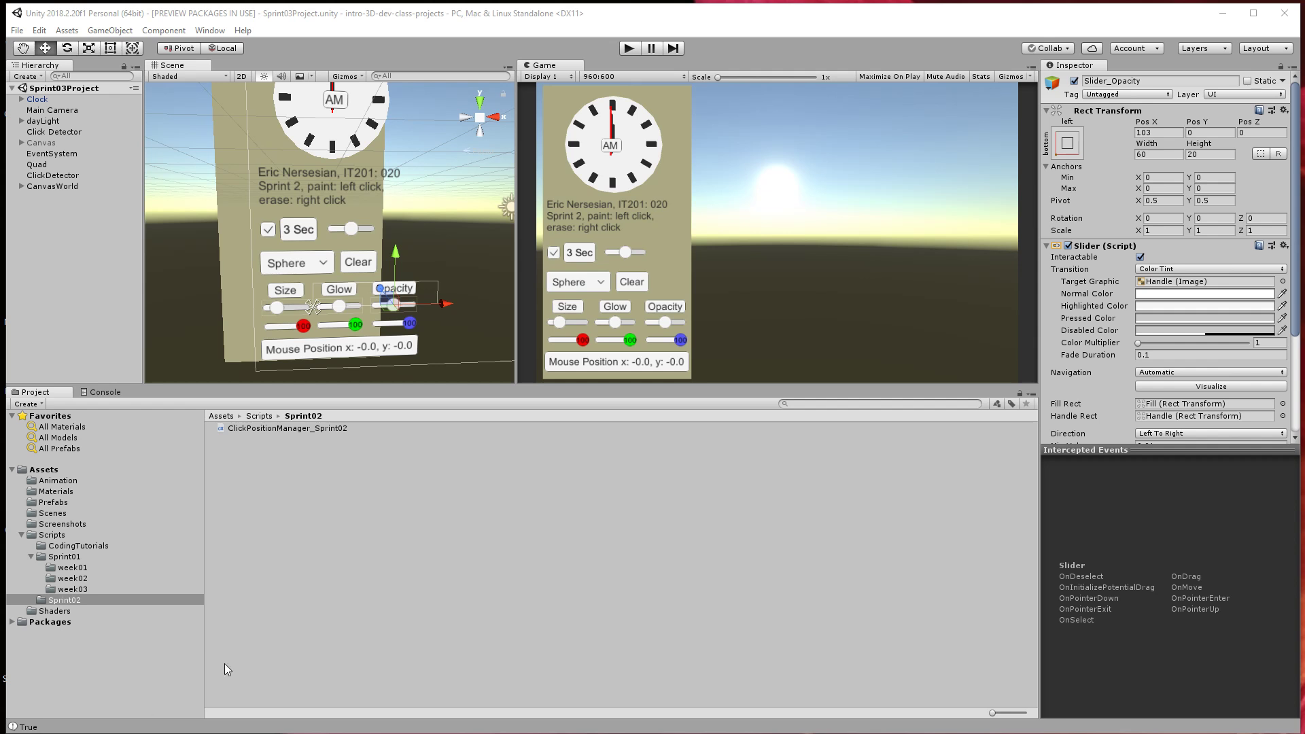
Enter play mode and paint two strokes of animated shapes across the game view.
{"action": "left_click", "coordinate": [639, 45]}
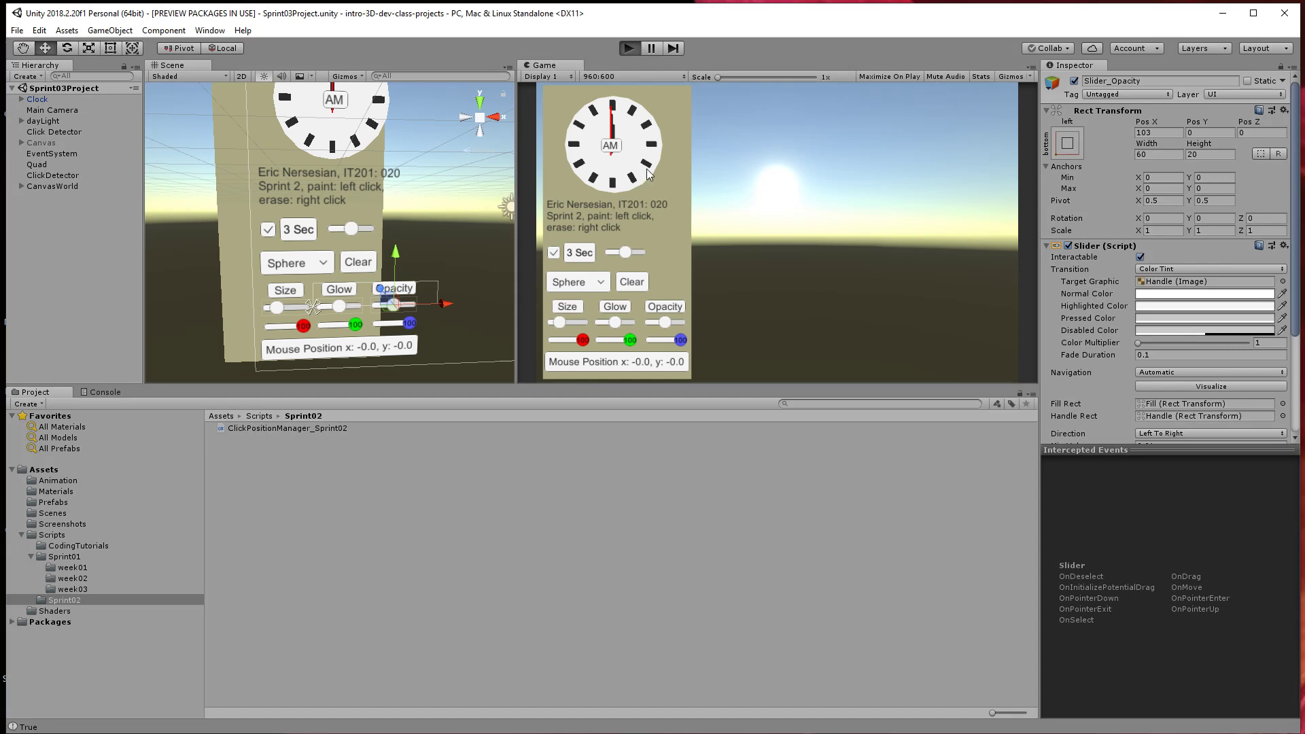
{"action": "mouse_move", "coordinate": [856, 126]}
{"action": "left_mouse_down"}
{"action": "mouse_move", "coordinate": [780, 167]}
{"action": "mouse_move", "coordinate": [772, 250]}
{"action": "mouse_move", "coordinate": [858, 341]}
{"action": "mouse_move", "coordinate": [960, 237]}
{"action": "mouse_move", "coordinate": [755, 175]}
{"action": "mouse_move", "coordinate": [853, 159]}
{"action": "mouse_move", "coordinate": [753, 178]}
{"action": "mouse_move", "coordinate": [876, 269]}
{"action": "mouse_move", "coordinate": [900, 262]}
{"action": "left_mouse_up"}
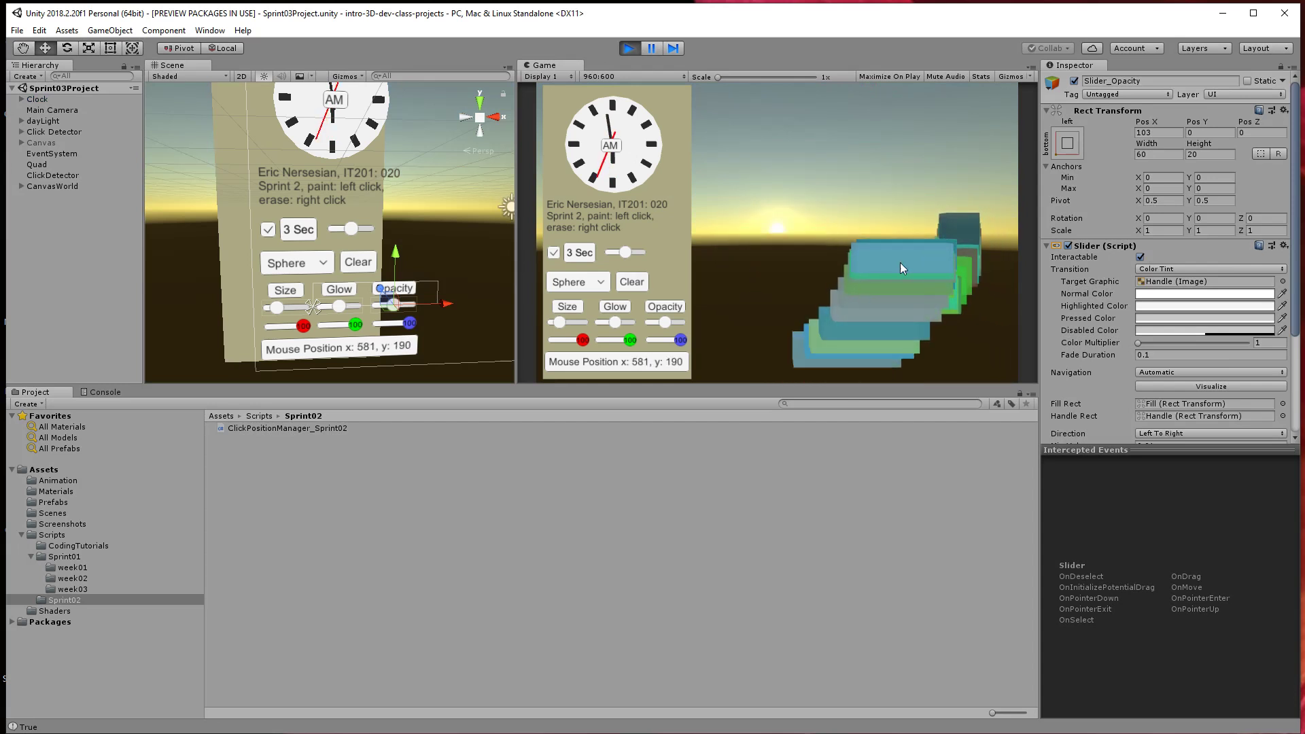
{"action": "mouse_move", "coordinate": [817, 161]}
{"action": "left_mouse_down"}
{"action": "mouse_move", "coordinate": [760, 137]}
{"action": "mouse_move", "coordinate": [817, 210]}
{"action": "mouse_move", "coordinate": [850, 327]}
{"action": "mouse_move", "coordinate": [914, 312]}
{"action": "mouse_move", "coordinate": [795, 149]}
{"action": "mouse_move", "coordinate": [736, 158]}
{"action": "mouse_move", "coordinate": [780, 239]}
{"action": "mouse_move", "coordinate": [928, 327]}
{"action": "mouse_move", "coordinate": [833, 108]}
{"action": "left_mouse_up"}
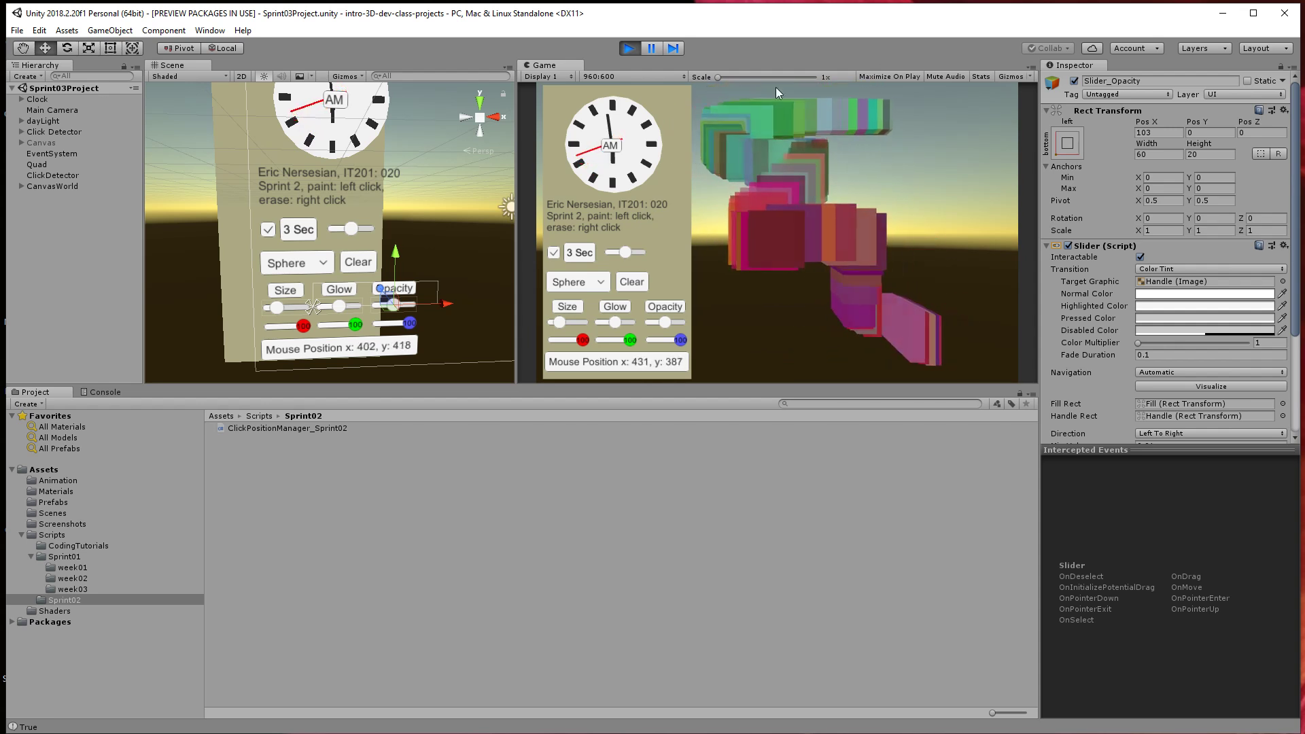
Turn off the 3 Sec option and paint a long zigzag stroke from the sky down to the ground.
{"action": "left_click", "coordinate": [549, 254]}
{"action": "left_click", "coordinate": [759, 143]}
{"action": "mouse_move", "coordinate": [761, 140]}
{"action": "left_mouse_down"}
{"action": "mouse_move", "coordinate": [793, 247]}
{"action": "mouse_move", "coordinate": [950, 352]}
{"action": "mouse_move", "coordinate": [934, 361]}
{"action": "left_mouse_up"}
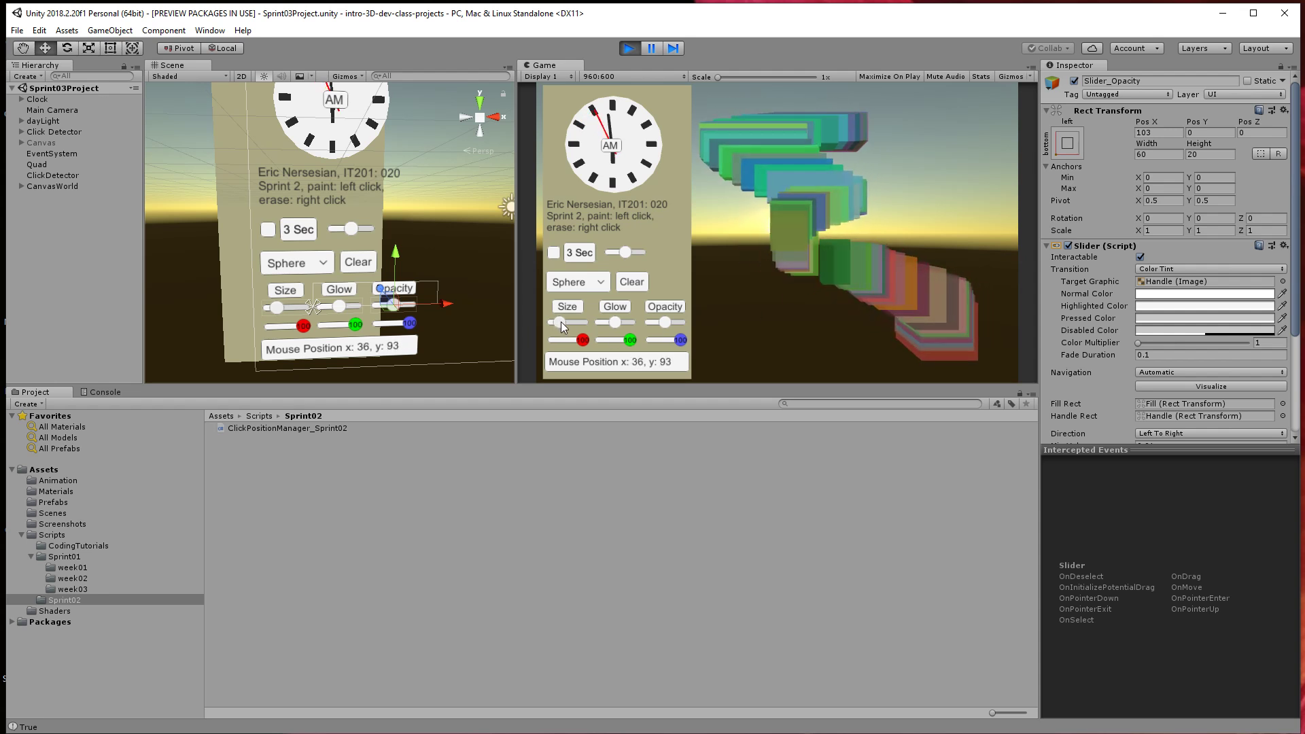
Try different Size and Glow slider settings in the running paint app.
{"action": "mouse_move", "coordinate": [560, 320]}
{"action": "left_mouse_down"}
{"action": "mouse_move", "coordinate": [585, 325]}
{"action": "mouse_move", "coordinate": [574, 322]}
{"action": "left_mouse_up"}
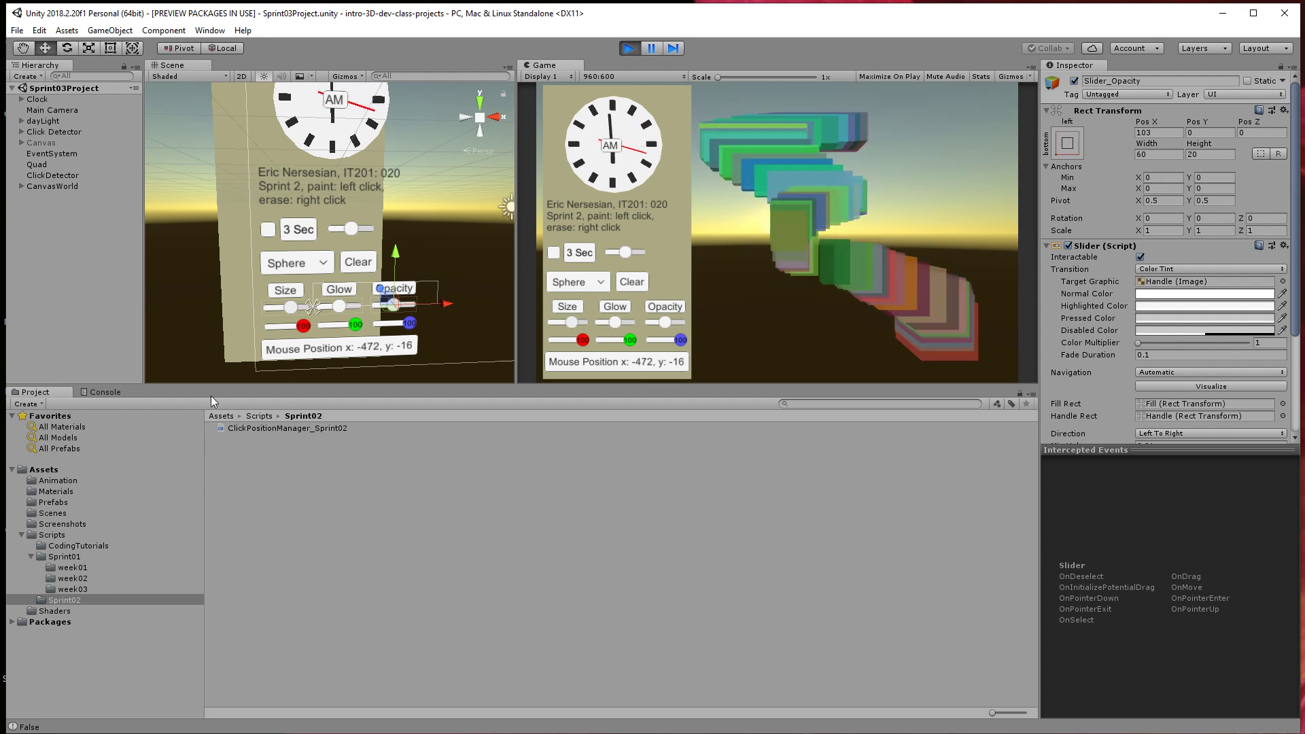
{"action": "left_click_drag", "start_coordinate": [572, 330], "coordinate": [599, 320]}
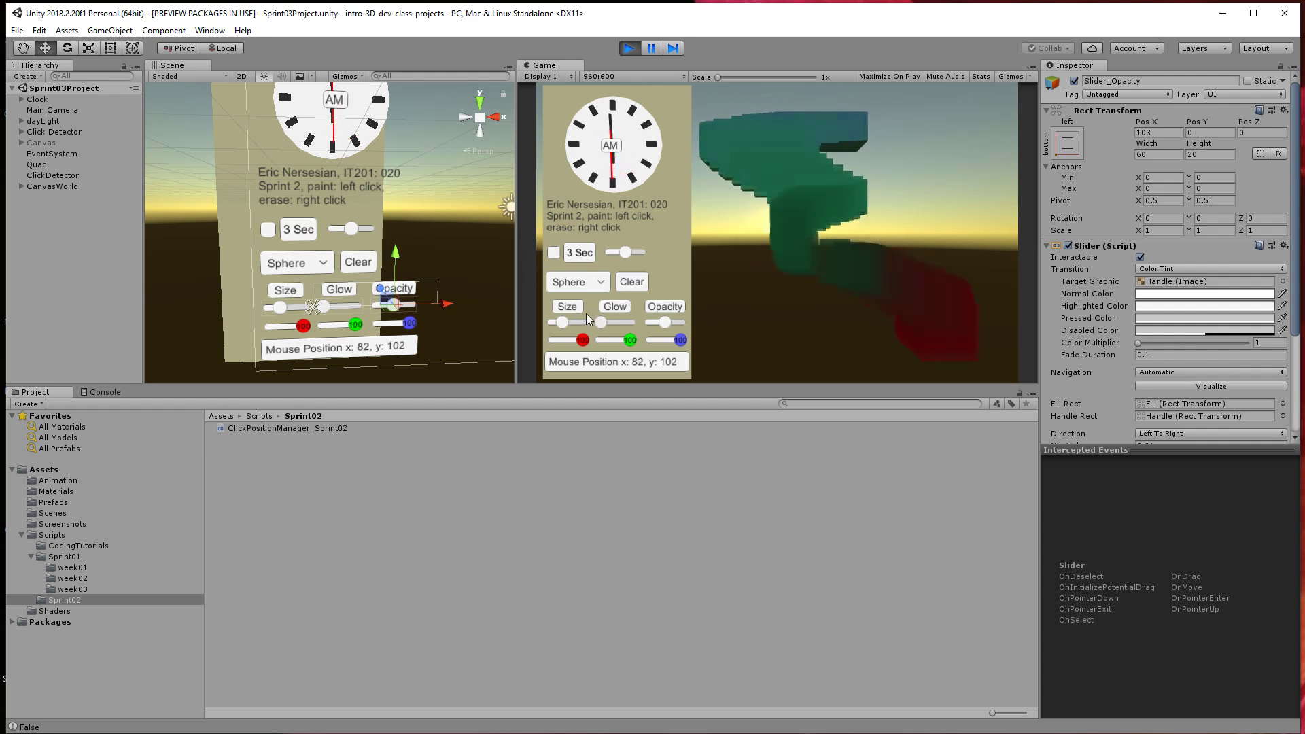
{"action": "left_click_drag", "start_coordinate": [599, 321], "coordinate": [573, 332]}
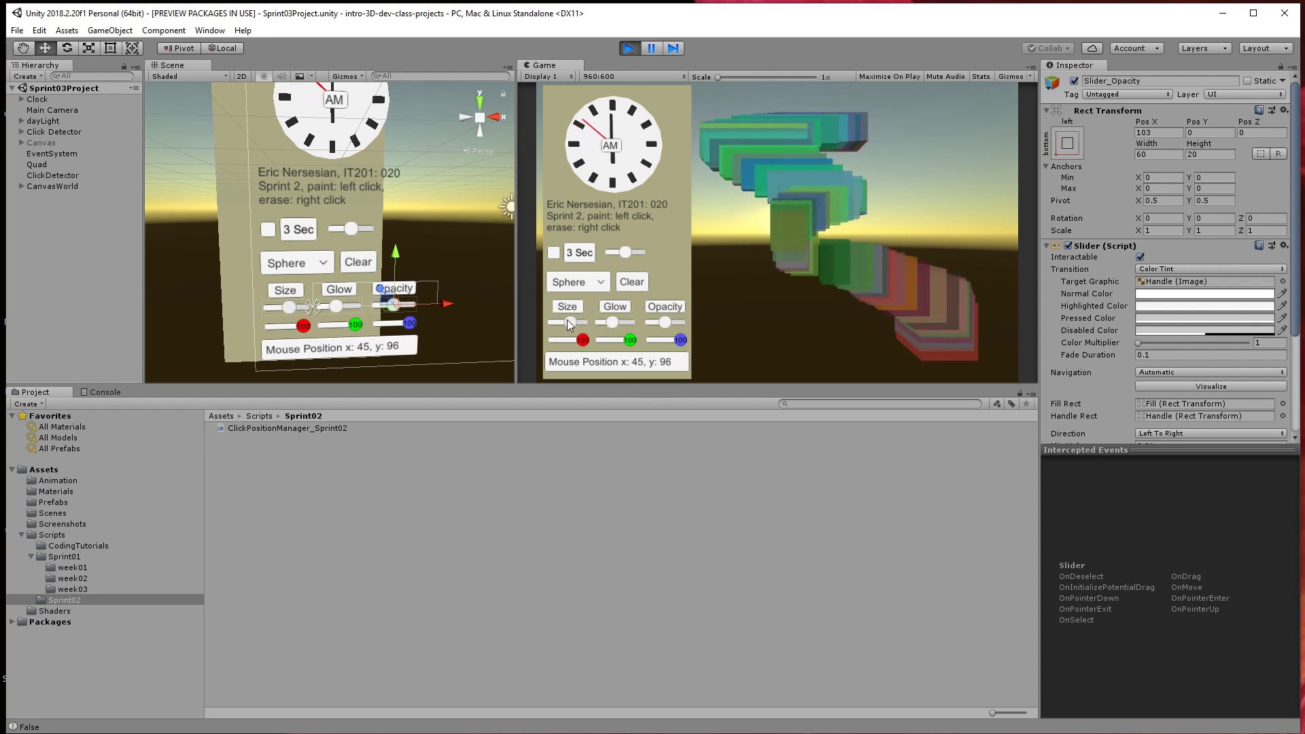
Paint one stroke with the Size slider lowered and another near the centre with it raised.
{"action": "left_click_drag", "start_coordinate": [571, 323], "coordinate": [554, 325]}
{"action": "mouse_move", "coordinate": [981, 128]}
{"action": "left_mouse_down"}
{"action": "mouse_move", "coordinate": [923, 152]}
{"action": "mouse_move", "coordinate": [911, 182]}
{"action": "left_mouse_up"}
{"action": "left_click_drag", "start_coordinate": [552, 320], "coordinate": [574, 322]}
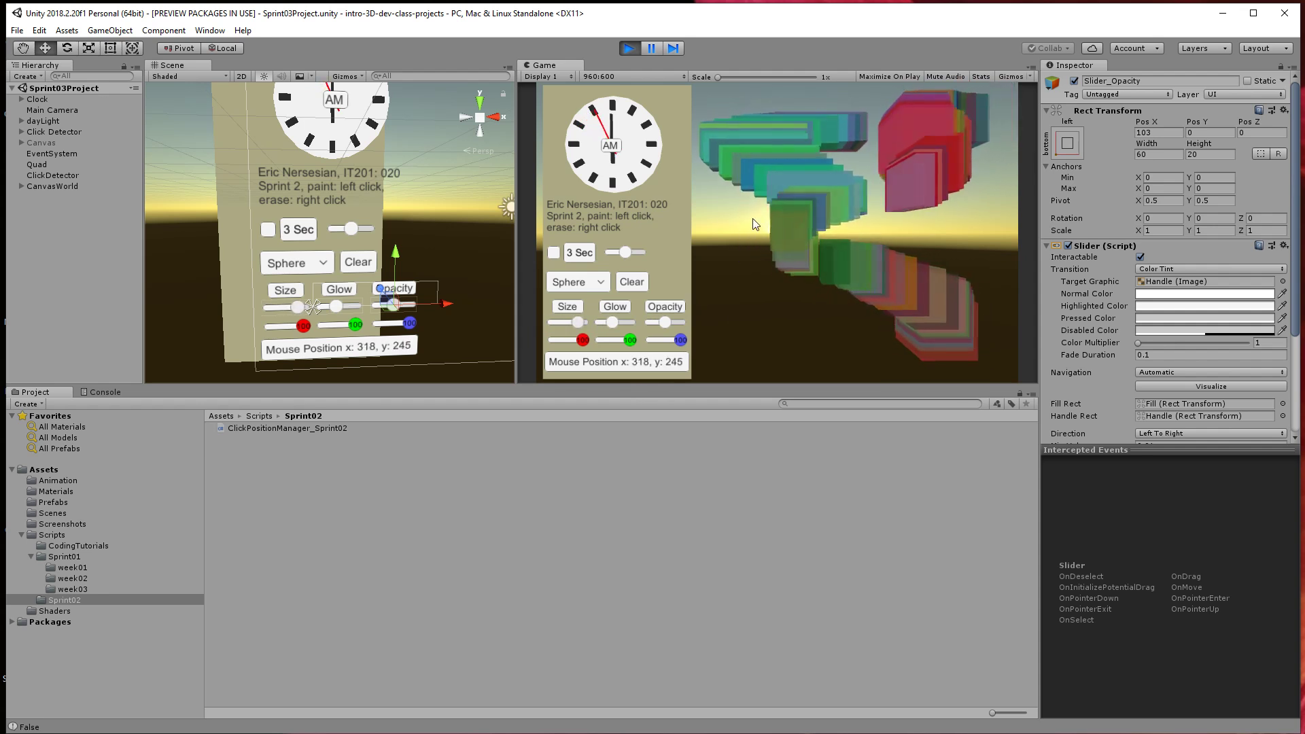
{"action": "left_click_drag", "start_coordinate": [752, 218], "coordinate": [770, 307]}
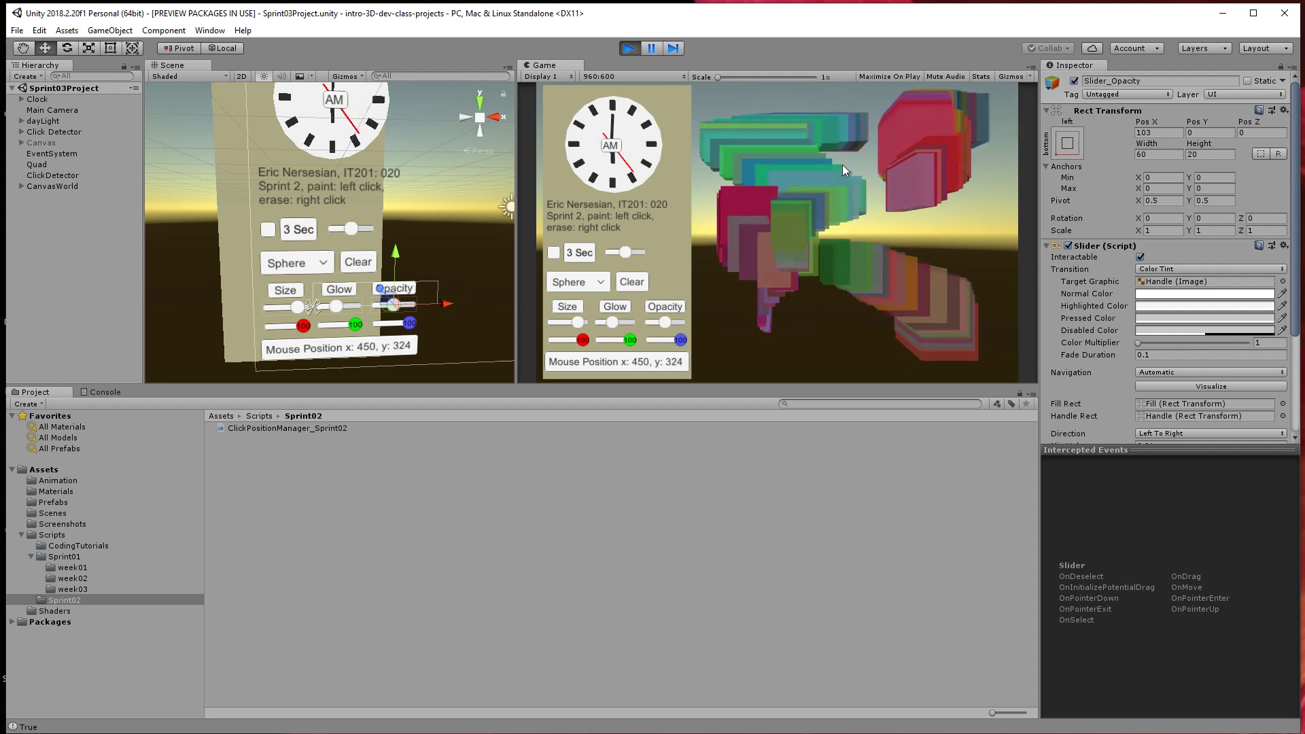
Open the Animation window and move it clear of the scene view.
{"action": "left_click", "coordinate": [210, 30]}
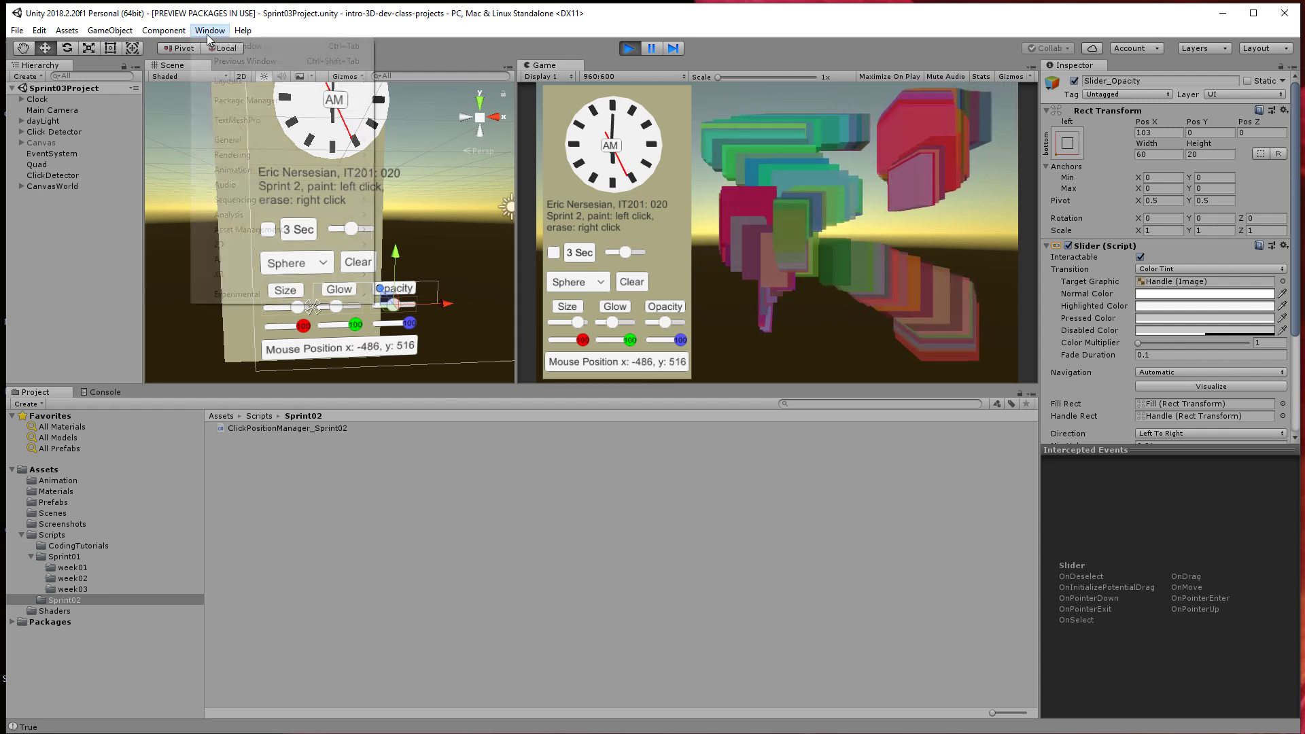
{"action": "mouse_move", "coordinate": [235, 169]}
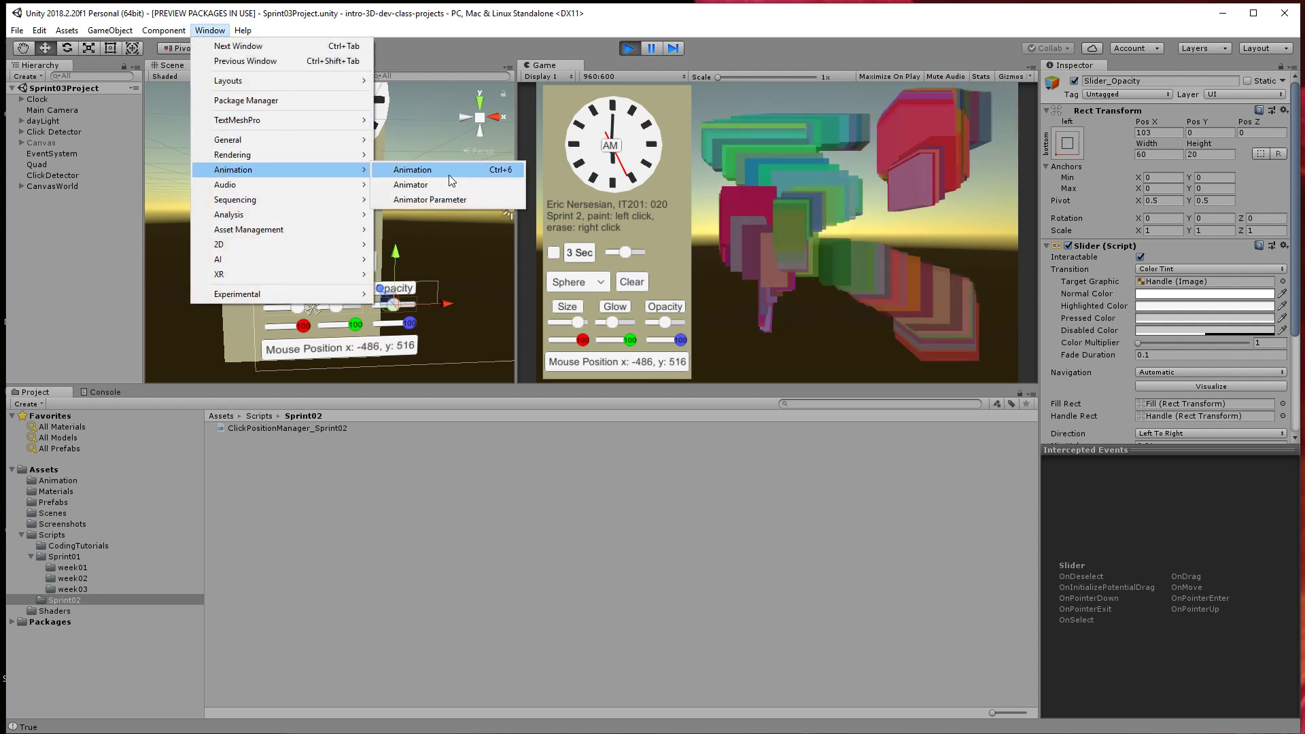
{"action": "left_click", "coordinate": [449, 174]}
{"action": "left_click_drag", "start_coordinate": [361, 311], "coordinate": [357, 374]}
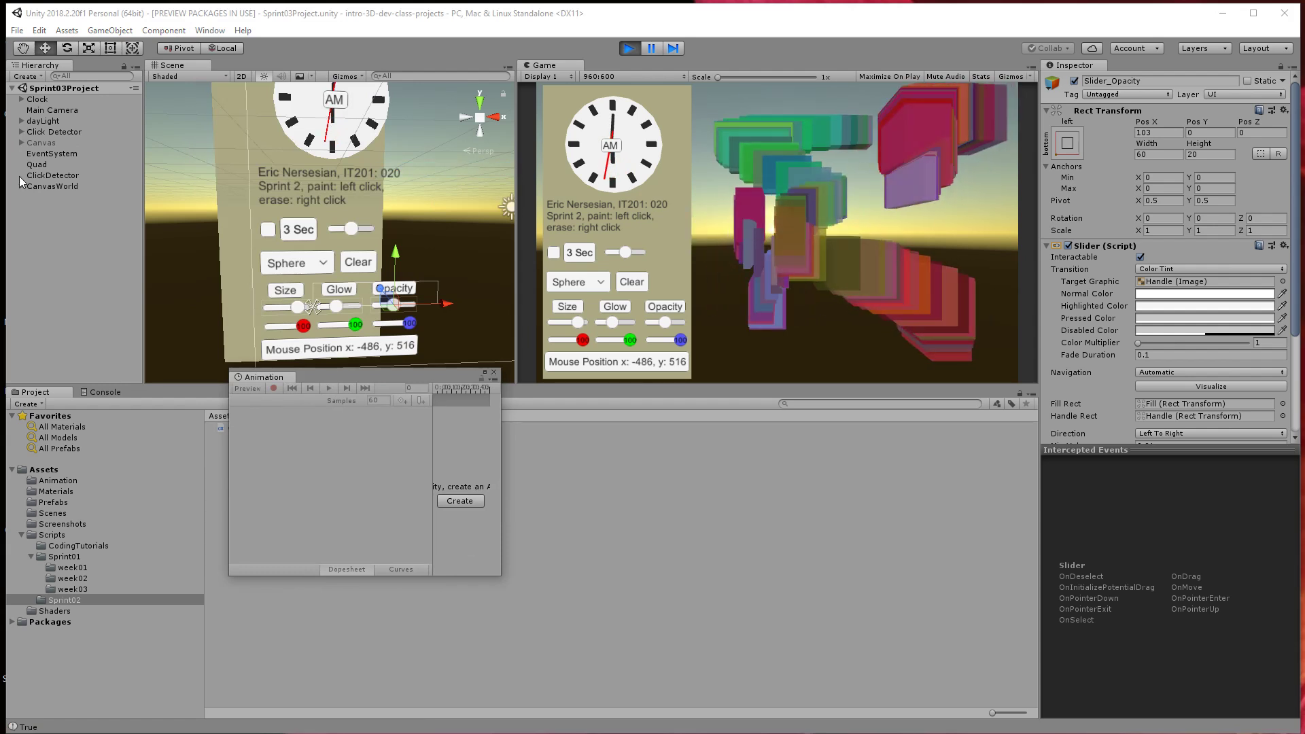
Select the first CubeAnimated(Clone) under Click Detector and enlarge the Animation window to show its full timeline.
{"action": "left_click", "coordinate": [21, 132]}
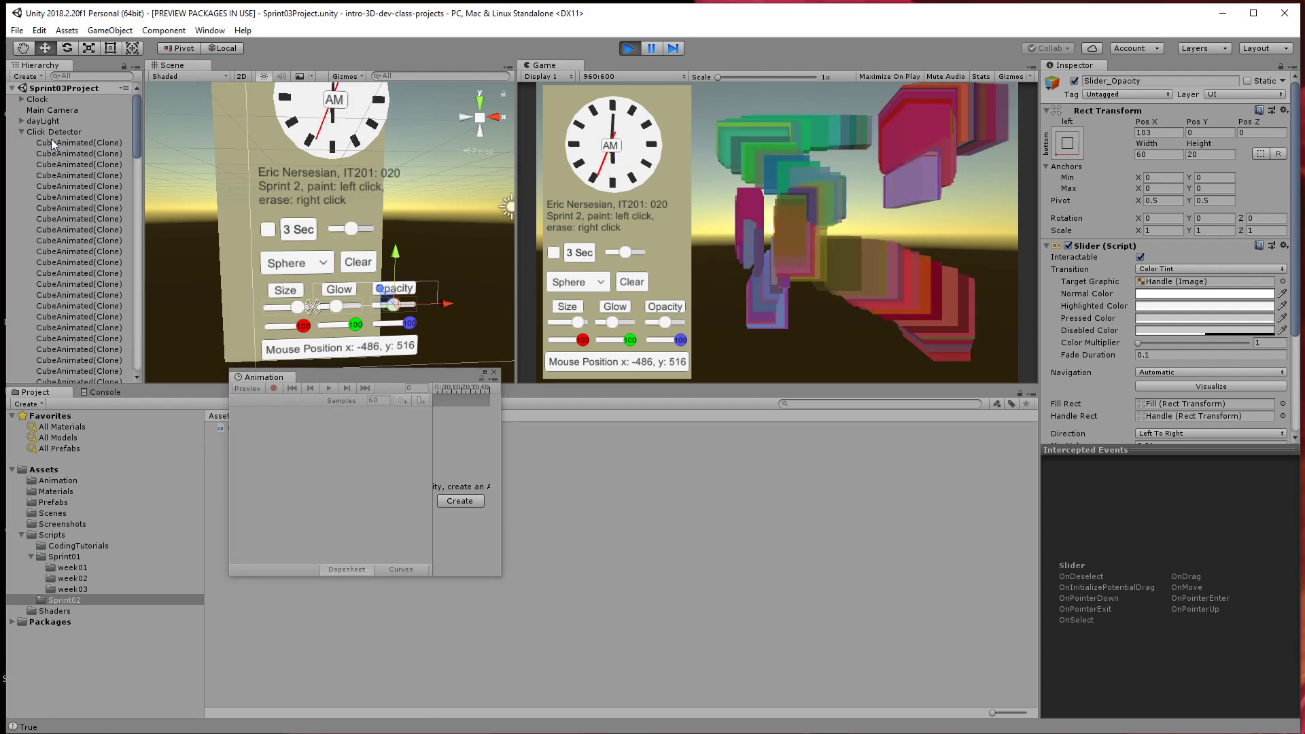
{"action": "left_click", "coordinate": [51, 142]}
{"action": "left_click_drag", "start_coordinate": [501, 576], "coordinate": [1051, 656]}
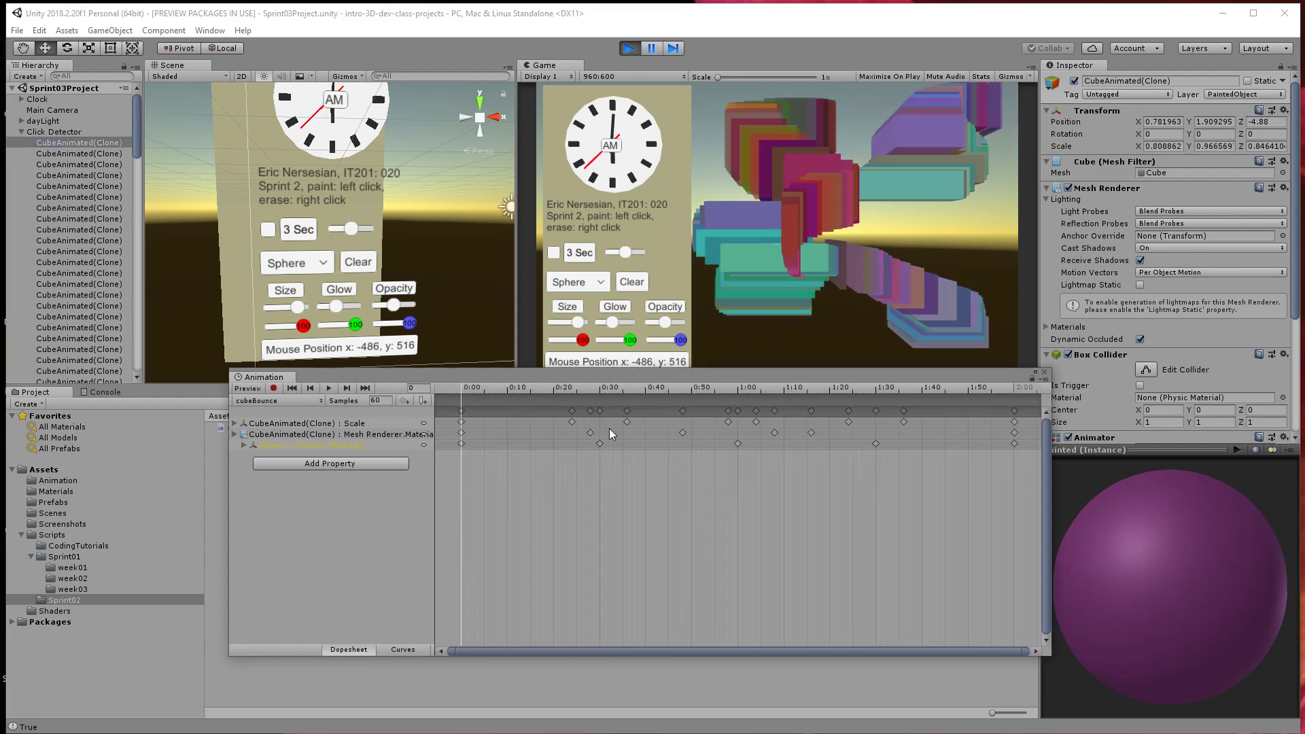
Expand the Scale and material colour tracks of the cubeBounce clip and scrub through its keyframes.
{"action": "left_click_drag", "start_coordinate": [480, 393], "coordinate": [544, 401]}
{"action": "left_click", "coordinate": [235, 422]}
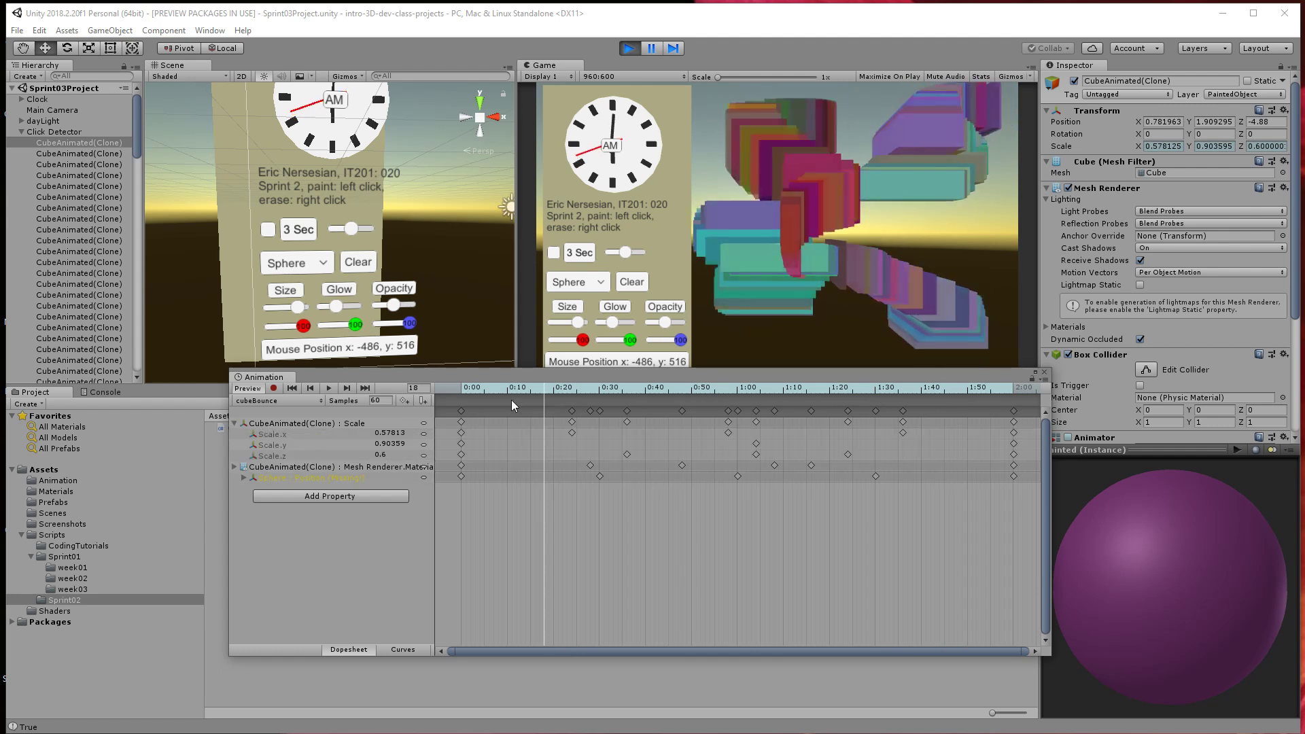
{"action": "left_click", "coordinate": [235, 467]}
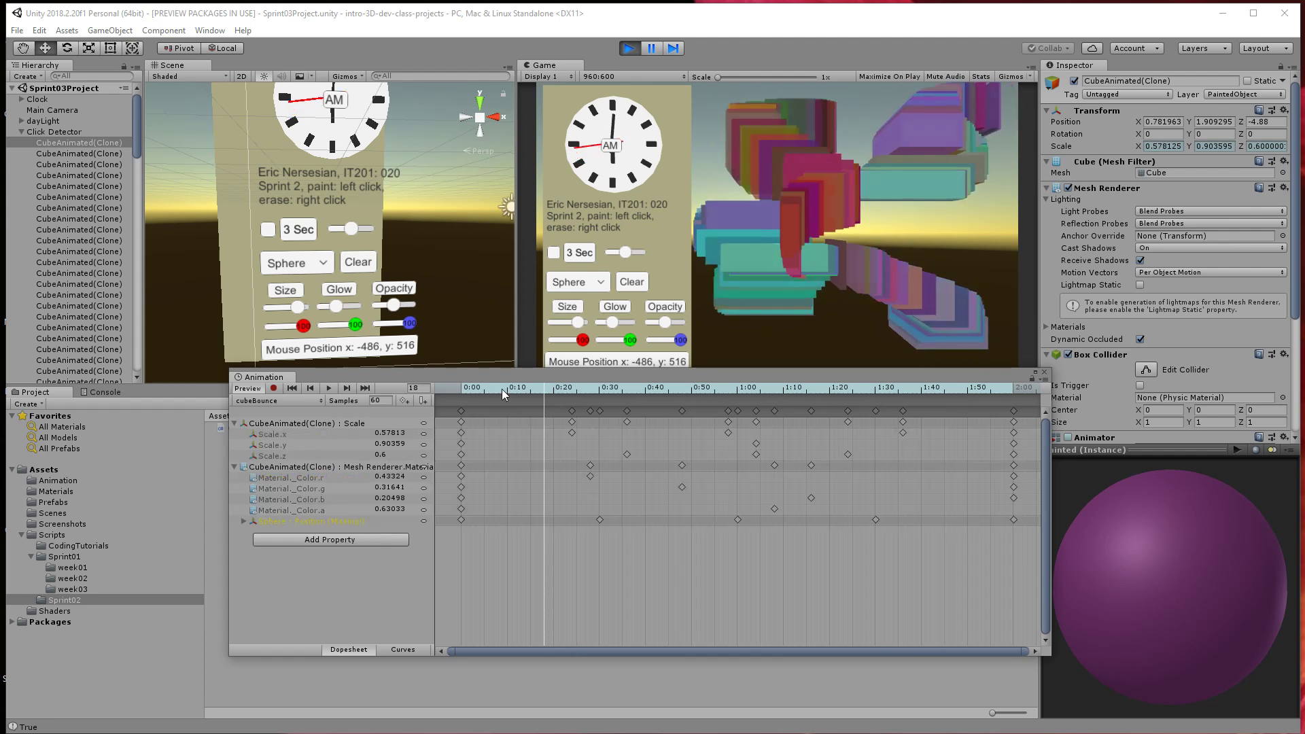
{"action": "left_click", "coordinate": [577, 388]}
{"action": "left_click_drag", "start_coordinate": [586, 381], "coordinate": [780, 419]}
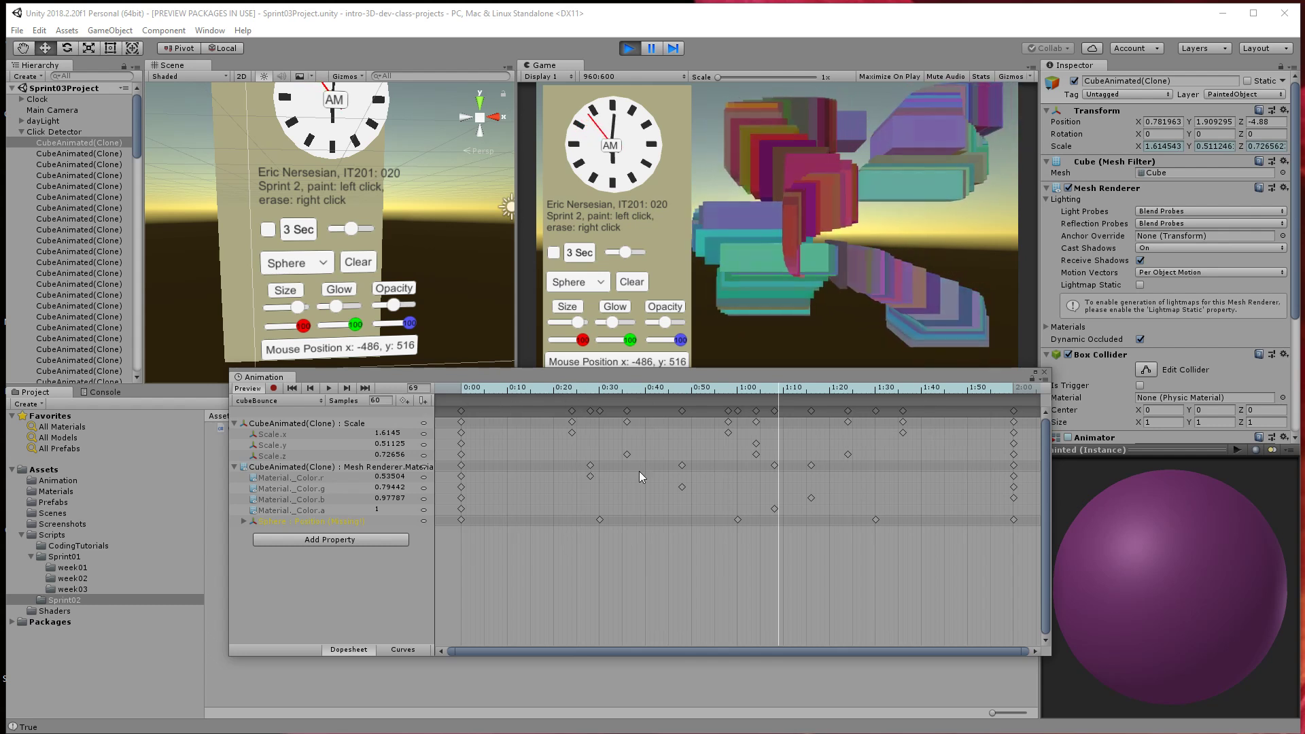
{"action": "left_click_drag", "start_coordinate": [456, 386], "coordinate": [570, 429]}
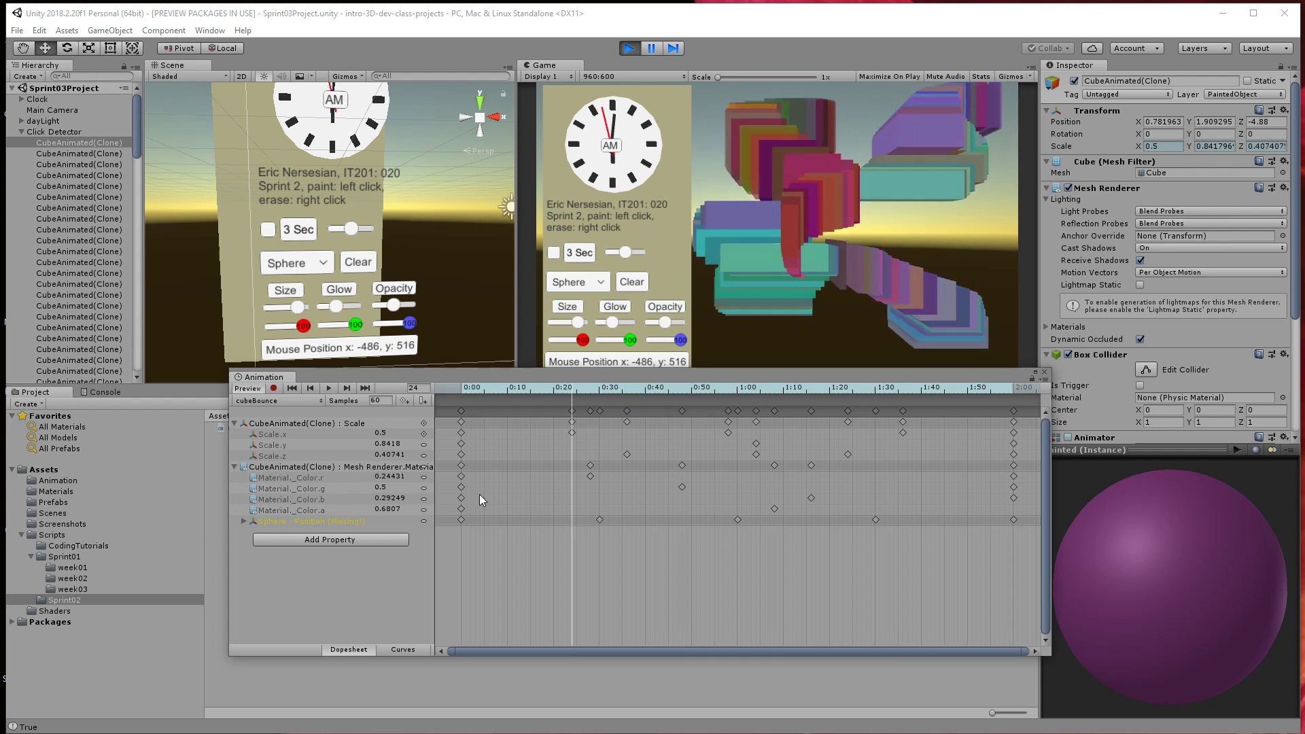
{"action": "left_click_drag", "start_coordinate": [465, 388], "coordinate": [907, 416]}
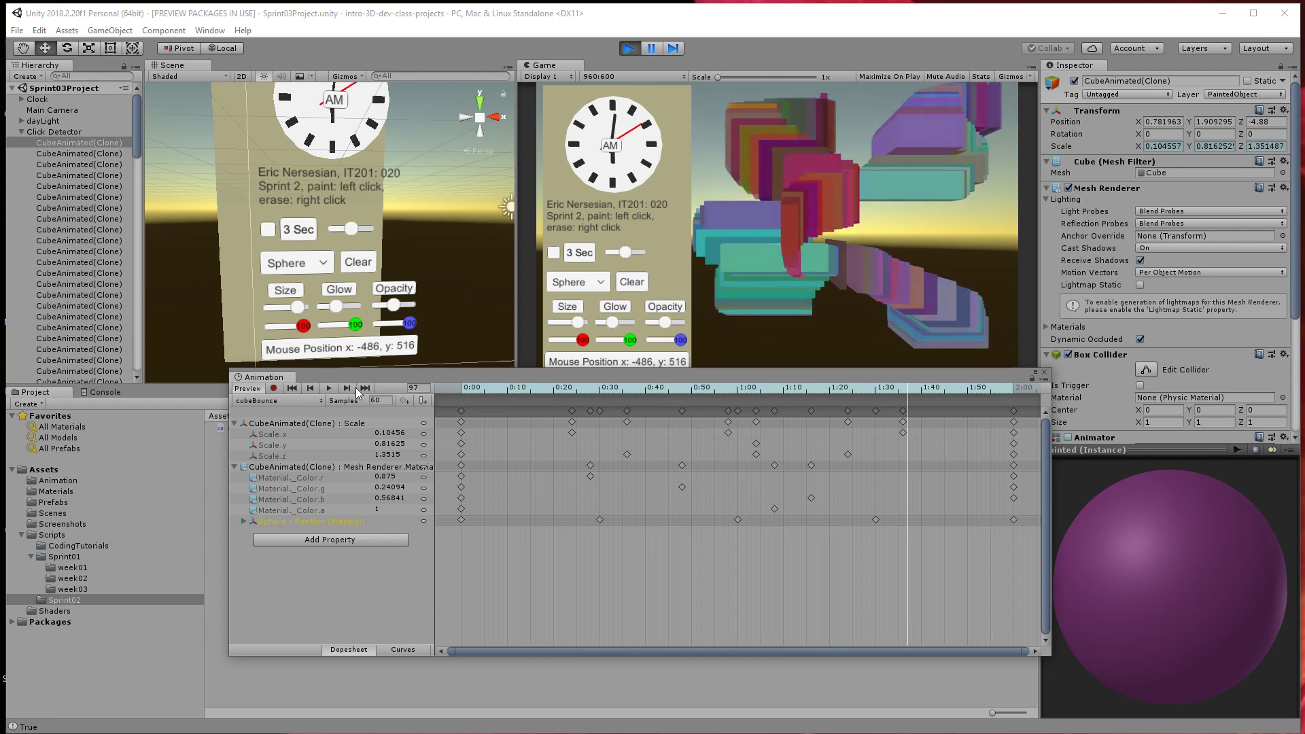
Dock the Animation window beside the Console, bring back the Project assets, and collapse the Click Detector object.
{"action": "left_click_drag", "start_coordinate": [245, 382], "coordinate": [187, 401]}
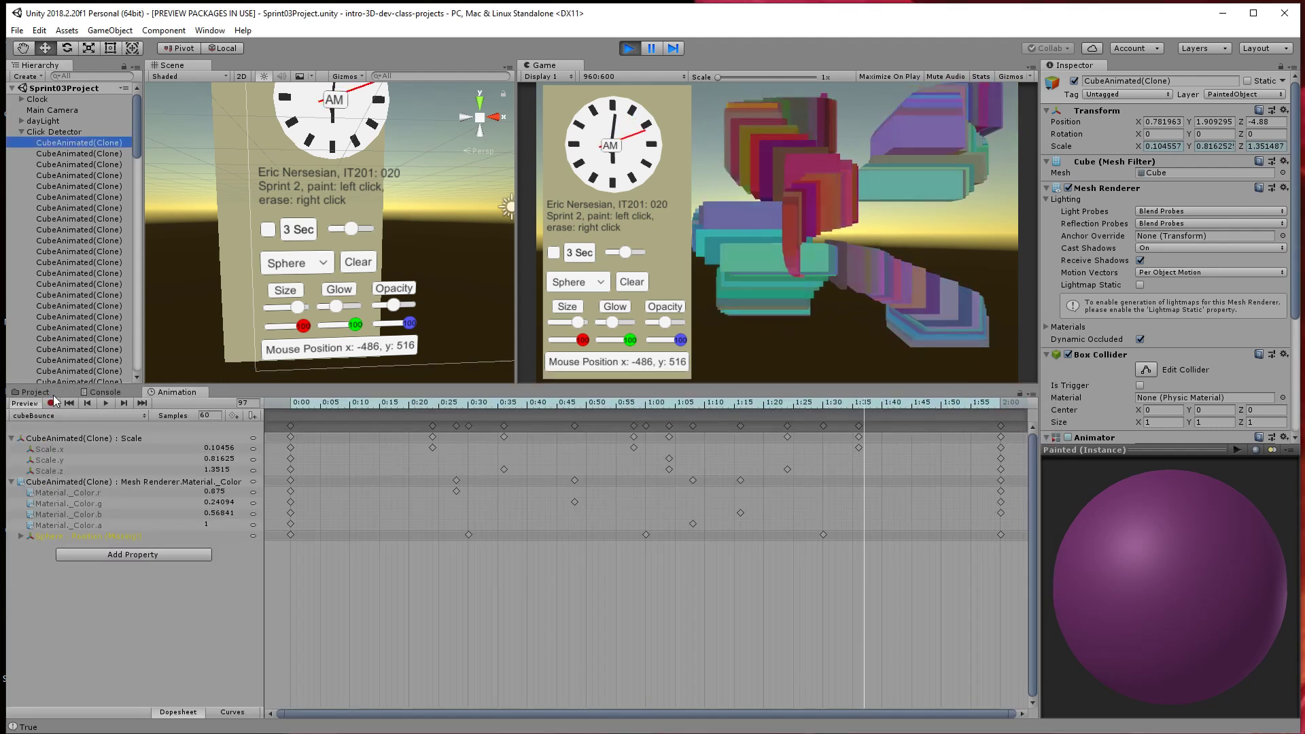
{"action": "left_click", "coordinate": [49, 394]}
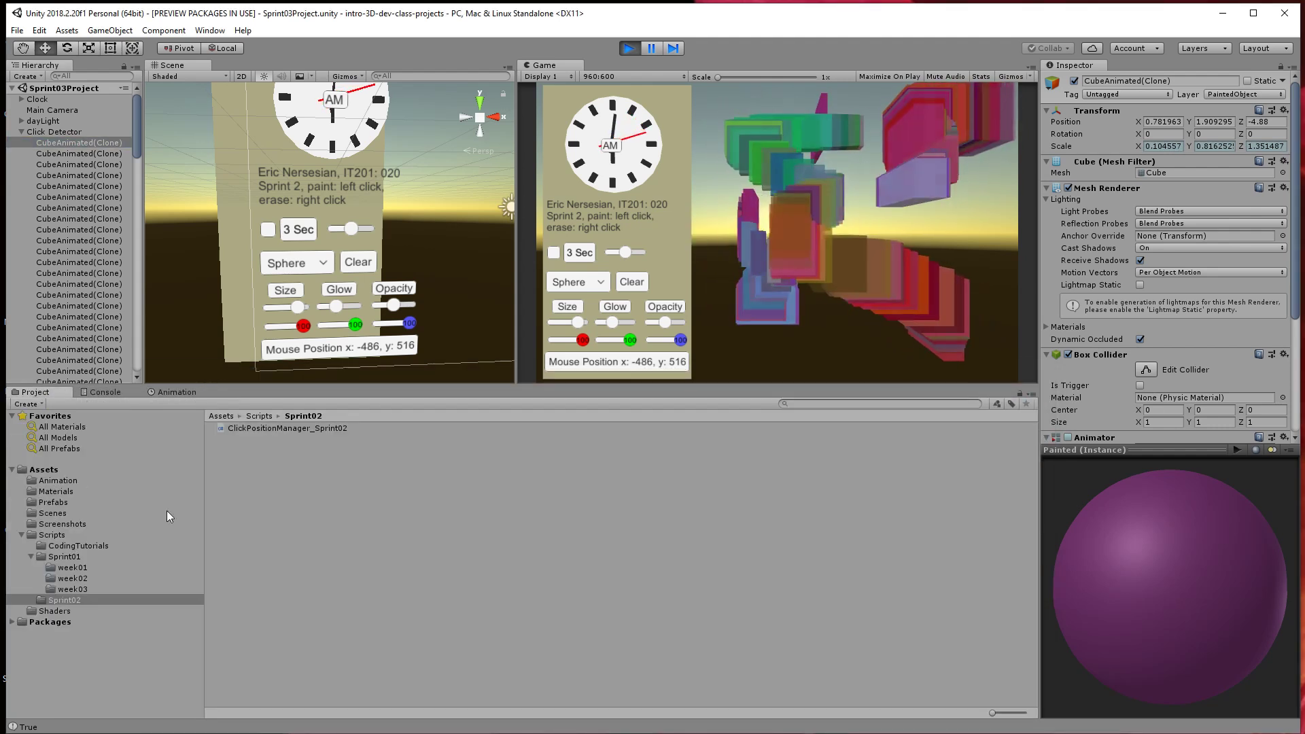
{"action": "left_click", "coordinate": [24, 141]}
{"action": "left_click", "coordinate": [22, 133]}
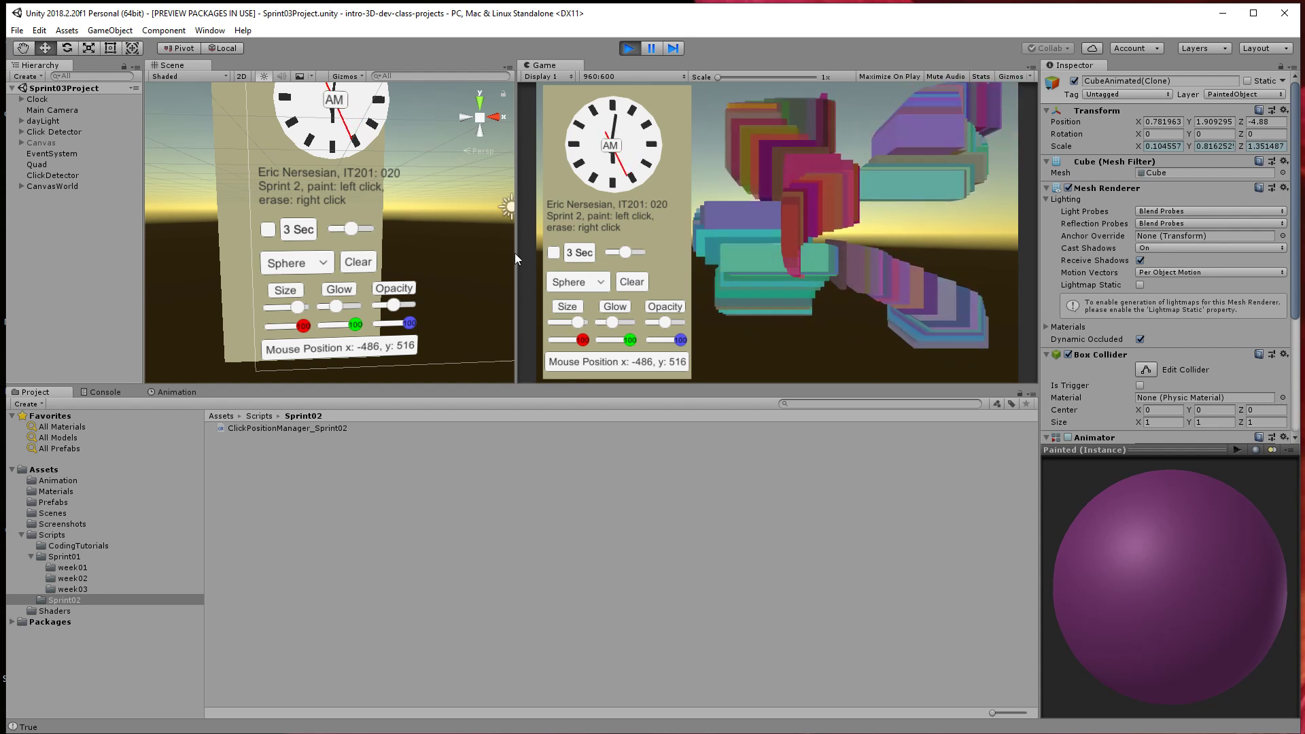
Clear the painted shapes, set the paint shape to Cube, and paint a stroke in the game view.
{"action": "left_click", "coordinate": [629, 283]}
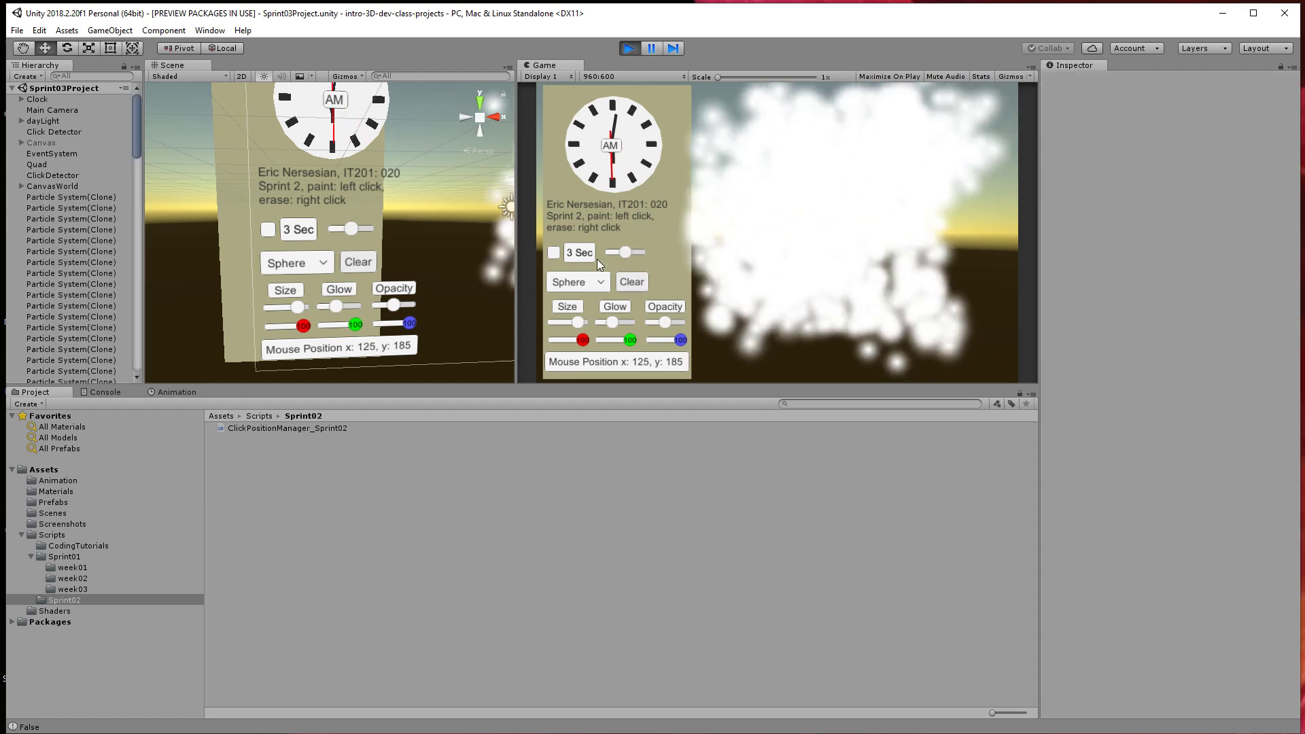
{"action": "left_click", "coordinate": [571, 281]}
{"action": "left_click", "coordinate": [571, 314]}
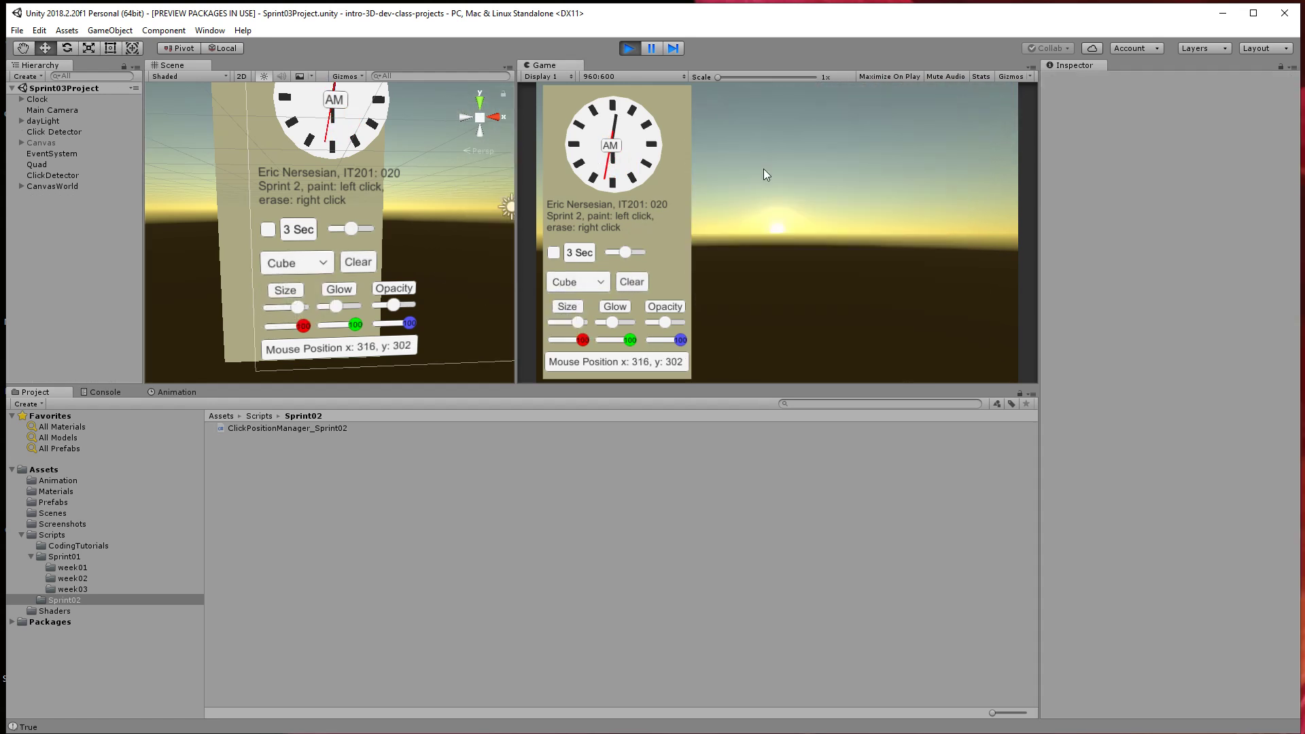
{"action": "mouse_move", "coordinate": [764, 168]}
{"action": "left_mouse_down"}
{"action": "mouse_move", "coordinate": [780, 128]}
{"action": "mouse_move", "coordinate": [772, 230]}
{"action": "mouse_move", "coordinate": [867, 274]}
{"action": "left_mouse_up"}
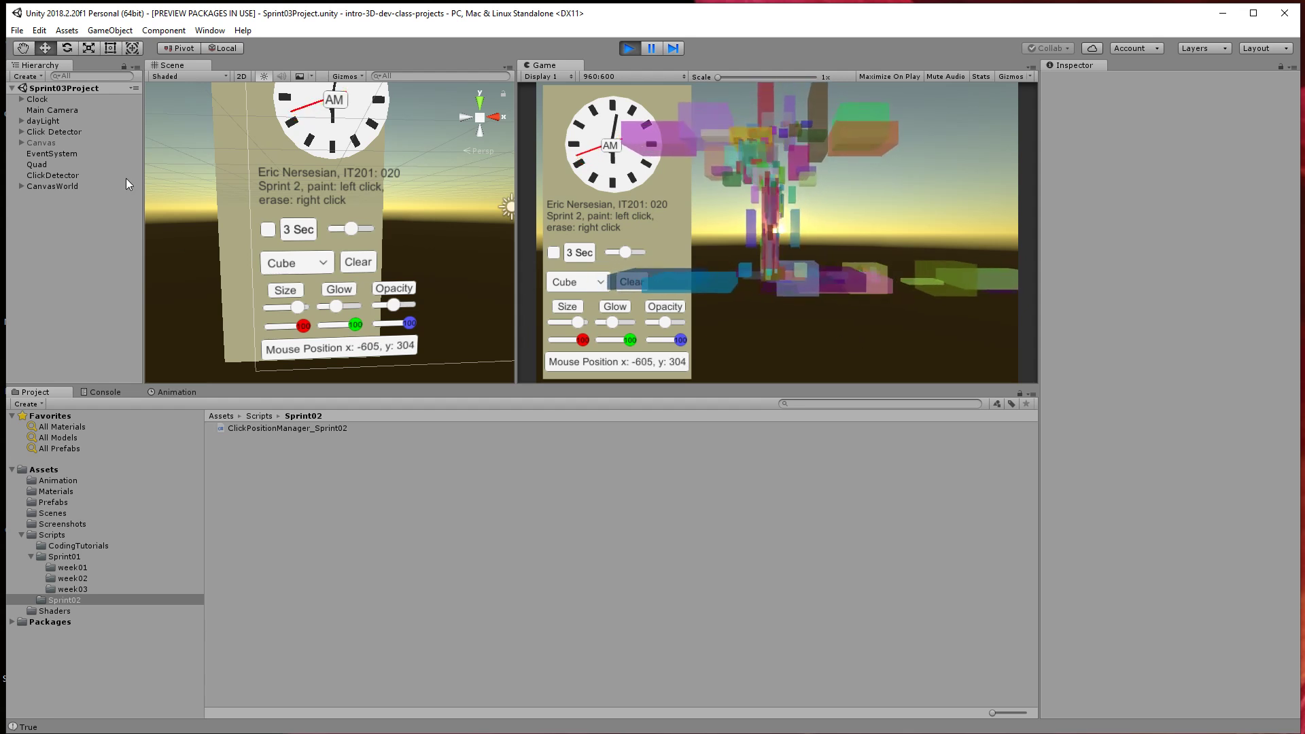
Set the paint shape to Cylinder, clear the existing shapes, and paint a downward stroke.
{"action": "left_click", "coordinate": [578, 283]}
{"action": "left_click", "coordinate": [577, 331]}
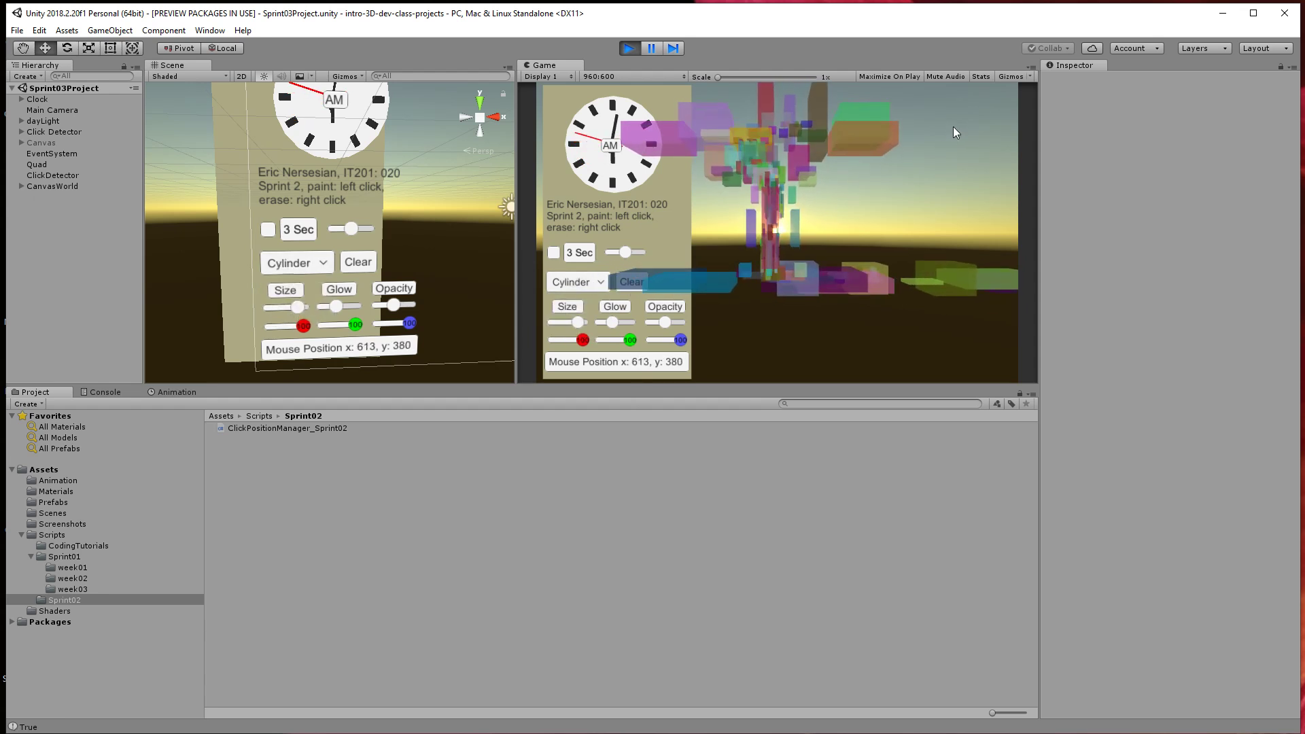
{"action": "left_click", "coordinate": [634, 280]}
{"action": "mouse_move", "coordinate": [912, 119]}
{"action": "left_mouse_down"}
{"action": "mouse_move", "coordinate": [851, 161]}
{"action": "mouse_move", "coordinate": [797, 349]}
{"action": "mouse_move", "coordinate": [801, 276]}
{"action": "left_mouse_up"}
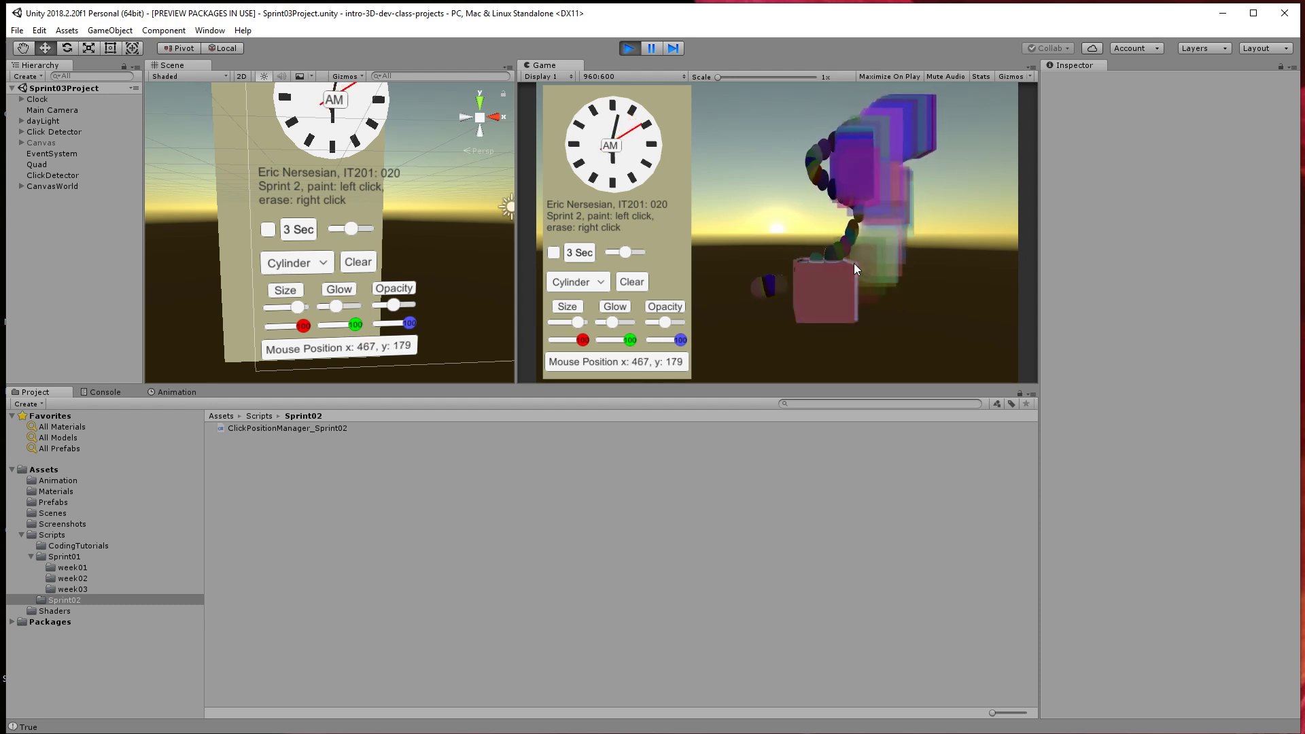
Switch the paint shape back to Cube and paint a stroke along the lower part of the game view.
{"action": "left_click", "coordinate": [593, 278]}
{"action": "left_click", "coordinate": [578, 316]}
{"action": "mouse_move", "coordinate": [641, 328]}
{"action": "left_mouse_down"}
{"action": "mouse_move", "coordinate": [778, 351]}
{"action": "mouse_move", "coordinate": [806, 329]}
{"action": "mouse_move", "coordinate": [857, 362]}
{"action": "mouse_move", "coordinate": [826, 358]}
{"action": "left_mouse_up"}
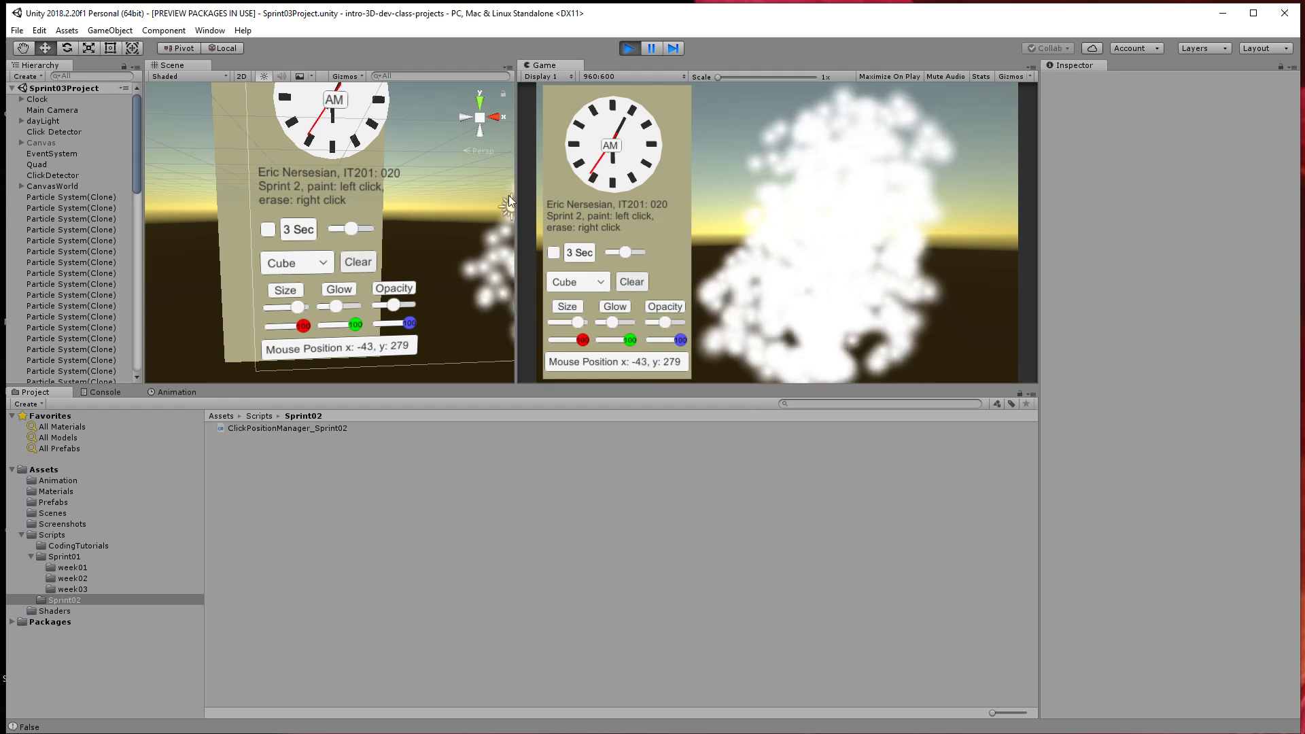
Widen the Scene view and pull its camera back to show the whole world-space canvas from a distance.
{"action": "left_click_drag", "start_coordinate": [512, 278], "coordinate": [626, 215]}
{"action": "scroll", "coordinate": [350, 243], "scroll_direction": "down", "scroll_amount": 5}
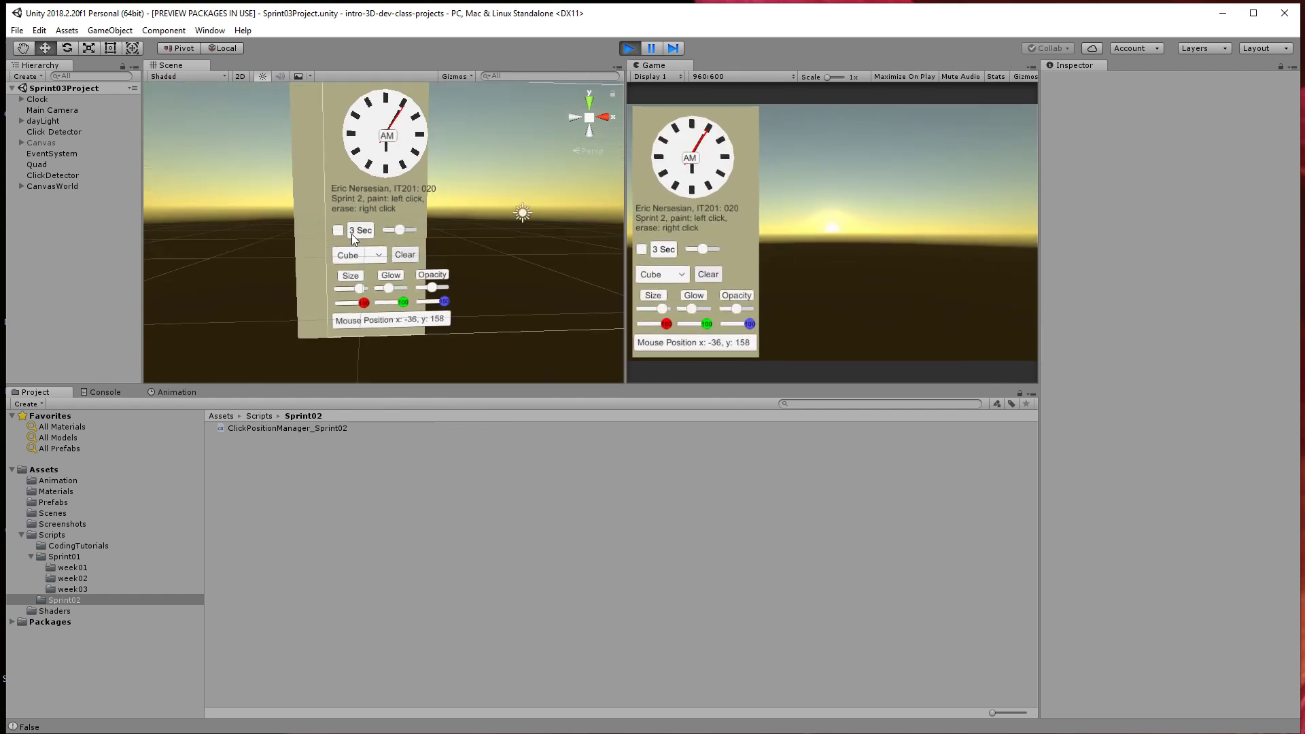
{"action": "left_click_drag", "start_coordinate": [352, 230], "coordinate": [407, 270], "text": "alt"}
{"action": "scroll", "coordinate": [406, 271], "scroll_direction": "down", "scroll_amount": 3}
{"action": "middle_click_drag", "start_coordinate": [407, 271], "coordinate": [333, 299]}
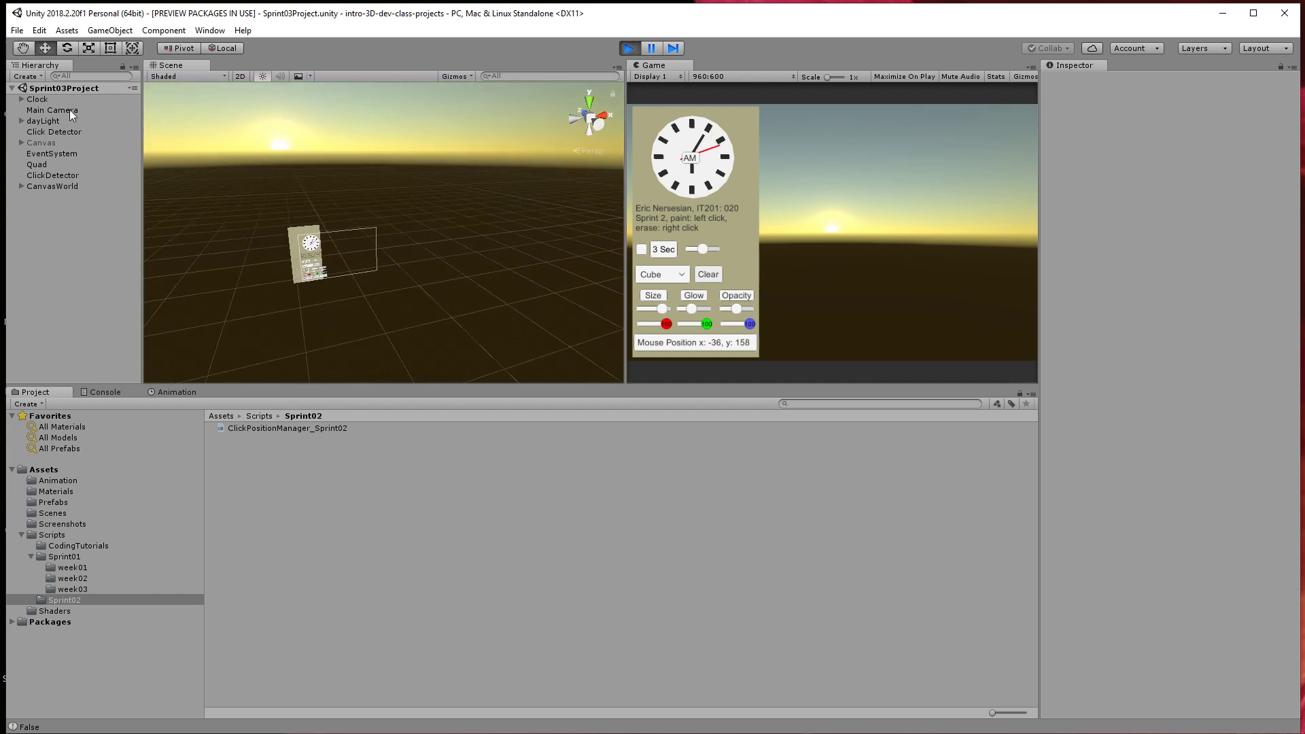
Temporarily enable the inactive Canvas object to compare its scale in the scene with the world-space canvas.
{"action": "left_click", "coordinate": [42, 142]}
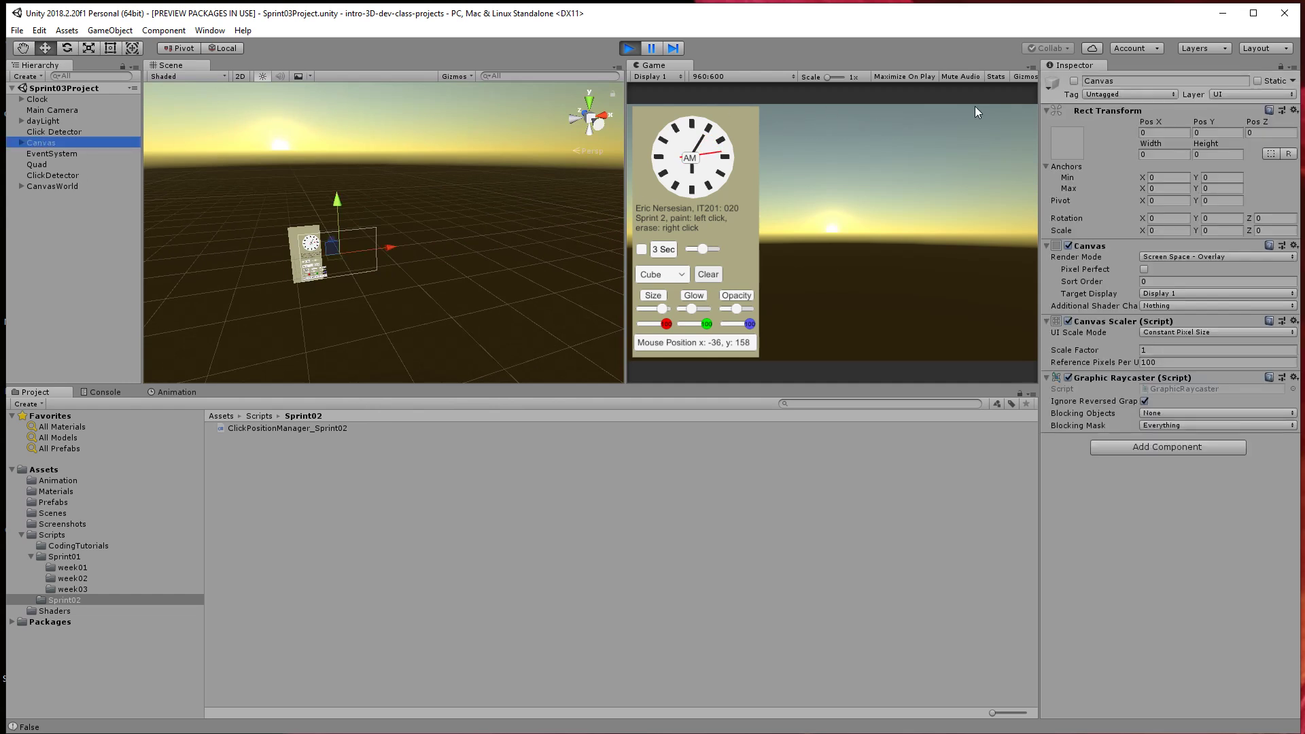
{"action": "left_click", "coordinate": [1074, 81]}
{"action": "scroll", "coordinate": [454, 224], "scroll_direction": "down", "scroll_amount": 2}
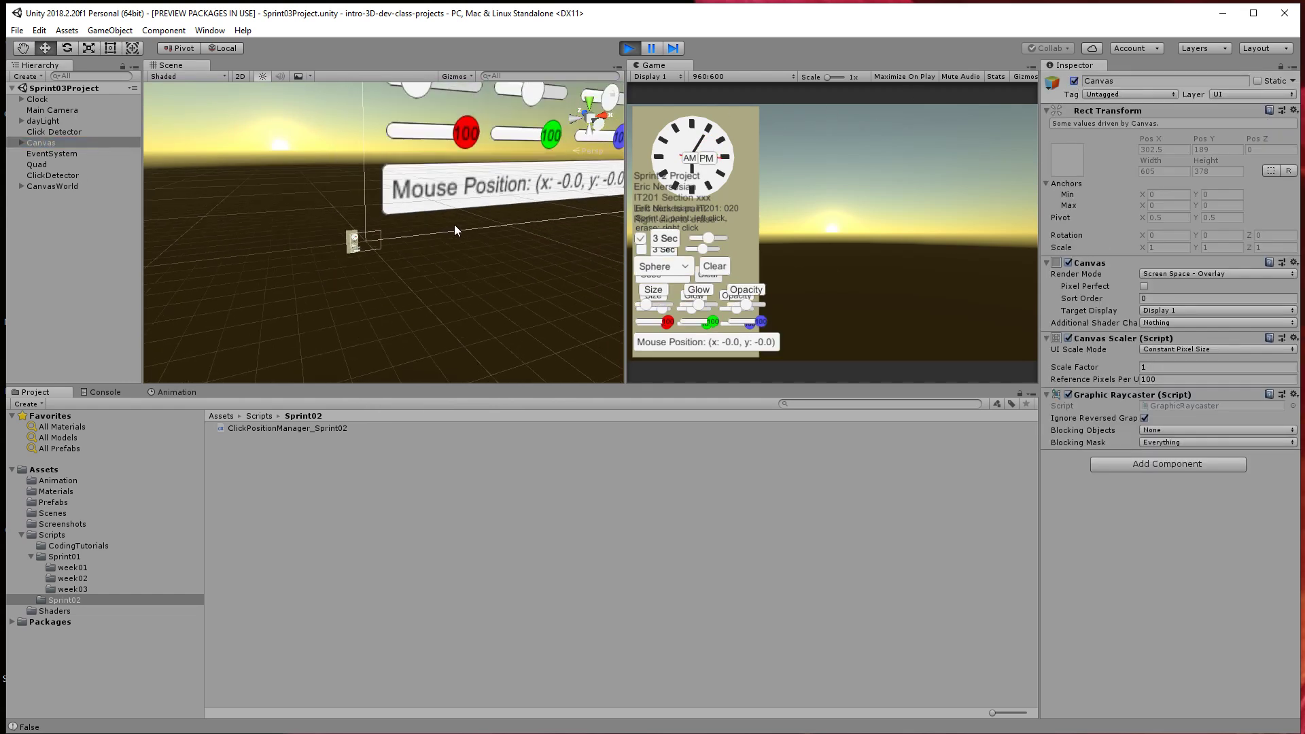
{"action": "middle_click_drag", "start_coordinate": [453, 224], "coordinate": [425, 274]}
{"action": "left_click_drag", "start_coordinate": [426, 274], "coordinate": [618, 88], "text": "alt"}
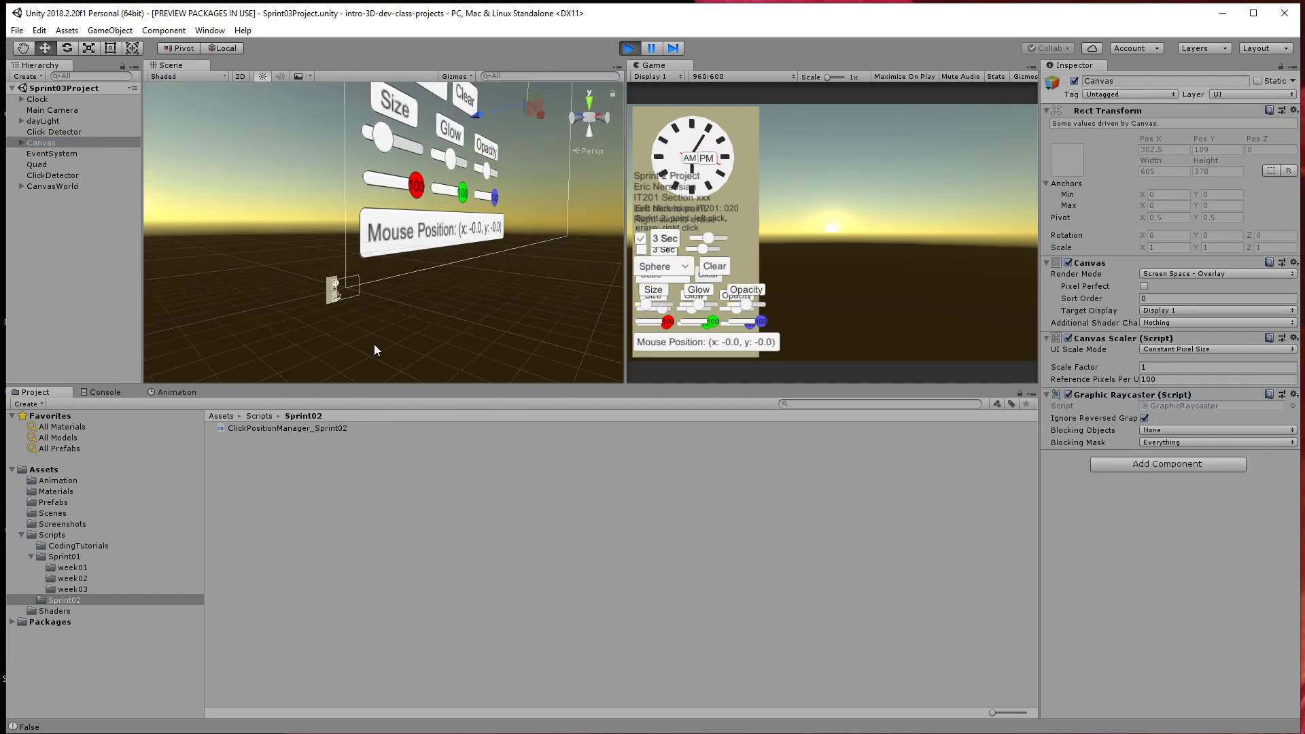
{"action": "middle_click_drag", "start_coordinate": [374, 346], "coordinate": [517, 238]}
{"action": "left_click_drag", "start_coordinate": [516, 237], "coordinate": [385, 268], "text": "alt"}
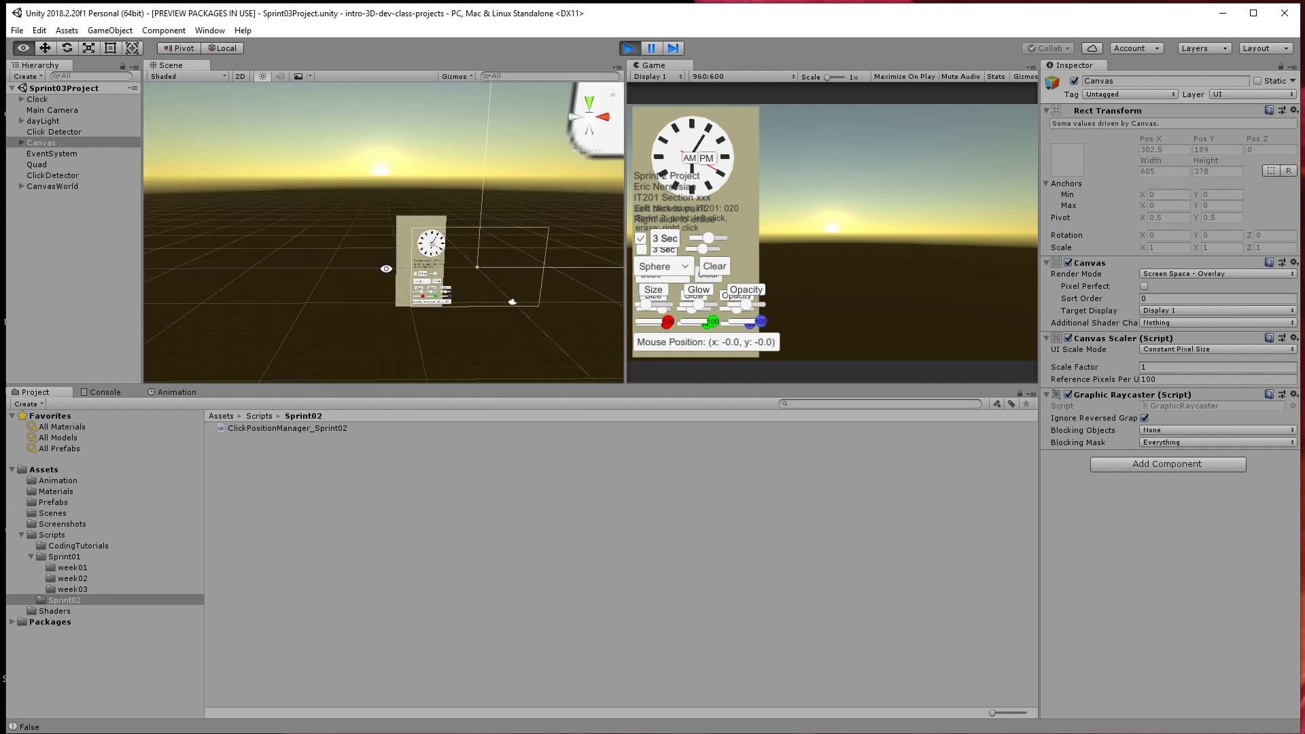
{"action": "middle_click_drag", "start_coordinate": [385, 267], "coordinate": [265, 215]}
{"action": "left_click", "coordinate": [1073, 82]}
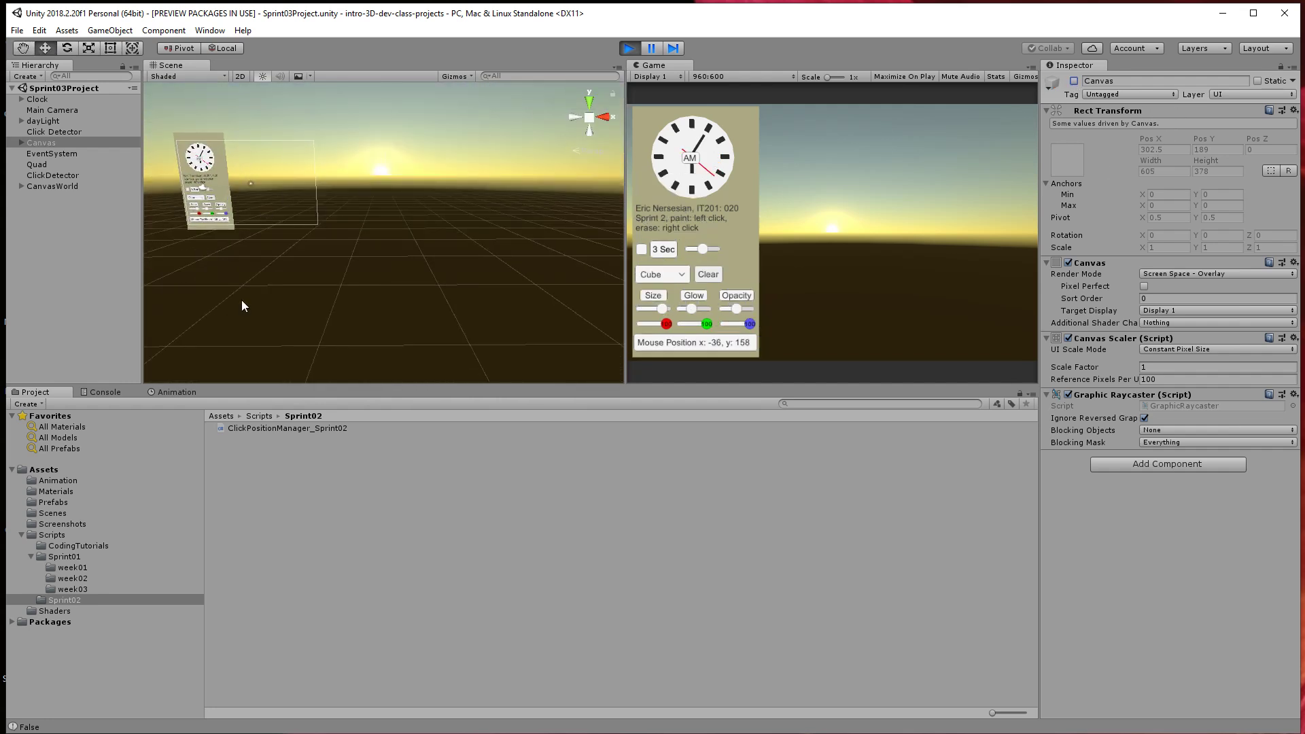
Widen the Scene view and examine the world-space canvas against the scene from several angles and distances.
{"action": "left_click_drag", "start_coordinate": [239, 251], "coordinate": [306, 272], "text": "alt"}
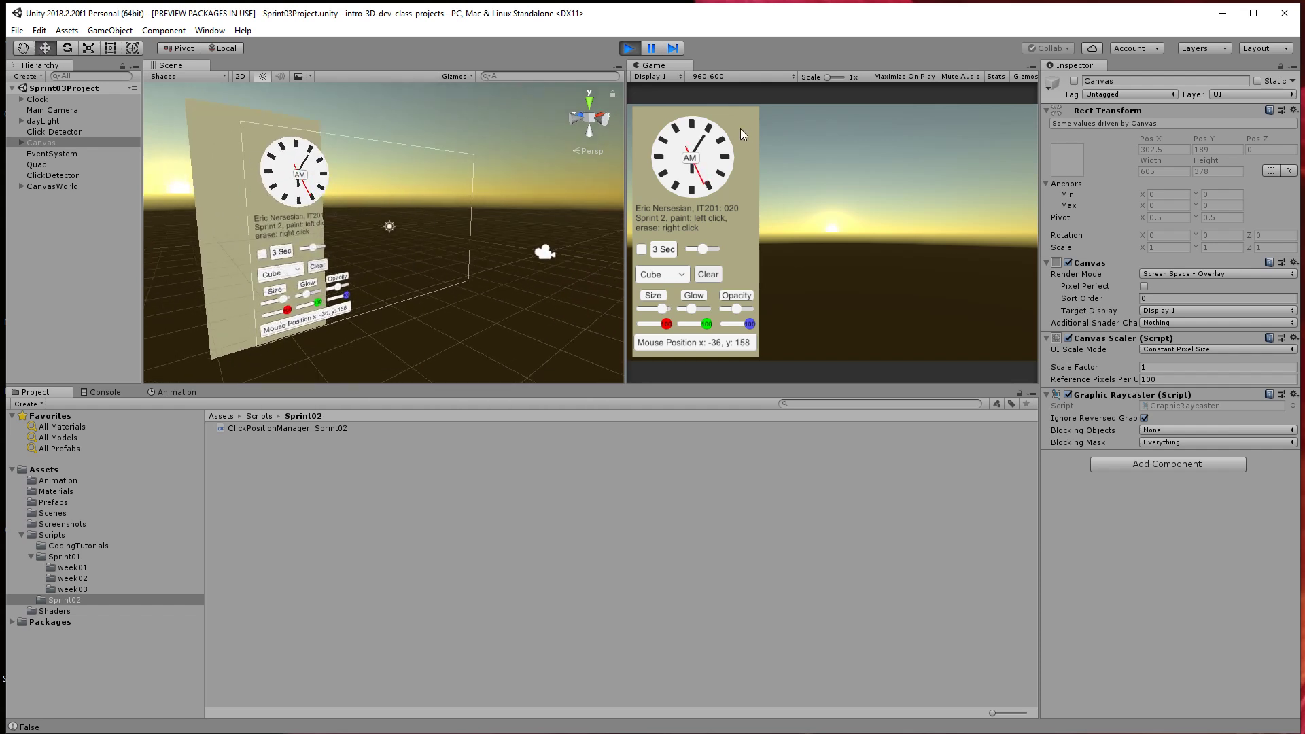
{"action": "left_click_drag", "start_coordinate": [624, 289], "coordinate": [722, 270]}
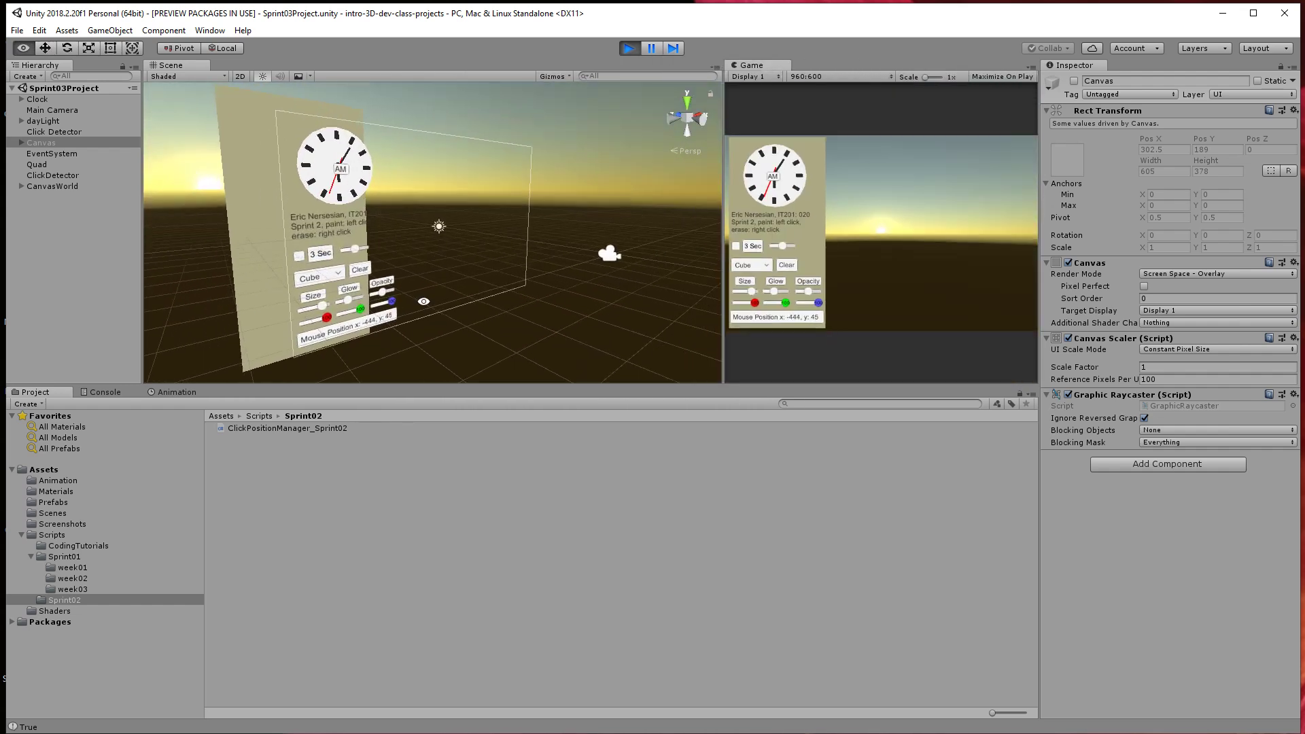
{"action": "mouse_move", "coordinate": [429, 299]}
{"action": "left_mouse_down", "text": "alt"}
{"action": "mouse_move", "coordinate": [635, 277]}
{"action": "mouse_move", "coordinate": [428, 283]}
{"action": "mouse_move", "coordinate": [438, 300]}
{"action": "left_mouse_up", "text": "alt"}
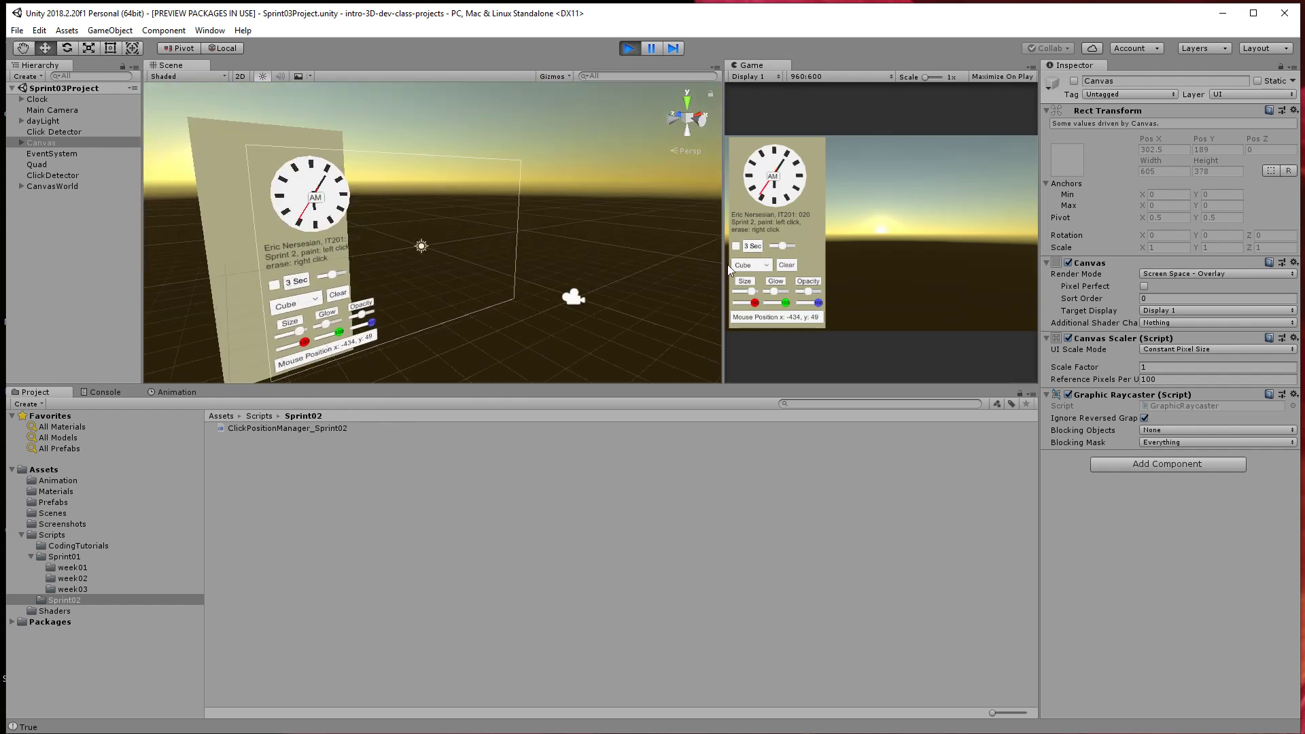
{"action": "mouse_move", "coordinate": [725, 265]}
{"action": "left_mouse_down"}
{"action": "mouse_move", "coordinate": [573, 264]}
{"action": "mouse_move", "coordinate": [751, 264]}
{"action": "mouse_move", "coordinate": [360, 259]}
{"action": "mouse_move", "coordinate": [816, 256]}
{"action": "mouse_move", "coordinate": [514, 255]}
{"action": "mouse_move", "coordinate": [730, 245]}
{"action": "left_mouse_up"}
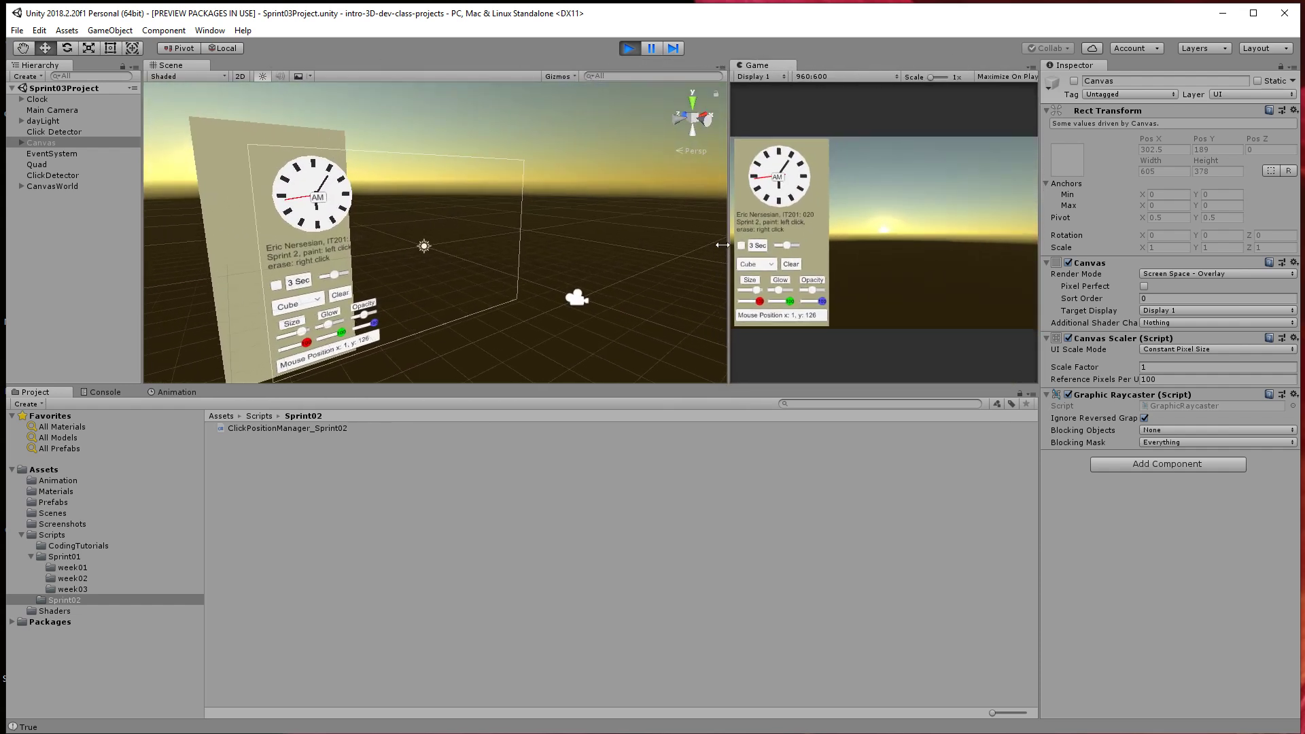
{"action": "scroll", "coordinate": [520, 251], "scroll_direction": "down", "scroll_amount": 10}
{"action": "left_click_drag", "start_coordinate": [520, 250], "coordinate": [416, 254], "text": "alt"}
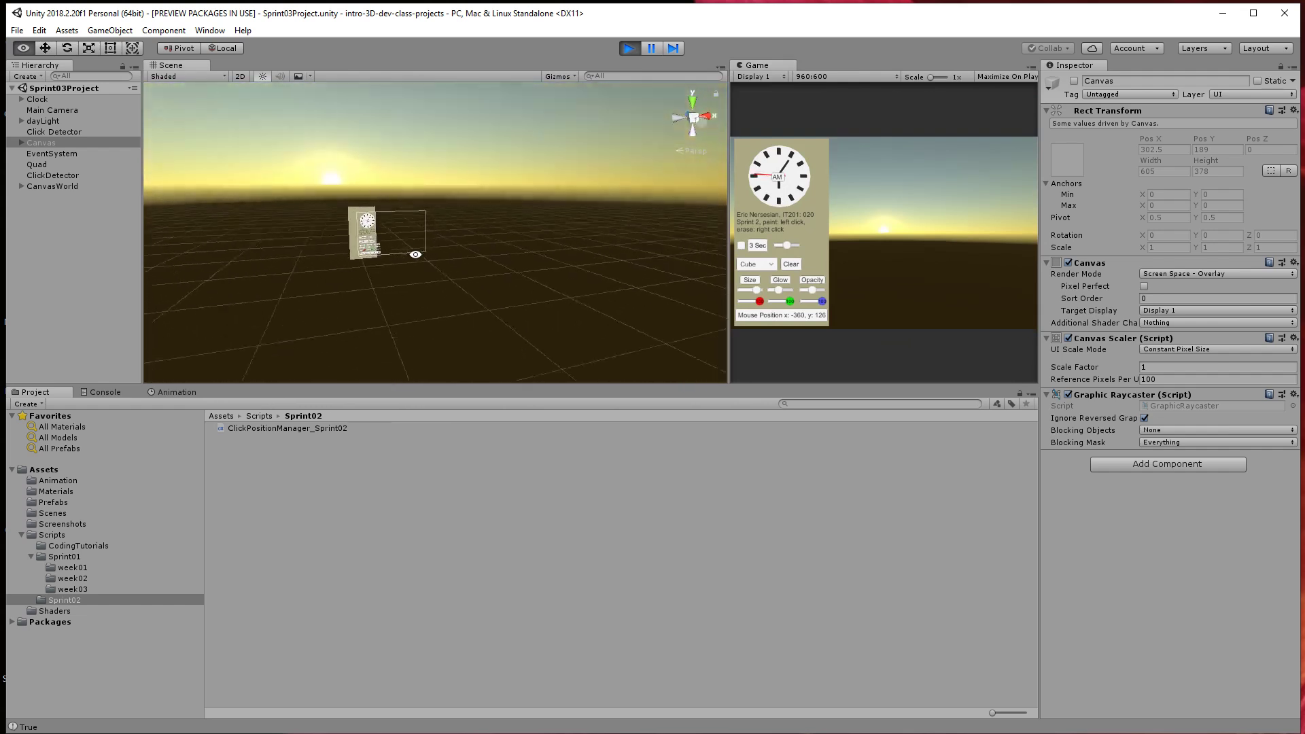
{"action": "scroll", "coordinate": [415, 254], "scroll_direction": "up", "scroll_amount": 10}
{"action": "middle_click_drag", "start_coordinate": [355, 243], "coordinate": [533, 261], "text": "alt"}
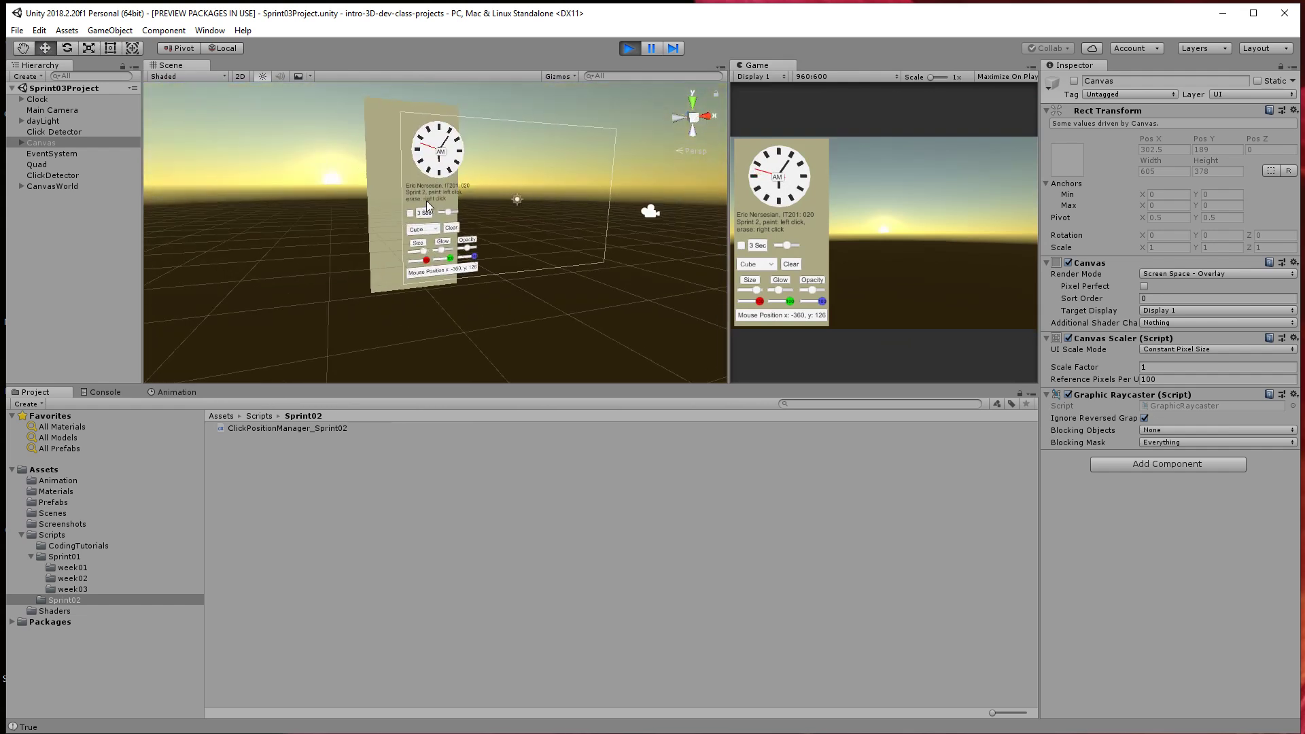
Inspect the Quad behind the world-space canvas and bring up its lightGrey material from the Materials folder.
{"action": "left_click", "coordinate": [66, 165]}
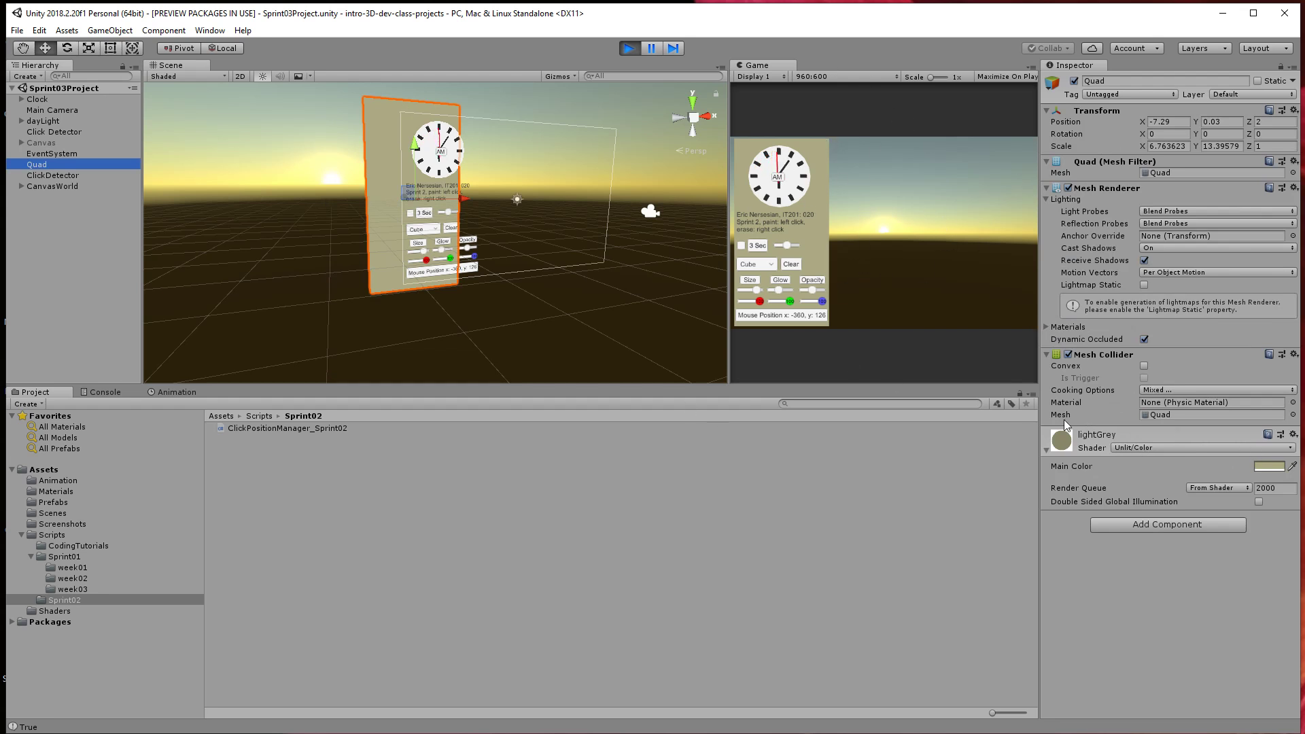
{"action": "left_click", "coordinate": [58, 491]}
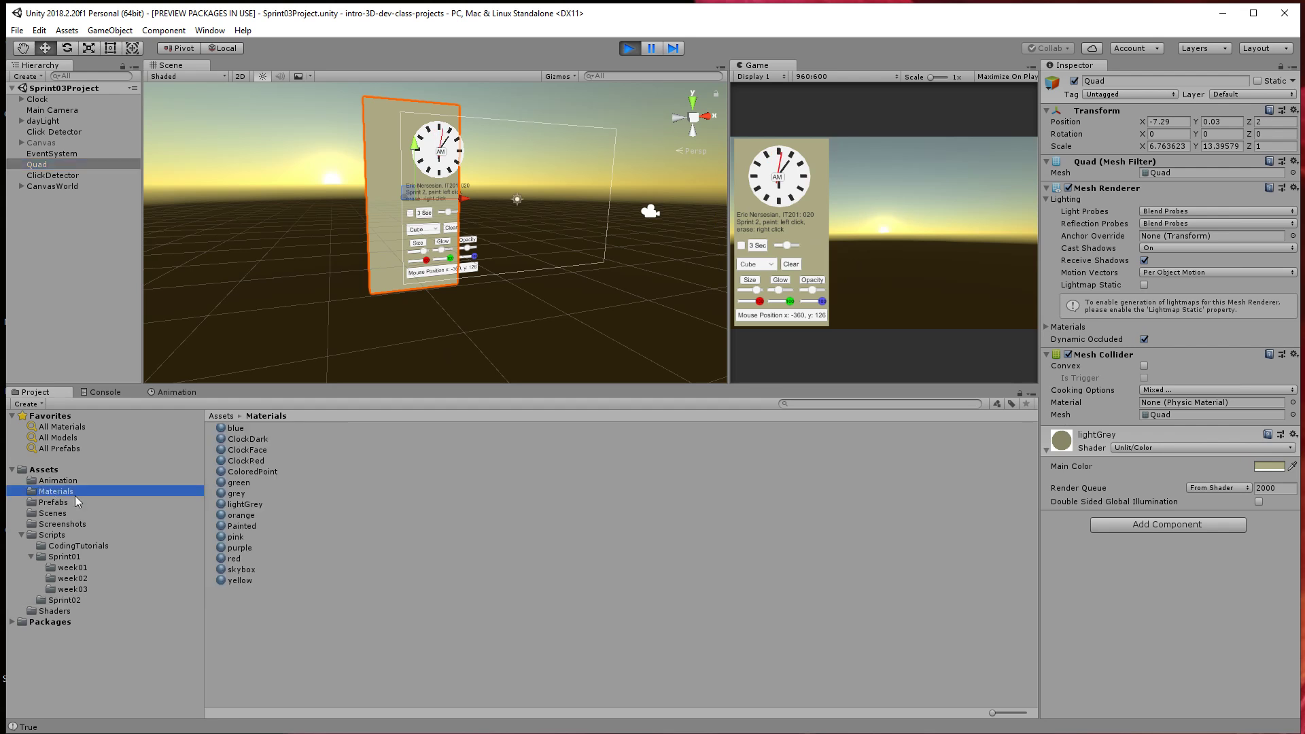
{"action": "right_click", "coordinate": [272, 636]}
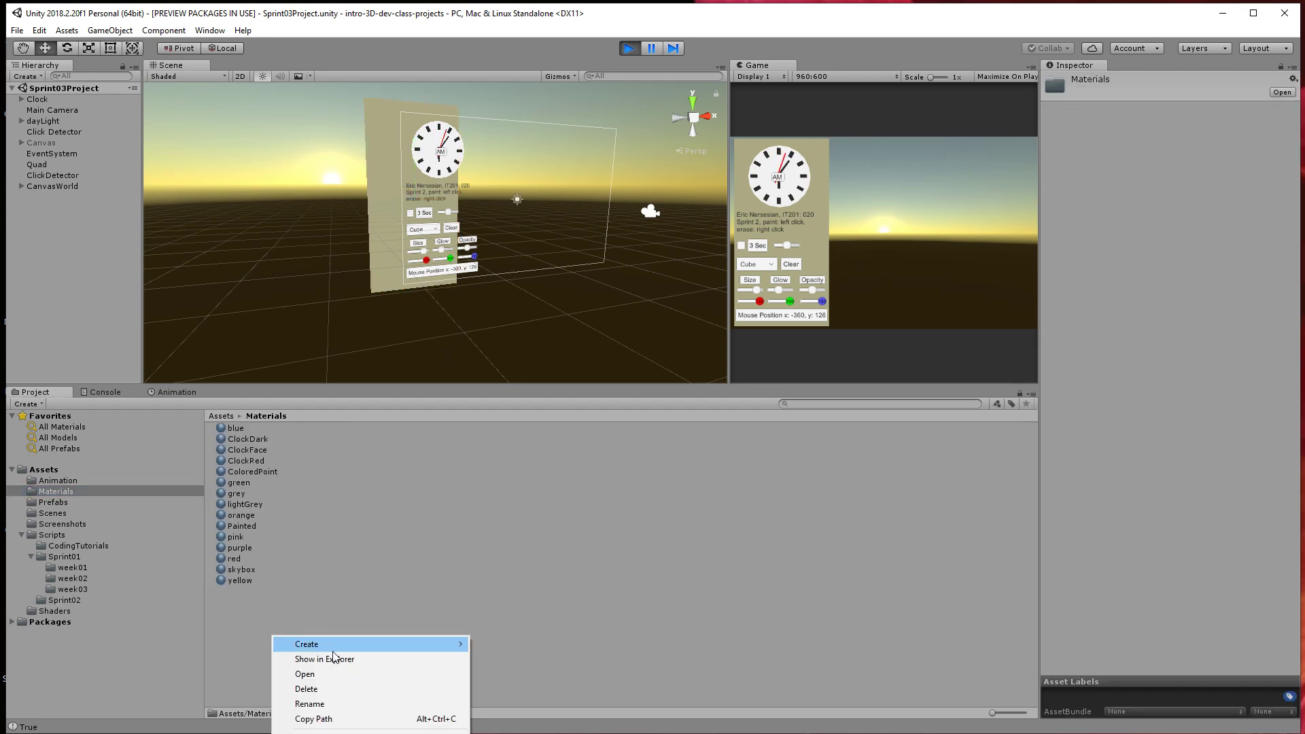
{"action": "mouse_move", "coordinate": [330, 643]}
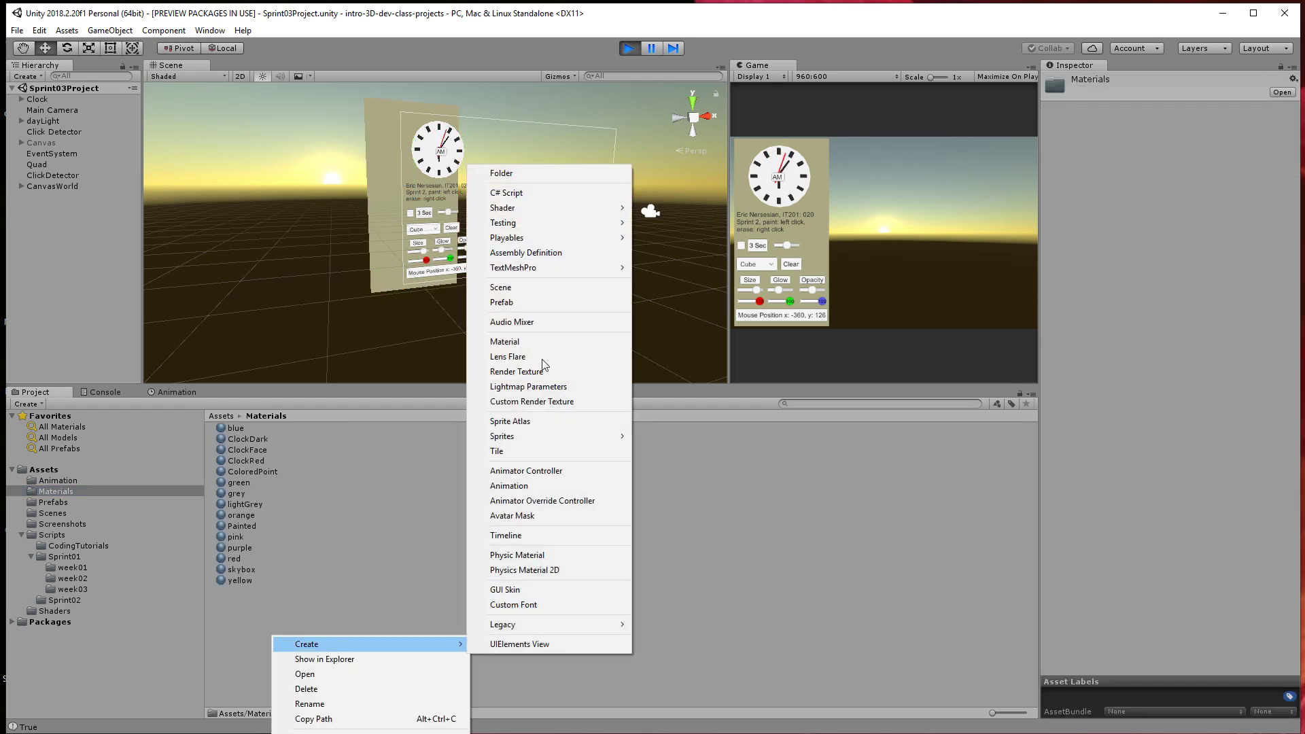
{"action": "left_click", "coordinate": [301, 623]}
{"action": "left_click", "coordinate": [263, 504]}
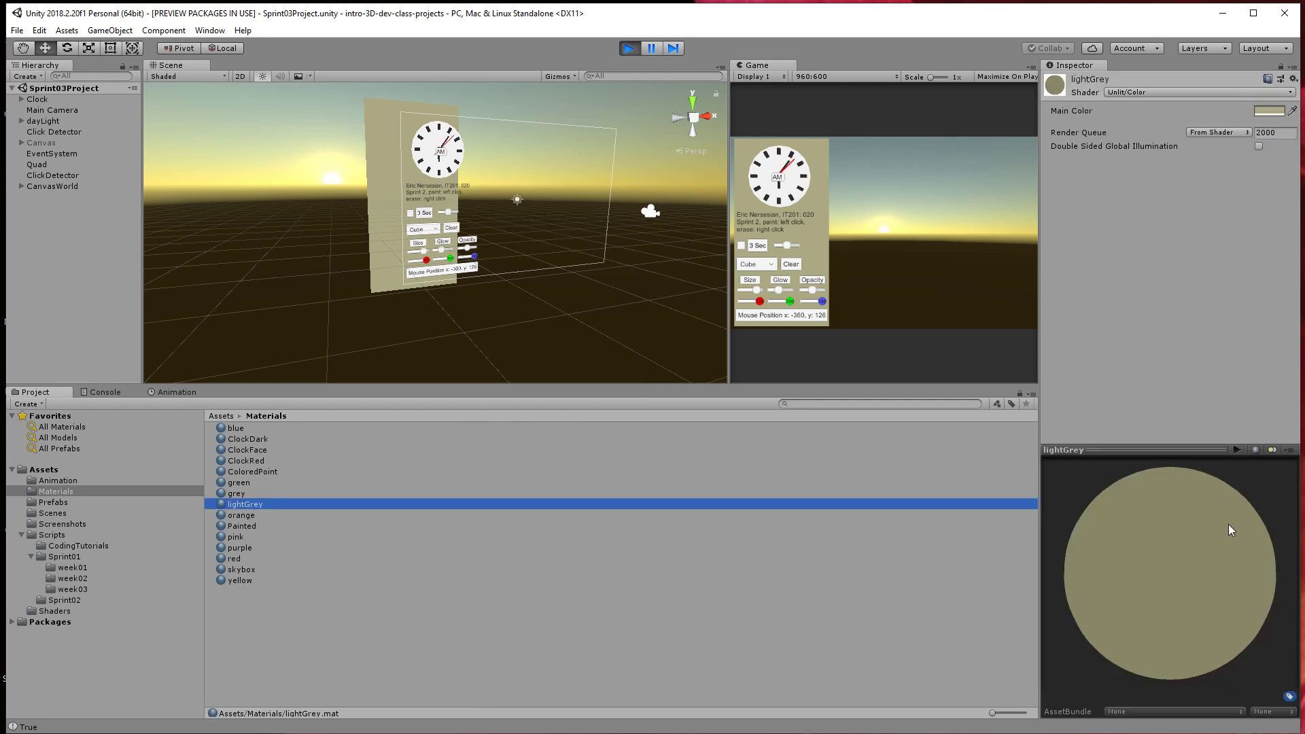
Look through the Unlit shader variants available for the lightGrey material without changing the shader.
{"action": "left_click", "coordinate": [1115, 93]}
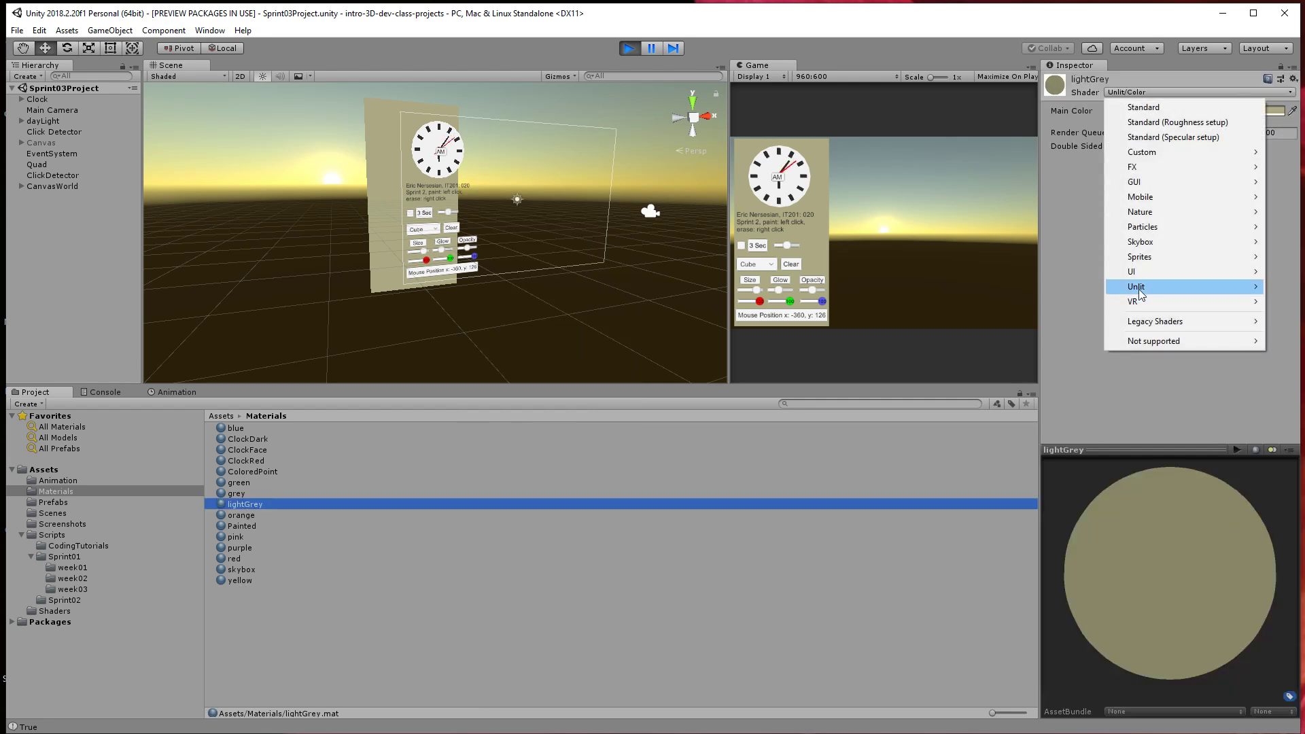
{"action": "mouse_move", "coordinate": [1140, 294]}
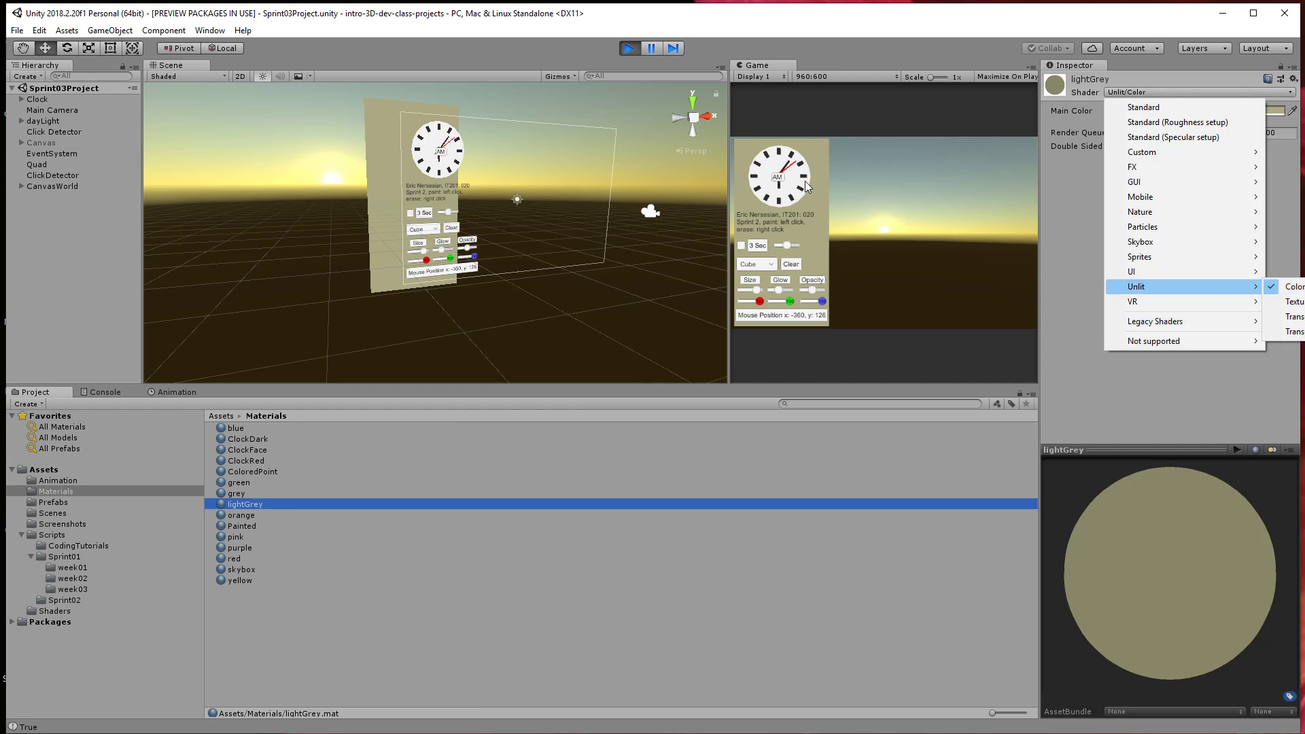
{"action": "left_click", "coordinate": [1229, 389]}
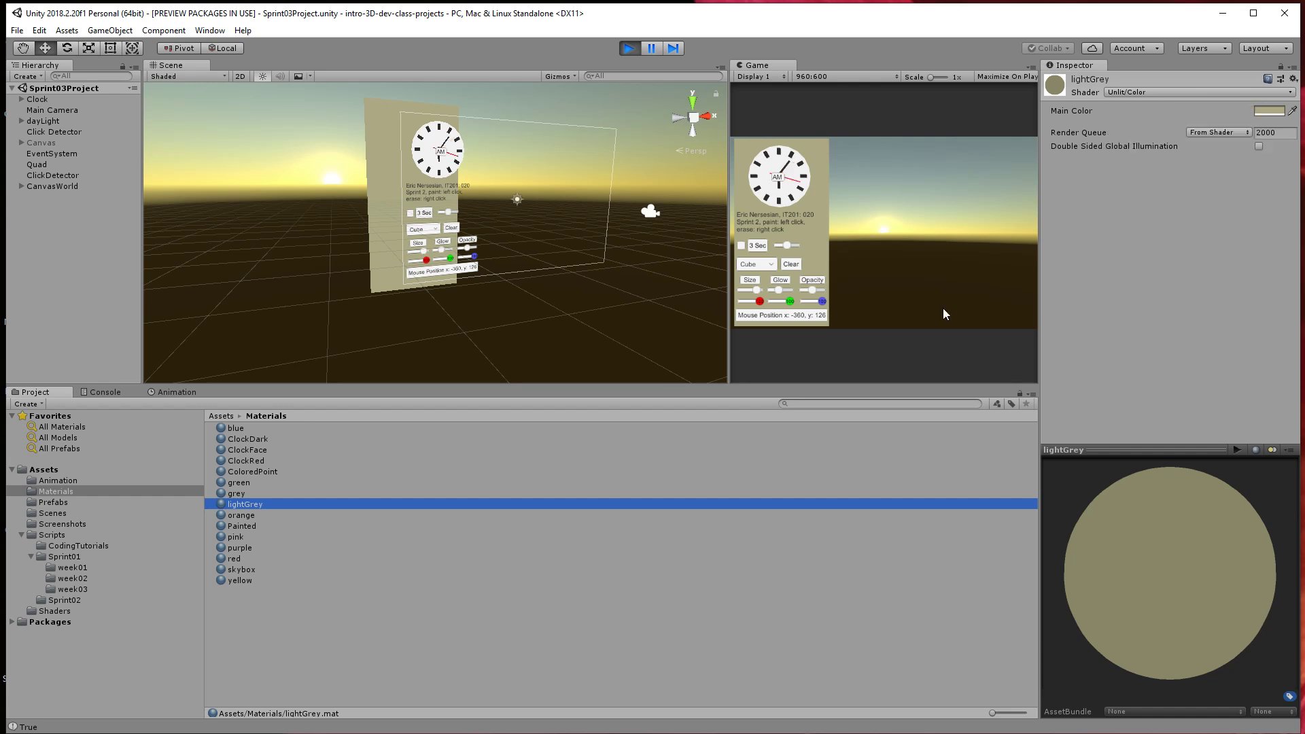
Darken the lightGrey material's main color to hex 989779.
{"action": "left_click", "coordinate": [1269, 111]}
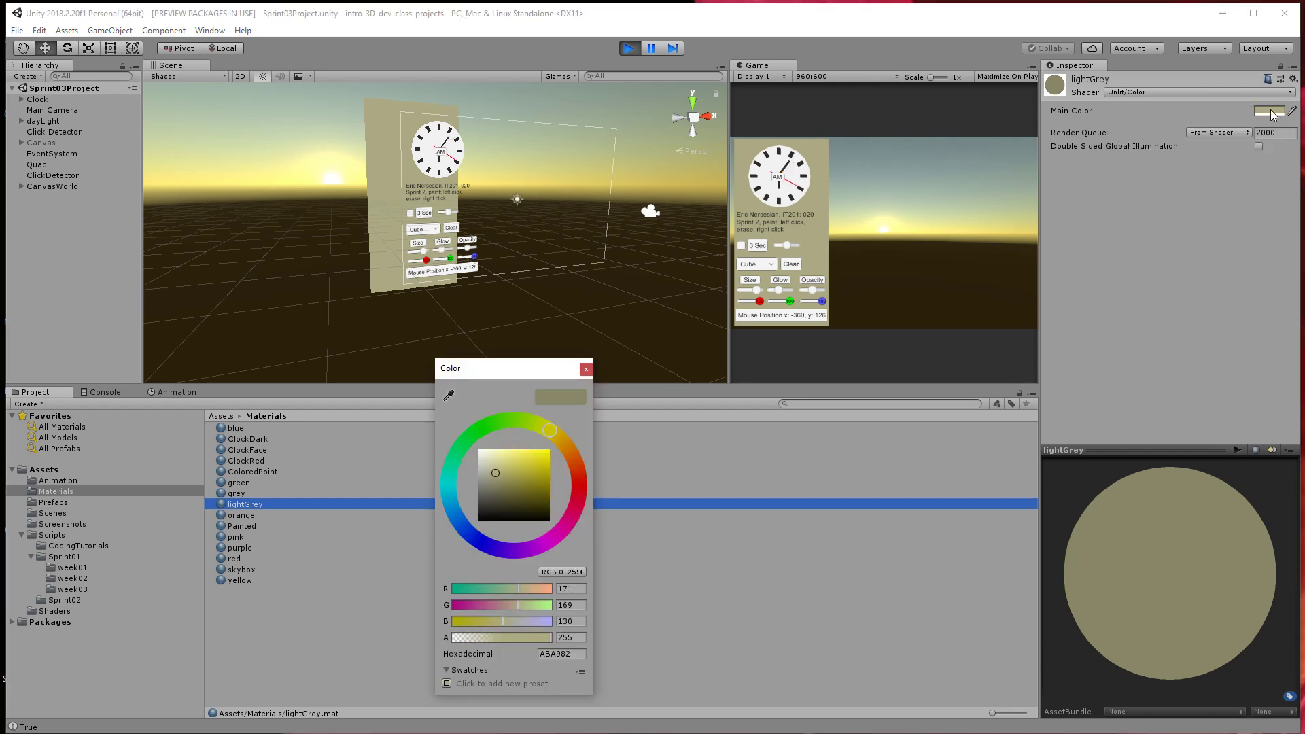
{"action": "left_click_drag", "start_coordinate": [515, 520], "coordinate": [492, 478]}
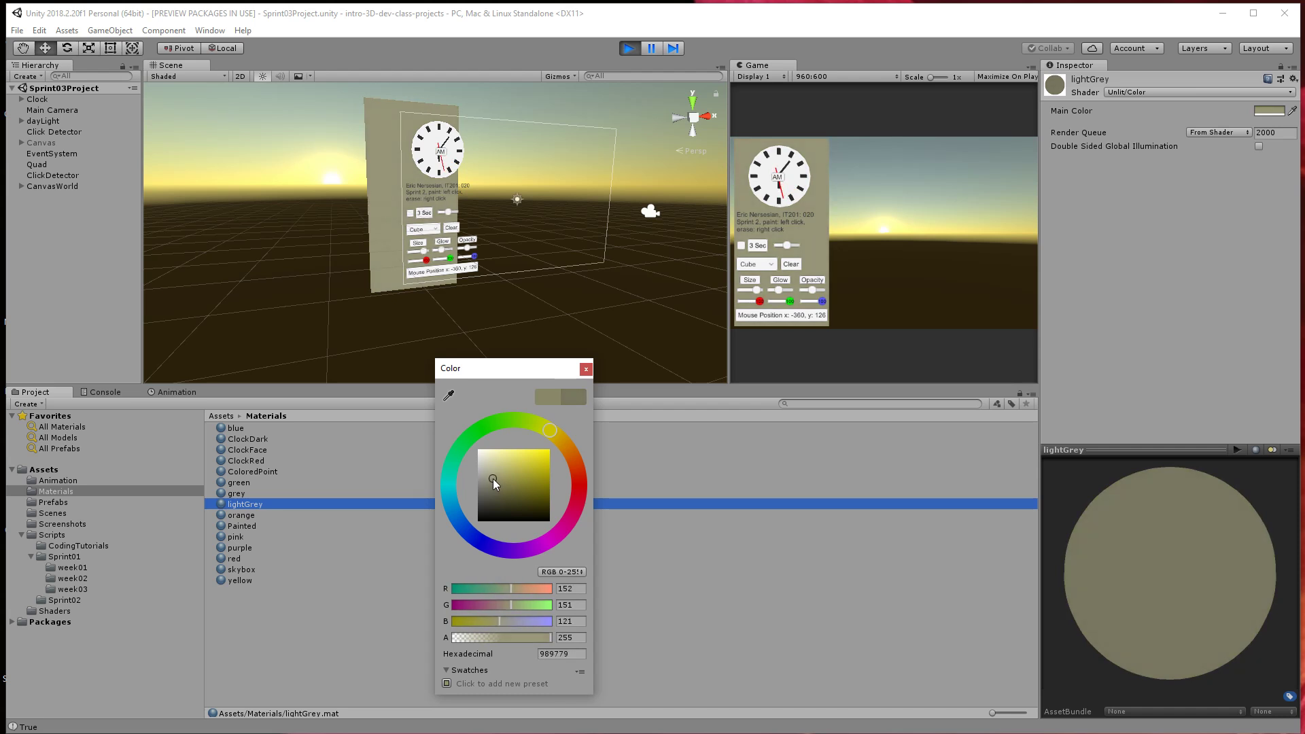
{"action": "left_click", "coordinate": [586, 369]}
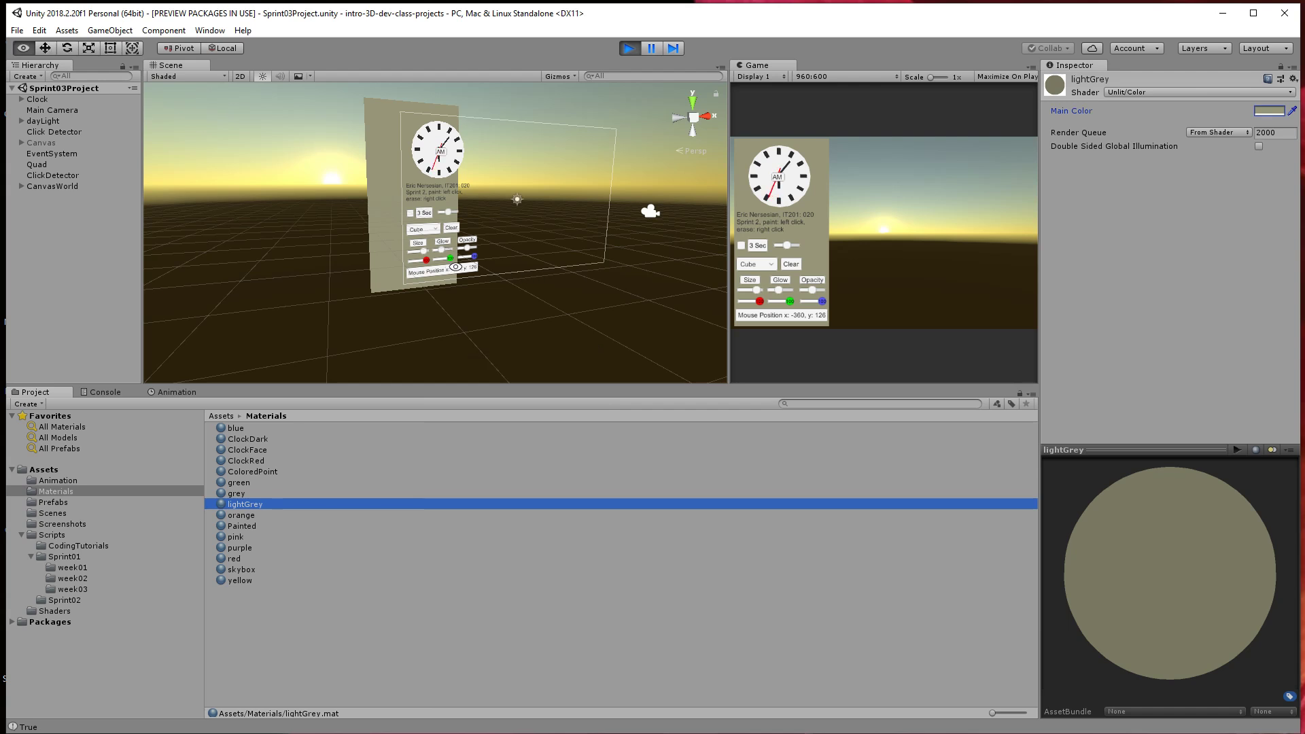
Select the Quad in the scene and examine from the side how it sits behind the canvas controls.
{"action": "left_click_drag", "start_coordinate": [594, 343], "coordinate": [485, 181], "text": "alt"}
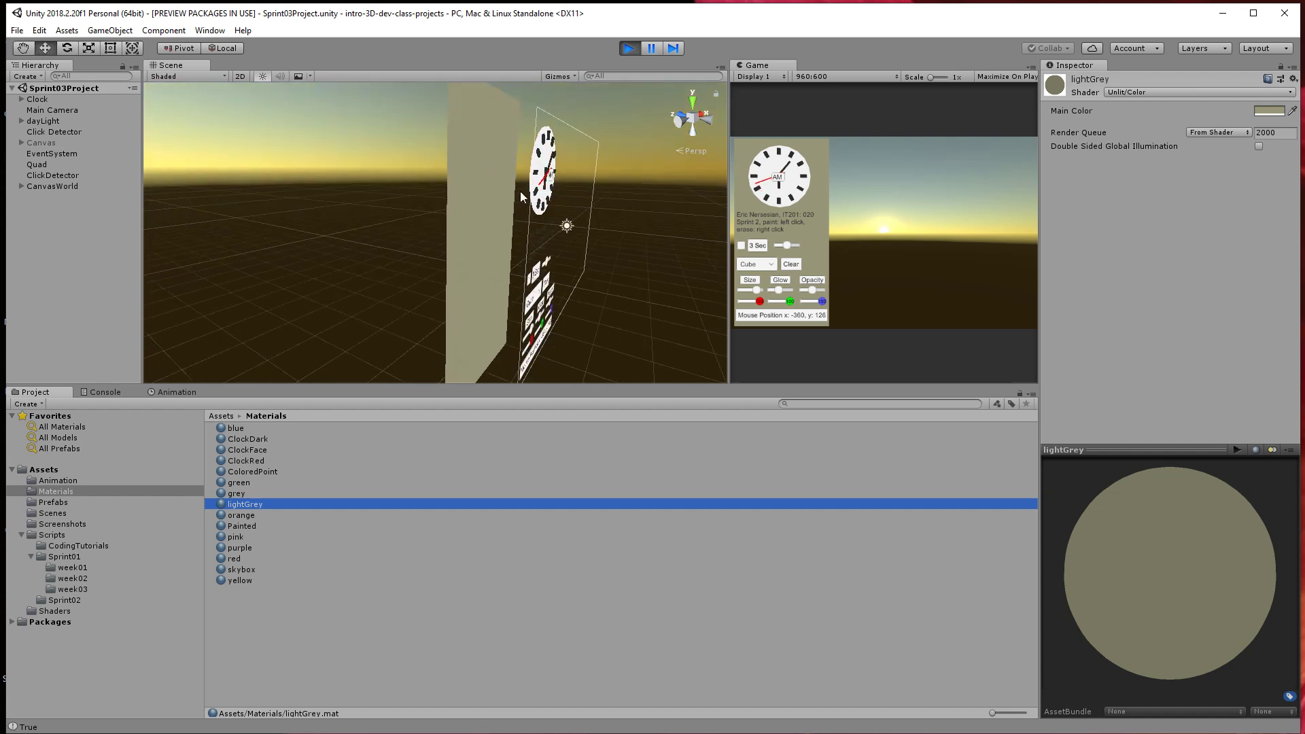
{"action": "left_click", "coordinate": [495, 196]}
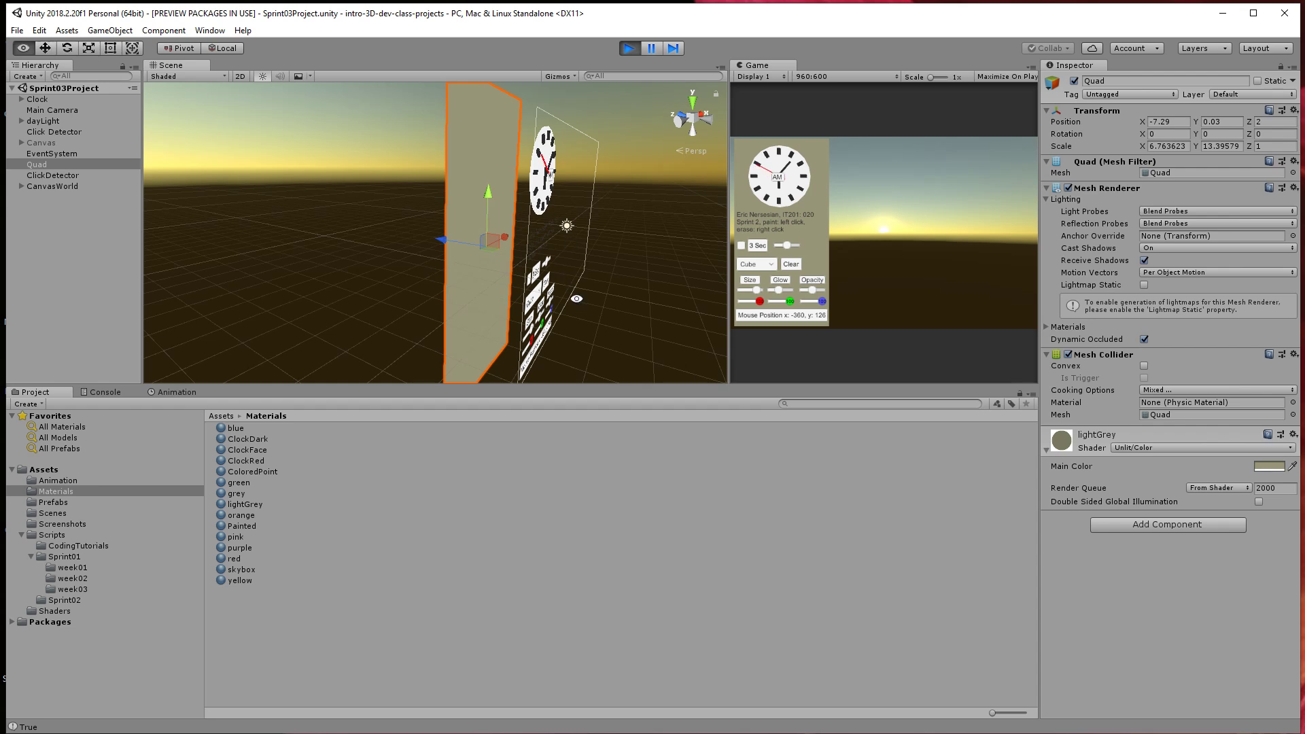
{"action": "left_click_drag", "start_coordinate": [575, 297], "coordinate": [545, 220], "text": "alt"}
{"action": "left_click_drag", "start_coordinate": [551, 139], "coordinate": [483, 217], "text": "alt"}
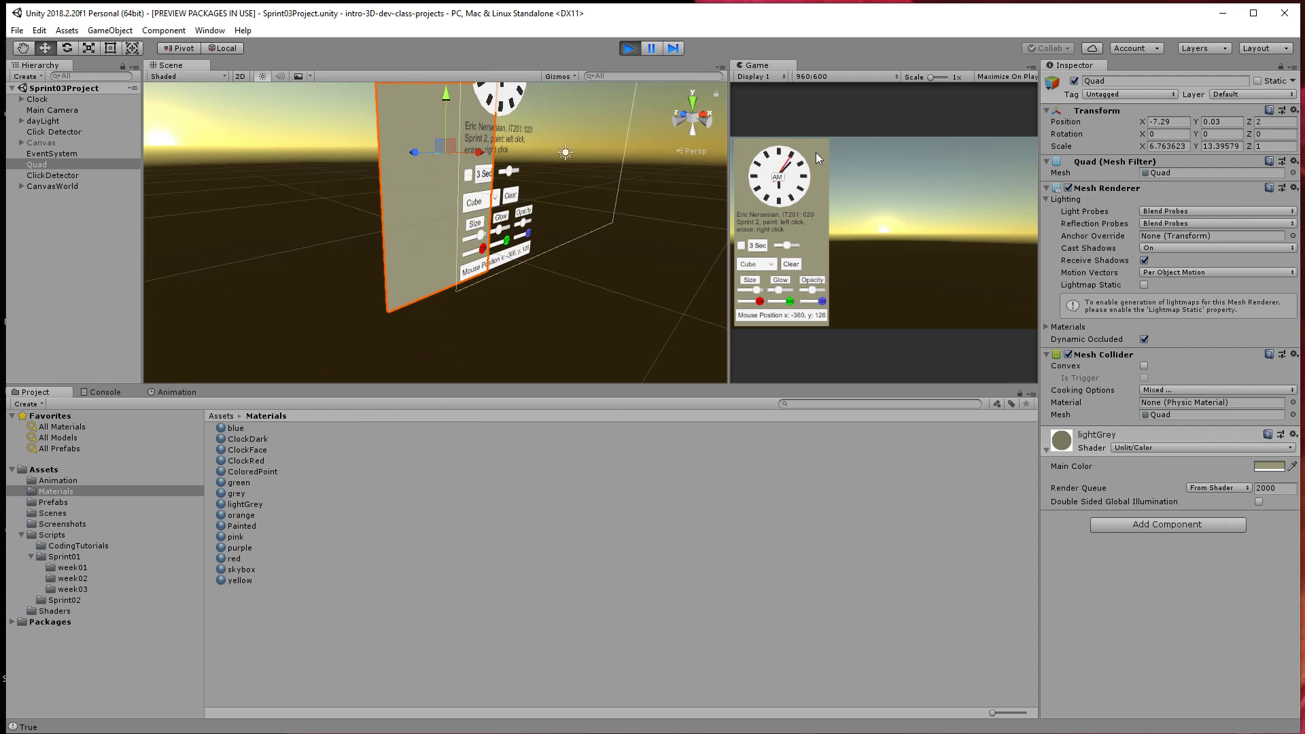
Try shifting the Quad along X to -6.63 and rescaling it, and undo the changes.
{"action": "left_click_drag", "start_coordinate": [454, 181], "coordinate": [489, 202], "text": "alt"}
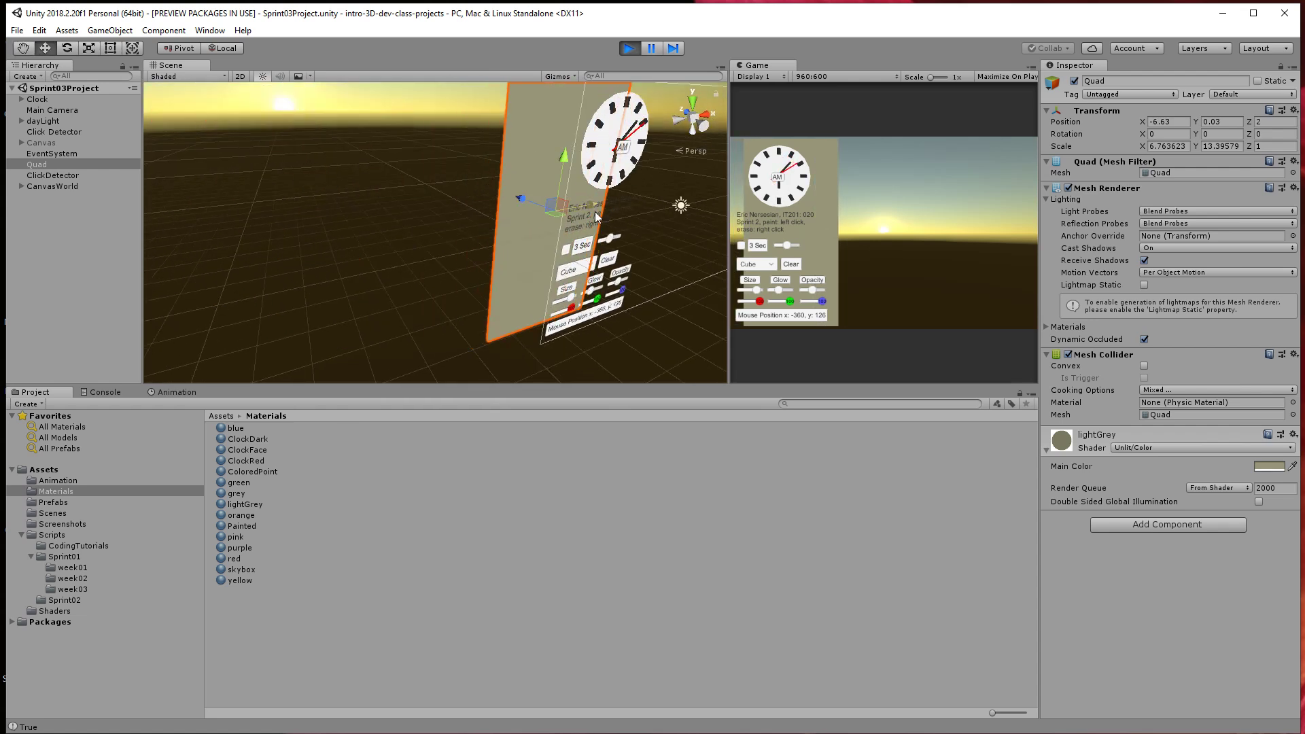
{"action": "key", "text": "r"}
{"action": "mouse_move", "coordinate": [557, 165]}
{"action": "left_mouse_down"}
{"action": "mouse_move", "coordinate": [554, 140]}
{"action": "mouse_move", "coordinate": [559, 171]}
{"action": "left_mouse_up"}
{"action": "key", "text": "ctrl+z"}
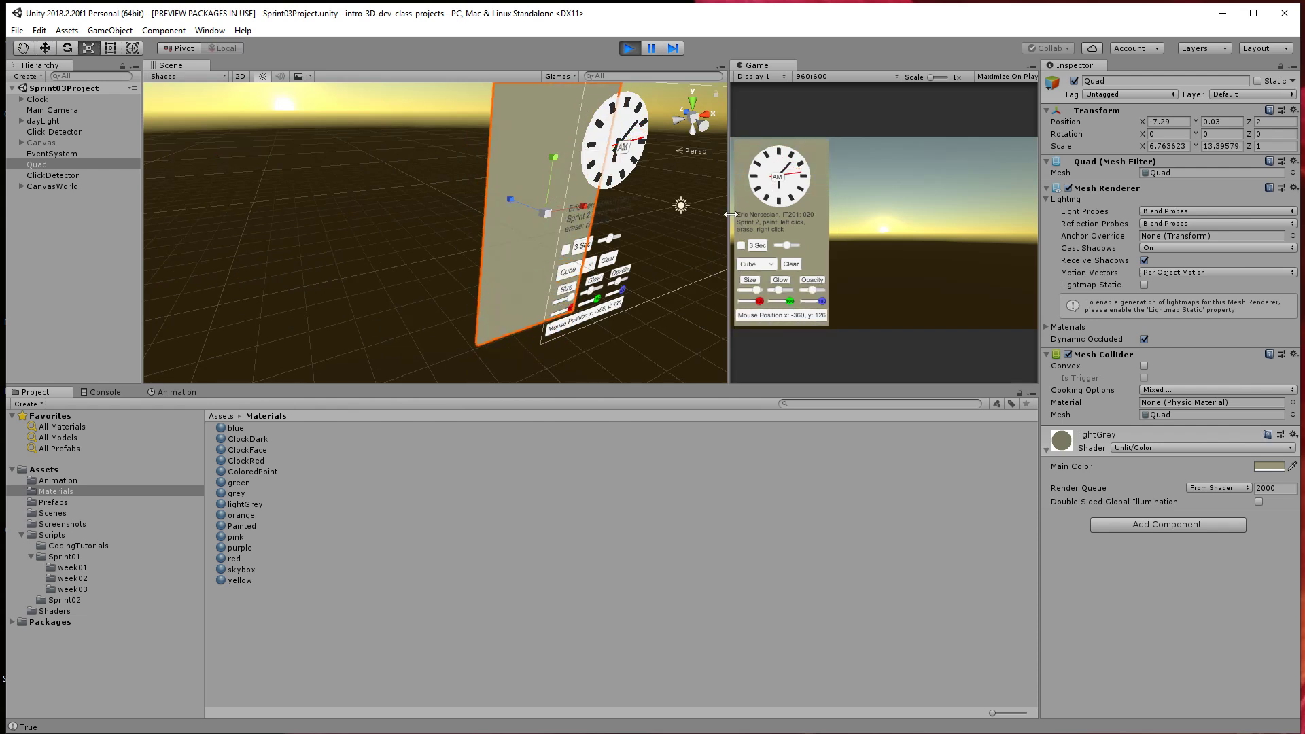
Paint cube strokes across the enlarged Game view and set the canvas's seconds slider to 4 Sec.
{"action": "left_click_drag", "start_coordinate": [729, 232], "coordinate": [537, 233]}
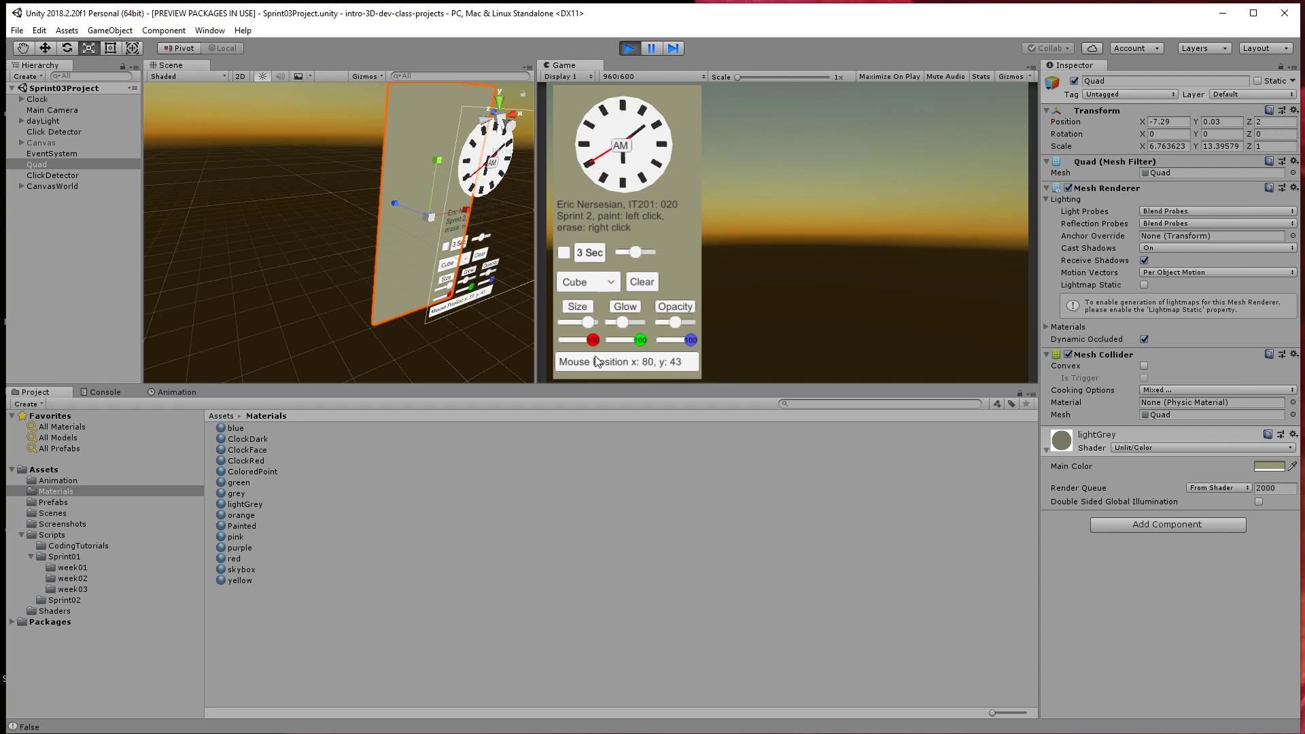
{"action": "mouse_move", "coordinate": [770, 174]}
{"action": "left_mouse_down"}
{"action": "mouse_move", "coordinate": [719, 224]}
{"action": "mouse_move", "coordinate": [847, 270]}
{"action": "mouse_move", "coordinate": [924, 242]}
{"action": "left_mouse_up"}
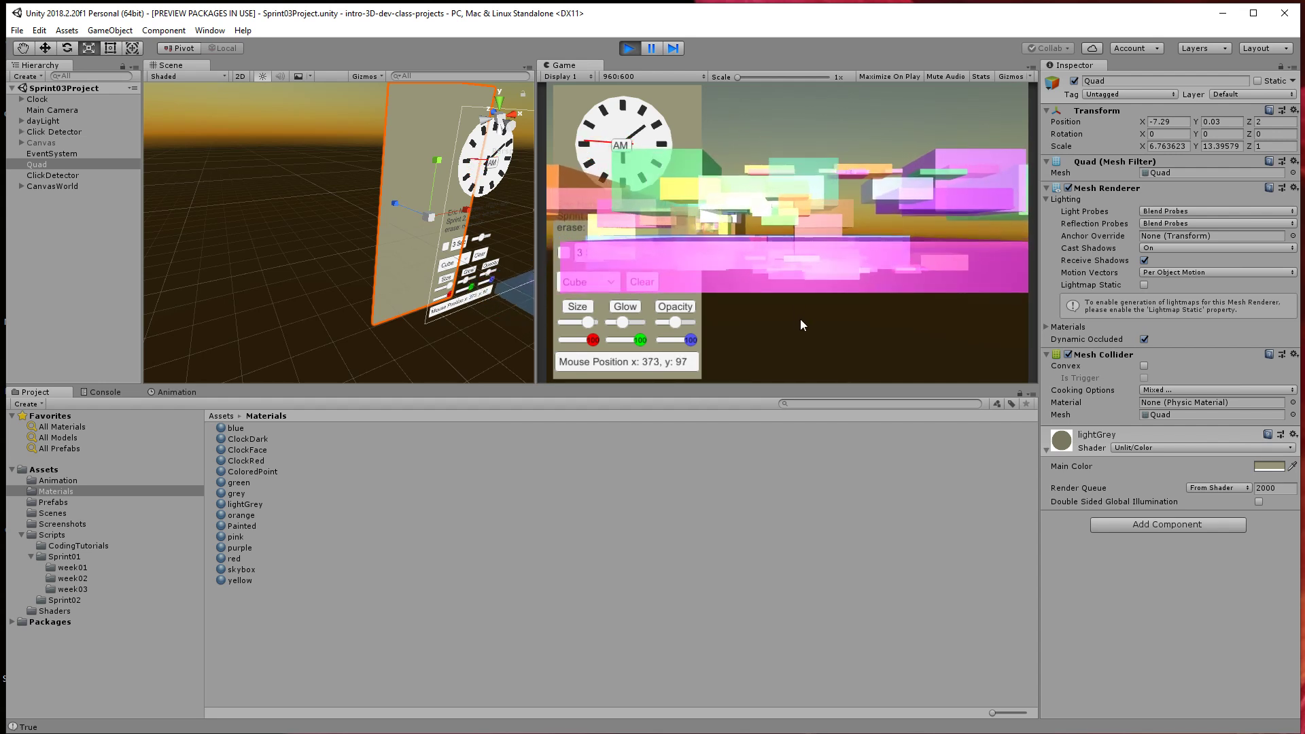
{"action": "left_click", "coordinate": [646, 251]}
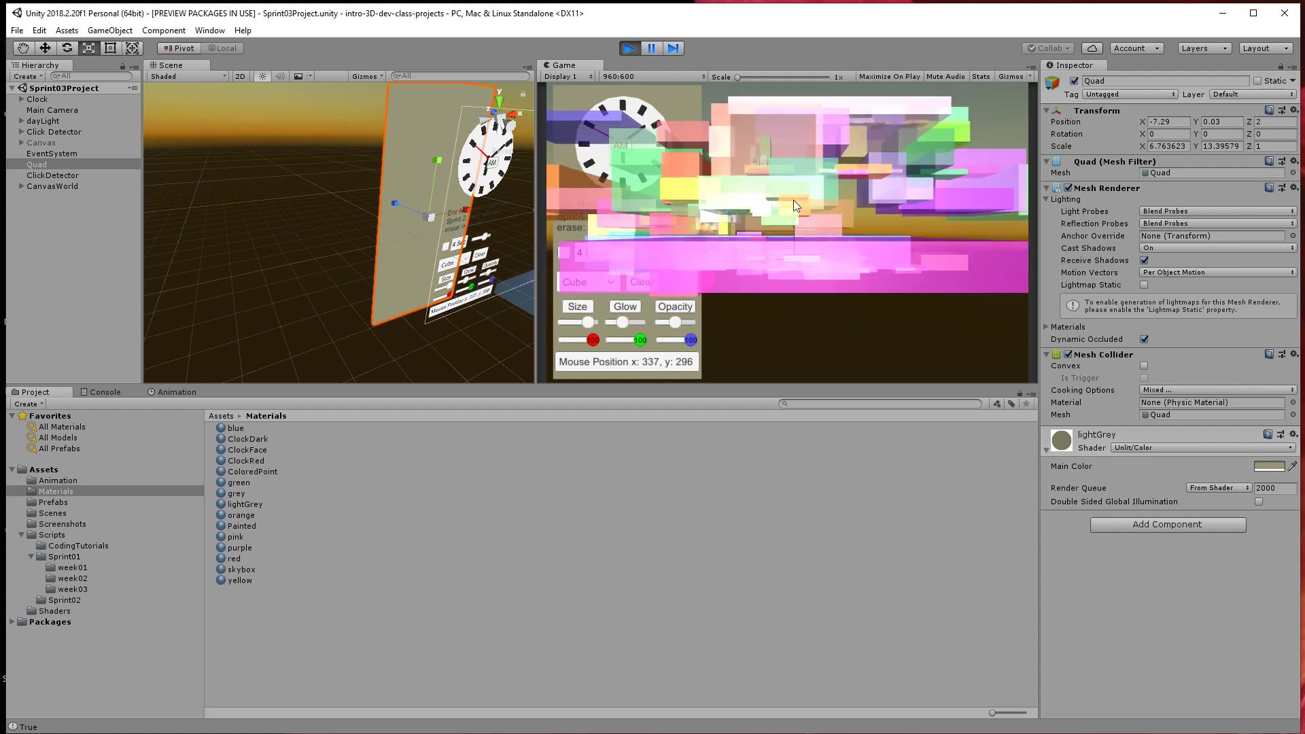
Examine from farther back in the Scene view where the painted cubes sit between the canvas and the camera.
{"action": "scroll", "coordinate": [532, 263], "scroll_direction": "down", "scroll_amount": 3}
{"action": "scroll", "coordinate": [519, 267], "scroll_direction": "down", "scroll_amount": 8}
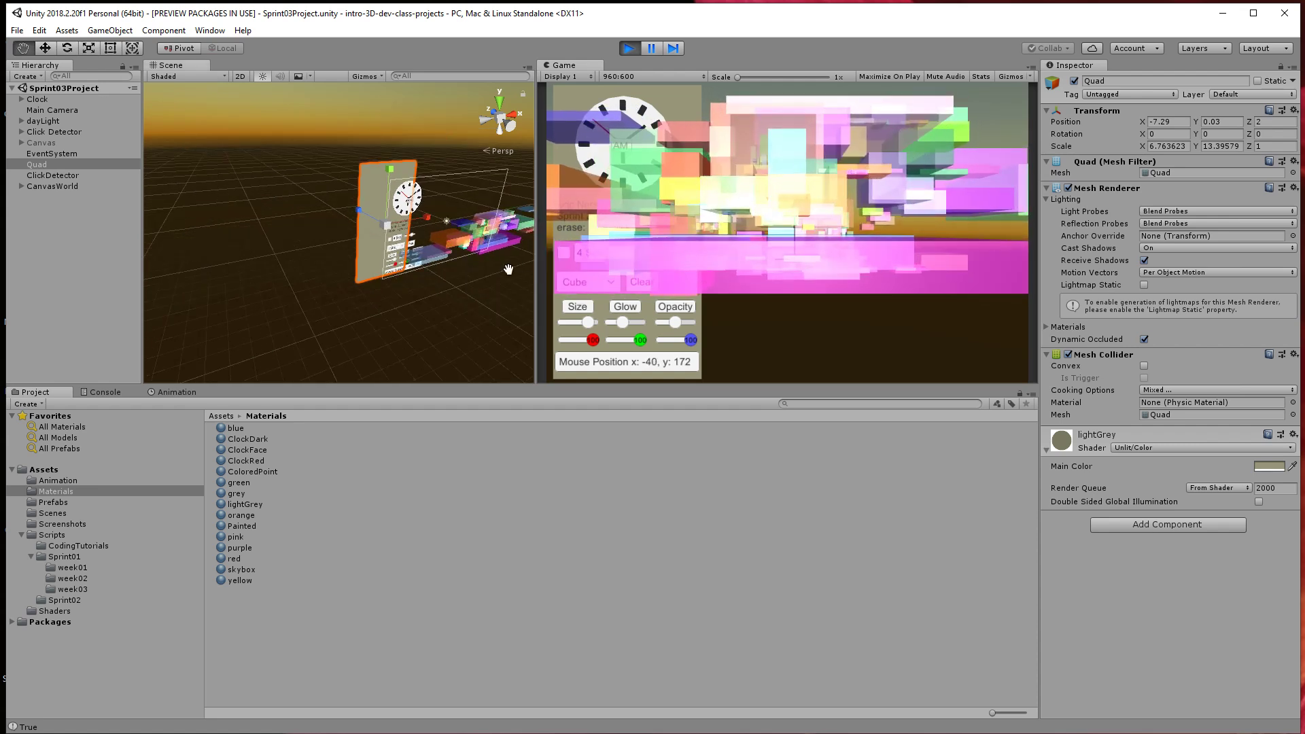
{"action": "middle_click_drag", "start_coordinate": [519, 267], "coordinate": [390, 305]}
{"action": "left_click_drag", "start_coordinate": [391, 305], "coordinate": [429, 286], "text": "alt"}
{"action": "middle_click_drag", "start_coordinate": [429, 286], "coordinate": [450, 267]}
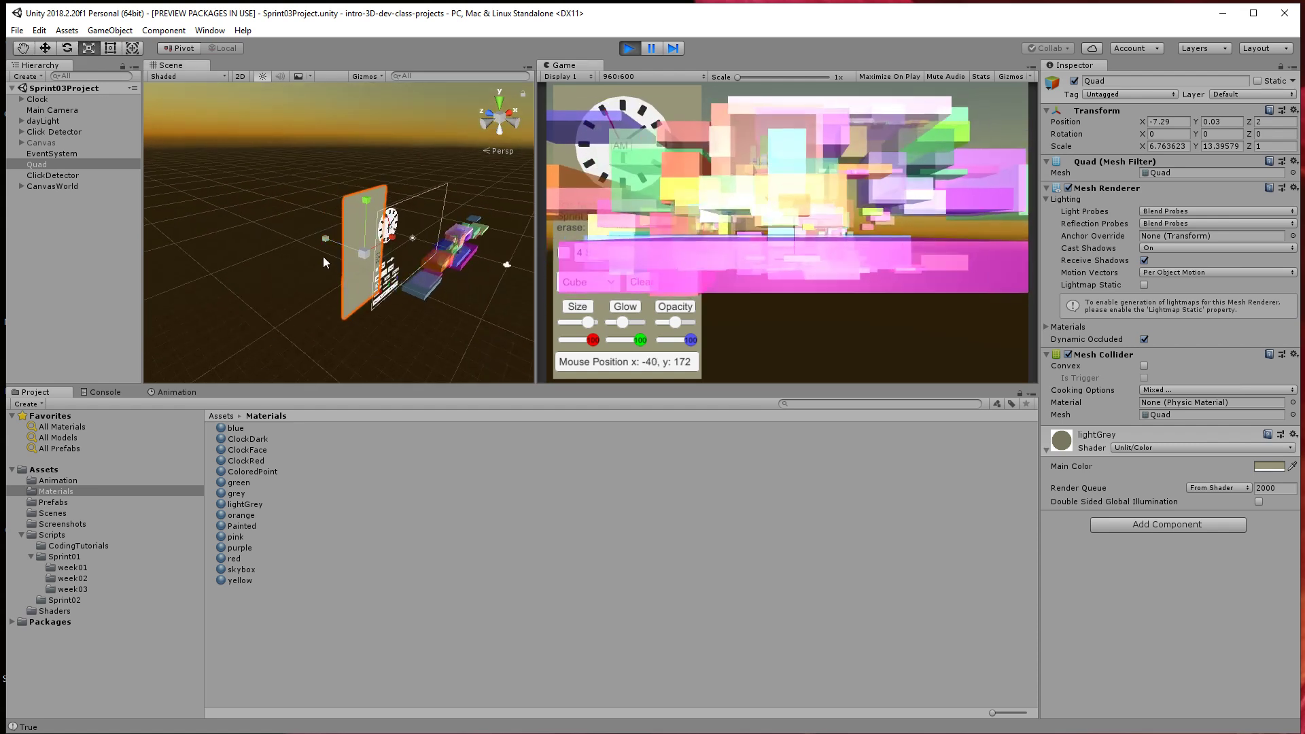
Paint more cubes in the lower part of the game view, and clear all painted shapes.
{"action": "mouse_move", "coordinate": [800, 336]}
{"action": "left_mouse_down"}
{"action": "mouse_move", "coordinate": [893, 344]}
{"action": "mouse_move", "coordinate": [875, 332]}
{"action": "left_mouse_up"}
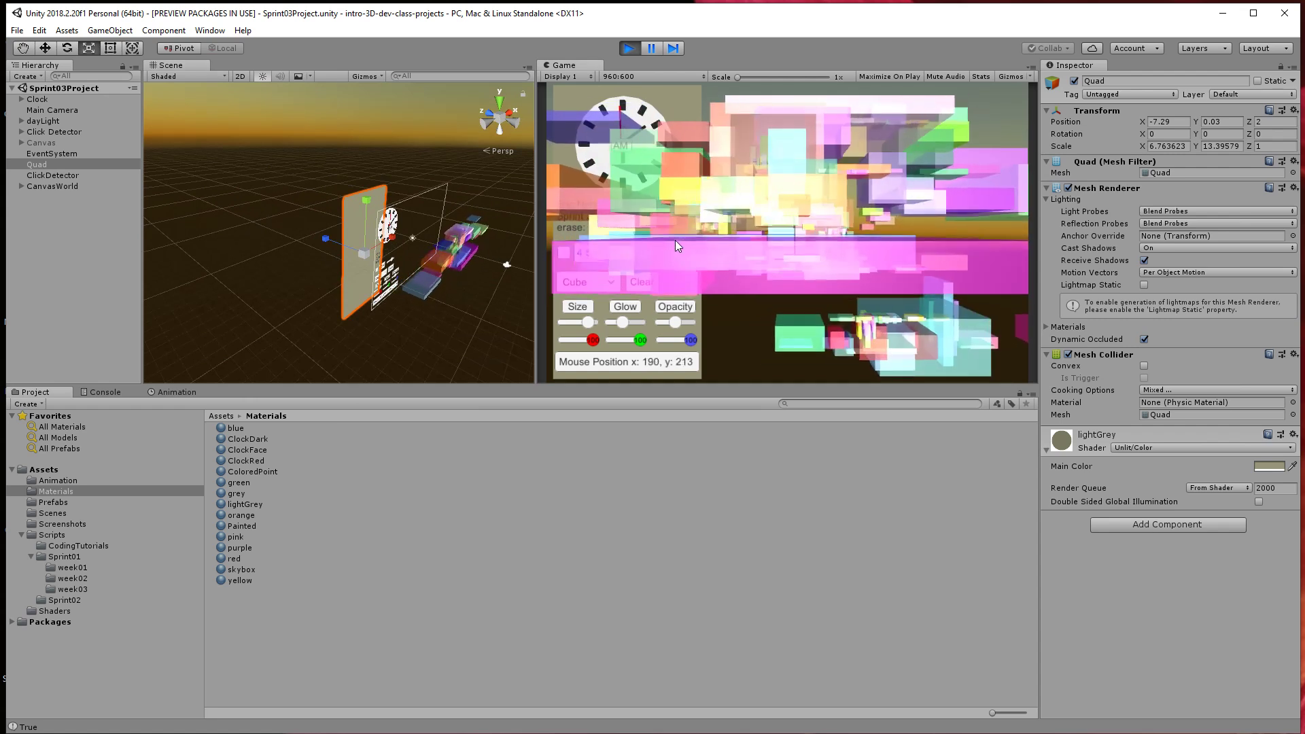
{"action": "left_click", "coordinate": [476, 314]}
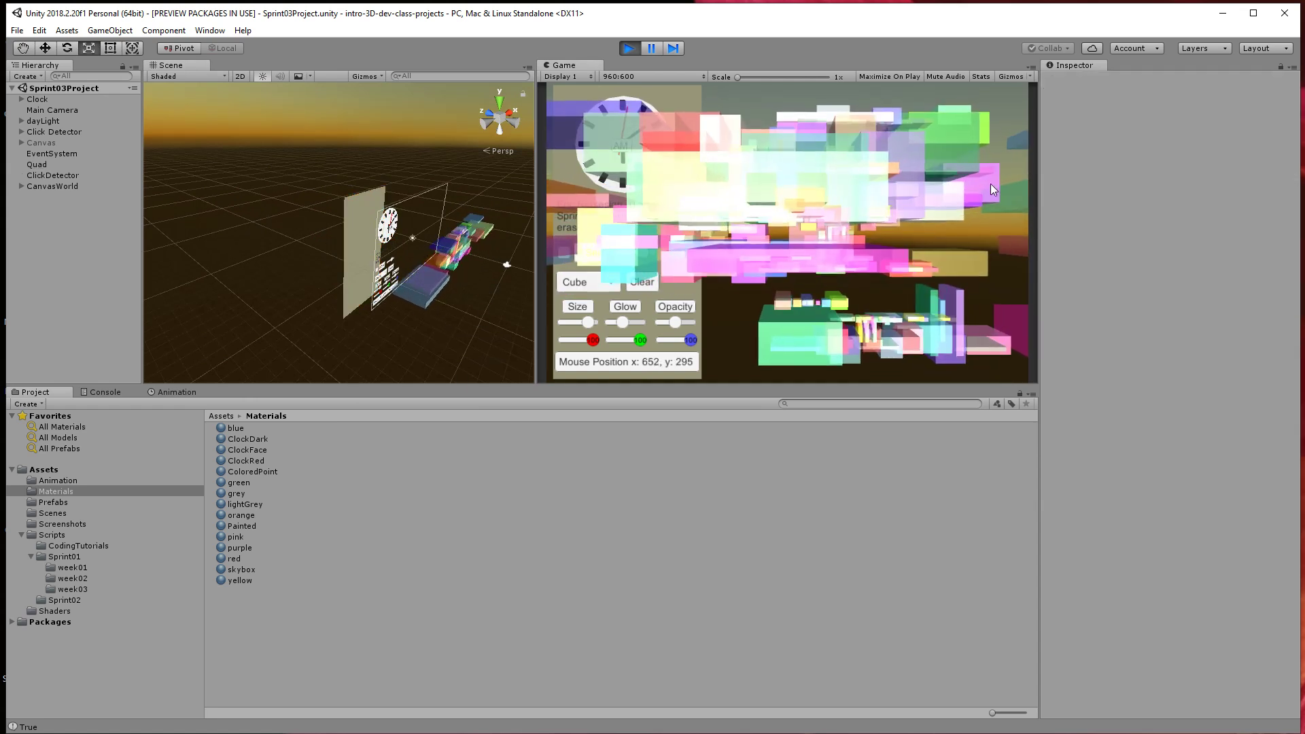
{"action": "left_click", "coordinate": [642, 286]}
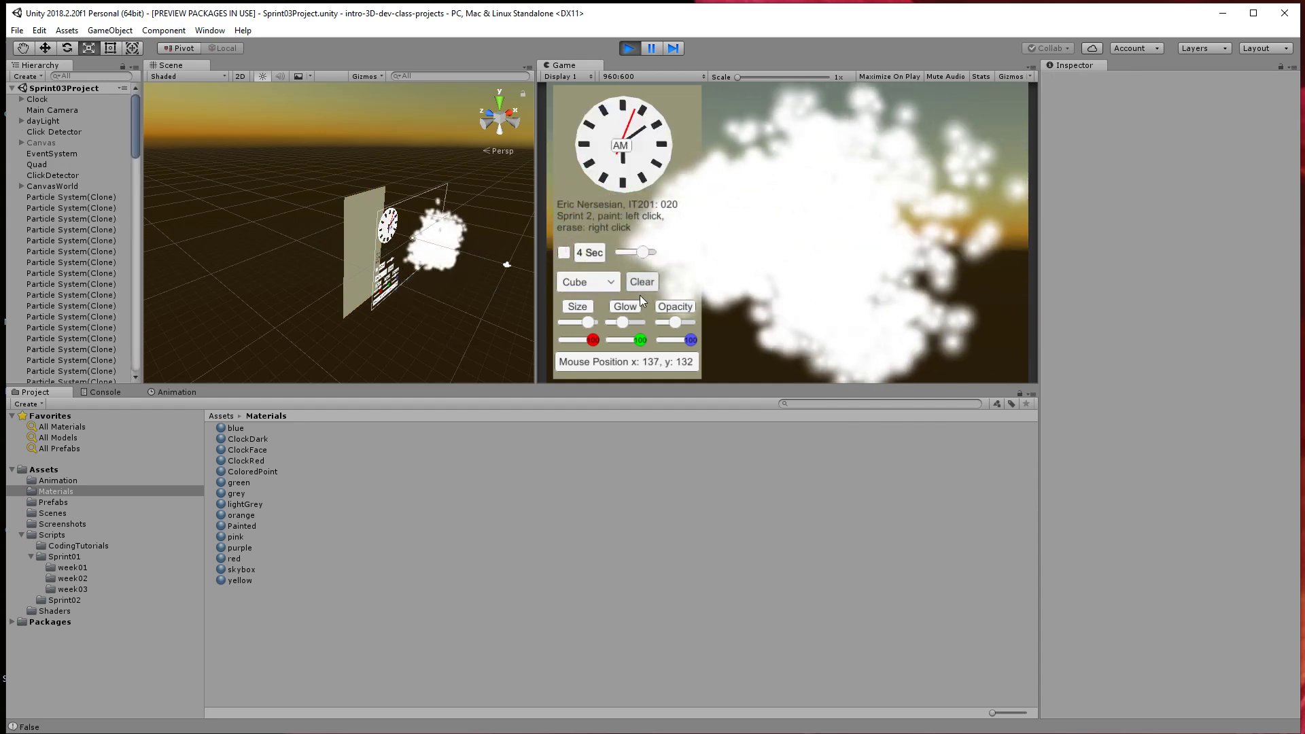
Set the paint shape to Sphere and paint a short downward stroke in the upper part of the game view.
{"action": "left_click", "coordinate": [588, 280]}
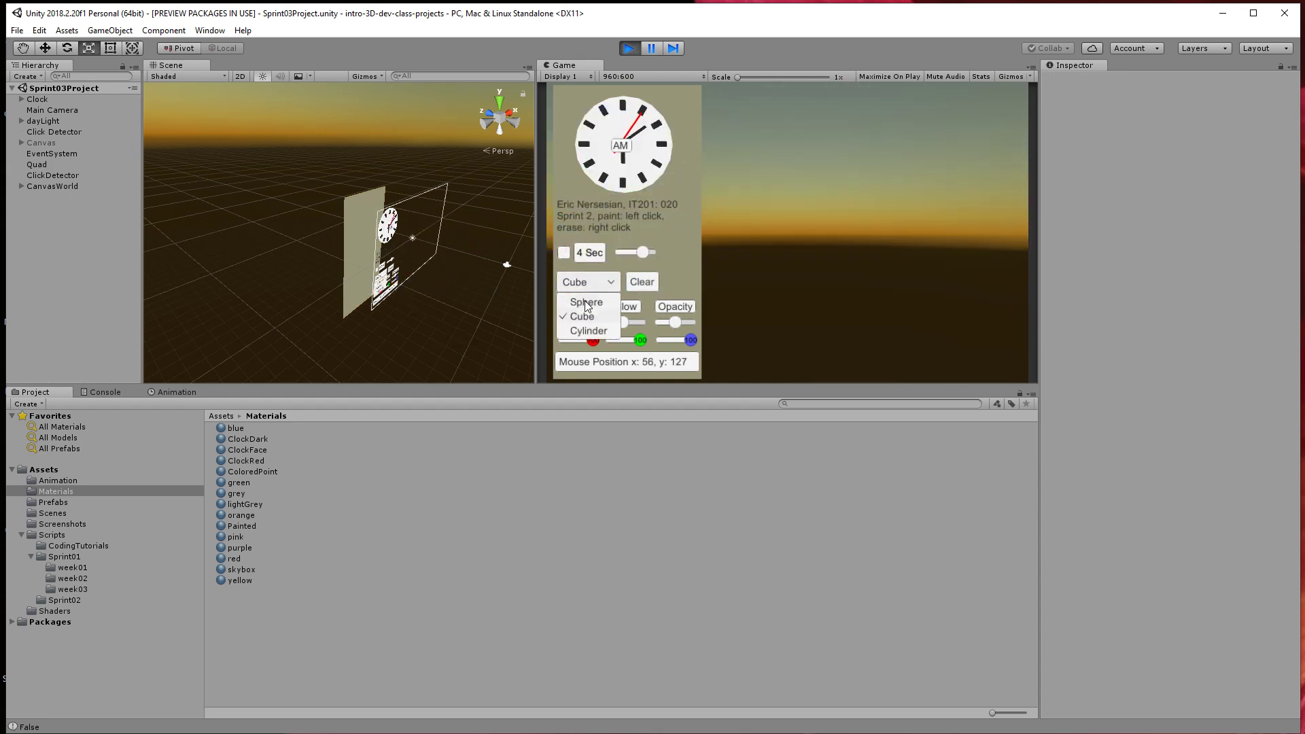
{"action": "left_click", "coordinate": [584, 300]}
{"action": "left_click_drag", "start_coordinate": [831, 138], "coordinate": [873, 216]}
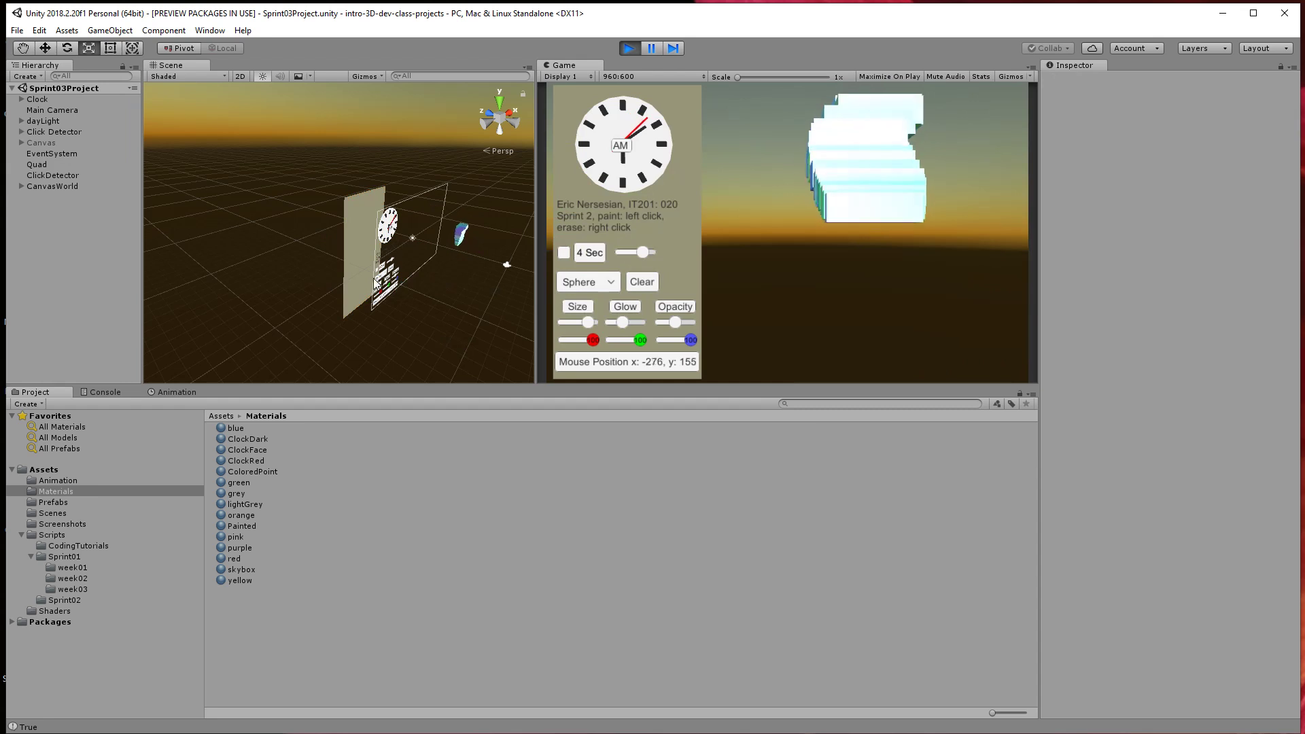
Orbit the scene to compare the depth of the new stroke with the canvas, the Quad and the camera.
{"action": "left_click_drag", "start_coordinate": [381, 265], "coordinate": [459, 230], "text": "alt"}
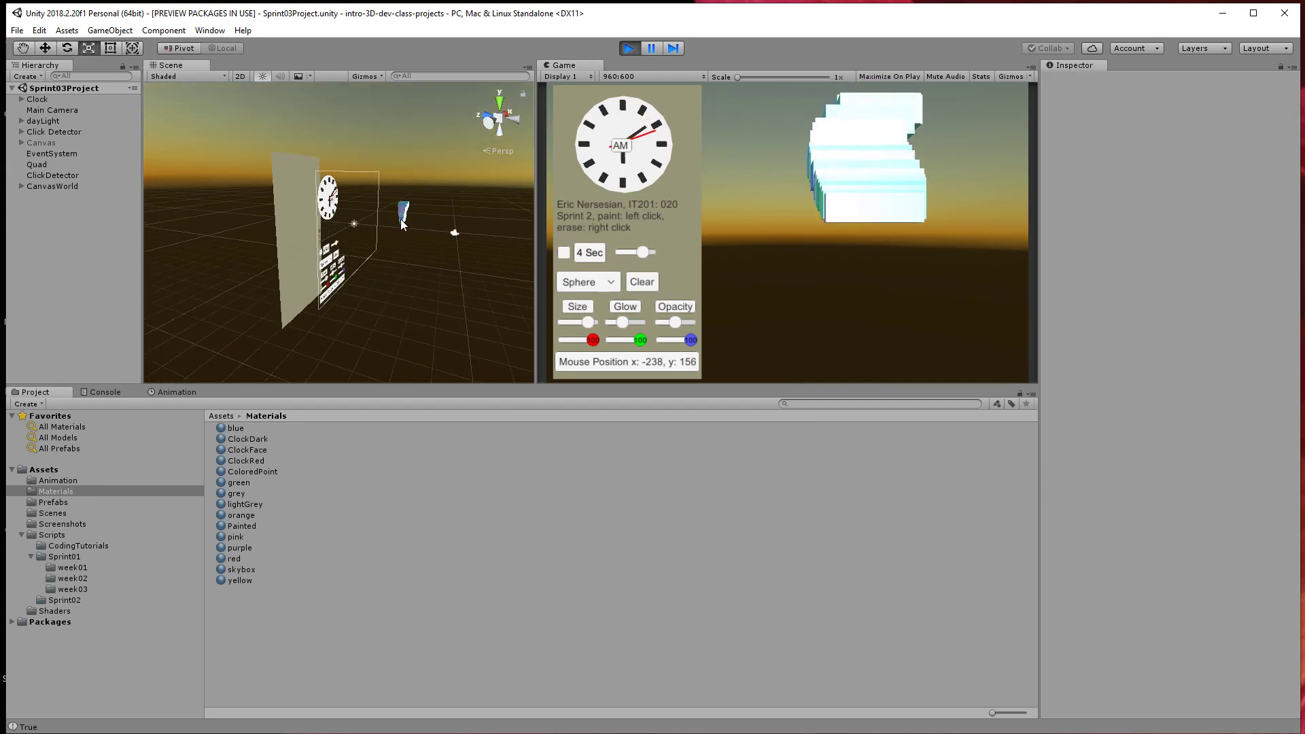
{"action": "left_click_drag", "start_coordinate": [409, 199], "coordinate": [402, 222], "text": "alt"}
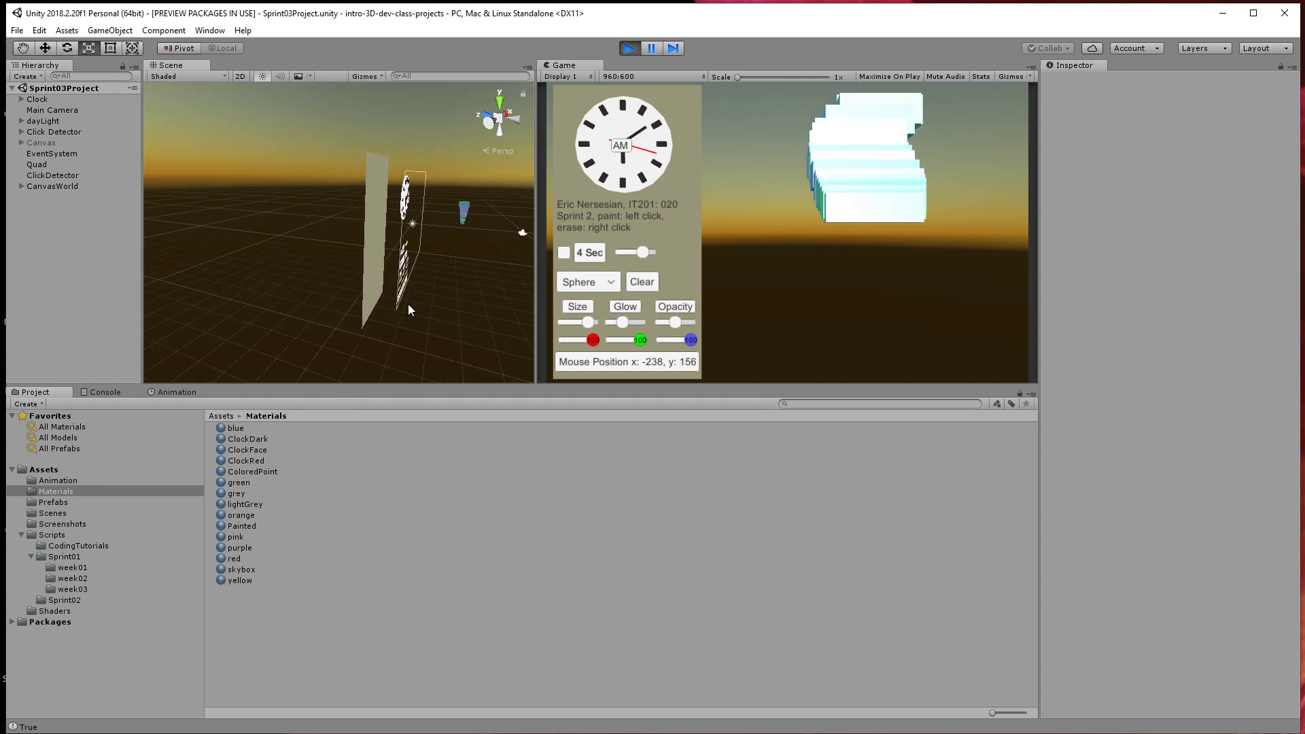
{"action": "left_click_drag", "start_coordinate": [360, 235], "coordinate": [406, 154], "text": "alt"}
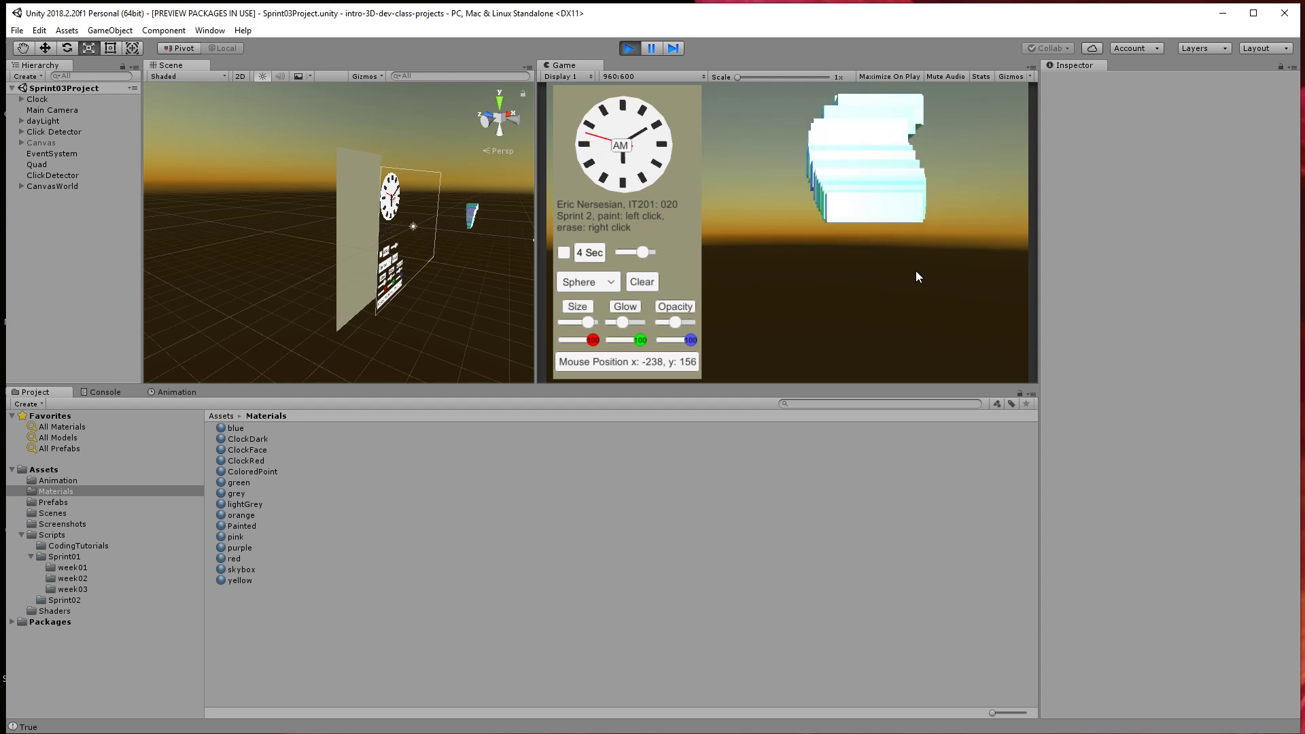
Paint a long leftward stroke across the game view onto the control panel, and move the Quad forward to X -4.13, Z -6.33.
{"action": "mouse_move", "coordinate": [916, 271]}
{"action": "left_mouse_down"}
{"action": "mouse_move", "coordinate": [672, 245]}
{"action": "mouse_move", "coordinate": [649, 238]}
{"action": "mouse_move", "coordinate": [650, 202]}
{"action": "left_mouse_up"}
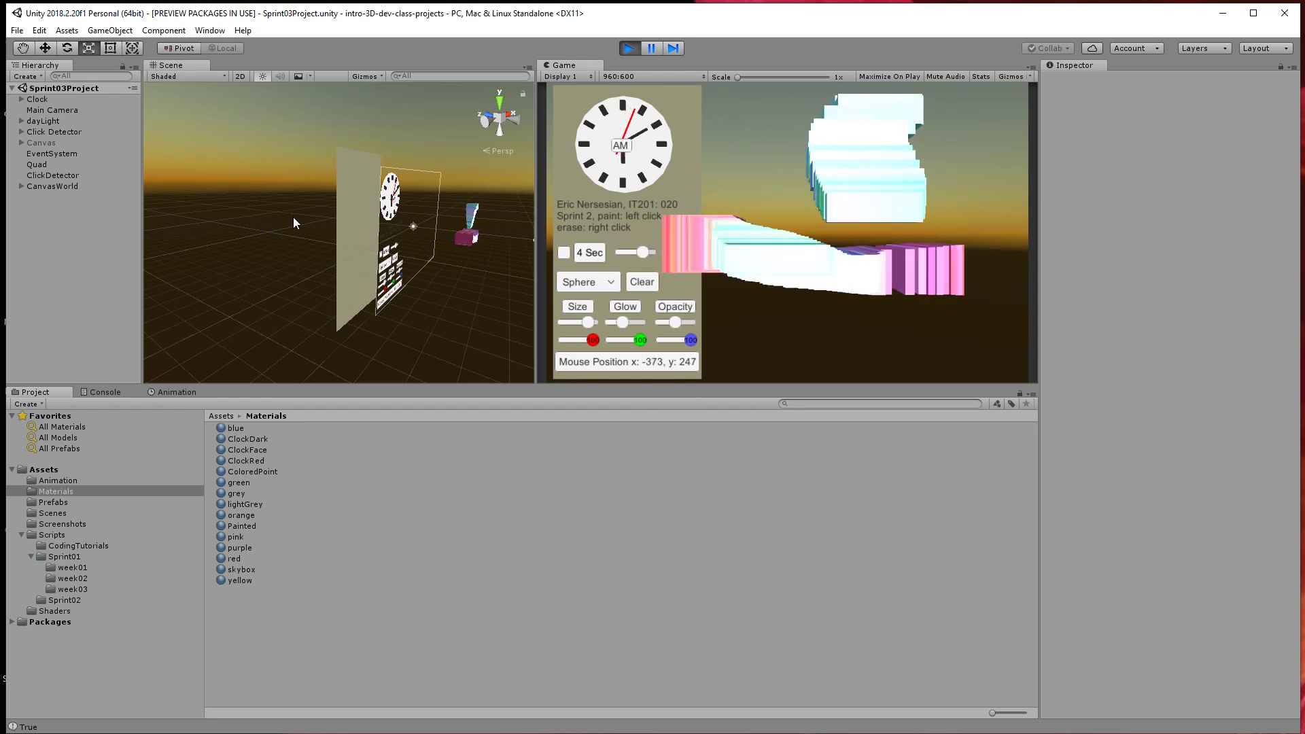
{"action": "left_click", "coordinate": [346, 227]}
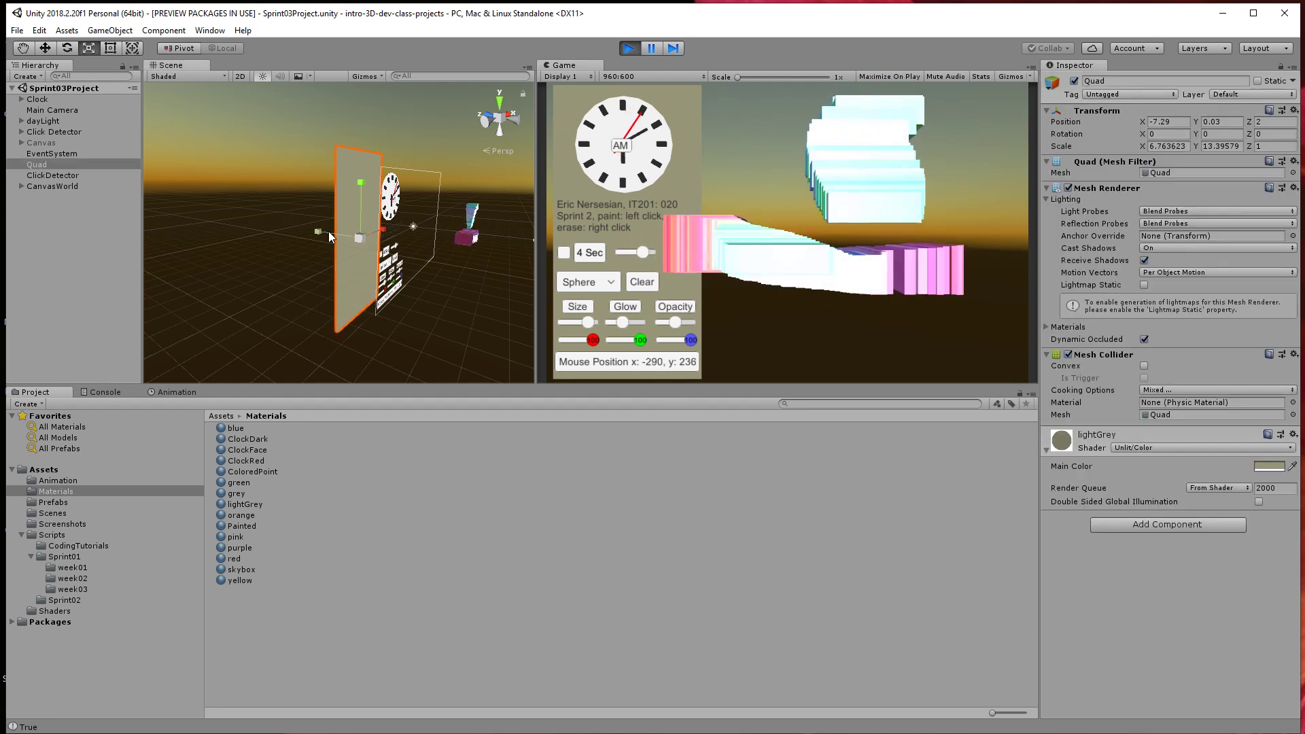
{"action": "left_click_drag", "start_coordinate": [318, 229], "coordinate": [337, 247]}
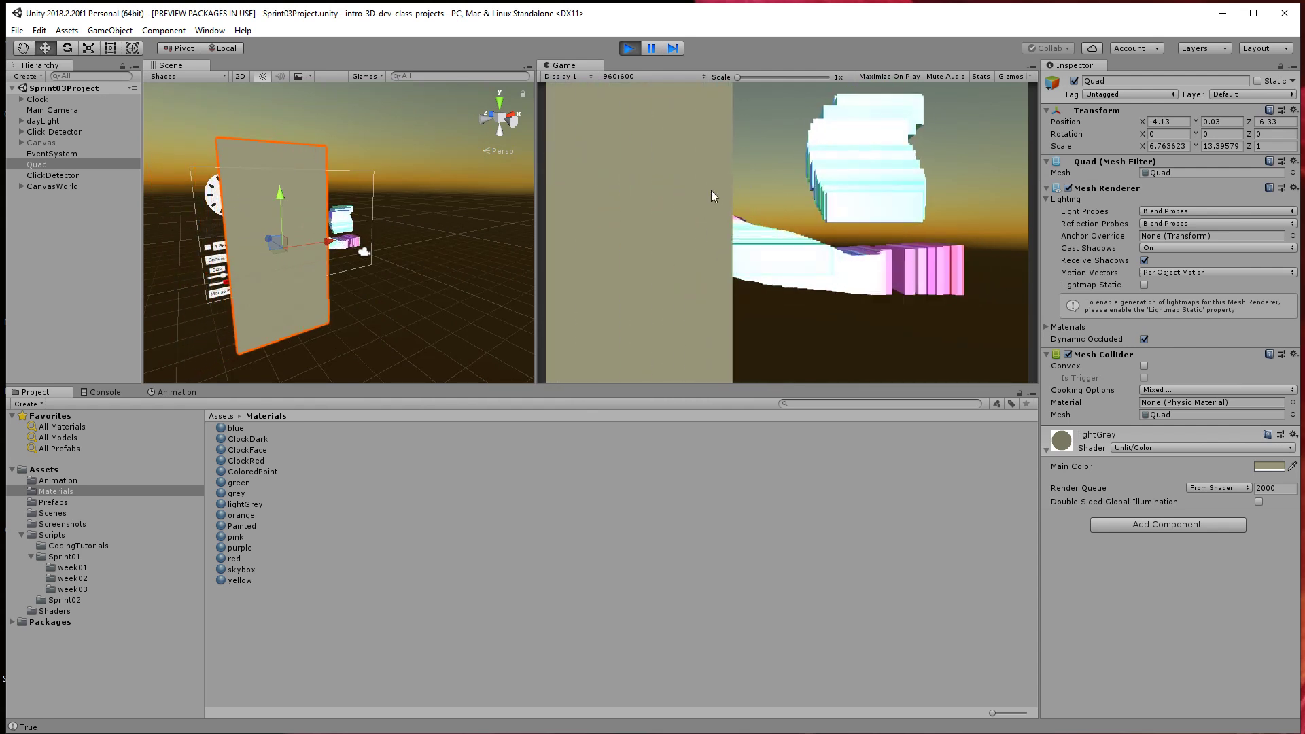
{"action": "left_click_drag", "start_coordinate": [197, 255], "coordinate": [421, 232], "text": "alt"}
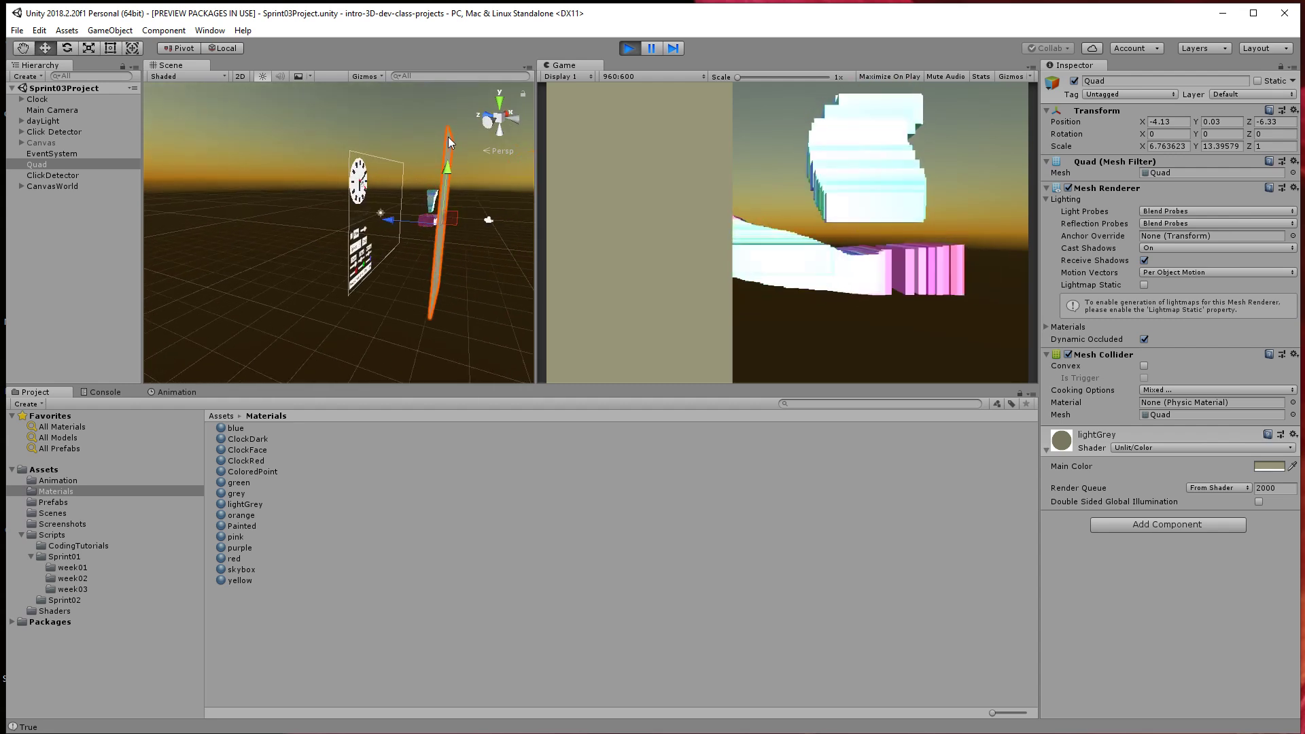
Move the Quad back behind the canvas to Z 2.75, paint a stroke over it in the game view, and exit play mode.
{"action": "left_click_drag", "start_coordinate": [402, 223], "coordinate": [280, 206]}
{"action": "mouse_move", "coordinate": [726, 242]}
{"action": "left_mouse_down"}
{"action": "mouse_move", "coordinate": [738, 285]}
{"action": "mouse_move", "coordinate": [780, 303]}
{"action": "left_mouse_up"}
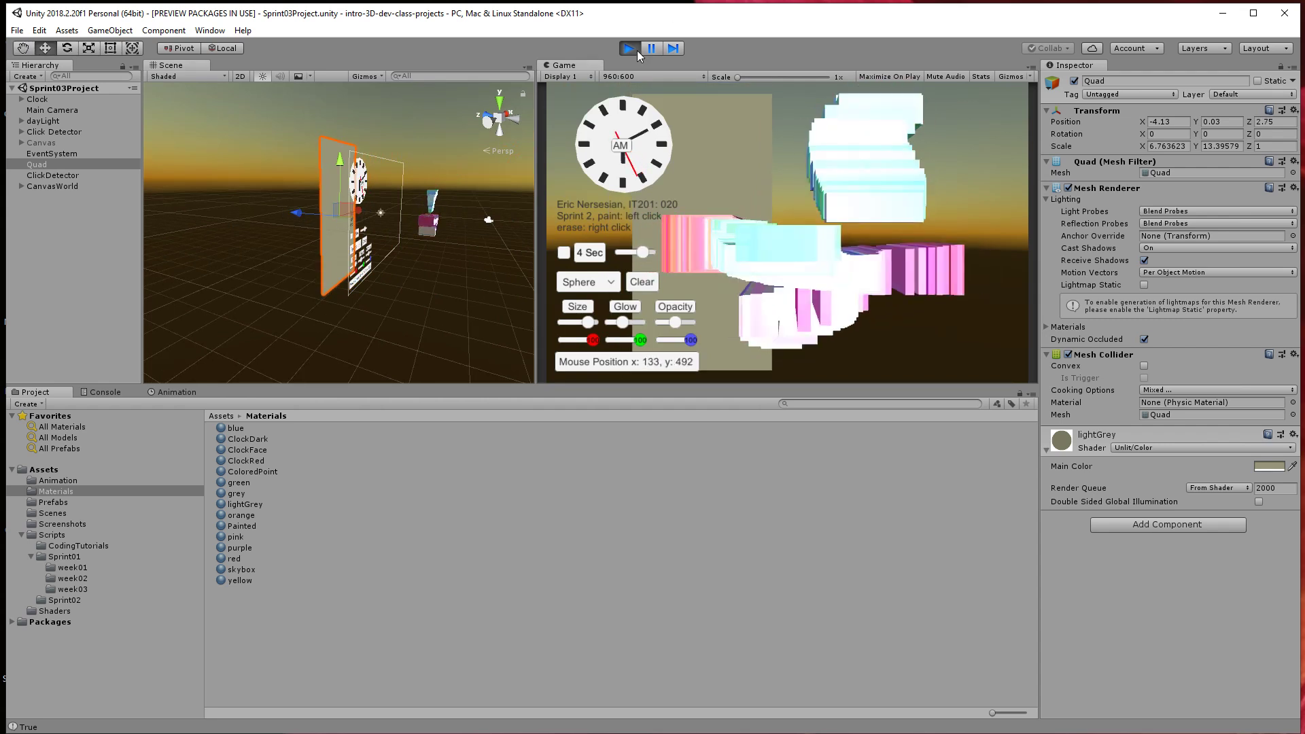
{"action": "left_click", "coordinate": [638, 50]}
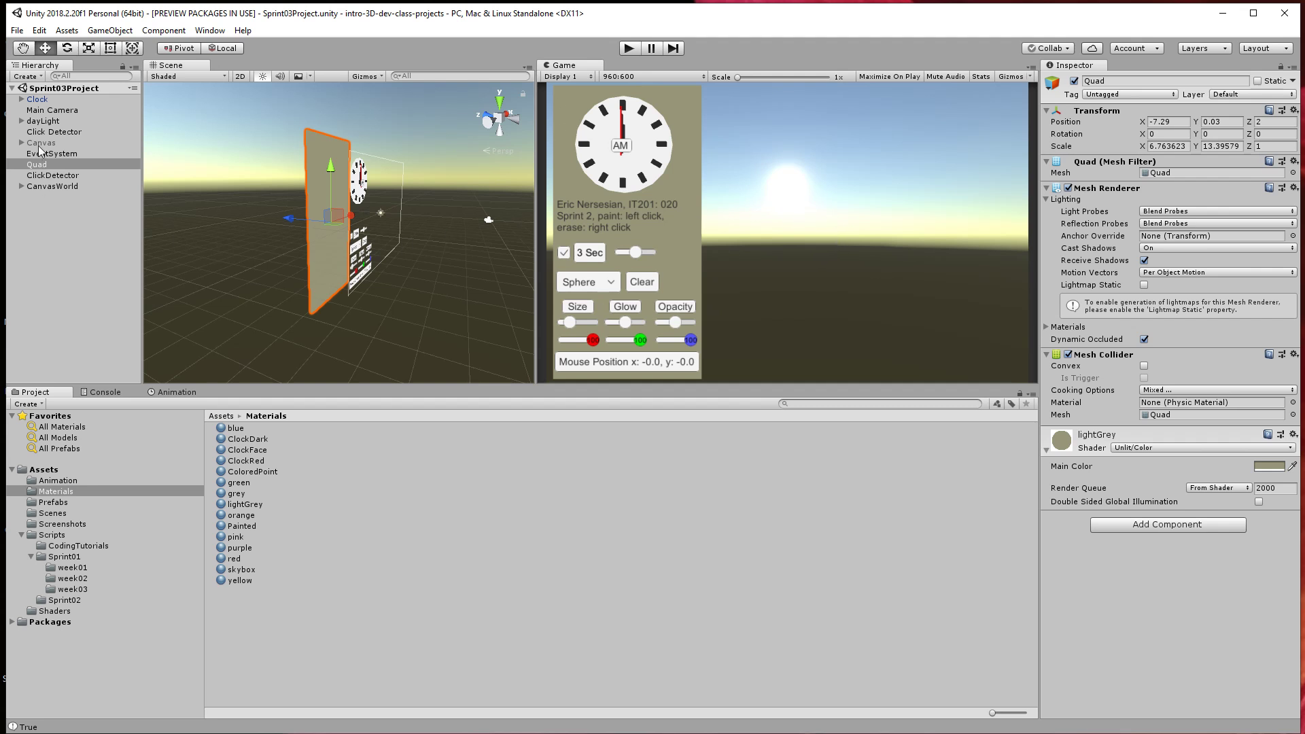
Deactivate CanvasWorld and activate the original screen-space Canvas.
{"action": "left_click", "coordinate": [48, 185]}
{"action": "left_click", "coordinate": [1073, 81]}
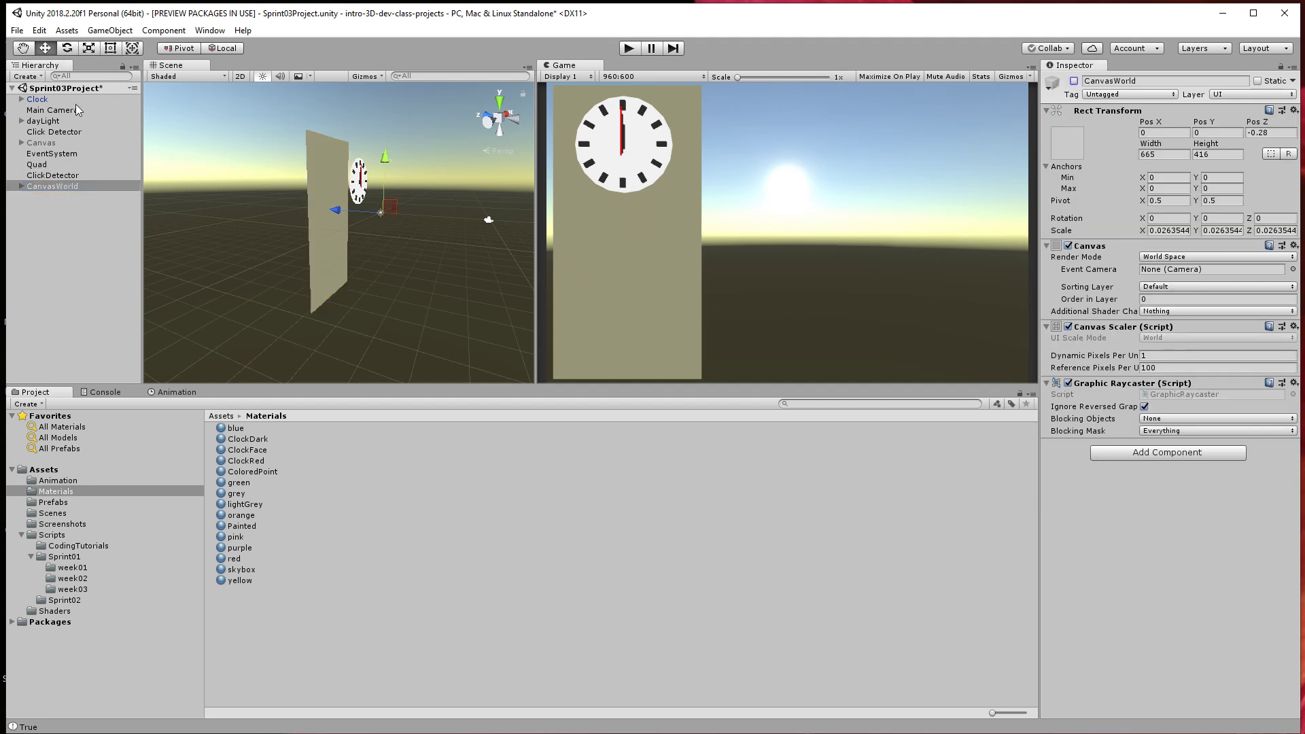
{"action": "left_click", "coordinate": [66, 142]}
{"action": "left_click", "coordinate": [1074, 81]}
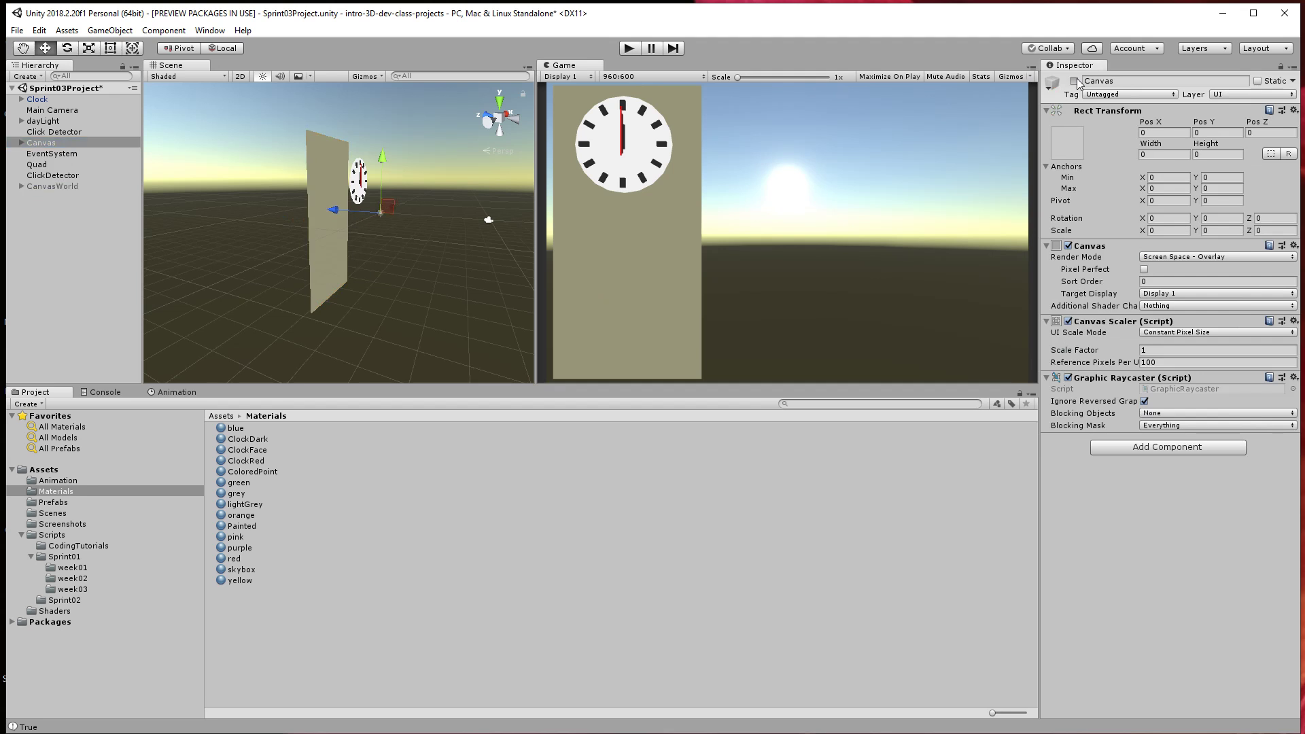
{"action": "scroll", "coordinate": [453, 202], "scroll_direction": "down", "scroll_amount": 10}
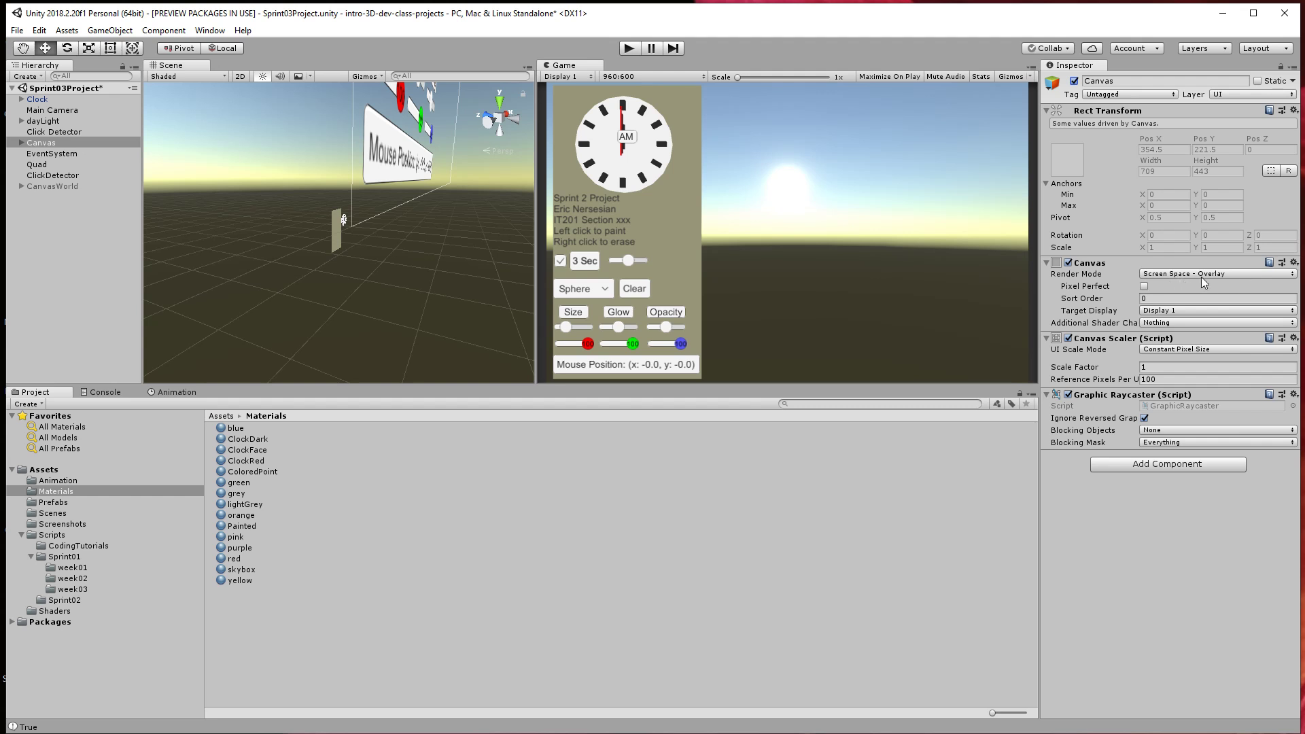
Duplicate the Canvas object and deactivate the original.
{"action": "left_click", "coordinate": [51, 144]}
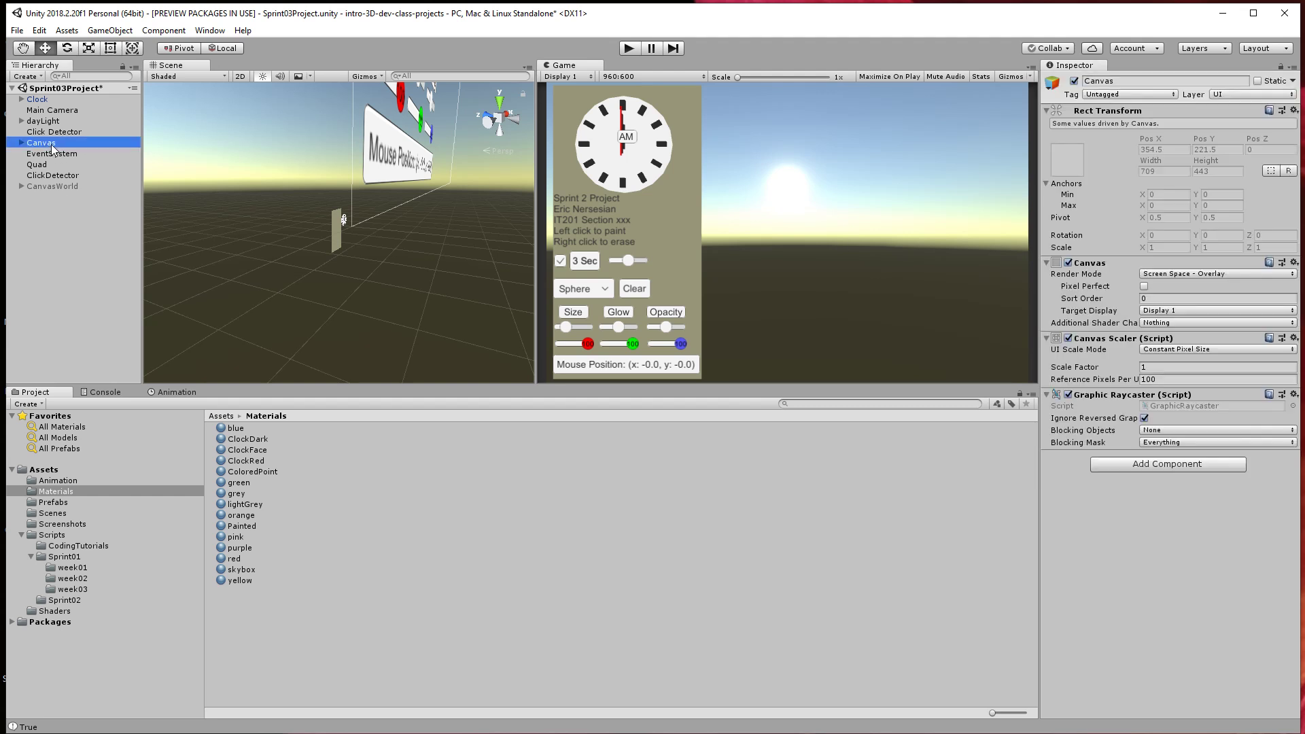
{"action": "key", "text": "ctrl+d"}
{"action": "left_click", "coordinate": [51, 142]}
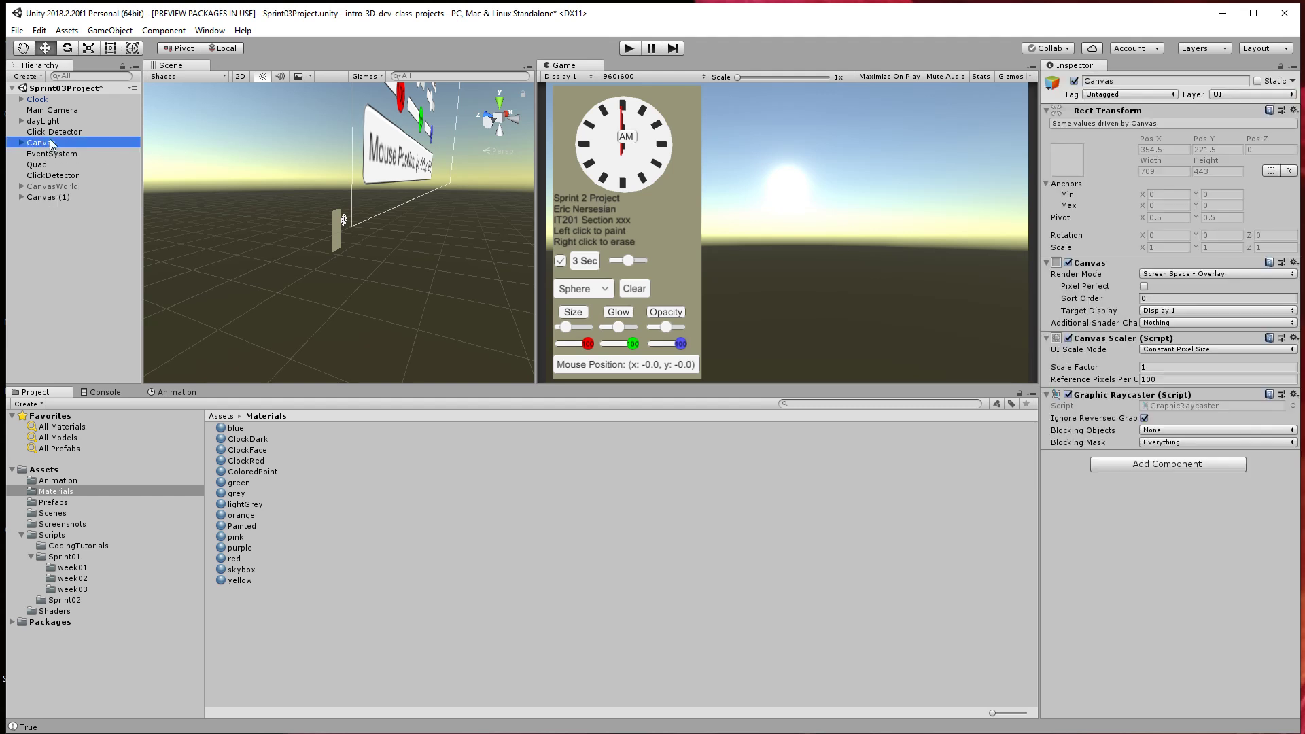
{"action": "left_click", "coordinate": [1074, 82]}
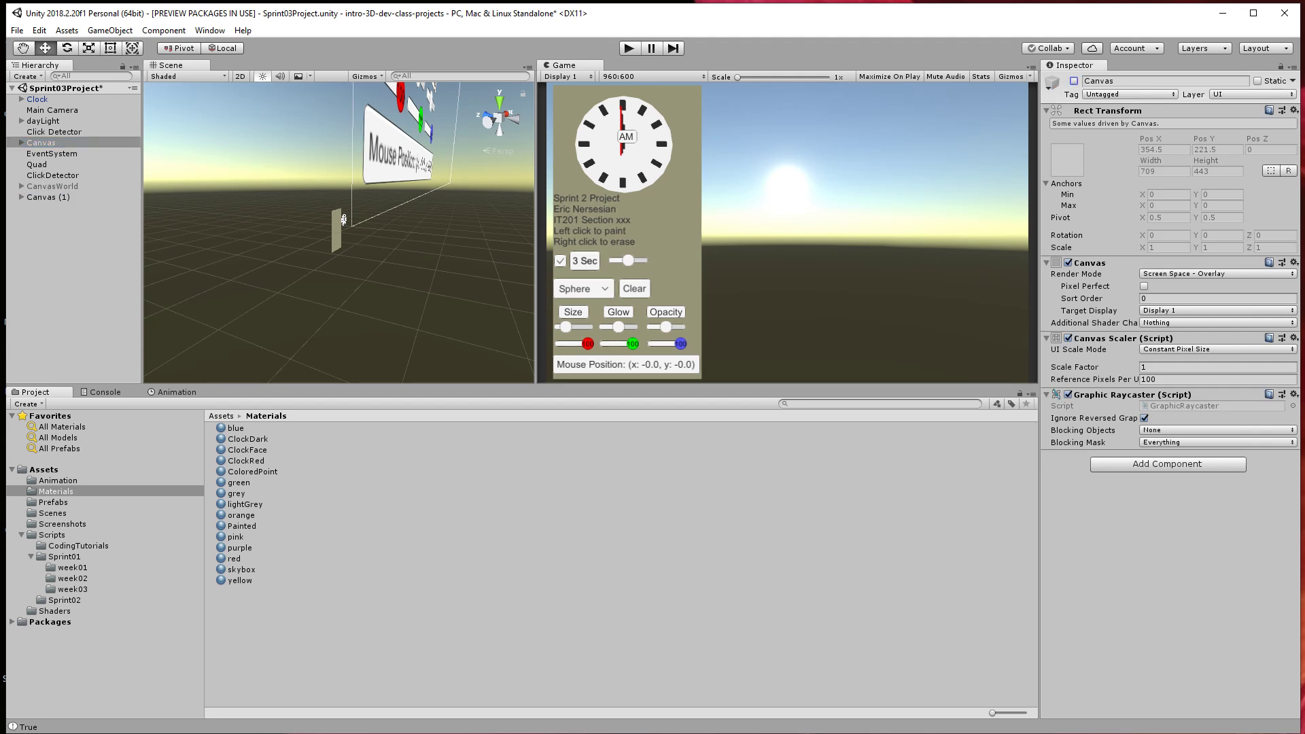
Rename the duplicated canvas to CanvasWorld02.
{"action": "left_click", "coordinate": [55, 197]}
{"action": "left_click", "coordinate": [76, 196]}
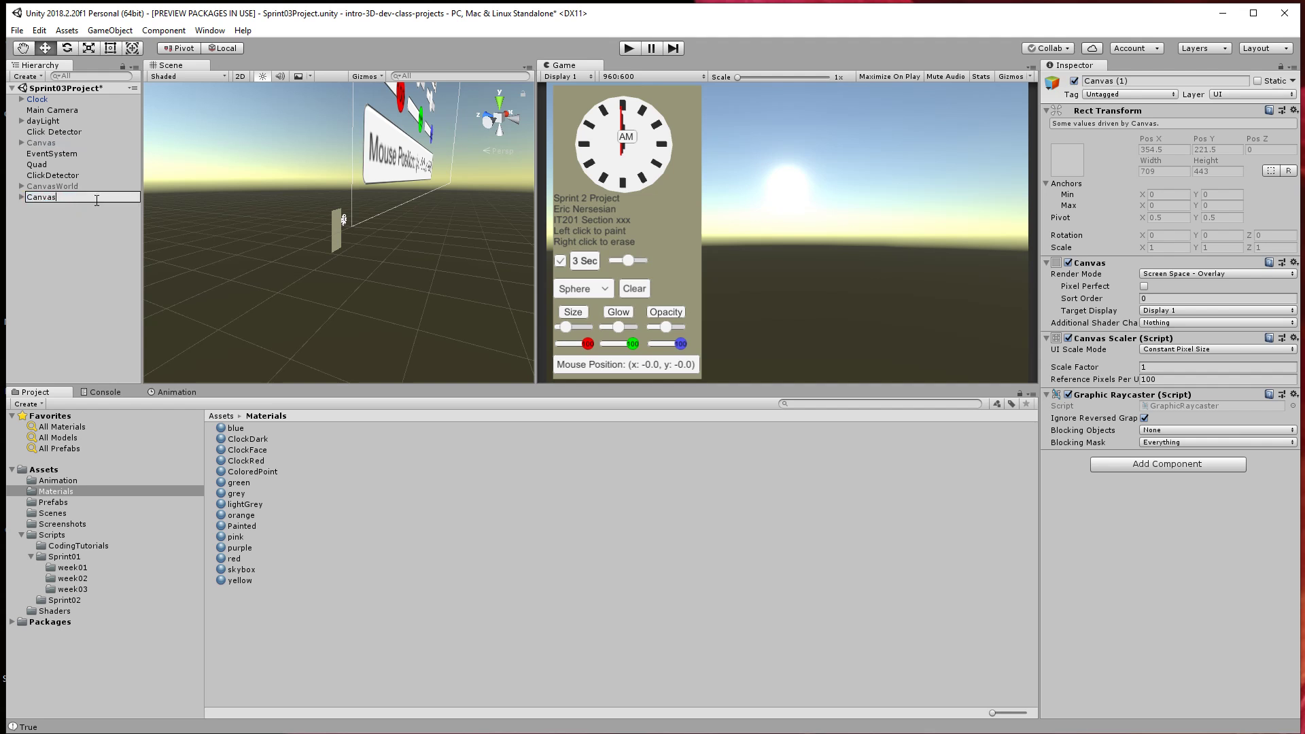
{"action": "type", "text": "World02"}
{"action": "key", "text": "Return"}
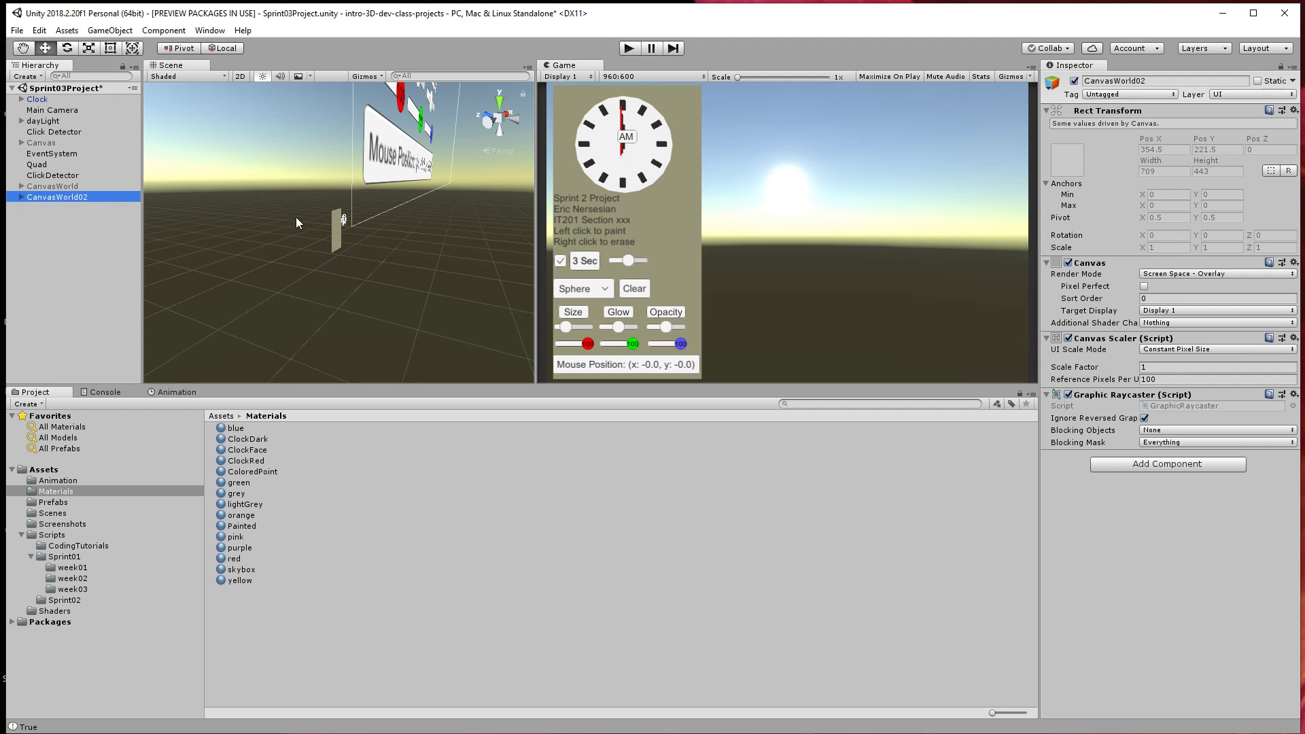
Set the render mode of CanvasWorld02 to World Space.
{"action": "middle_click_drag", "start_coordinate": [499, 236], "coordinate": [445, 234]}
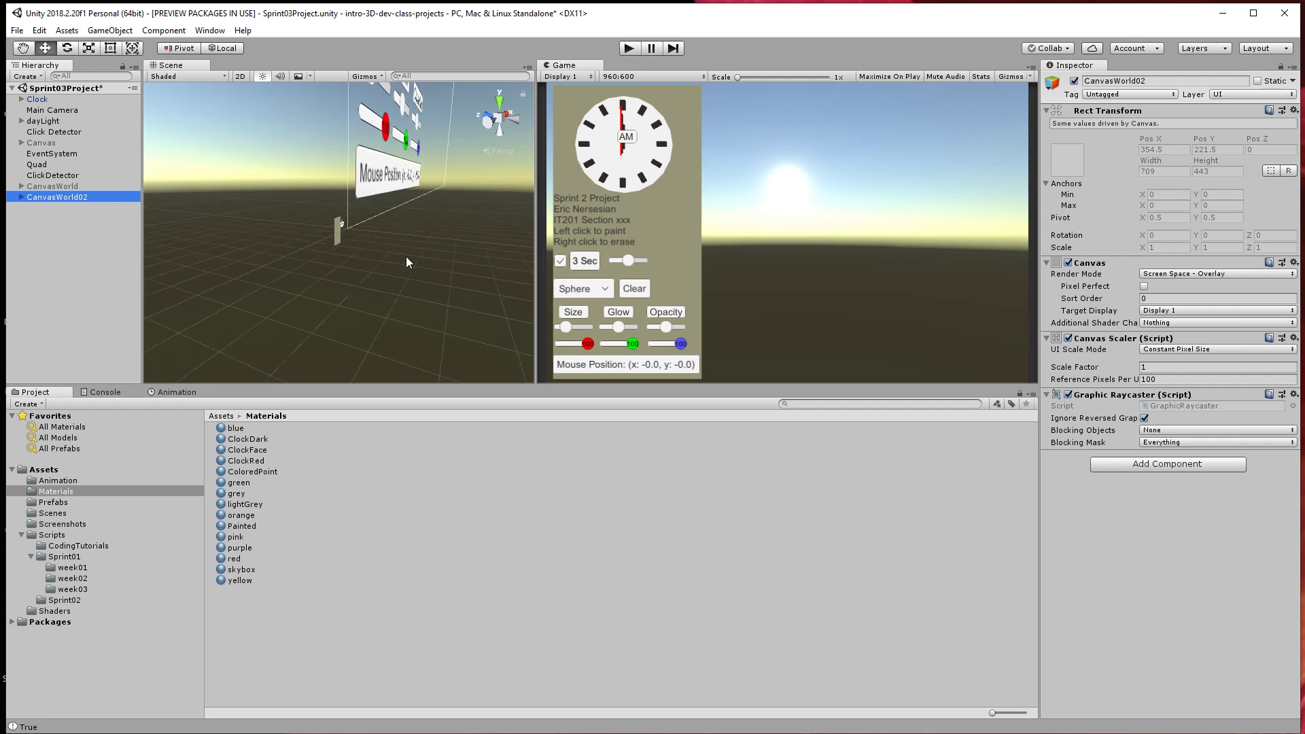
{"action": "left_click_drag", "start_coordinate": [405, 257], "coordinate": [298, 253], "text": "alt"}
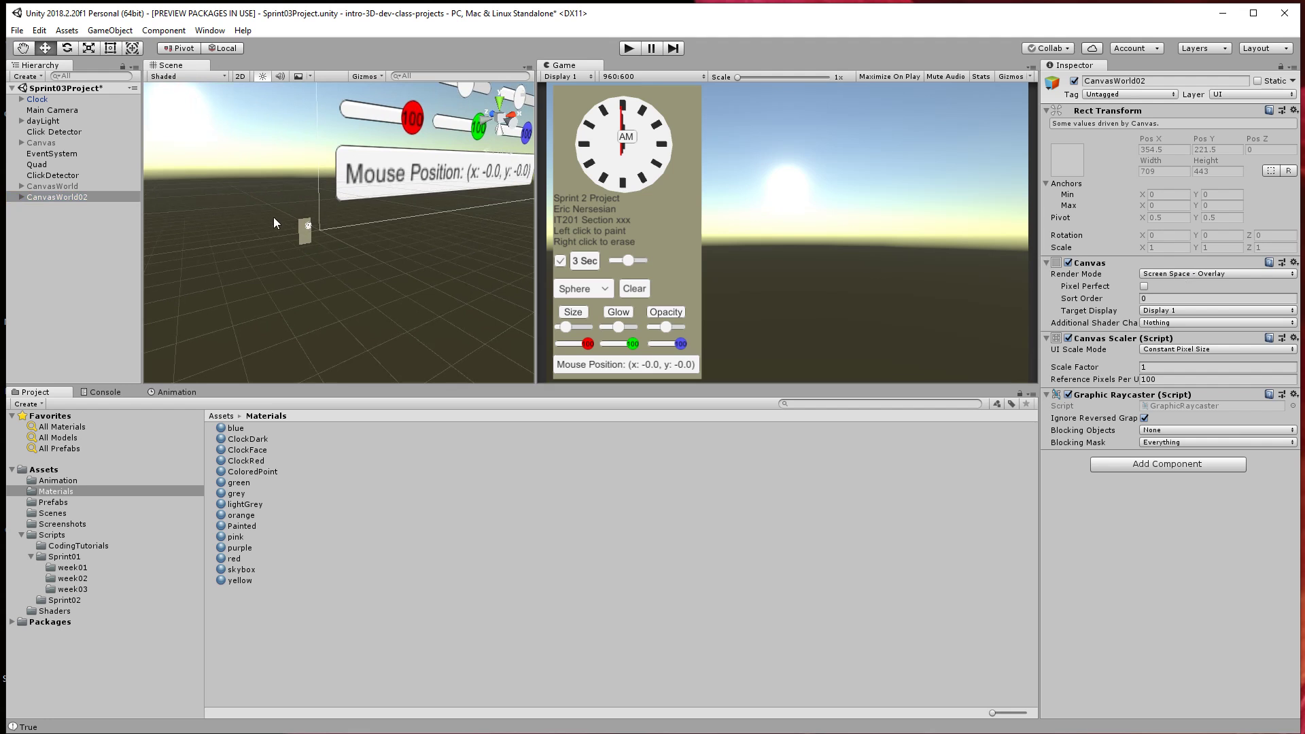
{"action": "left_click", "coordinate": [1180, 274]}
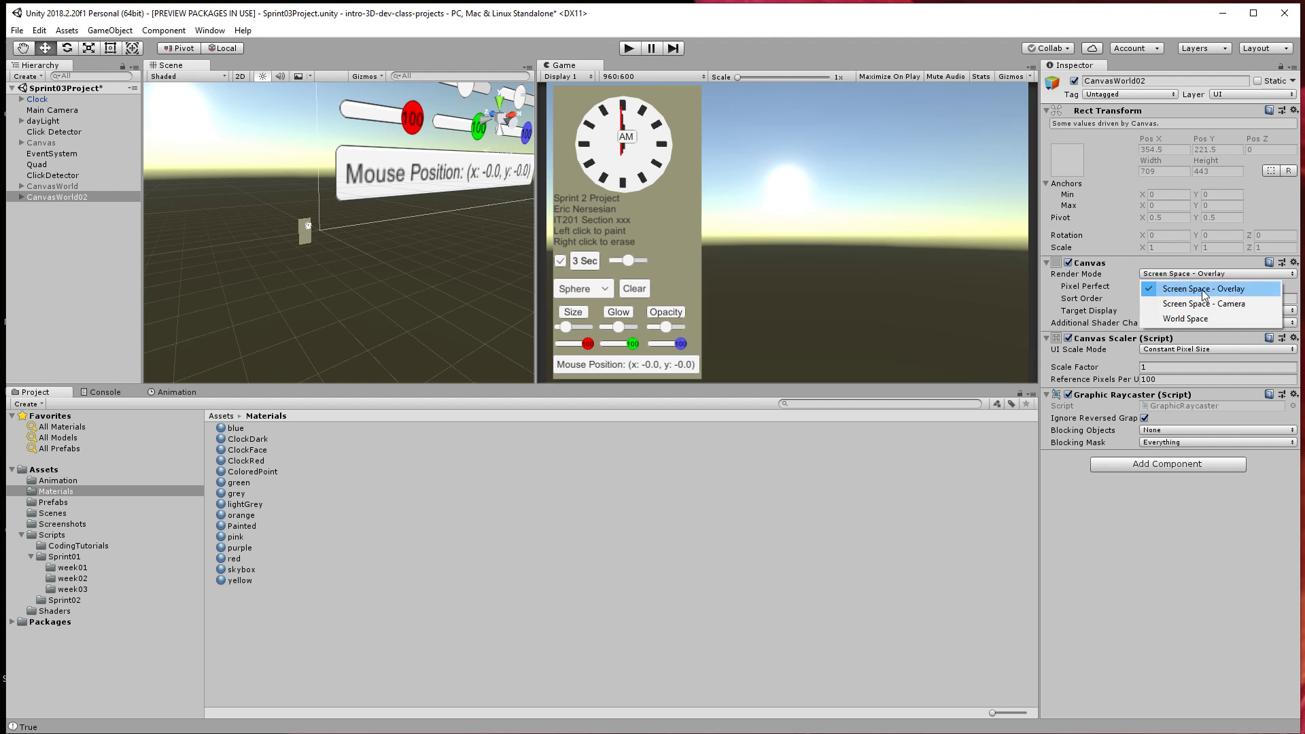
{"action": "left_click", "coordinate": [1203, 318]}
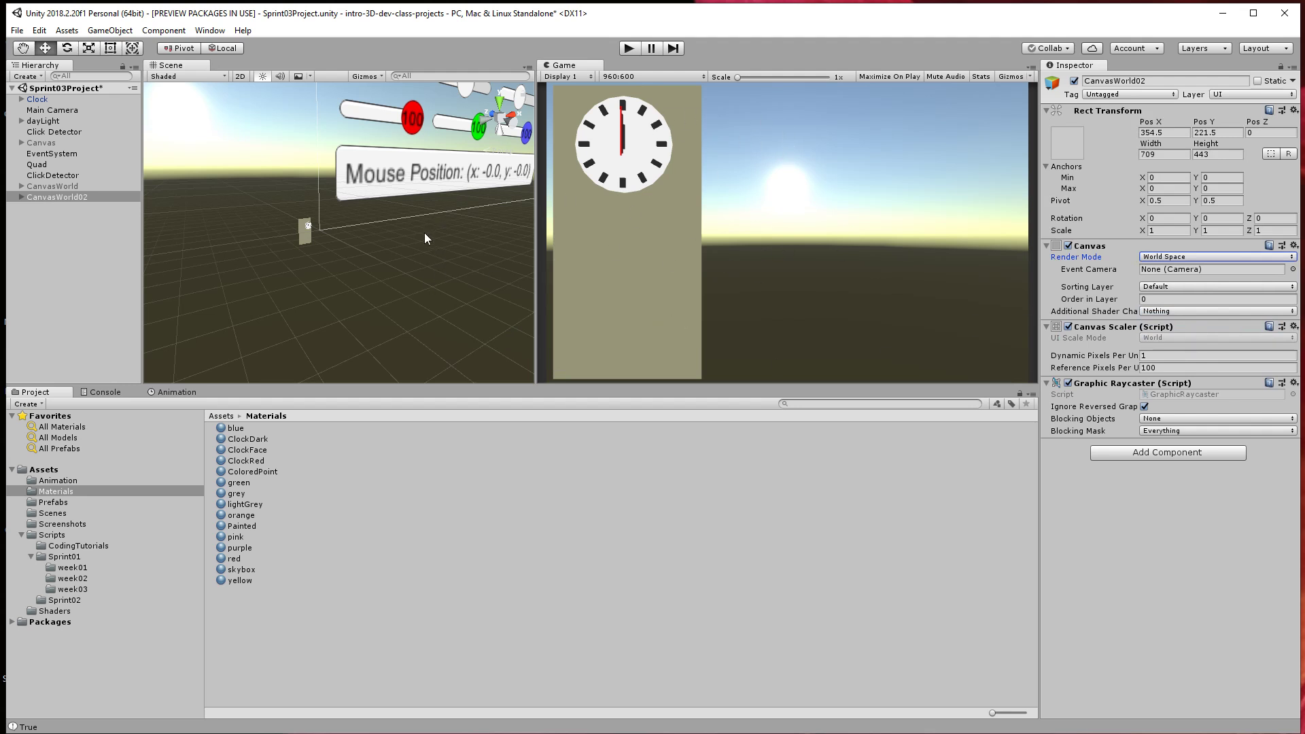
{"action": "scroll", "coordinate": [424, 232], "scroll_direction": "down", "scroll_amount": 6}
{"action": "middle_click_drag", "start_coordinate": [424, 232], "coordinate": [428, 299]}
{"action": "left_click_drag", "start_coordinate": [401, 211], "coordinate": [429, 167]}
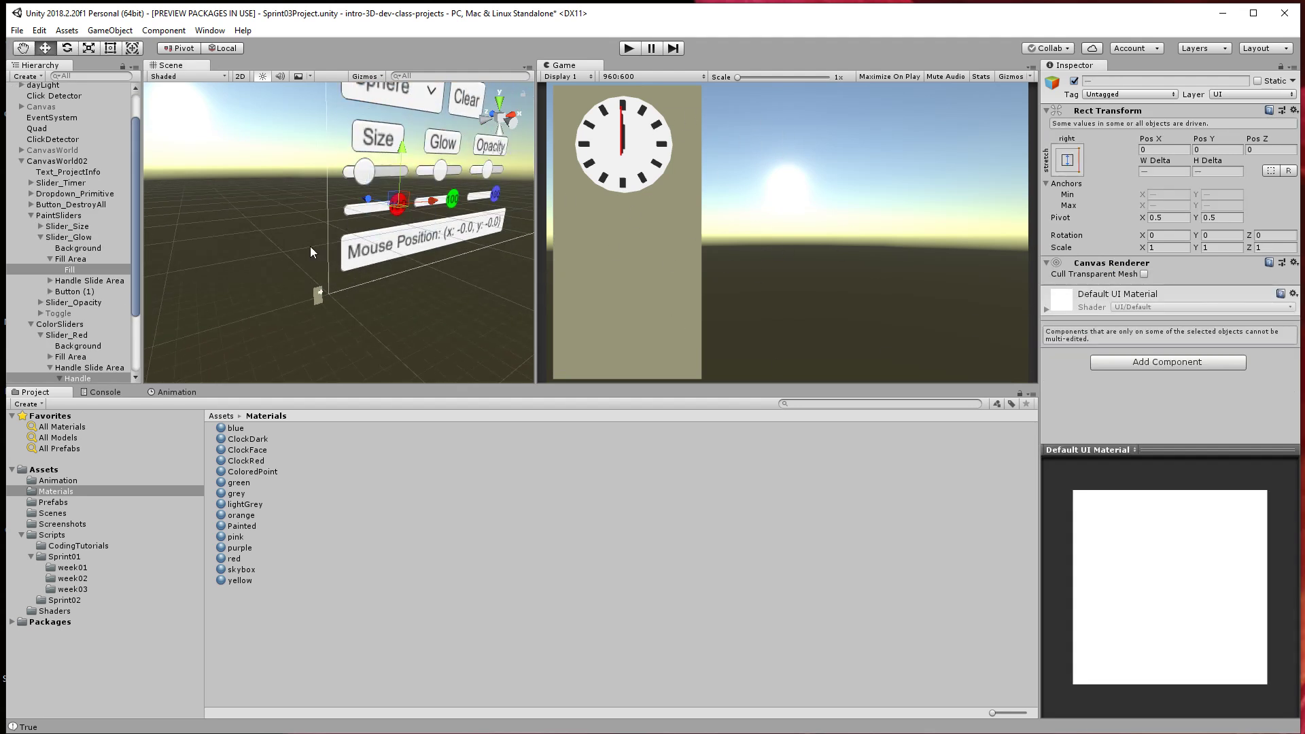
{"action": "left_click", "coordinate": [360, 267]}
{"action": "scroll", "coordinate": [78, 333], "scroll_direction": "down", "scroll_amount": 4}
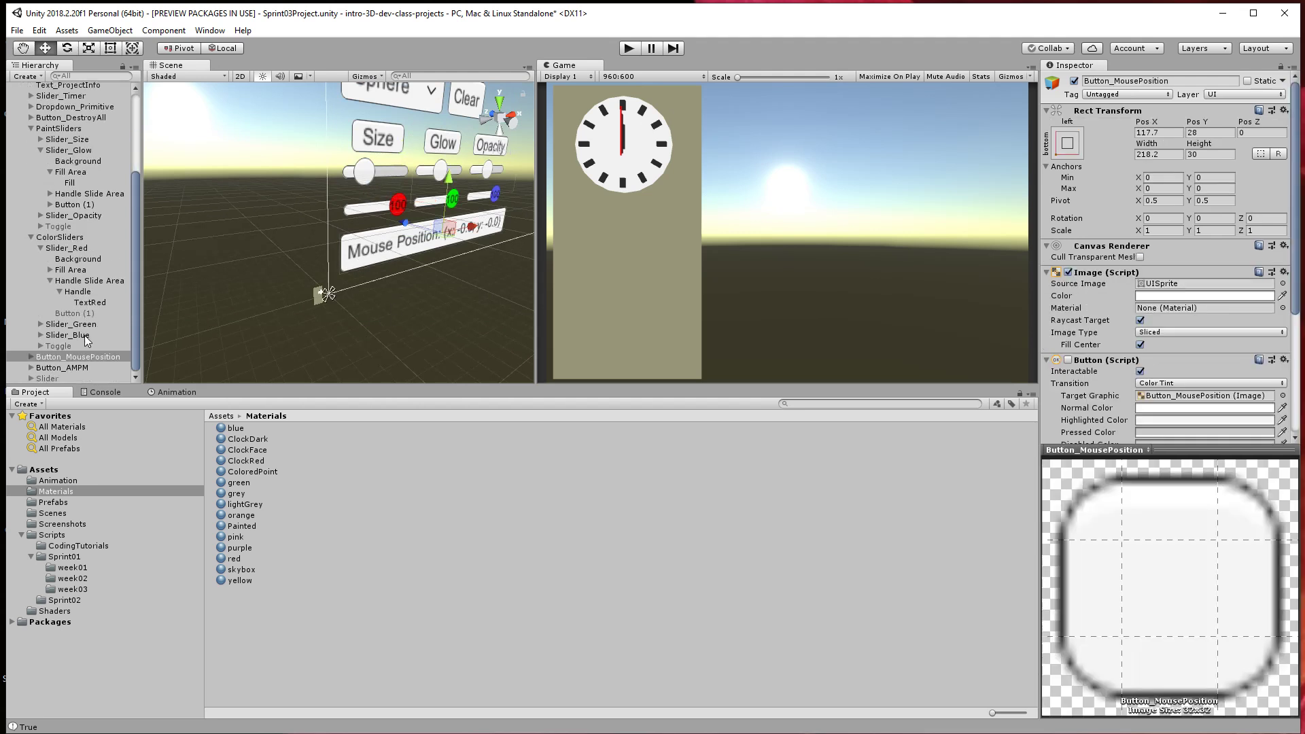
{"action": "scroll", "coordinate": [68, 272], "scroll_direction": "up", "scroll_amount": 5}
{"action": "left_click", "coordinate": [22, 197]}
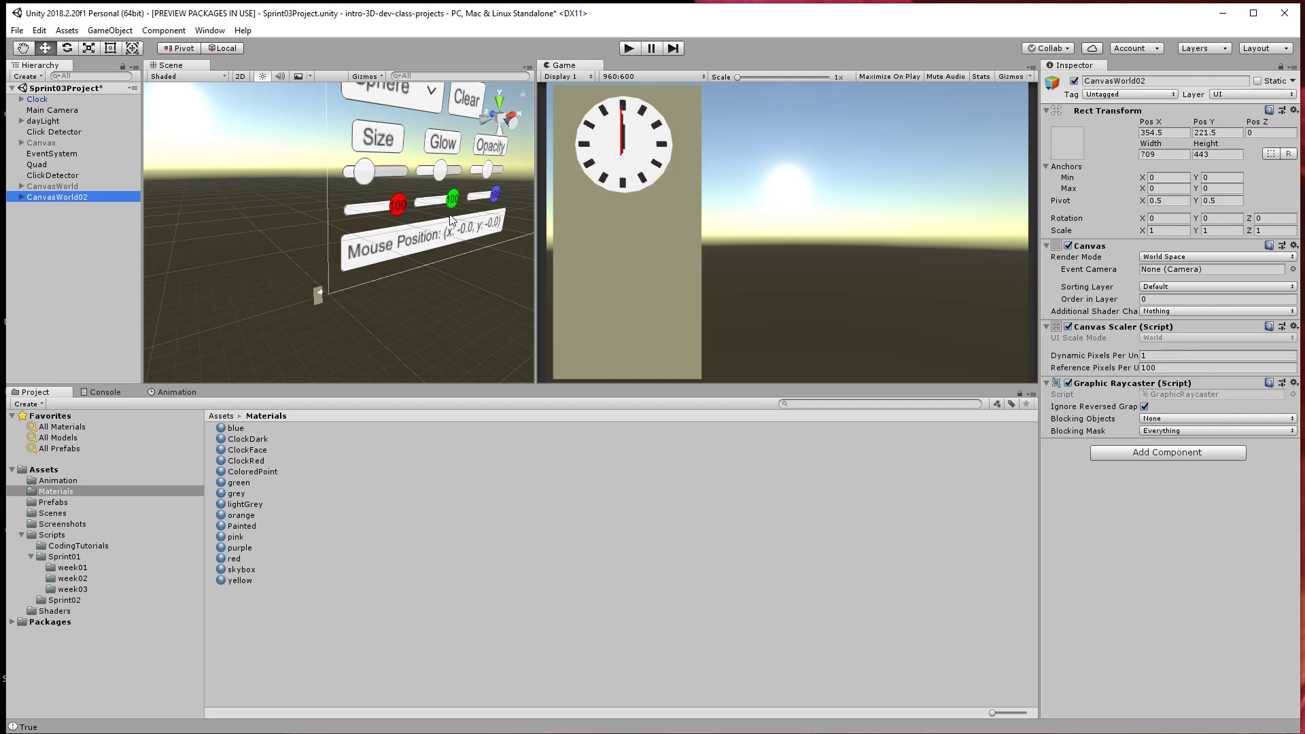
Bring the whole CanvasWorld02 into the Scene view and collapse its Canvas component settings.
{"action": "scroll", "coordinate": [452, 228], "scroll_direction": "down", "scroll_amount": 8}
{"action": "middle_click_drag", "start_coordinate": [451, 226], "coordinate": [405, 265]}
{"action": "left_click", "coordinate": [1152, 258]}
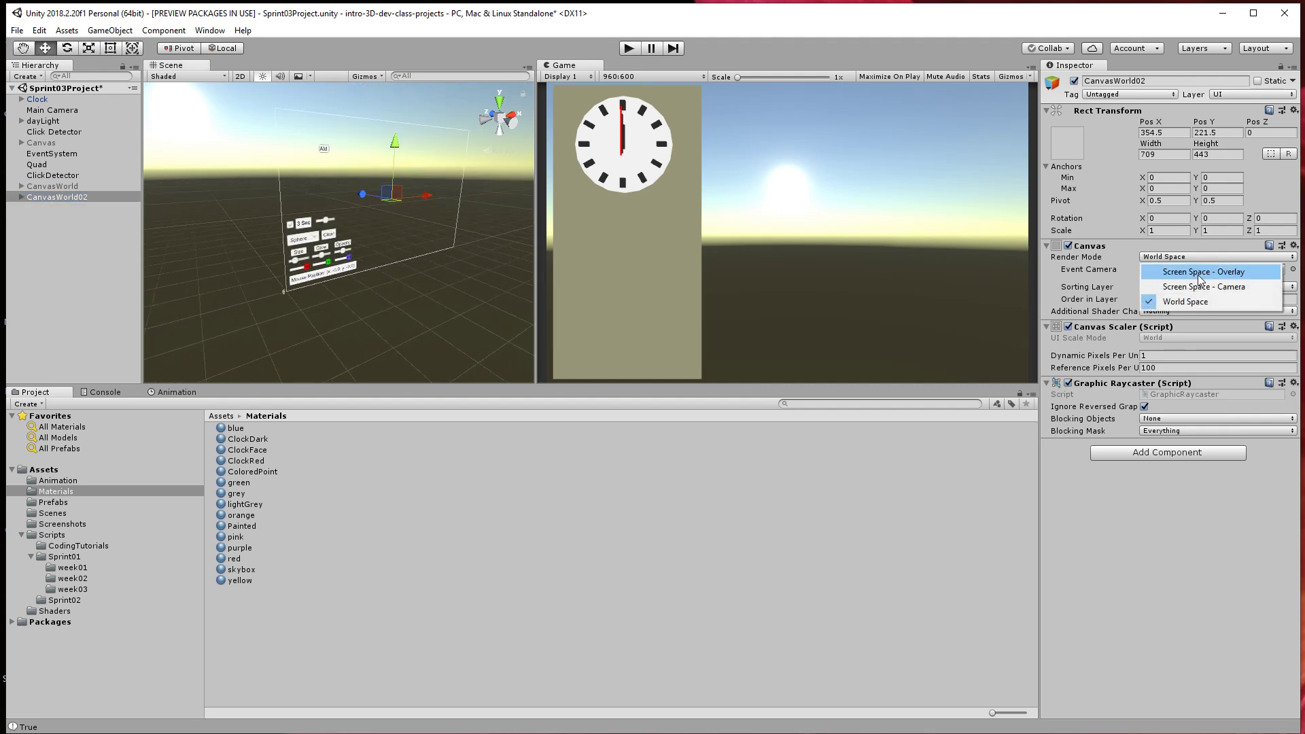
{"action": "left_click", "coordinate": [1184, 246]}
{"action": "left_click", "coordinate": [1184, 246]}
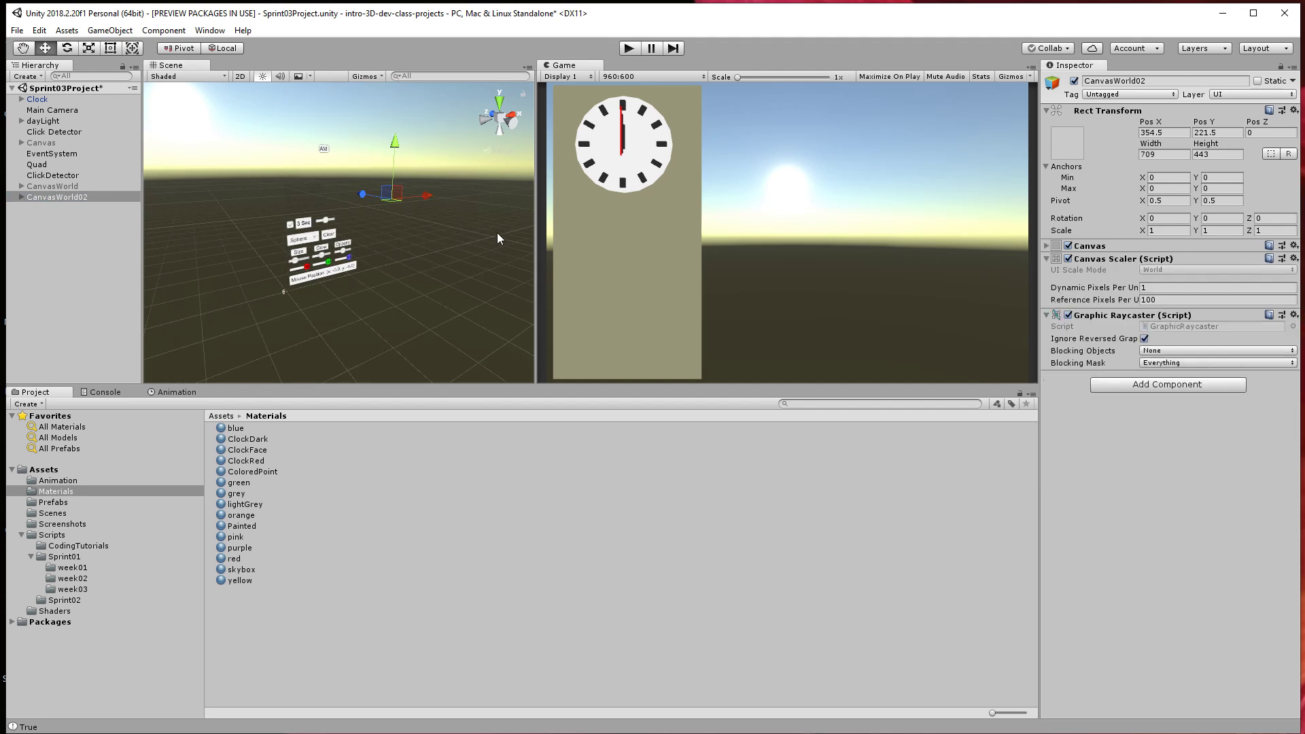
Set the X and Y position of CanvasWorld02 to 0.
{"action": "left_click", "coordinate": [83, 196]}
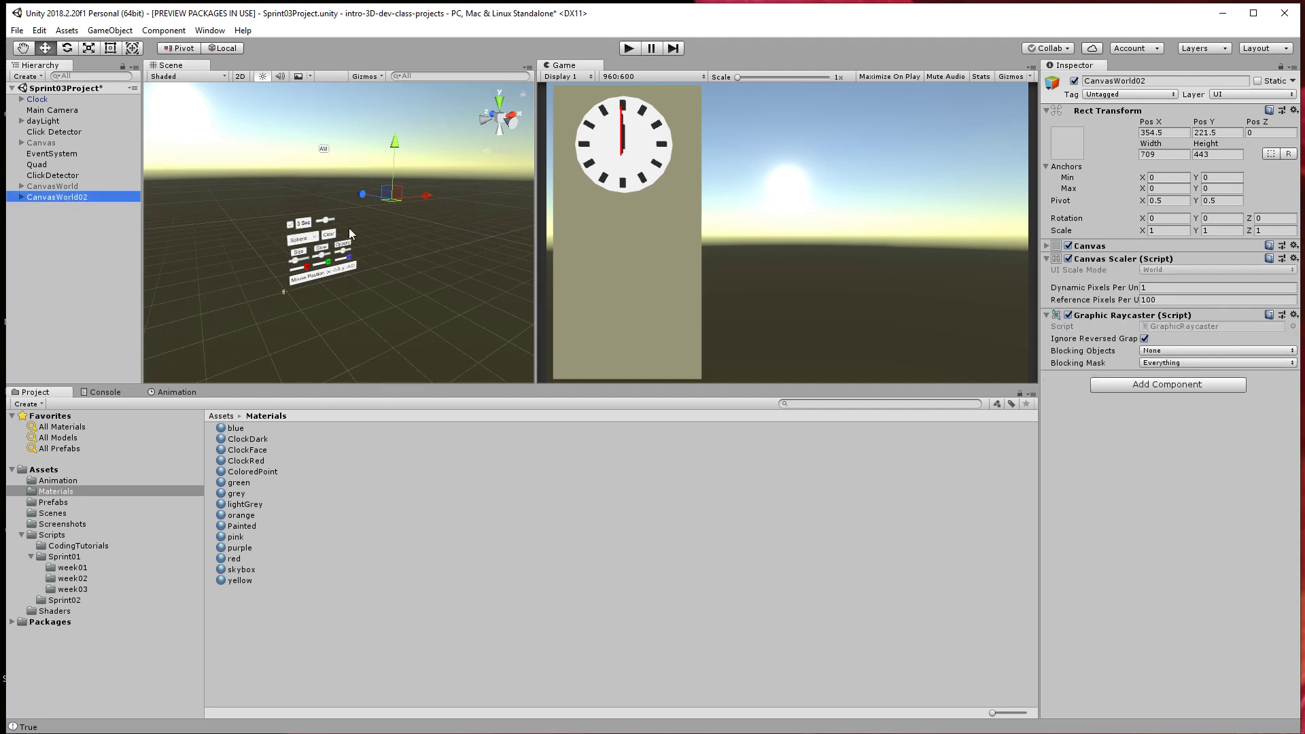
{"action": "left_click", "coordinate": [1169, 132]}
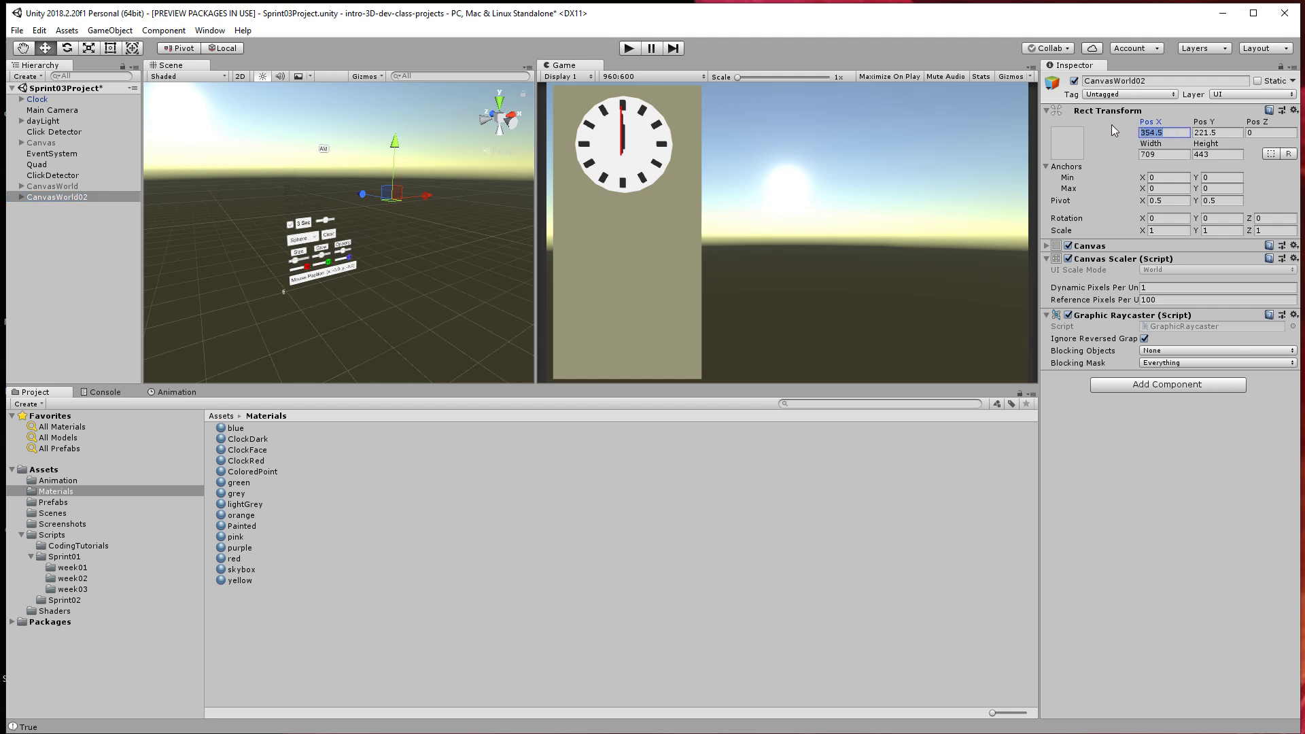
{"action": "type", "text": "0"}
{"action": "key", "text": "Tab"}
{"action": "type", "text": "0"}
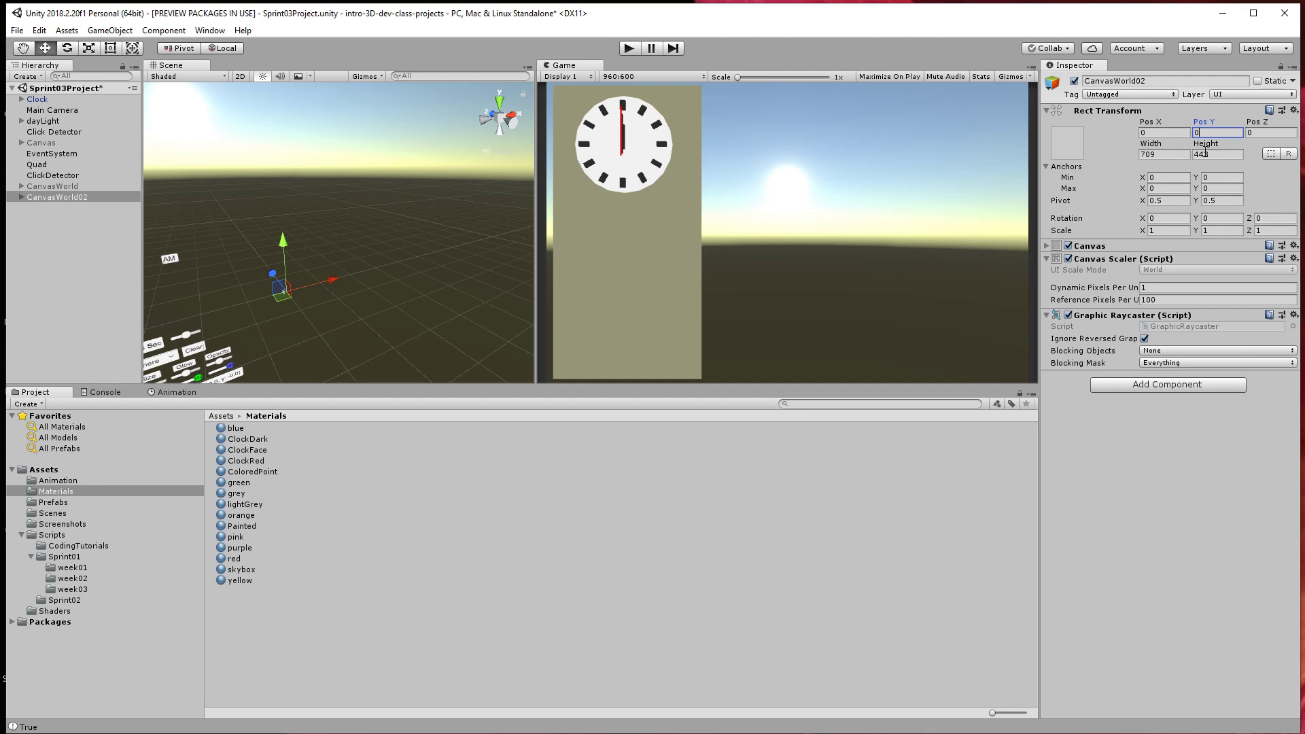
{"action": "middle_click_drag", "start_coordinate": [336, 312], "coordinate": [396, 267]}
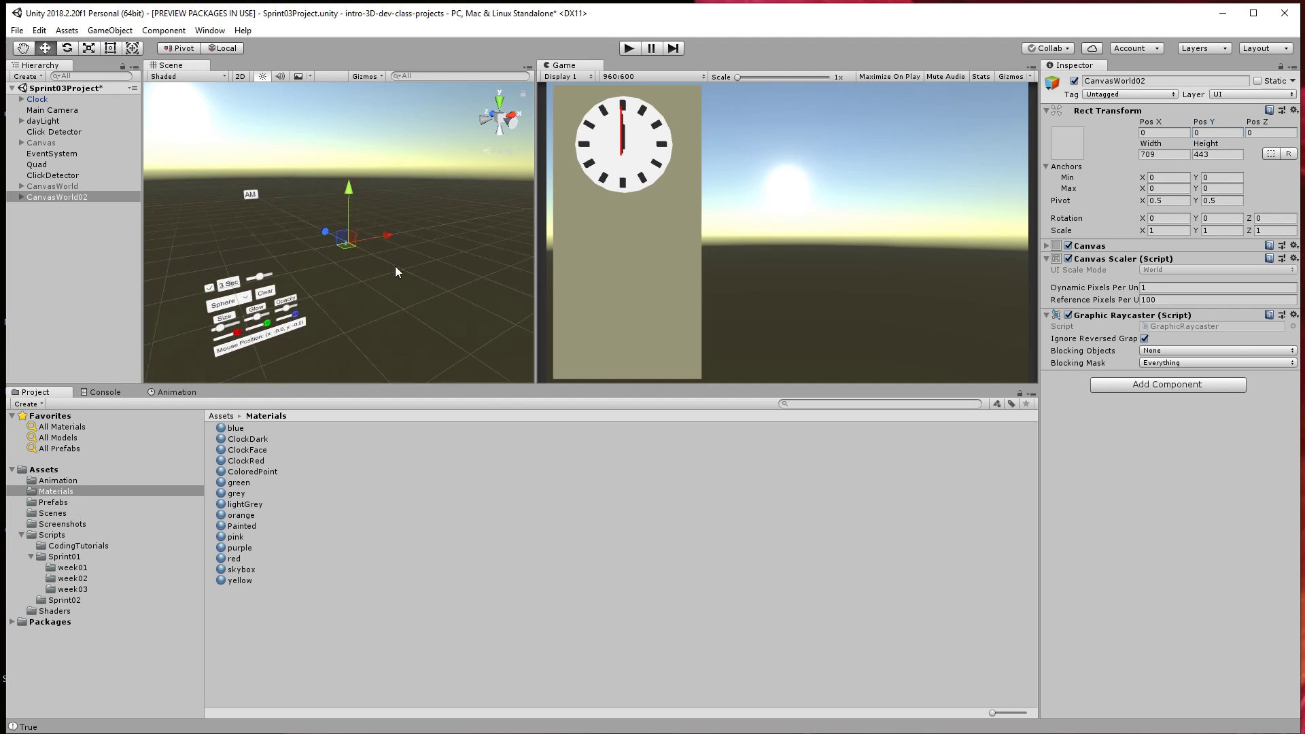
Scale CanvasWorld02 down uniformly to about 0.025 so its controls fit over the Quad panel in the game view.
{"action": "key", "text": "r"}
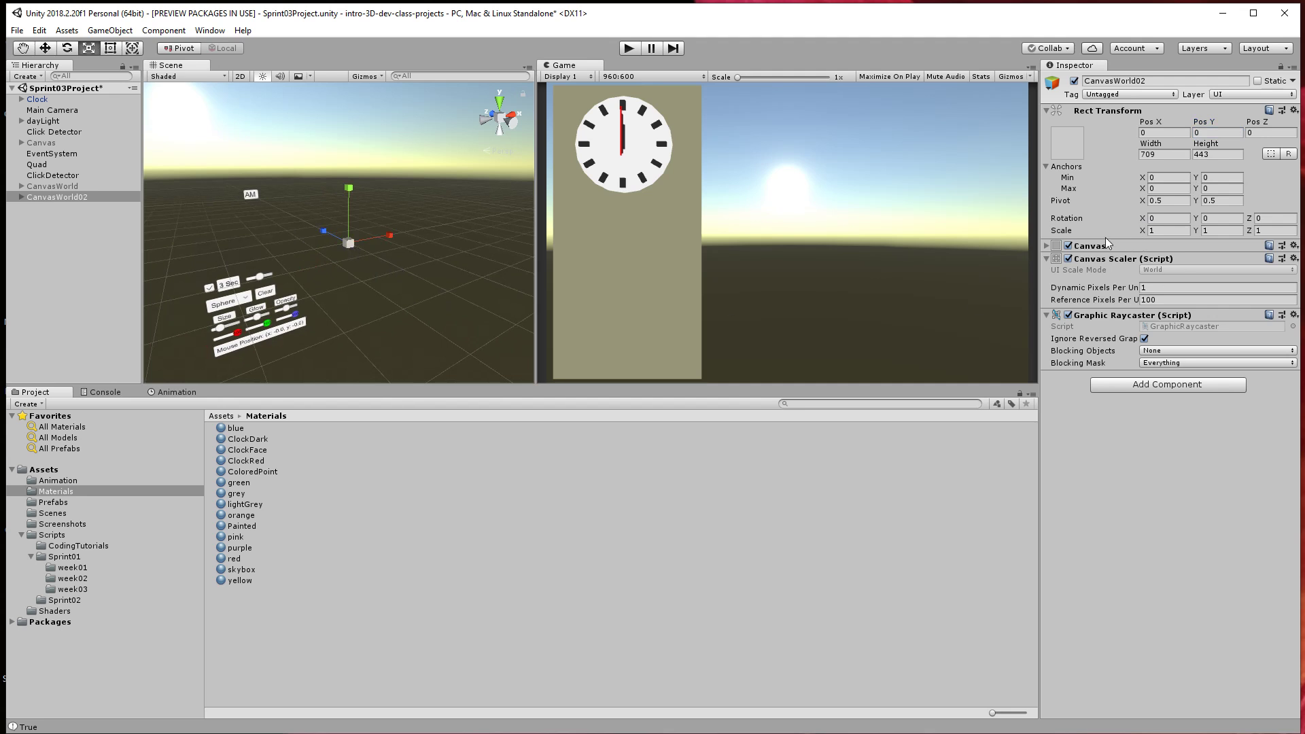
{"action": "left_click_drag", "start_coordinate": [348, 246], "coordinate": [312, 238]}
{"action": "key", "text": "f"}
{"action": "scroll", "coordinate": [324, 234], "scroll_direction": "up", "scroll_amount": 5}
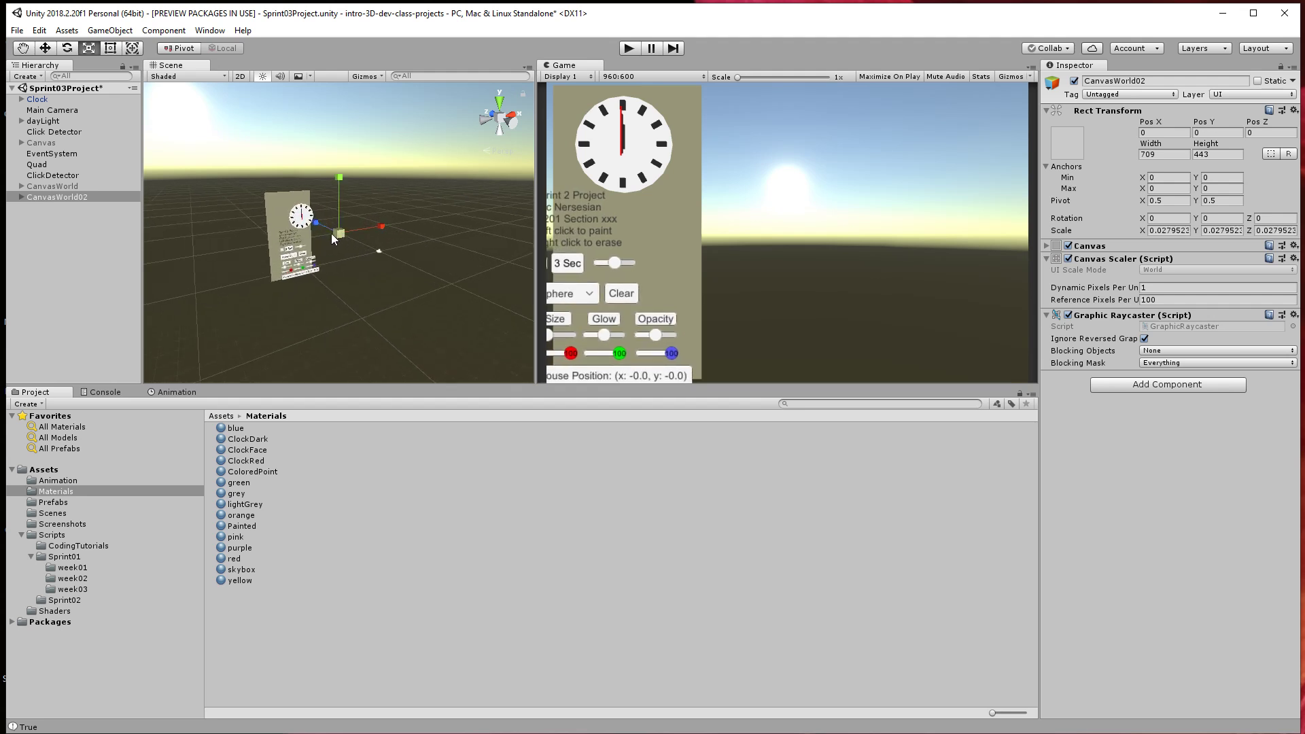
{"action": "left_click_drag", "start_coordinate": [333, 234], "coordinate": [325, 231]}
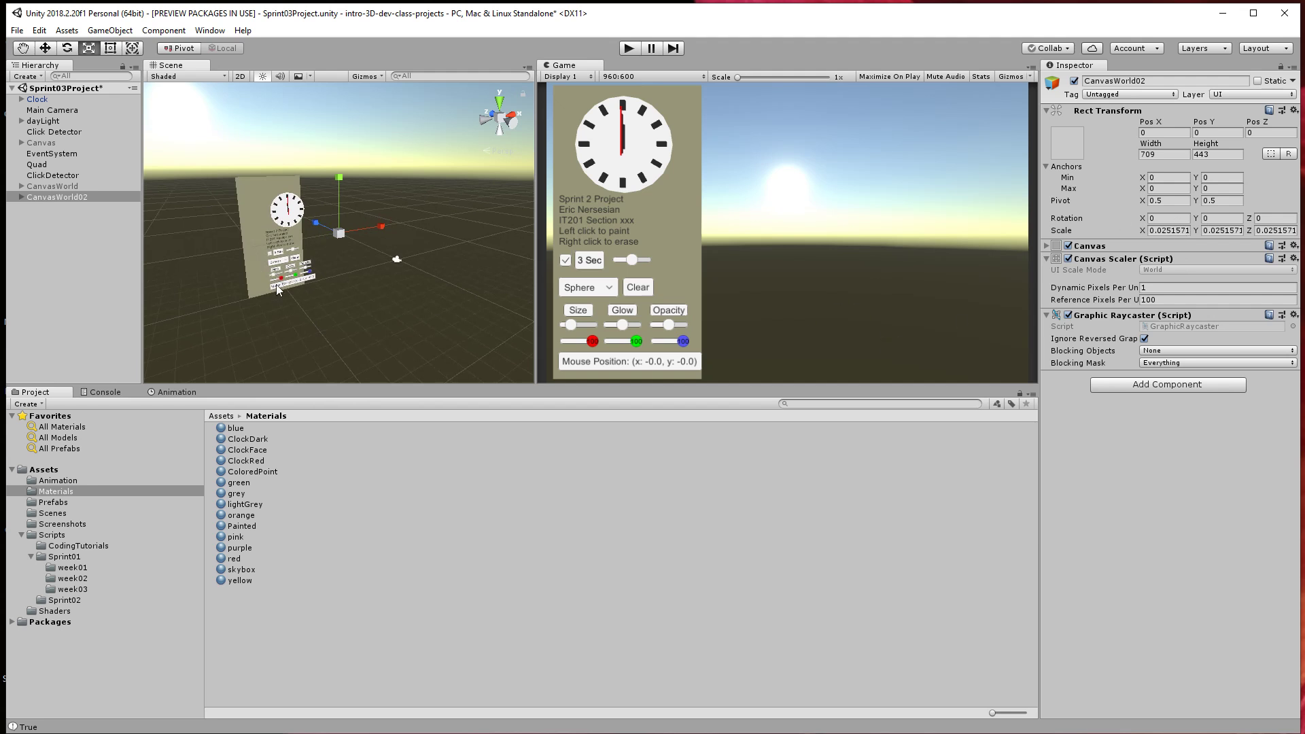
Shift CanvasWorld02 slightly along the X axis to -0.07 to align its controls with the panel.
{"action": "left_click_drag", "start_coordinate": [353, 287], "coordinate": [292, 228], "text": "alt"}
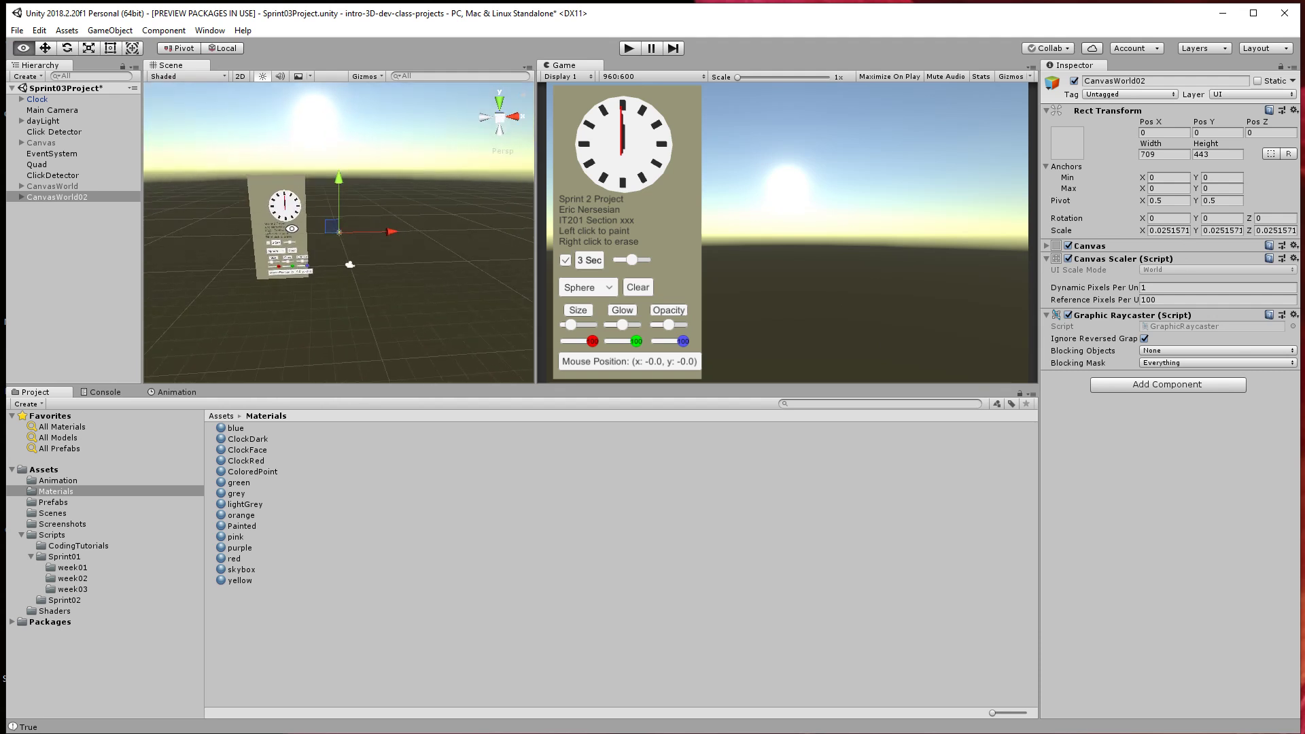
{"action": "middle_click_drag", "start_coordinate": [365, 233], "coordinate": [378, 218]}
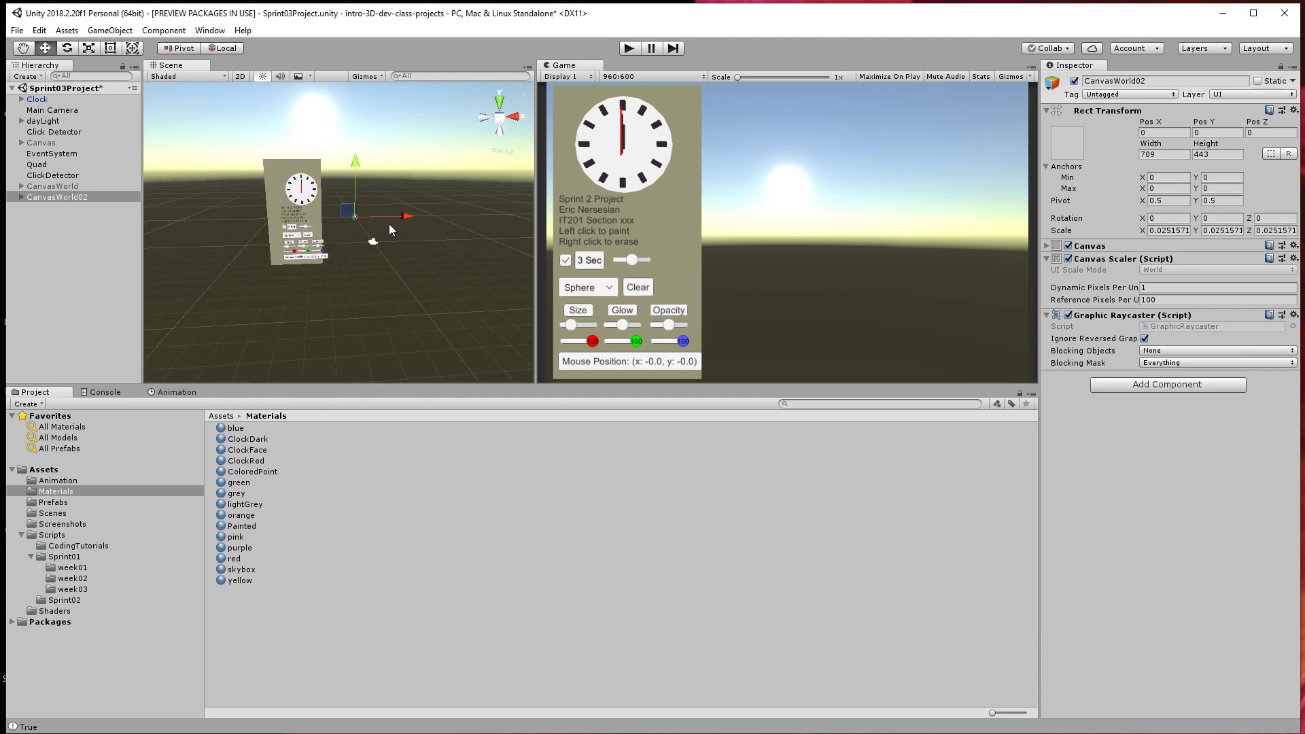
{"action": "left_click_drag", "start_coordinate": [407, 211], "coordinate": [411, 215]}
{"action": "left_click_drag", "start_coordinate": [272, 136], "coordinate": [365, 151], "text": "alt"}
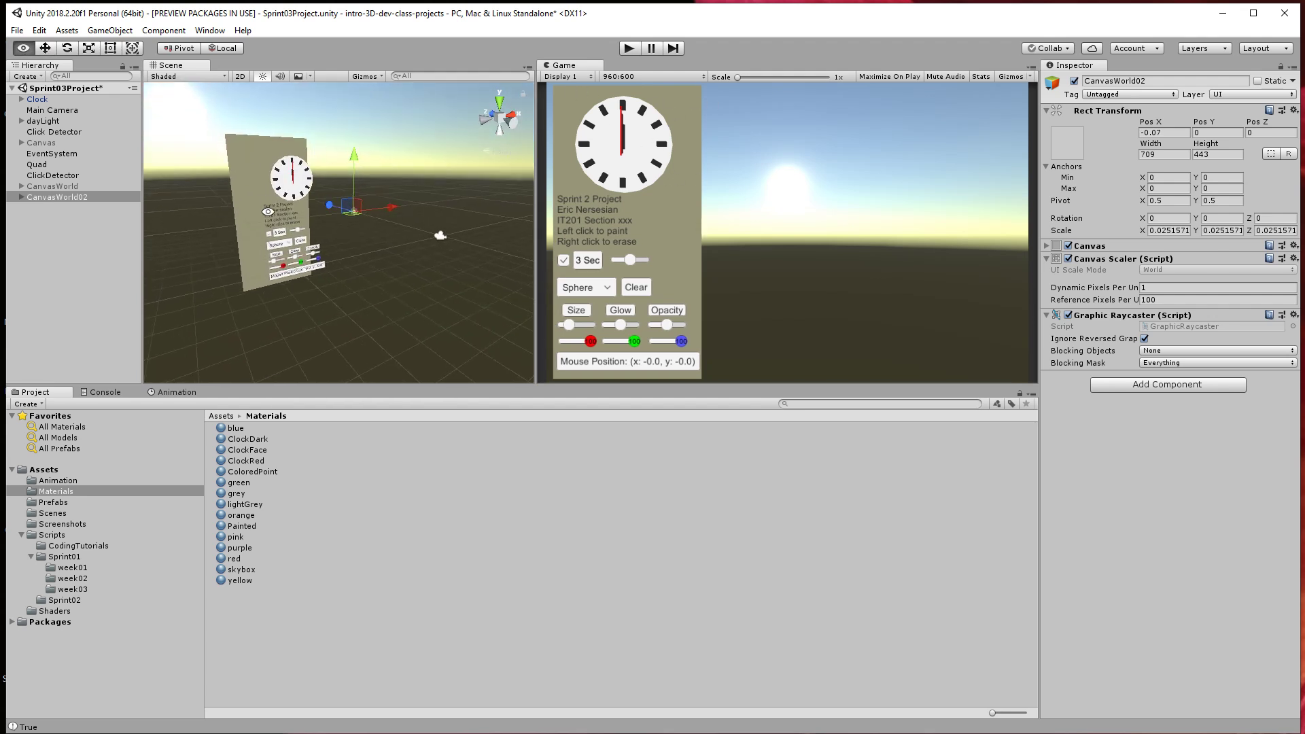
Inspect the Quad and CanvasWorld02 from the side in the Scene view to compare their positions in depth.
{"action": "left_click_drag", "start_coordinate": [268, 211], "coordinate": [258, 144], "text": "alt"}
{"action": "left_click", "coordinate": [258, 144]}
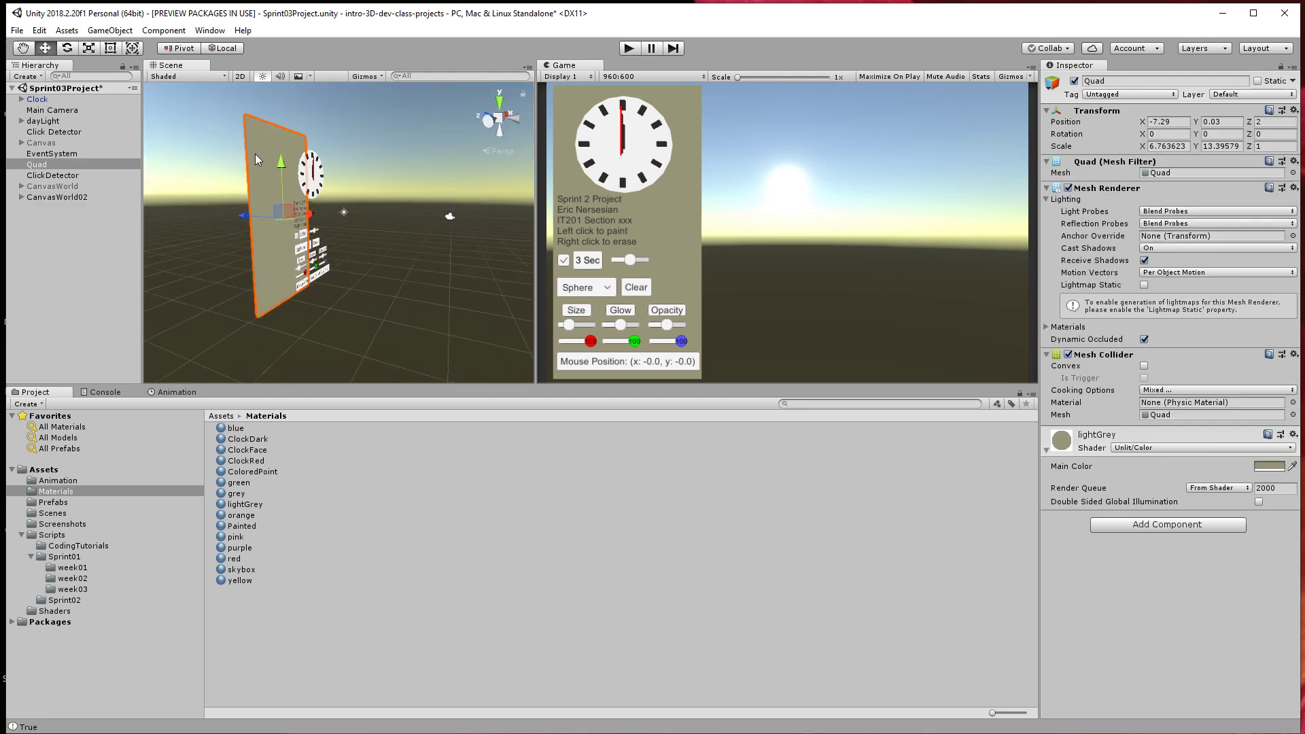
{"action": "left_click", "coordinate": [111, 29]}
{"action": "mouse_move", "coordinate": [204, 76]}
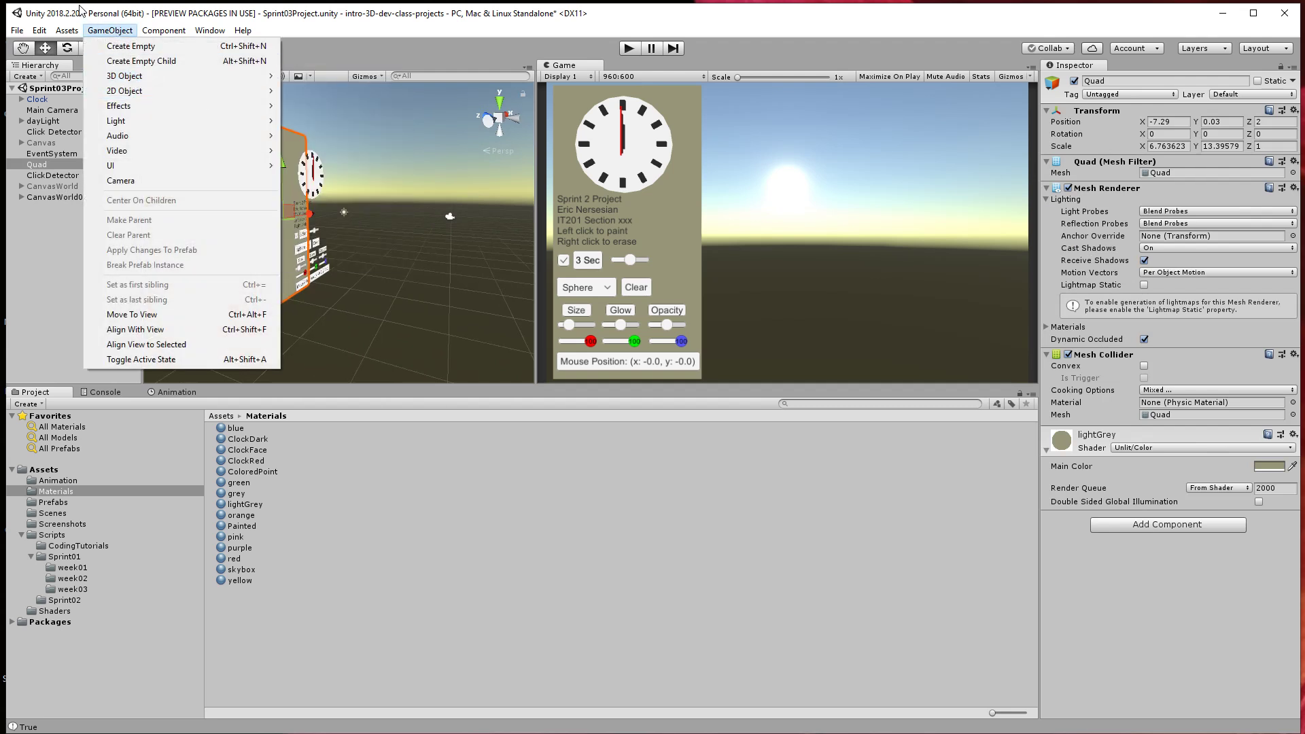
{"action": "left_click", "coordinate": [118, 30]}
{"action": "left_click_drag", "start_coordinate": [237, 182], "coordinate": [344, 193], "text": "alt"}
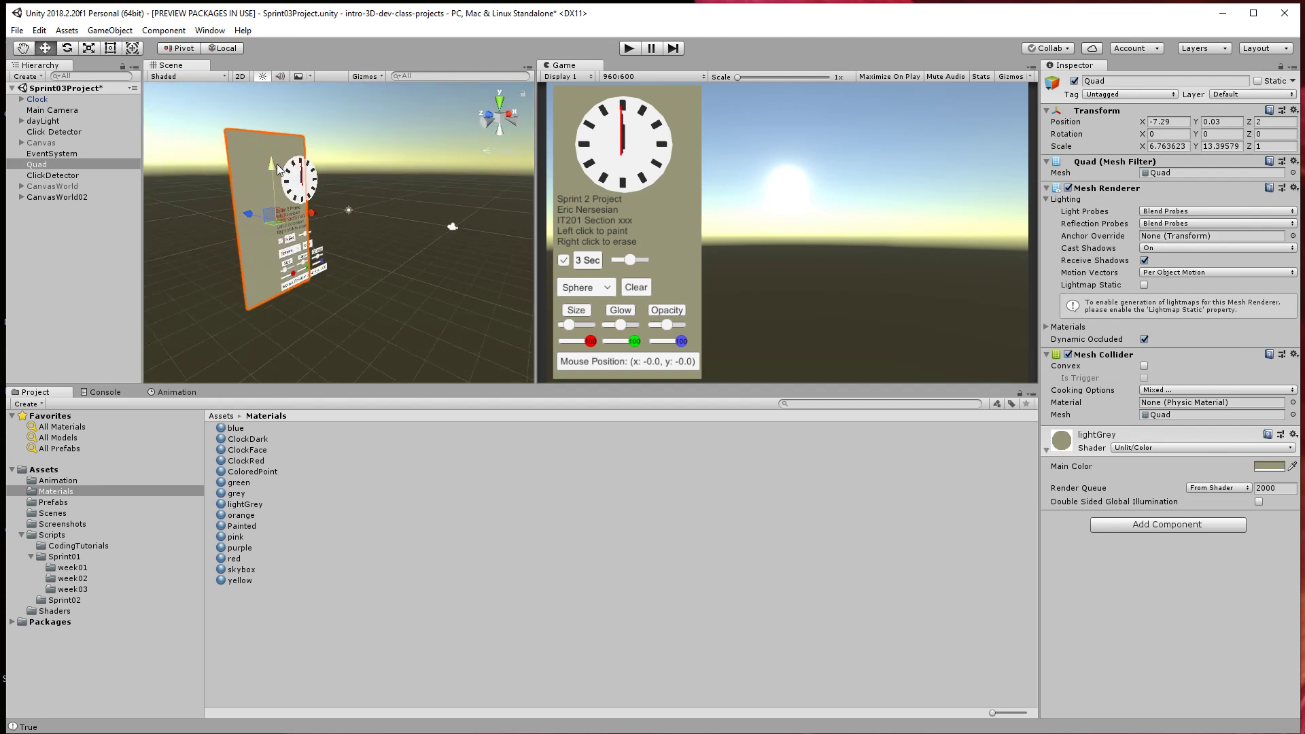
{"action": "left_click", "coordinate": [321, 175]}
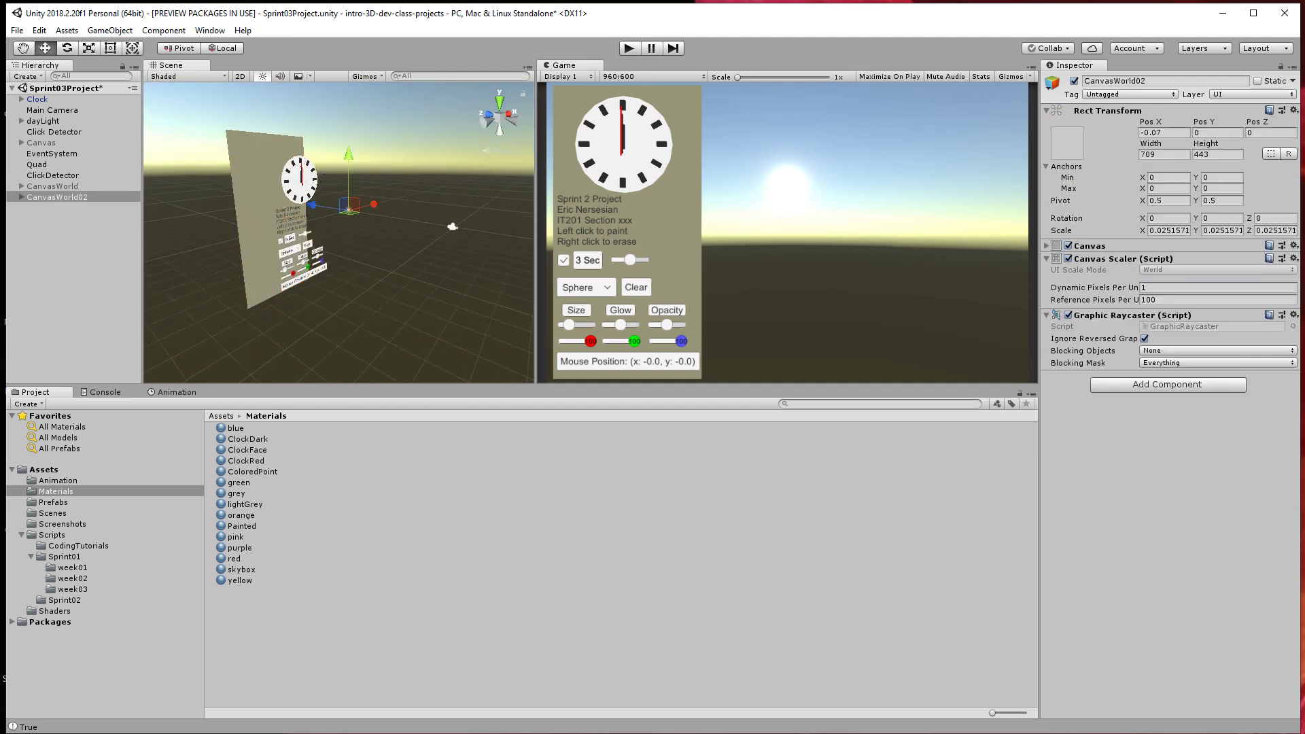
{"action": "left_click", "coordinate": [77, 197]}
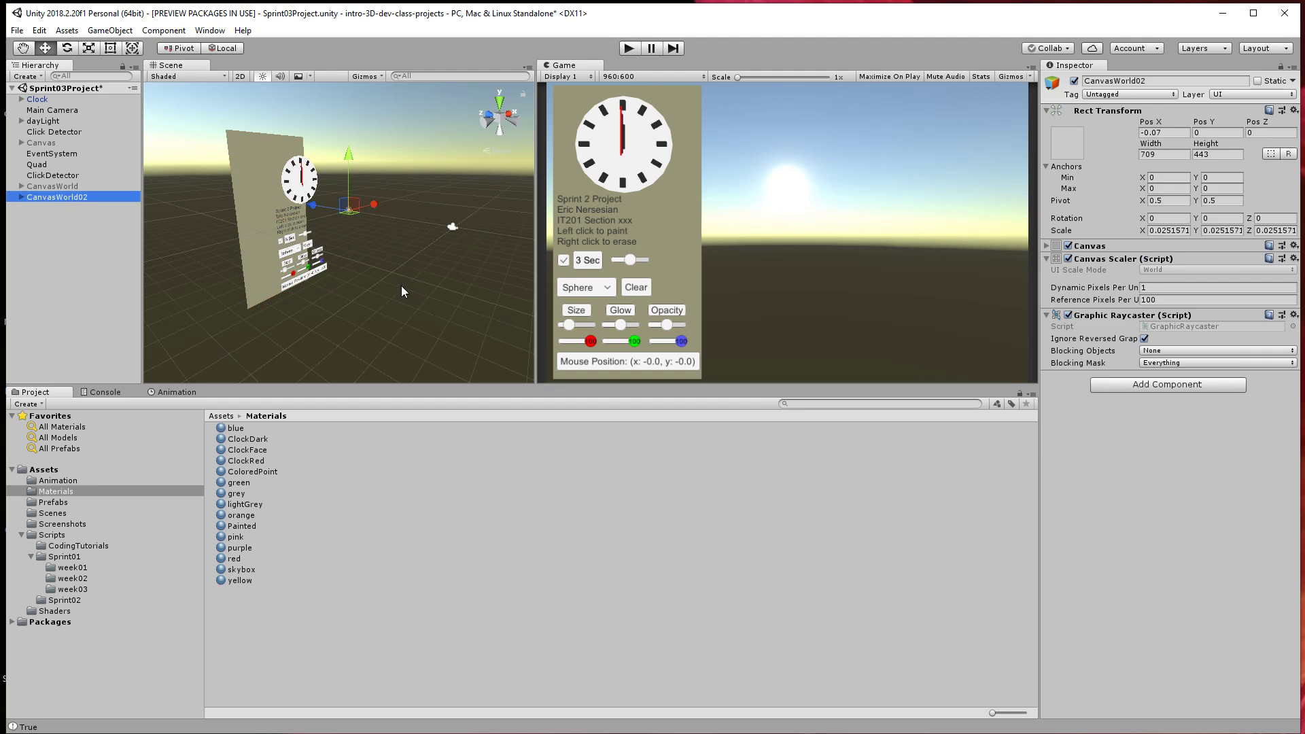
{"action": "scroll", "coordinate": [355, 270], "scroll_direction": "up", "scroll_amount": 5}
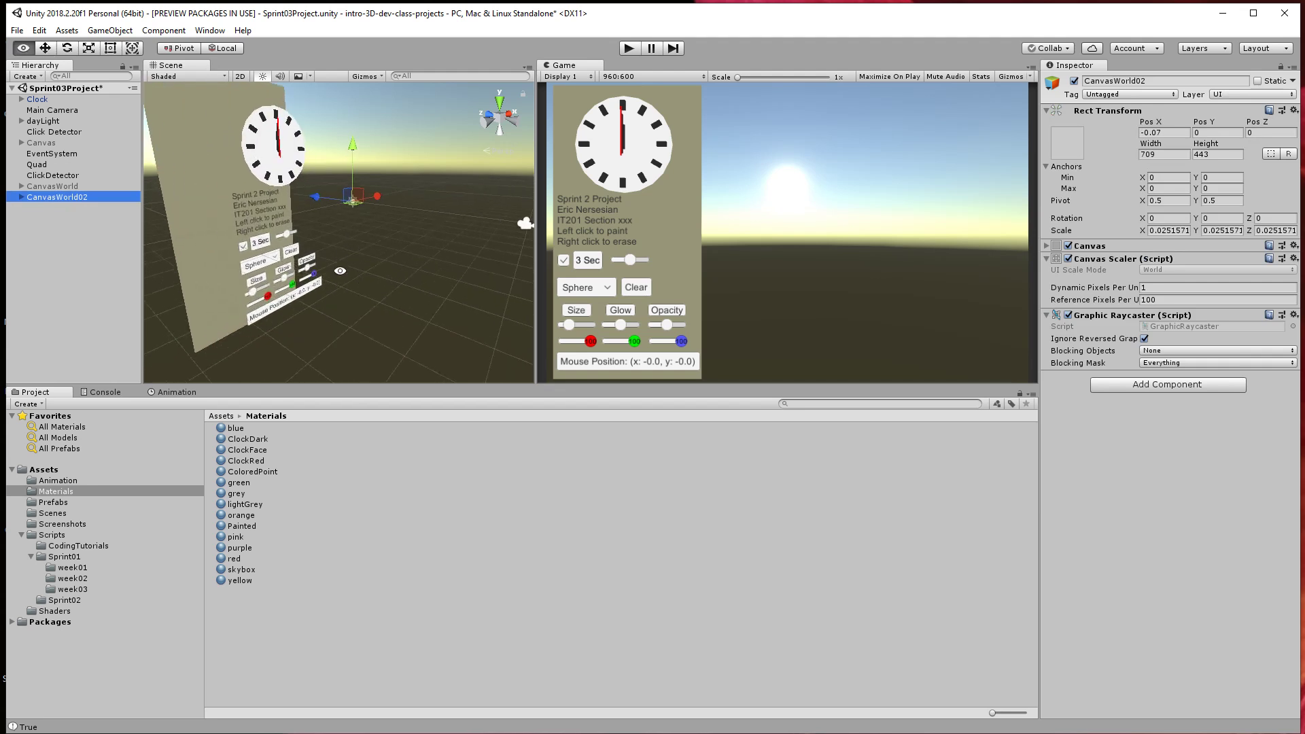
{"action": "left_click_drag", "start_coordinate": [339, 270], "coordinate": [372, 261], "text": "alt"}
{"action": "left_click_drag", "start_coordinate": [275, 256], "coordinate": [289, 253], "text": "alt"}
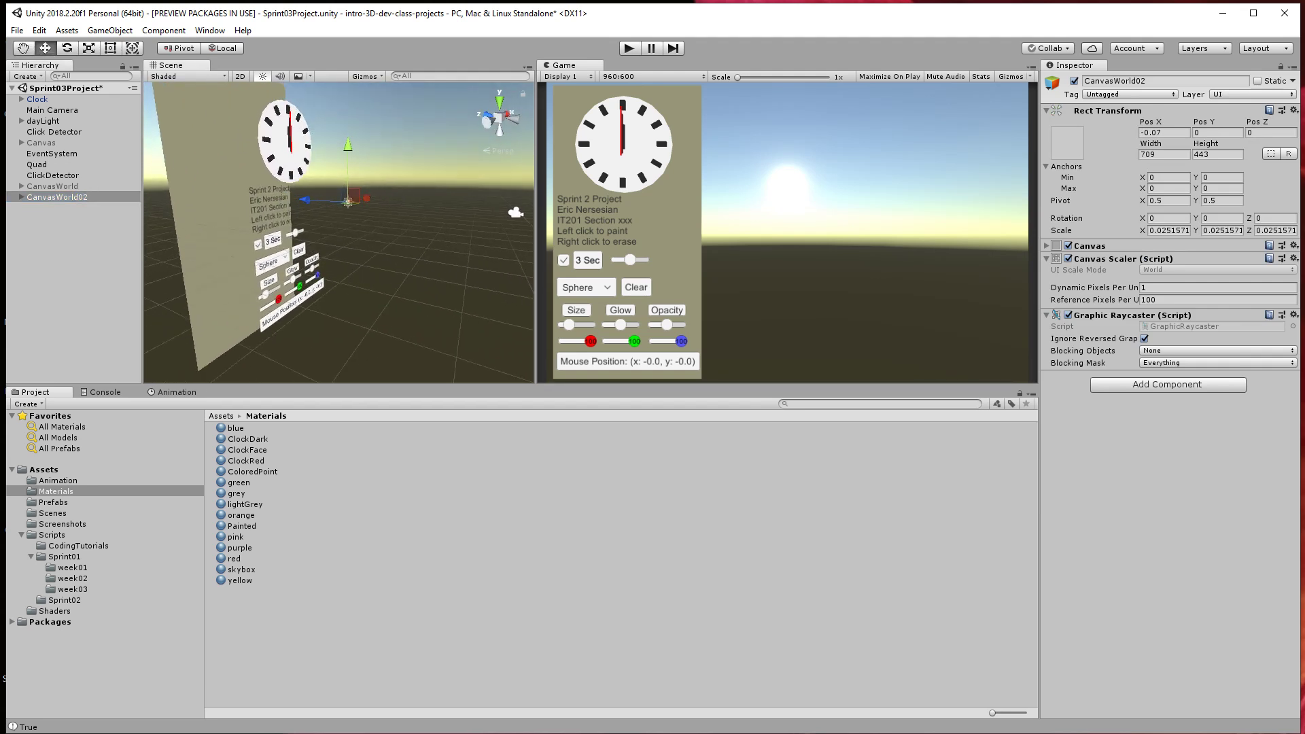
Expand the children of CanvasWorld02 and reactivate the disabled CanvasWorld object.
{"action": "left_click", "coordinate": [21, 197]}
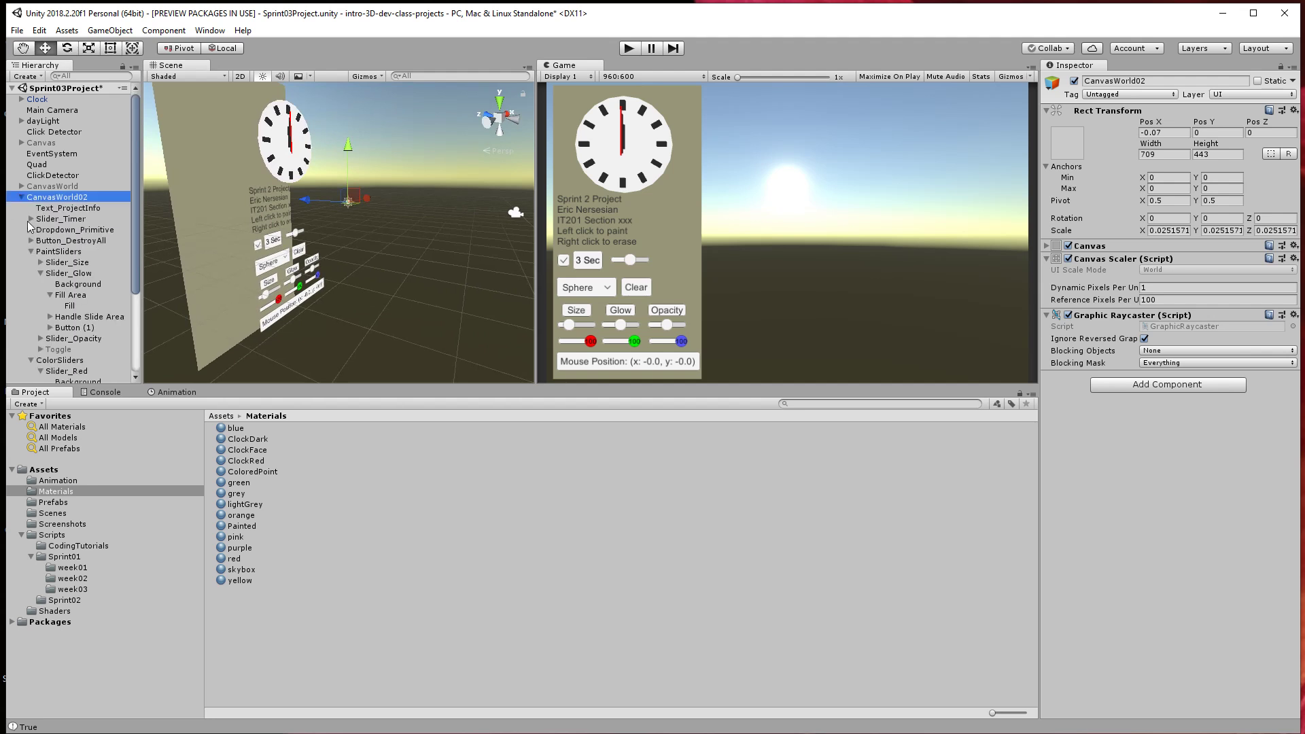
{"action": "left_click", "coordinate": [54, 186]}
{"action": "left_click", "coordinate": [1074, 80]}
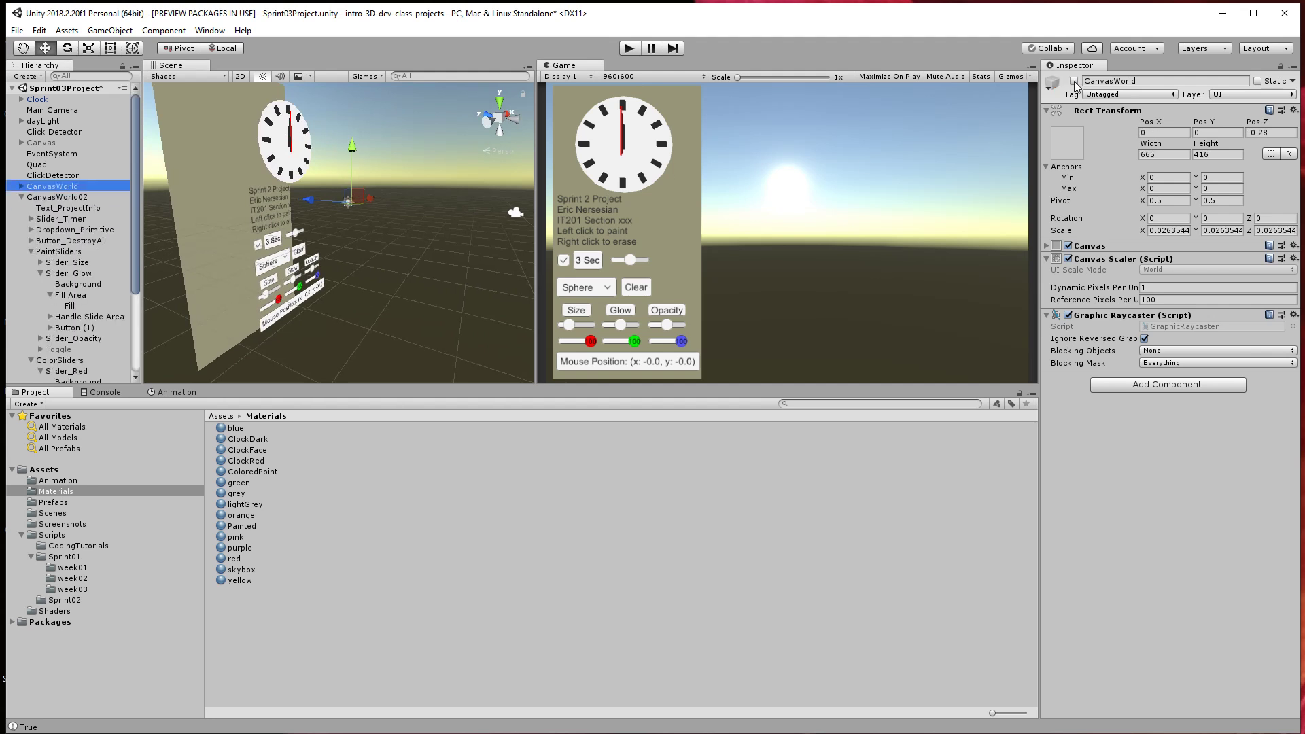
Move CanvasWorld02 along the X axis to about 7.19 so it stands beside the original CanvasWorld.
{"action": "left_click", "coordinate": [100, 196]}
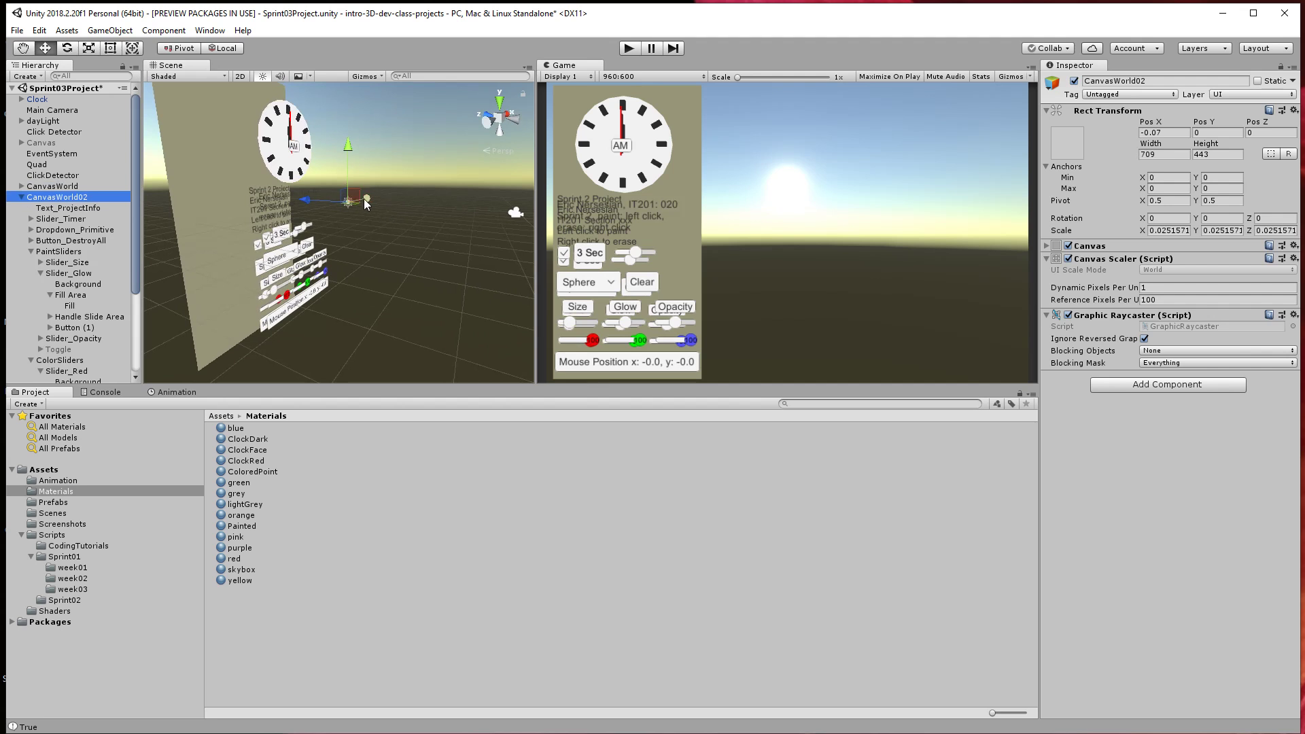
{"action": "left_click_drag", "start_coordinate": [364, 198], "coordinate": [404, 190]}
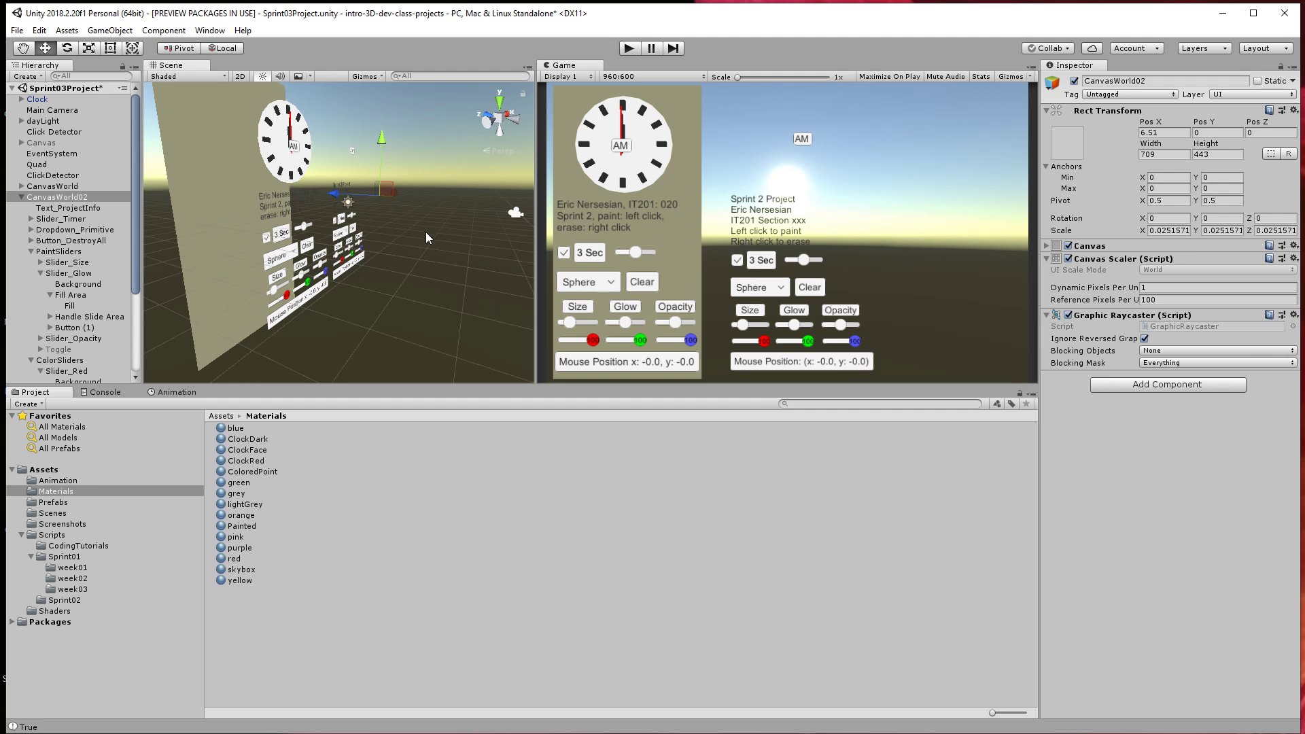
{"action": "left_click_drag", "start_coordinate": [426, 231], "coordinate": [333, 227], "text": "alt"}
{"action": "scroll", "coordinate": [72, 102], "scroll_direction": "down", "scroll_amount": 3}
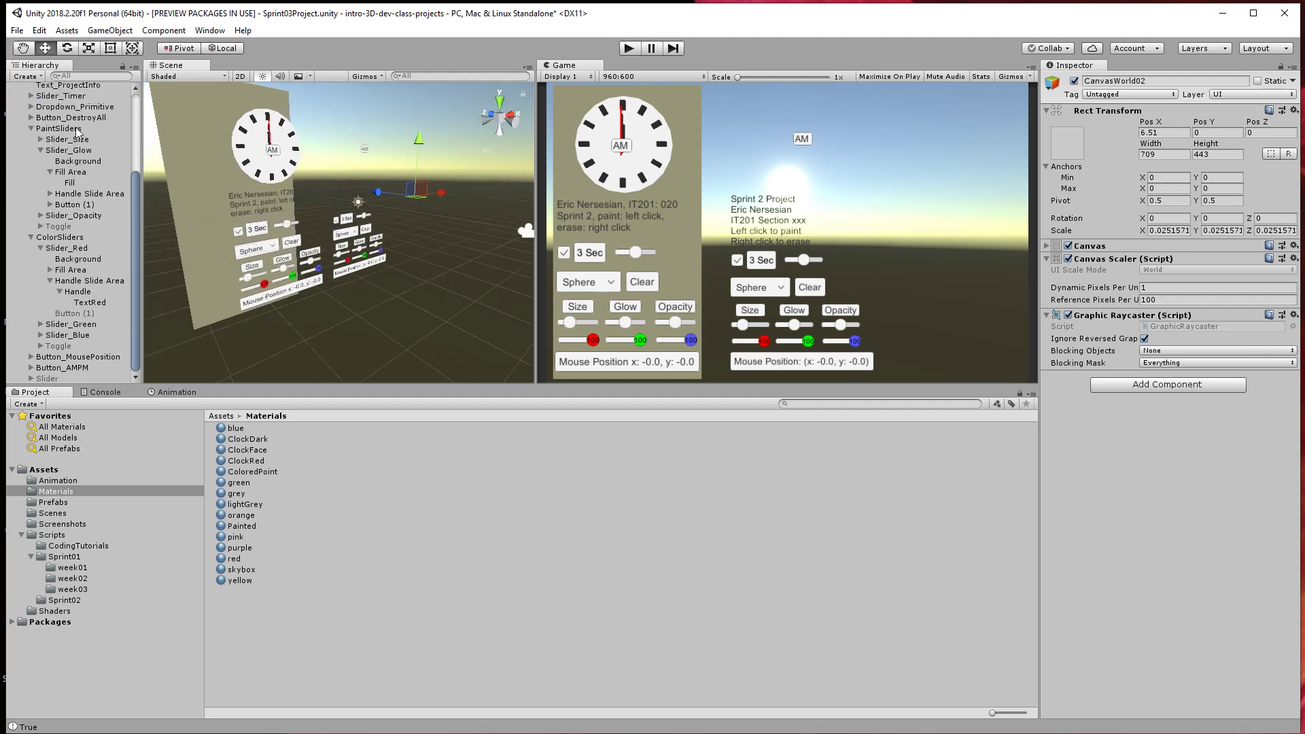
{"action": "scroll", "coordinate": [73, 257], "scroll_direction": "up", "scroll_amount": 3}
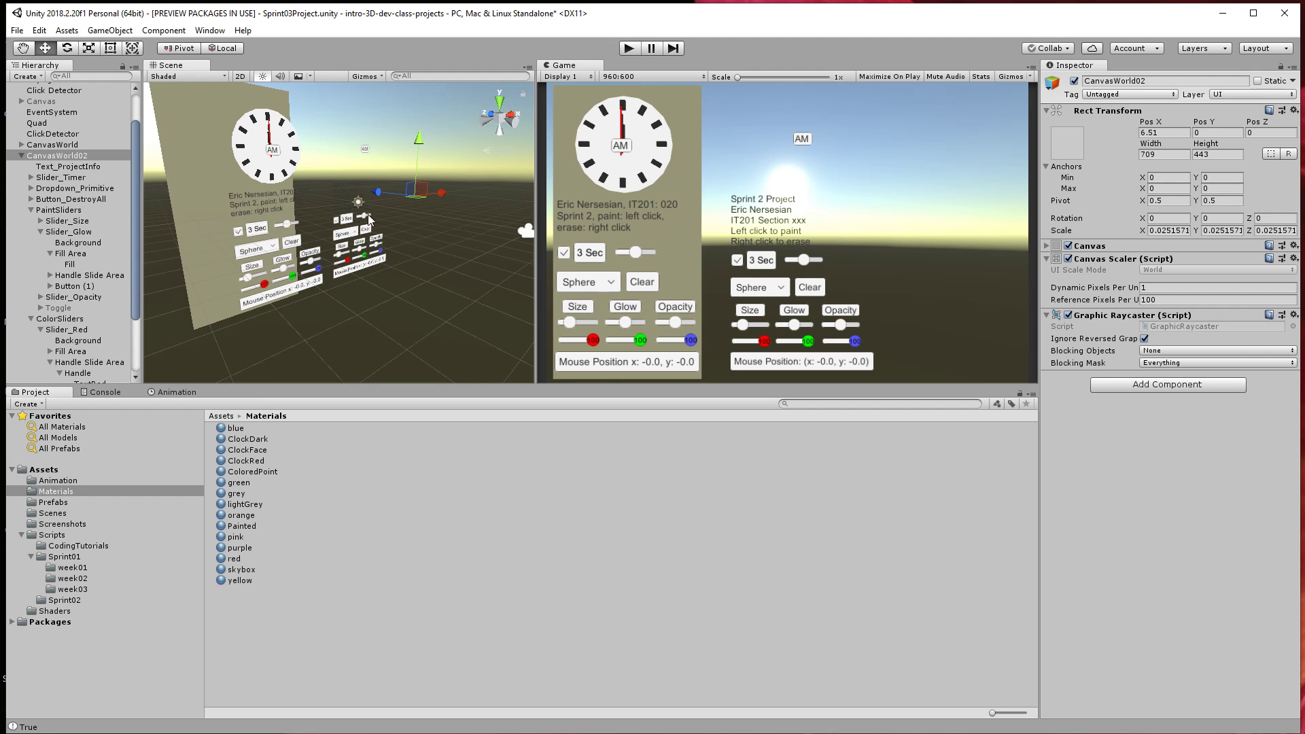
{"action": "left_click_drag", "start_coordinate": [440, 195], "coordinate": [446, 195]}
Collapse CanvasWorld02 and delete it from the scene.
{"action": "left_click", "coordinate": [61, 202]}
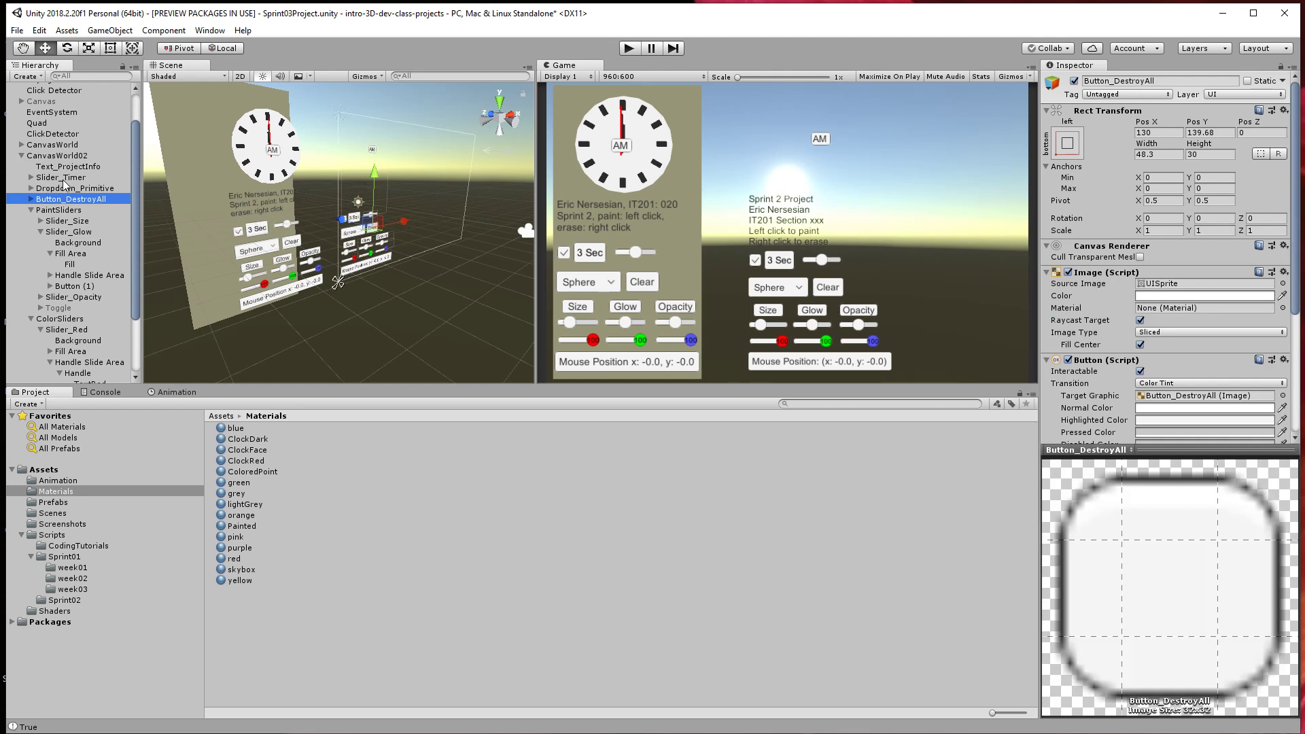
{"action": "left_click", "coordinate": [57, 156]}
{"action": "left_click", "coordinate": [22, 156]}
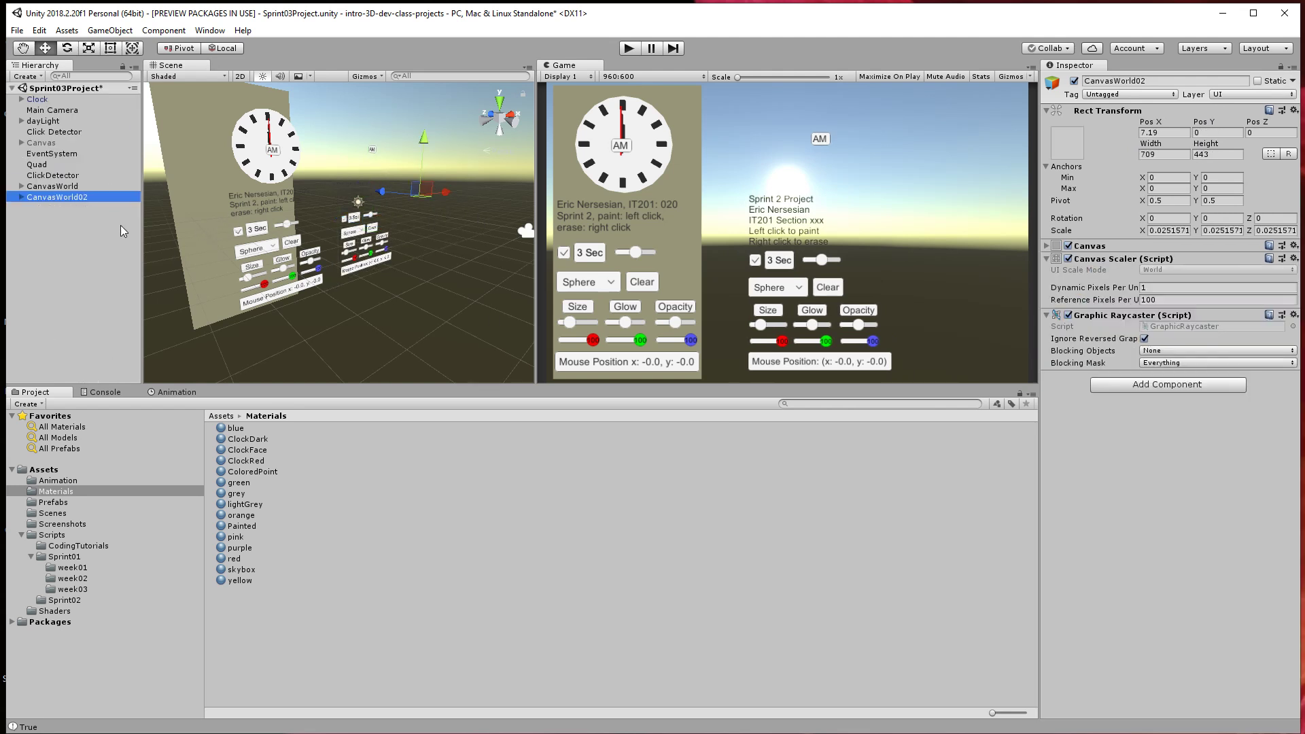
{"action": "left_click", "coordinate": [80, 215]}
{"action": "left_click", "coordinate": [74, 198]}
{"action": "key", "text": "Delete"}
Review the position and scale values in the Rect Transform of CanvasWorld.
{"action": "left_click", "coordinate": [72, 186]}
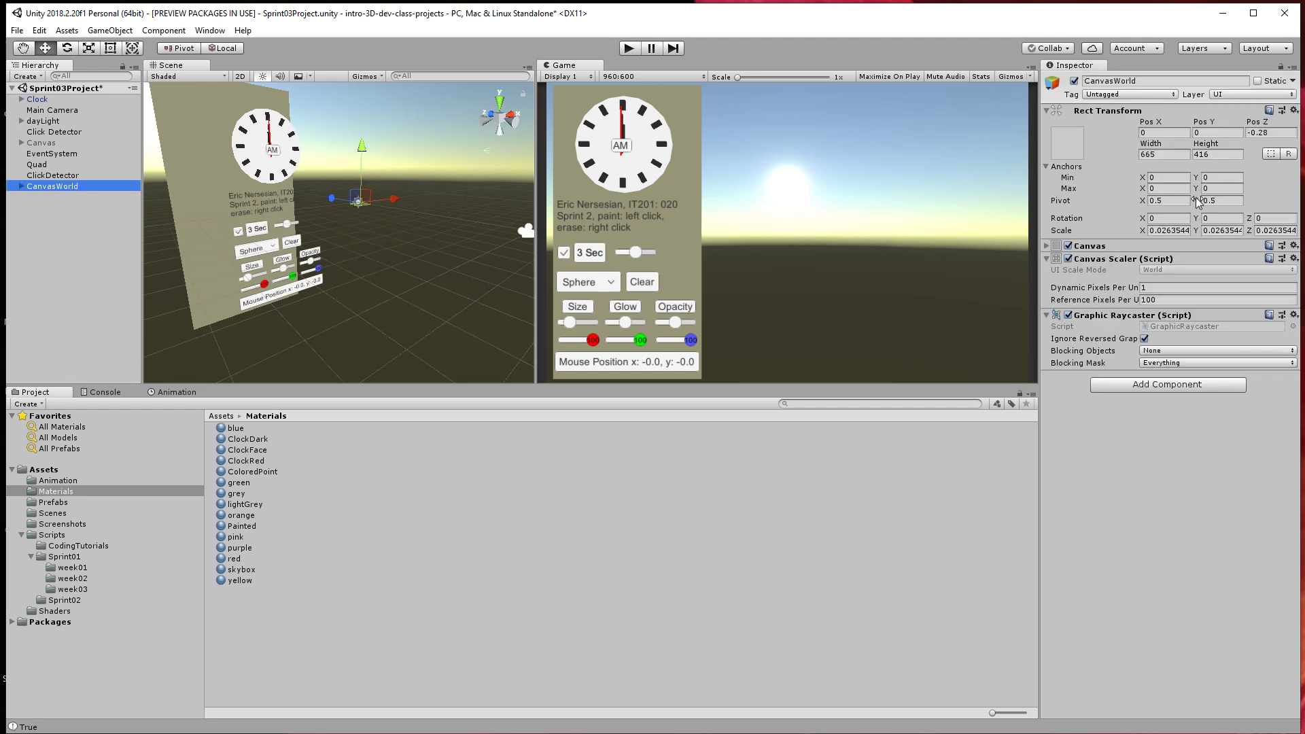
{"action": "left_click", "coordinate": [1180, 133]}
{"action": "key", "text": "Tab"}
{"action": "left_click", "coordinate": [1167, 231]}
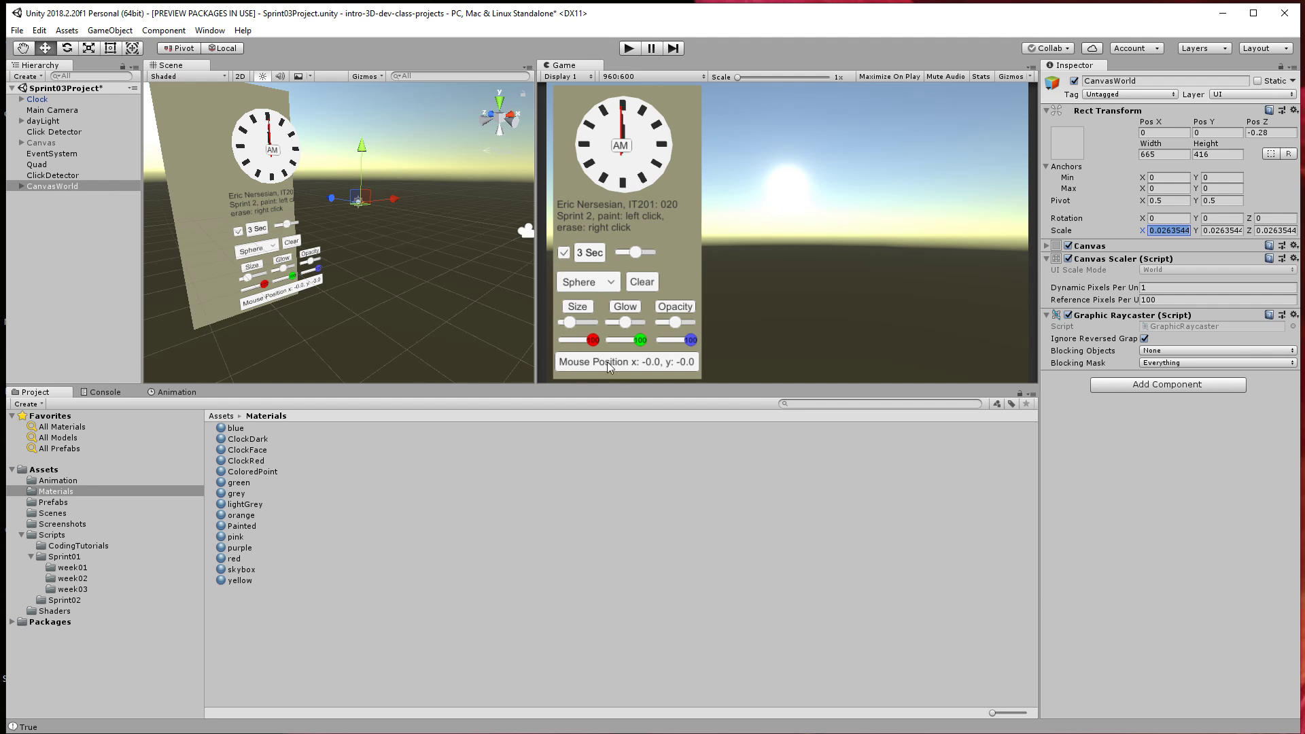
Examine the On Value Changed event of Slider_Size in CanvasWorld, and collapse its PaintSliders group.
{"action": "left_click", "coordinate": [23, 186]}
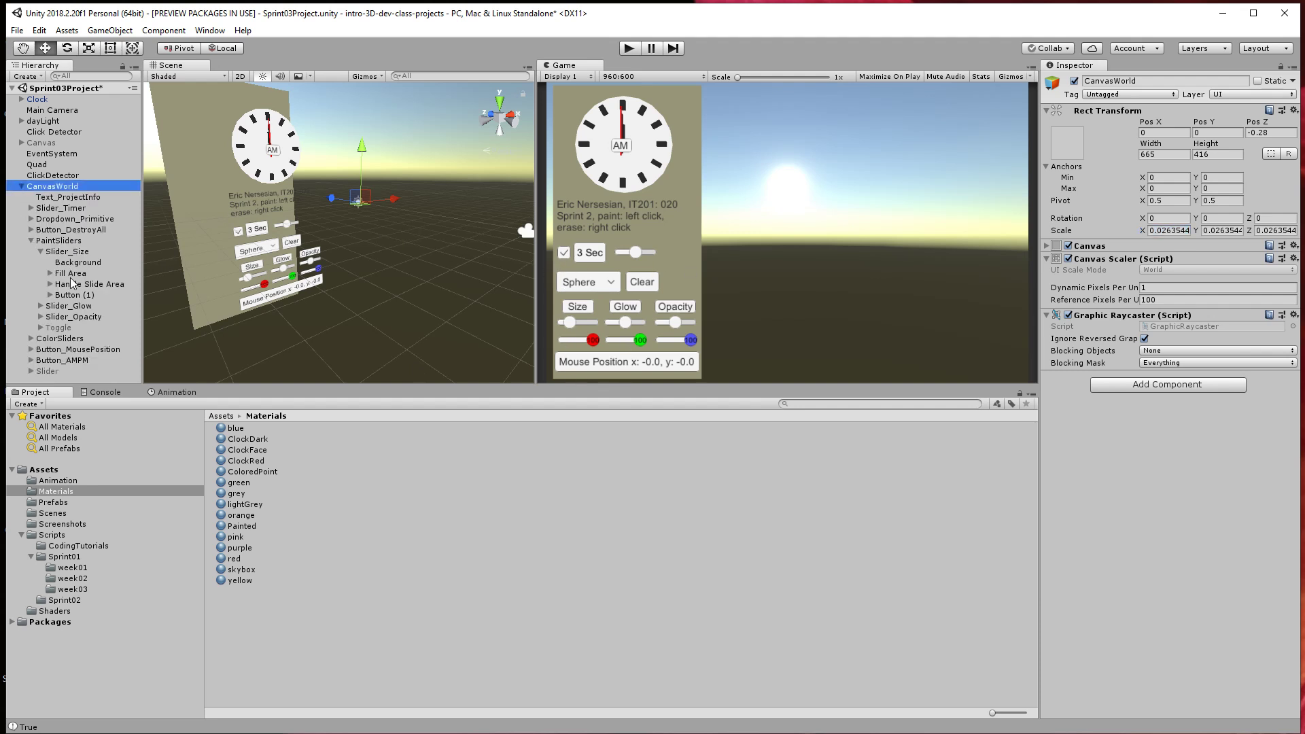
{"action": "left_click", "coordinate": [68, 242]}
{"action": "left_click", "coordinate": [68, 253]}
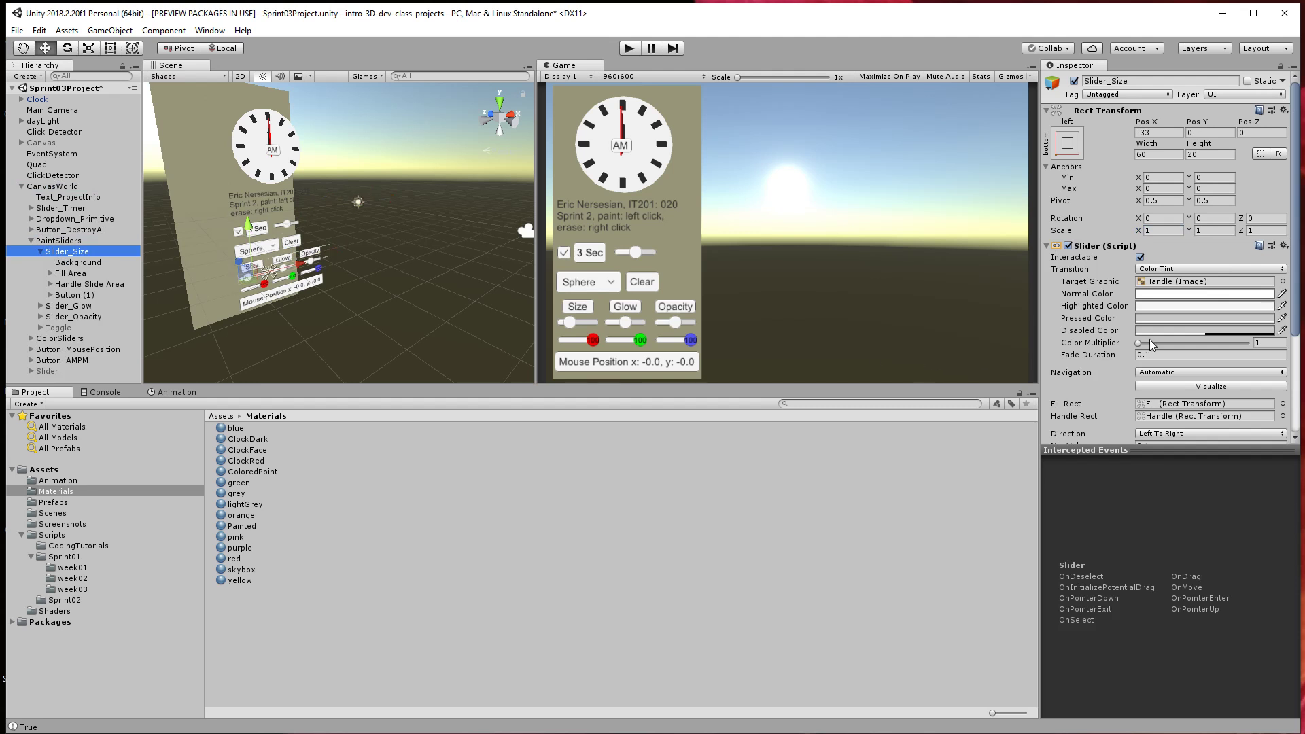
{"action": "scroll", "coordinate": [1153, 346], "scroll_direction": "down", "scroll_amount": 5}
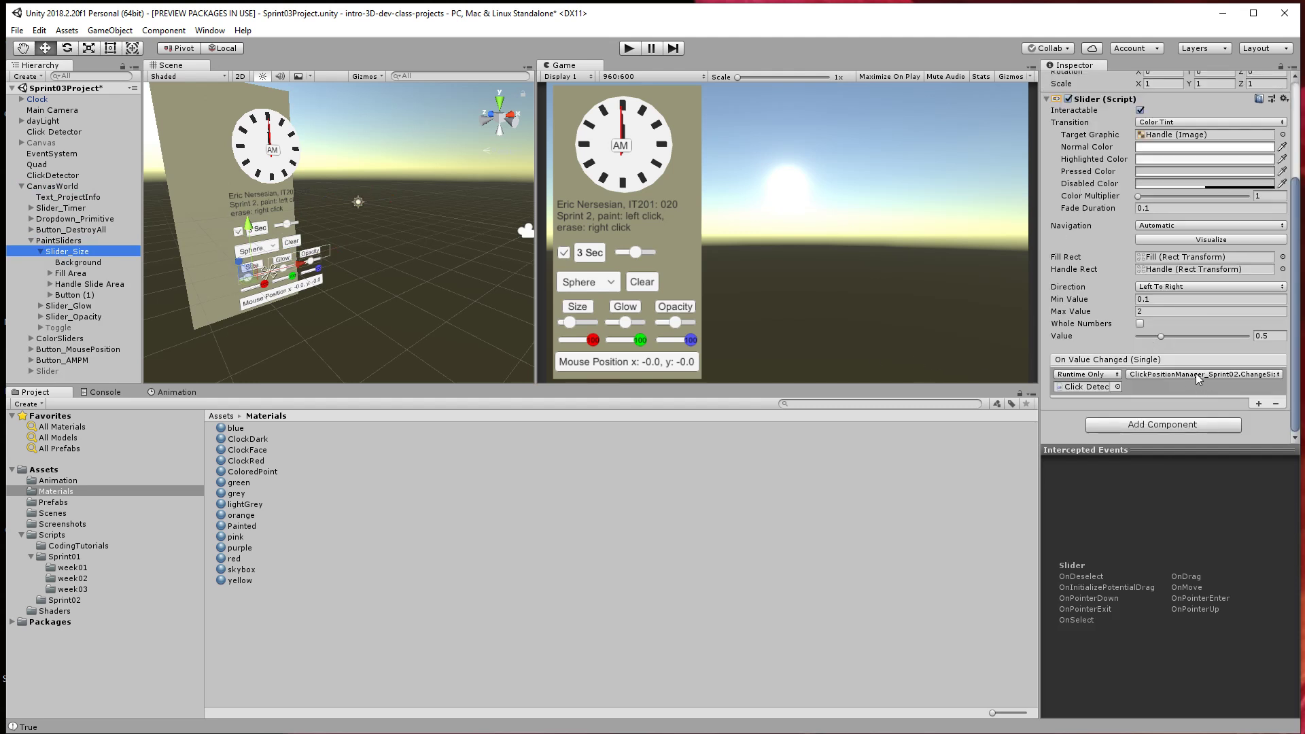
{"action": "left_click", "coordinate": [30, 240]}
Trace the mouse position, color and timer text references of Click Detector's Click Position Manager script to their objects in the hierarchy.
{"action": "left_click", "coordinate": [51, 133]}
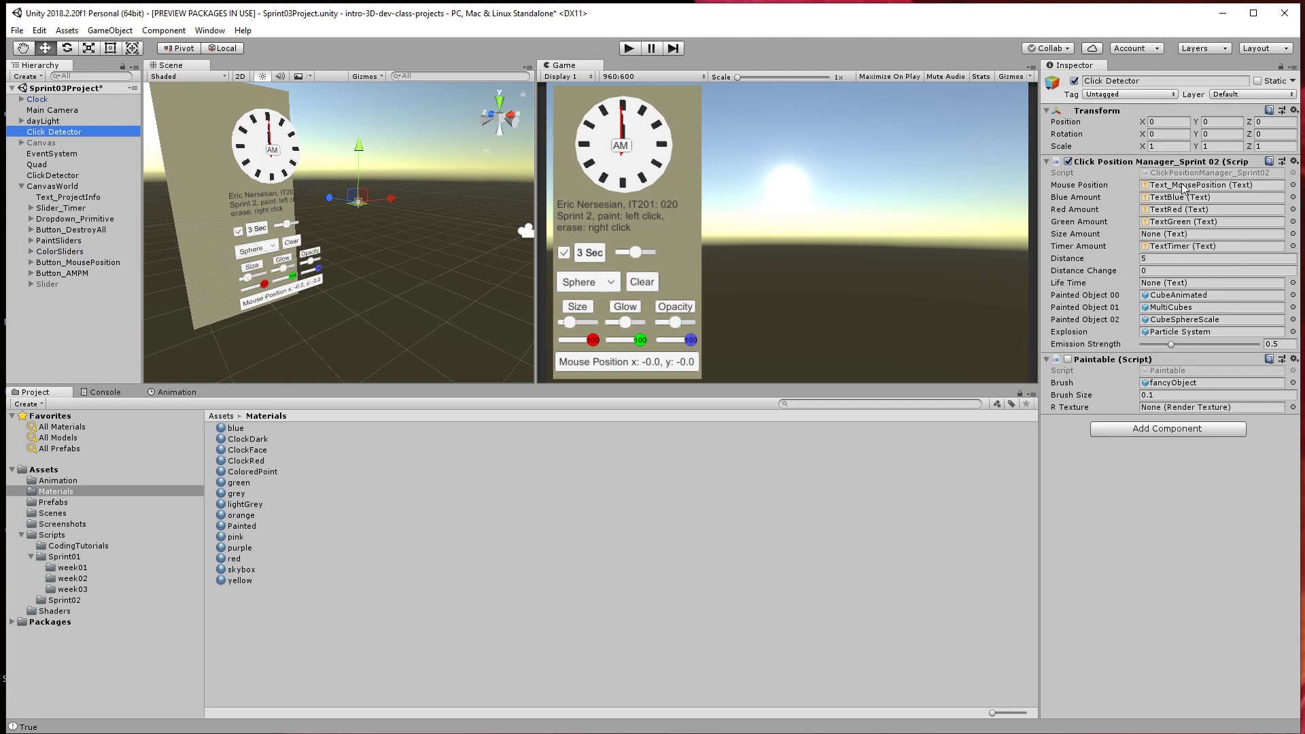
{"action": "left_click", "coordinate": [1183, 189]}
{"action": "left_click", "coordinate": [1181, 197]}
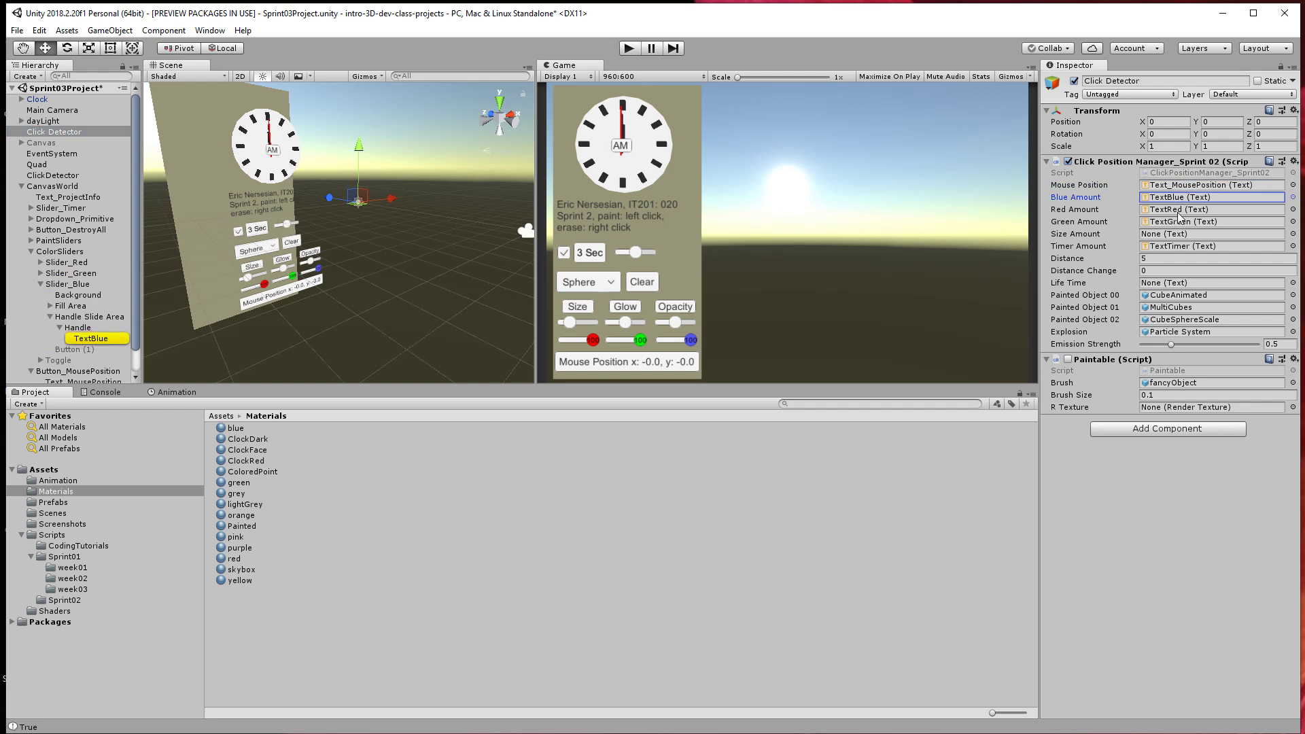
{"action": "left_click", "coordinate": [1180, 210]}
{"action": "left_click", "coordinate": [1181, 222]}
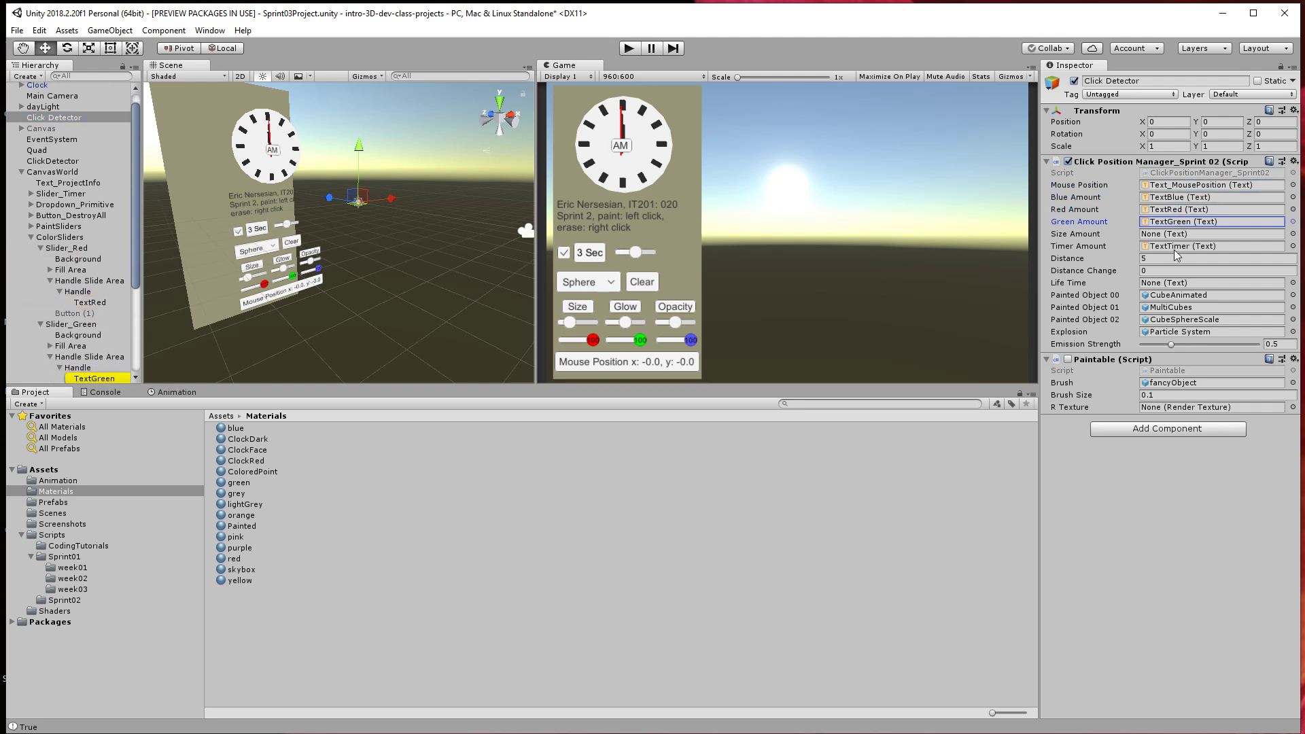
{"action": "left_click", "coordinate": [1178, 246]}
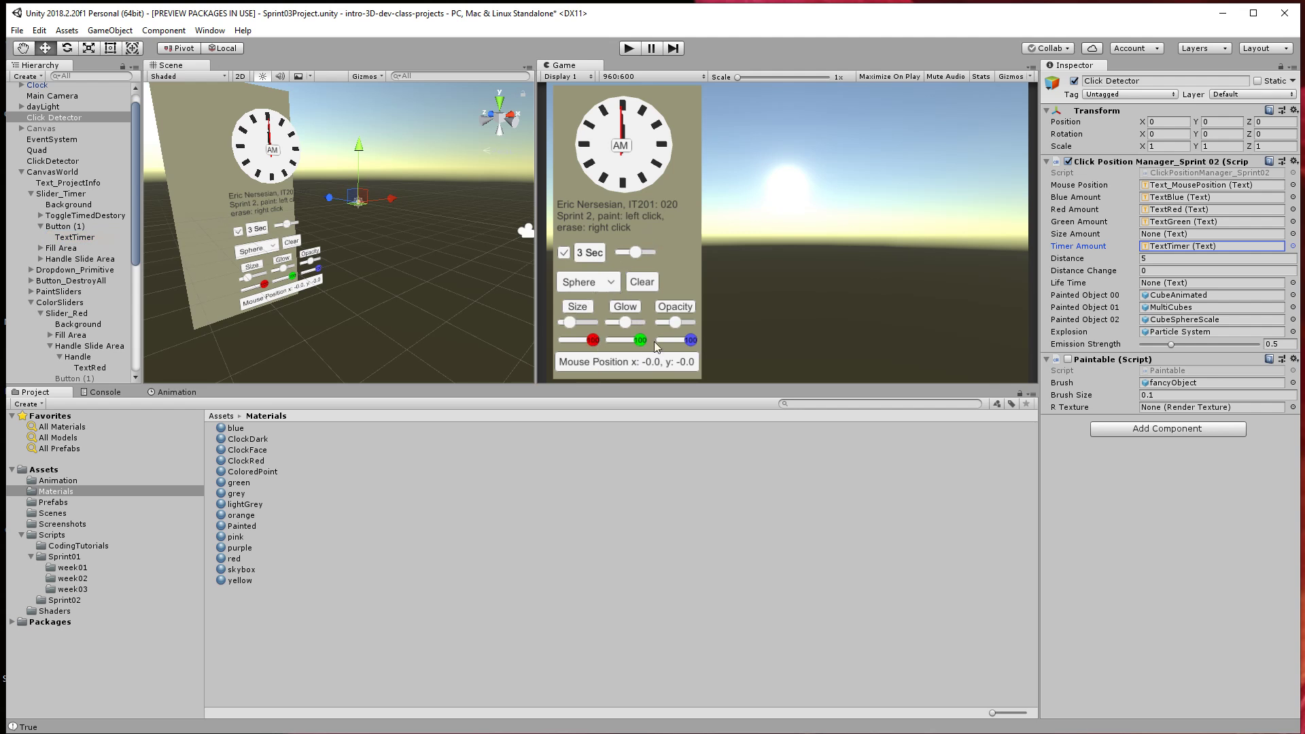
{"action": "left_click", "coordinate": [1205, 197]}
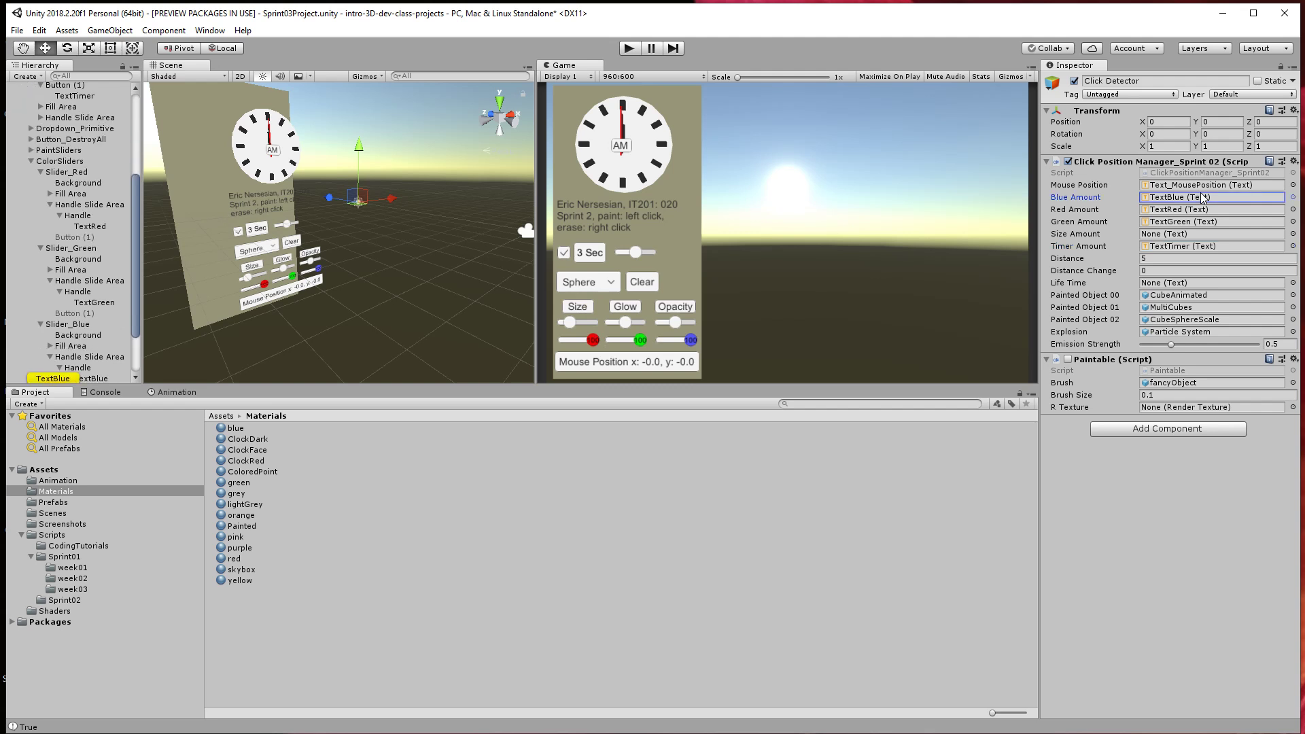
{"action": "left_click", "coordinate": [1198, 210]}
{"action": "left_click", "coordinate": [1197, 222]}
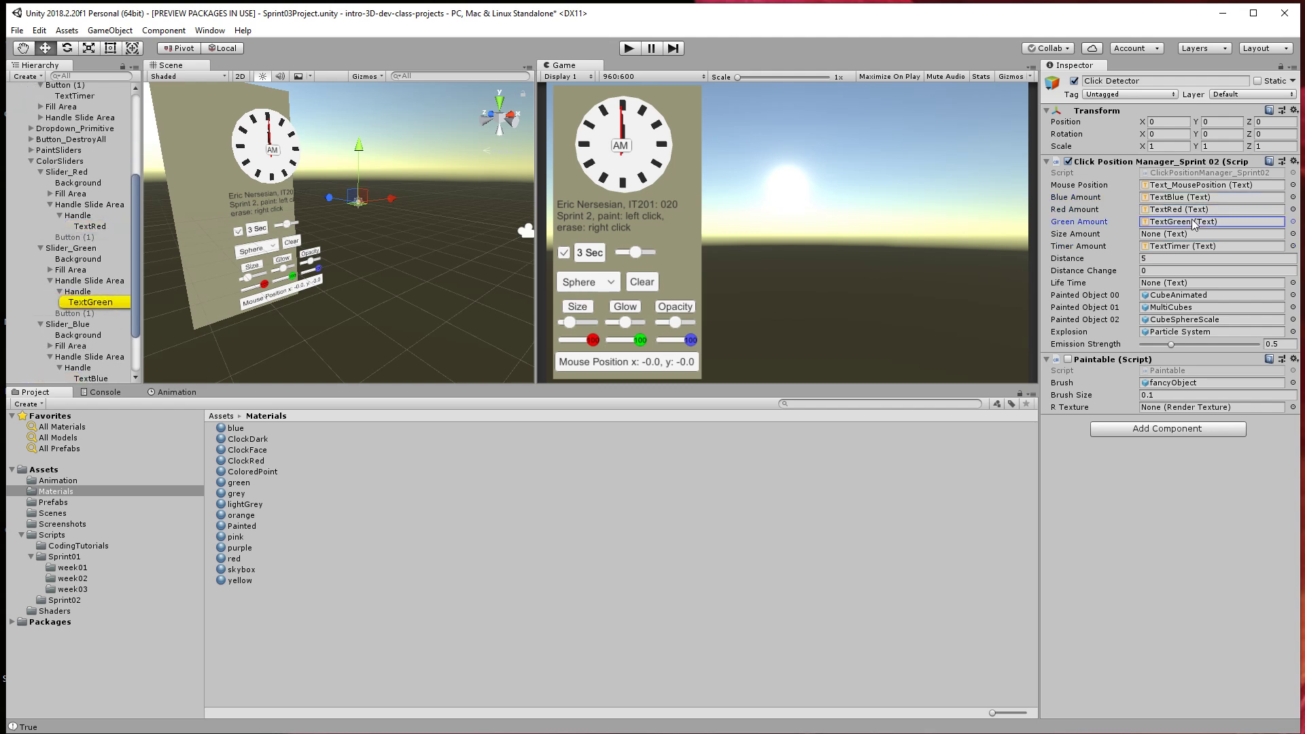
{"action": "left_click", "coordinate": [1198, 185]}
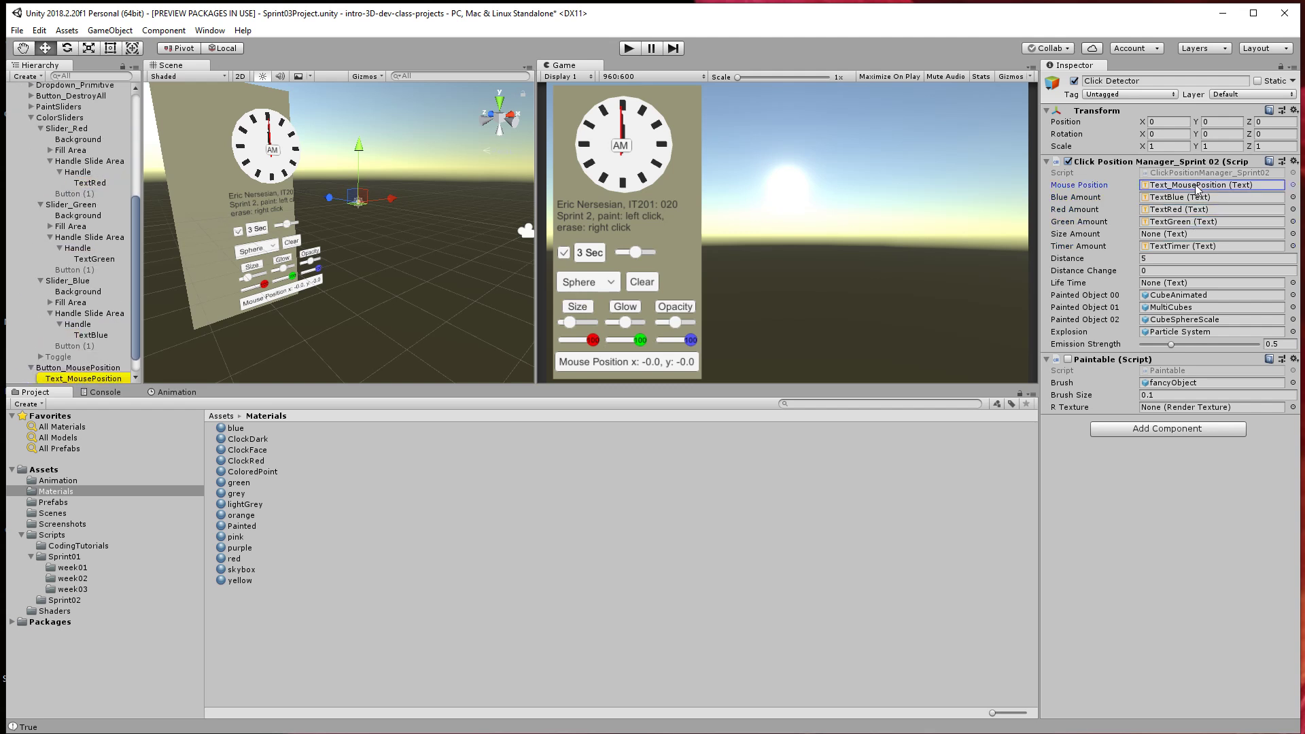
{"action": "left_click", "coordinate": [1183, 246]}
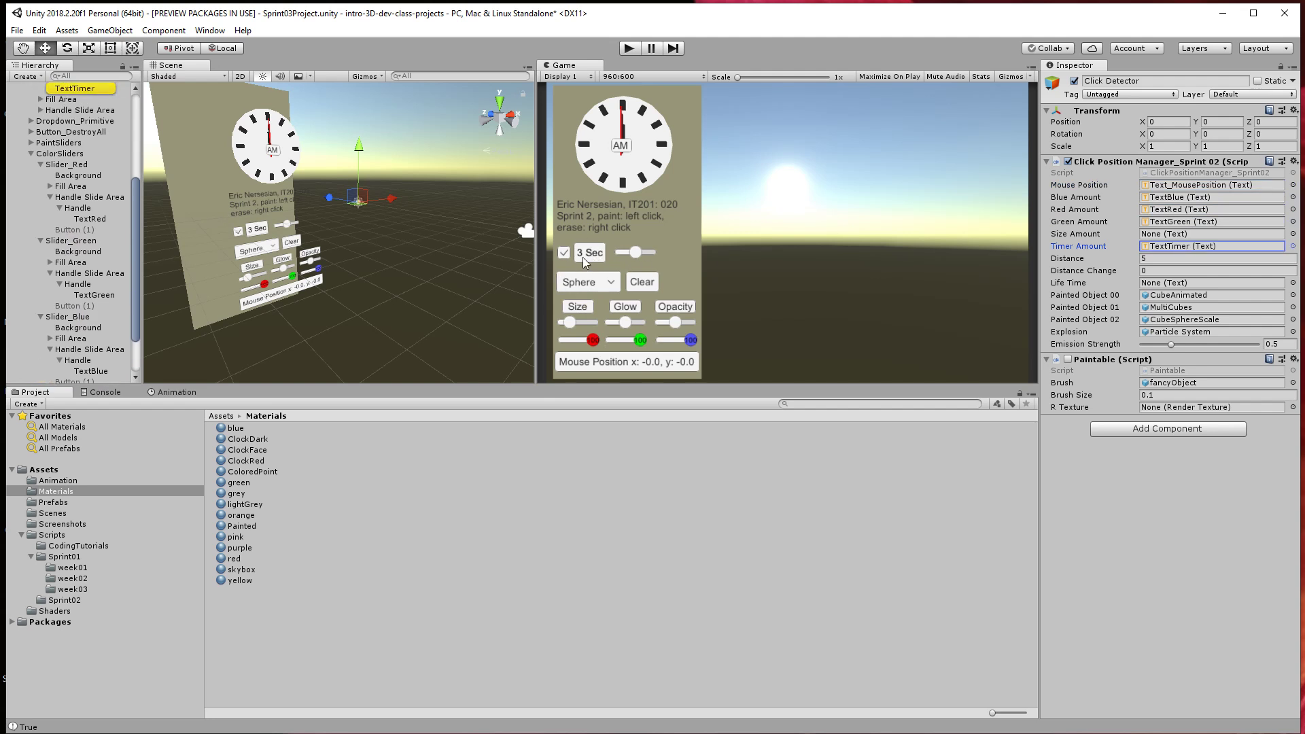
{"action": "left_click", "coordinate": [1183, 197]}
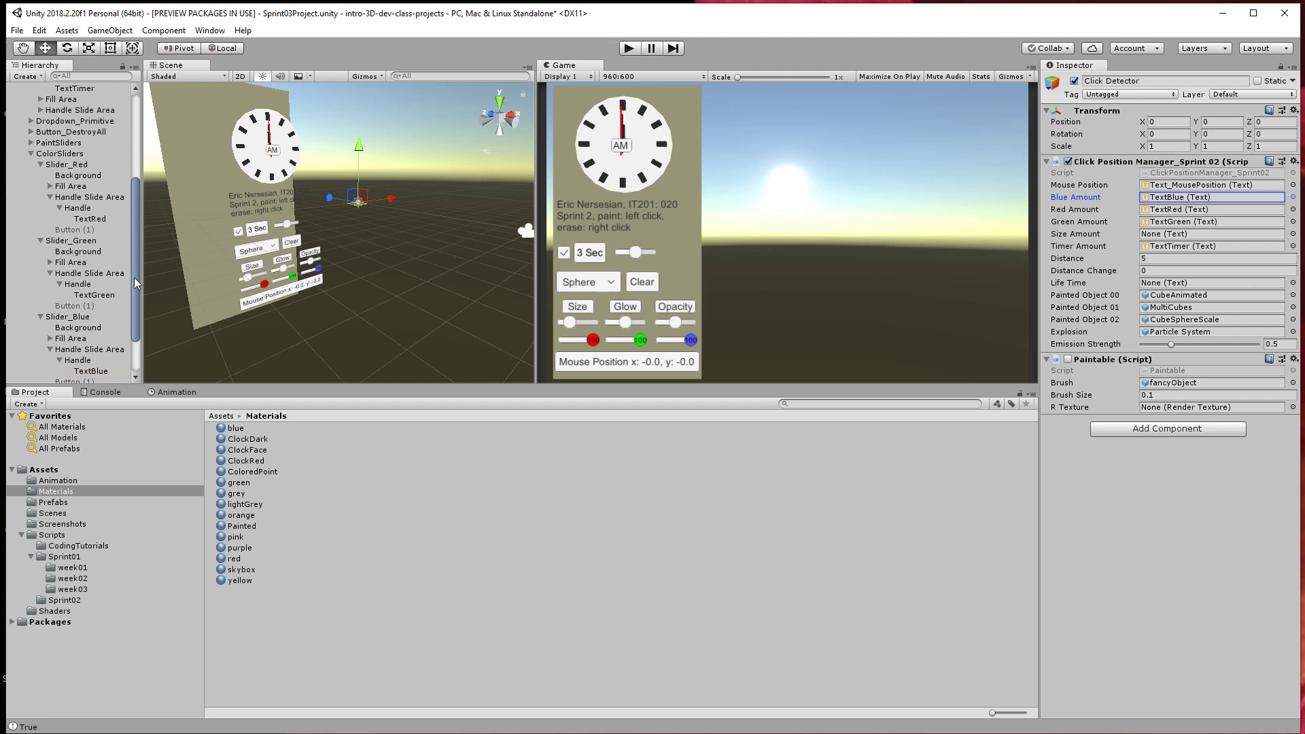
Assign CanvasWorld's TextRed to Red Amount and TextGreen to Green Amount in the Click Position Manager script of Click Detector.
{"action": "scroll", "coordinate": [133, 277], "scroll_direction": "up", "scroll_amount": 5}
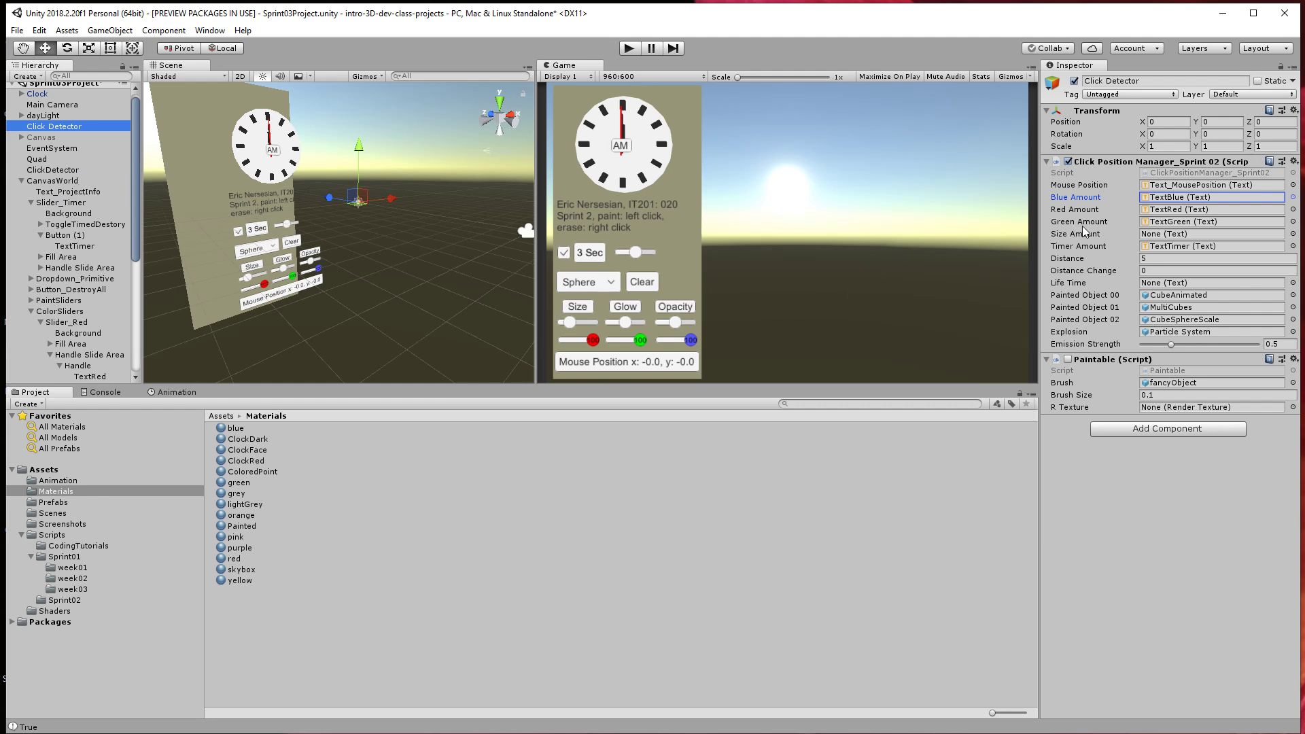
{"action": "scroll", "coordinate": [95, 305], "scroll_direction": "down", "scroll_amount": 3}
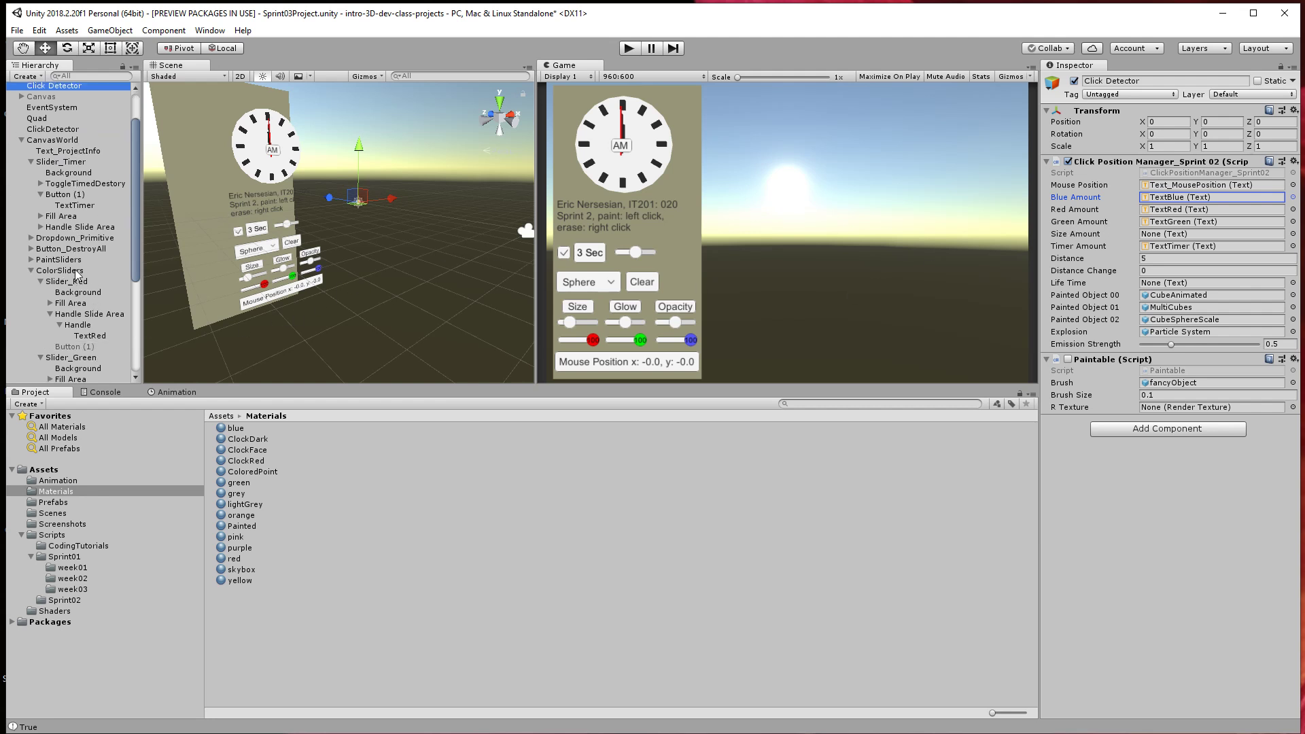
{"action": "left_click_drag", "start_coordinate": [90, 335], "coordinate": [1179, 212]}
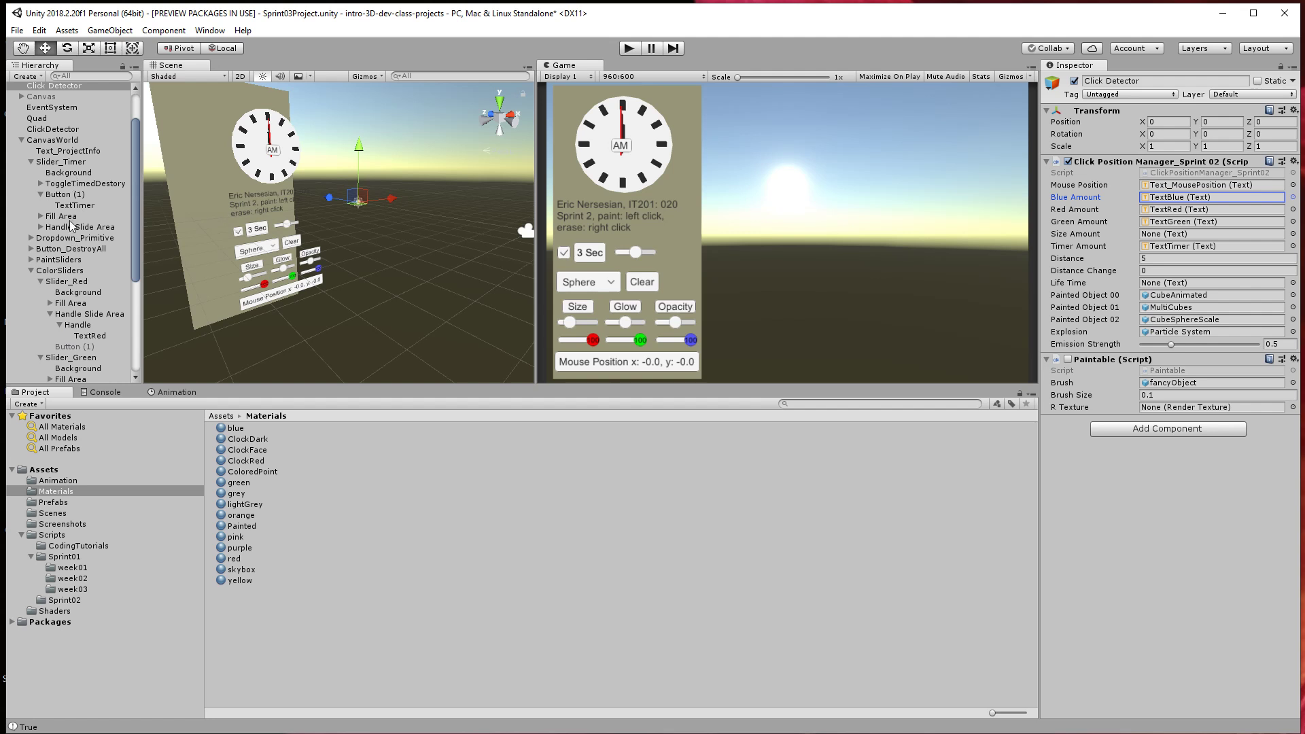
{"action": "scroll", "coordinate": [63, 332], "scroll_direction": "down", "scroll_amount": 4}
{"action": "left_click_drag", "start_coordinate": [94, 331], "coordinate": [1188, 228]}
Assign TextBlue to Blue Amount and Text_MousePosition to Mouse Position in the same Click Position Manager script.
{"action": "scroll", "coordinate": [121, 340], "scroll_direction": "down", "scroll_amount": 4}
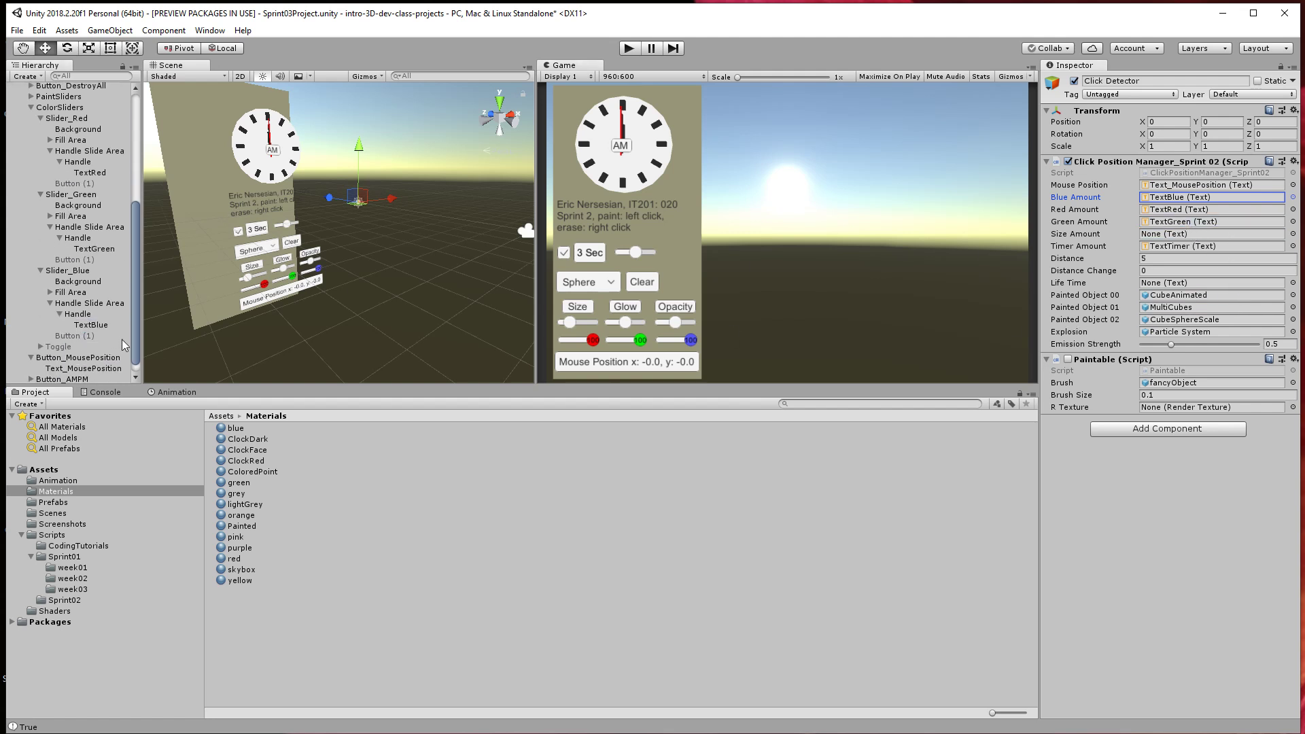
{"action": "left_click_drag", "start_coordinate": [104, 325], "coordinate": [1188, 196]}
{"action": "scroll", "coordinate": [69, 290], "scroll_direction": "down", "scroll_amount": 1}
{"action": "left_click_drag", "start_coordinate": [86, 357], "coordinate": [1185, 185]}
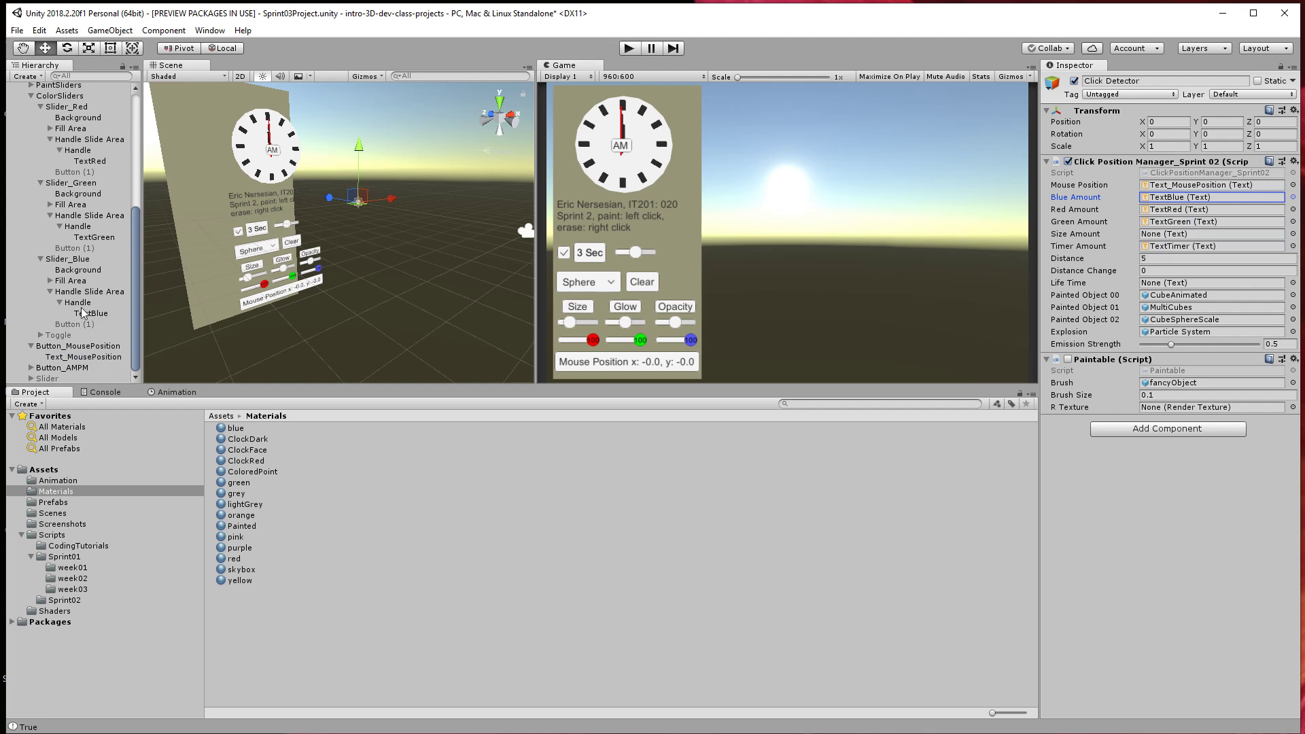
{"action": "scroll", "coordinate": [80, 308], "scroll_direction": "up", "scroll_amount": 6}
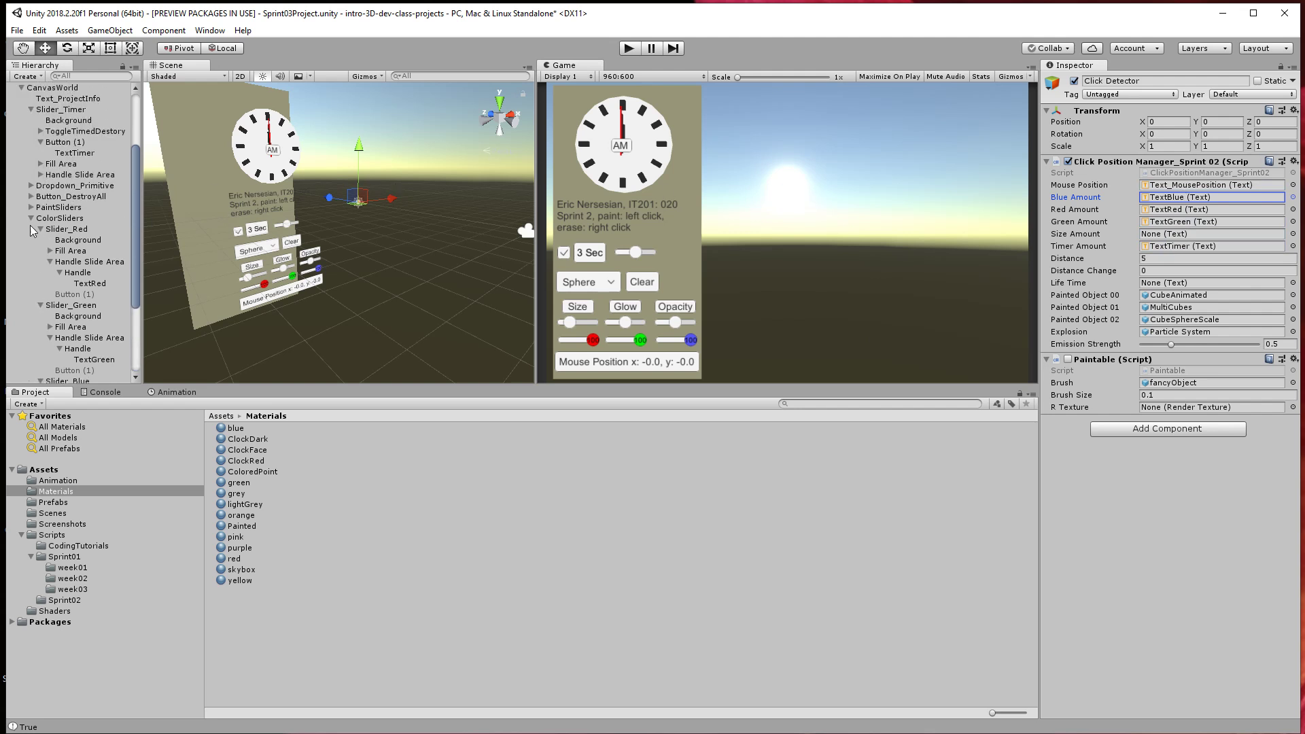
Inspect the Text object under Button (1) of Slider_Size in CanvasWorld's PaintSliders group, and collapse Slider_Size.
{"action": "left_click", "coordinate": [31, 218]}
{"action": "left_click", "coordinate": [31, 306]}
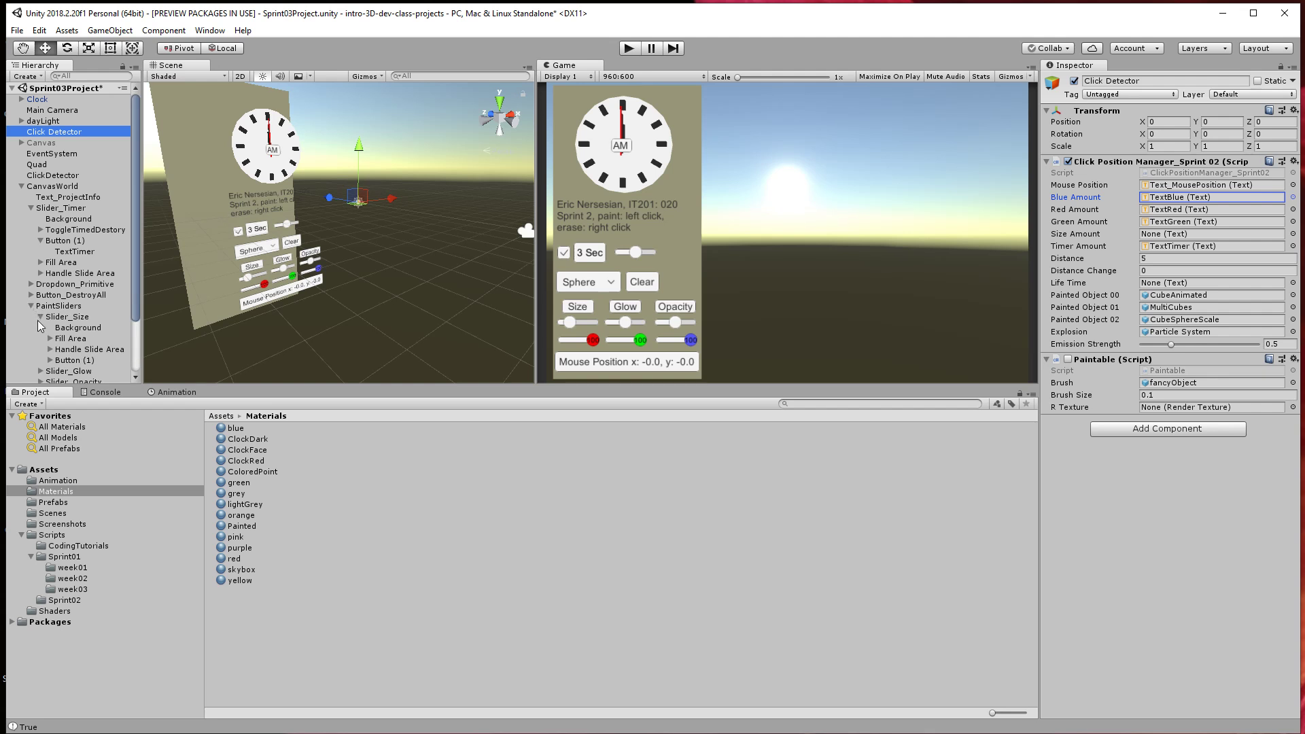
{"action": "left_click", "coordinate": [50, 360]}
{"action": "scroll", "coordinate": [83, 338], "scroll_direction": "down", "scroll_amount": 3}
{"action": "left_click", "coordinate": [74, 331]}
{"action": "mouse_move", "coordinate": [75, 331]}
{"action": "left_mouse_down"}
{"action": "mouse_move", "coordinate": [1020, 304]}
{"action": "mouse_move", "coordinate": [1127, 296]}
{"action": "mouse_move", "coordinate": [1199, 248]}
{"action": "mouse_move", "coordinate": [114, 346]}
{"action": "mouse_move", "coordinate": [85, 335]}
{"action": "left_mouse_up"}
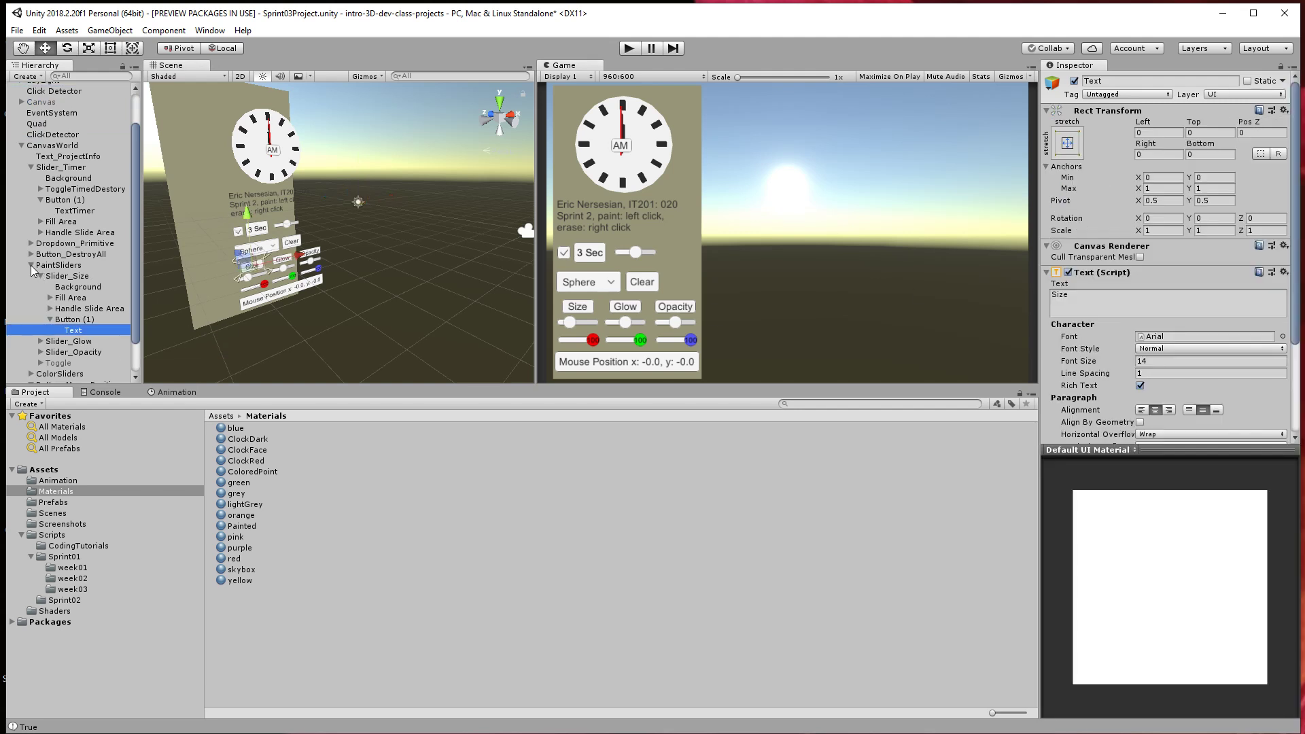
{"action": "left_click", "coordinate": [40, 275]}
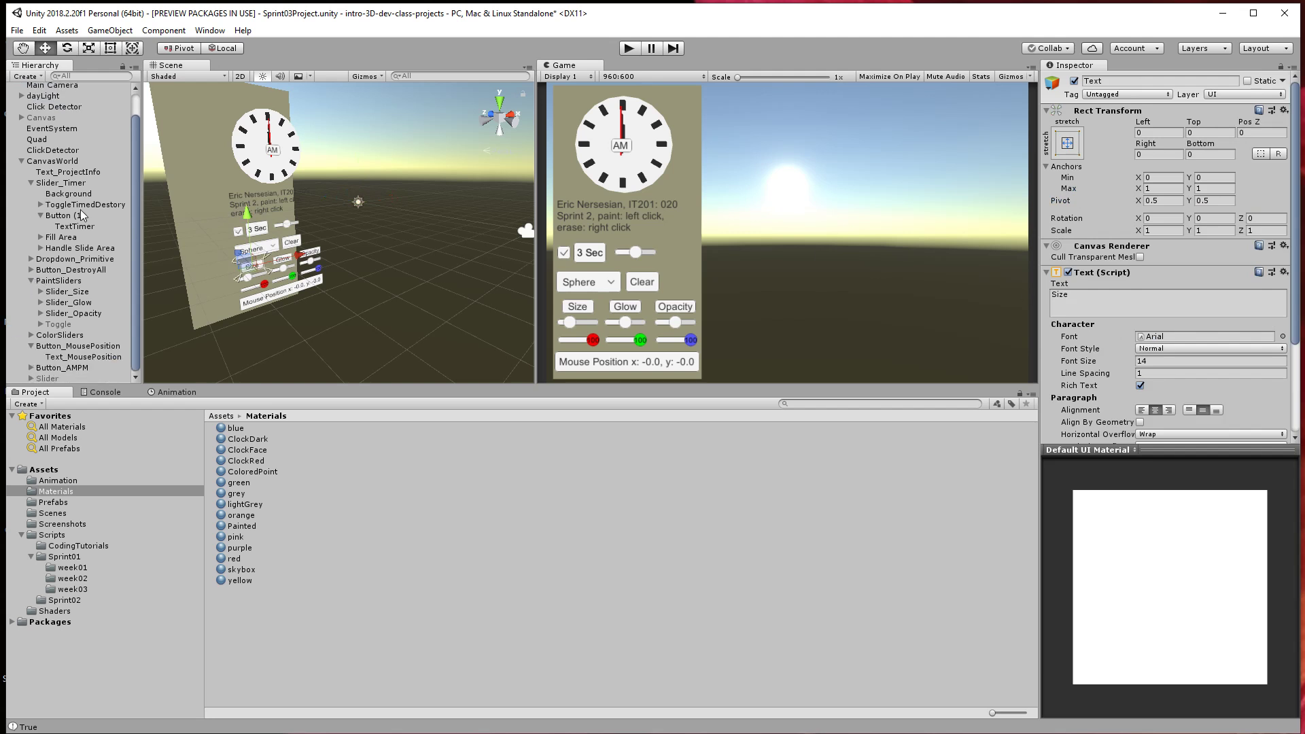
Assign CanvasWorld's TextTimer to Timer Amount in Click Detector's Click Position Manager script, and collapse the CanvasWorld hierarchy.
{"action": "left_click", "coordinate": [57, 107]}
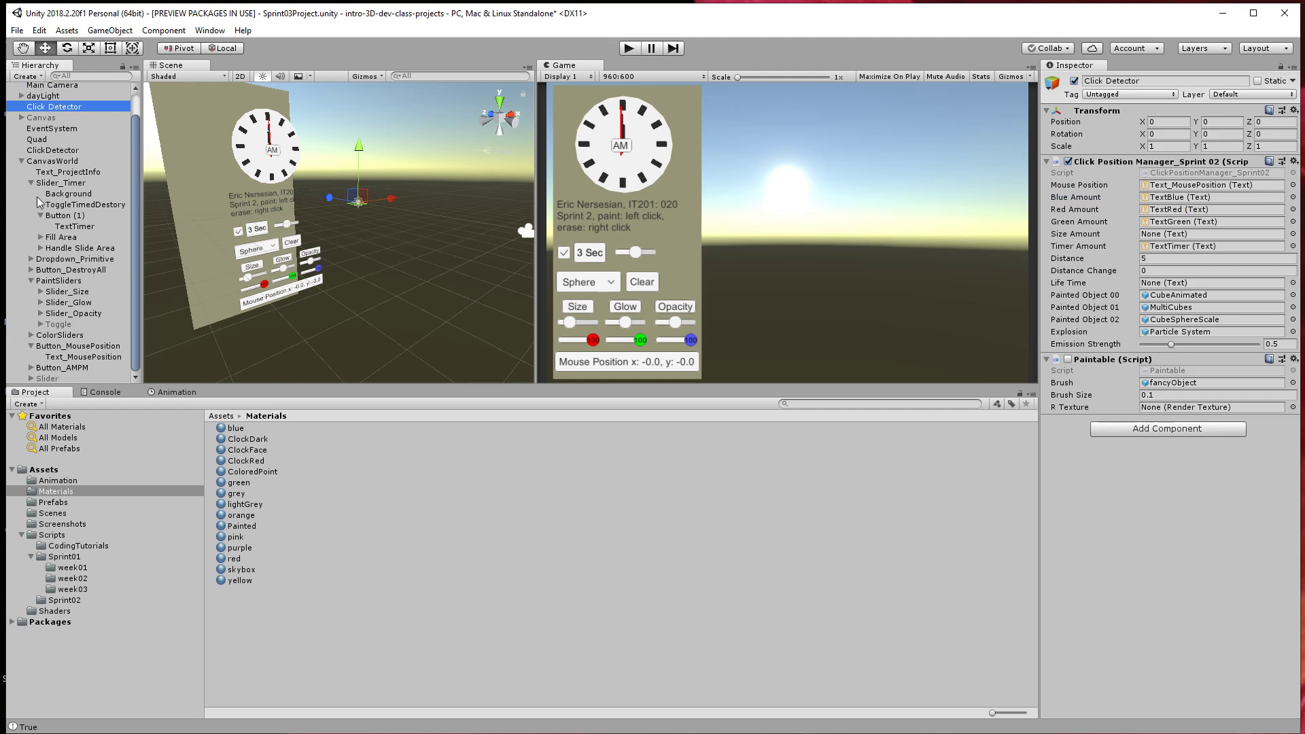
{"action": "left_click", "coordinate": [41, 248]}
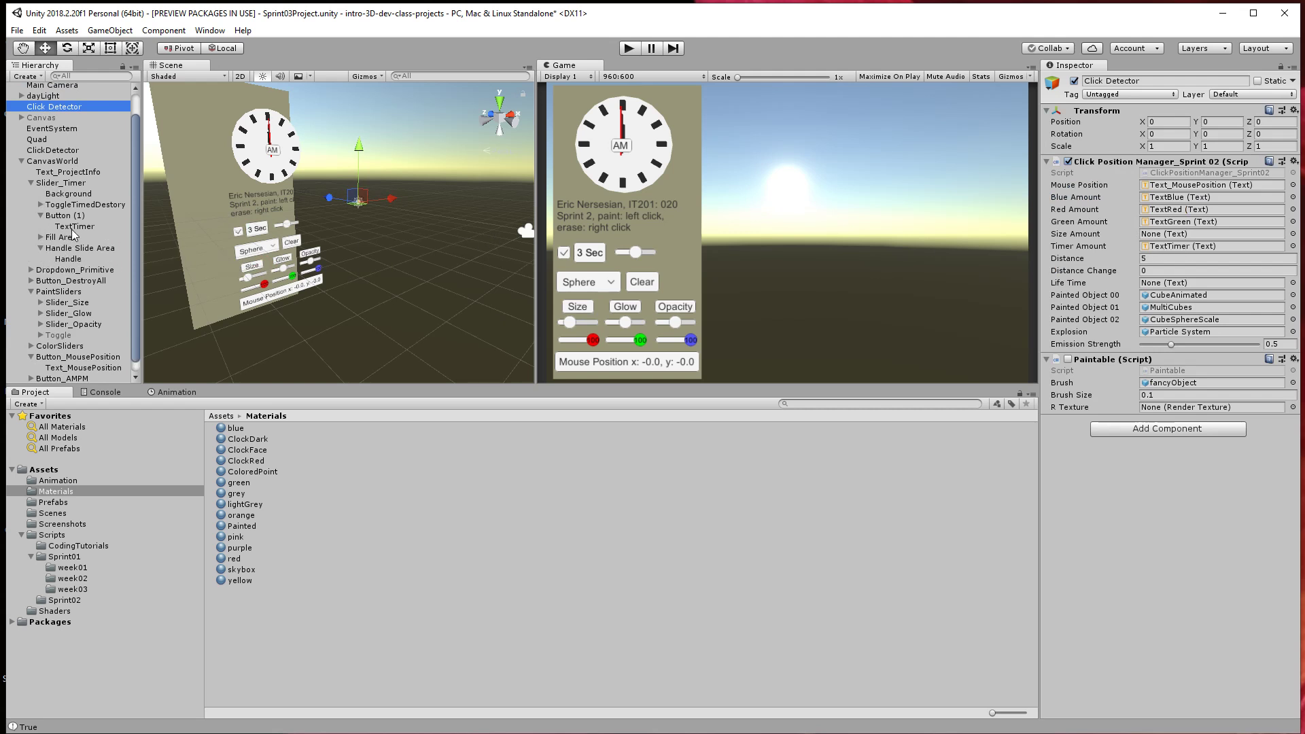
{"action": "left_click_drag", "start_coordinate": [72, 229], "coordinate": [1168, 247]}
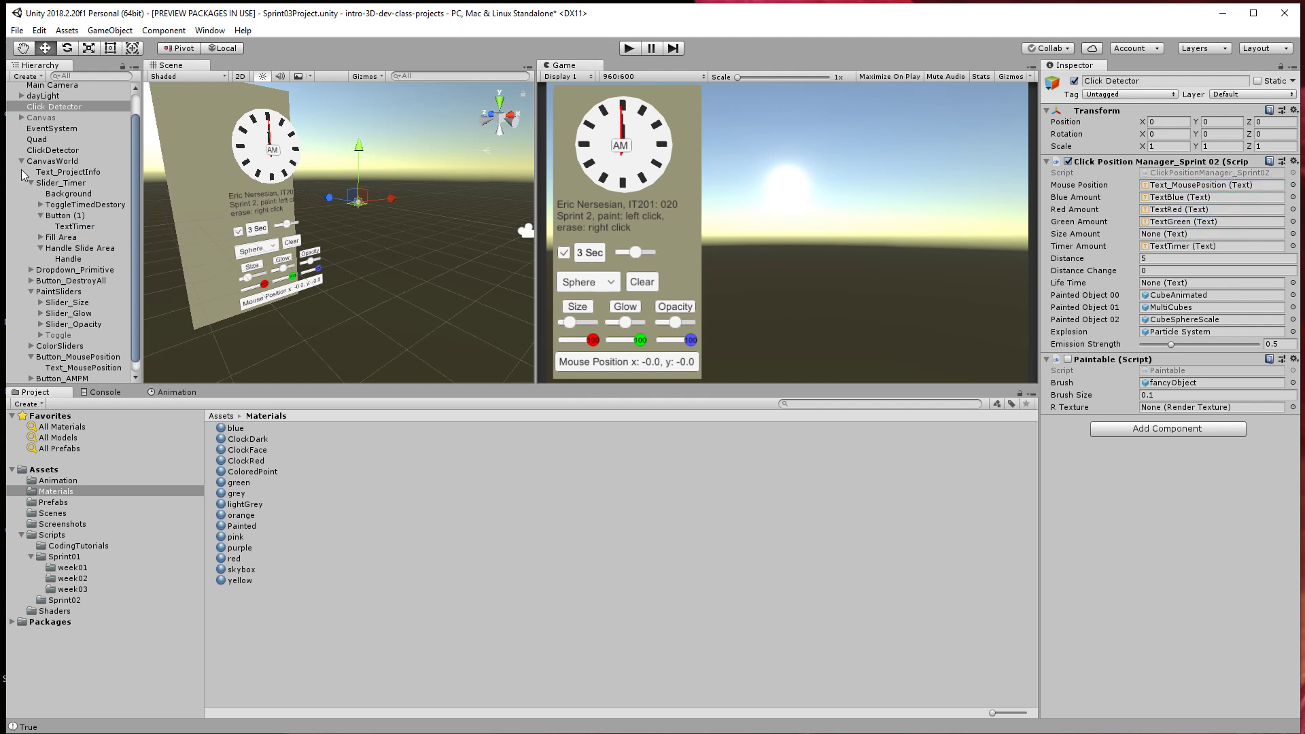
{"action": "left_click", "coordinate": [32, 184]}
{"action": "left_click", "coordinate": [31, 241]}
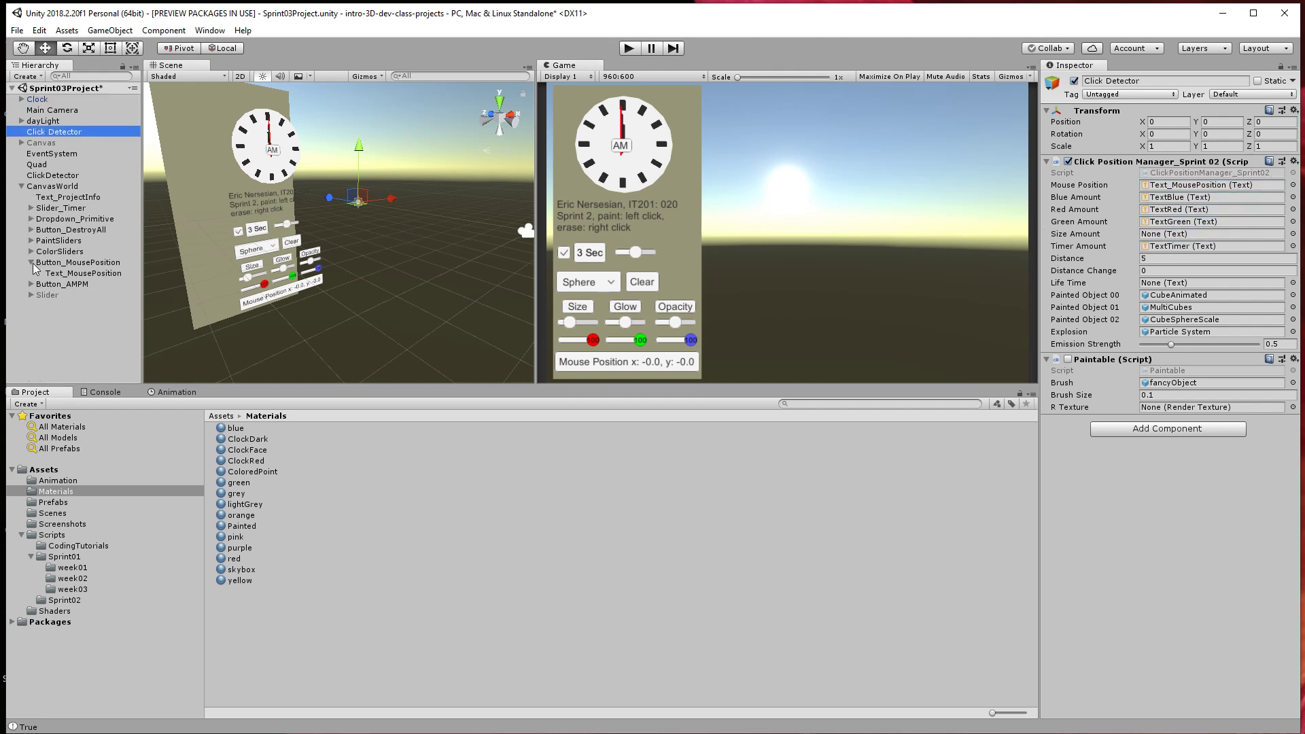
{"action": "left_click", "coordinate": [31, 262]}
{"action": "left_click", "coordinate": [22, 186]}
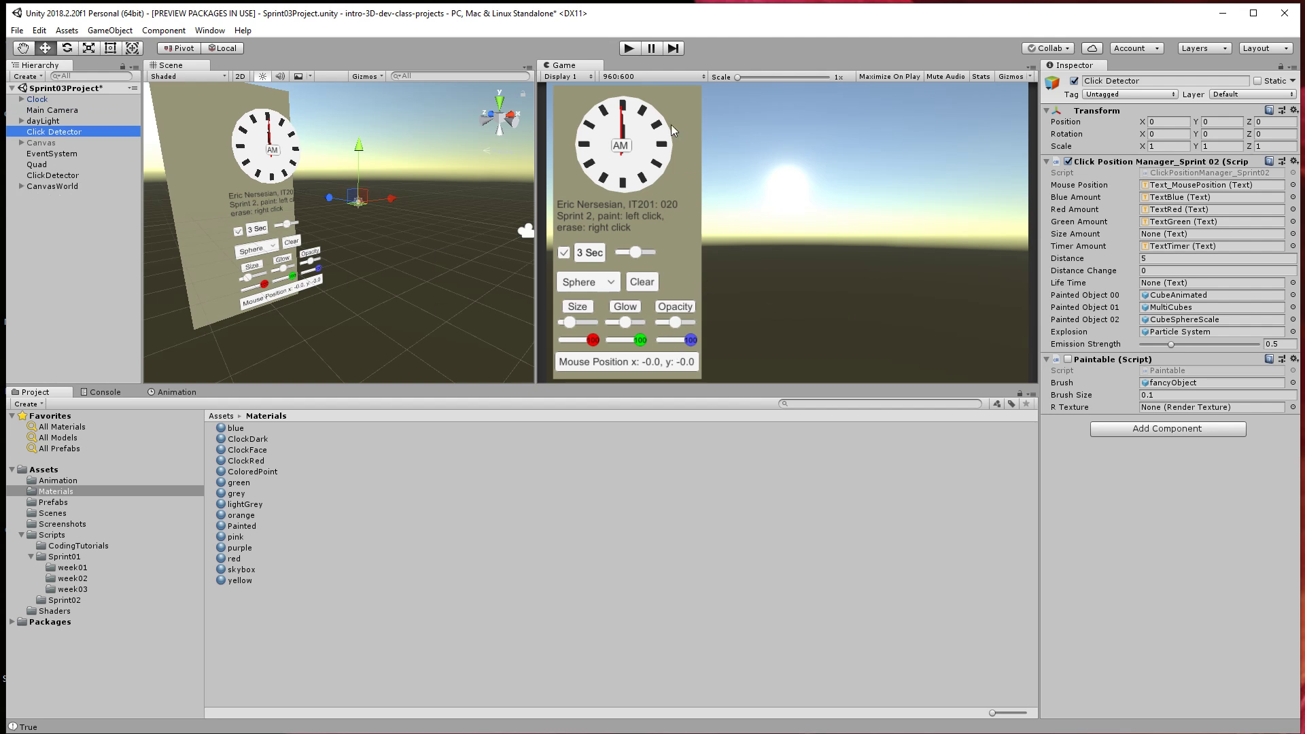
Run the scene in play mode and paint two test strokes beside the world-space canvas.
{"action": "left_click", "coordinate": [628, 48]}
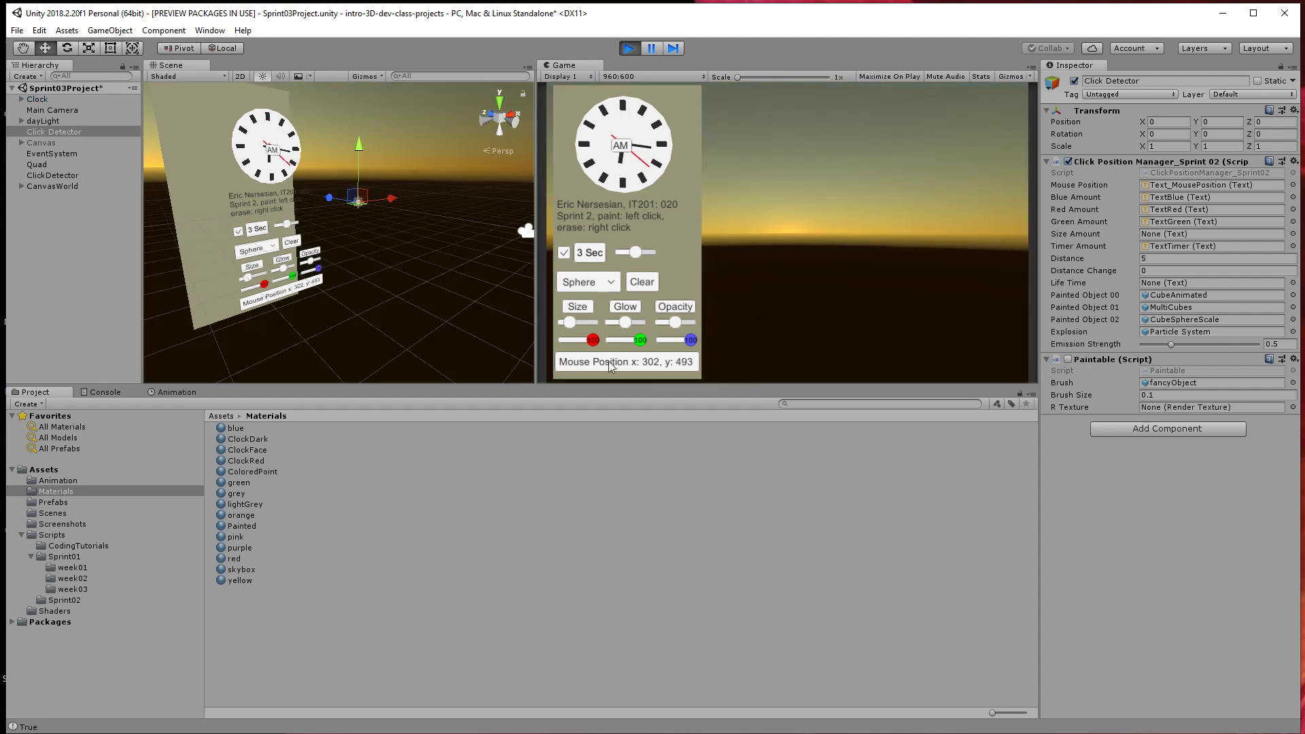
{"action": "left_click_drag", "start_coordinate": [883, 145], "coordinate": [815, 263]}
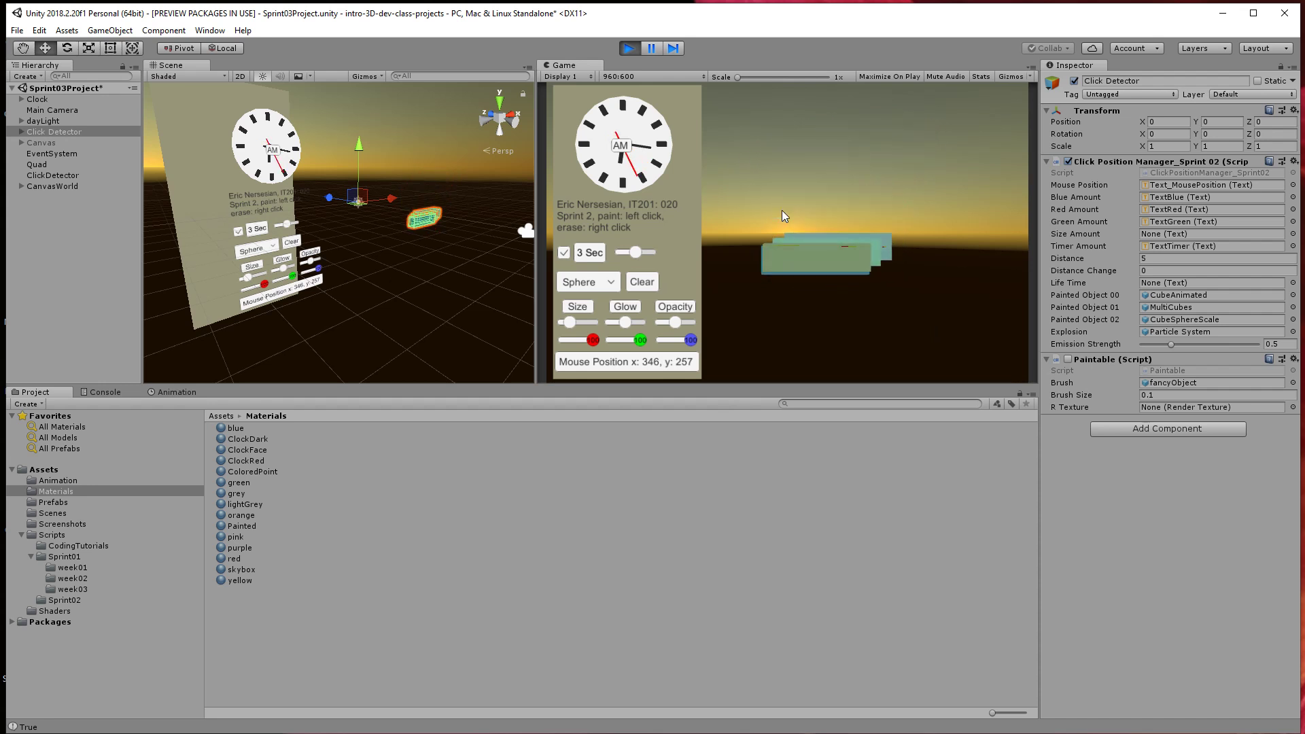
{"action": "left_click_drag", "start_coordinate": [817, 136], "coordinate": [863, 309]}
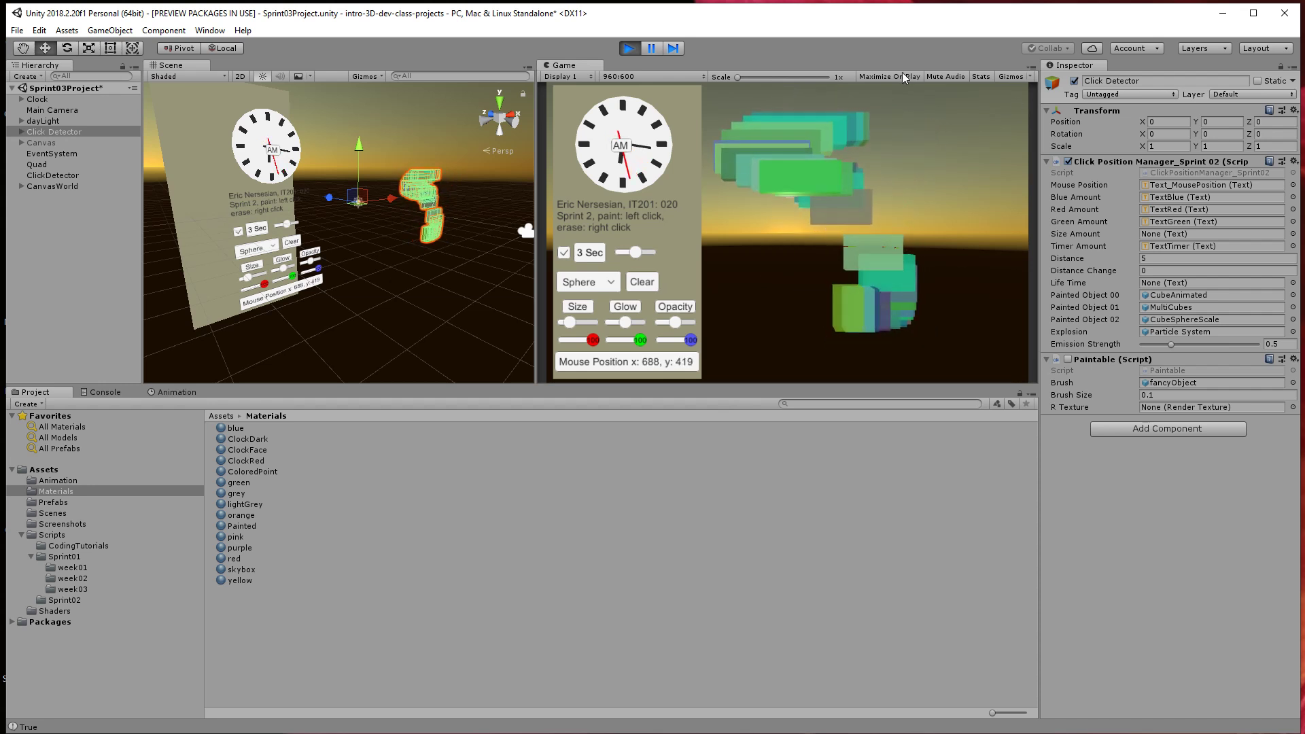
Test the canvas sliders by setting the timer to 1 Sec and red to 0, and paint a stroke.
{"action": "mouse_move", "coordinate": [657, 253]}
{"action": "left_mouse_down"}
{"action": "mouse_move", "coordinate": [579, 256]}
{"action": "mouse_move", "coordinate": [607, 256]}
{"action": "left_mouse_up"}
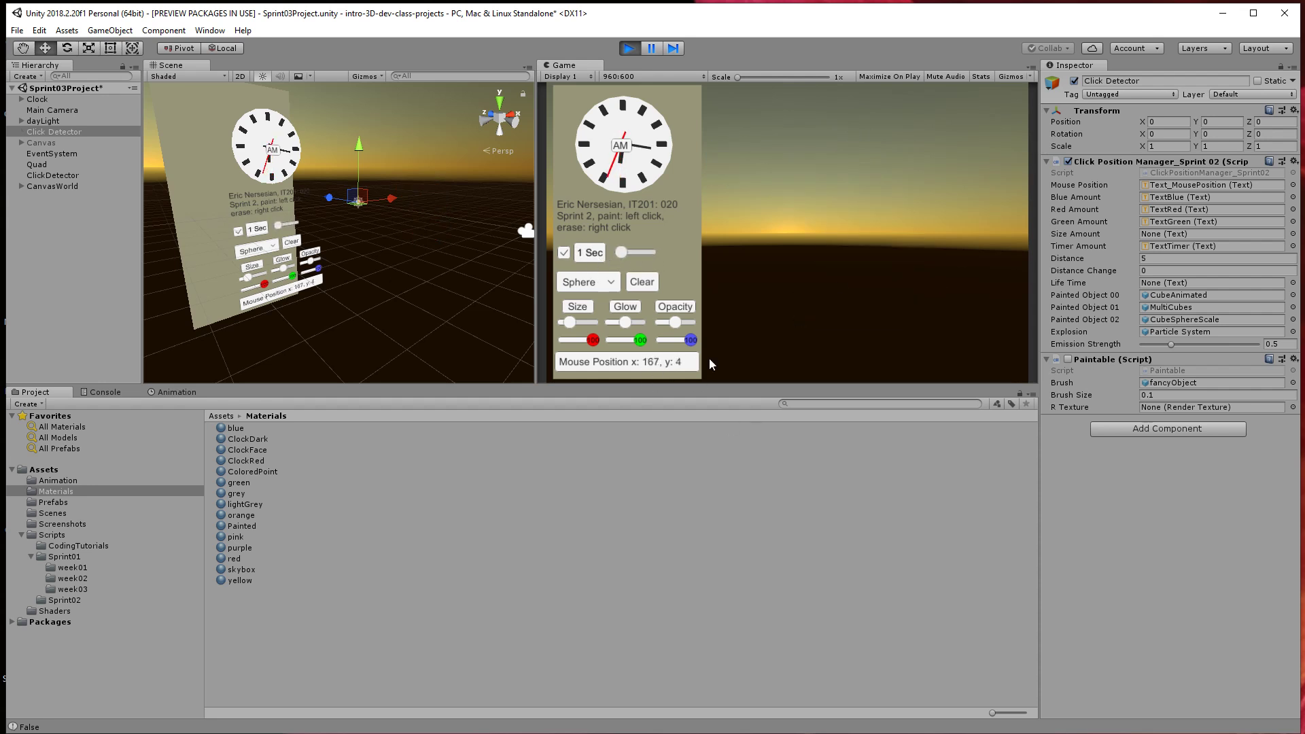
{"action": "left_click_drag", "start_coordinate": [575, 344], "coordinate": [562, 340]}
{"action": "mouse_move", "coordinate": [964, 155]}
{"action": "left_mouse_down"}
{"action": "mouse_move", "coordinate": [830, 234]}
{"action": "mouse_move", "coordinate": [802, 296]}
{"action": "left_mouse_up"}
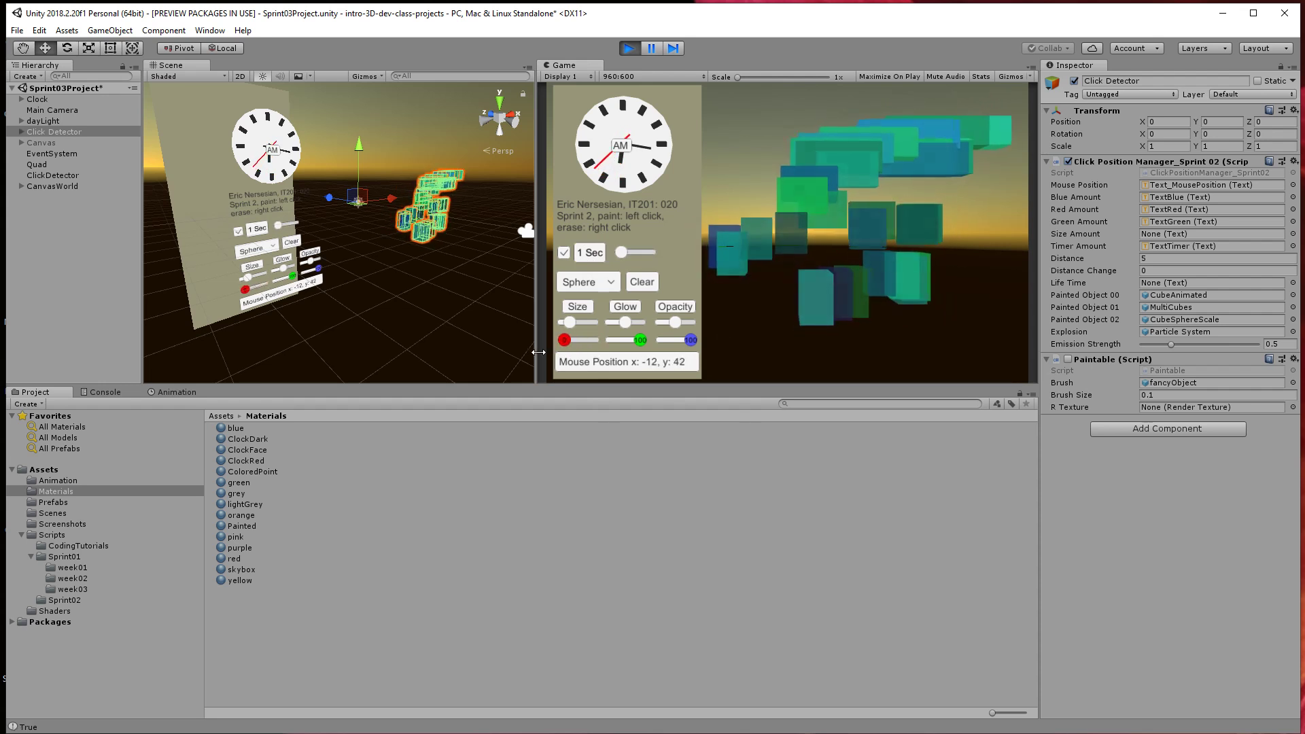
Test the color sliders with red at 100 and green and blue at 0, paint strokes, and stop play mode.
{"action": "mouse_move", "coordinate": [564, 340]}
{"action": "left_mouse_down"}
{"action": "mouse_move", "coordinate": [641, 333]}
{"action": "mouse_move", "coordinate": [609, 340]}
{"action": "left_mouse_up"}
{"action": "mouse_move", "coordinate": [846, 163]}
{"action": "left_mouse_down"}
{"action": "mouse_move", "coordinate": [833, 237]}
{"action": "mouse_move", "coordinate": [843, 279]}
{"action": "left_mouse_up"}
{"action": "left_click_drag", "start_coordinate": [685, 339], "coordinate": [654, 346]}
{"action": "left_click_drag", "start_coordinate": [805, 145], "coordinate": [857, 296]}
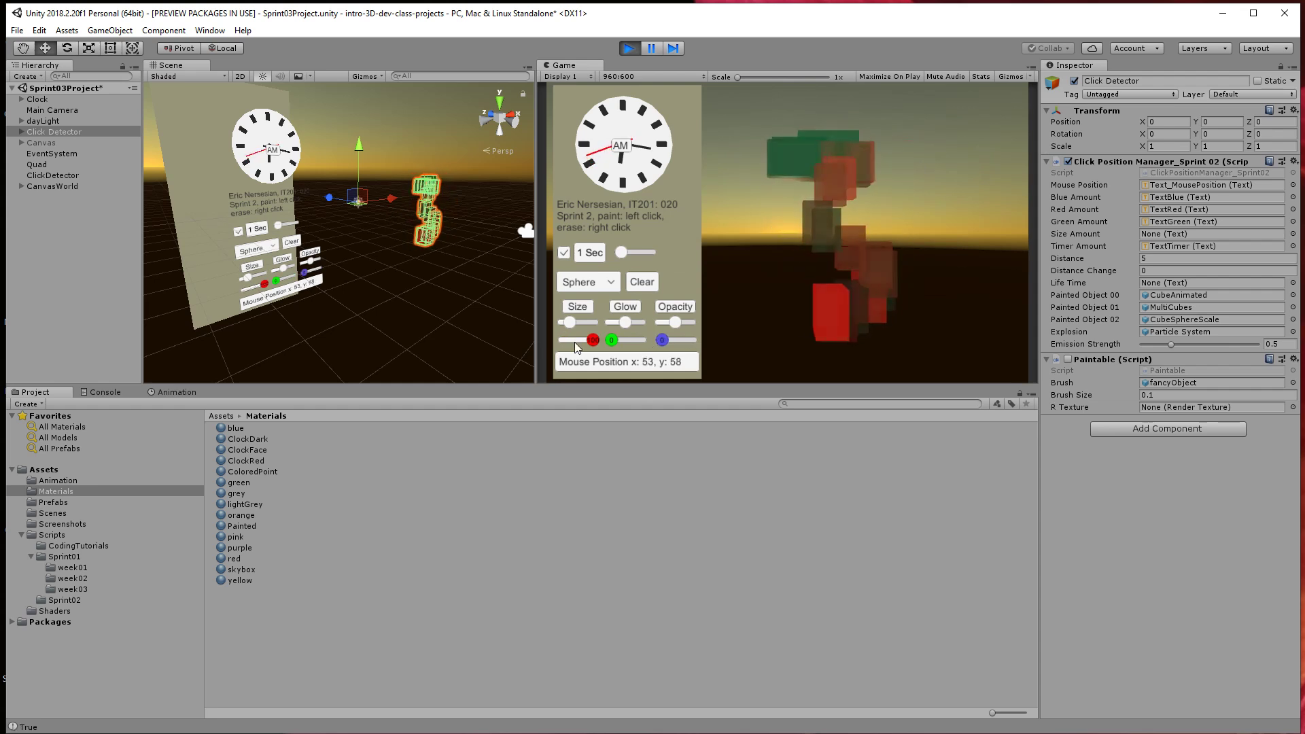
{"action": "left_click", "coordinate": [629, 48]}
Select CanvasWorld and resize the Game view several times to check how the canvas scales at the 960:600 aspect ratio.
{"action": "left_click", "coordinate": [60, 185]}
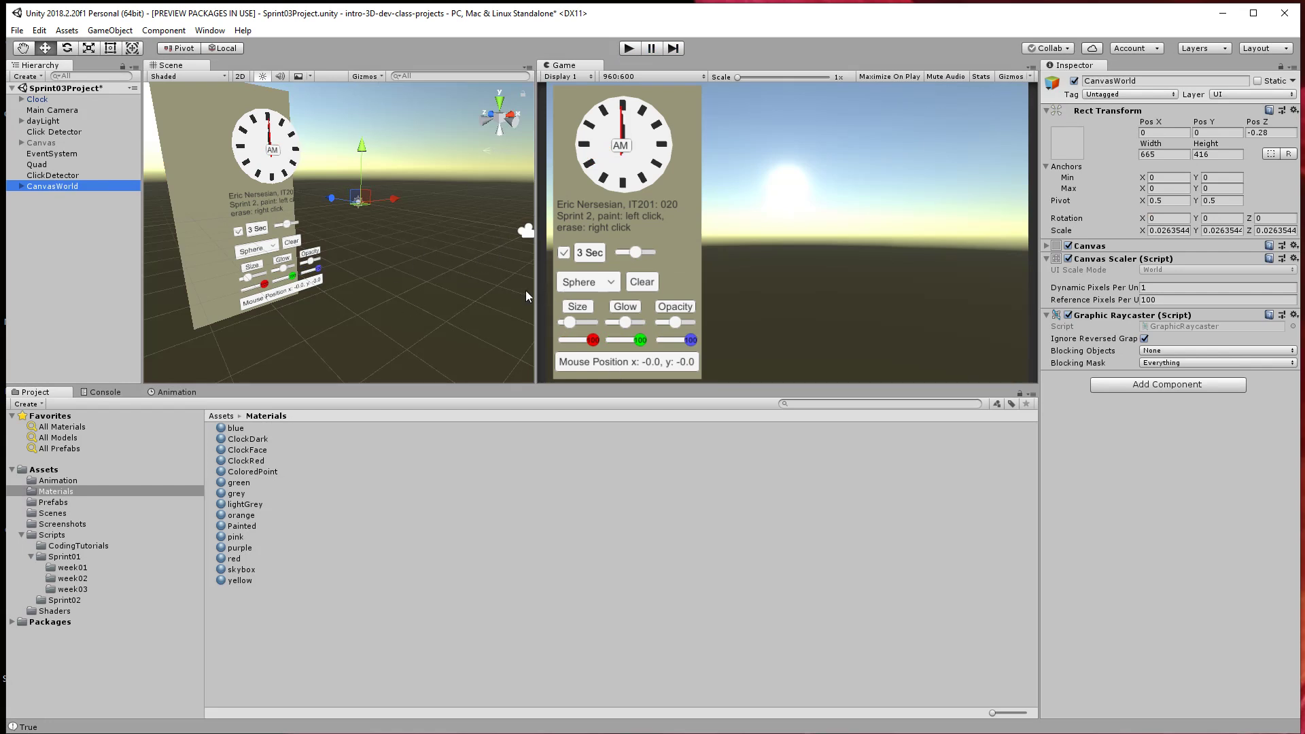
{"action": "left_click_drag", "start_coordinate": [536, 291], "coordinate": [504, 211]}
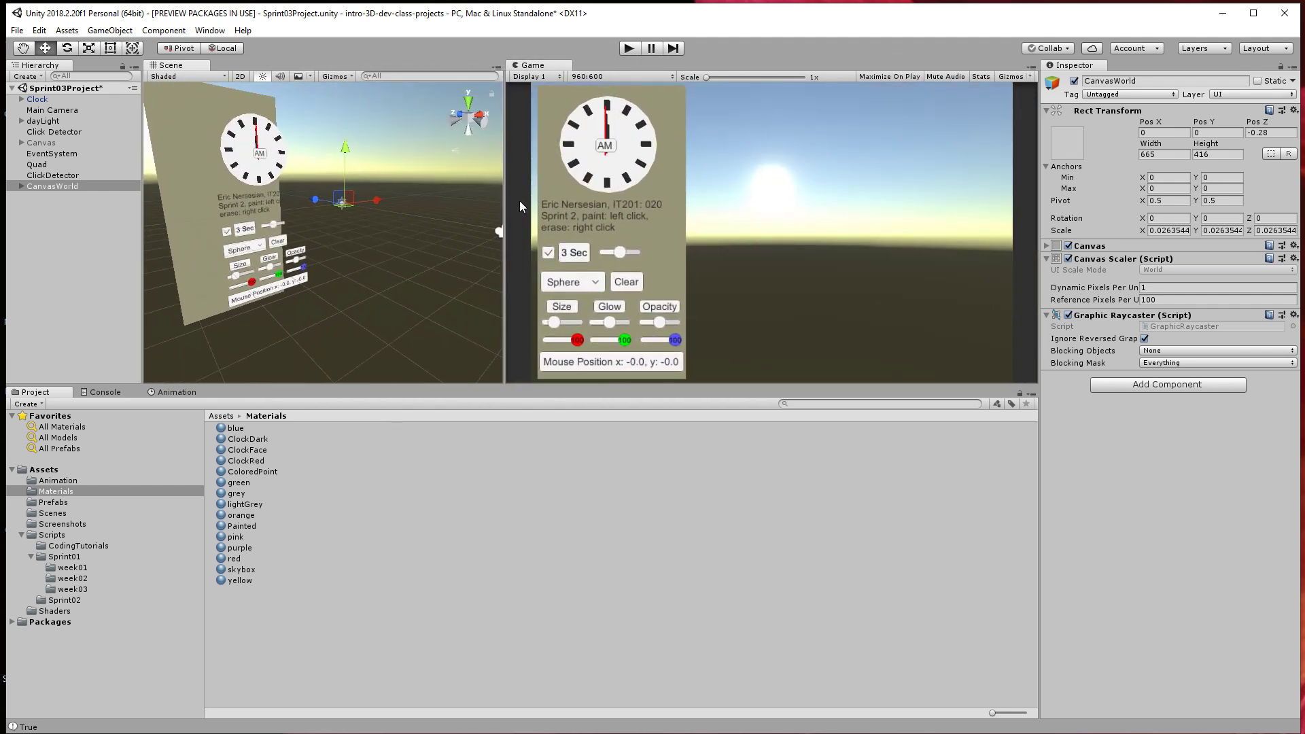
{"action": "left_click", "coordinate": [592, 76]}
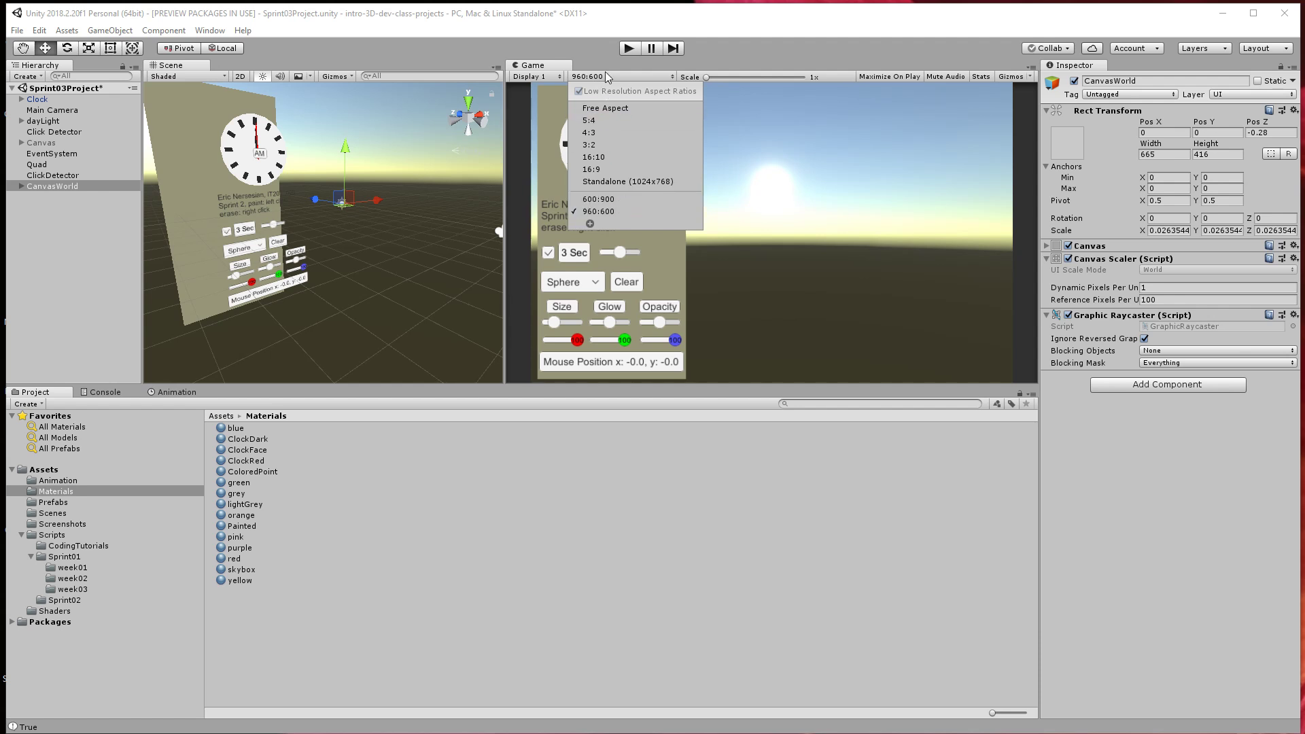
{"action": "left_click", "coordinate": [520, 104]}
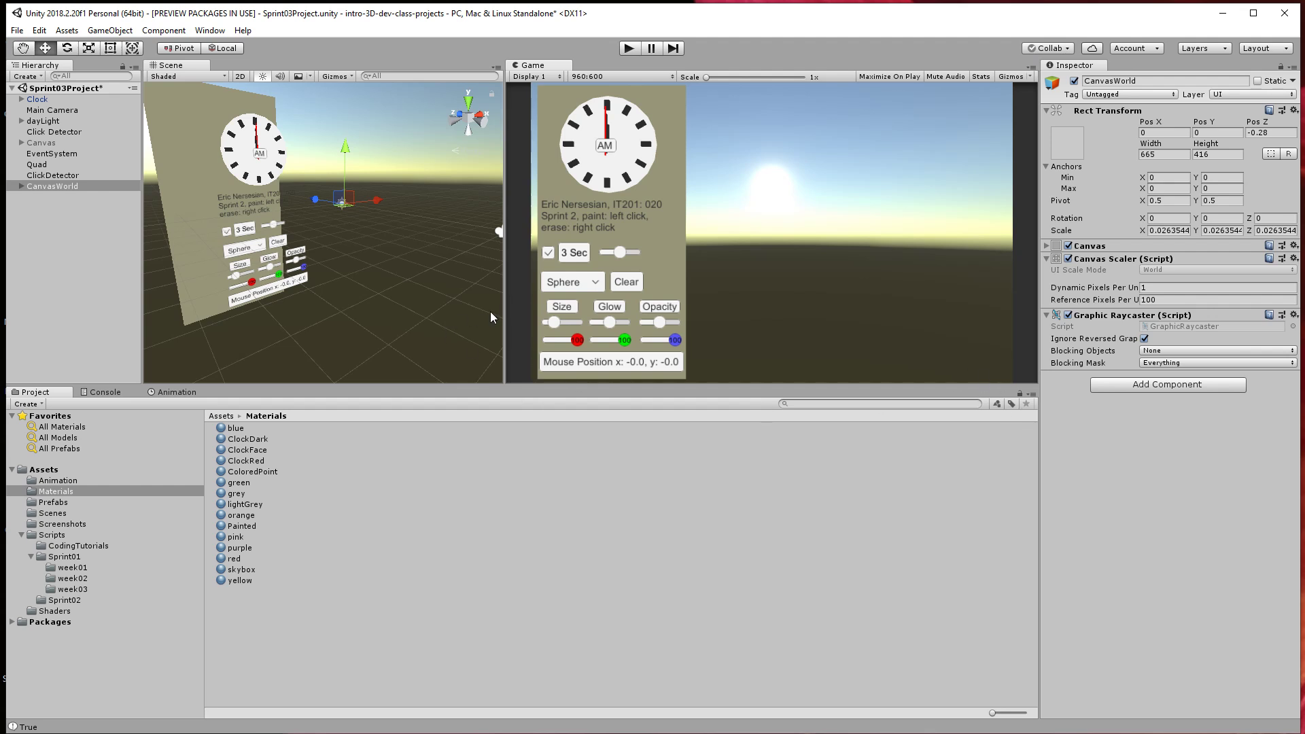
{"action": "left_click_drag", "start_coordinate": [504, 311], "coordinate": [670, 292]}
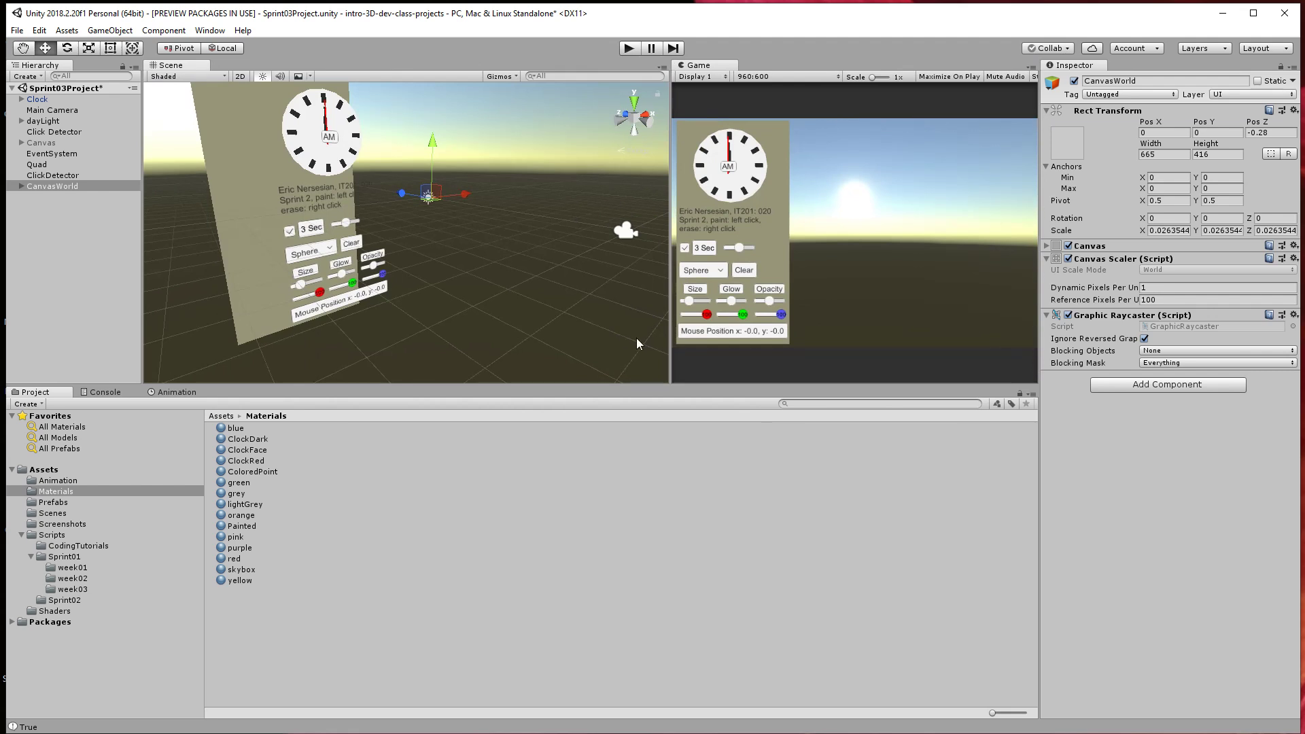
{"action": "left_click_drag", "start_coordinate": [668, 352], "coordinate": [500, 342]}
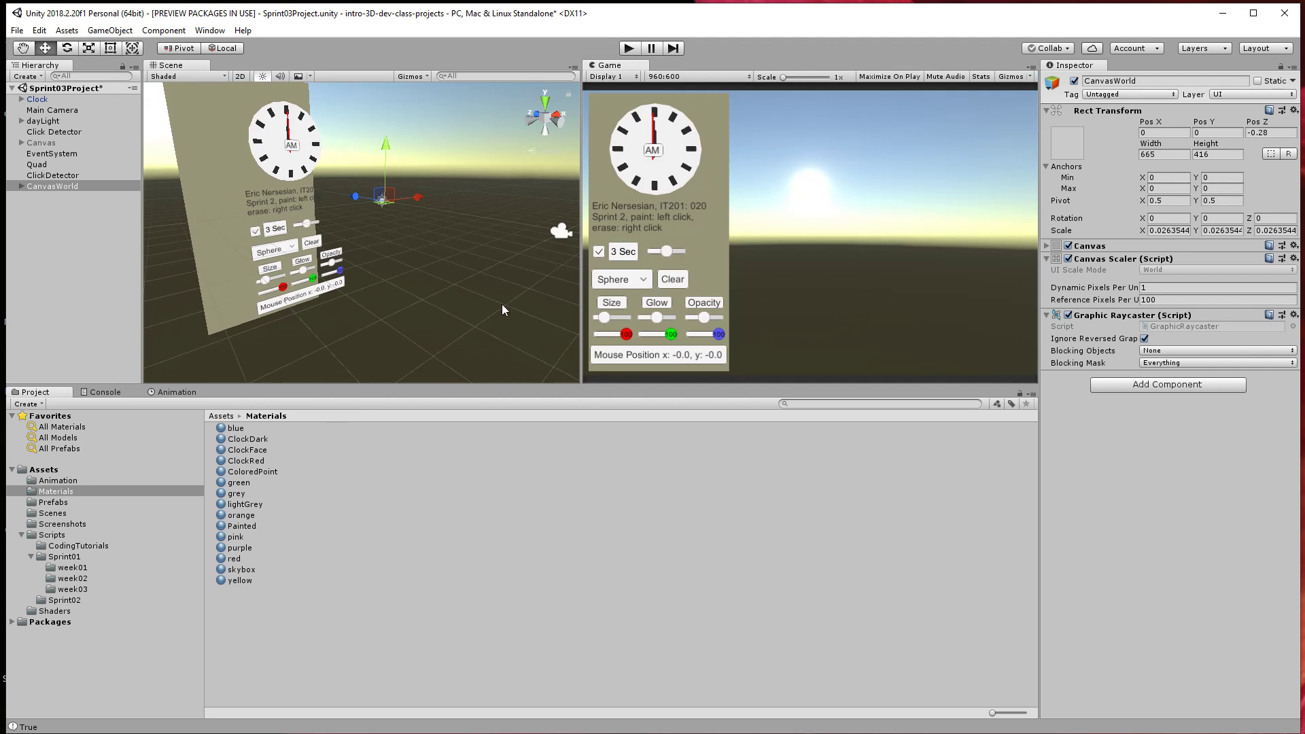
{"action": "left_click_drag", "start_coordinate": [586, 314], "coordinate": [606, 293]}
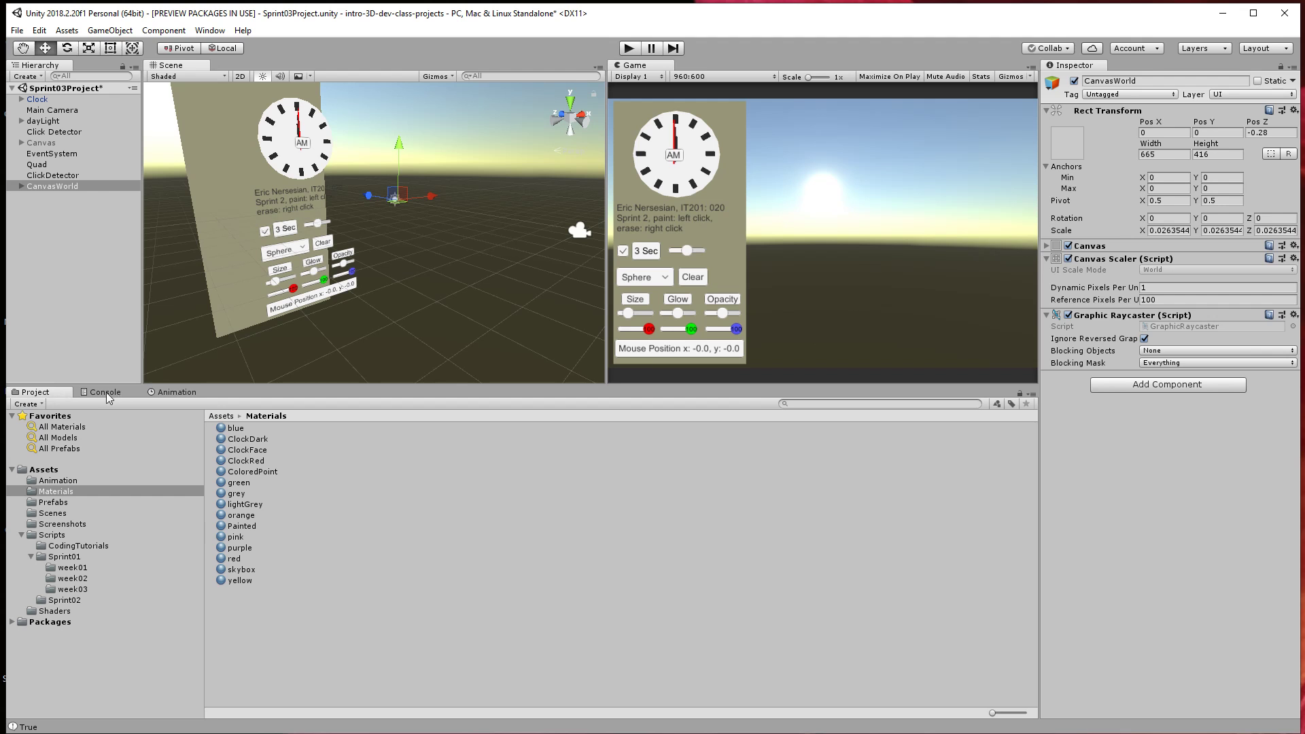
View the Clock prefab in the Prefabs folder, and test the scene in play mode by painting a stroke.
{"action": "left_click", "coordinate": [60, 504]}
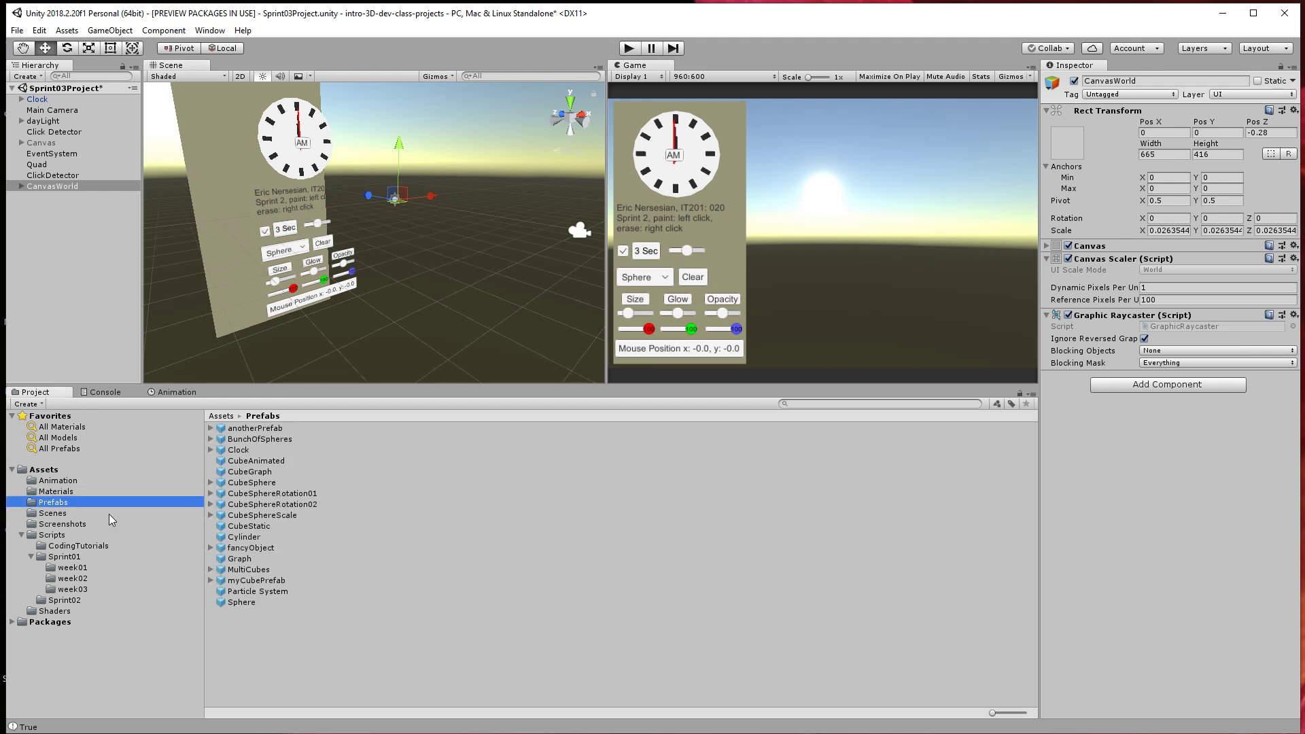
{"action": "left_click", "coordinate": [236, 450]}
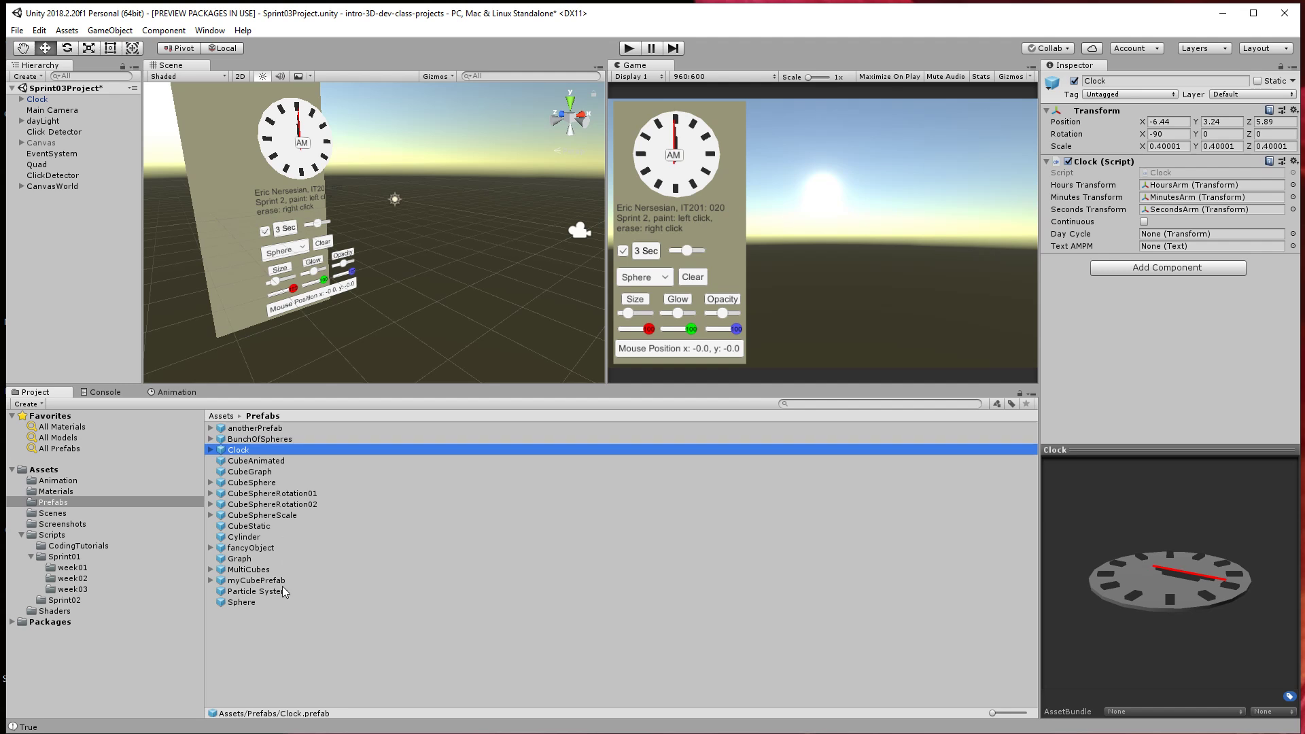
{"action": "left_click", "coordinate": [629, 48]}
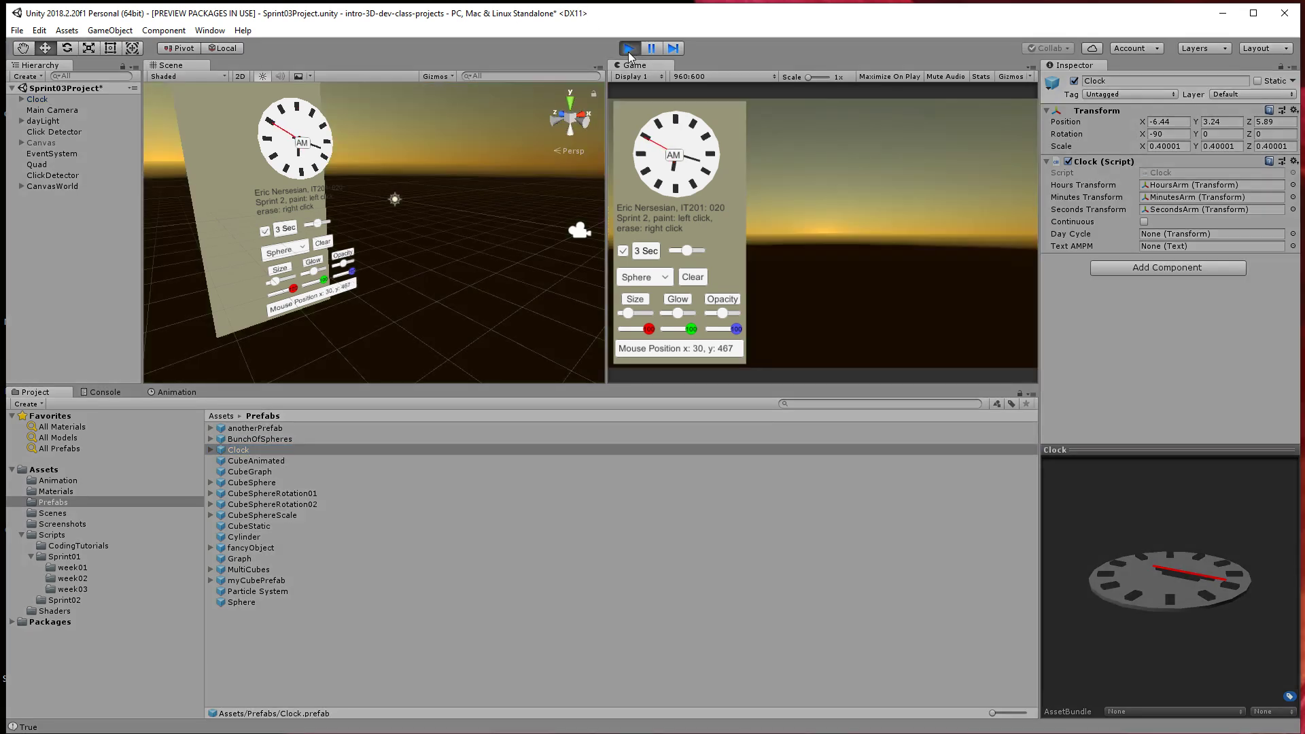
{"action": "mouse_move", "coordinate": [847, 116]}
{"action": "left_mouse_down"}
{"action": "mouse_move", "coordinate": [907, 298]}
{"action": "mouse_move", "coordinate": [831, 264]}
{"action": "mouse_move", "coordinate": [858, 279]}
{"action": "left_mouse_up"}
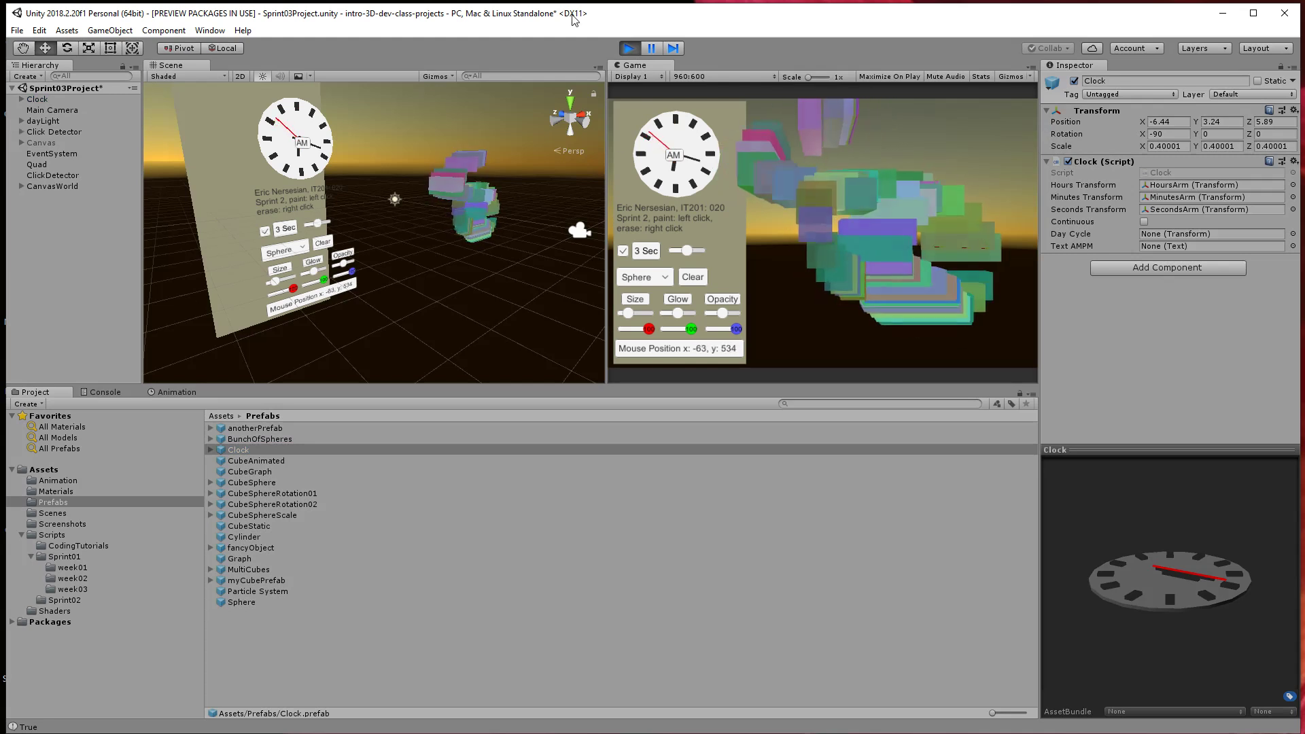
{"action": "left_click", "coordinate": [628, 51]}
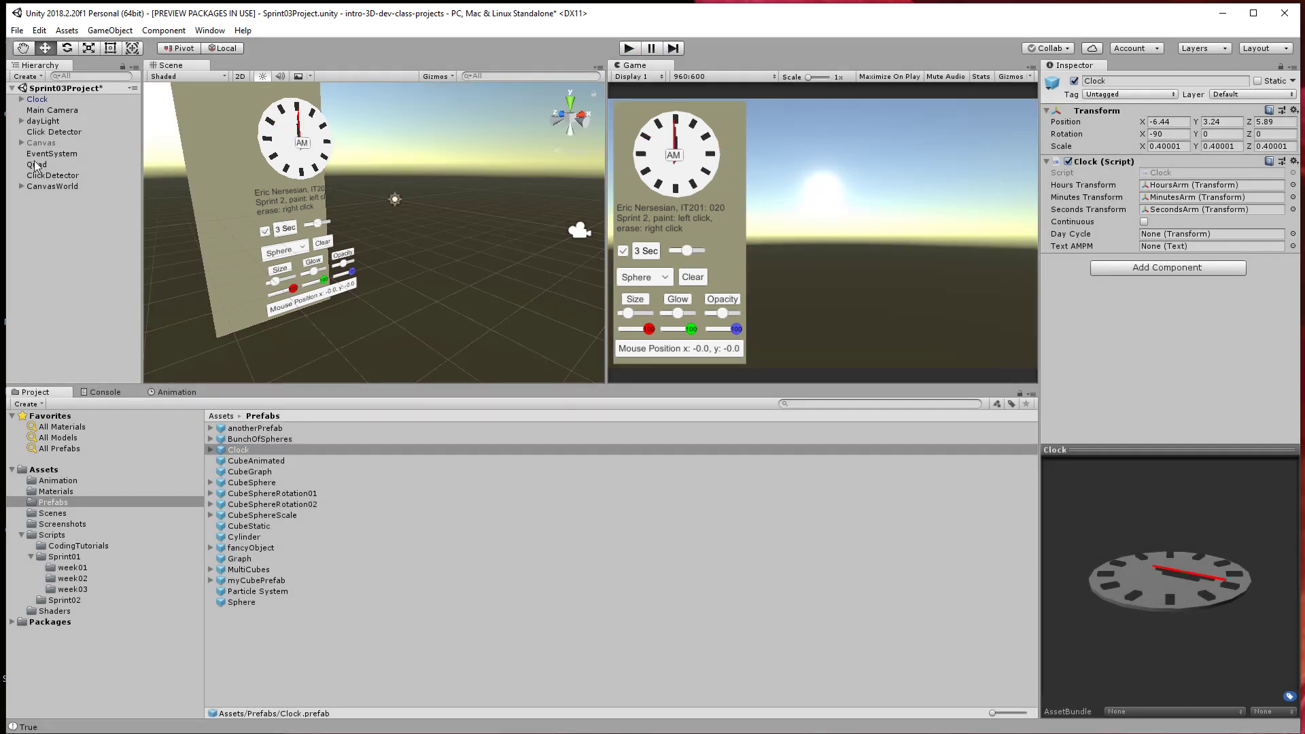
Locate the Painted Object 00 prefab, CubeAnimated, from Click Detector and place it in the scene at position 0, 0, 0.
{"action": "left_click", "coordinate": [60, 132]}
{"action": "left_click", "coordinate": [1166, 297]}
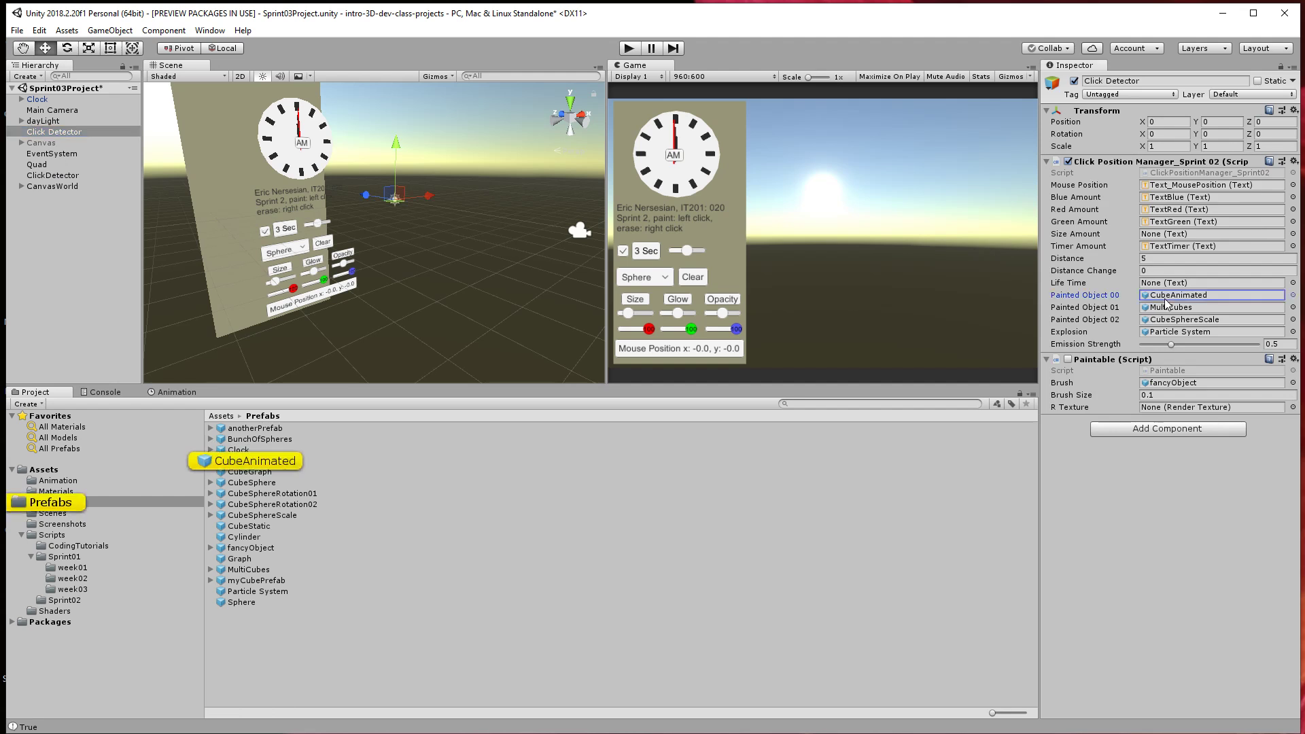
{"action": "left_click", "coordinate": [257, 462]}
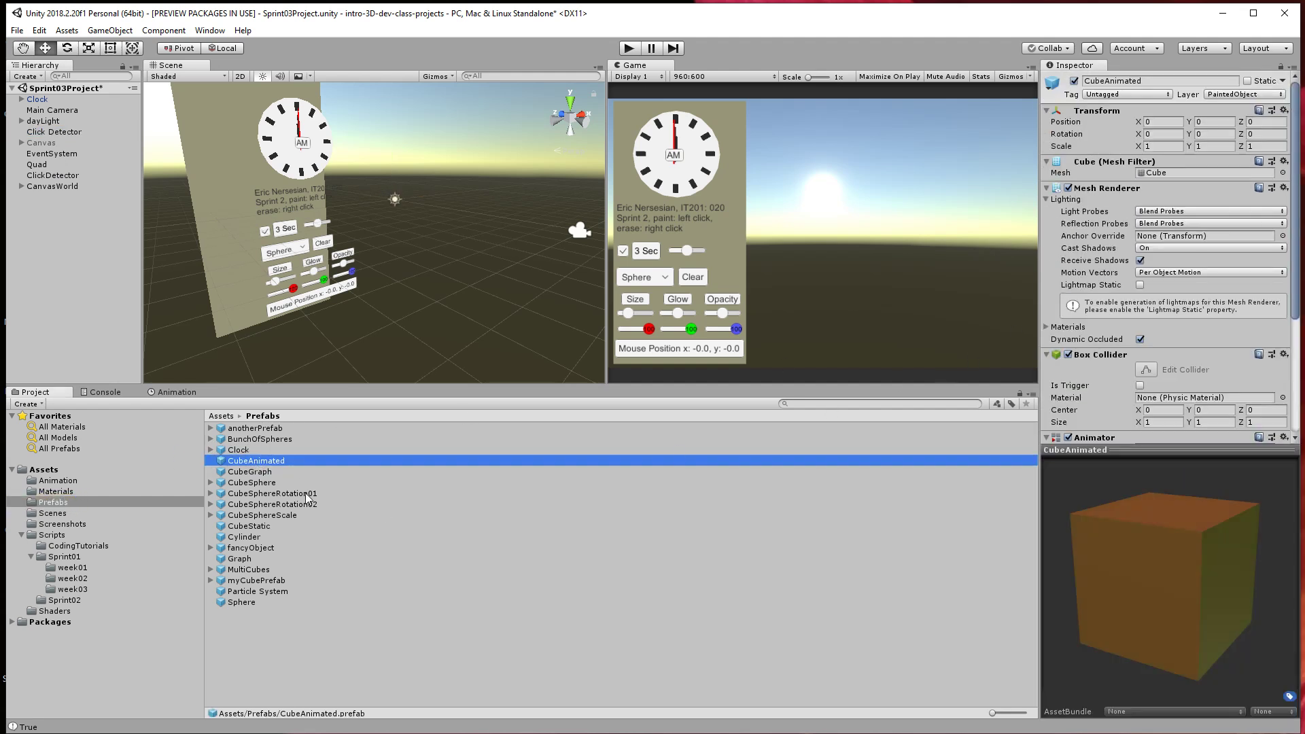
{"action": "left_click_drag", "start_coordinate": [429, 272], "coordinate": [429, 274]}
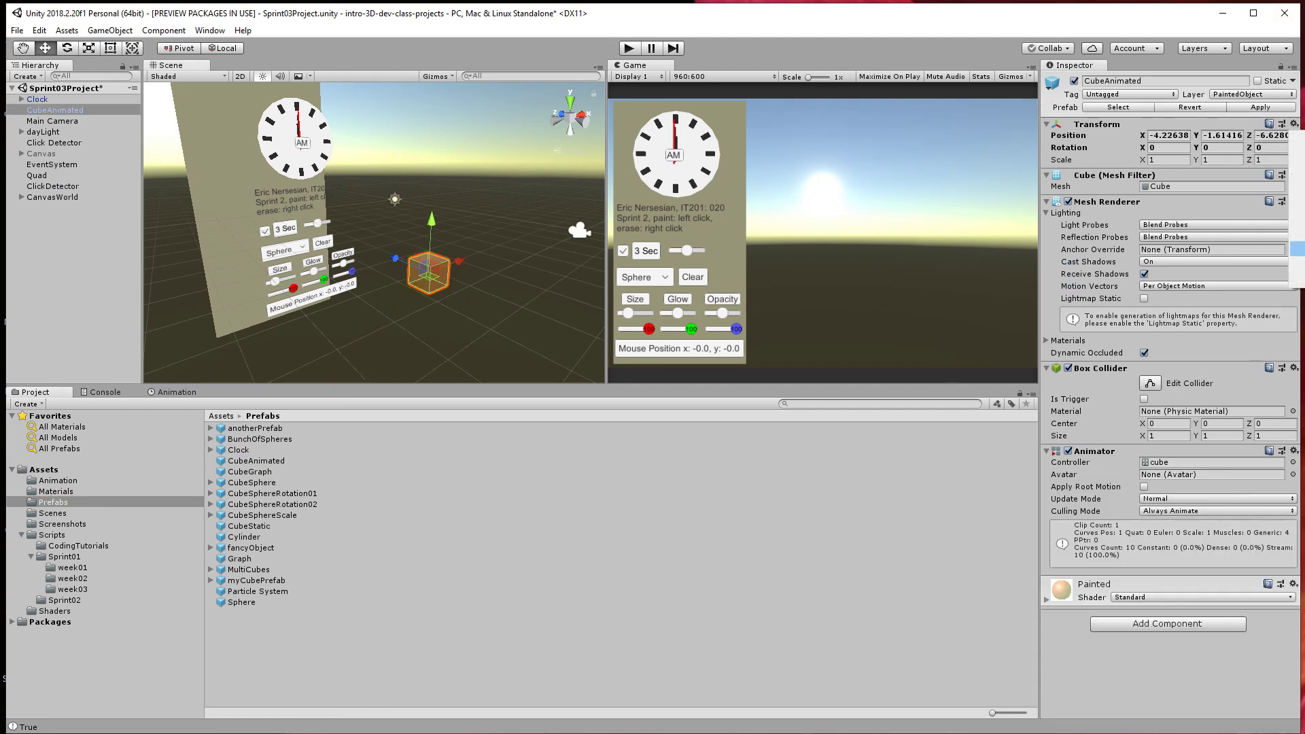
{"action": "left_click", "coordinate": [1298, 134]}
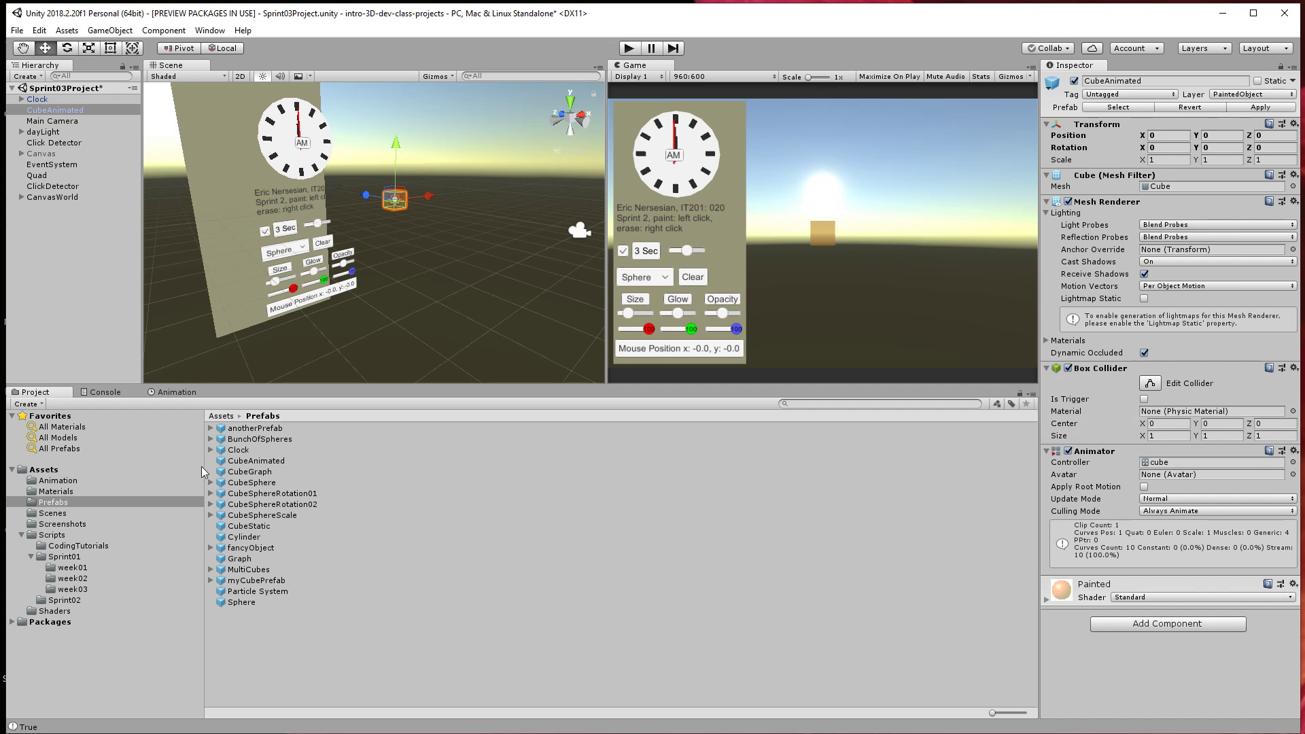
Review the controllers and clips in the Animation folder and the asset types that can be created there.
{"action": "left_click", "coordinate": [54, 482]}
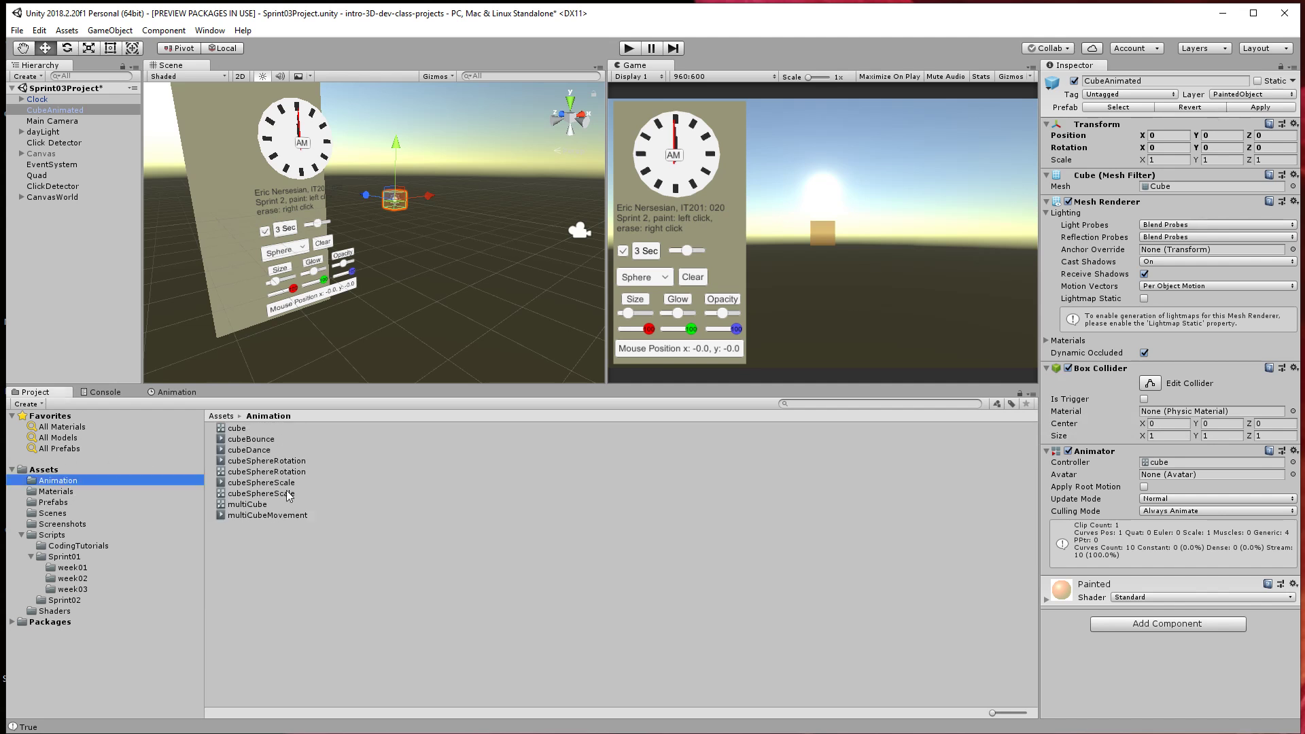
{"action": "right_click", "coordinate": [282, 561]}
{"action": "mouse_move", "coordinate": [333, 568]}
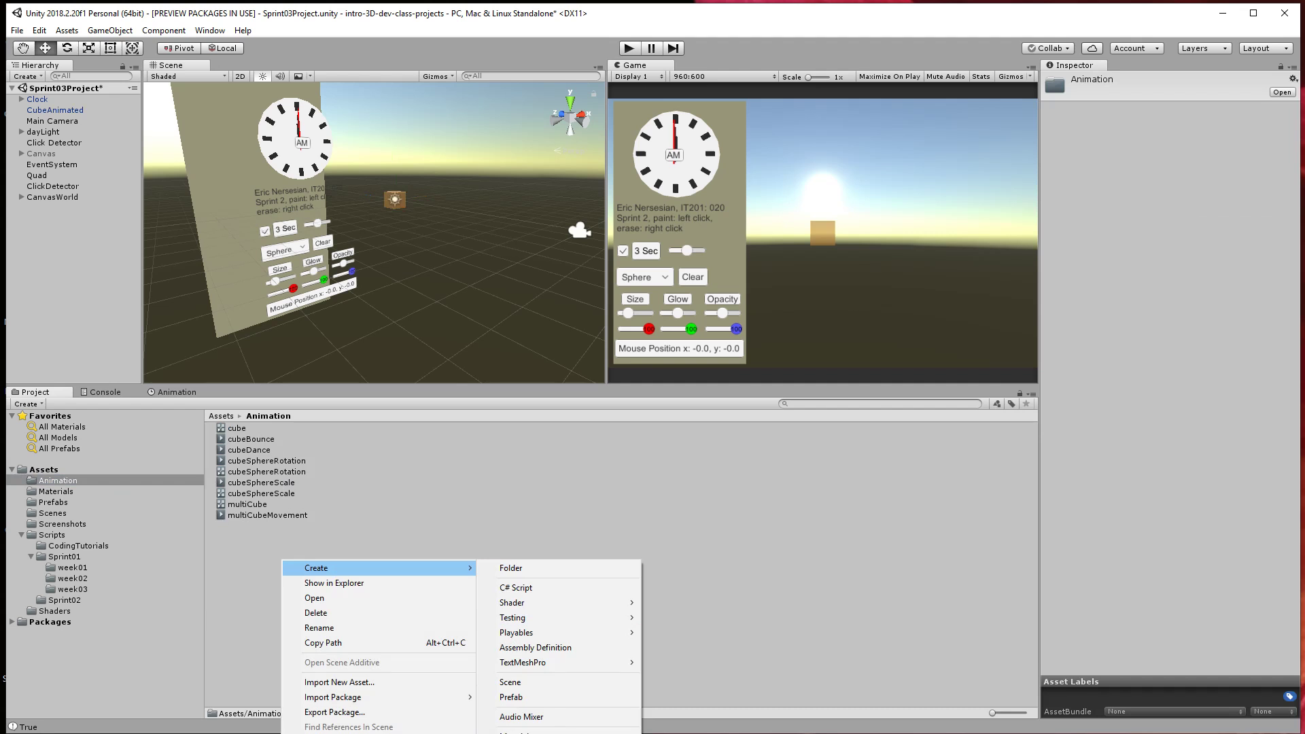
{"action": "left_click", "coordinate": [466, 459]}
{"action": "right_click", "coordinate": [466, 458]}
{"action": "right_click", "coordinate": [431, 430]}
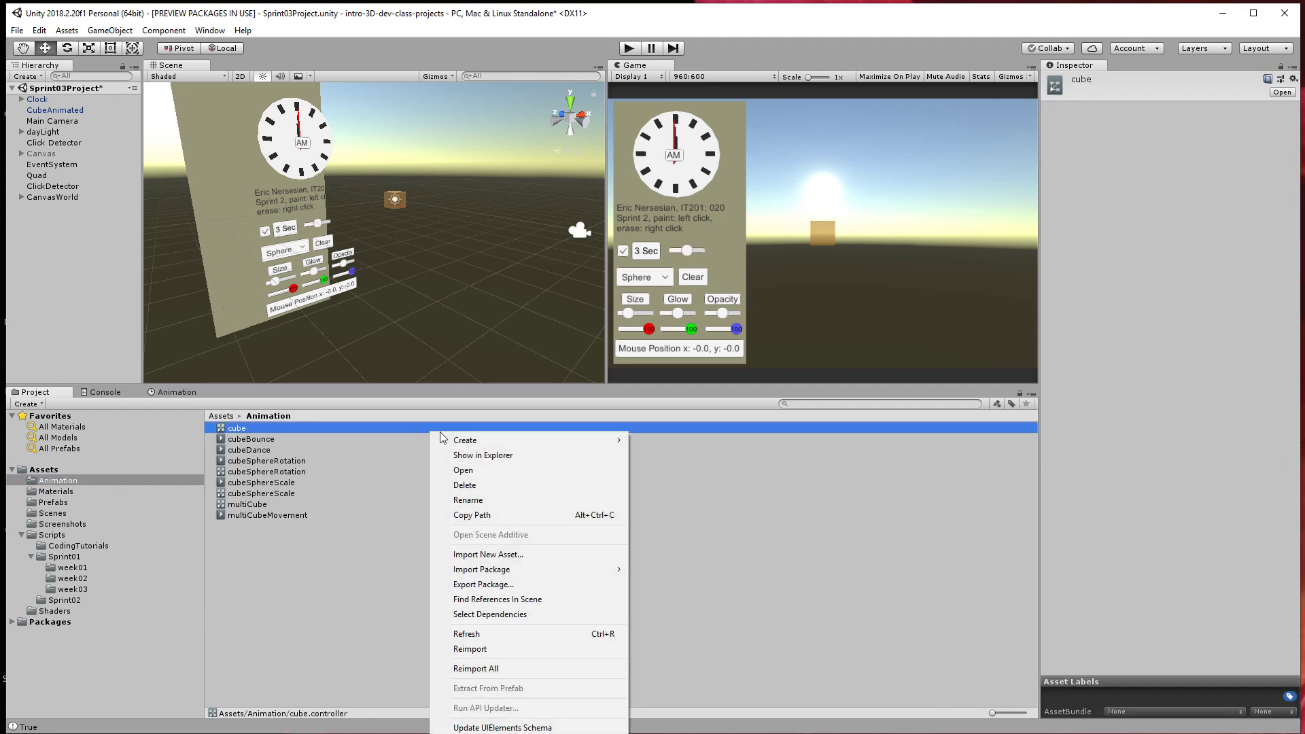
{"action": "mouse_move", "coordinate": [462, 444]}
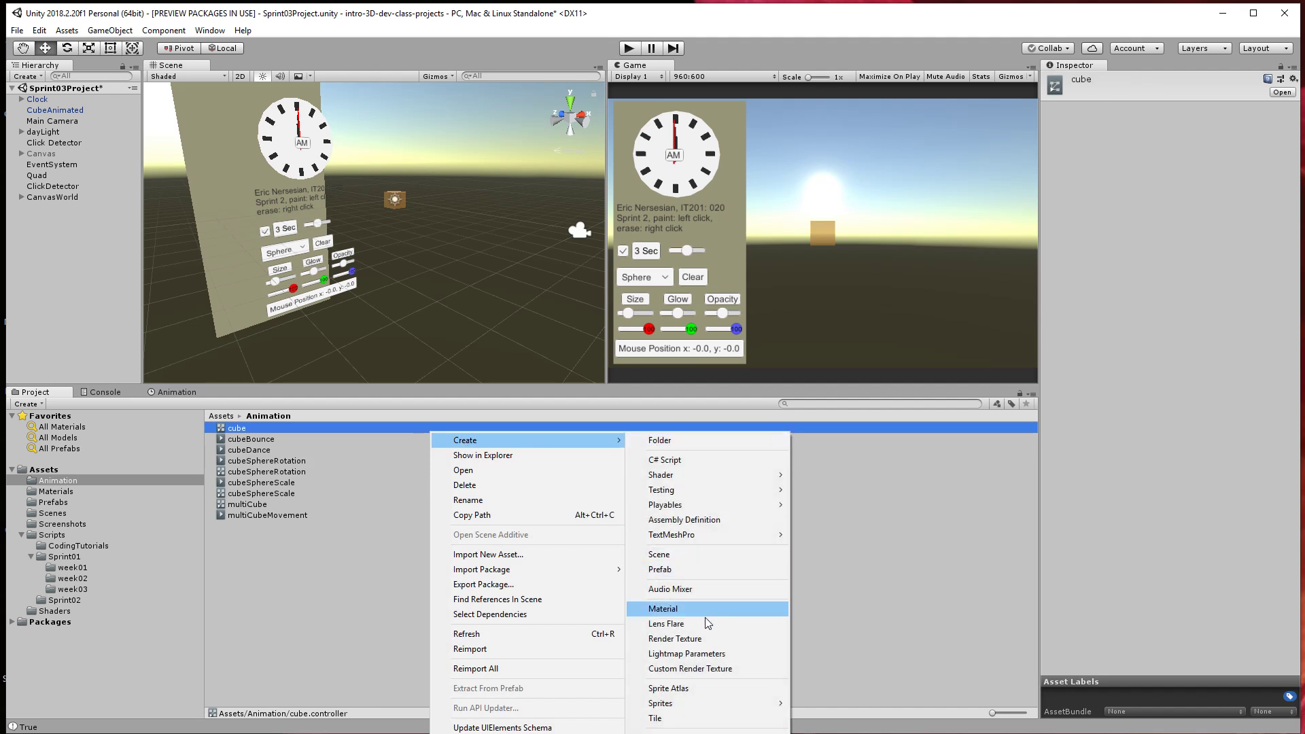
{"action": "left_click", "coordinate": [361, 427]}
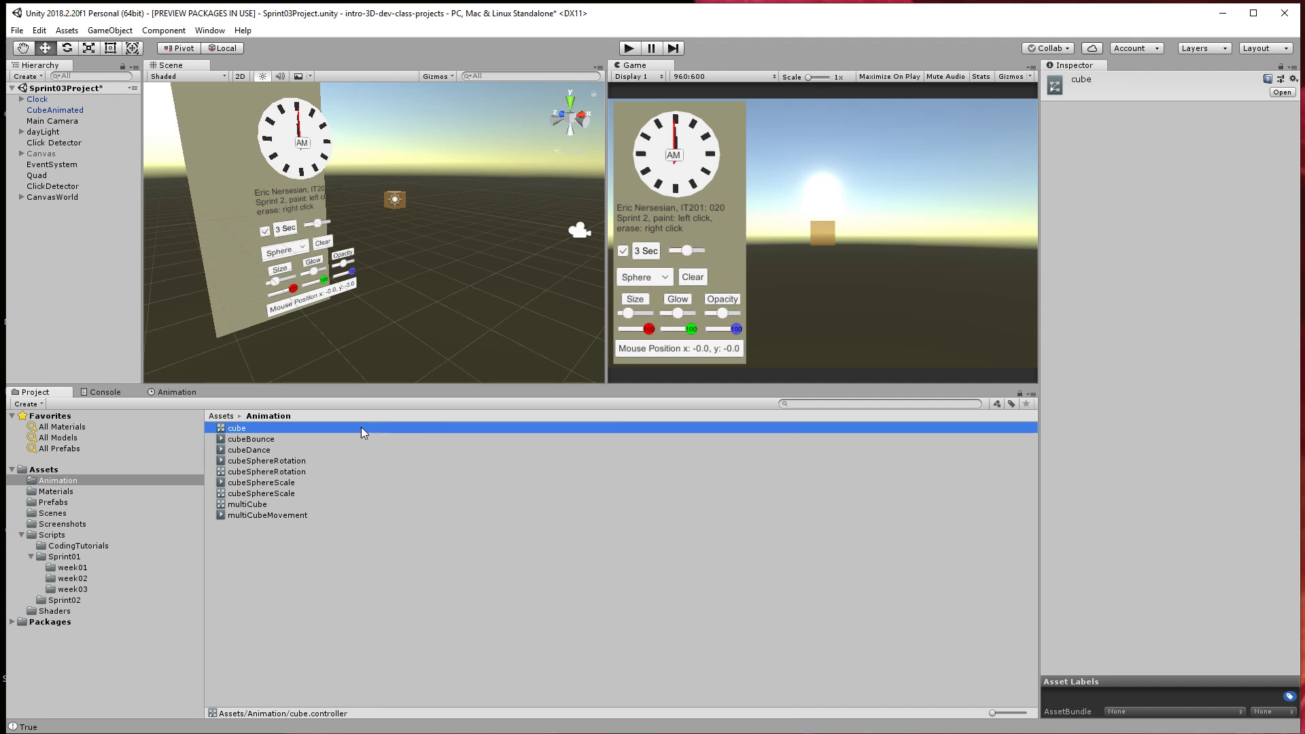
Check where a new Animator Controller is offered among the asset types that can be created.
{"action": "right_click", "coordinate": [360, 427]}
{"action": "left_click", "coordinate": [360, 406]}
{"action": "left_click", "coordinate": [67, 30]}
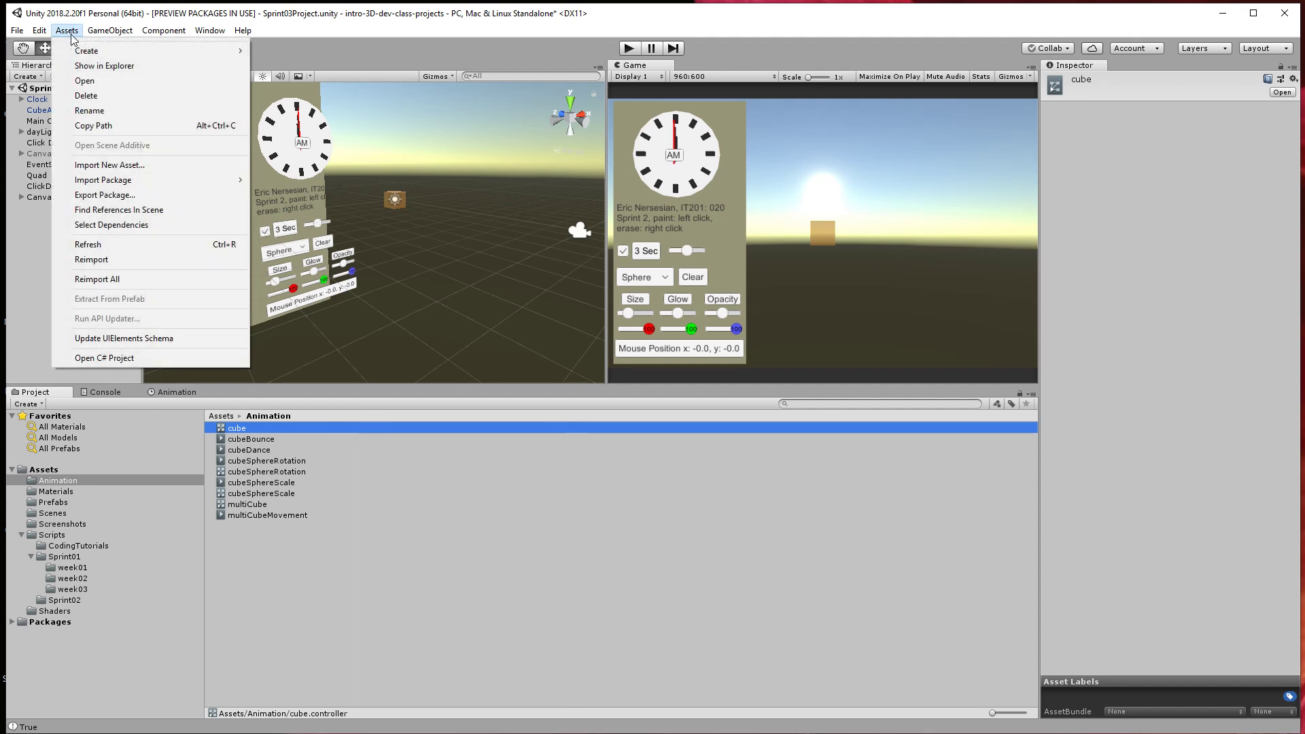
{"action": "mouse_move", "coordinate": [123, 51]}
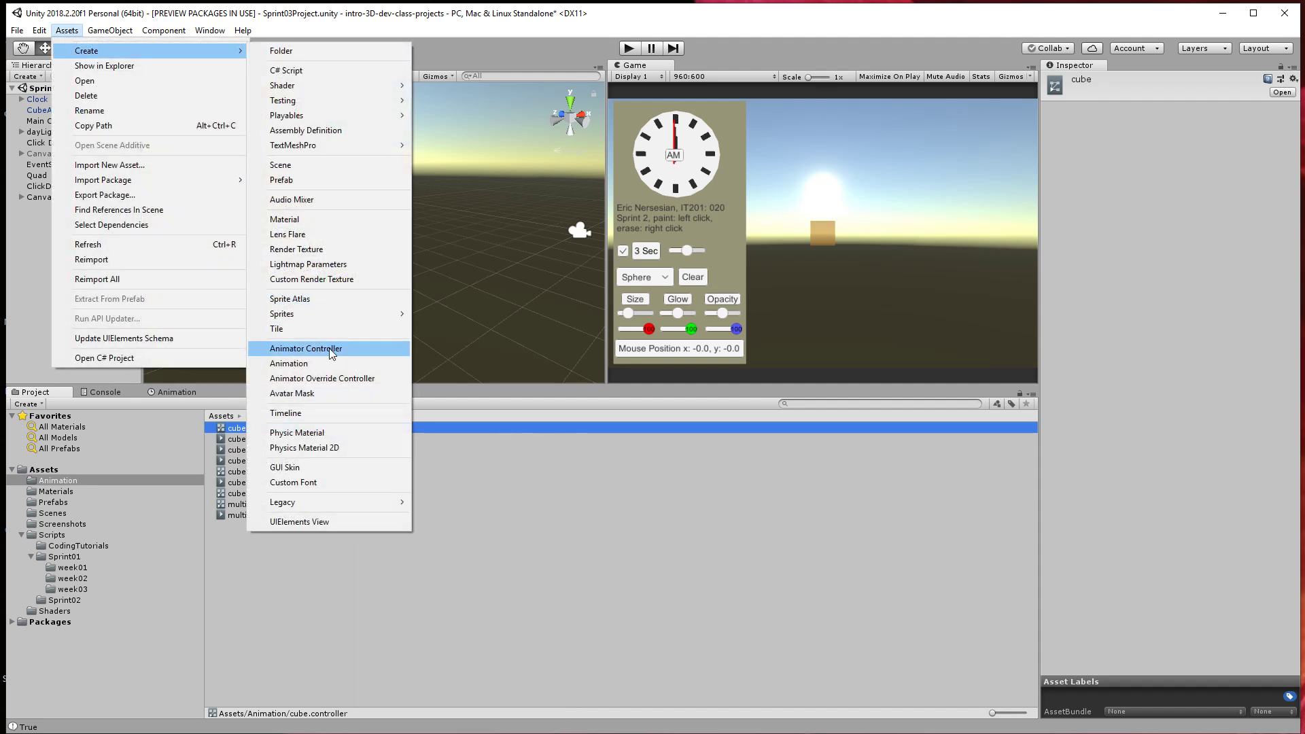
{"action": "left_click", "coordinate": [427, 711]}
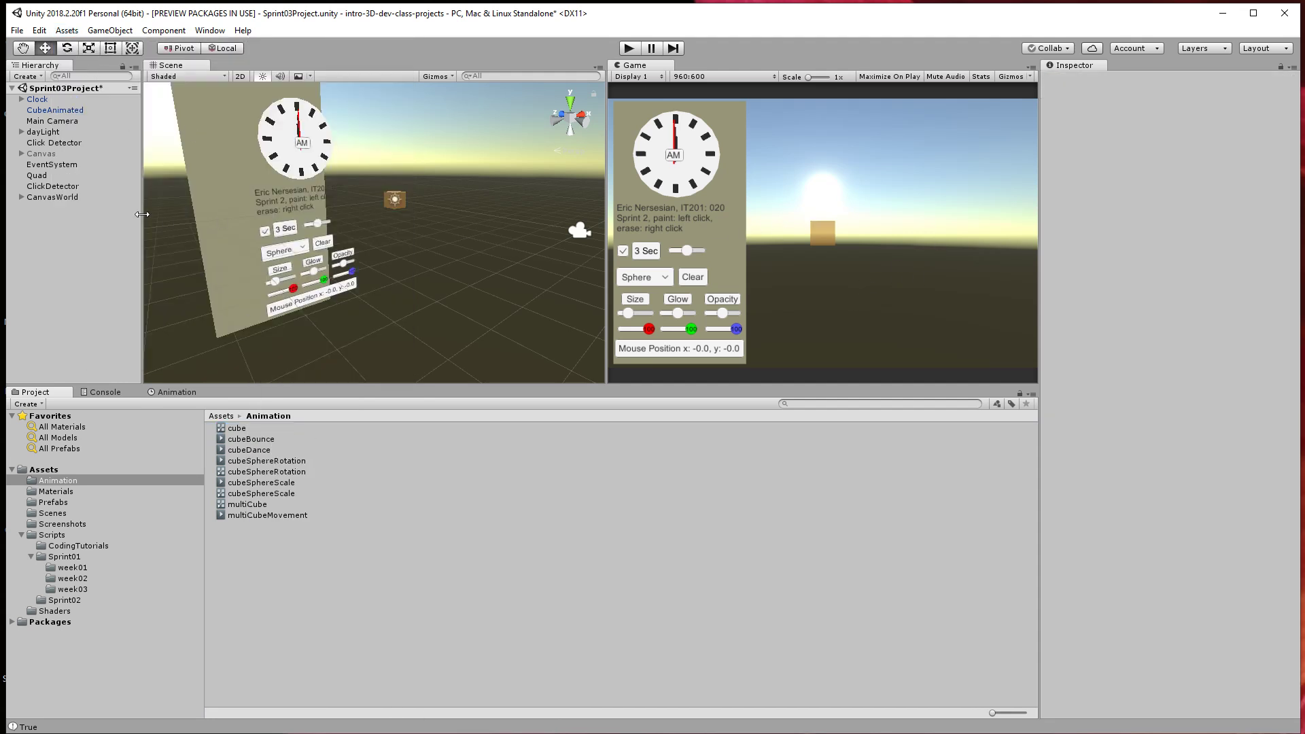
Locate the controller asset assigned to CubeAnimated's Animator component and view the object's keyframes in the Animation window.
{"action": "left_click", "coordinate": [49, 110]}
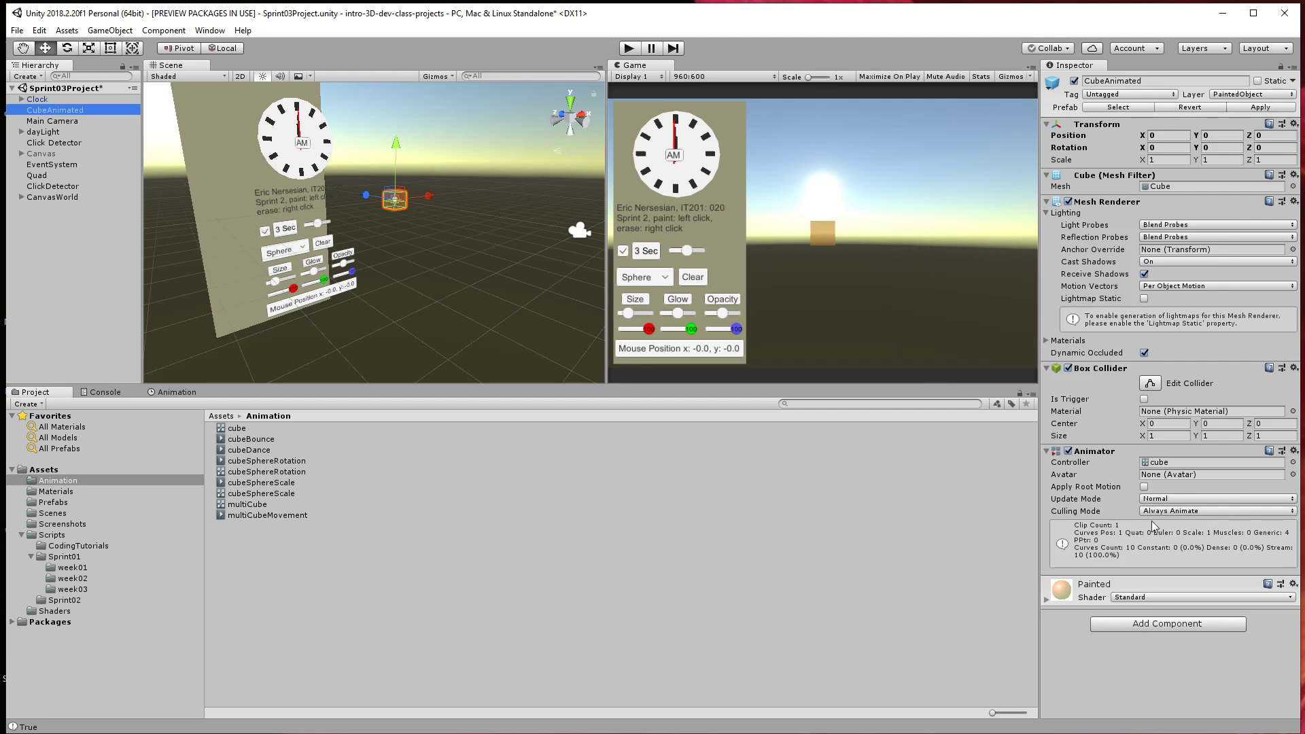
{"action": "left_click", "coordinate": [1156, 464]}
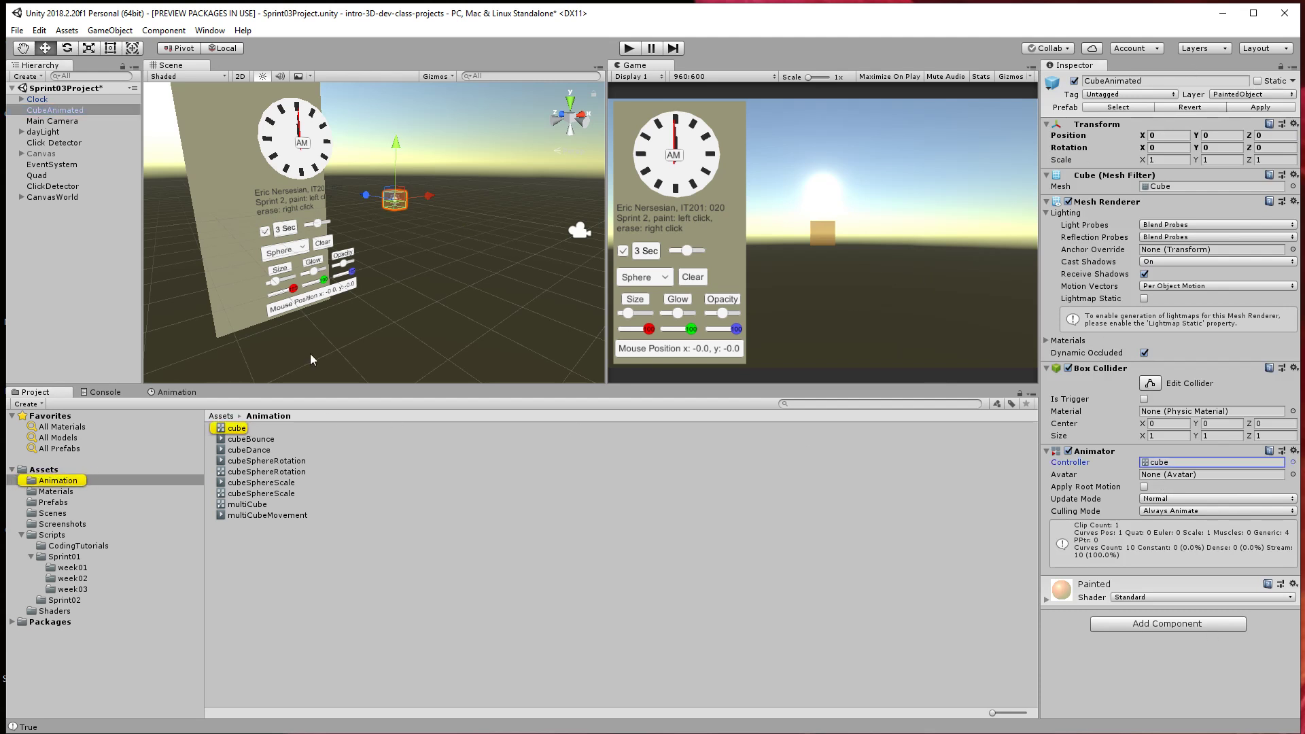
{"action": "left_click", "coordinate": [209, 29]}
{"action": "mouse_move", "coordinate": [264, 169]}
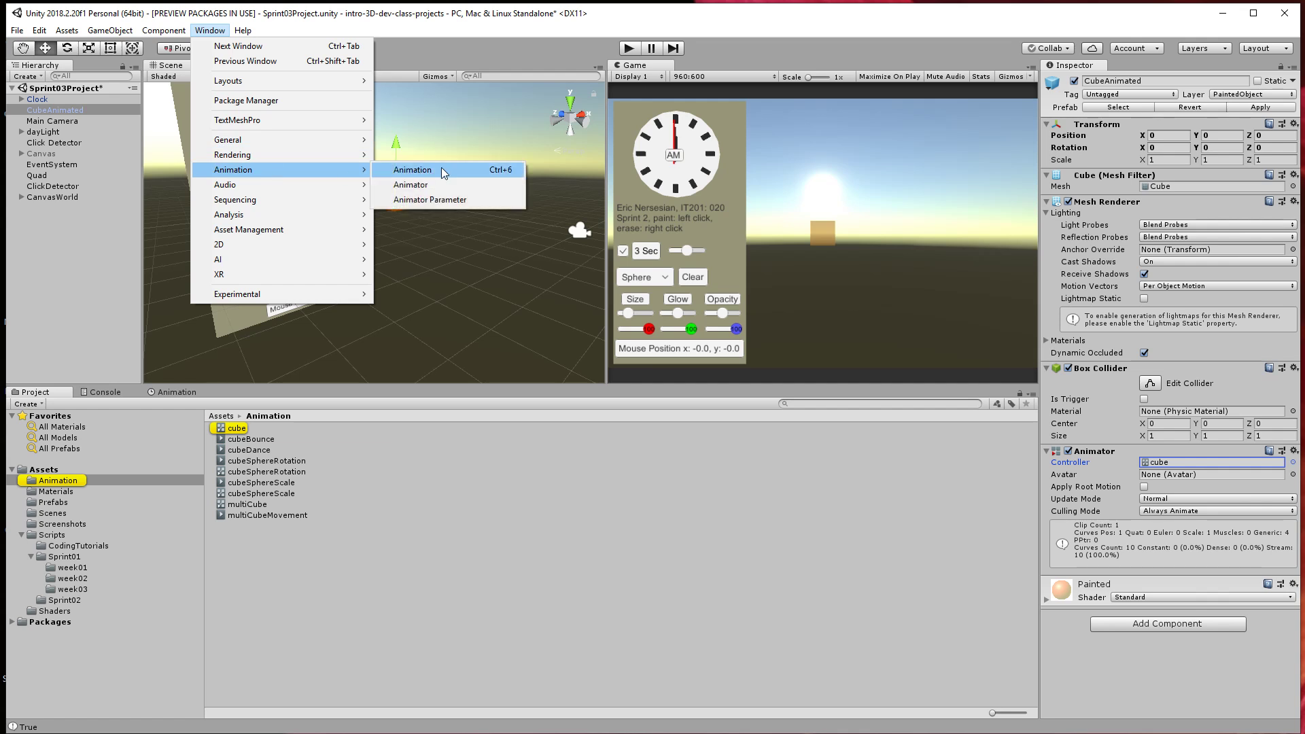
{"action": "left_click", "coordinate": [441, 175]}
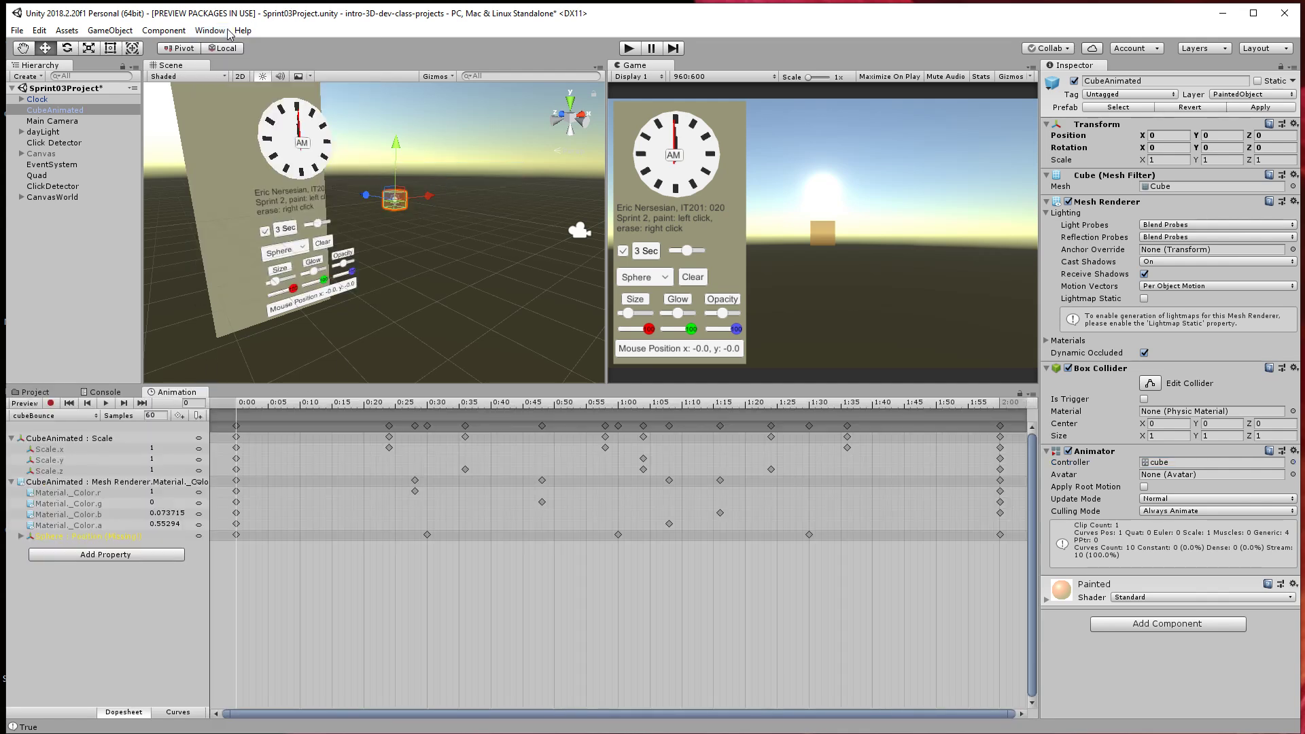
Open the Animator window, dock it beside the Animation window, and select the cubeBounce state in the Base Layer.
{"action": "left_click", "coordinate": [225, 30]}
{"action": "mouse_move", "coordinate": [275, 169]}
{"action": "left_click", "coordinate": [413, 184]}
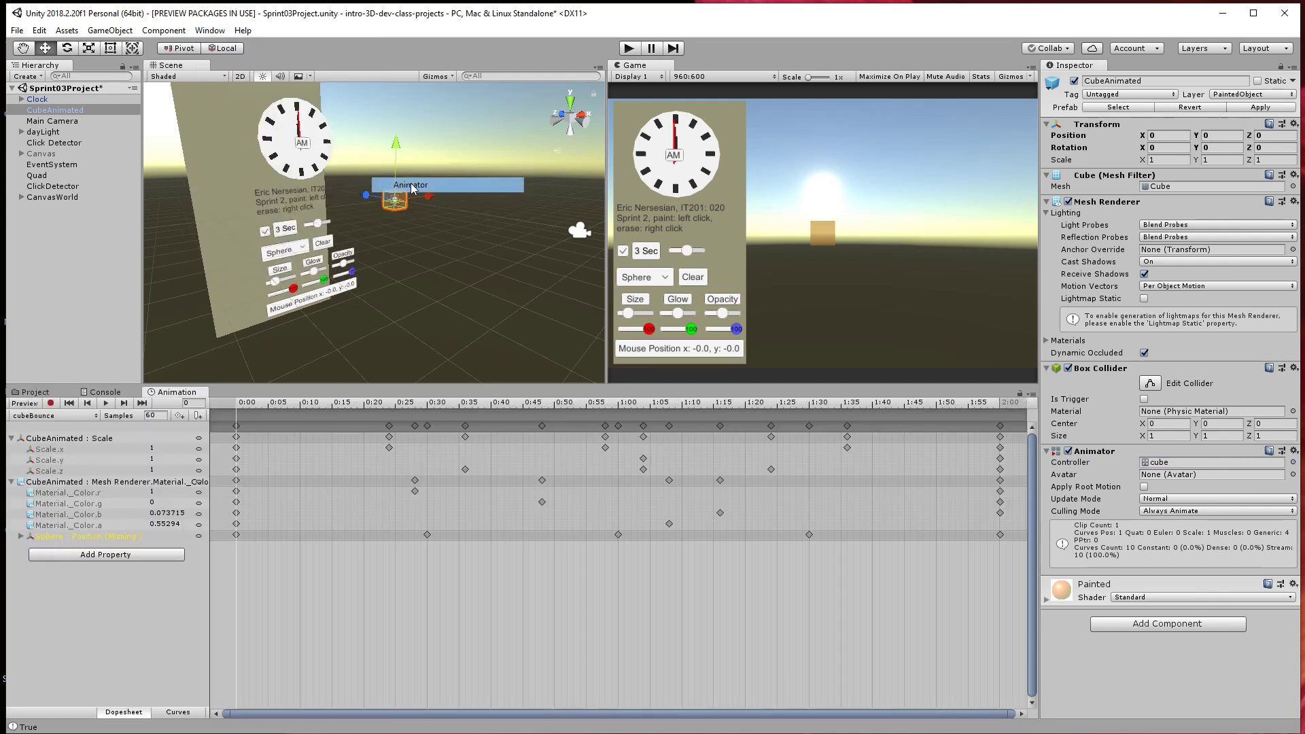
{"action": "left_click_drag", "start_coordinate": [238, 71], "coordinate": [259, 398]}
{"action": "scroll", "coordinate": [609, 671], "scroll_direction": "down", "scroll_amount": 5}
{"action": "middle_click_drag", "start_coordinate": [525, 604], "coordinate": [556, 543]}
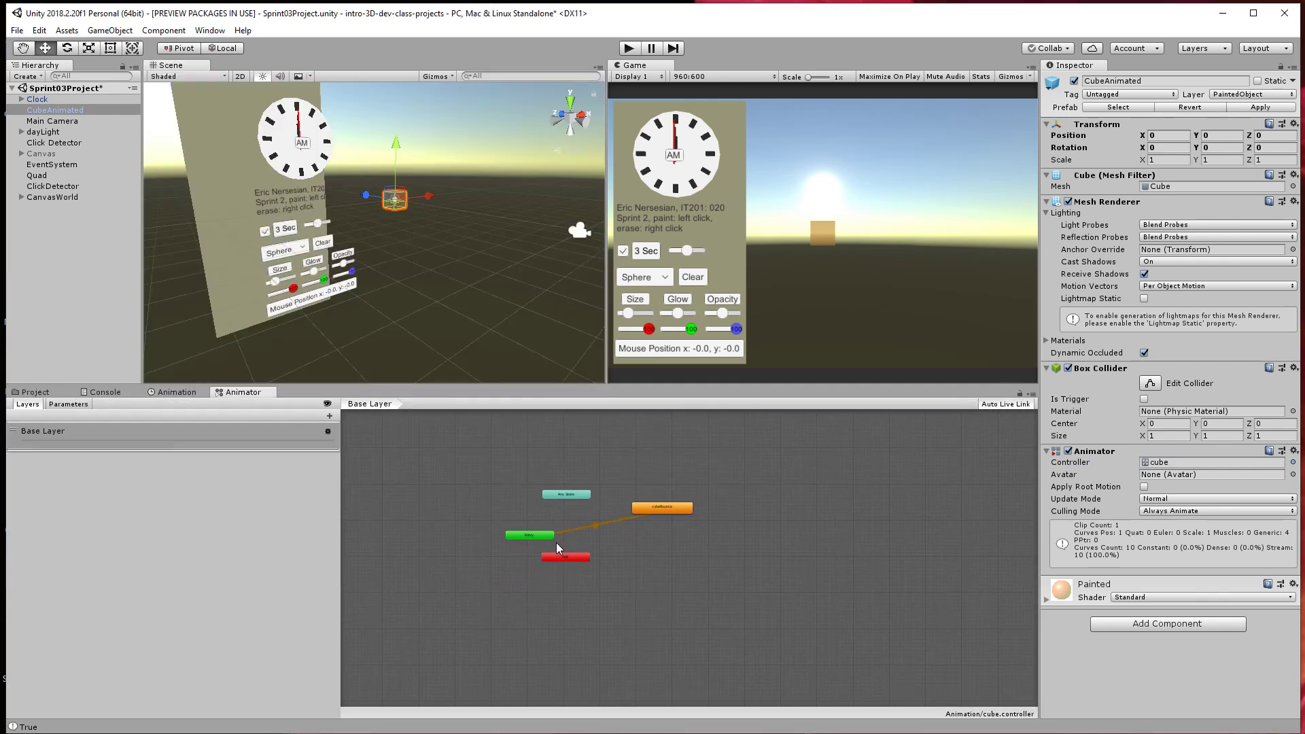
{"action": "left_click_drag", "start_coordinate": [650, 505], "coordinate": [649, 508]}
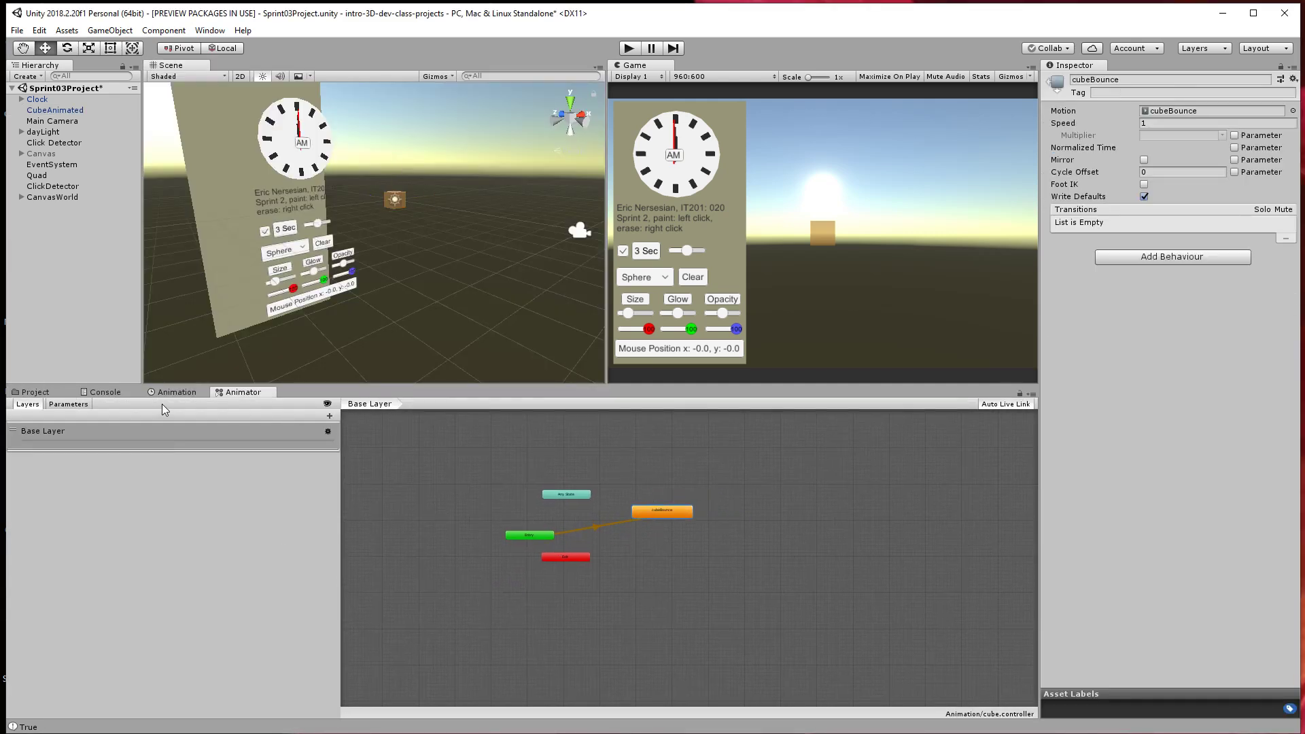
{"action": "scroll", "coordinate": [672, 504], "scroll_direction": "up", "scroll_amount": 5}
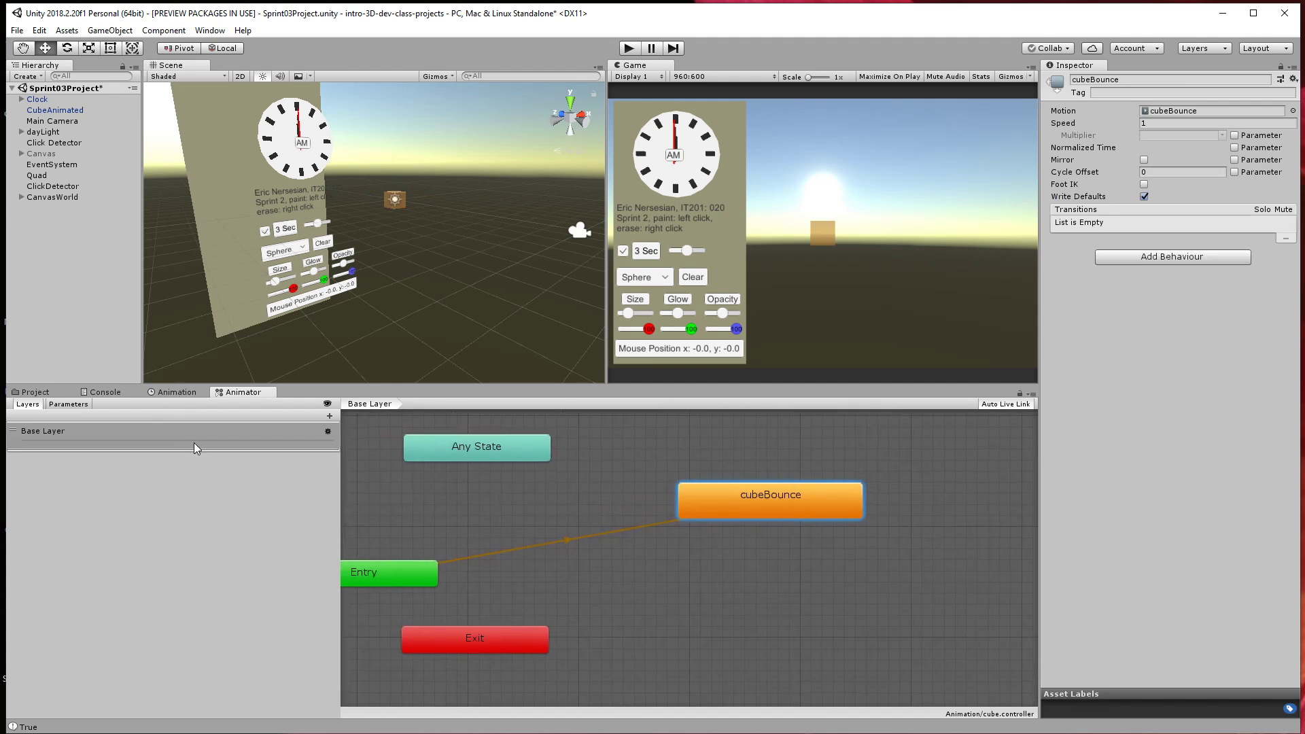
Play the cubeBounce clip in the Animation window and watch the animated cube up close in the Scene view.
{"action": "left_click", "coordinate": [178, 392]}
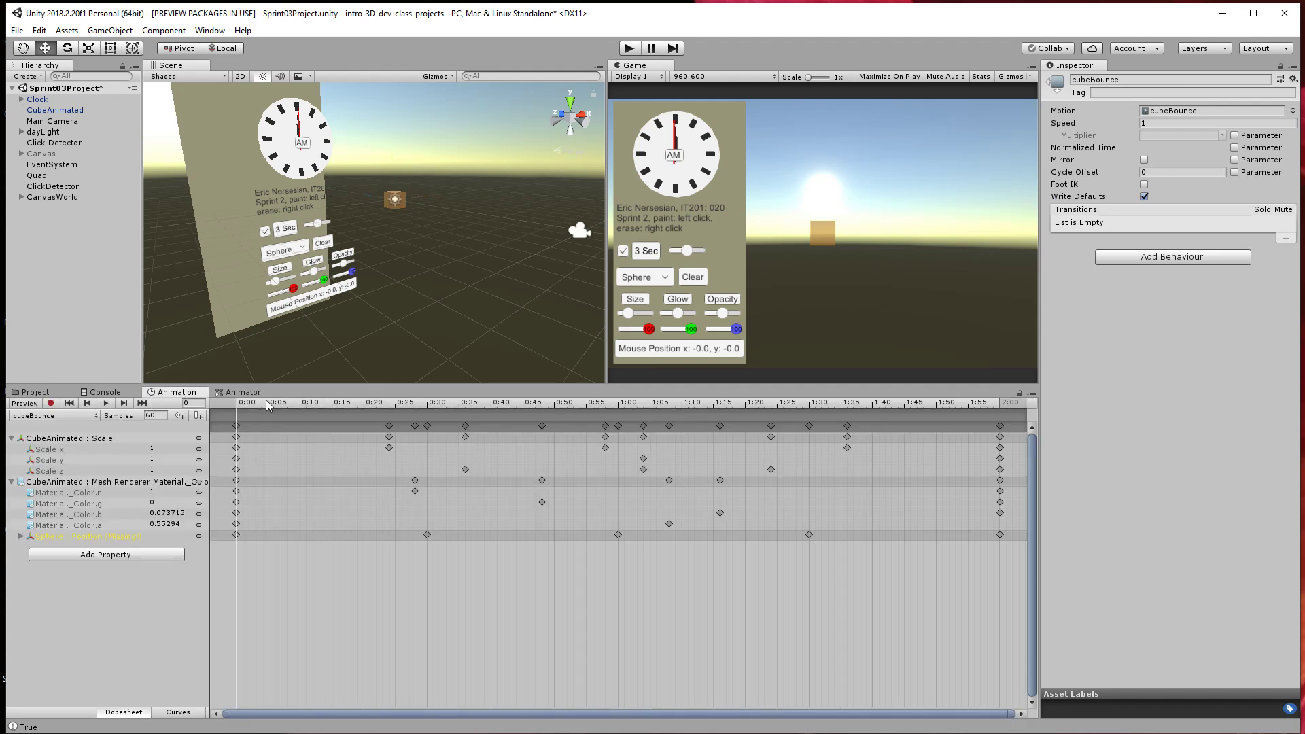
{"action": "left_click_drag", "start_coordinate": [301, 405], "coordinate": [162, 437]}
{"action": "left_click", "coordinate": [105, 403]}
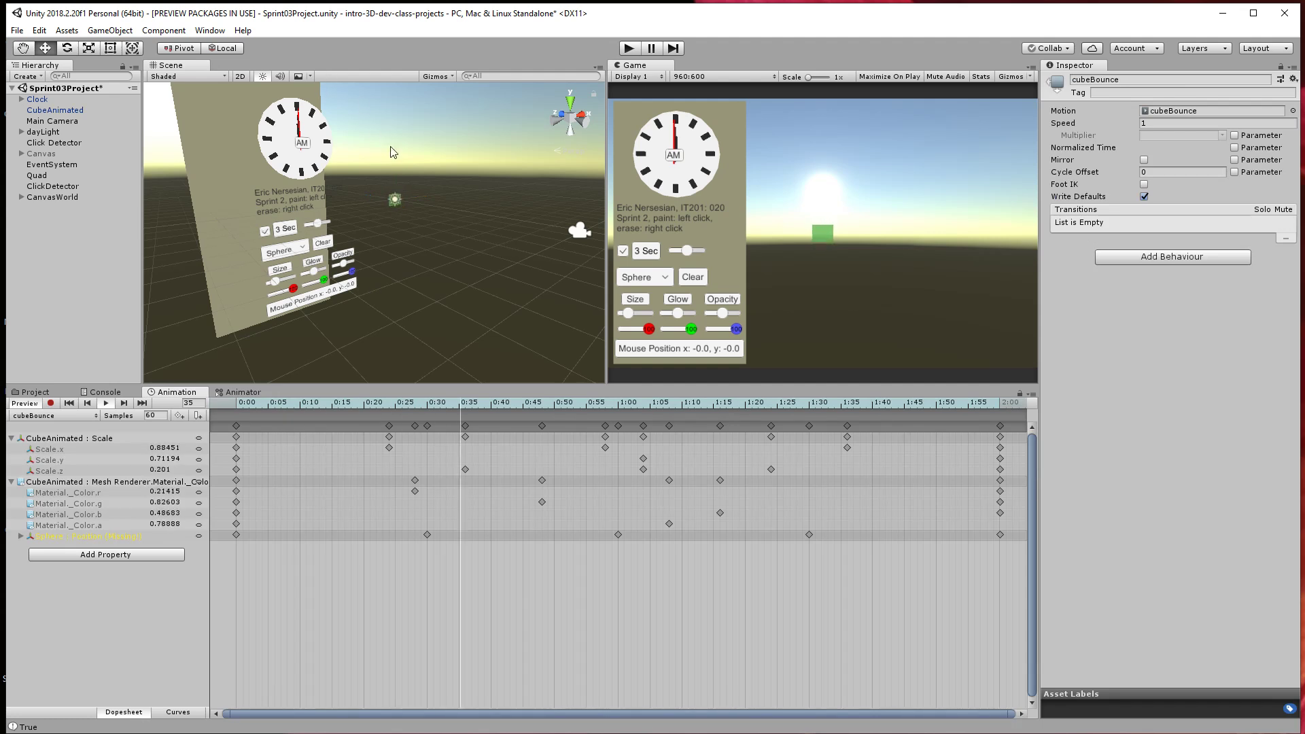
{"action": "scroll", "coordinate": [394, 168], "scroll_direction": "up", "scroll_amount": 5}
{"action": "middle_click_drag", "start_coordinate": [394, 169], "coordinate": [370, 223]}
{"action": "scroll", "coordinate": [366, 239], "scroll_direction": "up", "scroll_amount": 5}
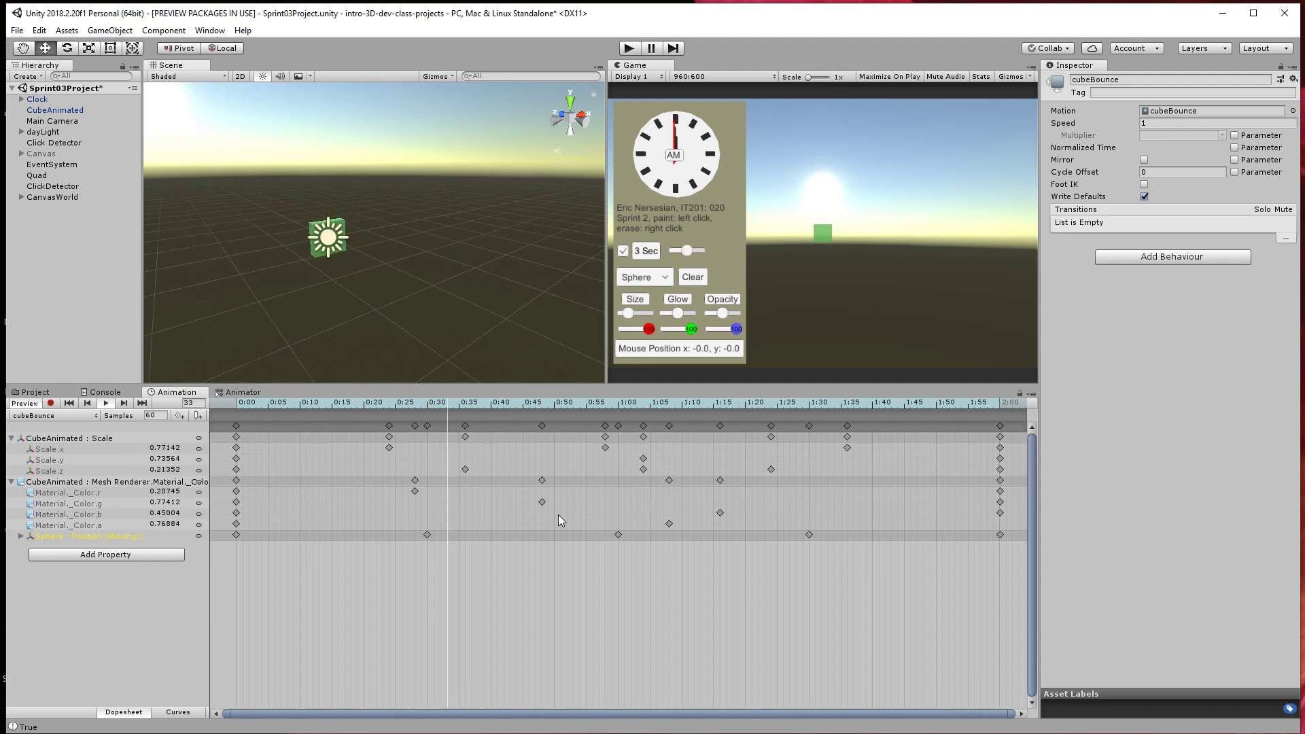
Examine cubeBounce's scale and material color curves in the Curves view, and turn off the animation preview.
{"action": "left_click", "coordinate": [179, 712]}
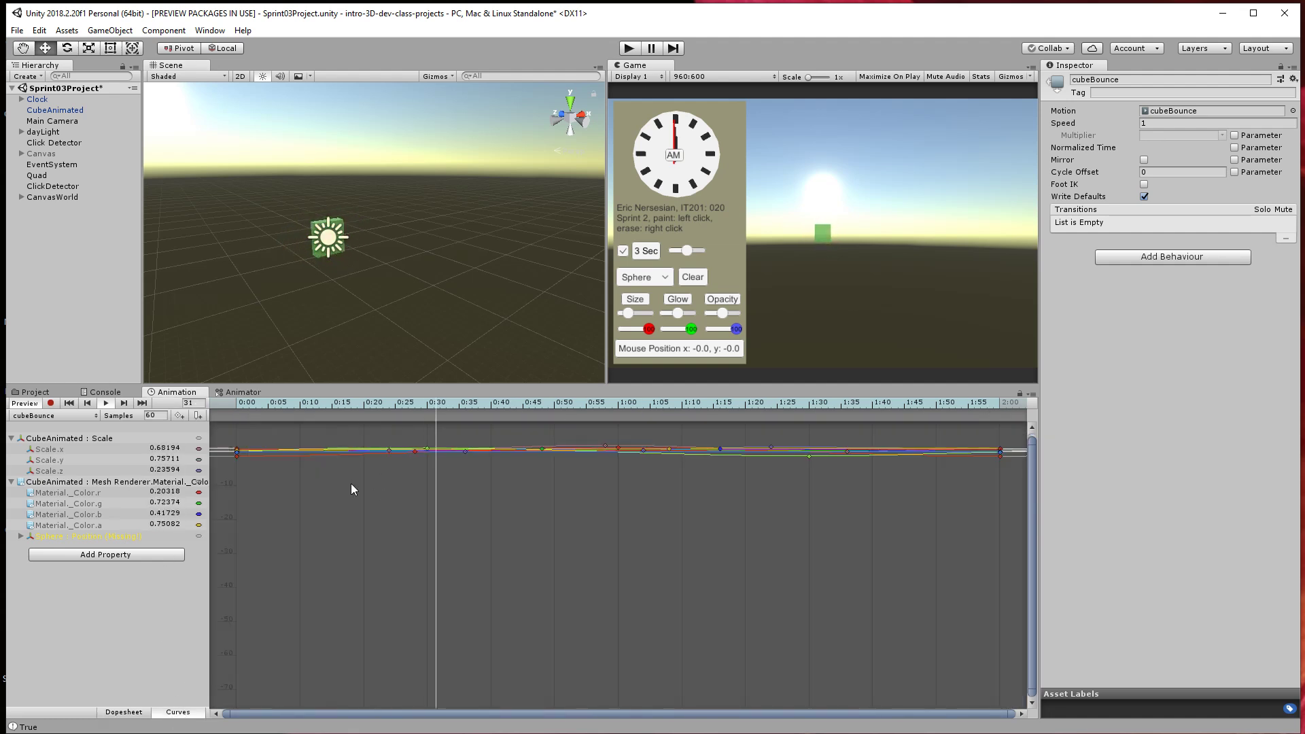
{"action": "left_click", "coordinate": [74, 439]}
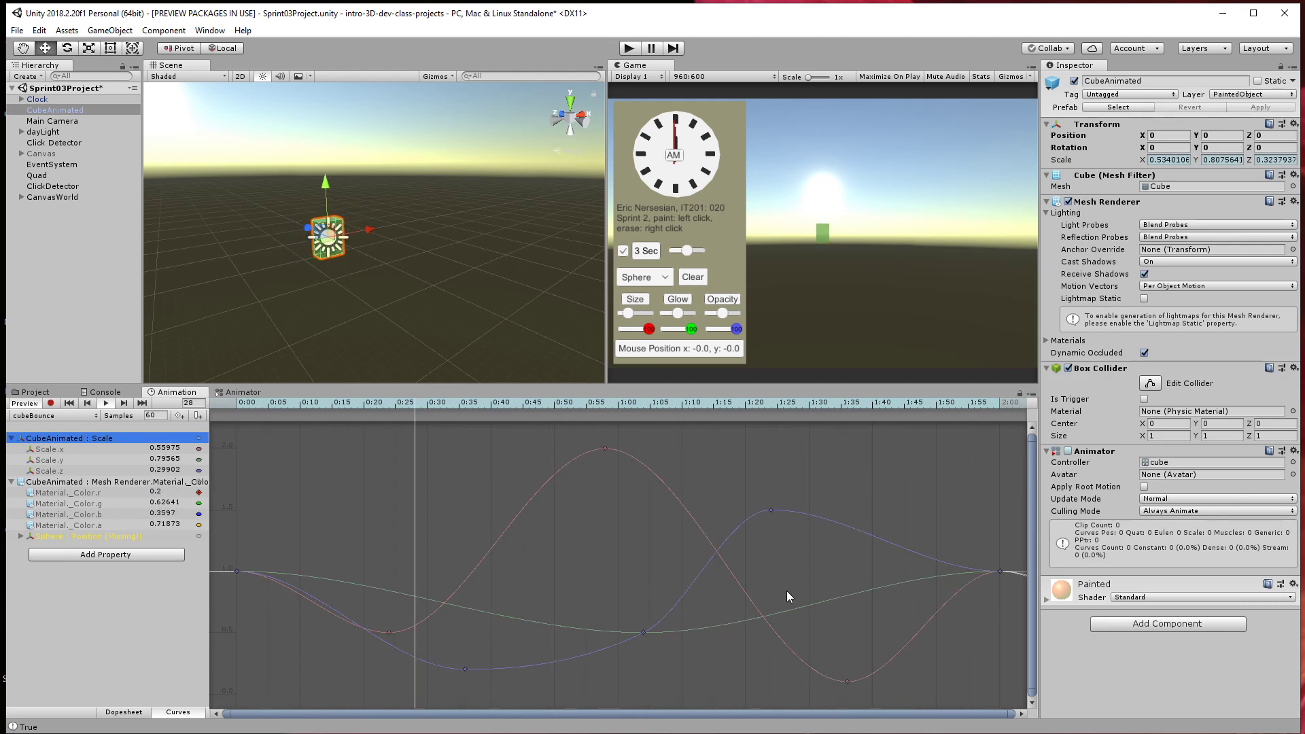
{"action": "left_click", "coordinate": [113, 483]}
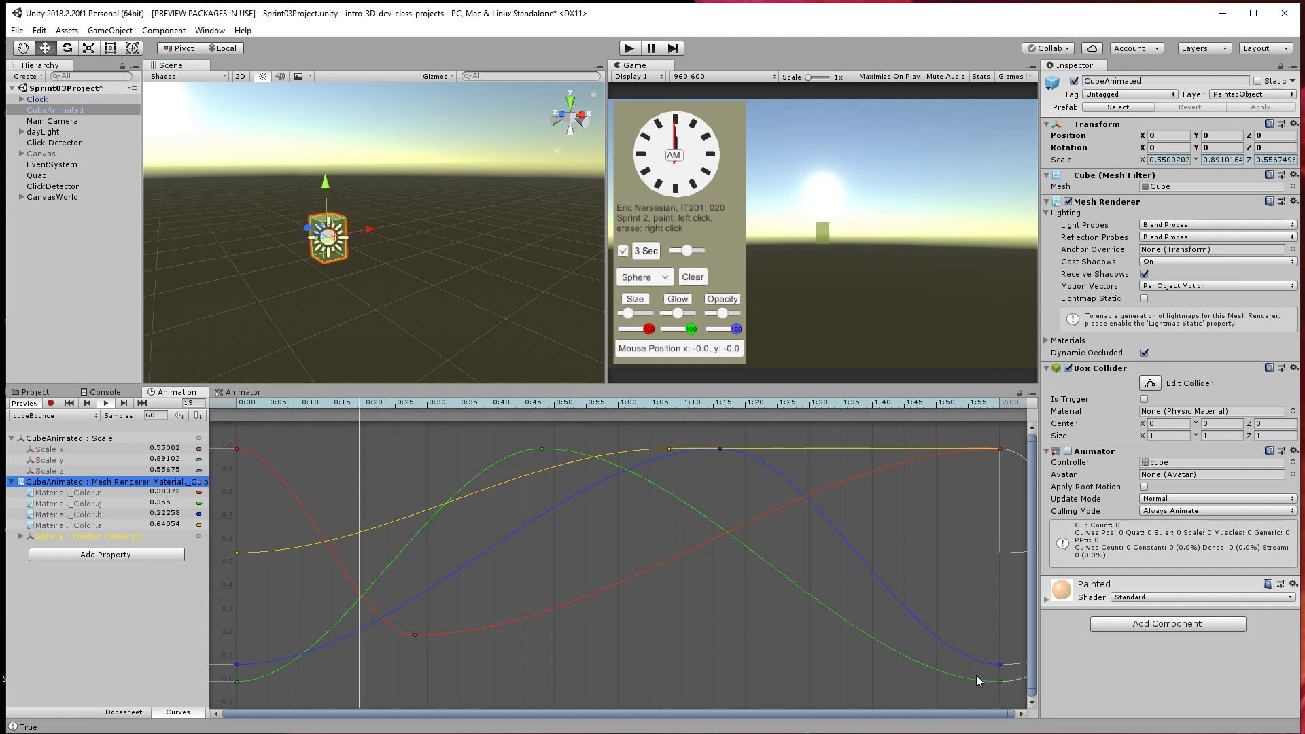
{"action": "left_click", "coordinate": [54, 438]}
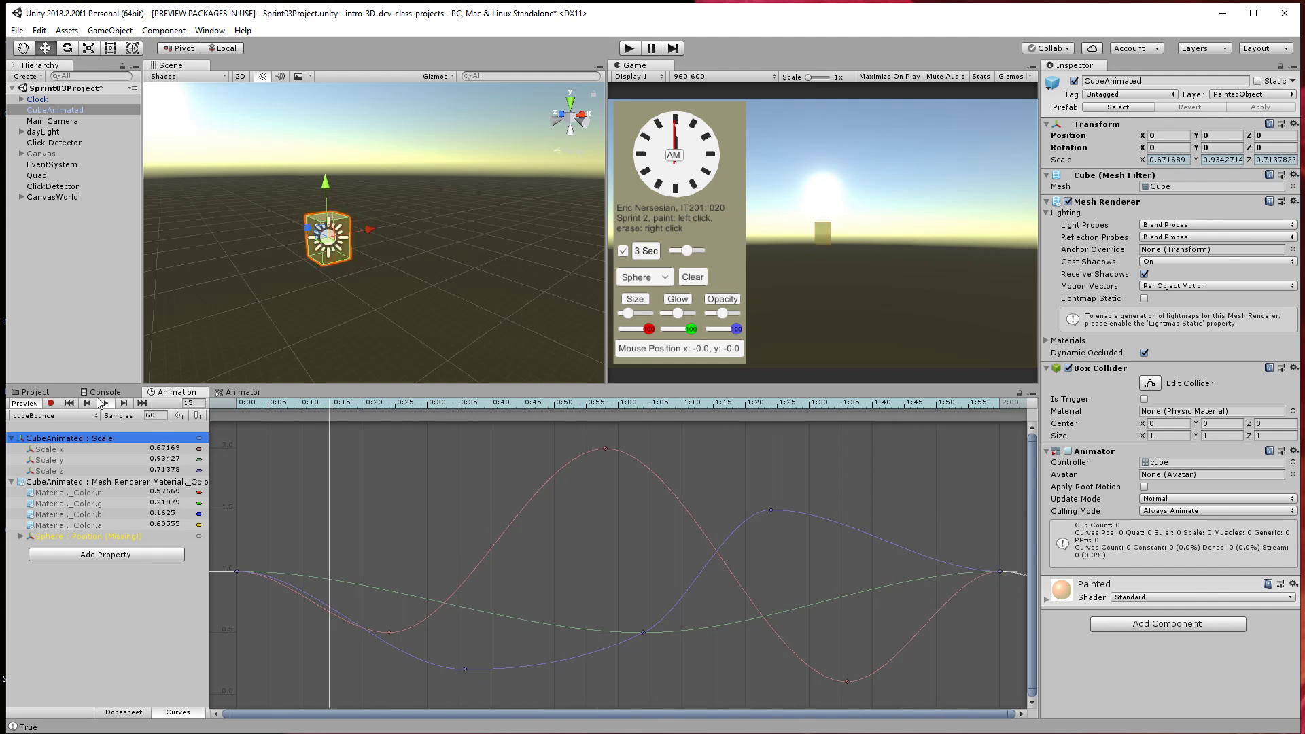
{"action": "left_click", "coordinate": [30, 404]}
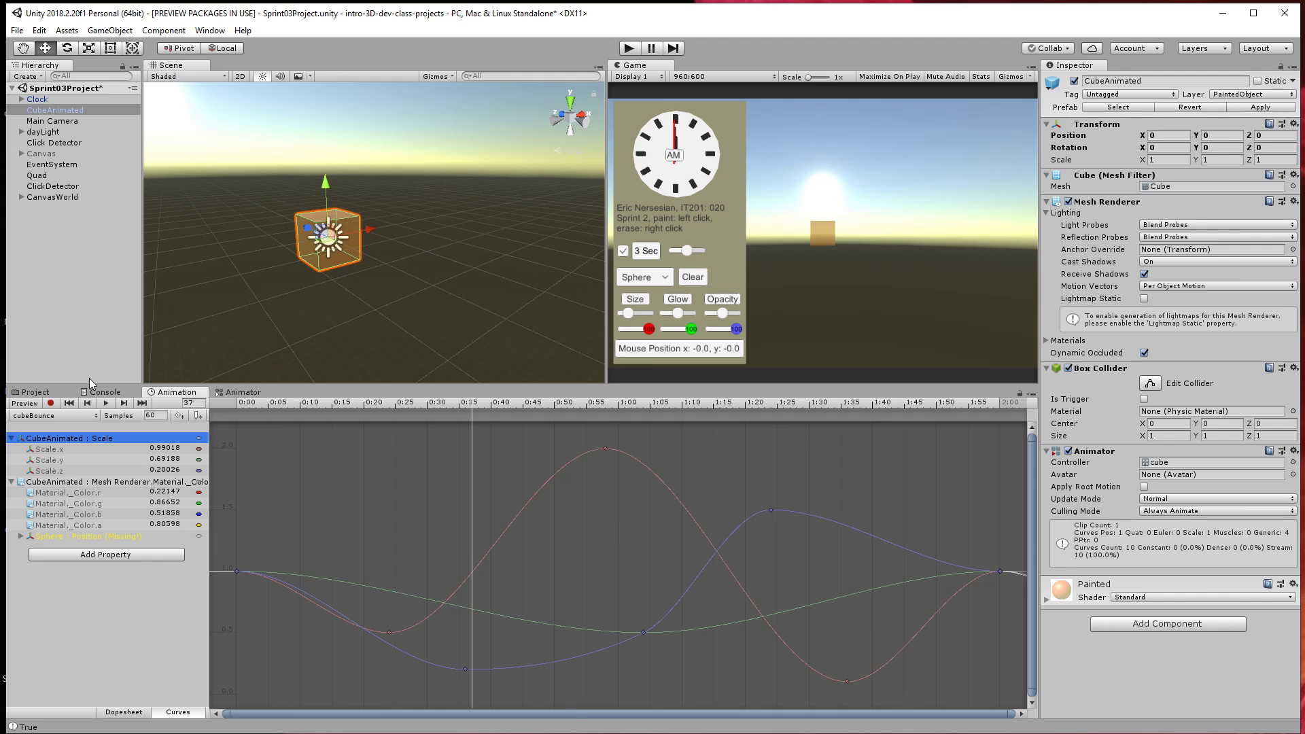
Delete the CubeAnimated object from the scene.
{"action": "left_click", "coordinate": [34, 394]}
{"action": "left_click", "coordinate": [55, 111]}
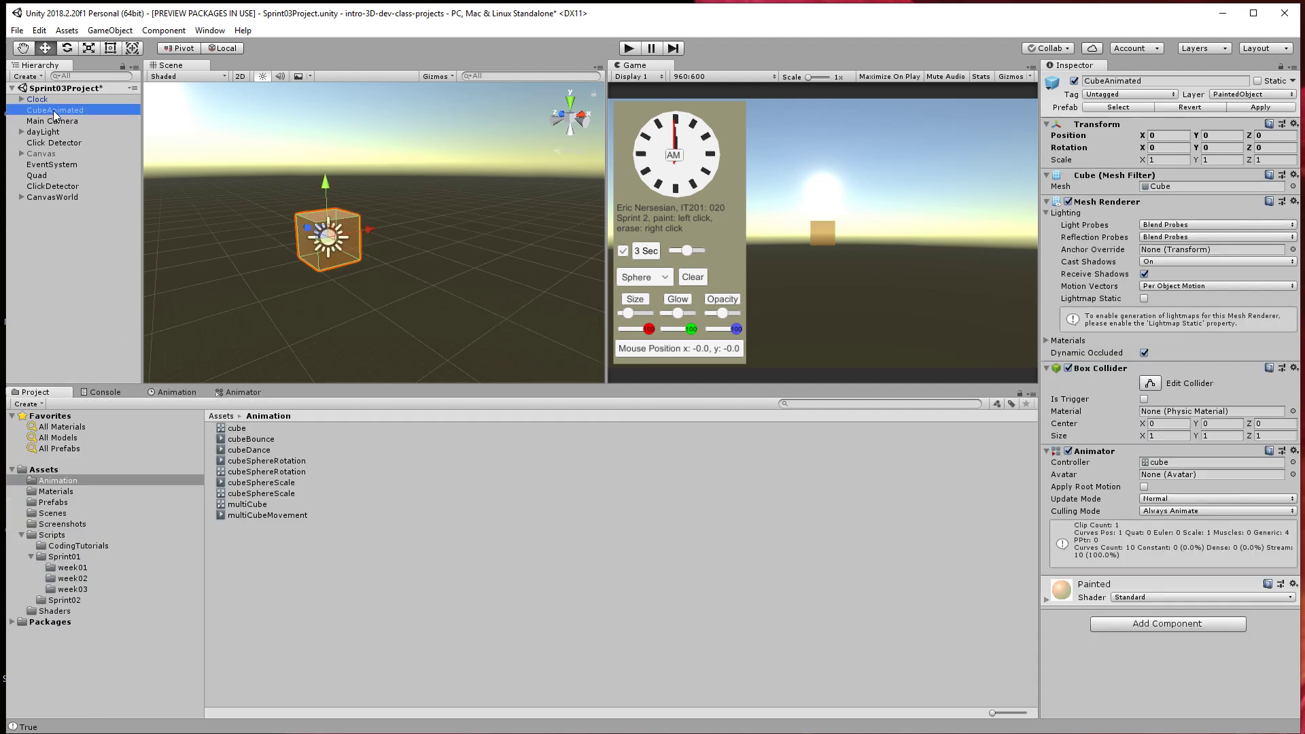
{"action": "key", "text": "Delete"}
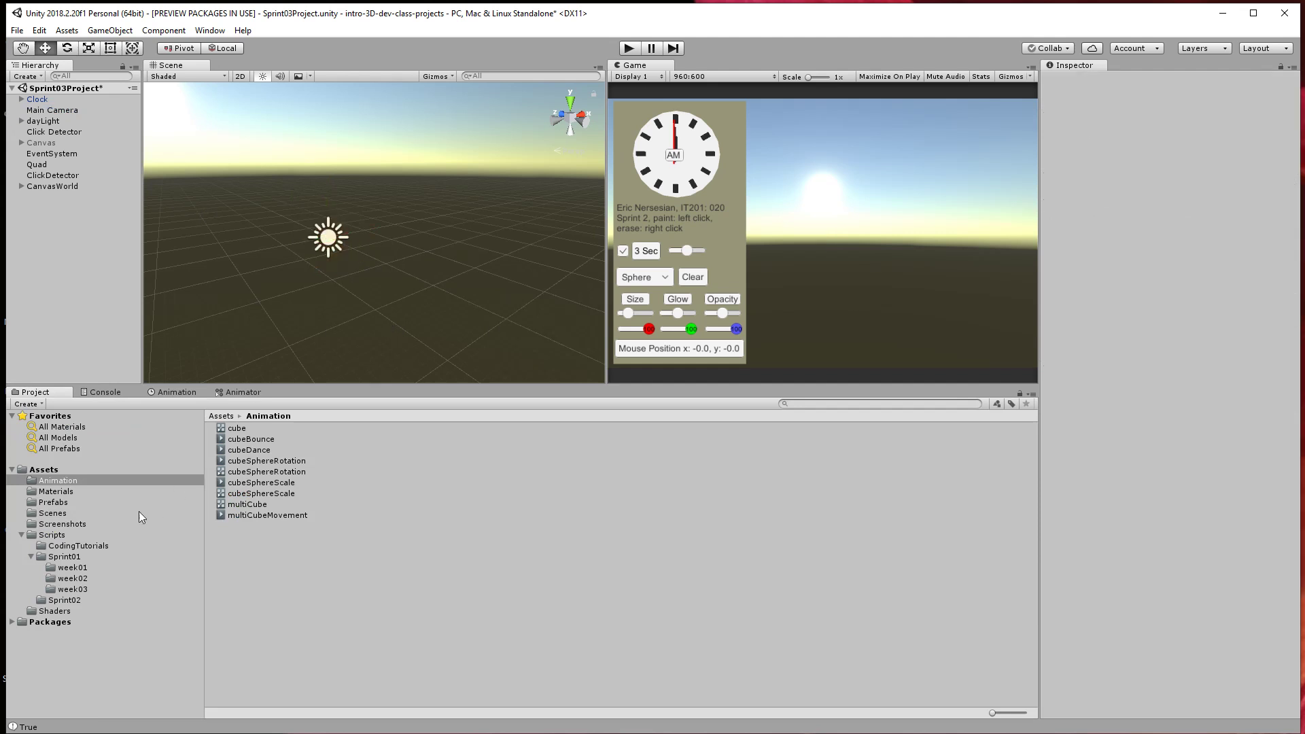
View the CubeAnimated prefab in the Prefabs folder, and delete the ClickDetector object that has no scripts from the scene.
{"action": "left_click", "coordinate": [68, 502]}
{"action": "left_click", "coordinate": [291, 461]}
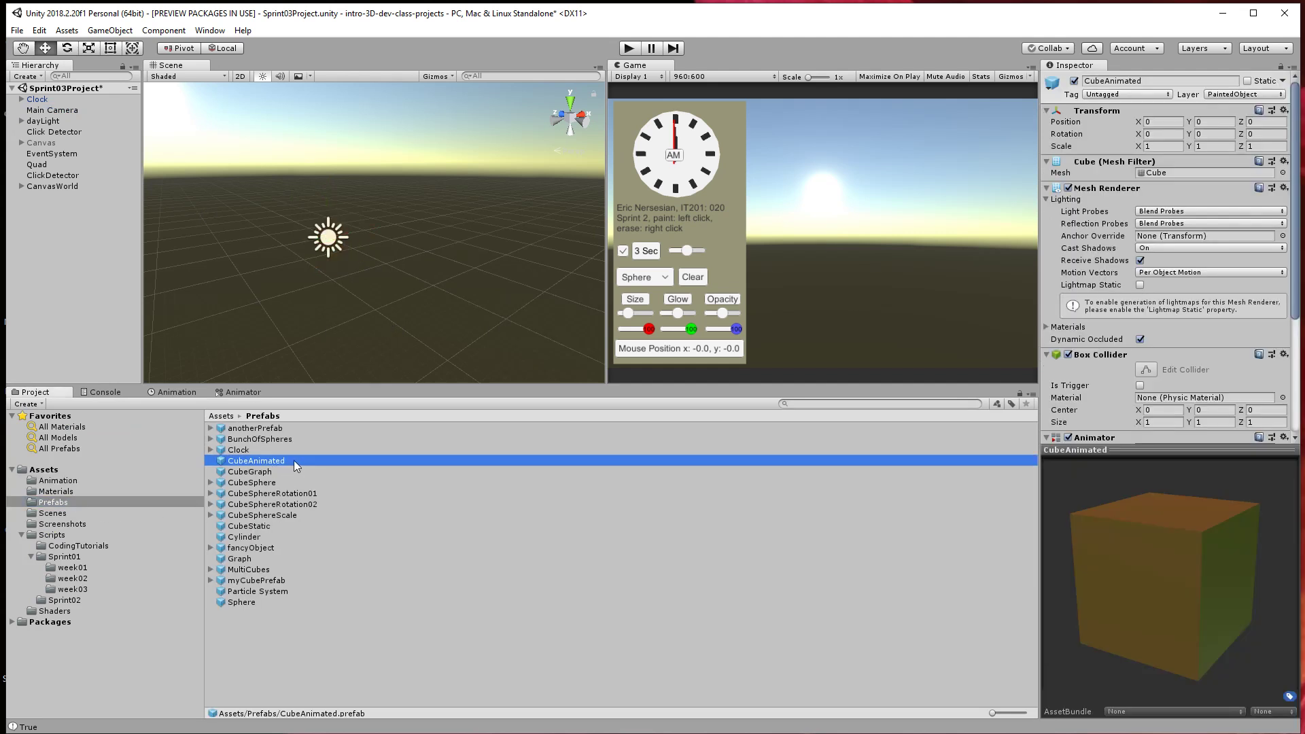
{"action": "left_click", "coordinate": [67, 177]}
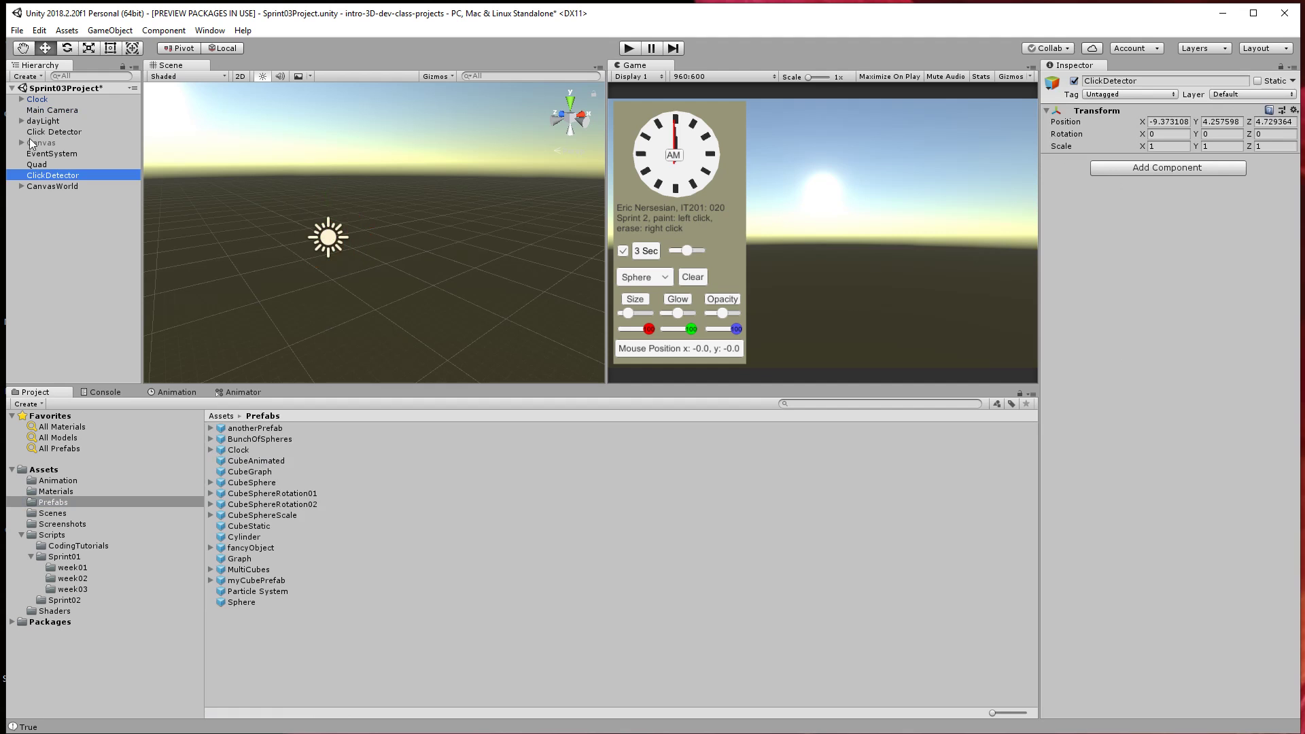
{"action": "left_click", "coordinate": [52, 132]}
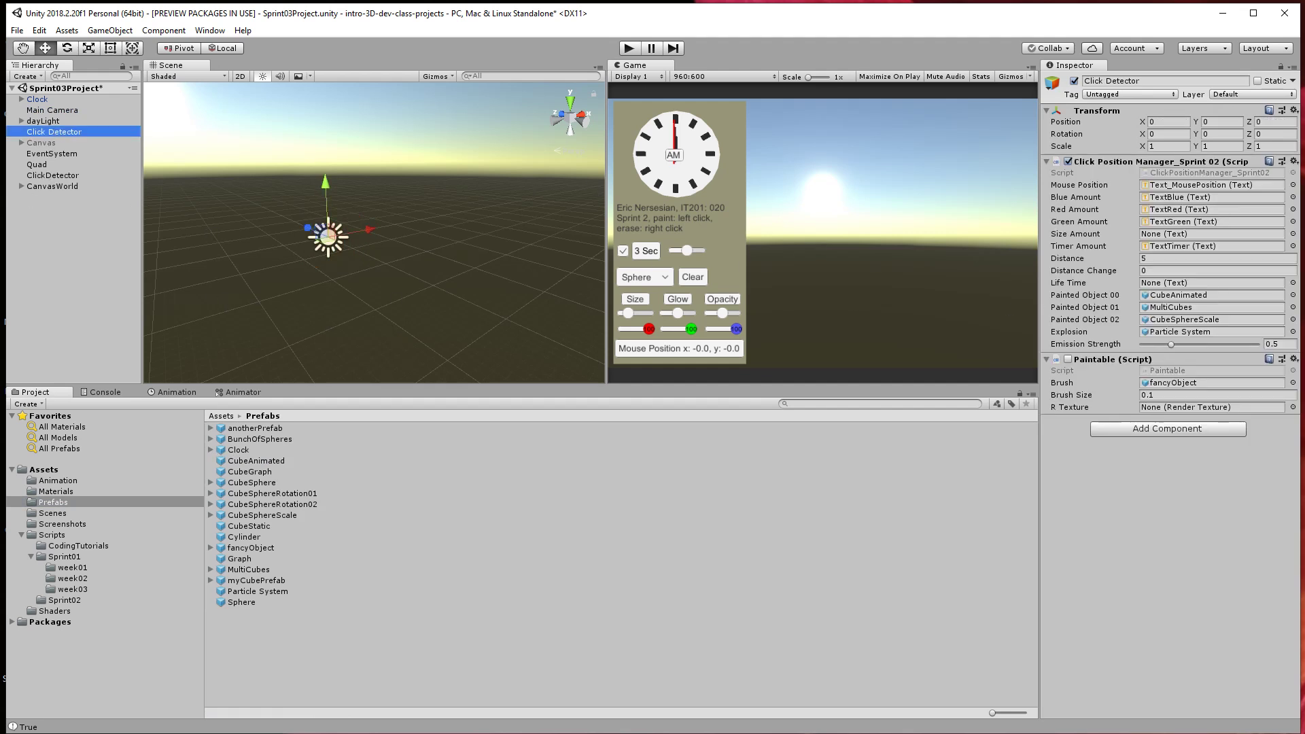
{"action": "left_click", "coordinate": [52, 175]}
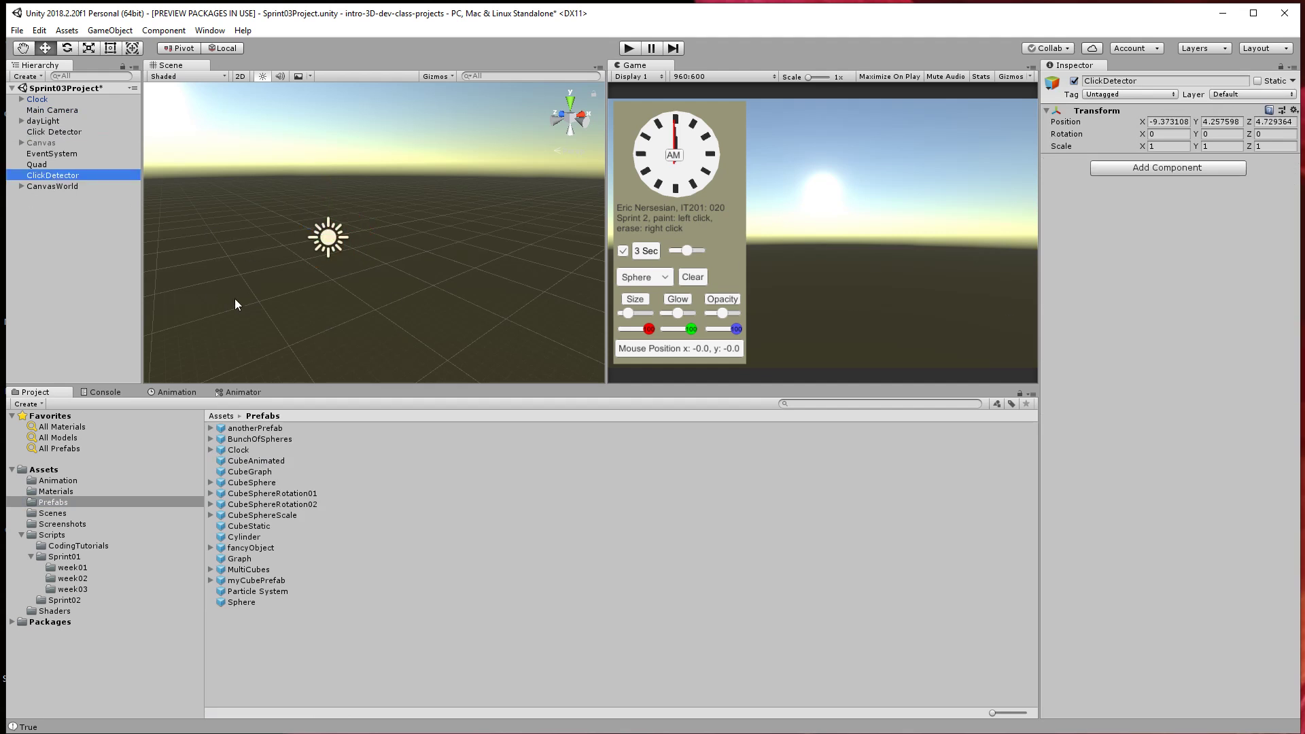
{"action": "key", "text": "Delete"}
Check Click Detector's painted objects, and rename the first two options of CanvasWorld's Dropdown_Primitive to Cube and MultiCube.
{"action": "left_click", "coordinate": [58, 132]}
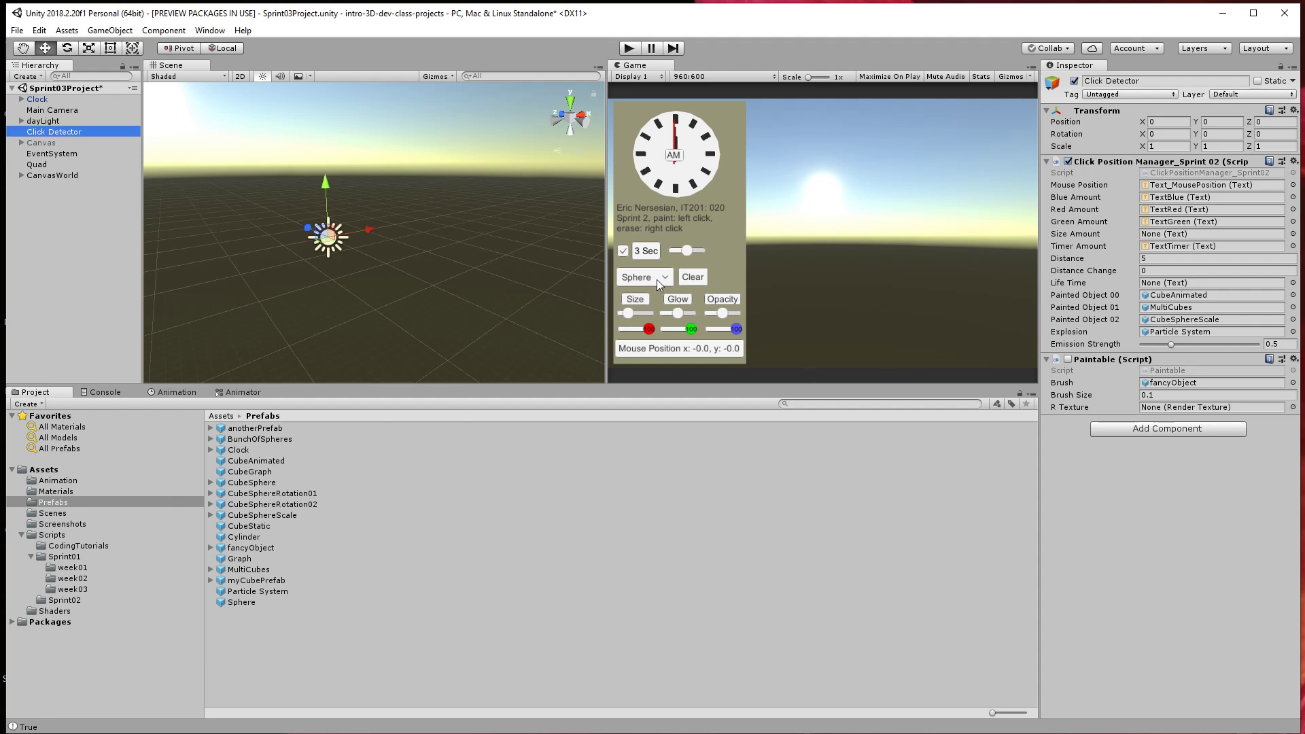
{"action": "left_click", "coordinate": [20, 175]}
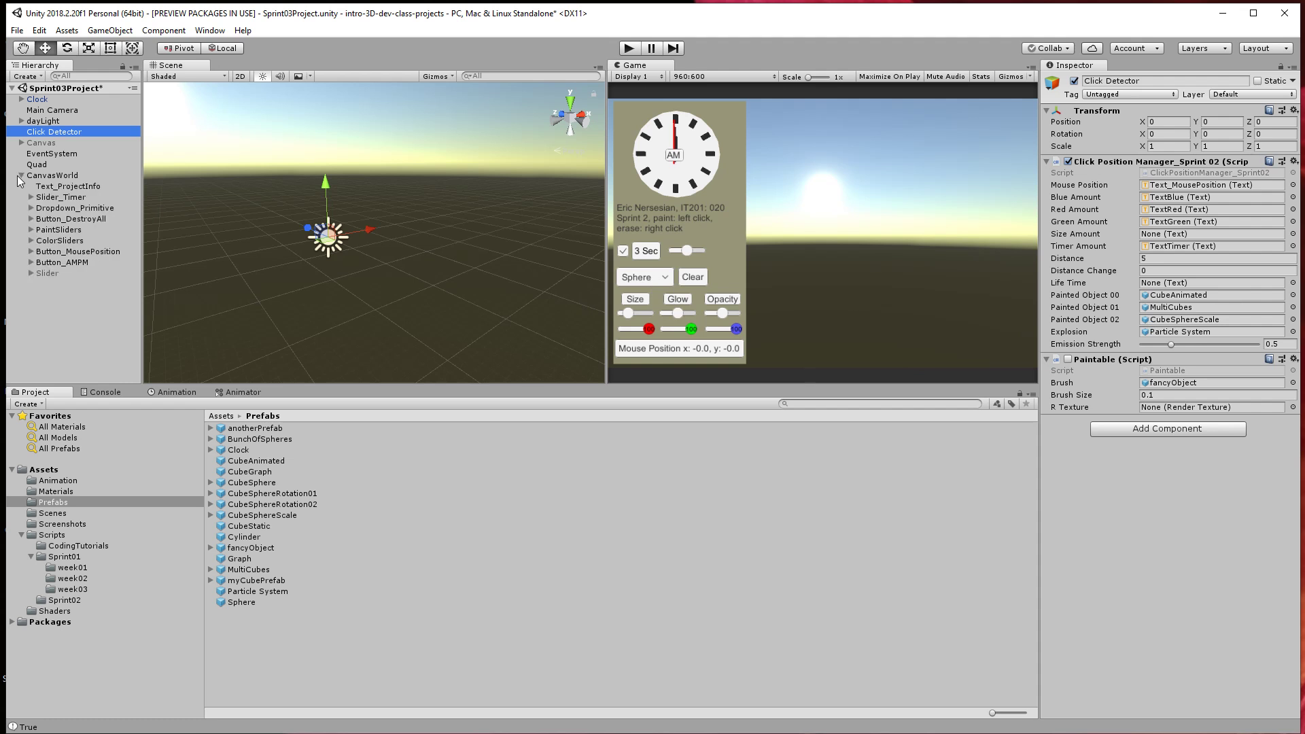
{"action": "left_click", "coordinate": [31, 208]}
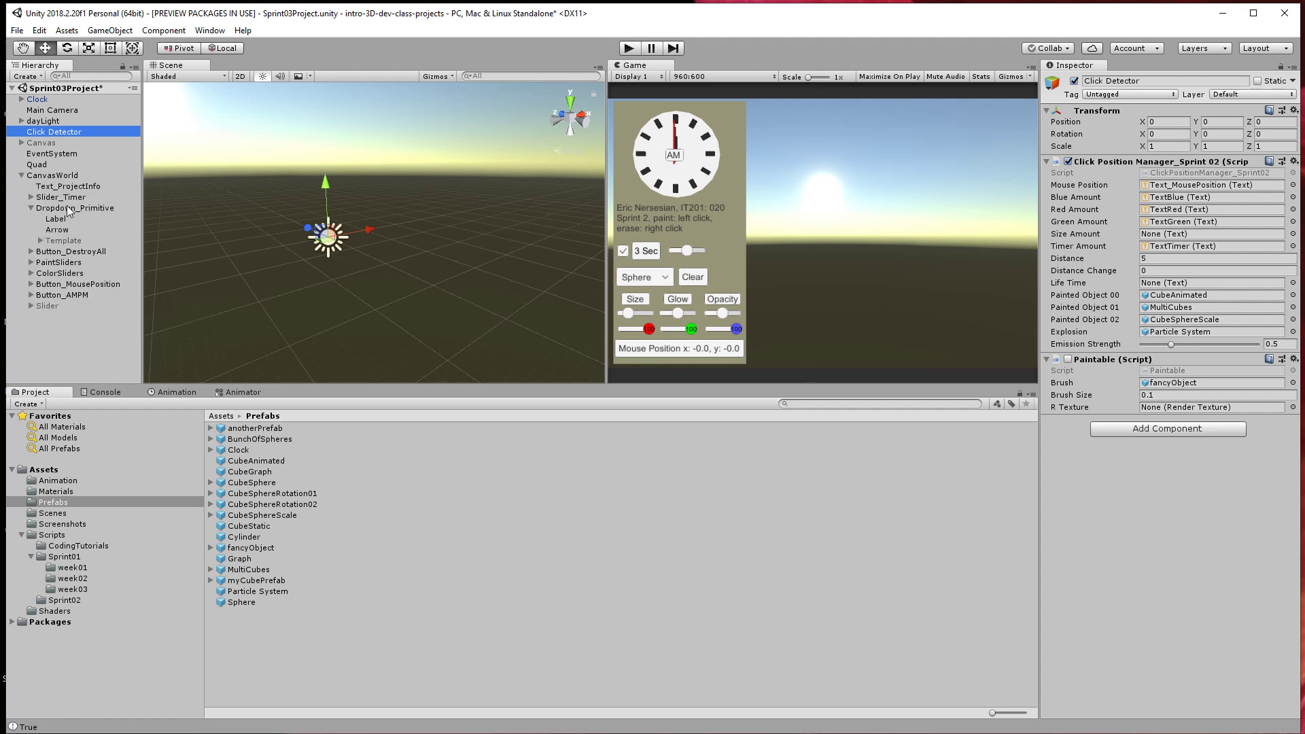
{"action": "left_click", "coordinate": [67, 209]}
{"action": "scroll", "coordinate": [1191, 383], "scroll_direction": "down", "scroll_amount": 10}
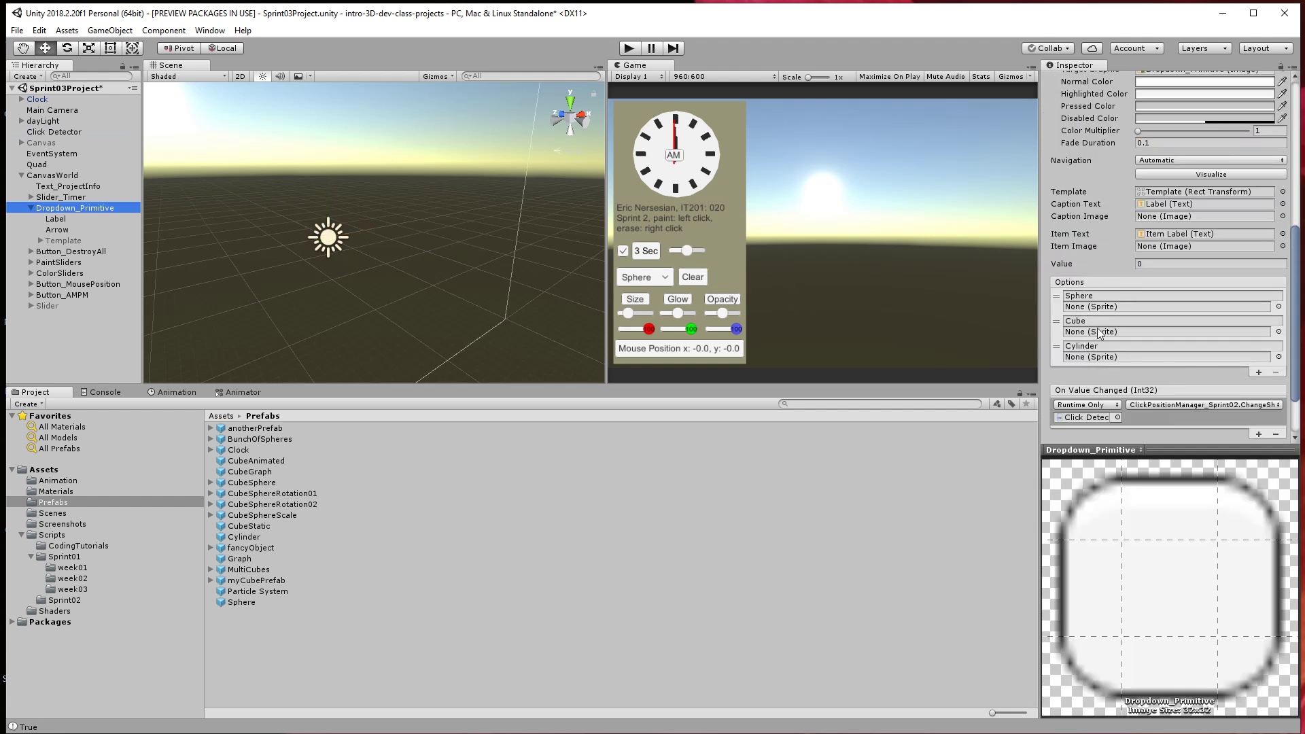
{"action": "left_click", "coordinate": [1104, 297]}
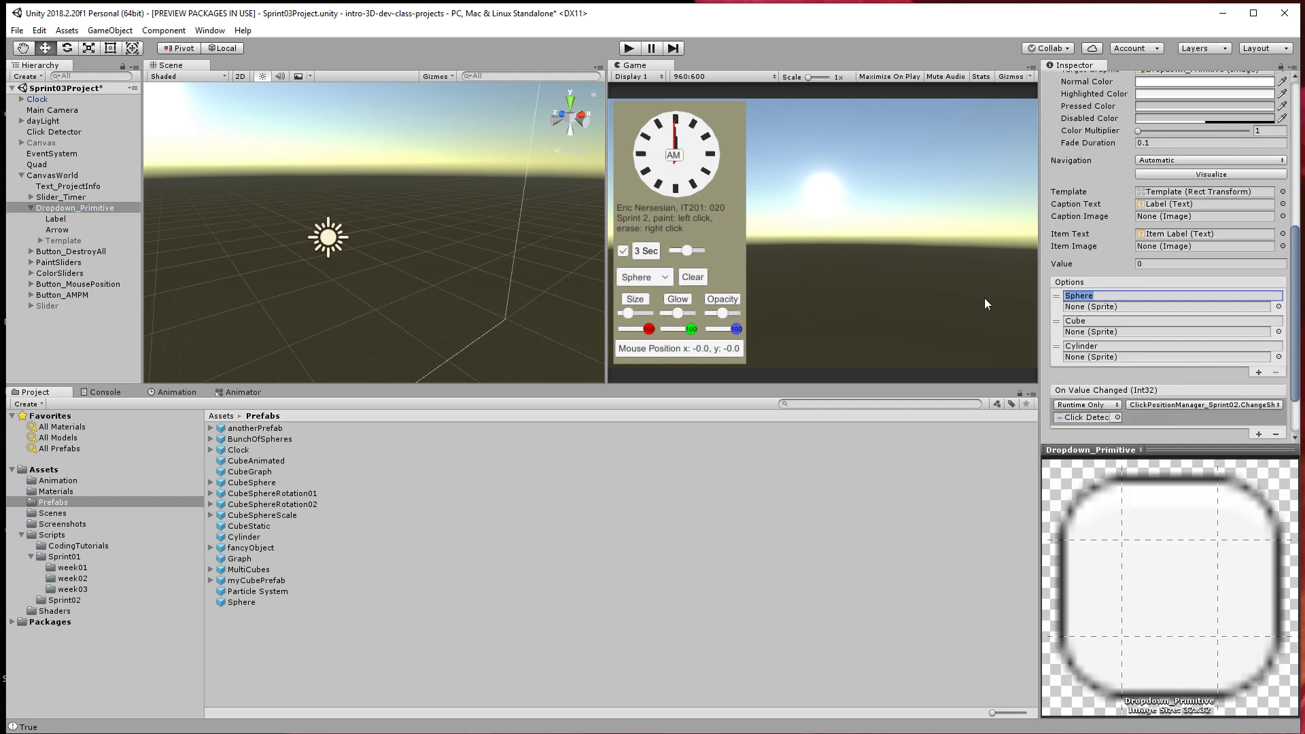
{"action": "type", "text": "Cube"}
{"action": "left_click", "coordinate": [1072, 320]}
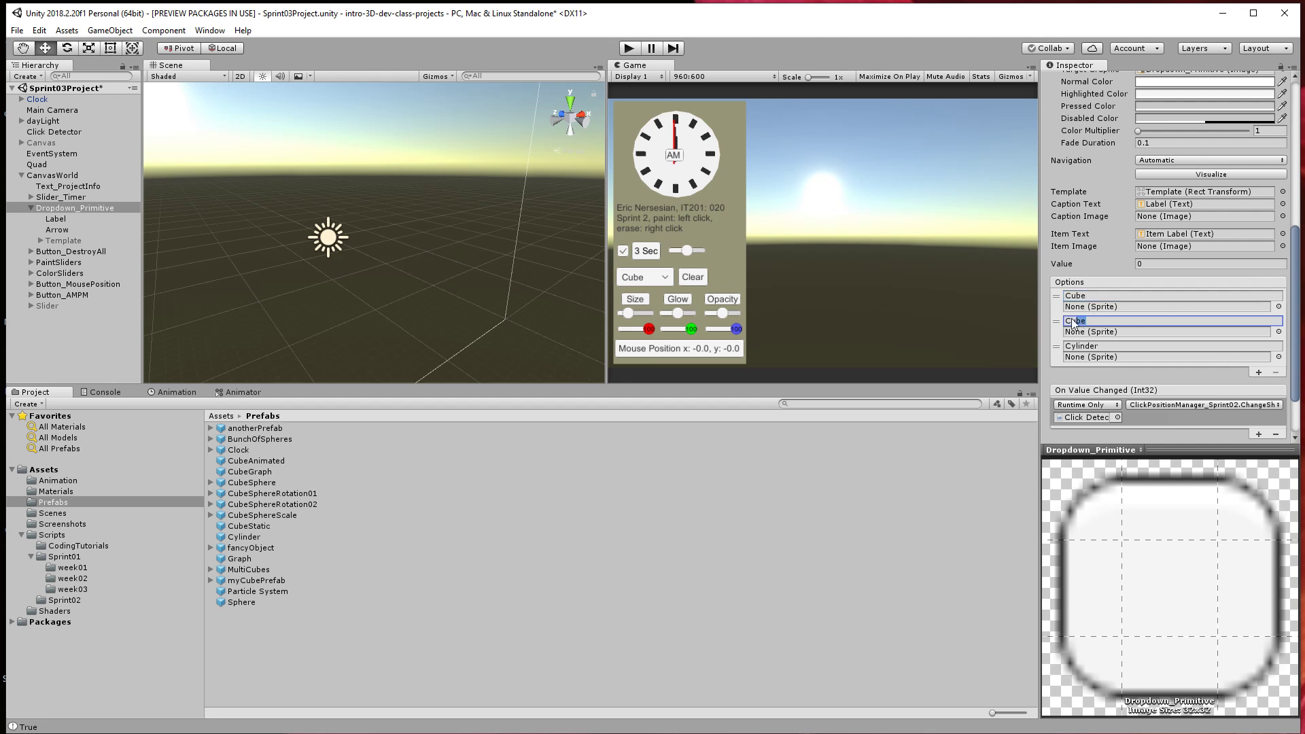
{"action": "type", "text": "MultiCube"}
{"action": "left_click", "coordinate": [1080, 269]}
Test the scene in play mode by painting one stroke with Cube and another with MultiCube chosen in the dropdown.
{"action": "left_click", "coordinate": [627, 49]}
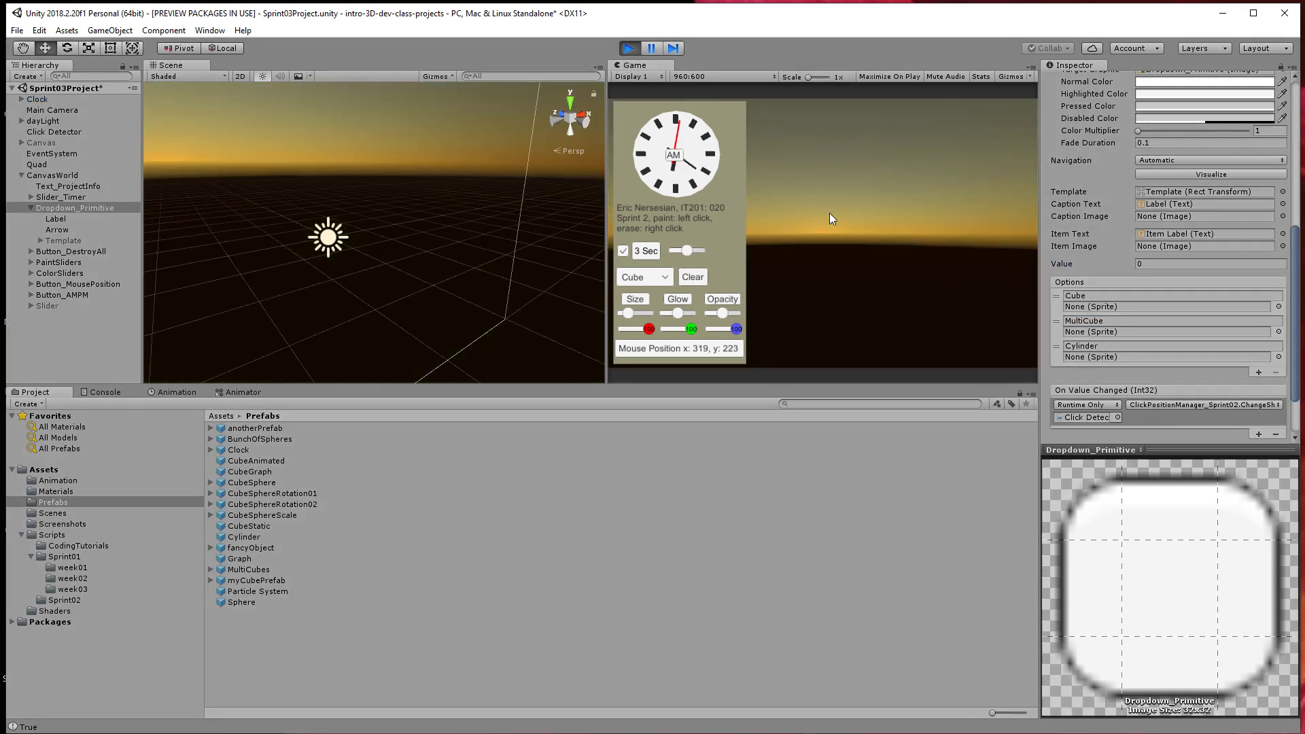
{"action": "mouse_move", "coordinate": [874, 130]}
{"action": "left_mouse_down"}
{"action": "mouse_move", "coordinate": [813, 178]}
{"action": "mouse_move", "coordinate": [877, 316]}
{"action": "mouse_move", "coordinate": [858, 171]}
{"action": "mouse_move", "coordinate": [832, 280]}
{"action": "left_mouse_up"}
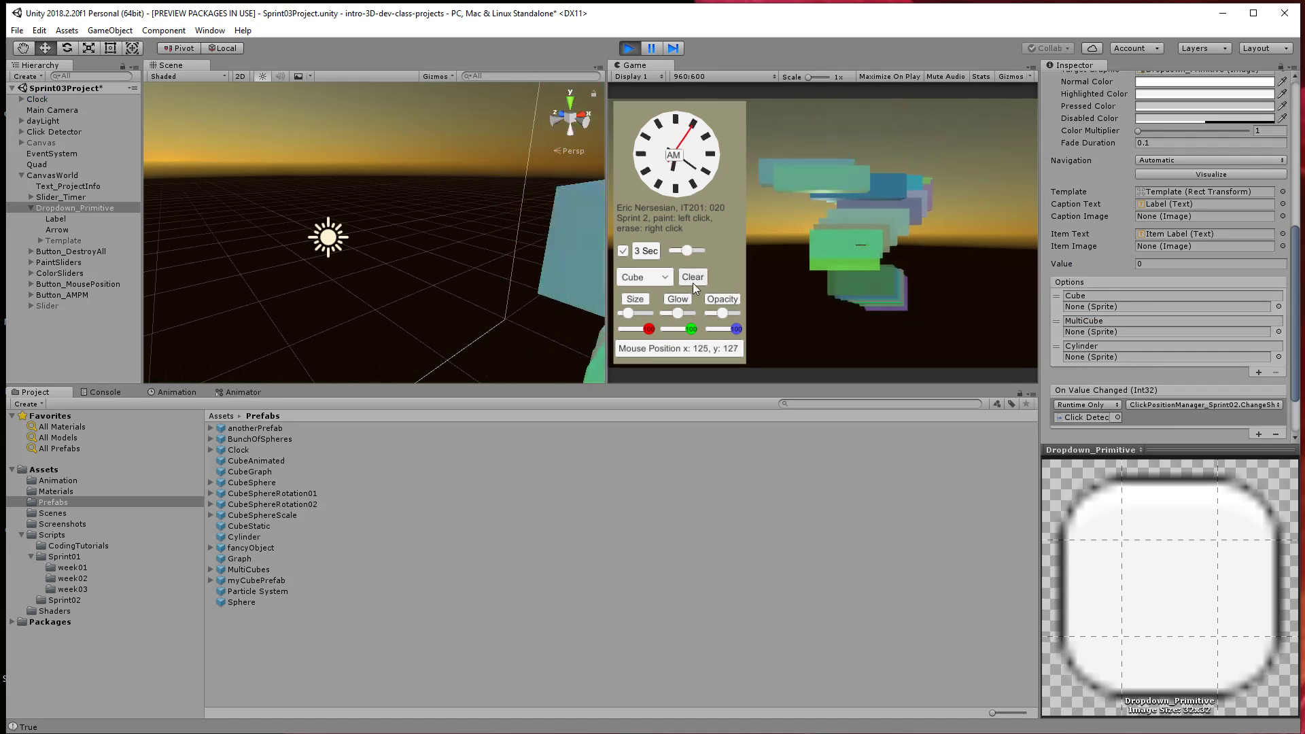
{"action": "left_click", "coordinate": [657, 281]}
{"action": "left_click", "coordinate": [646, 307]}
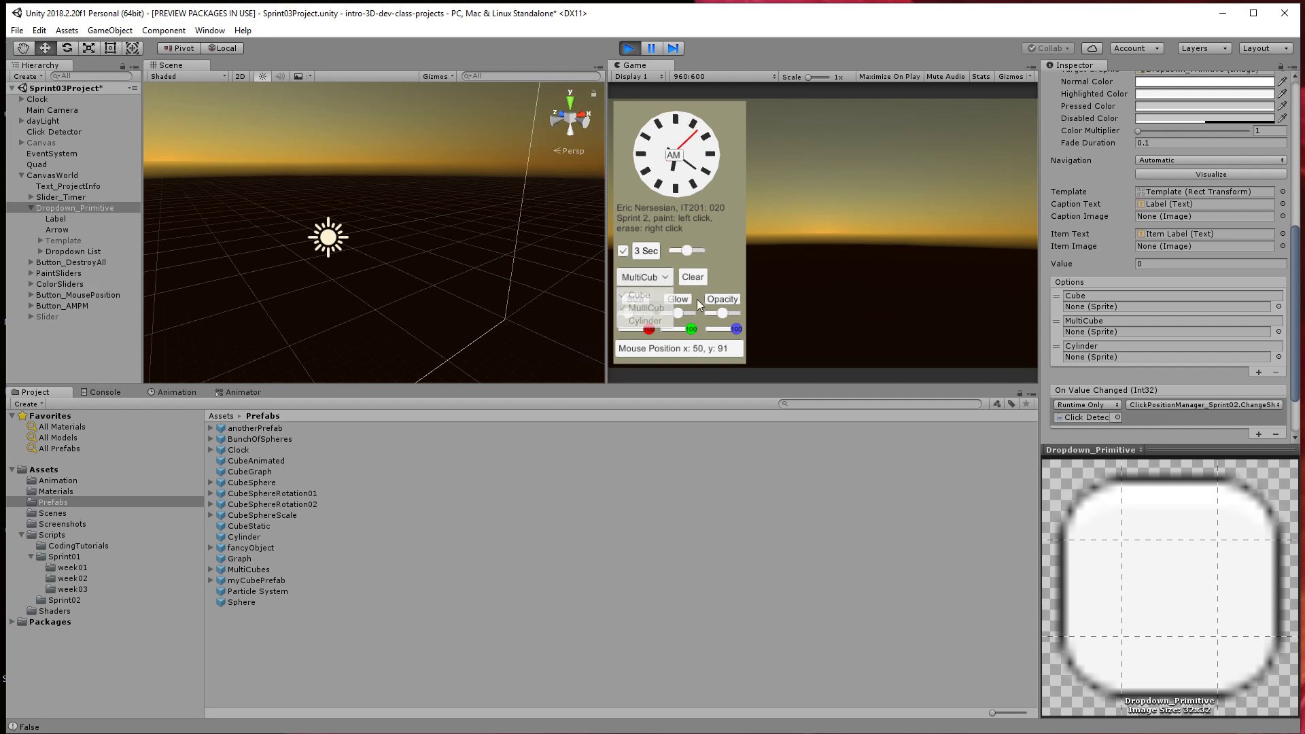
{"action": "mouse_move", "coordinate": [904, 136]}
{"action": "left_mouse_down"}
{"action": "mouse_move", "coordinate": [846, 151]}
{"action": "mouse_move", "coordinate": [845, 247]}
{"action": "mouse_move", "coordinate": [976, 311]}
{"action": "mouse_move", "coordinate": [977, 289]}
{"action": "mouse_move", "coordinate": [780, 389]}
{"action": "mouse_move", "coordinate": [821, 268]}
{"action": "left_mouse_up"}
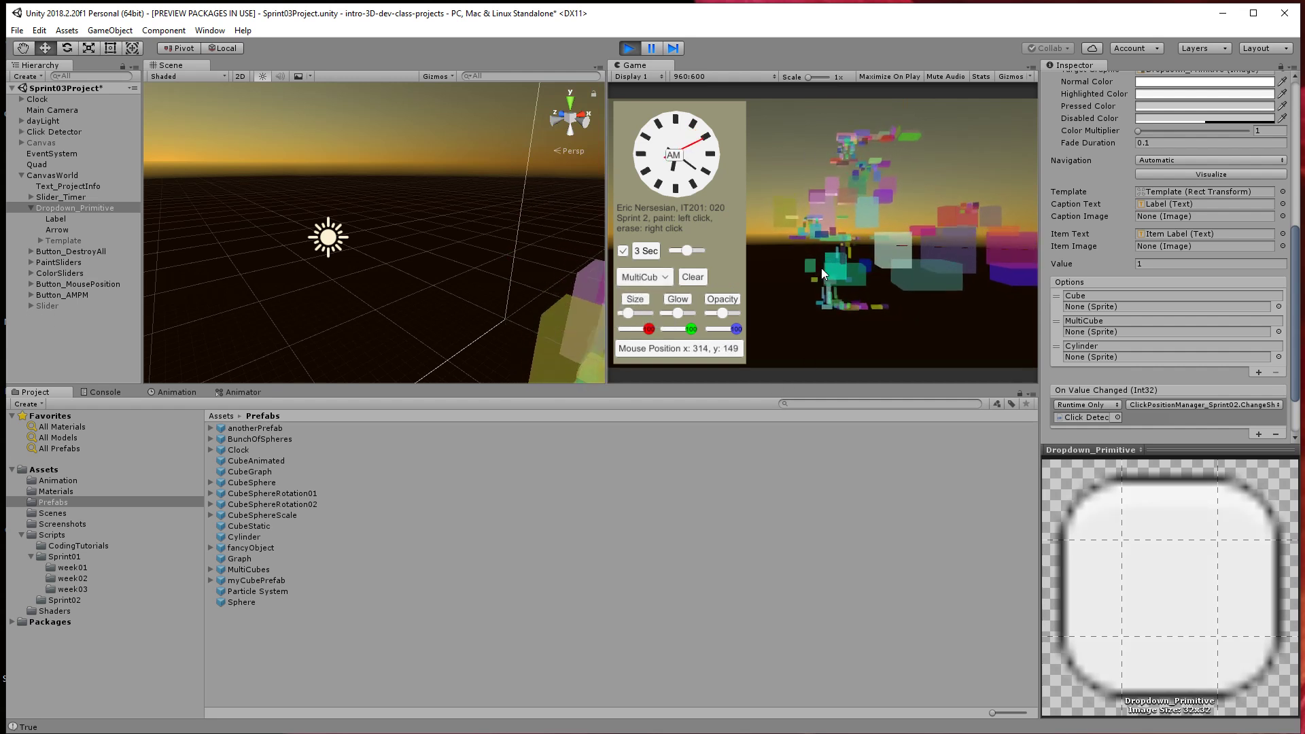
Check how the MultiCube option fits in the shape dropdown of the running scene, and leave play mode.
{"action": "left_click", "coordinate": [642, 277]}
{"action": "left_click", "coordinate": [667, 273]}
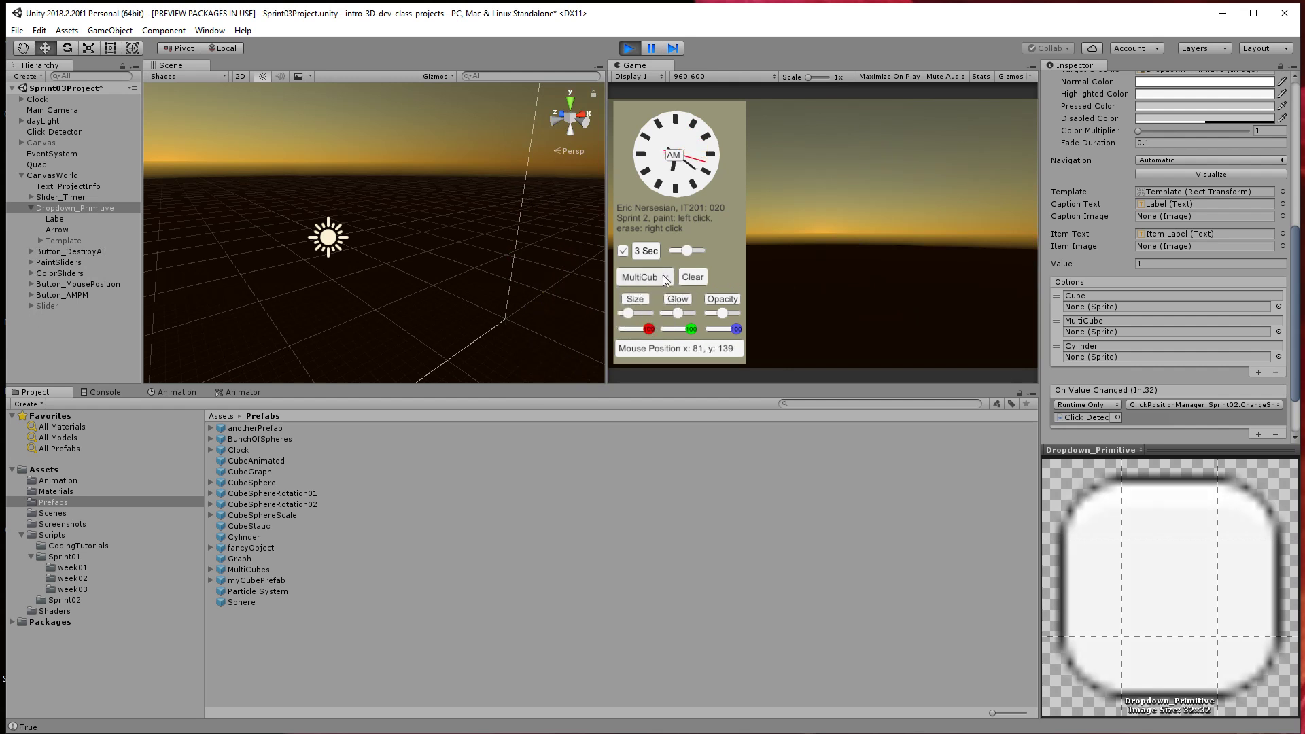
{"action": "left_click", "coordinate": [626, 48]}
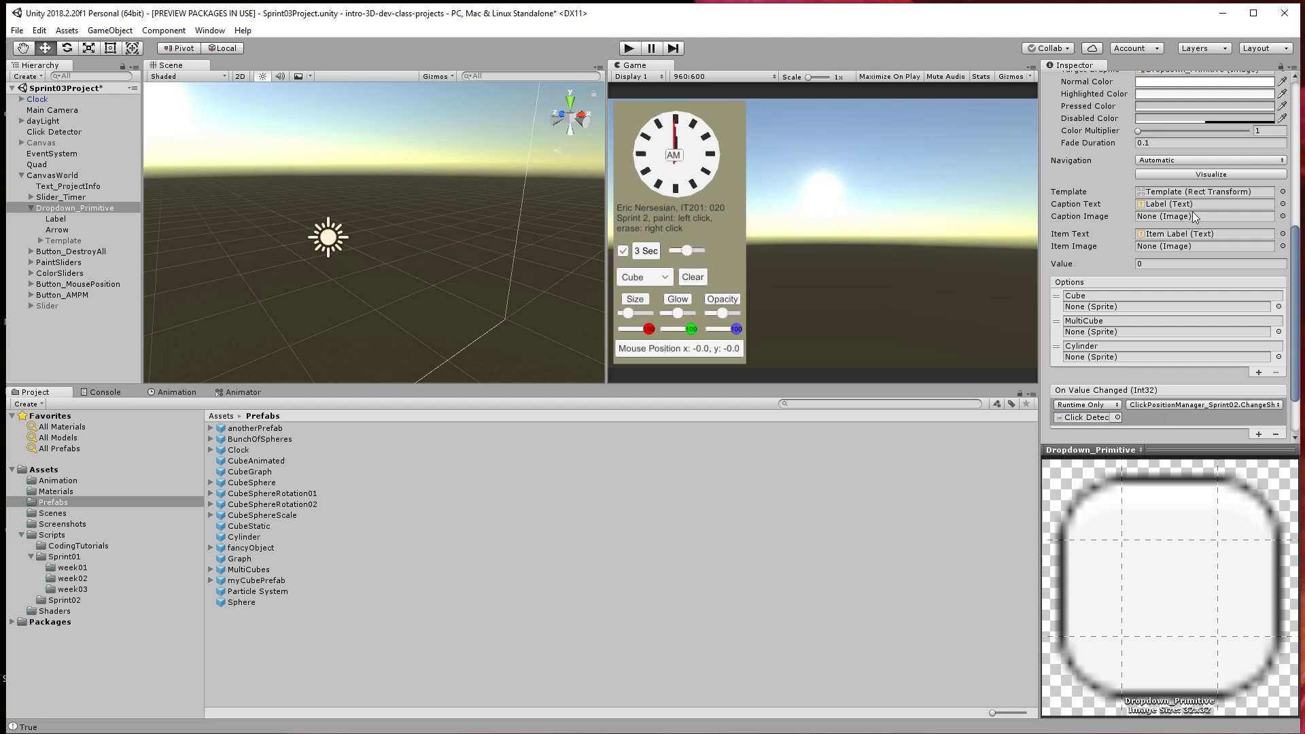
Widen Dropdown_Primitive to 106.92 at Pos X 68.6, and shift Button_DestroyAll to Pos X 151.6 beside it.
{"action": "scroll", "coordinate": [1196, 217], "scroll_direction": "up", "scroll_amount": 8}
{"action": "left_click", "coordinate": [1156, 144]}
{"action": "left_click_drag", "start_coordinate": [1156, 145], "coordinate": [1178, 124]}
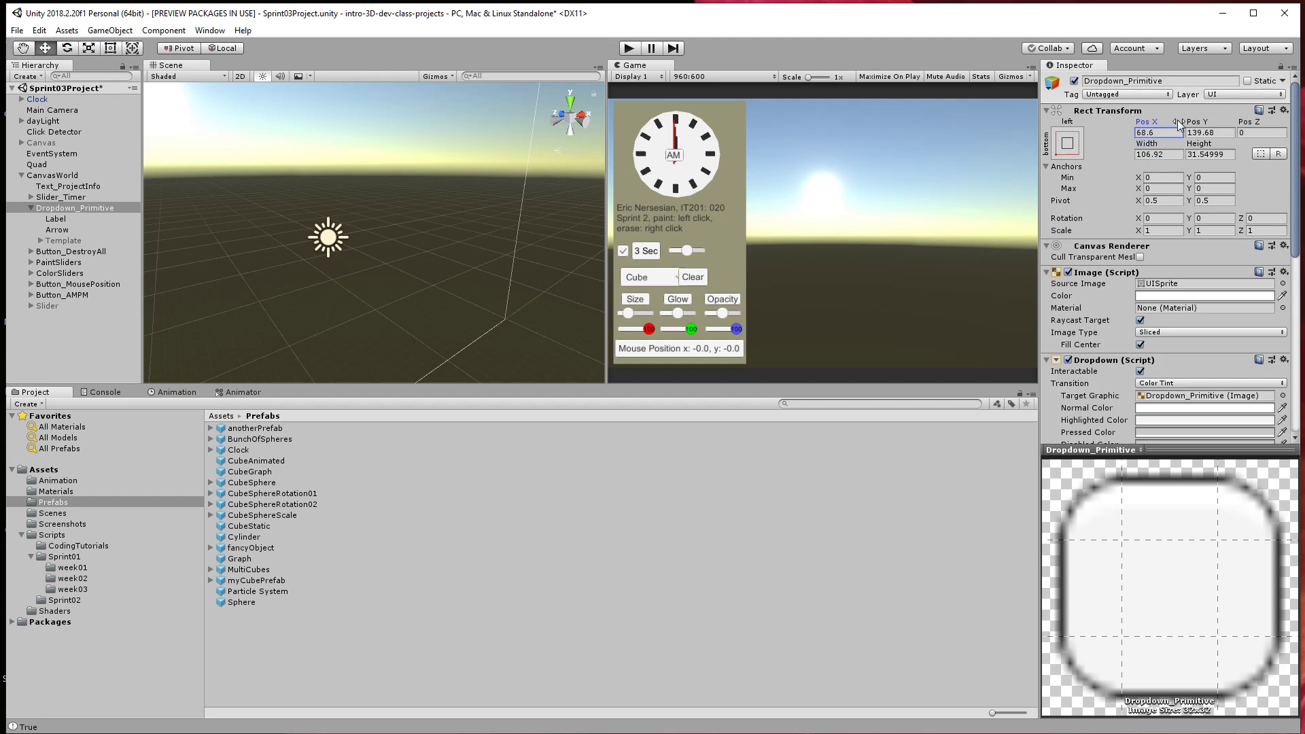
{"action": "left_click", "coordinate": [50, 253]}
{"action": "left_click_drag", "start_coordinate": [1142, 122], "coordinate": [1215, 123]}
Test the widened dropdown in play mode by choosing MultiCube and painting one stroke.
{"action": "left_click", "coordinate": [629, 49]}
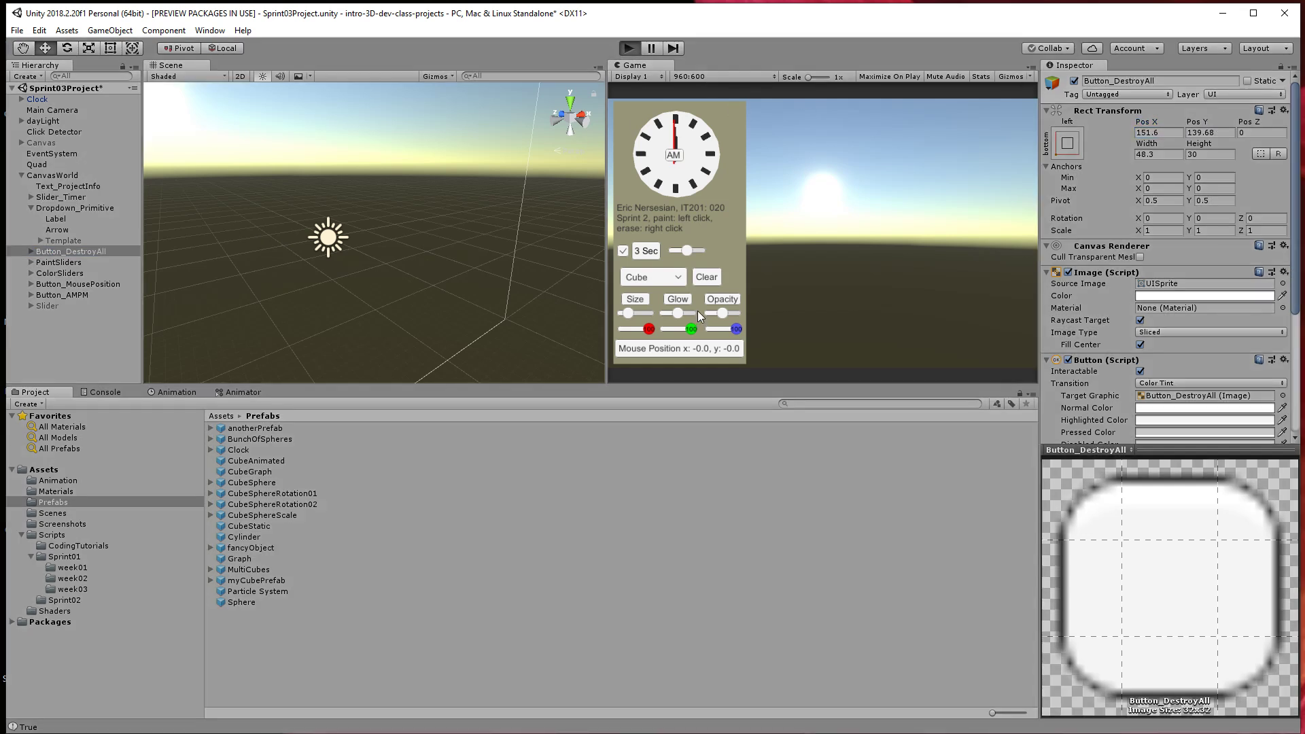
{"action": "left_click", "coordinate": [659, 277]}
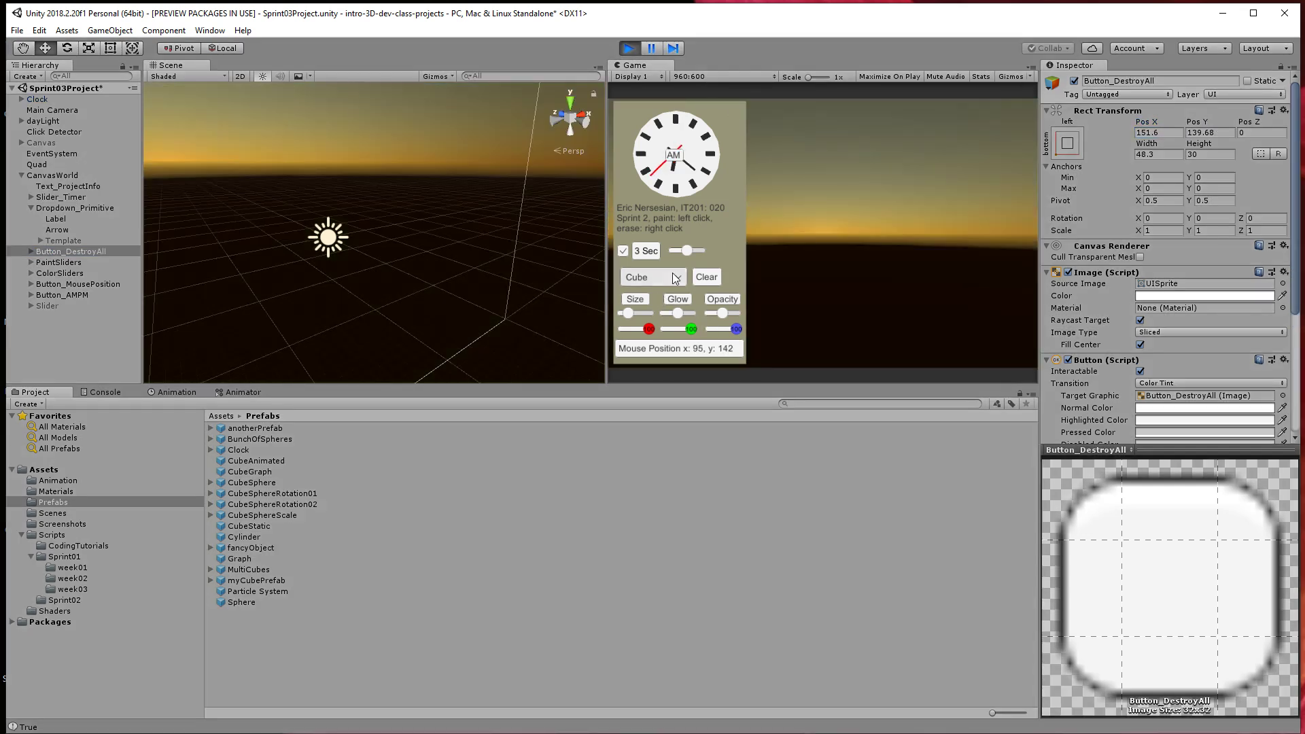
{"action": "left_click", "coordinate": [653, 308]}
{"action": "mouse_move", "coordinate": [851, 172]}
{"action": "left_mouse_down"}
{"action": "mouse_move", "coordinate": [911, 275]}
{"action": "mouse_move", "coordinate": [940, 280]}
{"action": "left_mouse_up"}
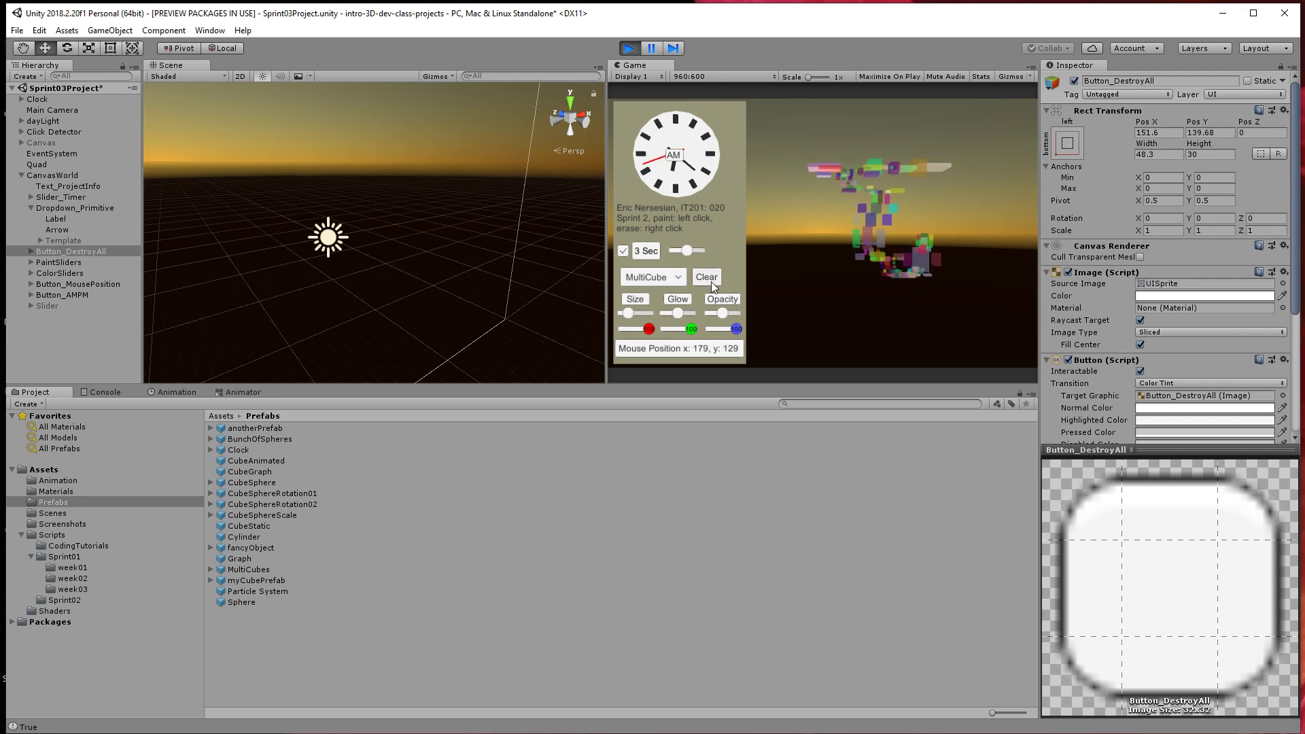
{"action": "left_click", "coordinate": [628, 49]}
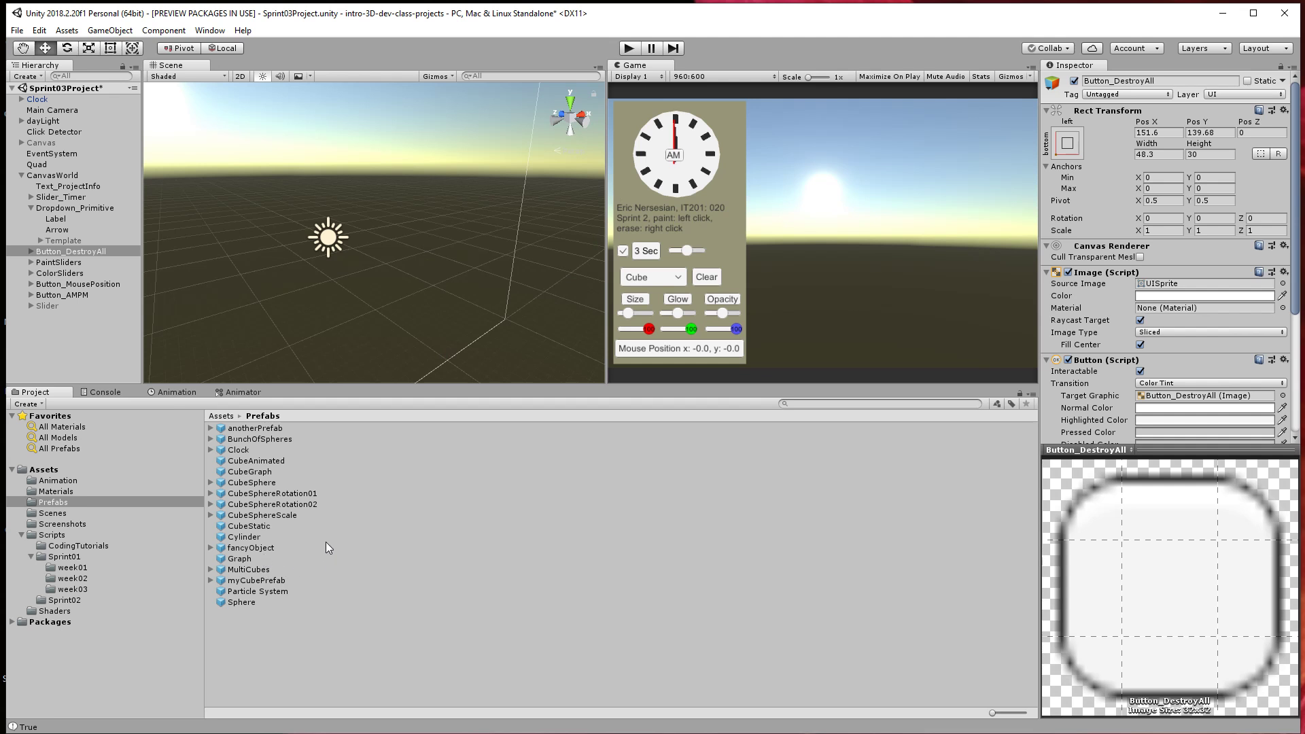
Inspect the CubeSphereRotation01 and myCubePrefab prefabs, and check the child objects of the two CubeSphereRotation prefabs.
{"action": "left_click", "coordinate": [258, 569]}
{"action": "left_click", "coordinate": [272, 493]}
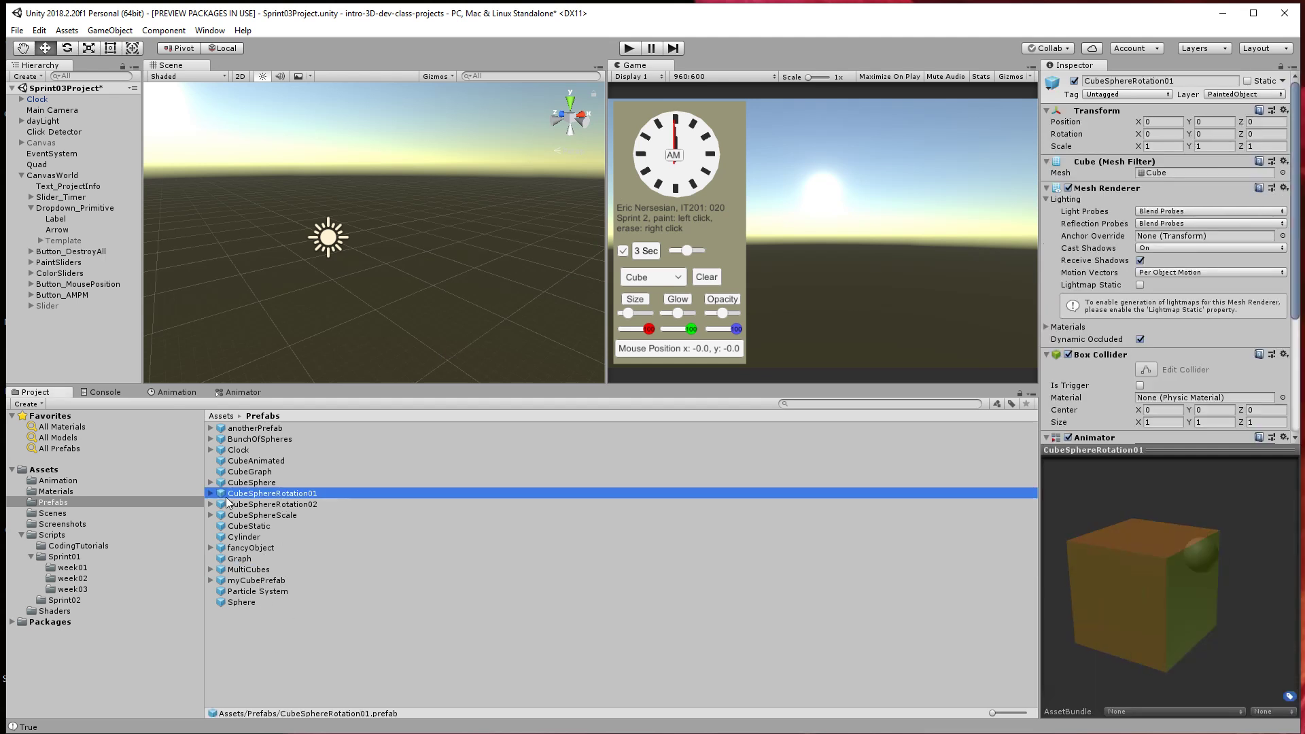
{"action": "left_click", "coordinate": [210, 493]}
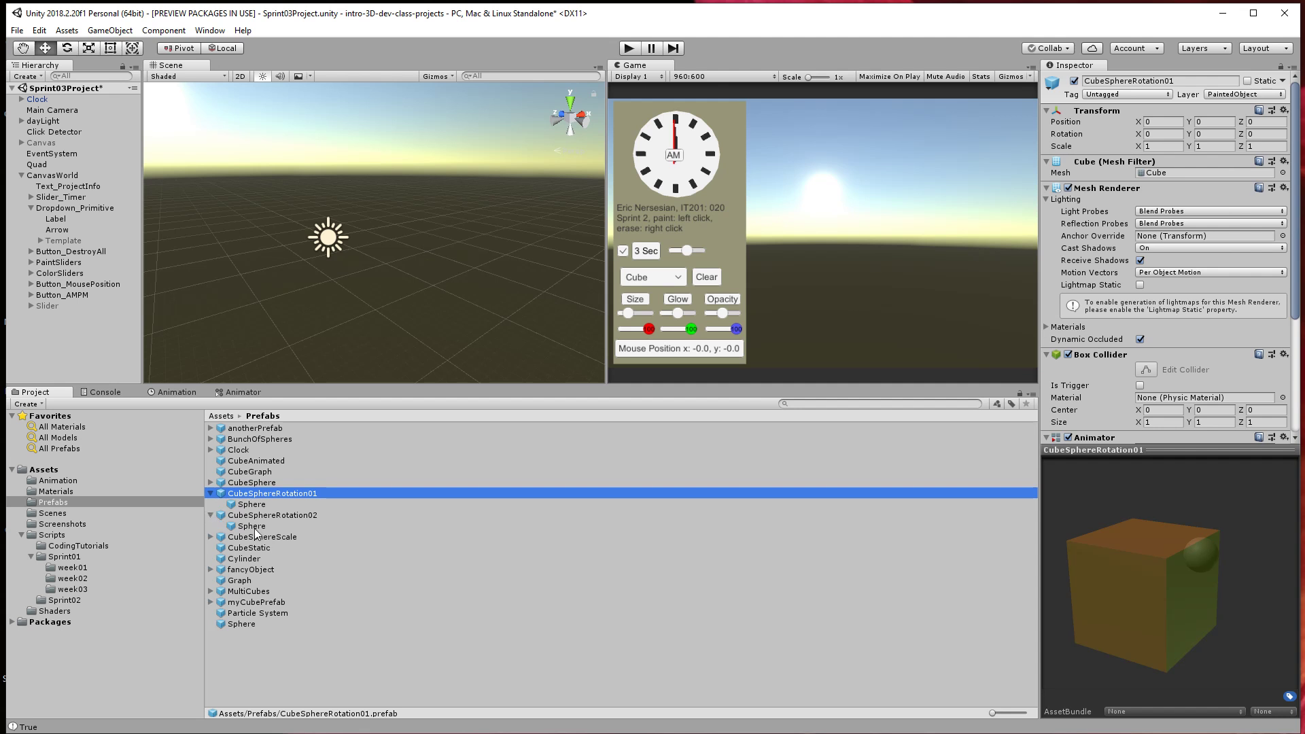
{"action": "left_click", "coordinate": [211, 495]}
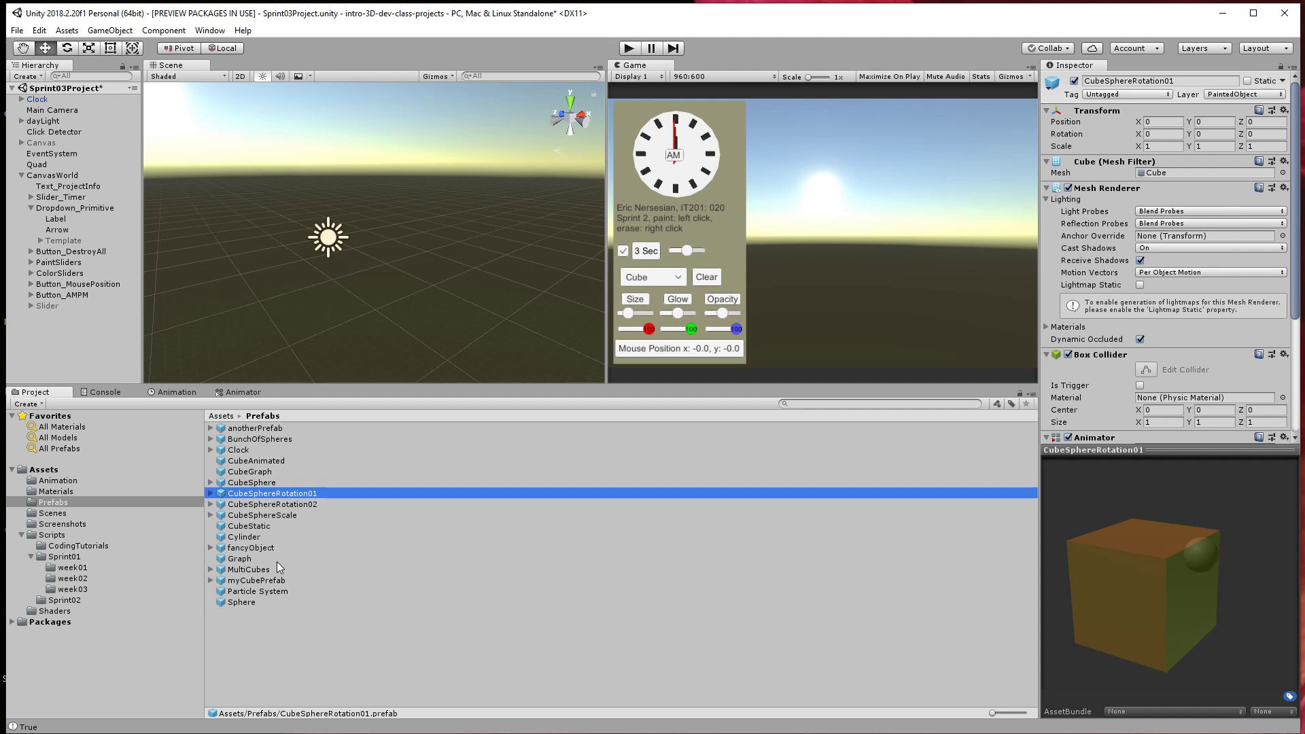
{"action": "left_click", "coordinate": [246, 569]}
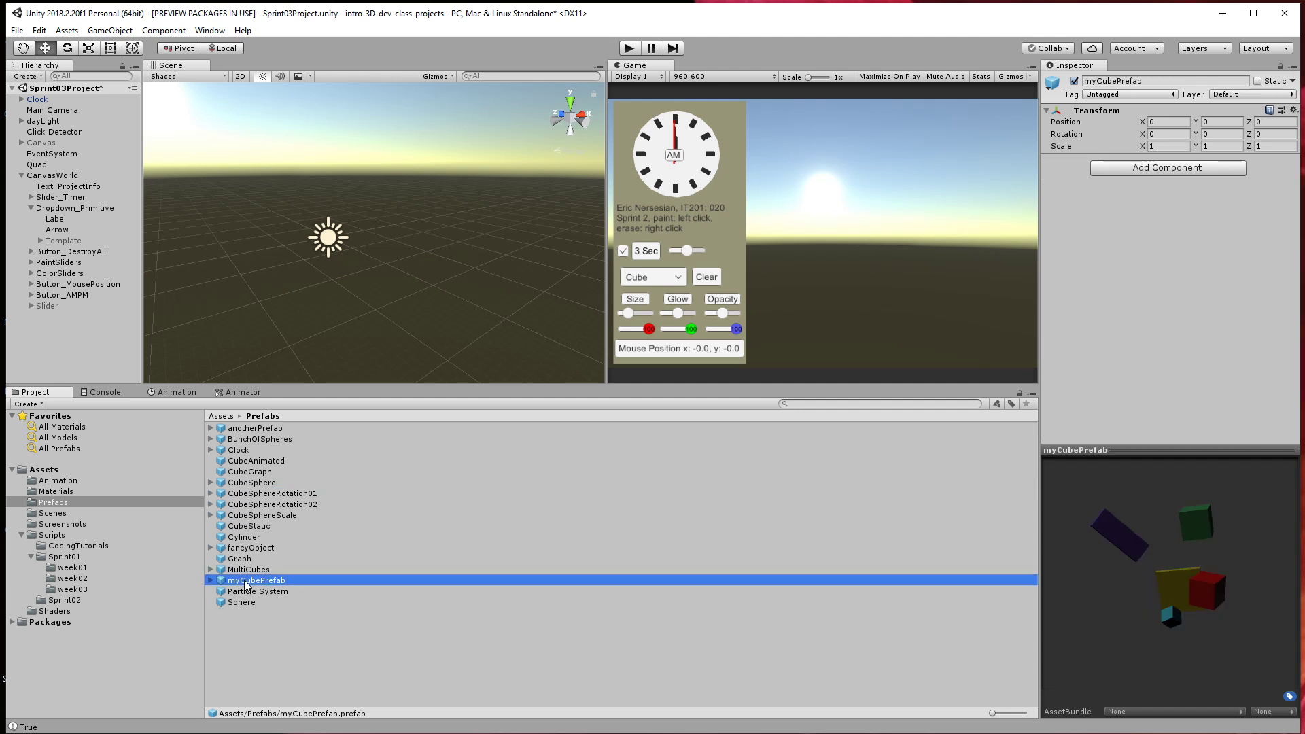
Place the MultiCubes prefab in the scene, reset its position to the origin, and move it along X to 4.11.
{"action": "left_click_drag", "start_coordinate": [238, 573], "coordinate": [384, 260]}
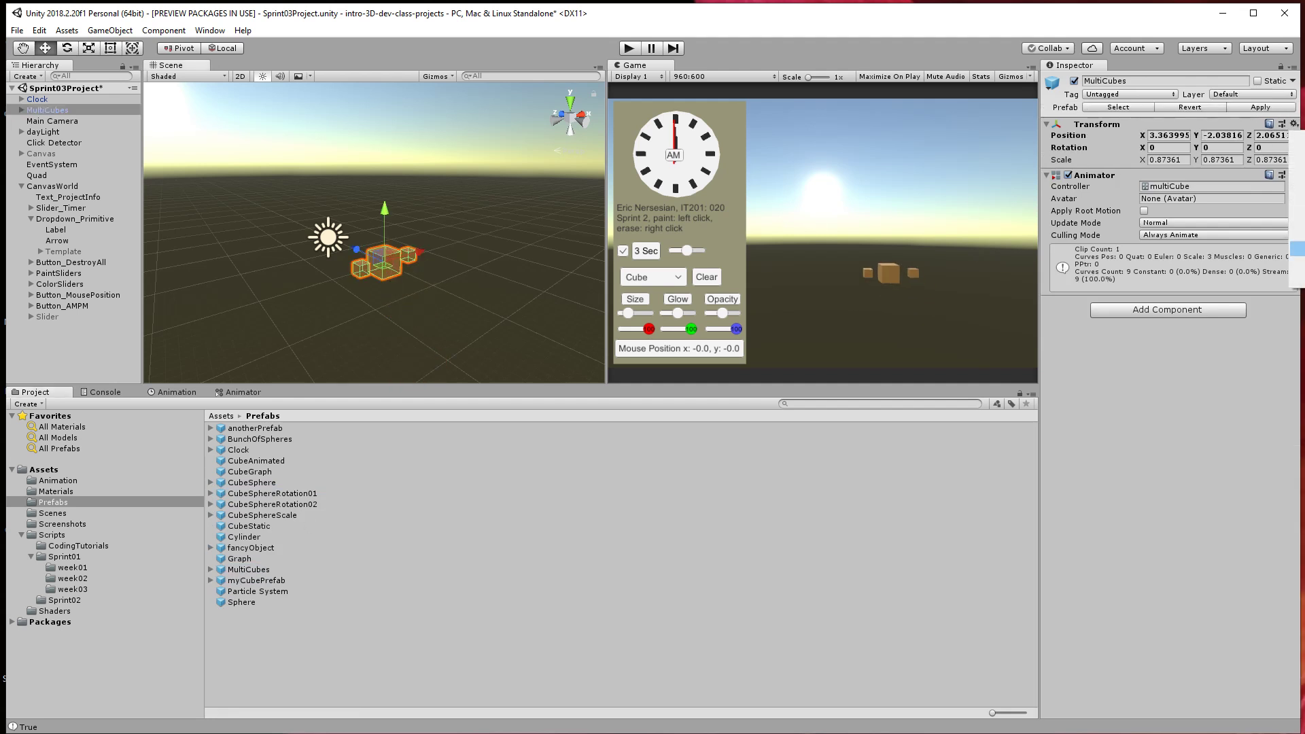
{"action": "left_click", "coordinate": [1298, 248]}
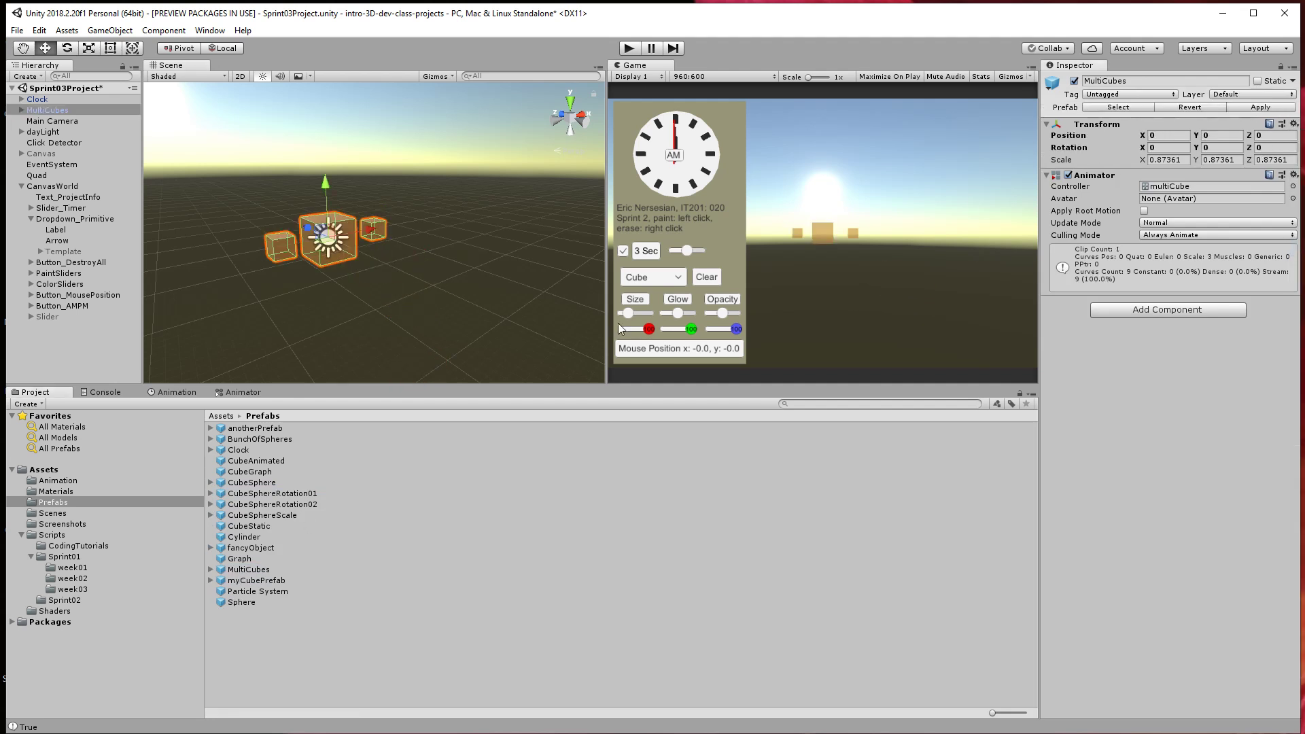
{"action": "left_click", "coordinate": [21, 109]}
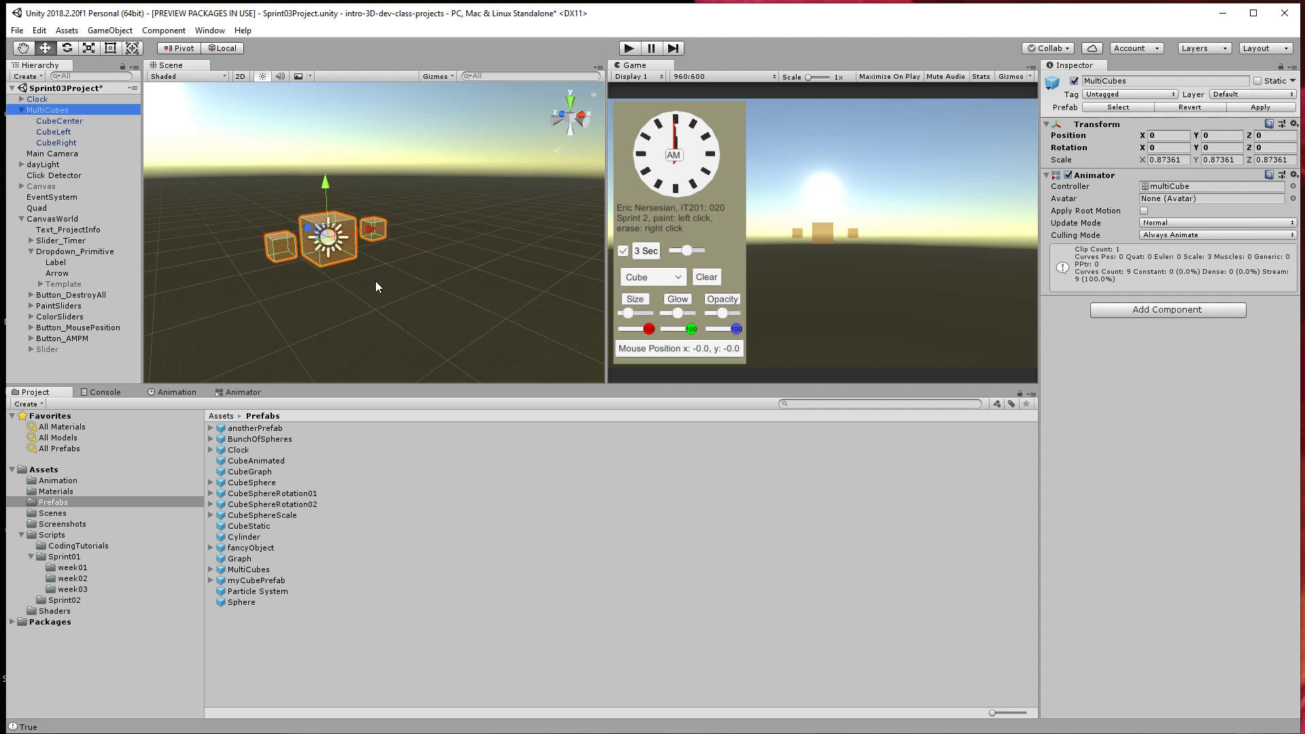
{"action": "left_click_drag", "start_coordinate": [373, 232], "coordinate": [512, 186]}
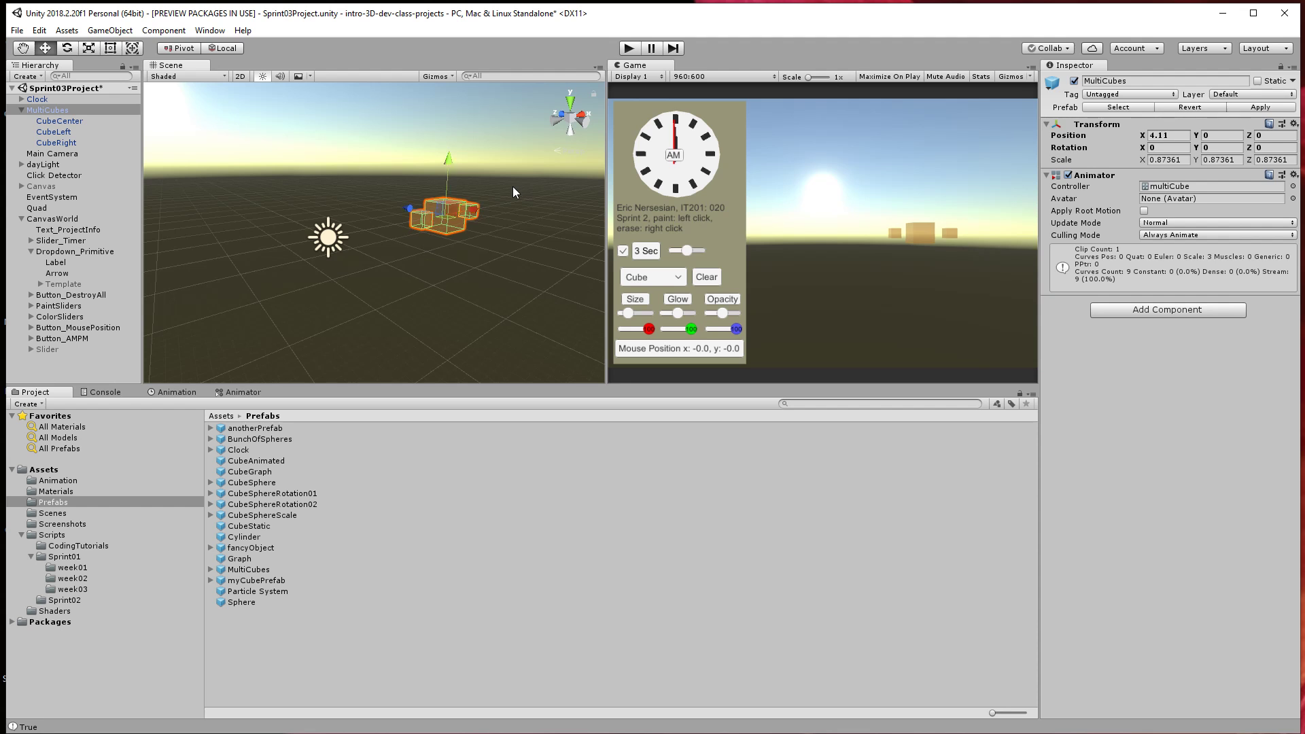
Create an empty game object and reset its position to 0, 0, 0.
{"action": "left_click", "coordinate": [110, 30]}
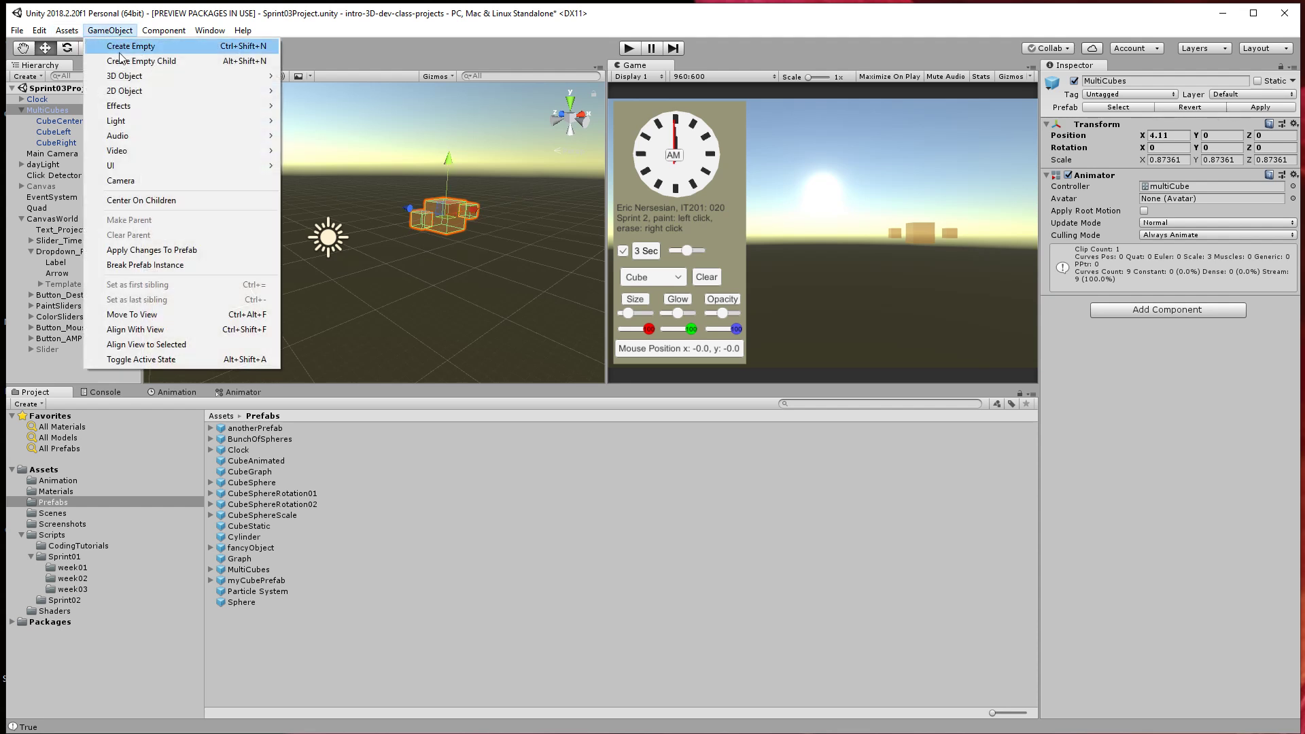
{"action": "left_click", "coordinate": [122, 47]}
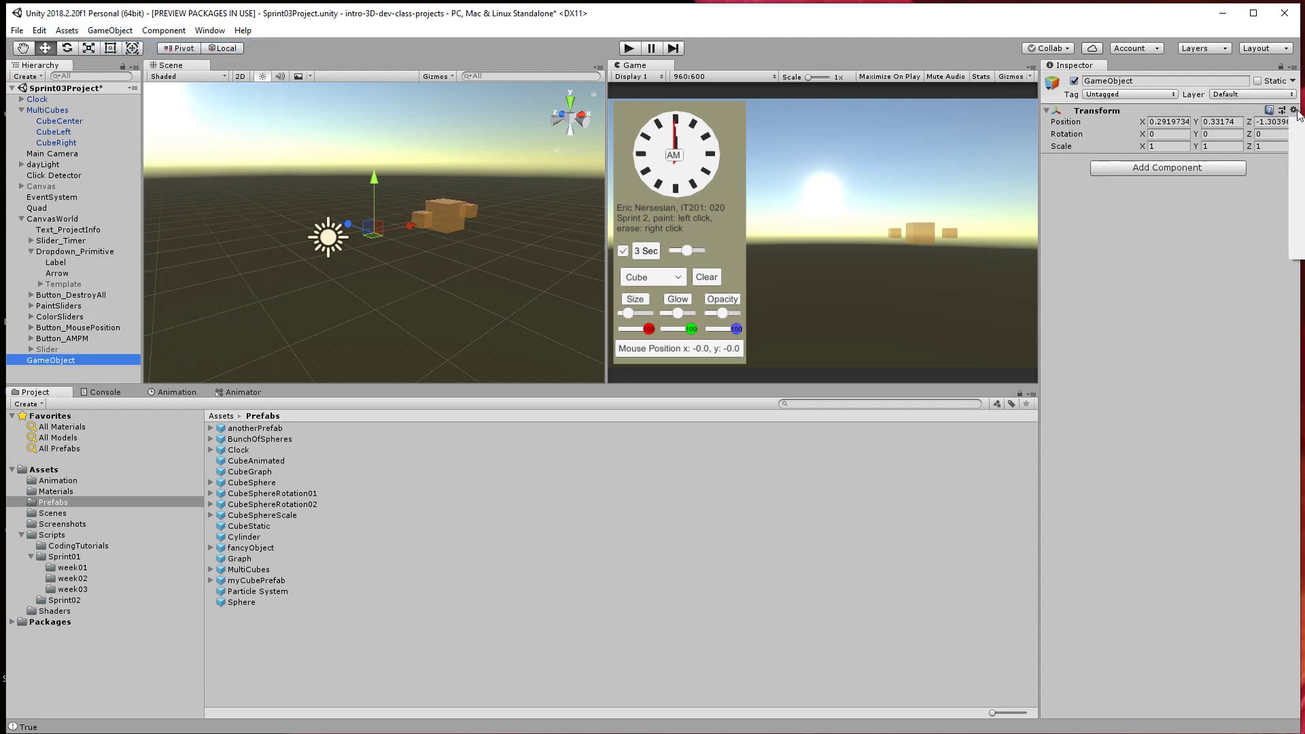
{"action": "left_click", "coordinate": [1300, 219]}
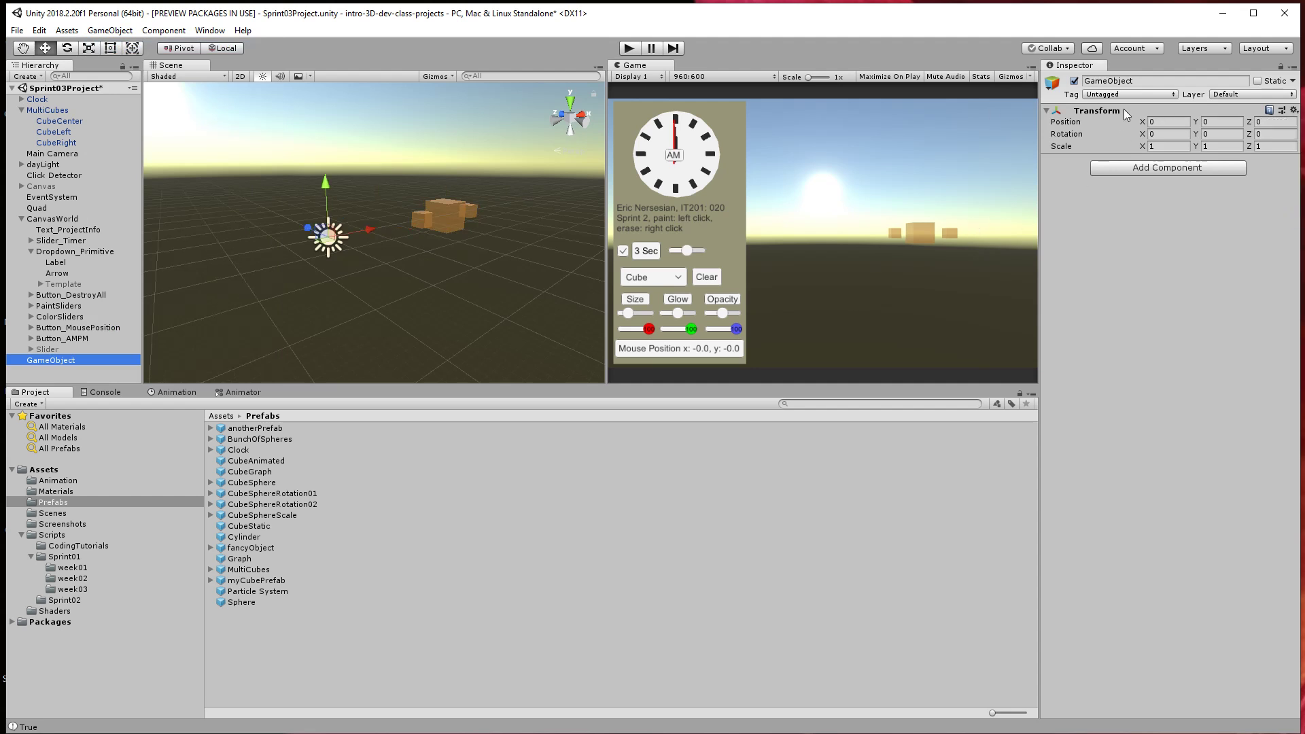
Rename the new empty game object as MultiCubes02.
{"action": "left_click", "coordinate": [1117, 82]}
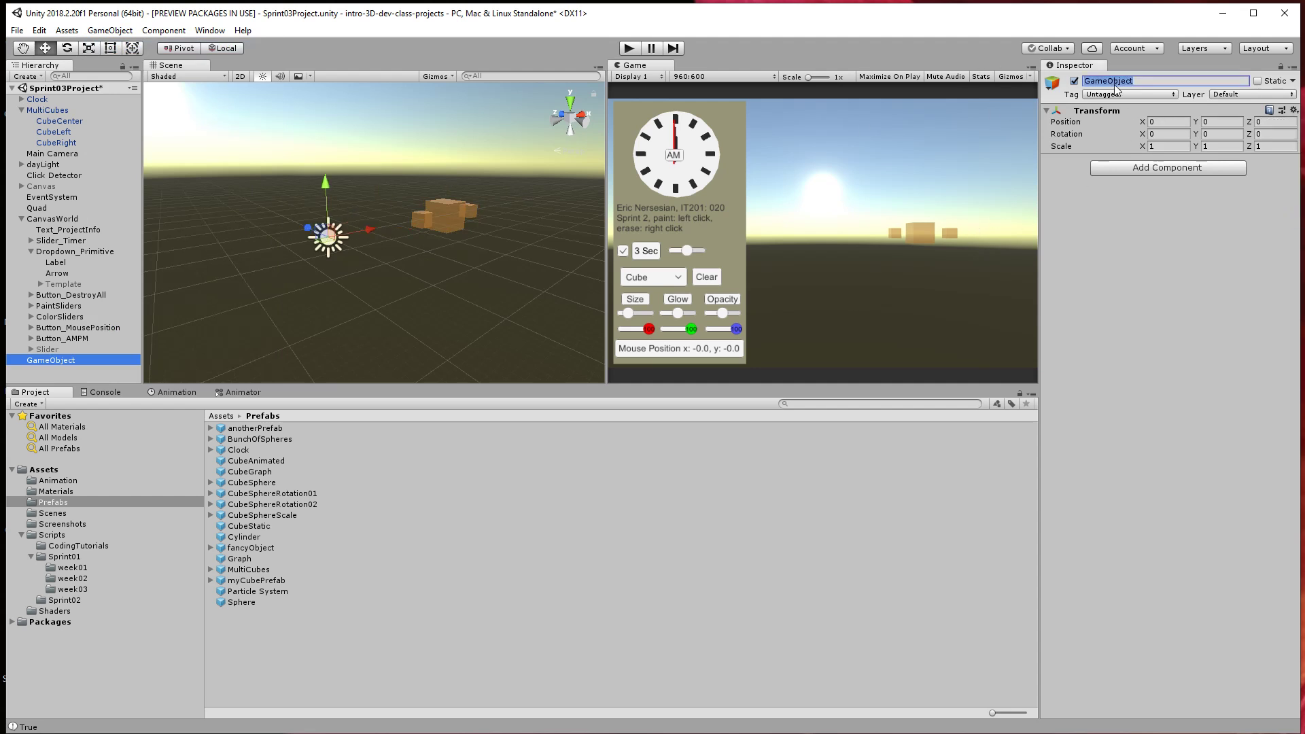
{"action": "type", "text": "Multicub"}
{"action": "key", "text": "BackSpace"}
{"action": "key", "text": "BackSpace"}
{"action": "key", "text": "BackSpace"}
{"action": "type", "text": "Cubes02"}
{"action": "key", "text": "Return"}
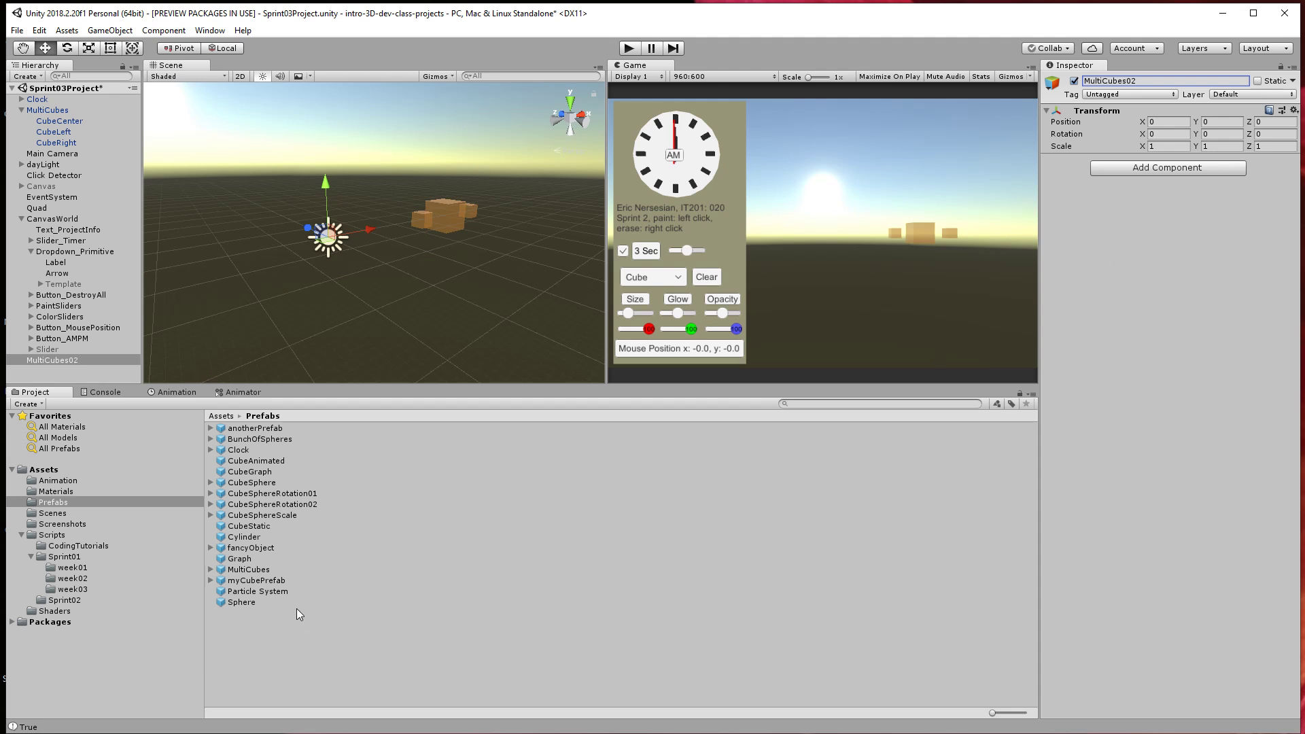
Rename the empty game object at the origin as MultiCylinders.
{"action": "left_click", "coordinate": [110, 30]}
{"action": "left_click", "coordinate": [74, 360]}
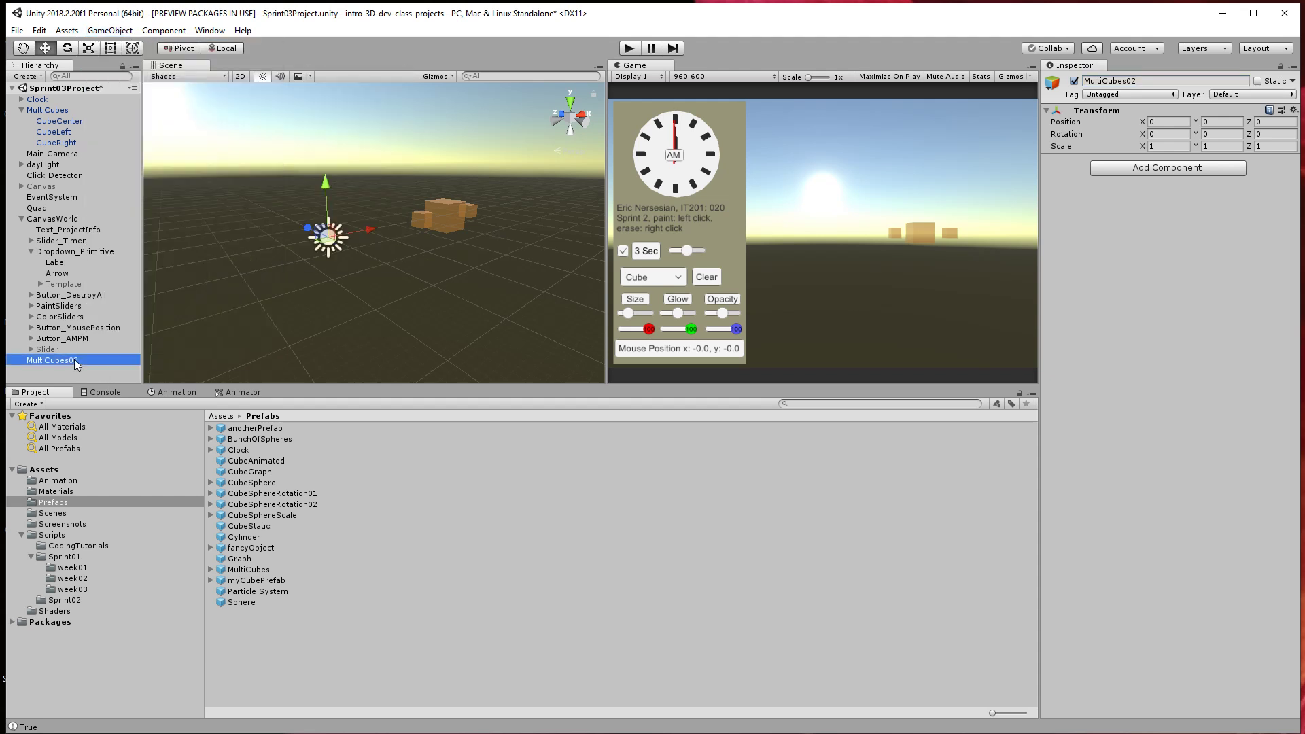
{"action": "left_click", "coordinate": [100, 362]}
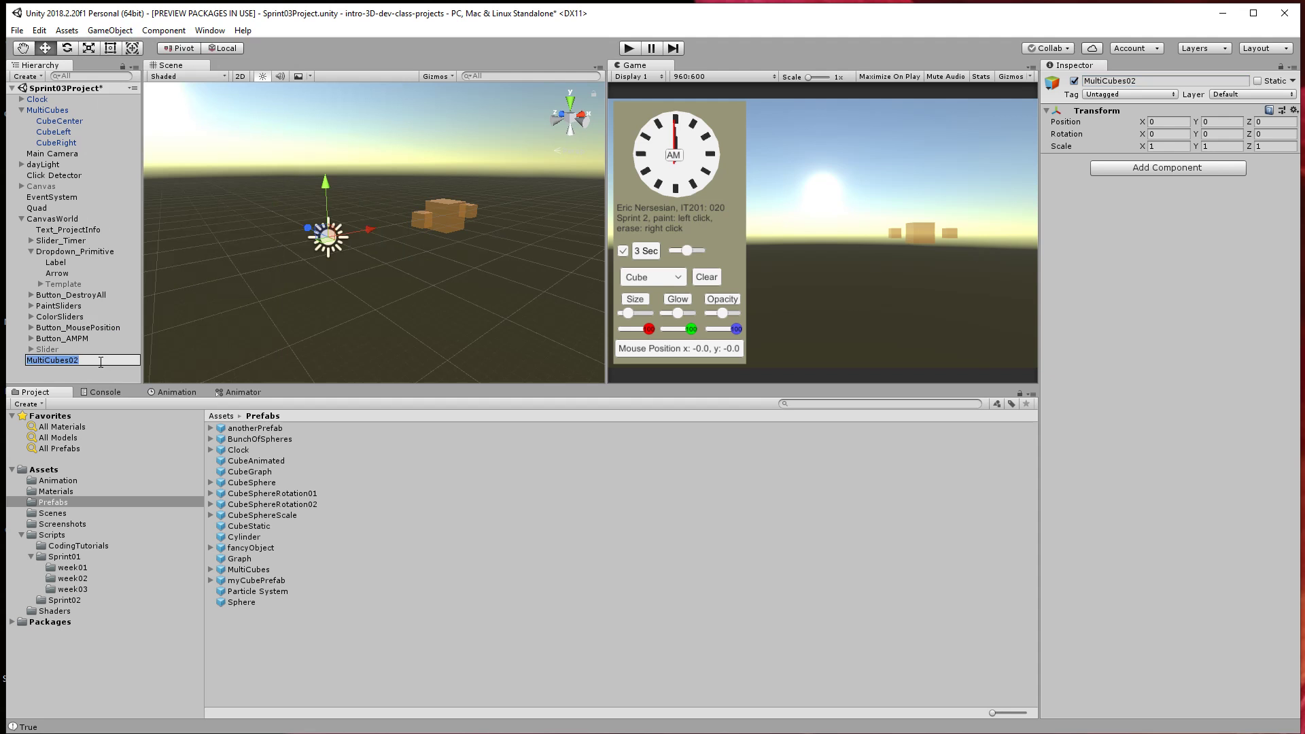
{"action": "type", "text": "Cyl"}
{"action": "type", "text": "MultiC"}
{"action": "type", "text": "ylinders"}
{"action": "key", "text": "Return"}
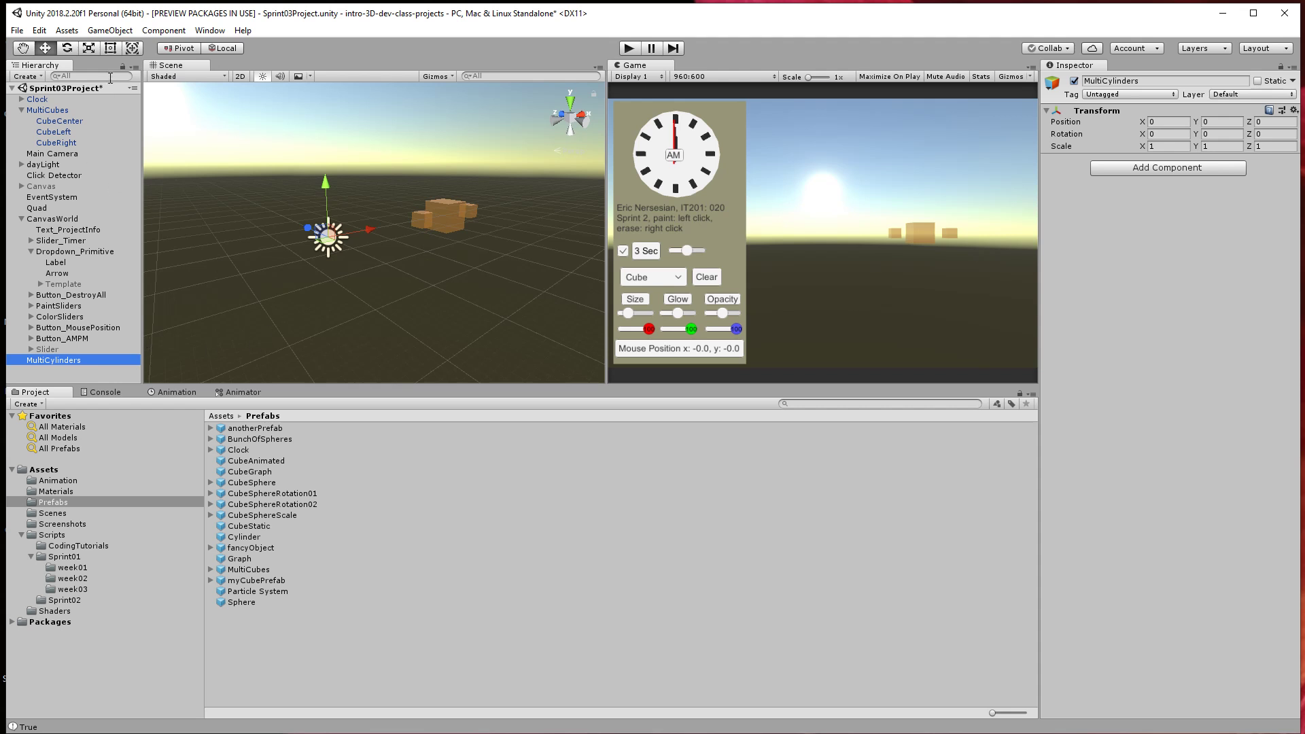
Begin adding a 3D primitive object to the scene for MultiCylinders.
{"action": "left_click", "coordinate": [110, 29]}
{"action": "mouse_move", "coordinate": [124, 76]}
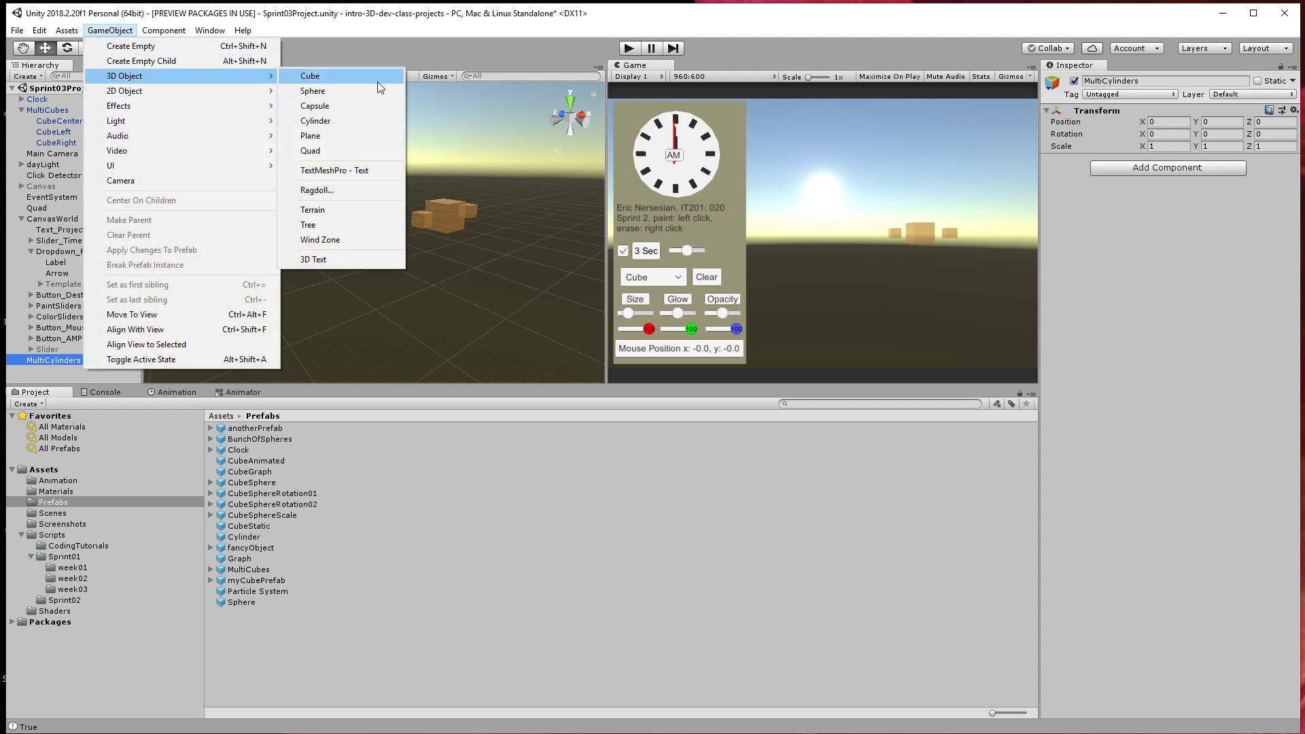
{"action": "left_click", "coordinate": [364, 121]}
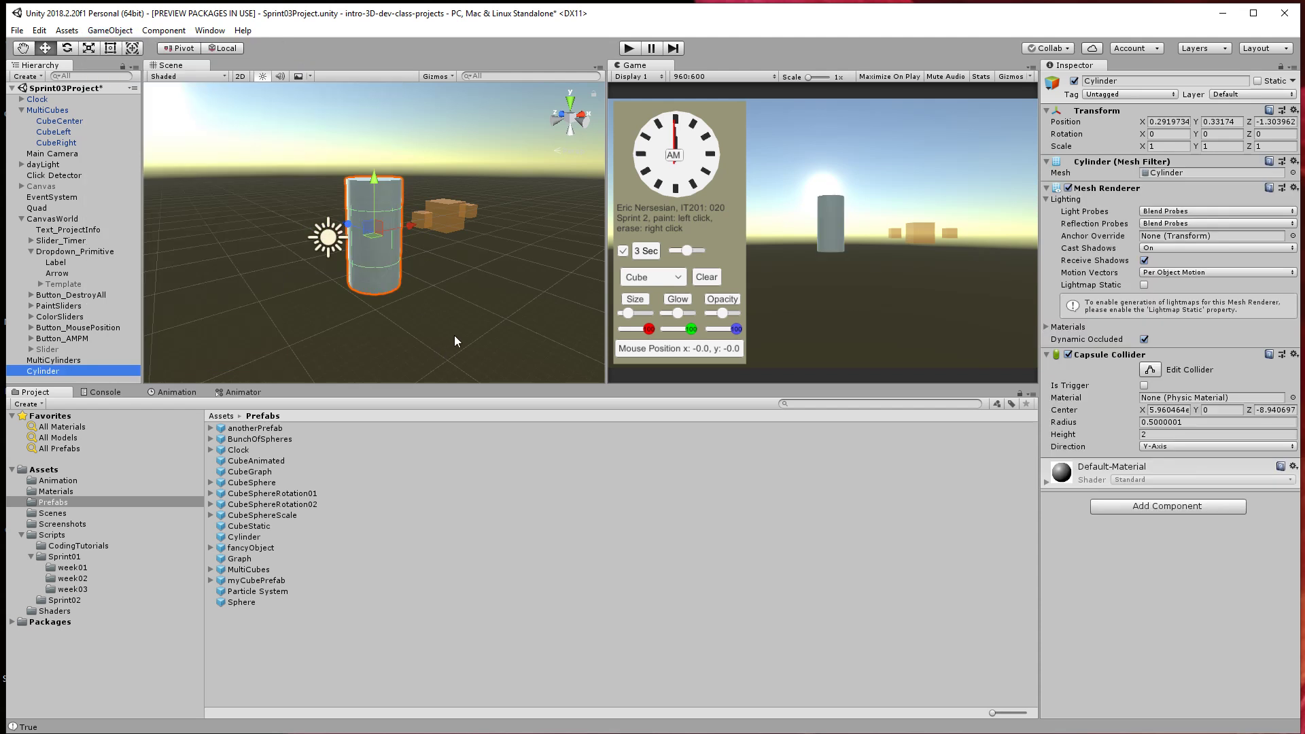
{"action": "key", "text": "Delete"}
{"action": "left_click", "coordinate": [110, 30]}
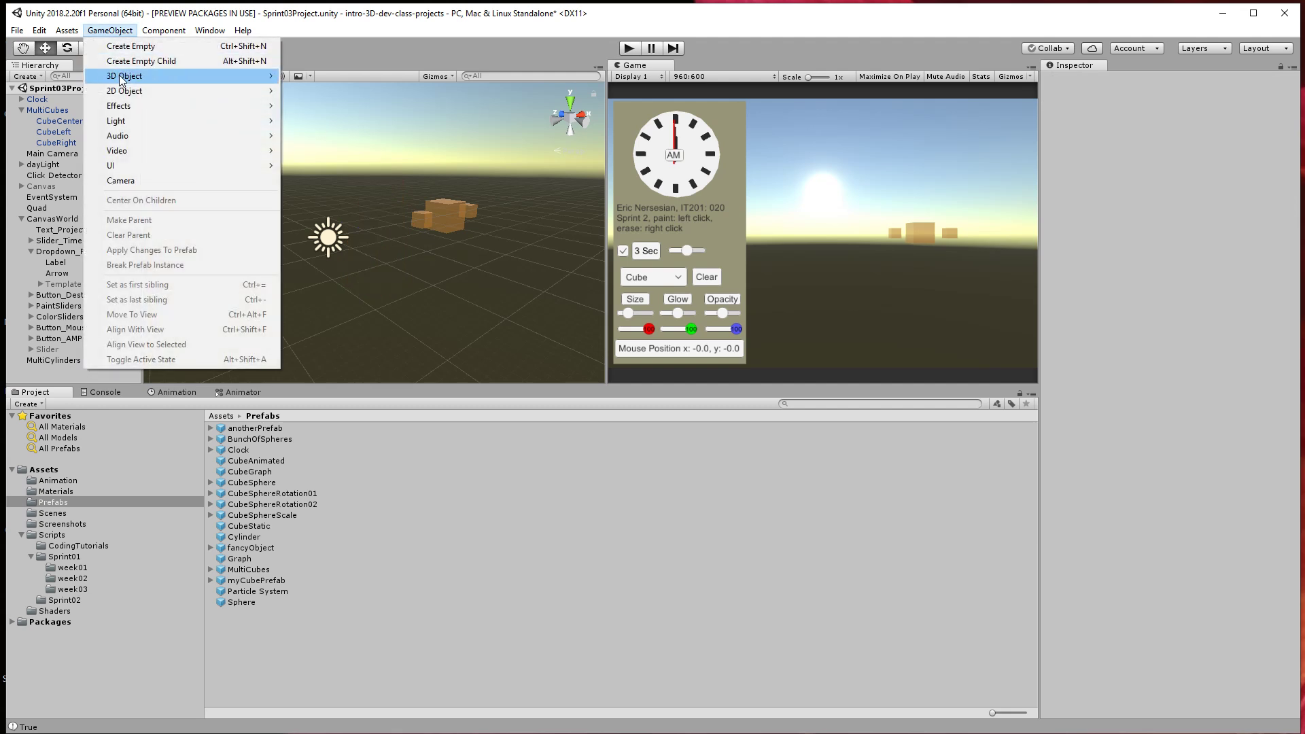
{"action": "mouse_move", "coordinate": [122, 76]}
{"action": "left_click", "coordinate": [353, 122]}
{"action": "key", "text": "Delete"}
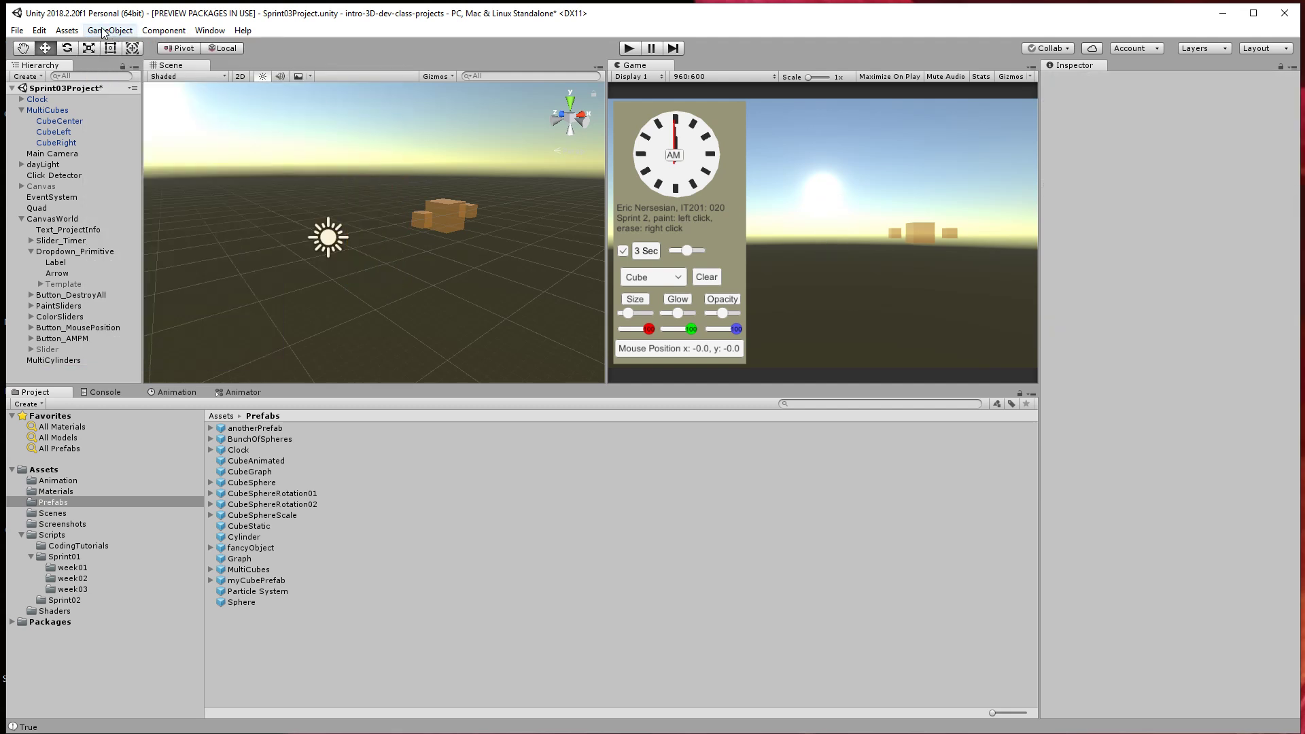
Add a 3D capsule, reset its transform, and make it a child of MultiCylinders.
{"action": "left_click", "coordinate": [103, 31]}
{"action": "left_click", "coordinate": [357, 111]}
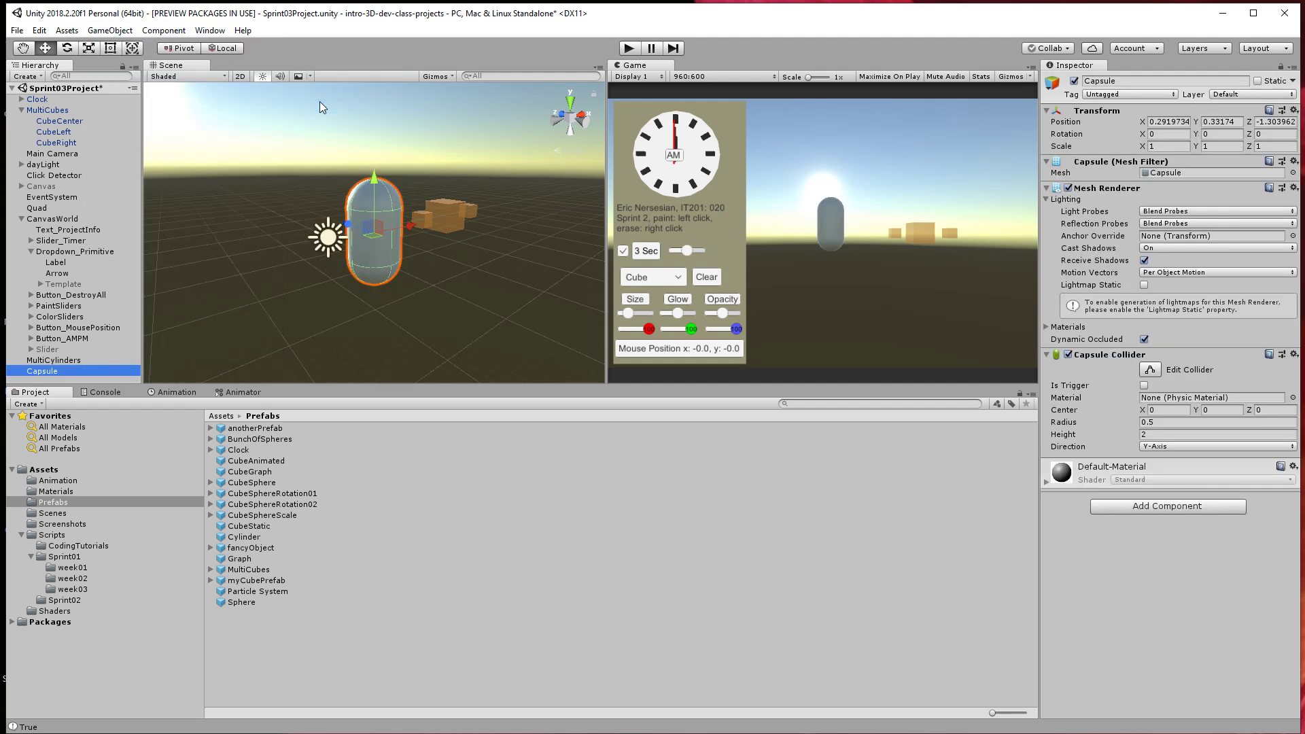
{"action": "left_click", "coordinate": [1292, 112]}
{"action": "left_click", "coordinate": [1298, 206]}
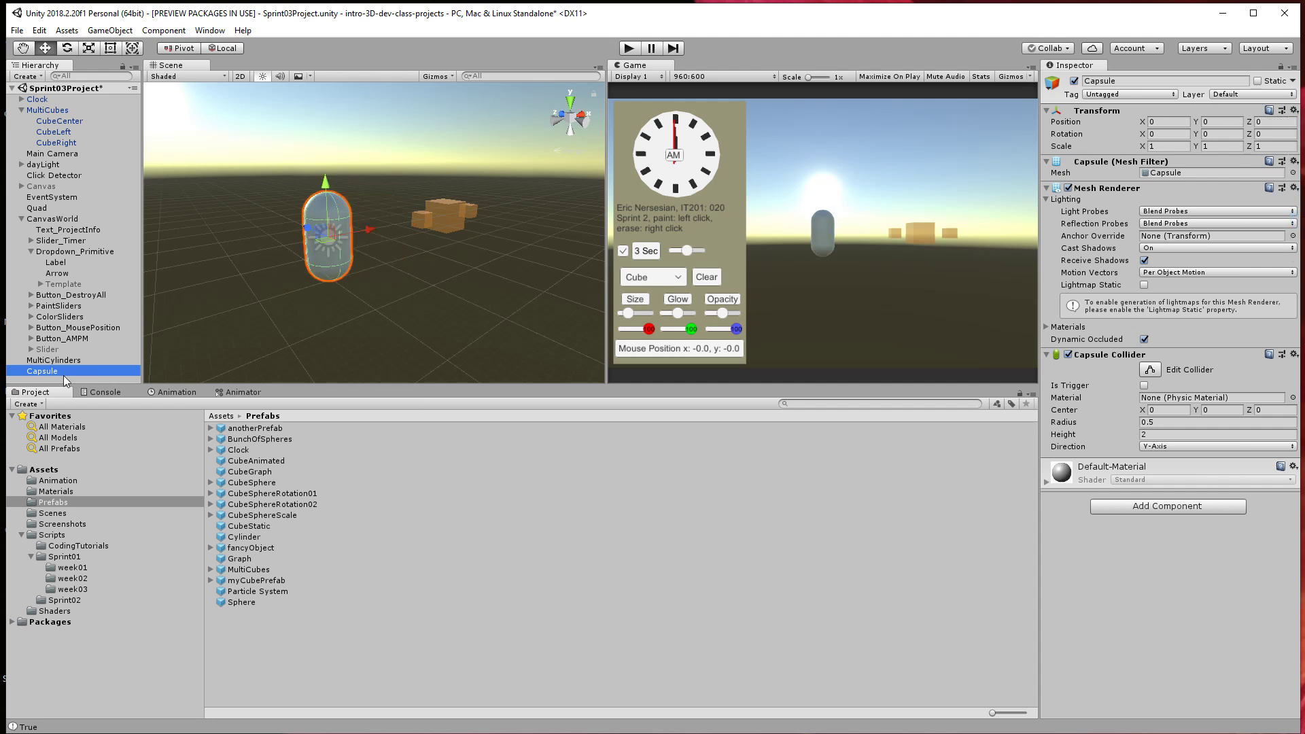
{"action": "left_click_drag", "start_coordinate": [51, 372], "coordinate": [64, 360]}
Narrow the capsule by setting its X and Z scale to 0.5.
{"action": "key", "text": "r"}
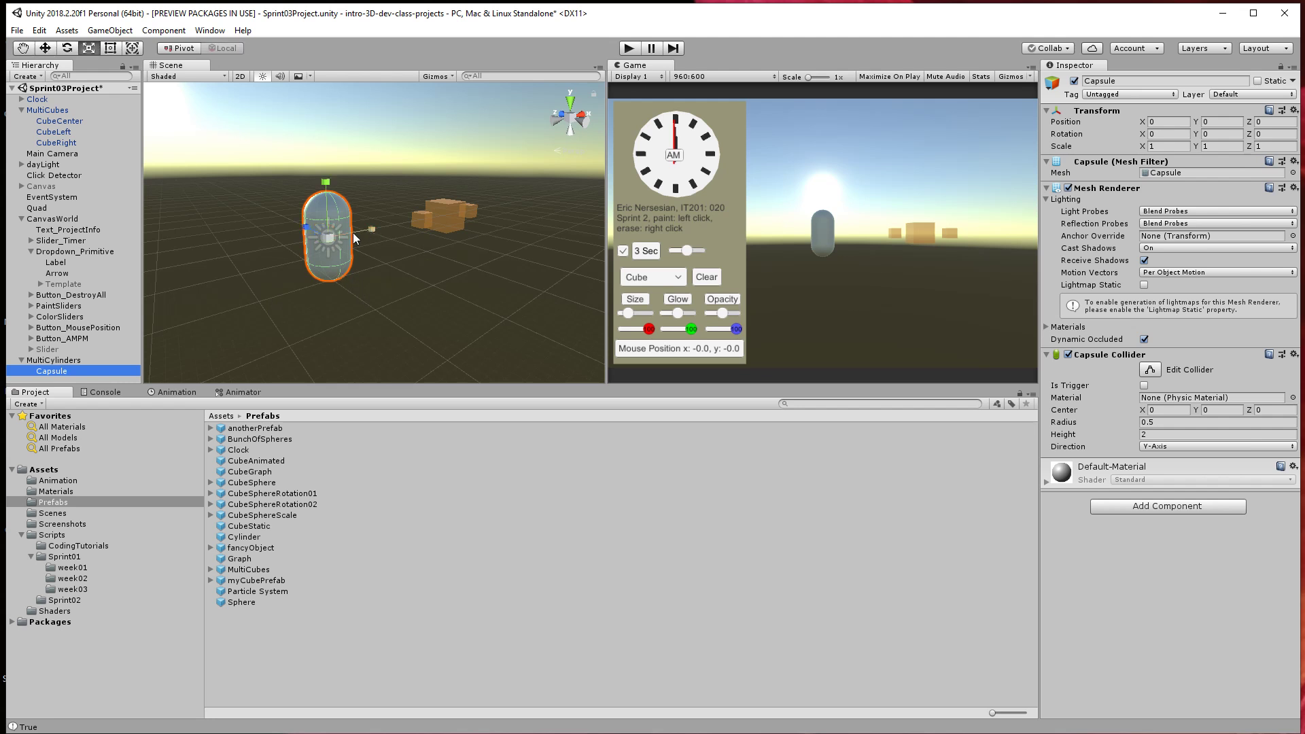
{"action": "mouse_move", "coordinate": [369, 226]}
{"action": "left_mouse_down"}
{"action": "mouse_move", "coordinate": [298, 226]}
{"action": "mouse_move", "coordinate": [359, 228]}
{"action": "left_mouse_up"}
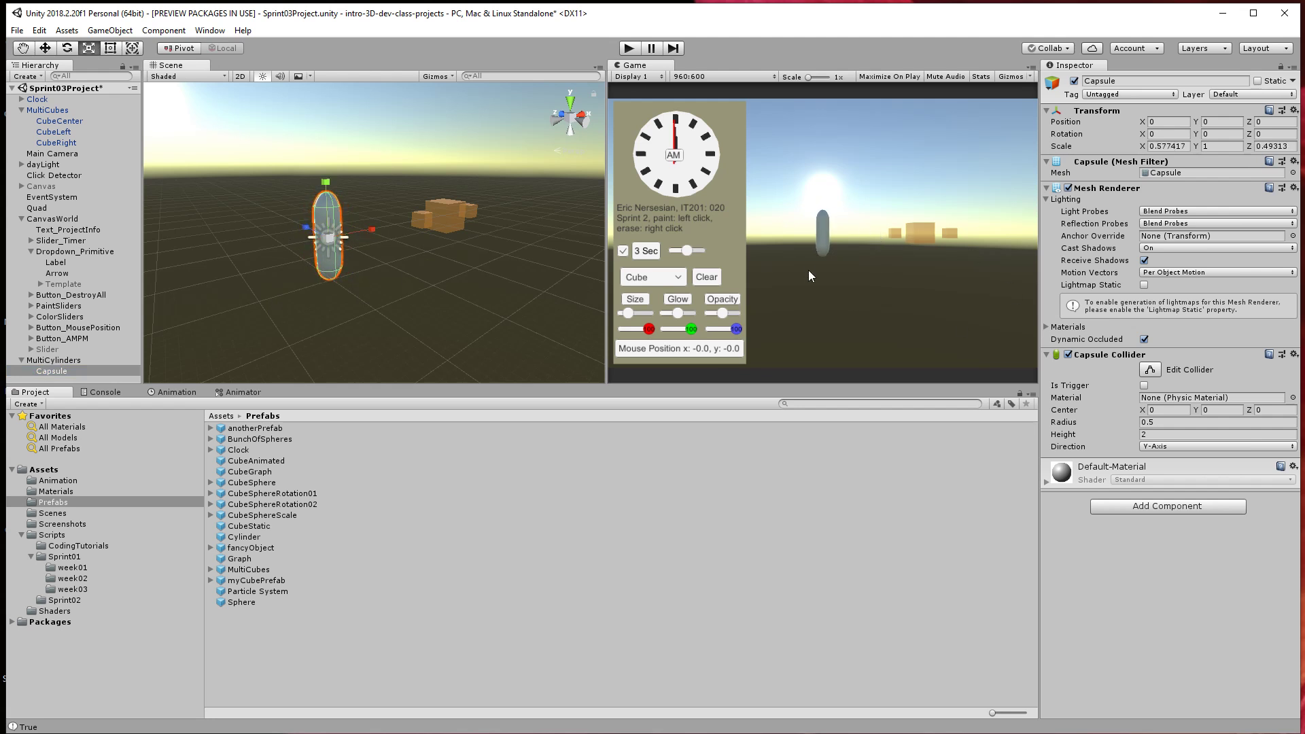
{"action": "left_click", "coordinate": [1177, 144]}
{"action": "type", "text": ".5"}
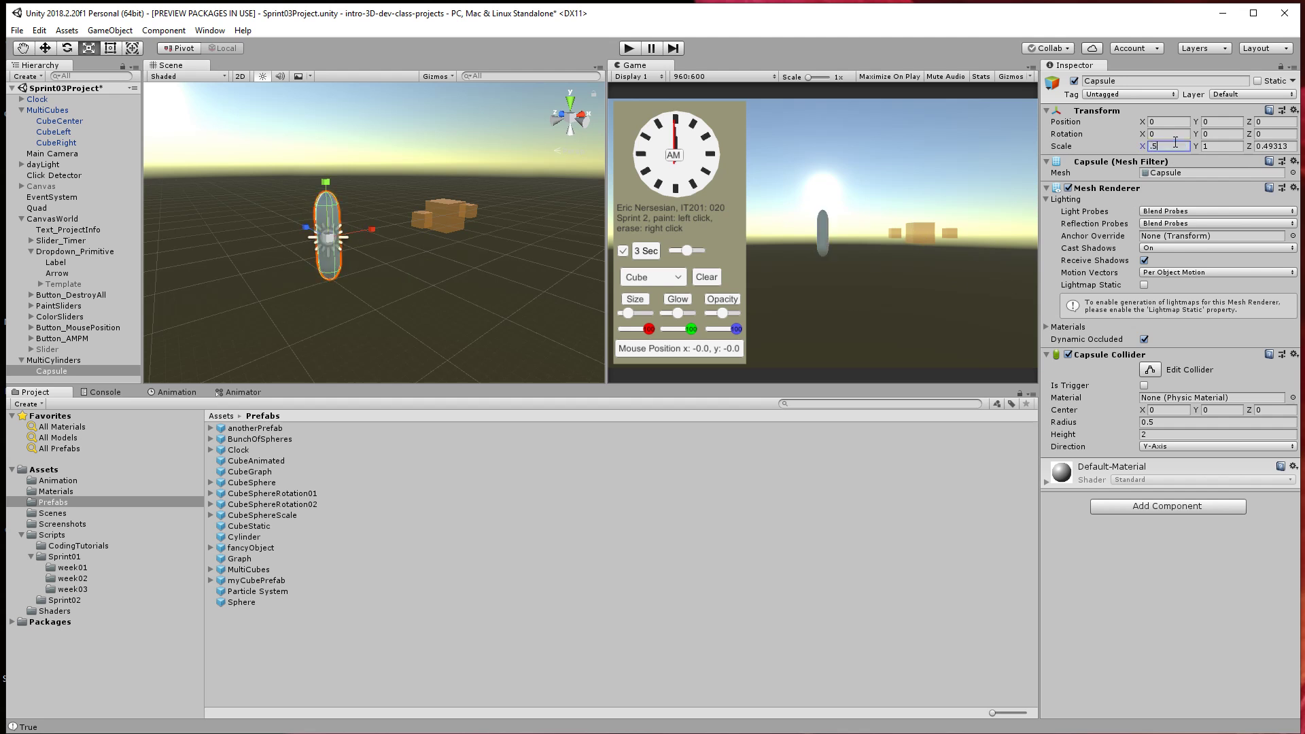
{"action": "key", "text": "Tab"}
{"action": "key", "text": "Tab"}
{"action": "type", "text": ".5"}
{"action": "key", "text": "Return"}
Duplicate the capsule inside MultiCylinders and set the copy's Z rotation to -45.
{"action": "left_click", "coordinate": [55, 371]}
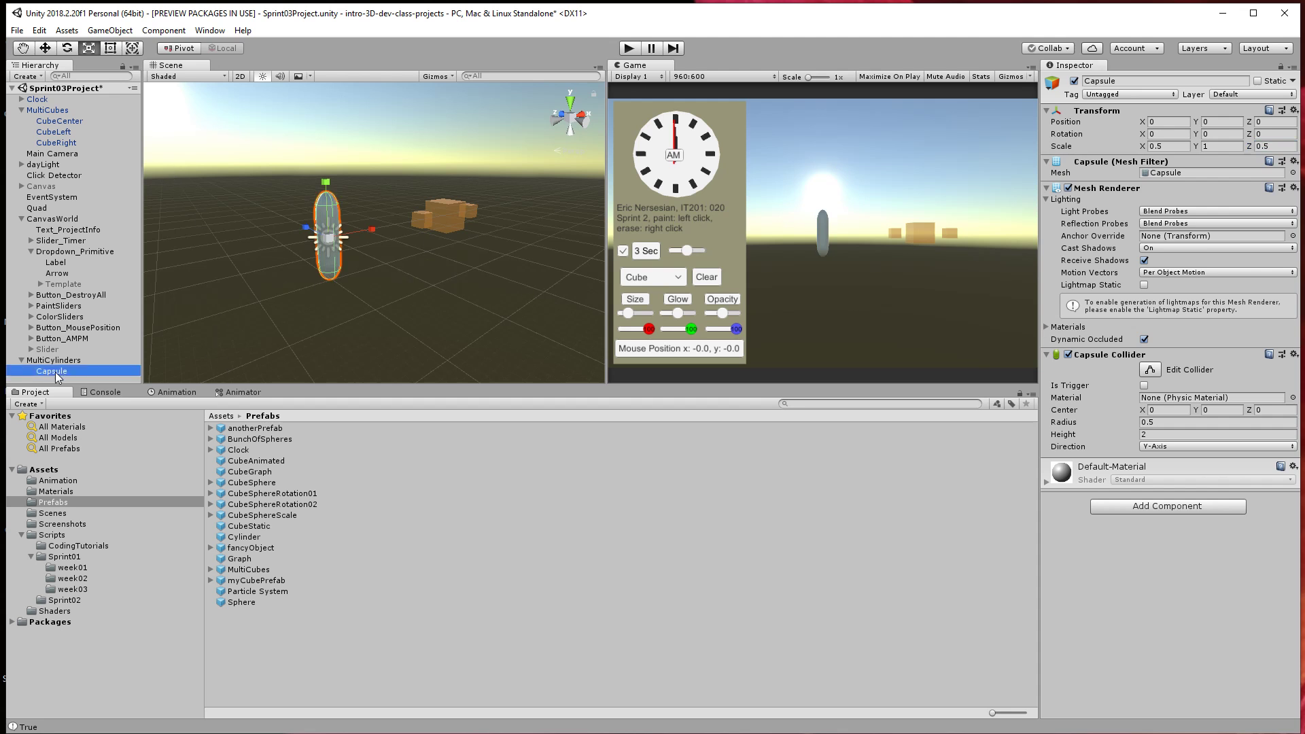
{"action": "key", "text": "ctrl+d"}
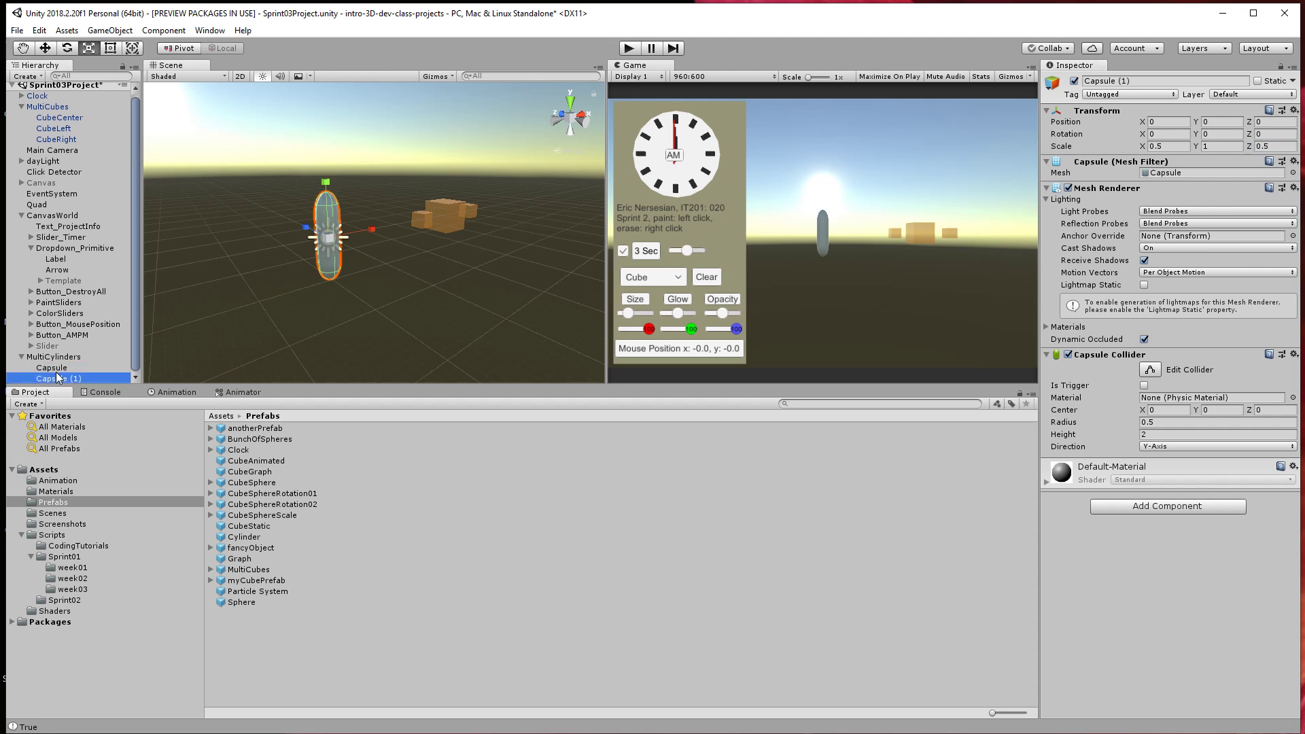
{"action": "key", "text": "e"}
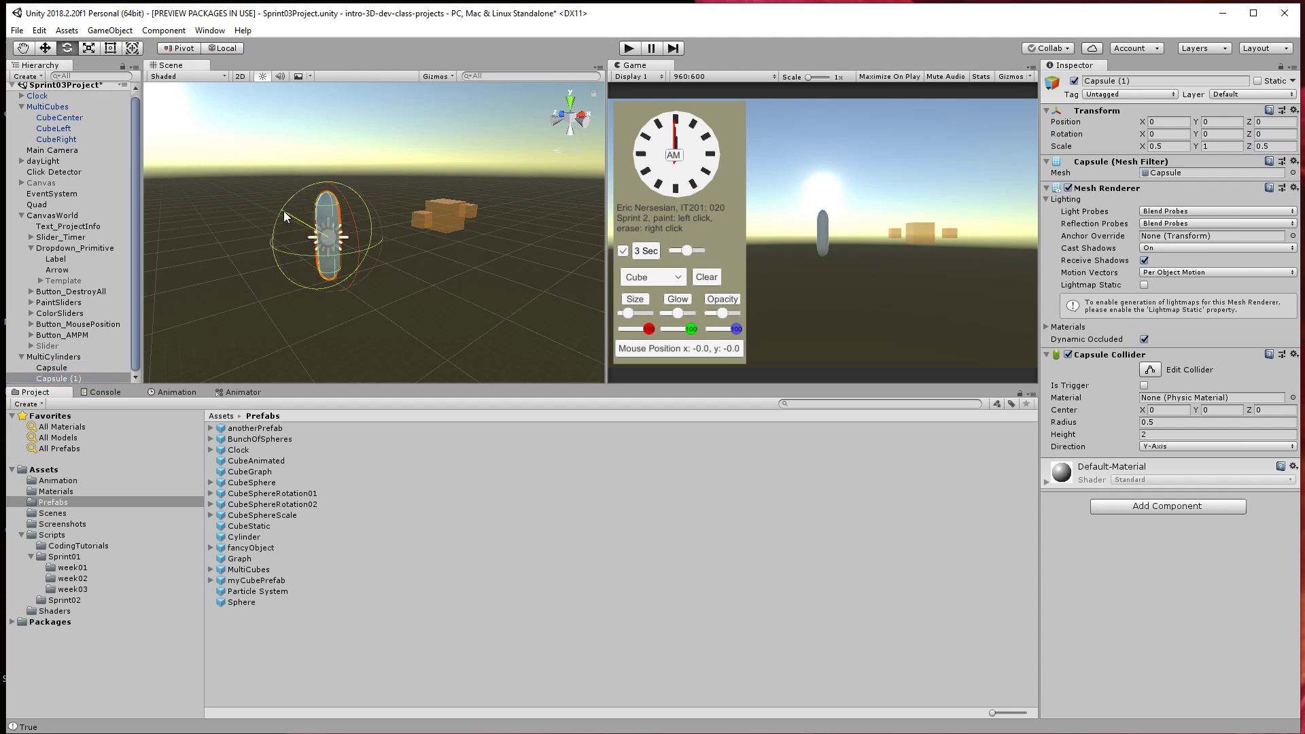
{"action": "left_click_drag", "start_coordinate": [284, 210], "coordinate": [415, 158]}
{"action": "left_click", "coordinate": [1275, 134]}
{"action": "type", "text": "-45"}
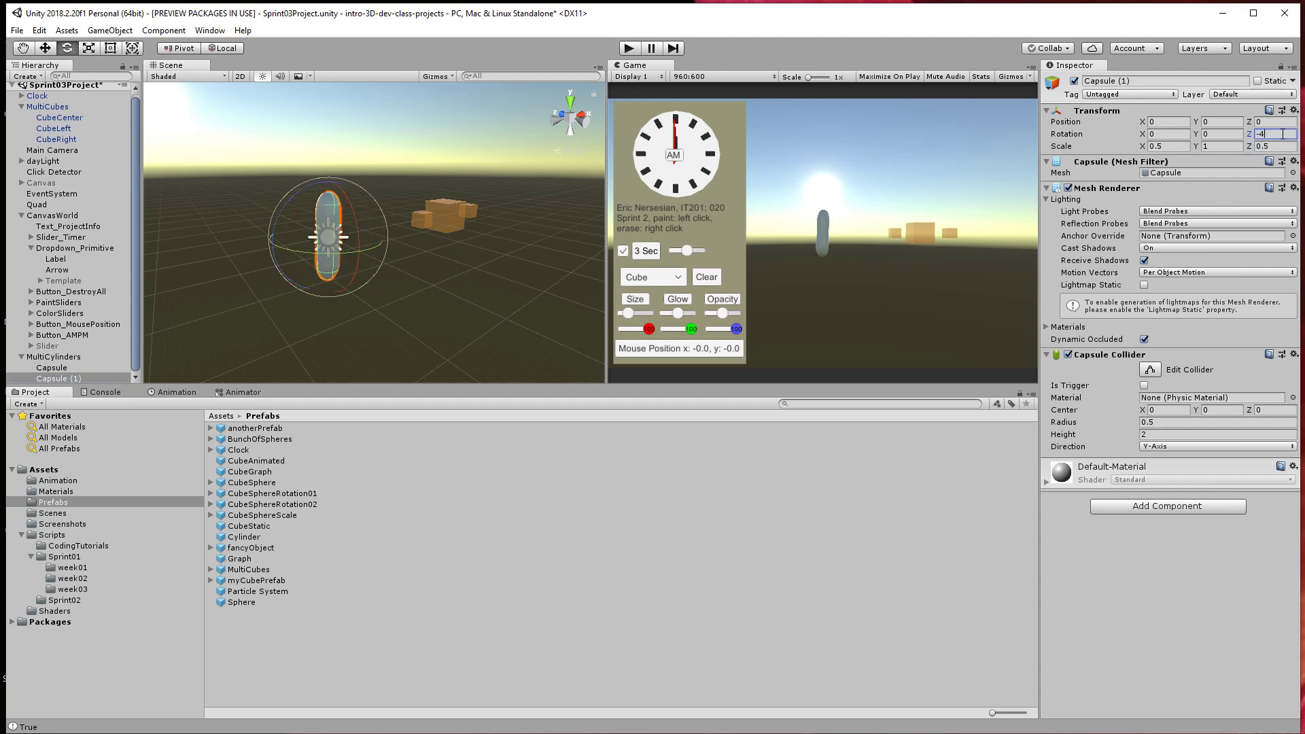
Duplicate the tilted capsule and set the new copy's Z rotation to 45.
{"action": "left_click", "coordinate": [12, 378]}
{"action": "key", "text": "ctrl+d"}
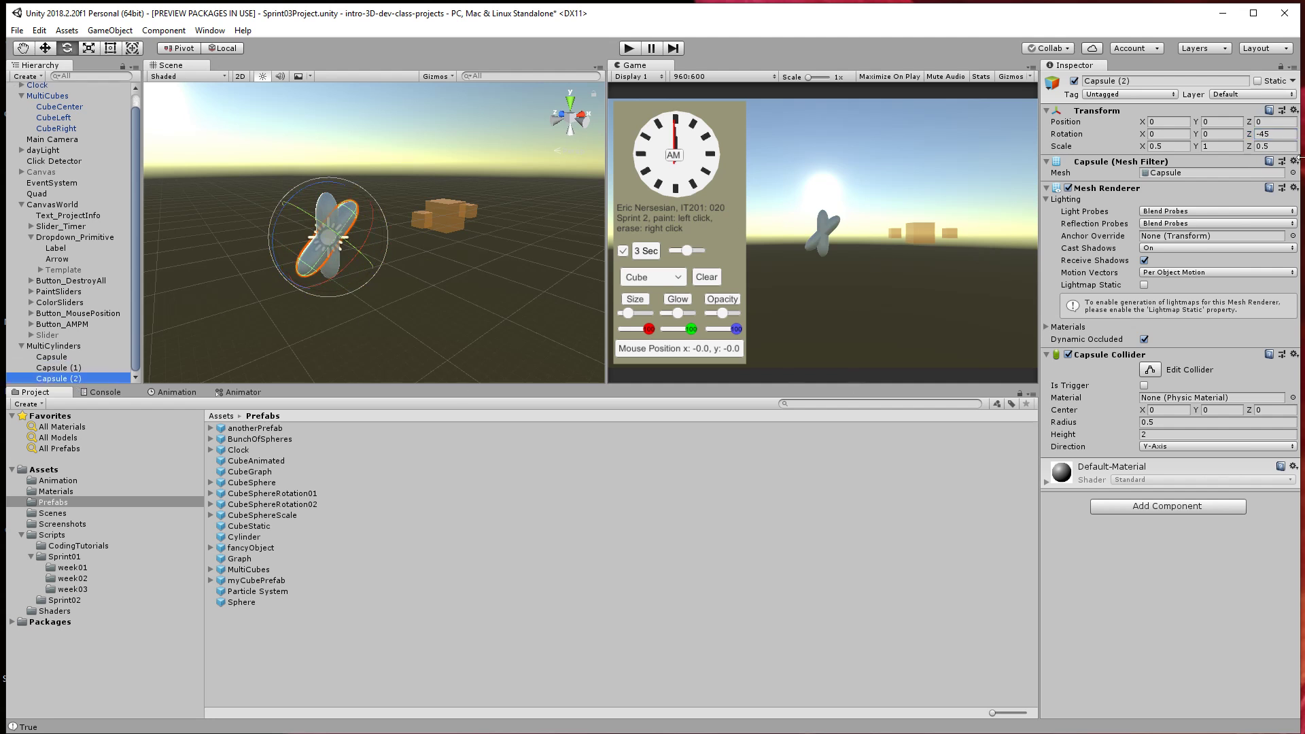
{"action": "left_click", "coordinate": [1276, 133]}
{"action": "type", "text": "45"}
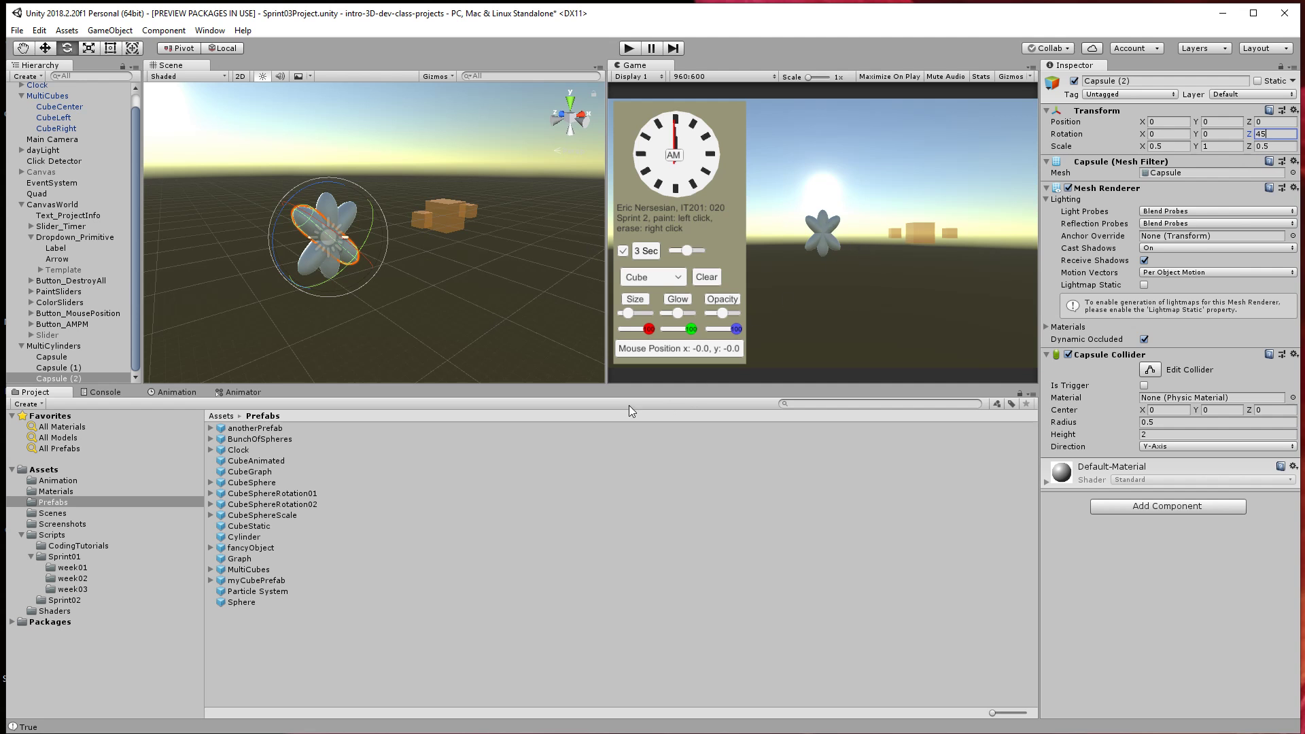
Rename the upright capsule under MultiCylinders to CapsuleCenter.
{"action": "left_click", "coordinate": [76, 357]}
{"action": "left_click", "coordinate": [75, 357]}
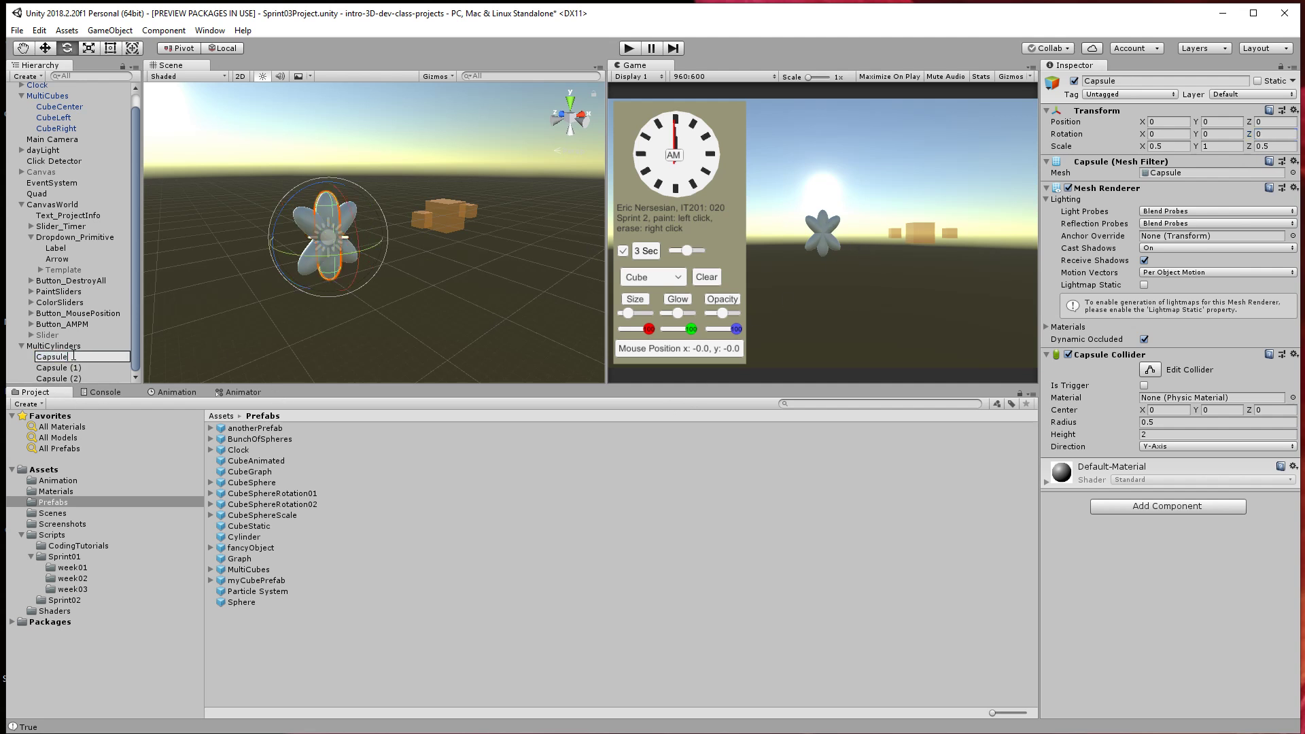
{"action": "type", "text": "Center"}
{"action": "key", "text": "Return"}
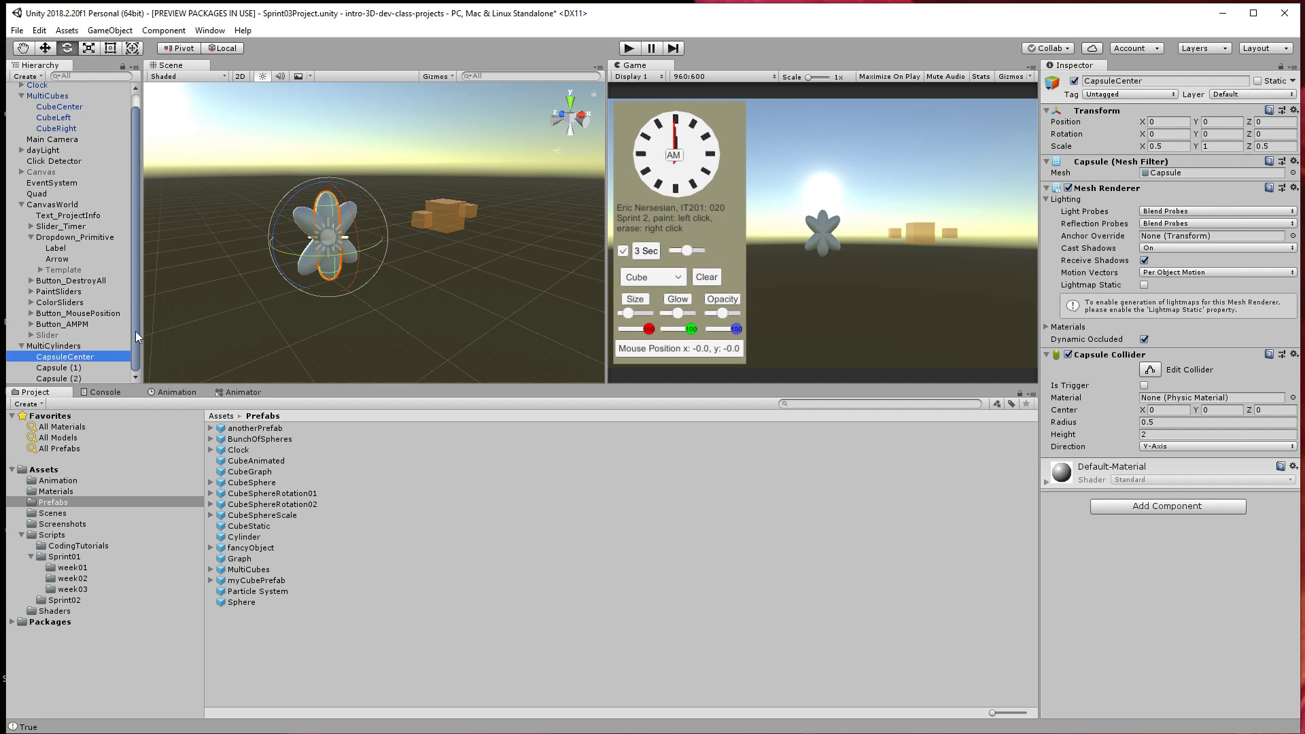
Rename Capsule (1), the copy rotated by -45, to CapsuleRight.
{"action": "left_click", "coordinate": [78, 368]}
{"action": "left_click", "coordinate": [81, 369]}
{"action": "left_click", "coordinate": [93, 368]}
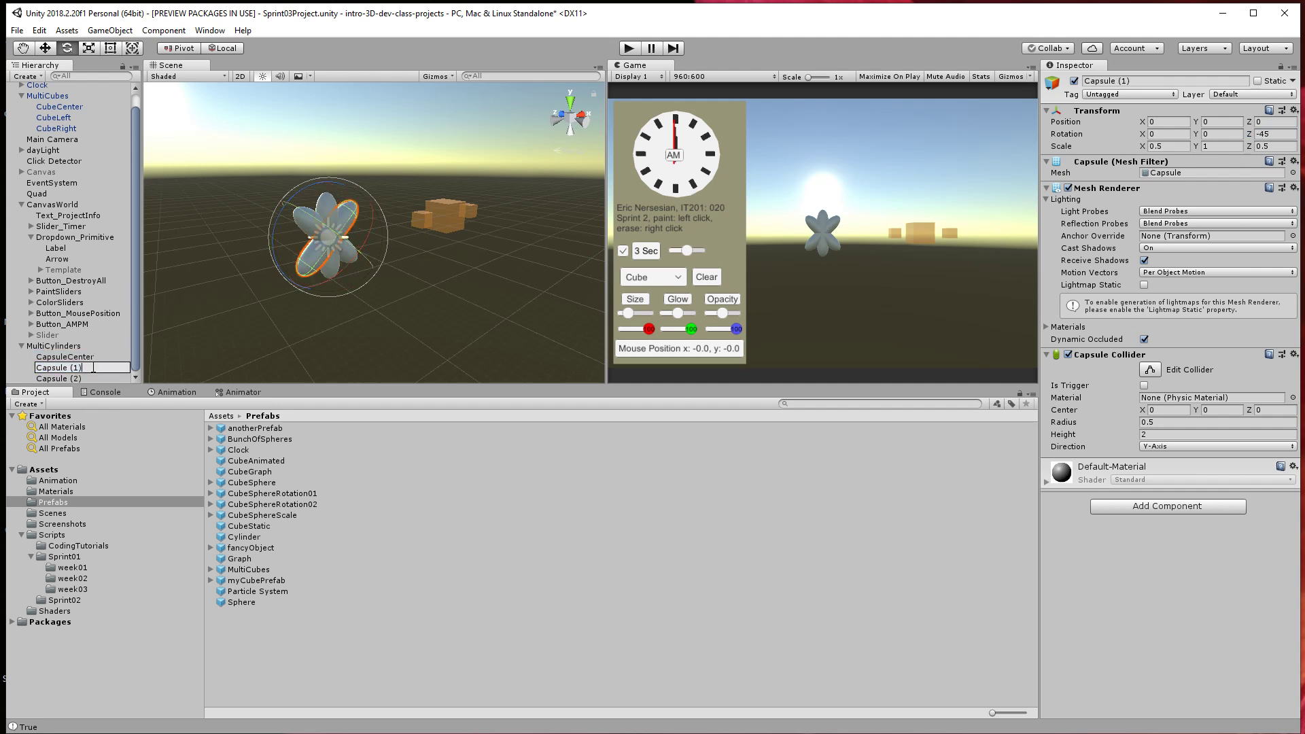
{"action": "key", "text": "BackSpace"}
{"action": "key", "text": "BackSpace"}
{"action": "key", "text": "BackSpace"}
{"action": "type", "text": "Right"}
{"action": "key", "text": "Return"}
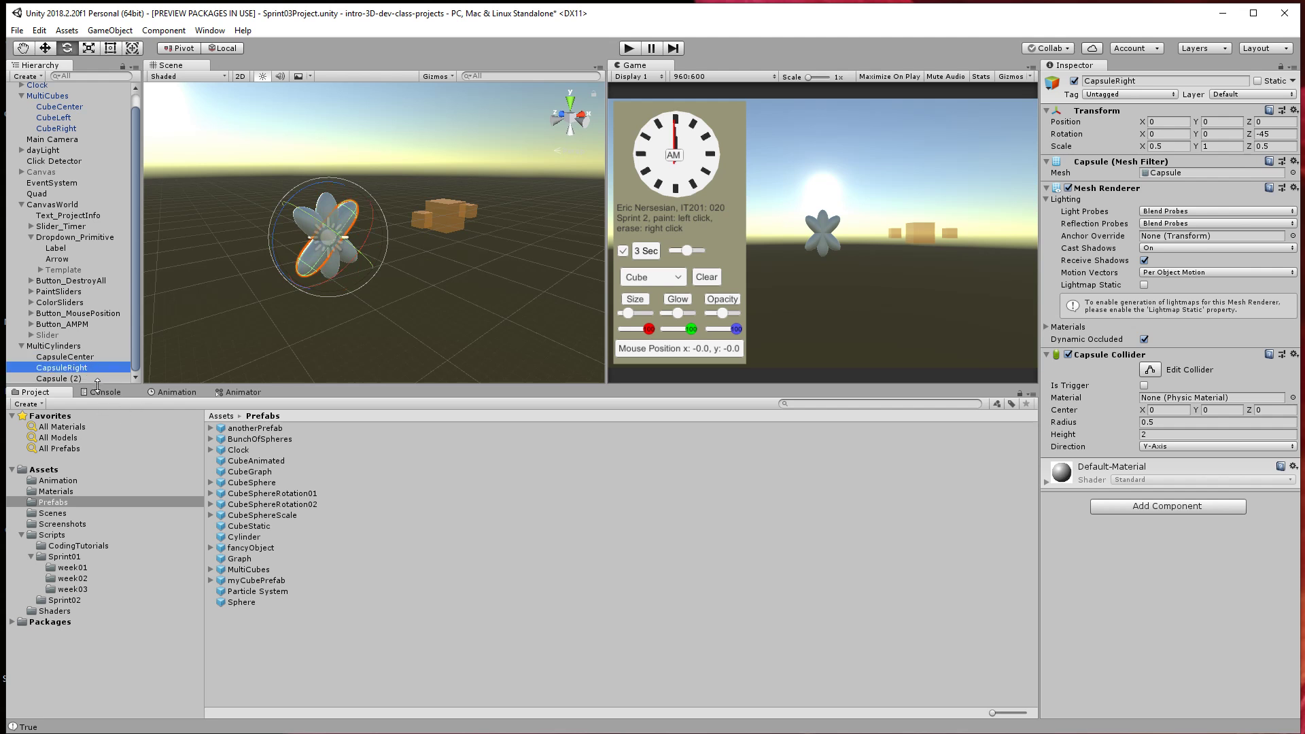
Rename Capsule (2), the copy rotated by 45, to CapsuleLeft.
{"action": "double_click", "coordinate": [94, 379]}
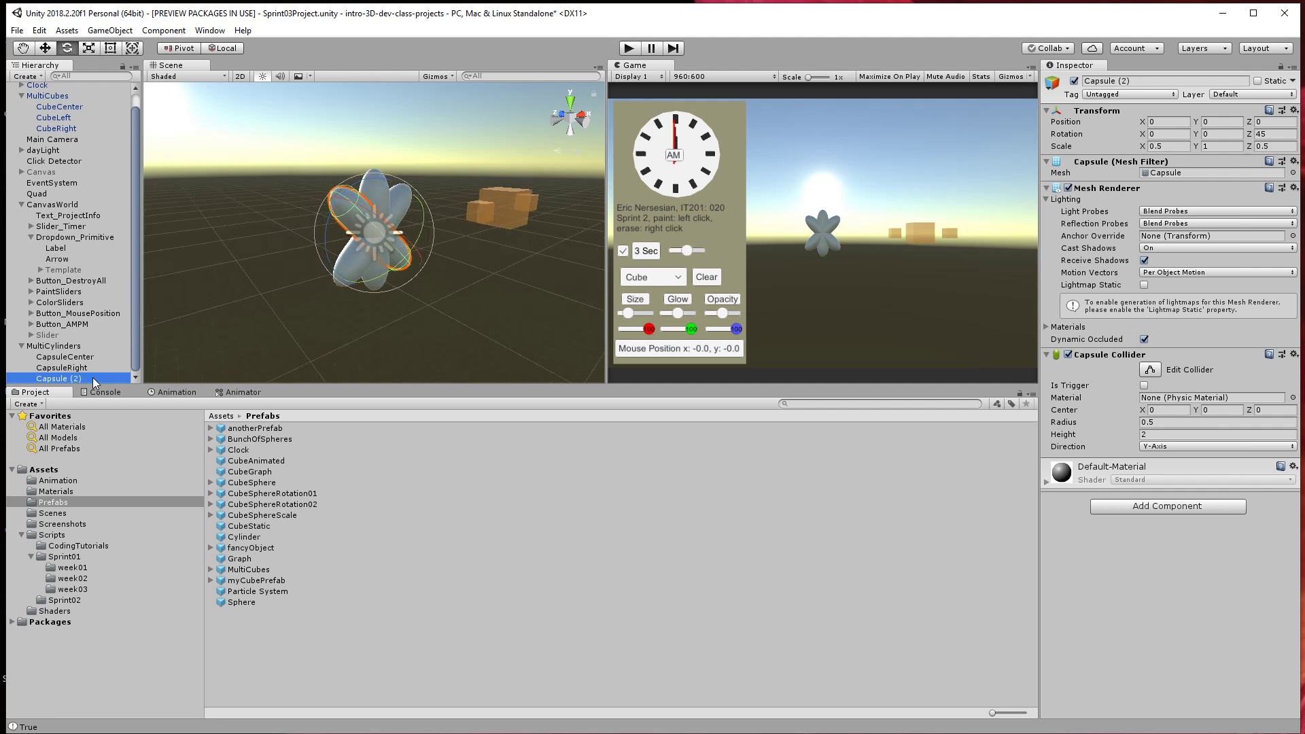
{"action": "left_click", "coordinate": [94, 379]}
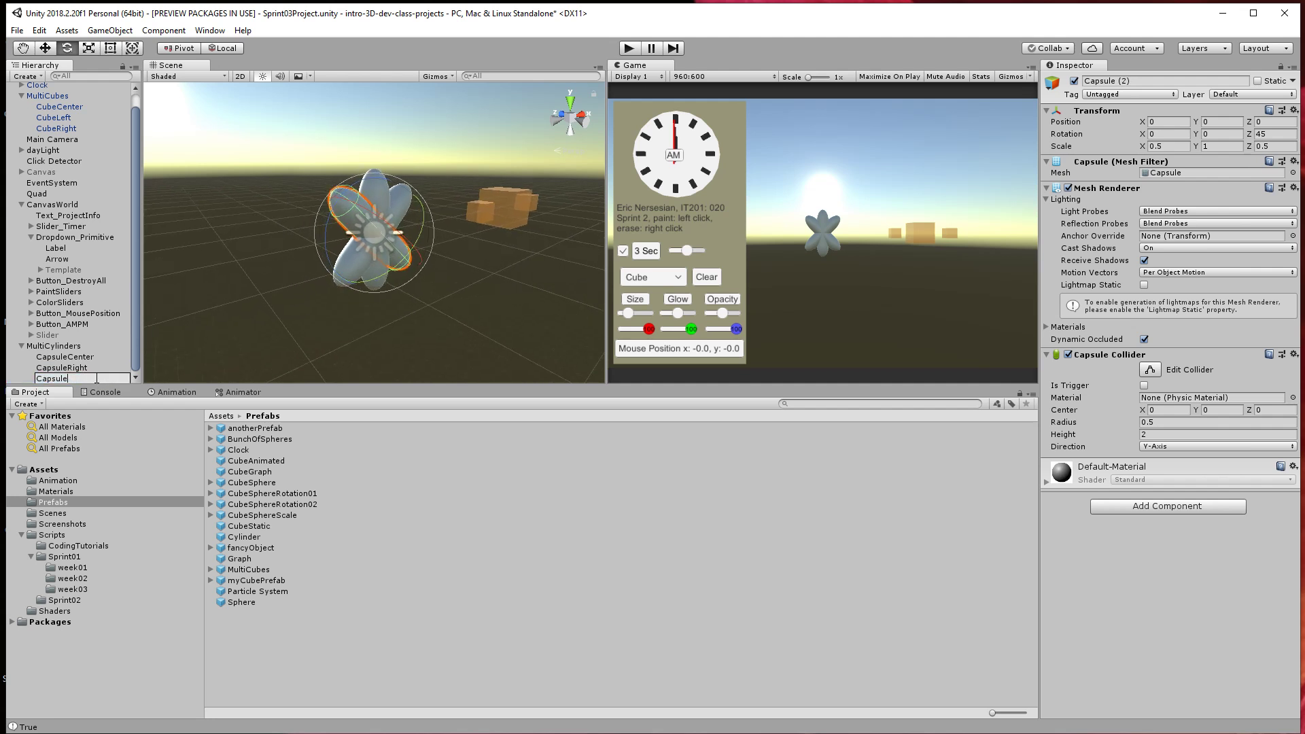
{"action": "type", "text": "Left"}
{"action": "key", "text": "Return"}
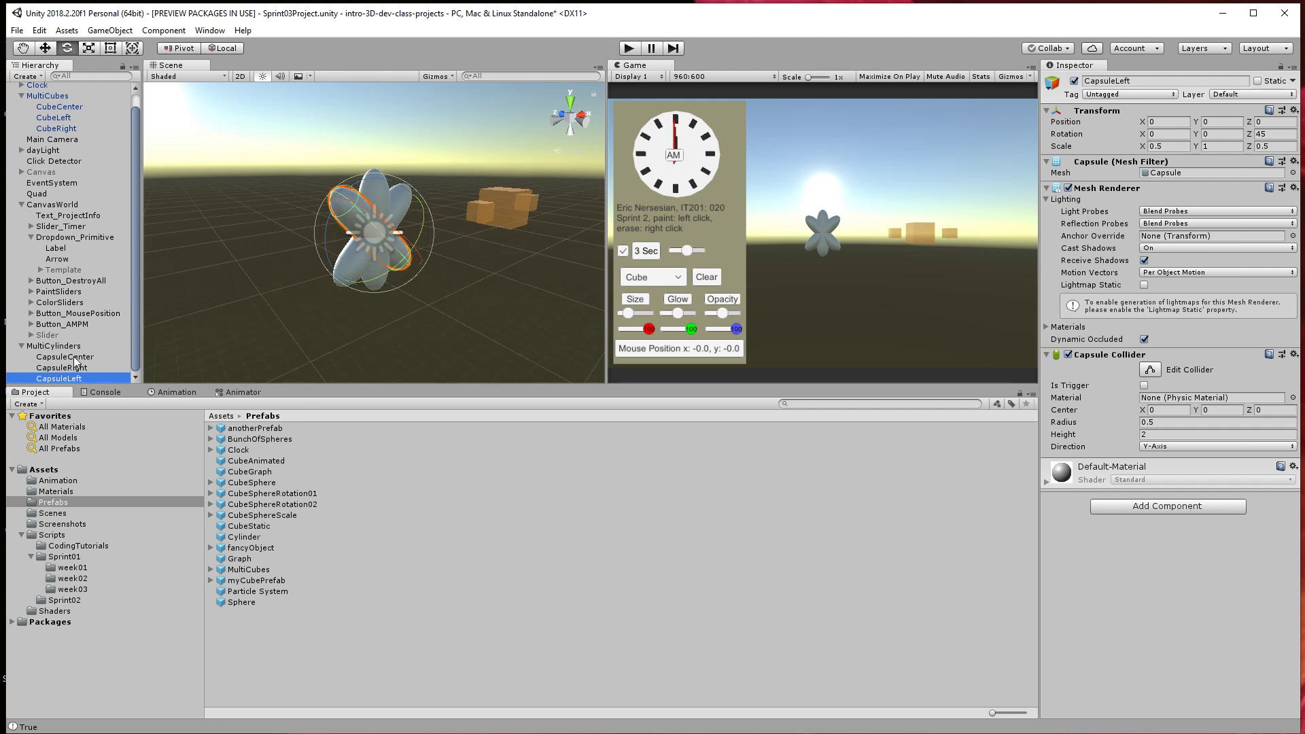
Open the project's Materials folder to choose a material for the MultiCylinders capsules.
{"action": "left_click", "coordinate": [63, 346]}
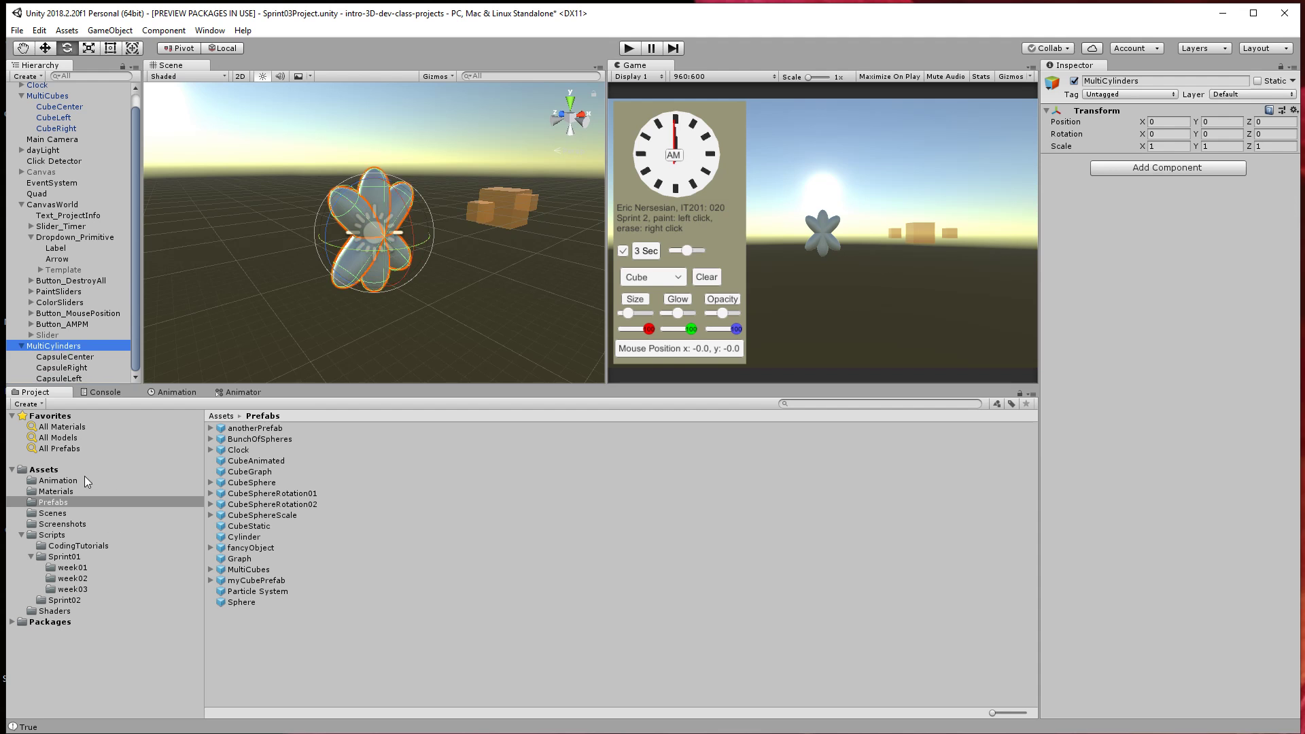
{"action": "left_click", "coordinate": [57, 480]}
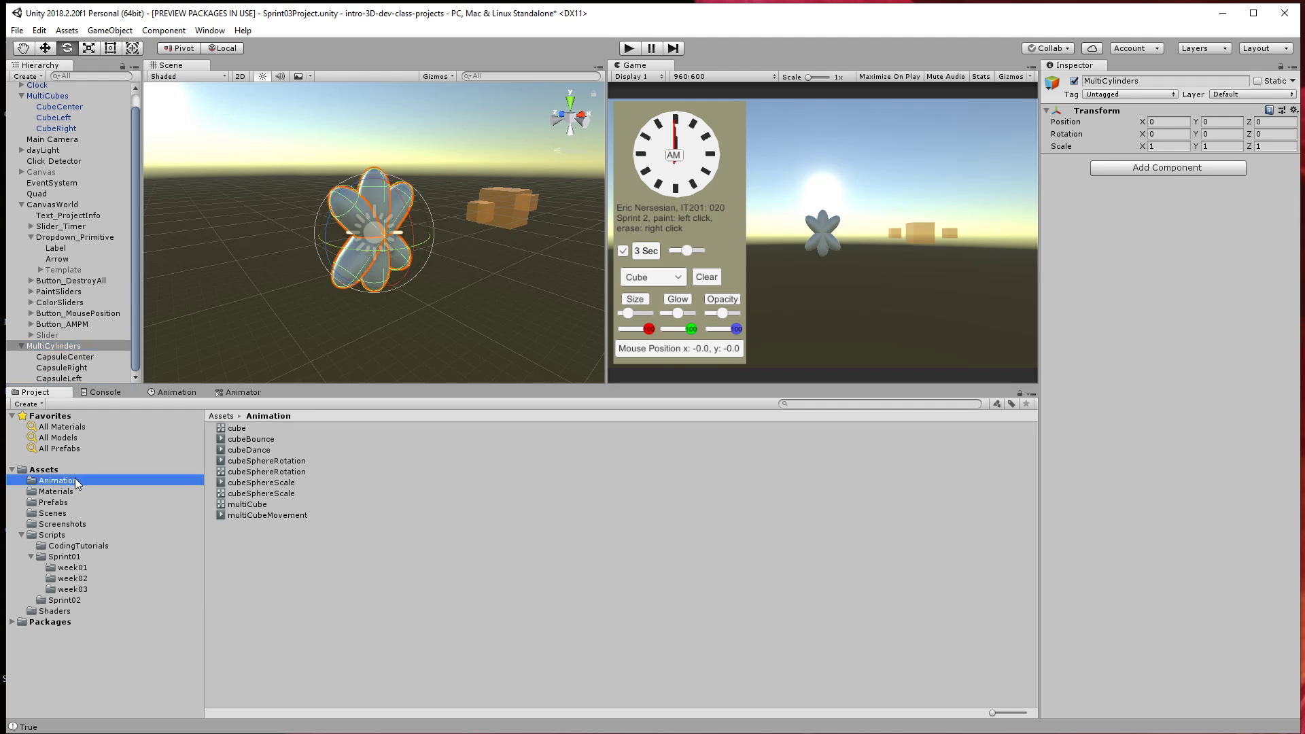
{"action": "left_click", "coordinate": [61, 494]}
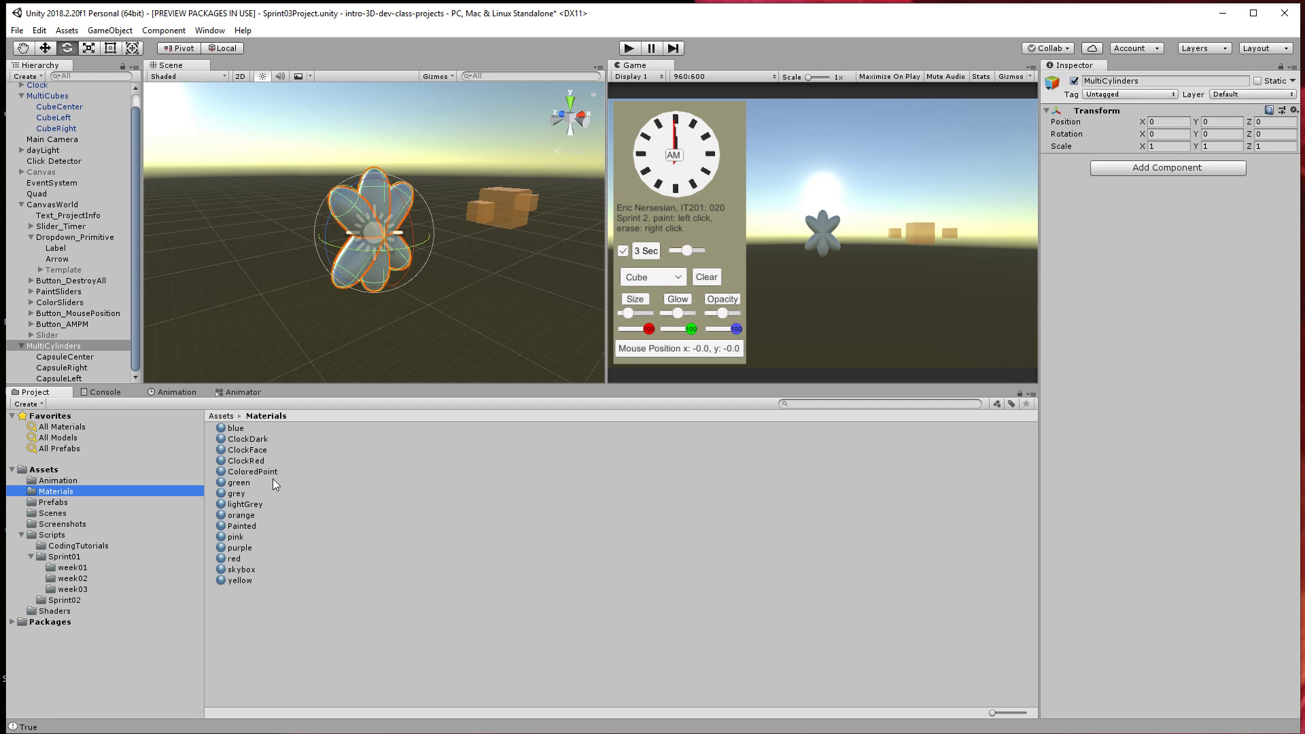
Try to apply the Painted material to the MultiCylinders capsules directly in the scene view.
{"action": "left_click", "coordinate": [243, 527]}
{"action": "mouse_move", "coordinate": [203, 494]}
{"action": "left_mouse_down"}
{"action": "mouse_move", "coordinate": [267, 304]}
{"action": "mouse_move", "coordinate": [355, 275]}
{"action": "mouse_move", "coordinate": [354, 207]}
{"action": "mouse_move", "coordinate": [122, 372]}
{"action": "left_mouse_up"}
{"action": "left_click_drag", "start_coordinate": [337, 243], "coordinate": [357, 211]}
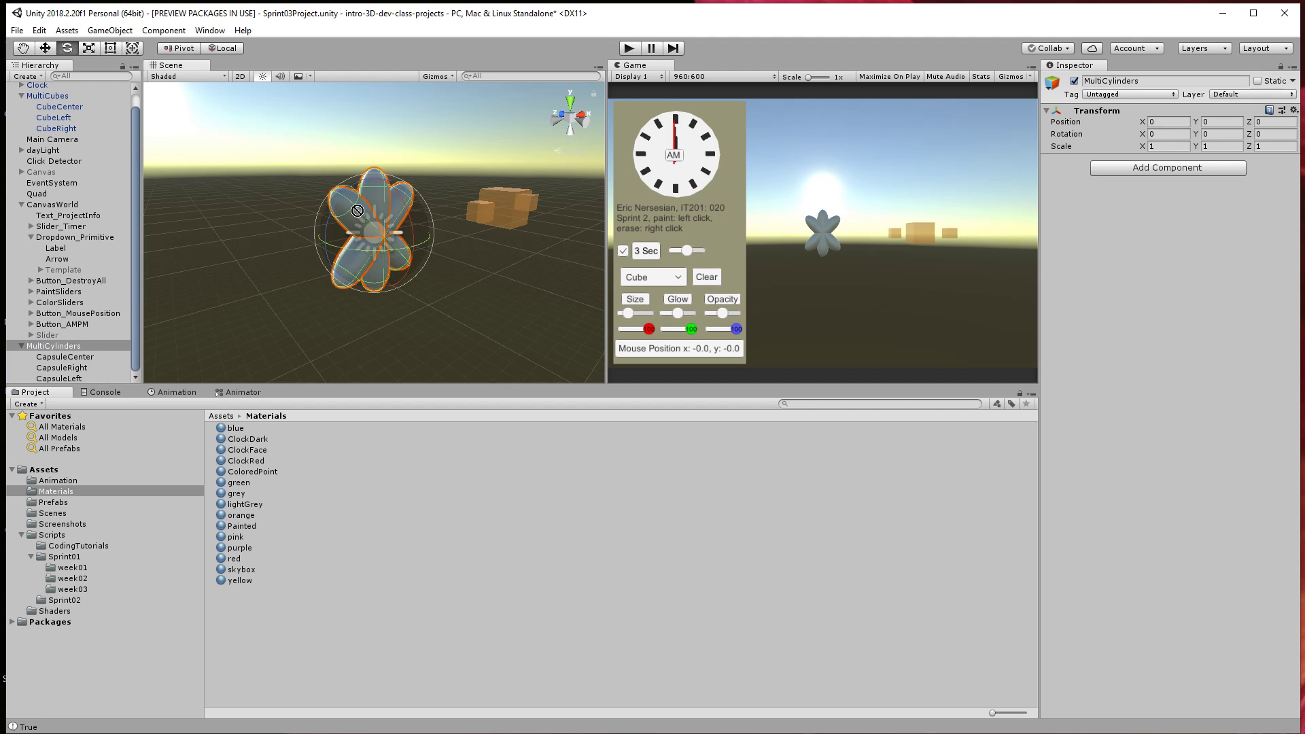
{"action": "left_click", "coordinate": [242, 361]}
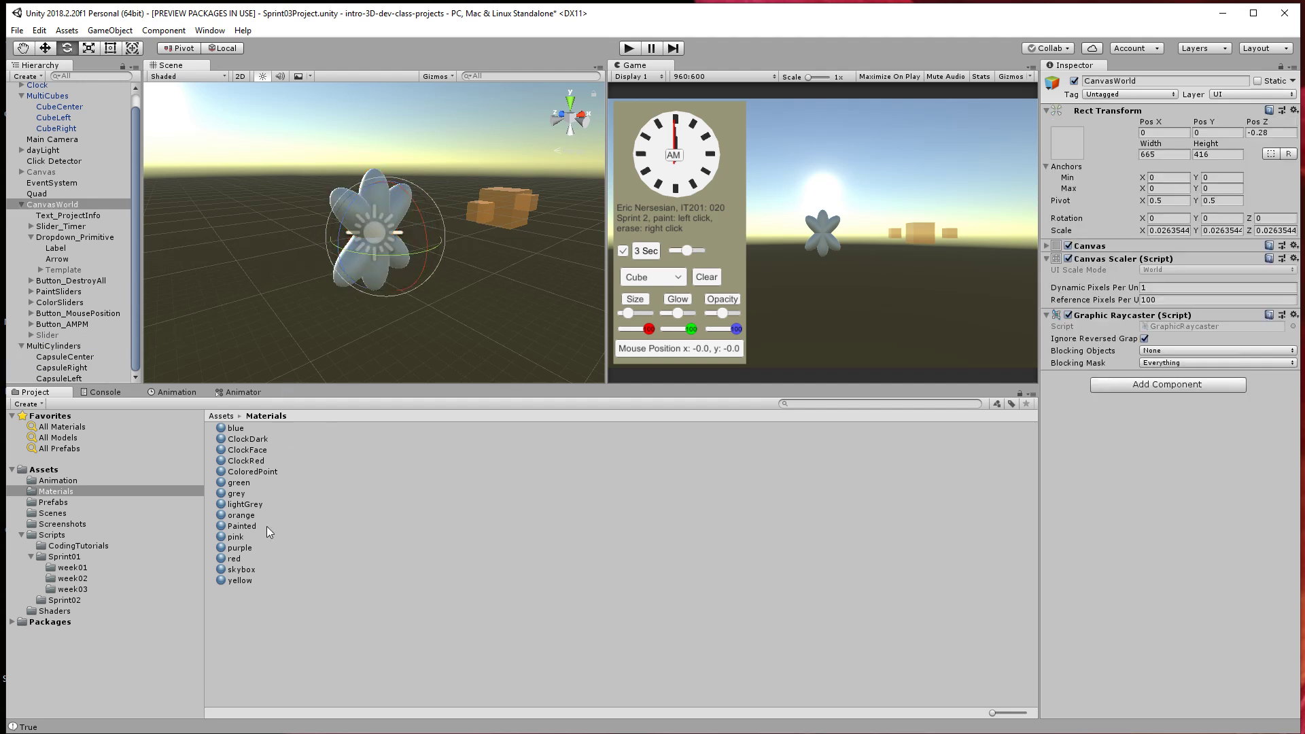
{"action": "mouse_move", "coordinate": [251, 535]}
{"action": "left_mouse_down"}
{"action": "mouse_move", "coordinate": [404, 293]}
{"action": "mouse_move", "coordinate": [352, 268]}
{"action": "mouse_move", "coordinate": [374, 293]}
{"action": "mouse_move", "coordinate": [571, 279]}
{"action": "mouse_move", "coordinate": [503, 304]}
{"action": "mouse_move", "coordinate": [339, 296]}
{"action": "left_mouse_up"}
{"action": "scroll", "coordinate": [482, 231], "scroll_direction": "up", "scroll_amount": 10}
{"action": "left_click_drag", "start_coordinate": [514, 225], "coordinate": [424, 228], "text": "alt"}
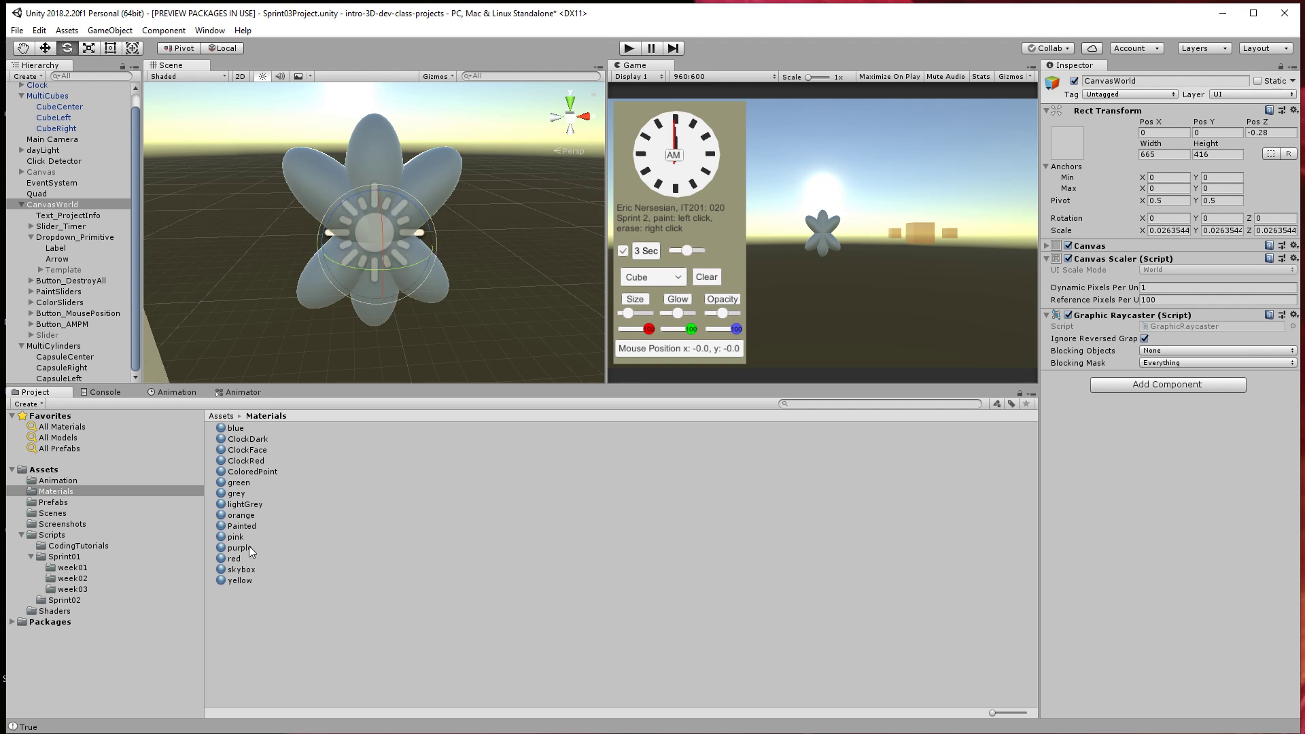
{"action": "mouse_move", "coordinate": [242, 526]}
{"action": "left_mouse_down"}
{"action": "mouse_move", "coordinate": [258, 490]}
{"action": "mouse_move", "coordinate": [278, 191]}
{"action": "mouse_move", "coordinate": [320, 193]}
{"action": "mouse_move", "coordinate": [385, 144]}
{"action": "mouse_move", "coordinate": [394, 166]}
{"action": "mouse_move", "coordinate": [447, 191]}
{"action": "mouse_move", "coordinate": [918, 237]}
{"action": "mouse_move", "coordinate": [509, 260]}
{"action": "left_mouse_up"}
{"action": "left_click", "coordinate": [69, 359]}
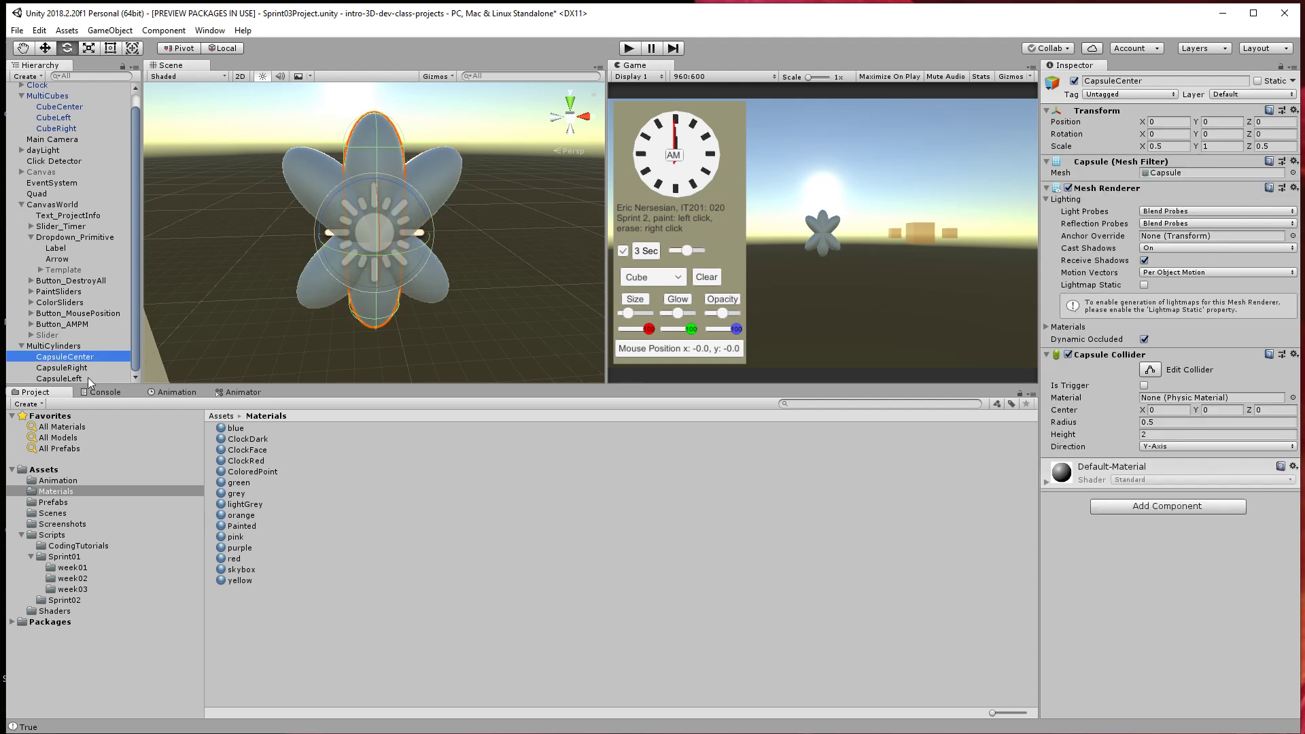
{"action": "mouse_move", "coordinate": [242, 527]}
{"action": "left_mouse_down"}
{"action": "mouse_move", "coordinate": [380, 151]}
{"action": "mouse_move", "coordinate": [437, 166]}
{"action": "mouse_move", "coordinate": [437, 180]}
{"action": "mouse_move", "coordinate": [395, 167]}
{"action": "mouse_move", "coordinate": [302, 176]}
{"action": "mouse_move", "coordinate": [1060, 197]}
{"action": "mouse_move", "coordinate": [408, 264]}
{"action": "left_mouse_up"}
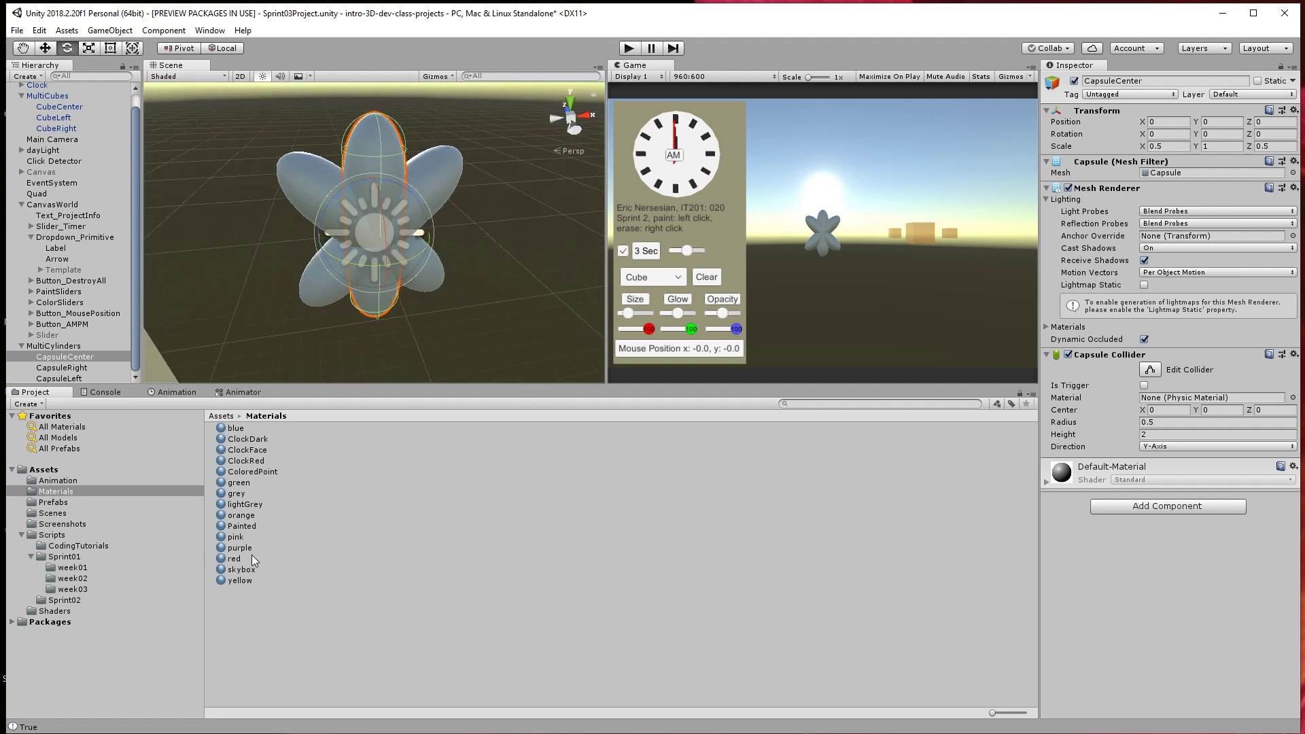
Apply the Painted material to CapsuleCenter and CapsuleRight through their hierarchy entries.
{"action": "mouse_move", "coordinate": [246, 532]}
{"action": "left_mouse_down"}
{"action": "mouse_move", "coordinate": [85, 348]}
{"action": "mouse_move", "coordinate": [79, 359]}
{"action": "left_mouse_up"}
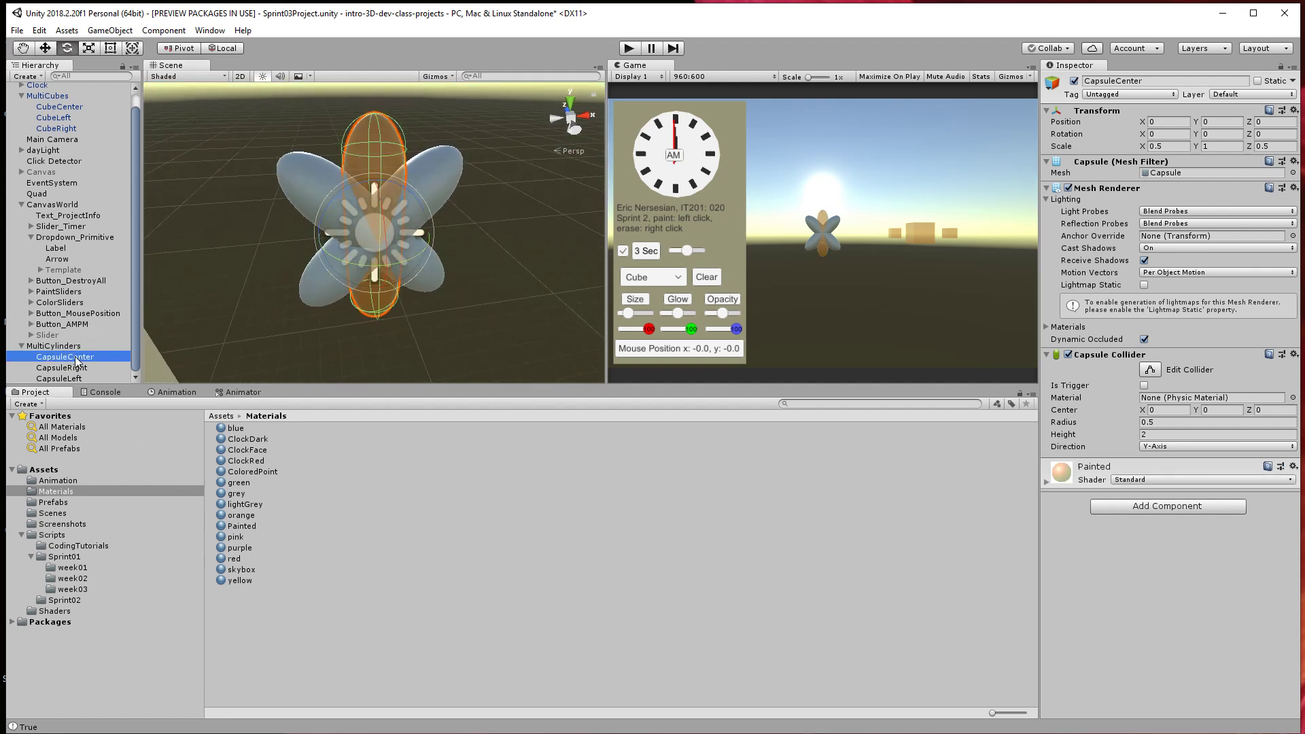
{"action": "mouse_move", "coordinate": [242, 526]}
{"action": "left_mouse_down"}
{"action": "mouse_move", "coordinate": [163, 469]}
{"action": "mouse_move", "coordinate": [78, 360]}
{"action": "mouse_move", "coordinate": [76, 372]}
{"action": "left_mouse_up"}
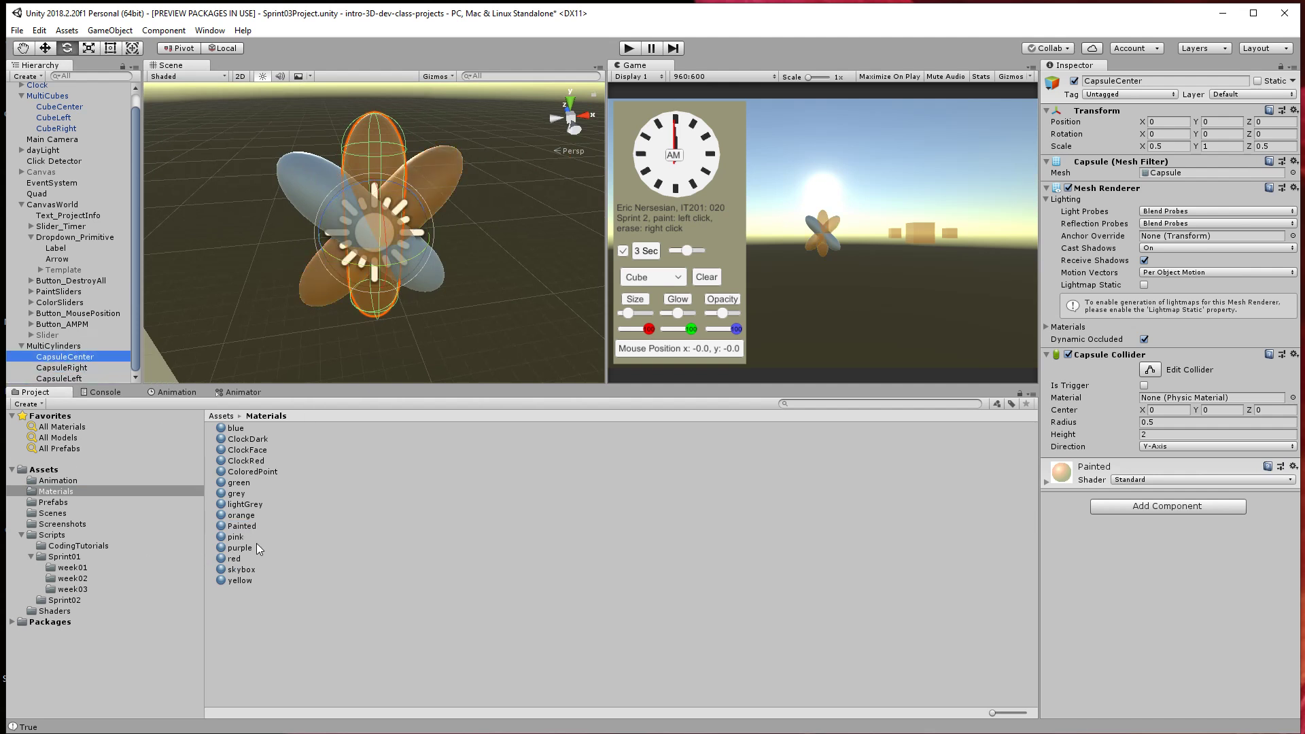
Move the MultiCylinders group along the X axis to about 2.06.
{"action": "left_click", "coordinate": [55, 346]}
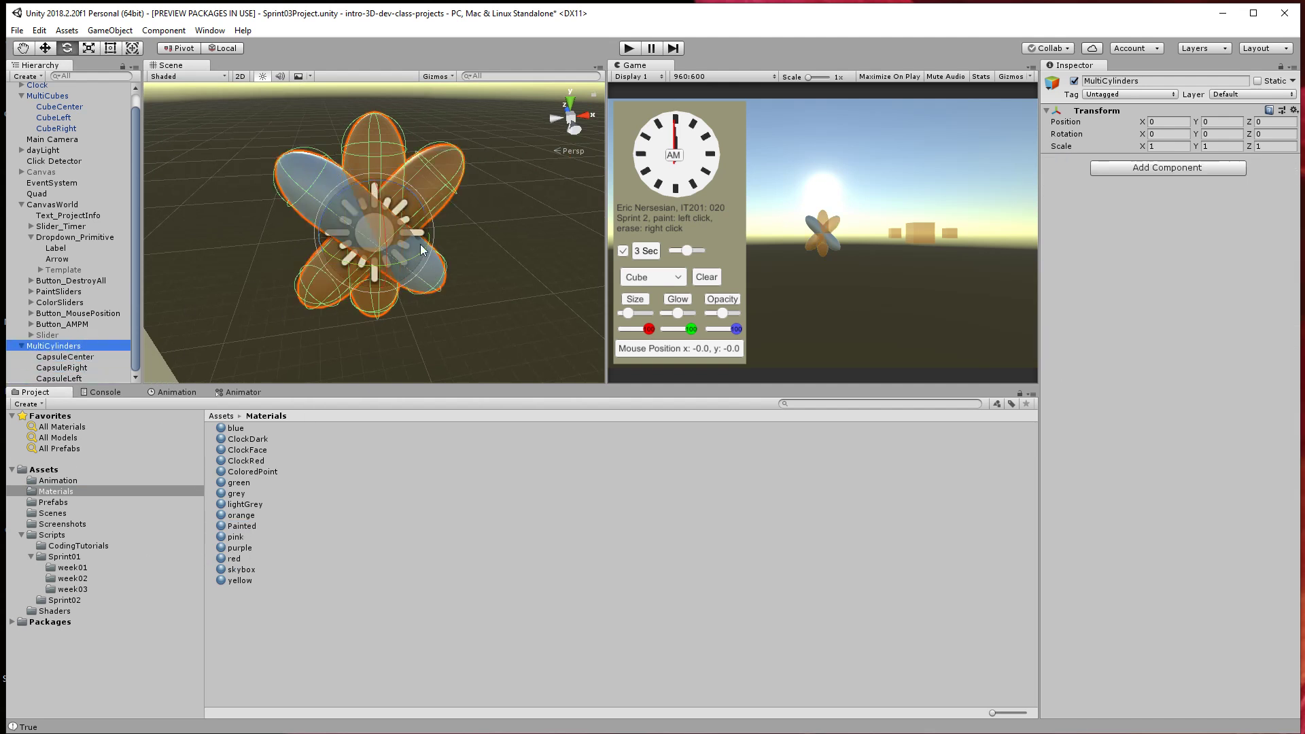
{"action": "key", "text": "w"}
{"action": "left_click_drag", "start_coordinate": [450, 221], "coordinate": [475, 263]}
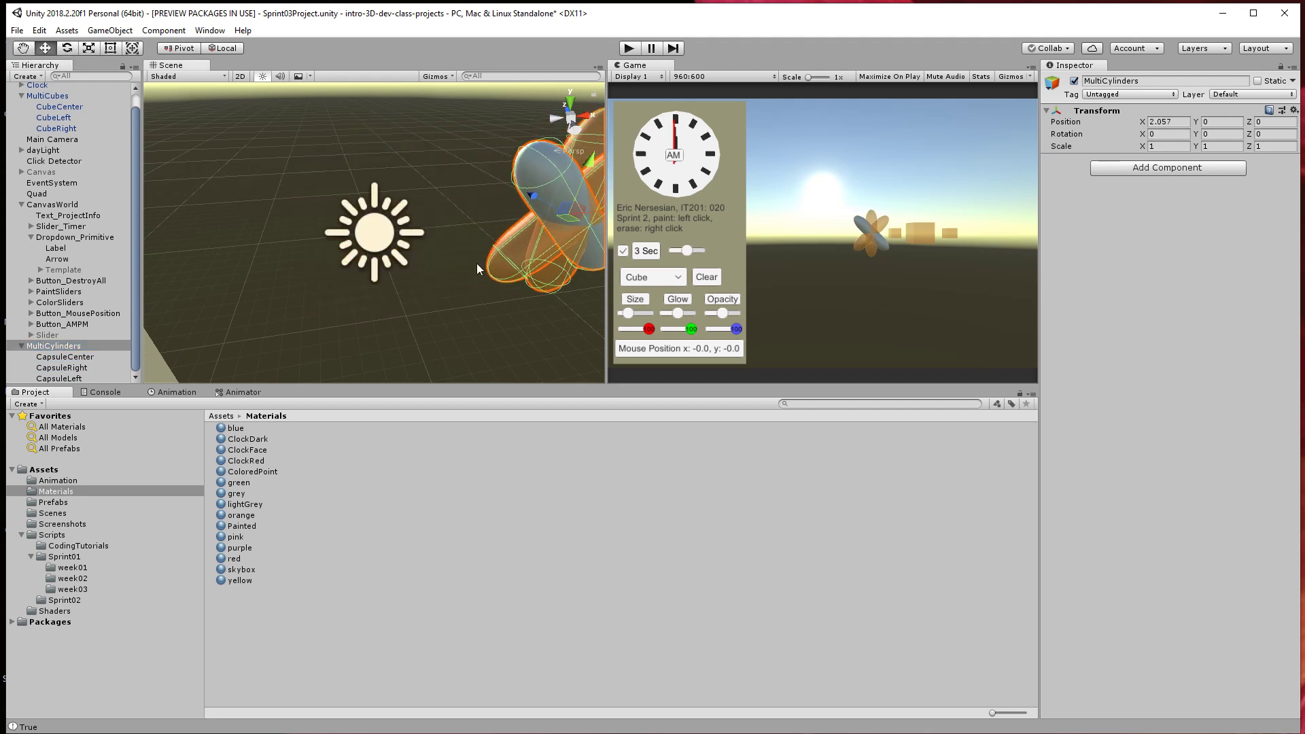
{"action": "left_click", "coordinate": [415, 160]}
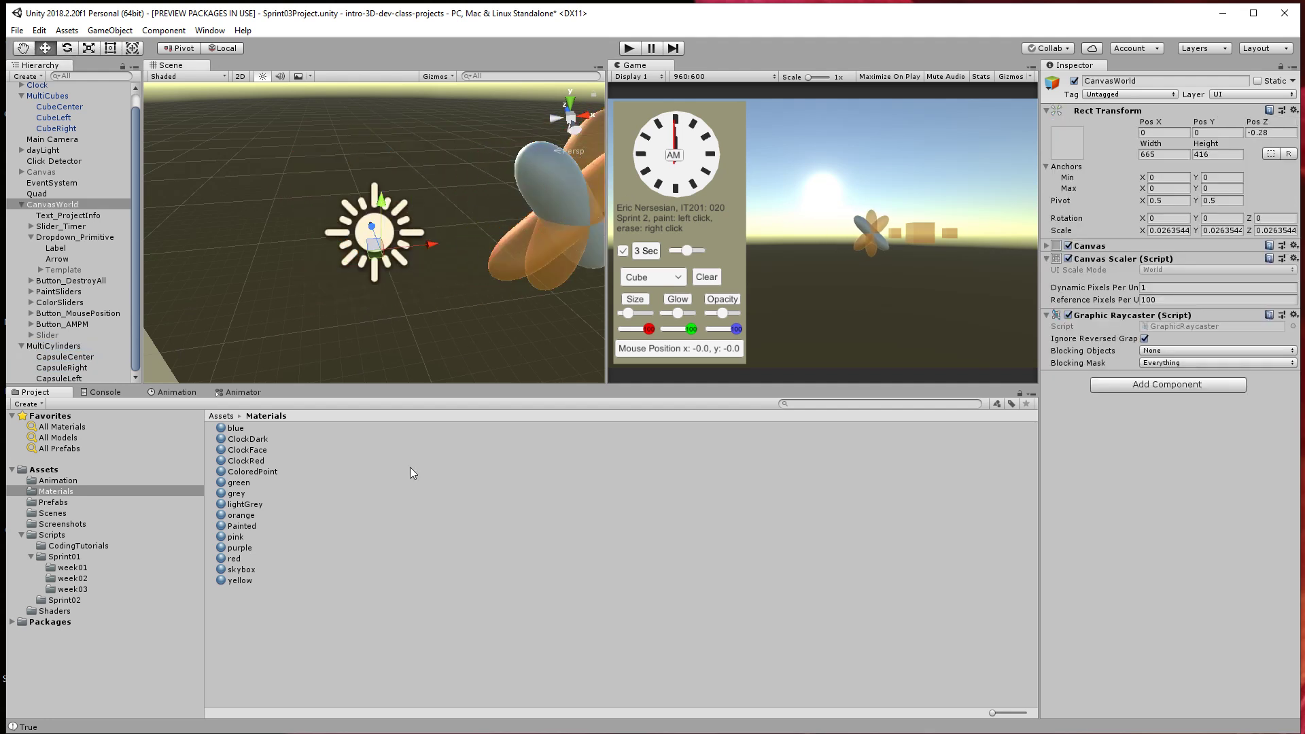
Apply the Painted material to the CapsuleLeft object of the MultiCylinders group in the scene view.
{"action": "left_click", "coordinate": [246, 529]}
{"action": "mouse_move", "coordinate": [246, 529]}
{"action": "left_mouse_down"}
{"action": "mouse_move", "coordinate": [630, 176]}
{"action": "mouse_move", "coordinate": [539, 161]}
{"action": "mouse_move", "coordinate": [550, 185]}
{"action": "mouse_move", "coordinate": [536, 175]}
{"action": "left_mouse_up"}
{"action": "middle_click_drag", "start_coordinate": [532, 213], "coordinate": [422, 226]}
{"action": "left_click", "coordinate": [251, 526]}
{"action": "mouse_move", "coordinate": [250, 526]}
{"action": "left_mouse_down"}
{"action": "mouse_move", "coordinate": [860, 252]}
{"action": "mouse_move", "coordinate": [865, 221]}
{"action": "mouse_move", "coordinate": [860, 286]}
{"action": "mouse_move", "coordinate": [479, 412]}
{"action": "left_mouse_up"}
{"action": "left_click", "coordinate": [429, 229]}
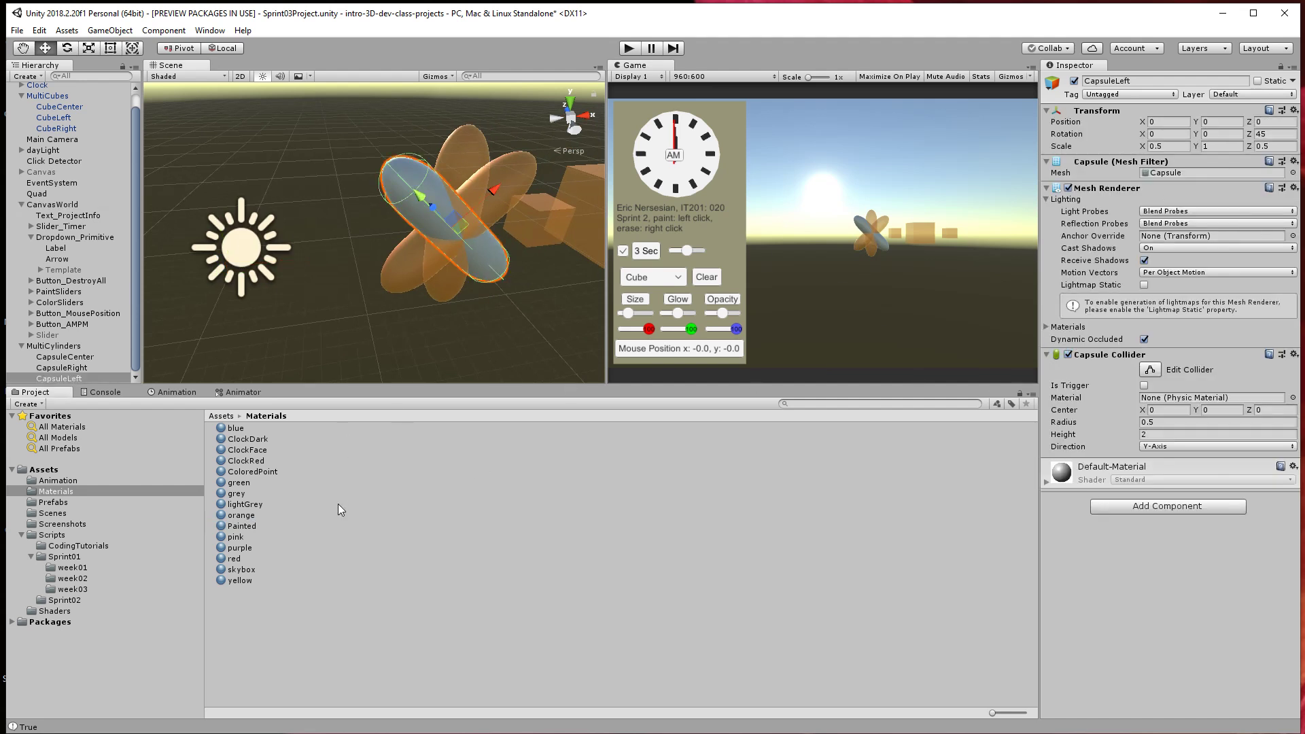
{"action": "mouse_move", "coordinate": [249, 527]}
{"action": "left_mouse_down"}
{"action": "mouse_move", "coordinate": [336, 305]}
{"action": "mouse_move", "coordinate": [409, 196]}
{"action": "mouse_move", "coordinate": [405, 181]}
{"action": "left_mouse_up"}
{"action": "left_click", "coordinate": [246, 526]}
{"action": "mouse_move", "coordinate": [247, 529]}
{"action": "left_mouse_down"}
{"action": "mouse_move", "coordinate": [114, 379]}
{"action": "mouse_move", "coordinate": [88, 381]}
{"action": "mouse_move", "coordinate": [466, 272]}
{"action": "left_mouse_up"}
Set the MultiCylinders group's X position to 0 and check the Painted material's settings.
{"action": "left_click", "coordinate": [78, 346]}
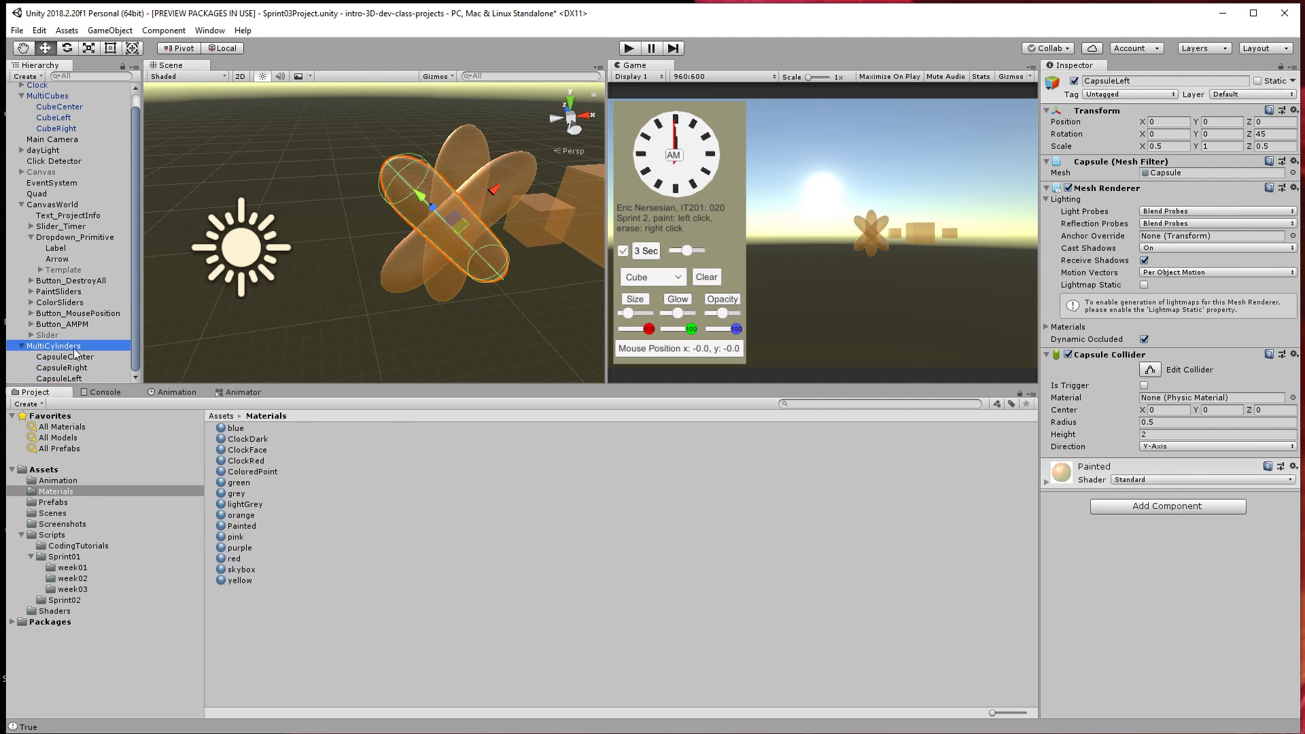
{"action": "left_click", "coordinate": [1182, 121]}
{"action": "type", "text": "0"}
{"action": "key", "text": "Return"}
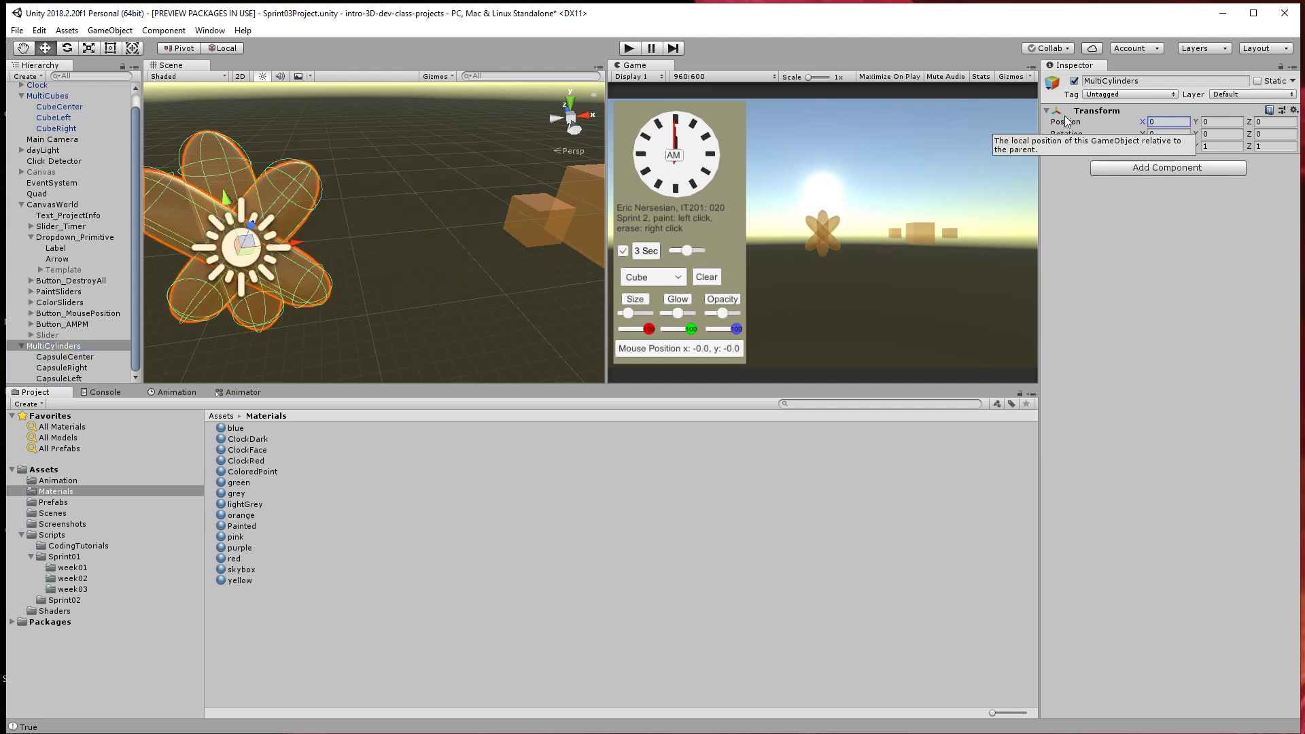
{"action": "middle_click_drag", "start_coordinate": [349, 243], "coordinate": [357, 261]}
{"action": "key", "text": "f"}
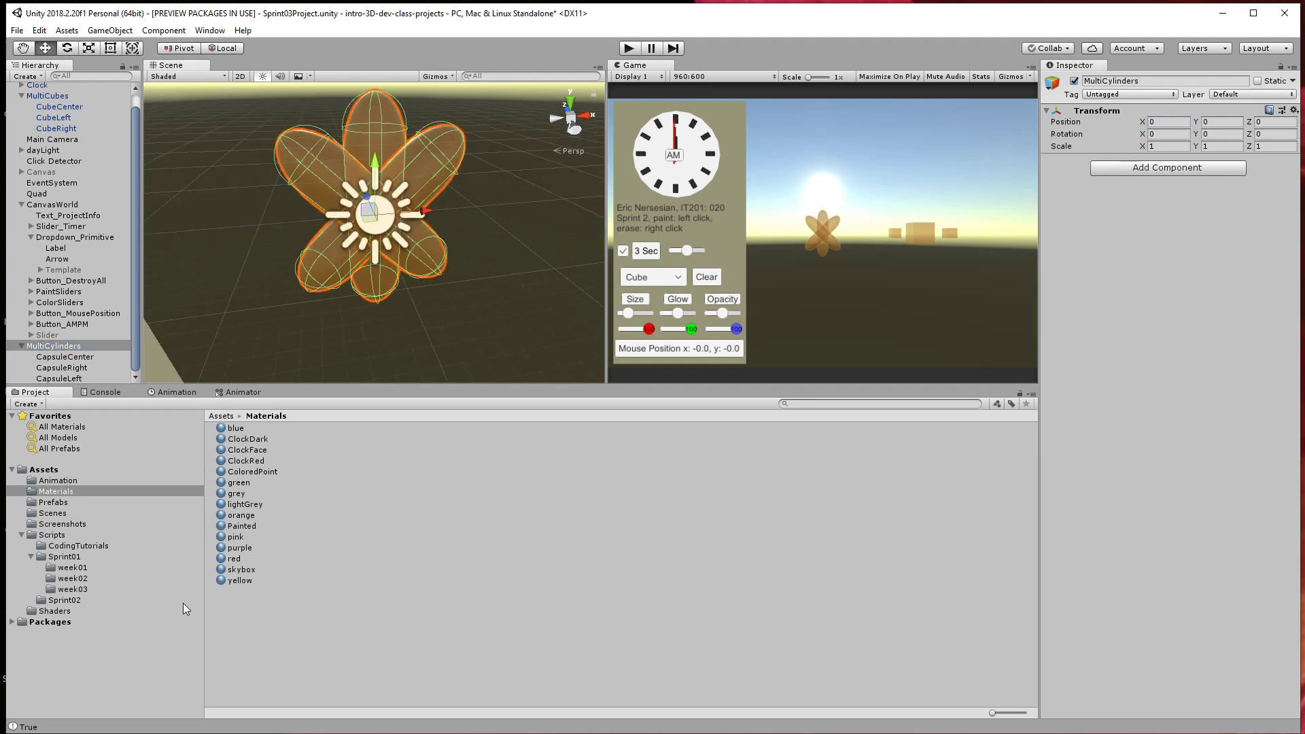
{"action": "left_click", "coordinate": [242, 527]}
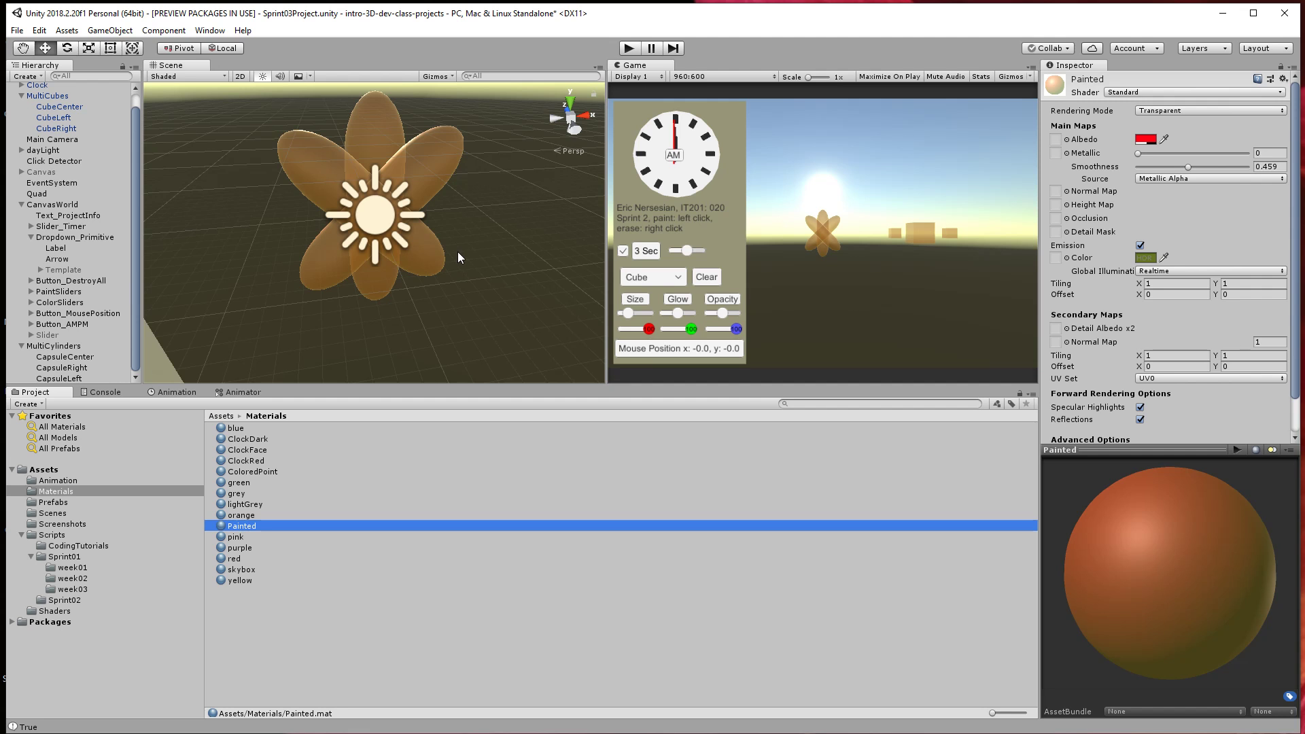
{"action": "left_click", "coordinate": [76, 346]}
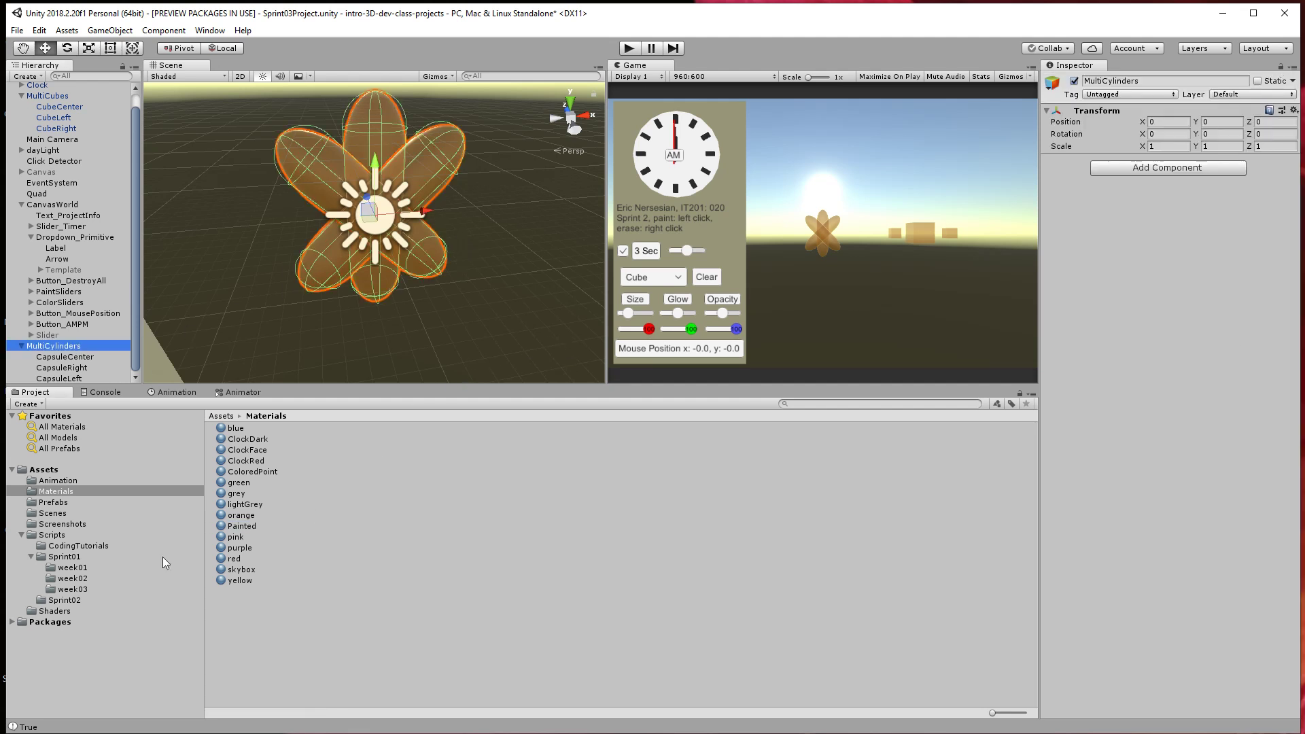
Create an Animator Controller named MultiCylinders in the Animation folder and attach it to the MultiCylinders object.
{"action": "left_click", "coordinate": [79, 482]}
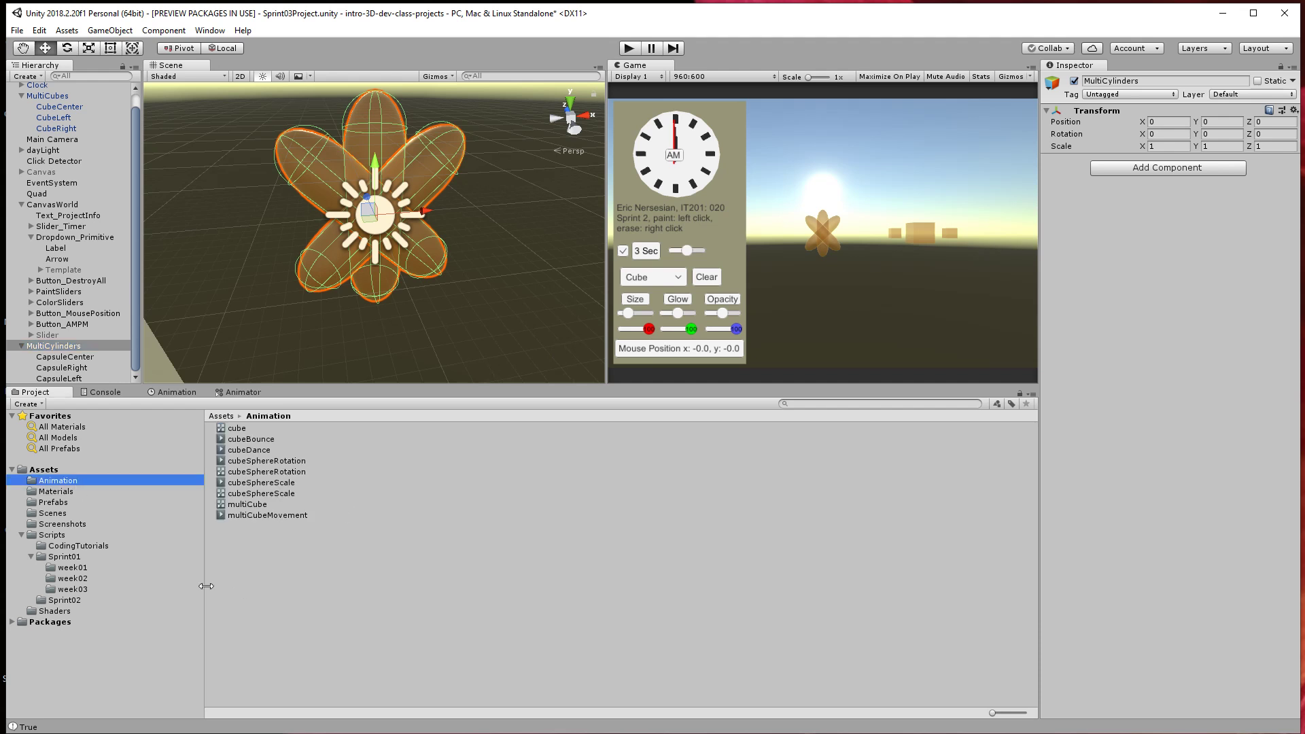
{"action": "right_click", "coordinate": [284, 552]}
{"action": "mouse_move", "coordinate": [312, 567]}
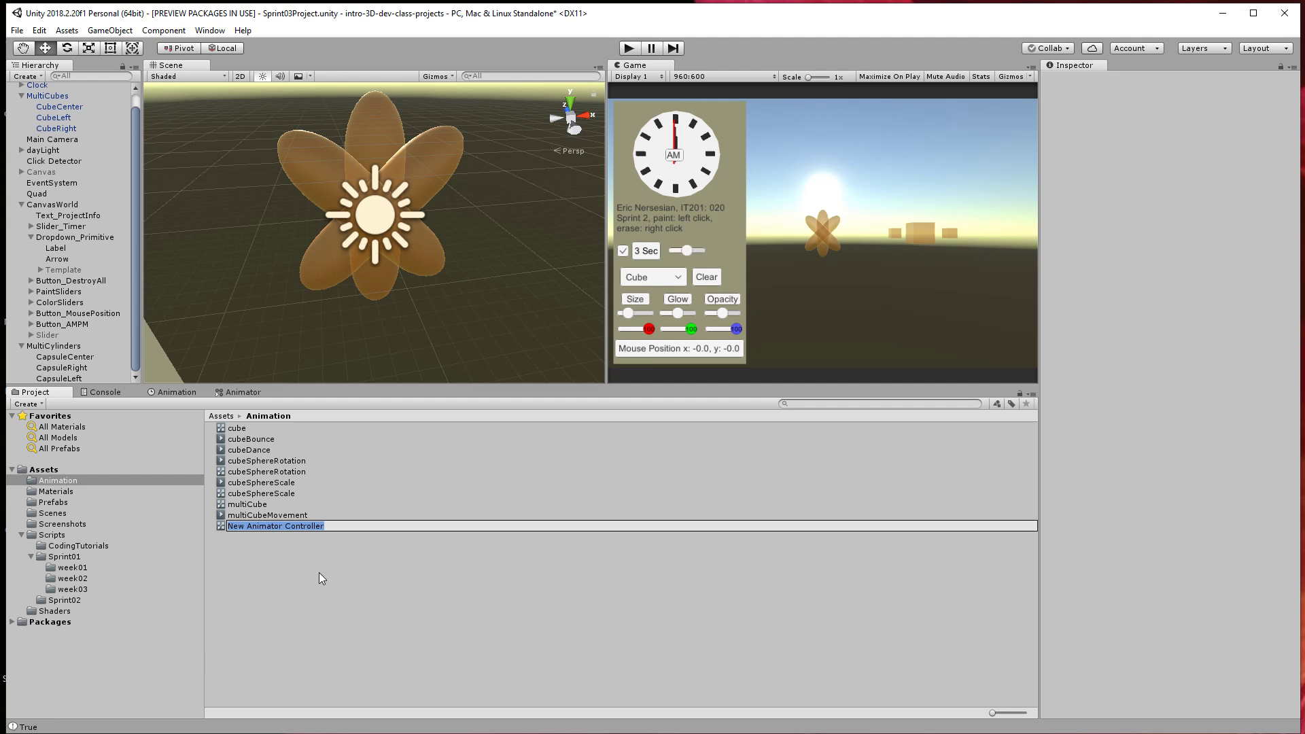
{"action": "type", "text": "Multi"}
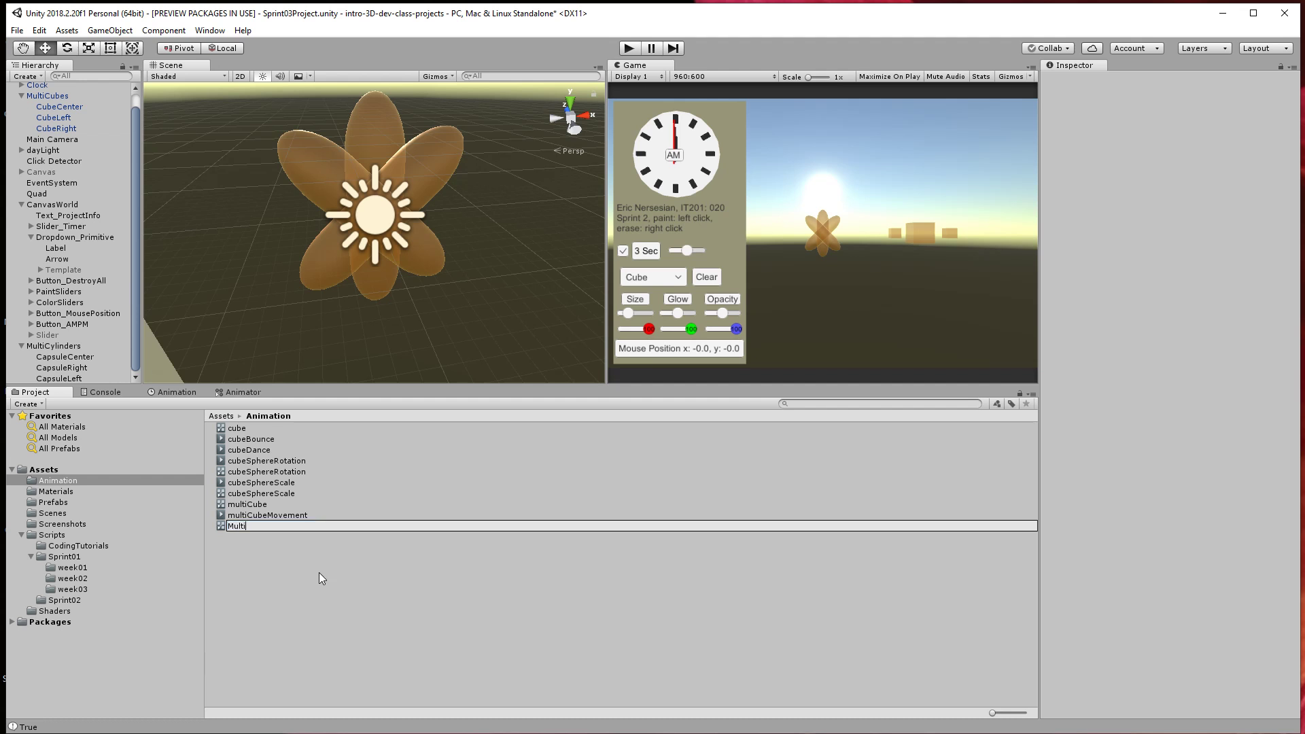
{"action": "type", "text": "Cylinders"}
{"action": "key", "text": "Return"}
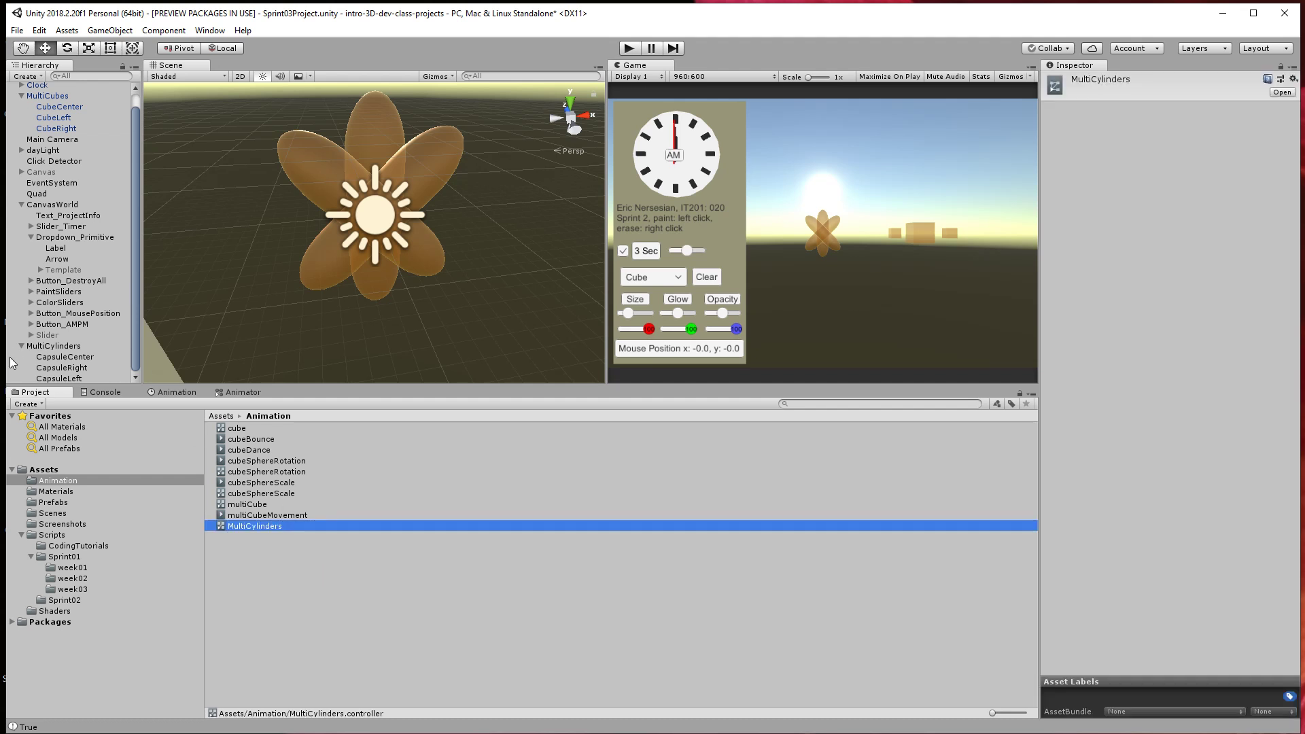
{"action": "left_click", "coordinate": [54, 348]}
{"action": "left_click_drag", "start_coordinate": [257, 526], "coordinate": [1174, 401]}
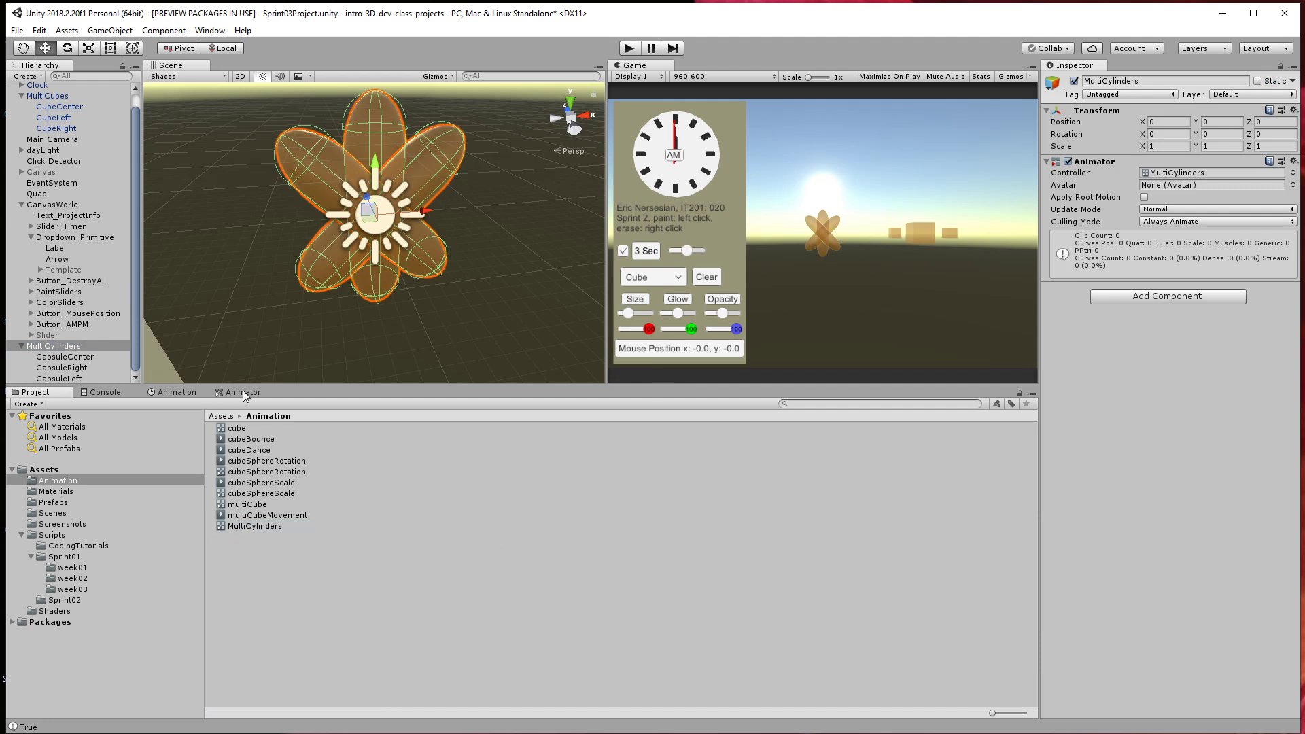
Create an animation clip named MultiCylindersMovement for the MultiCylinders object in the Animation folder.
{"action": "left_click", "coordinate": [190, 391]}
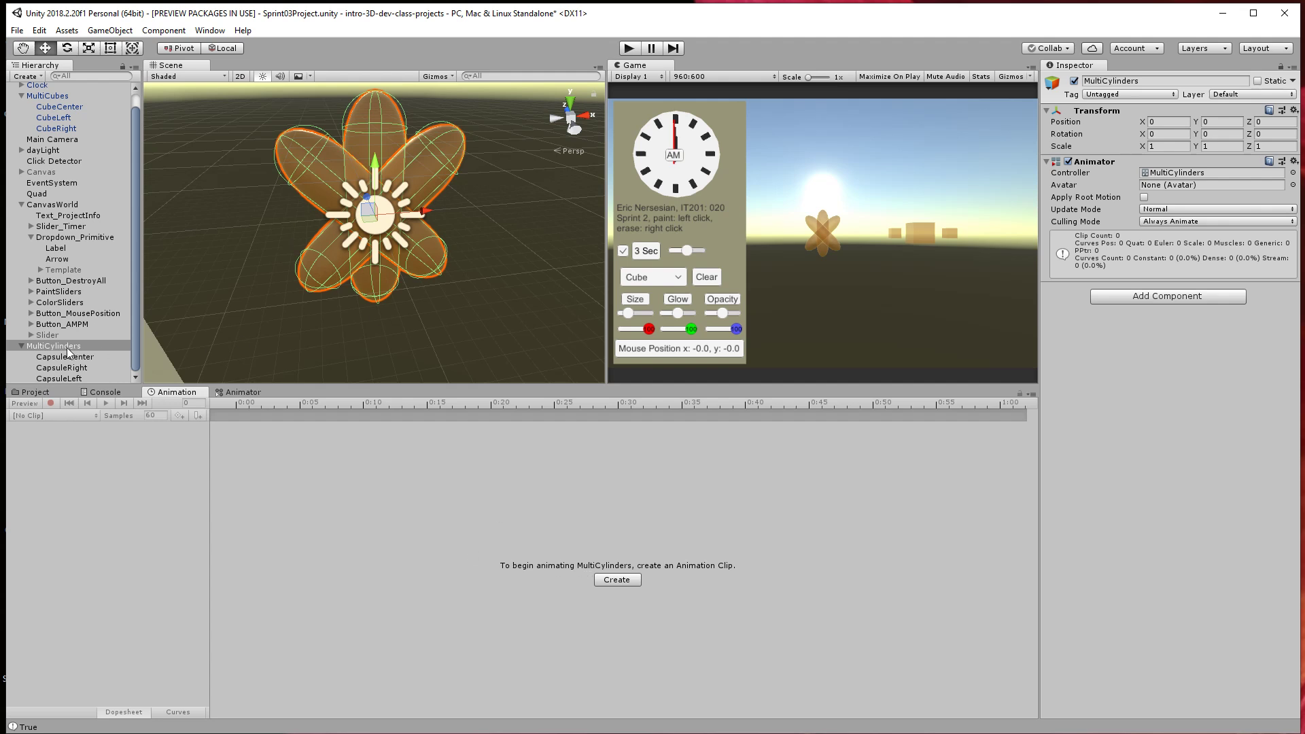
{"action": "left_click", "coordinate": [617, 579]}
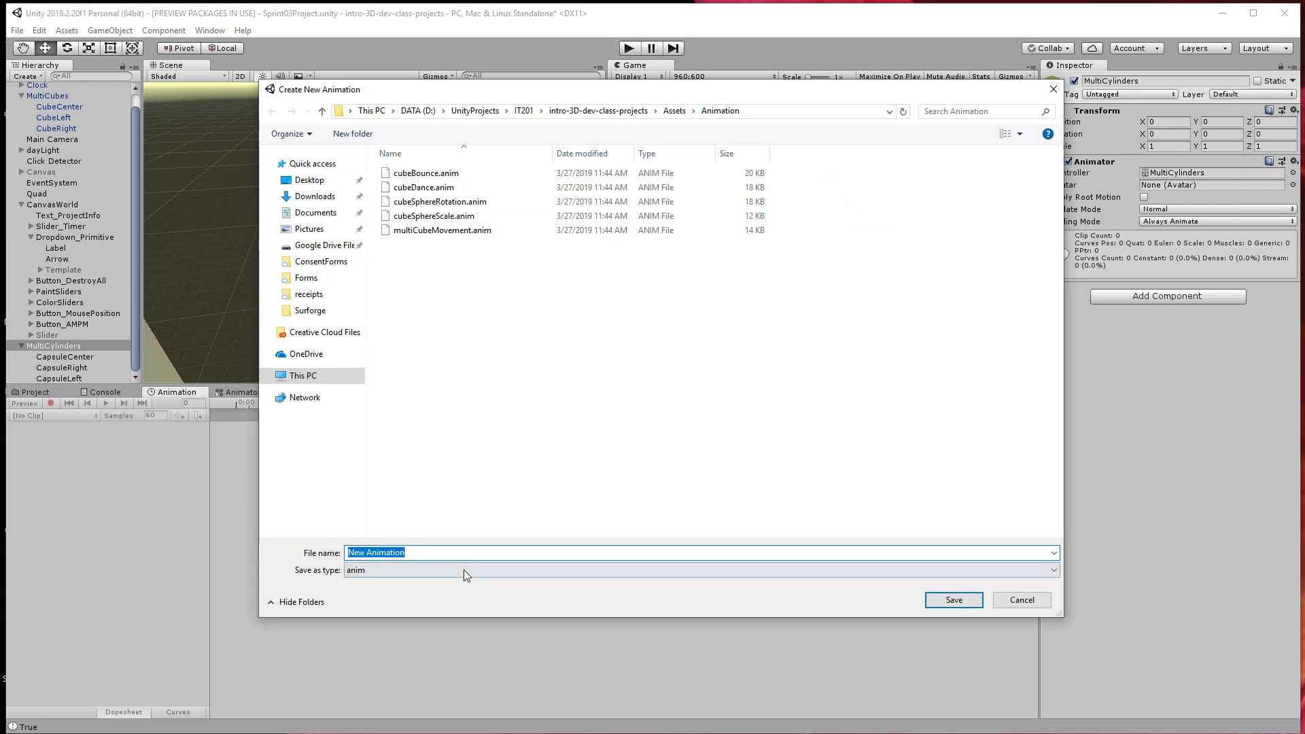
{"action": "type", "text": "m"}
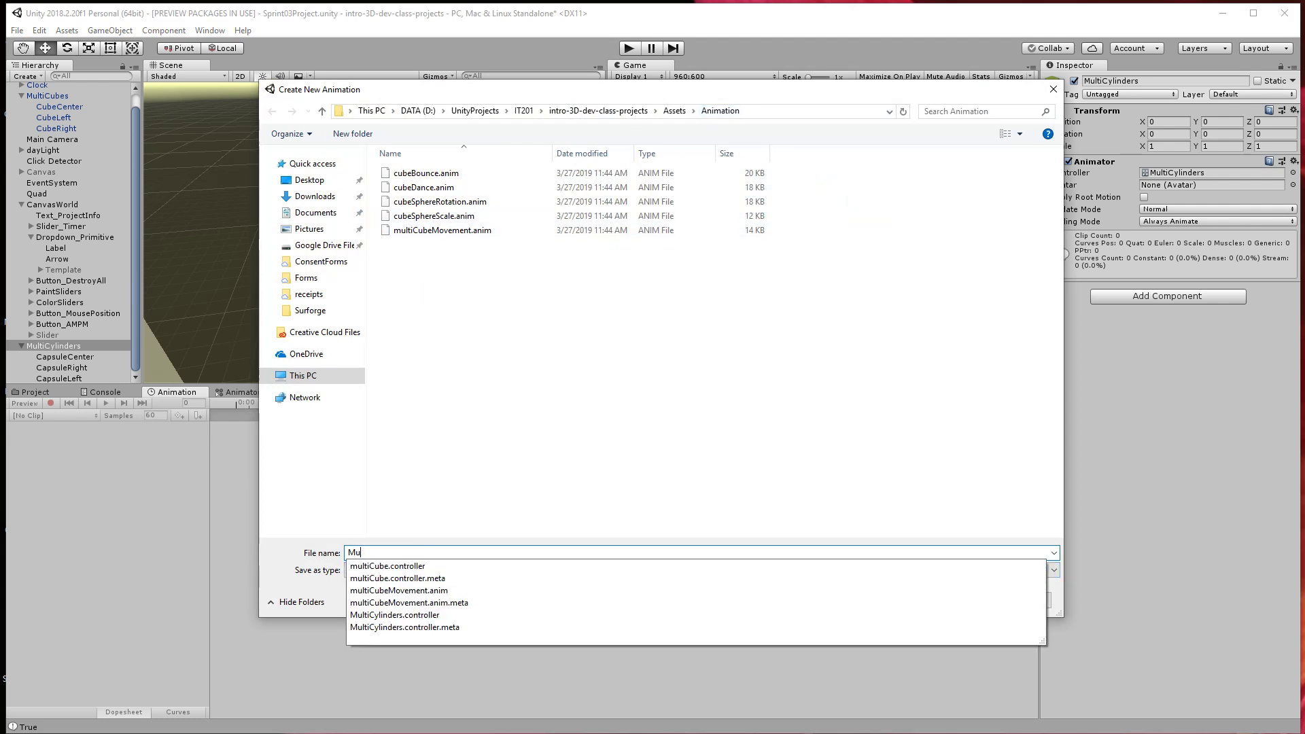
{"action": "key", "text": "BackSpace"}
{"action": "type", "text": "MultiCylind"}
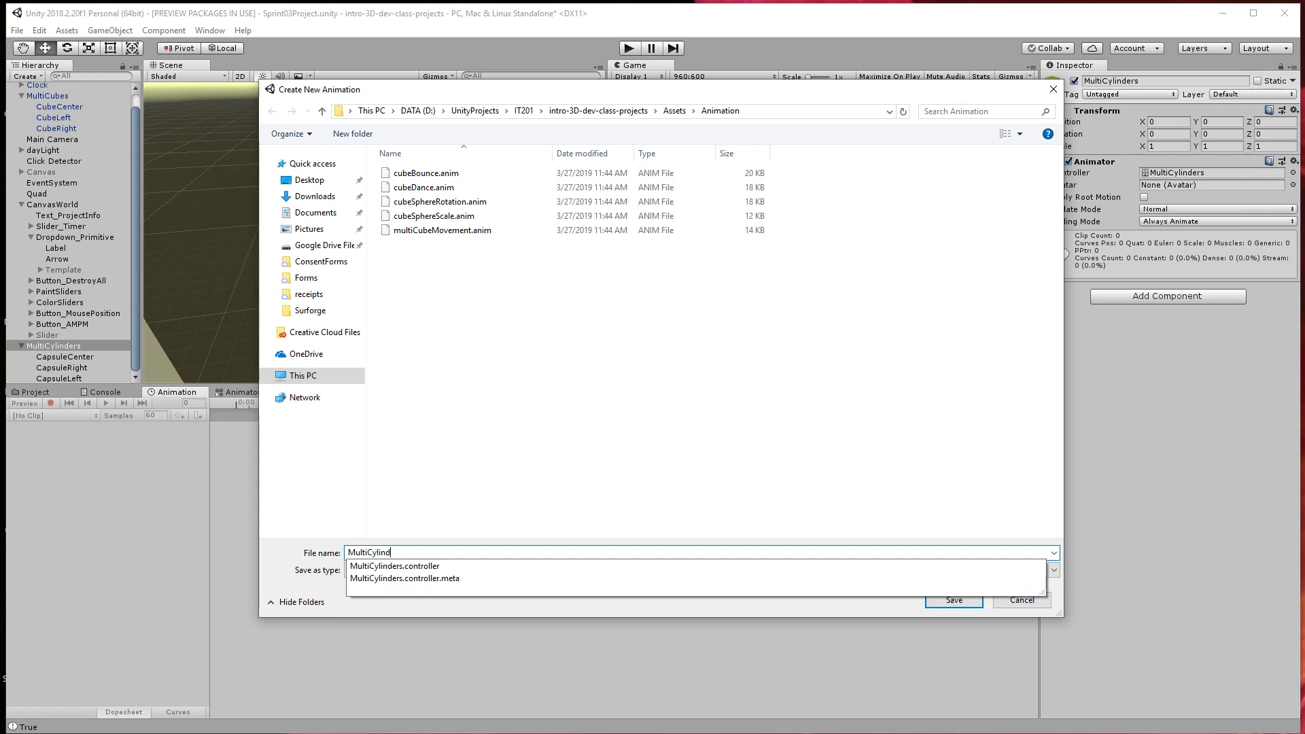
{"action": "type", "text": "ers_"}
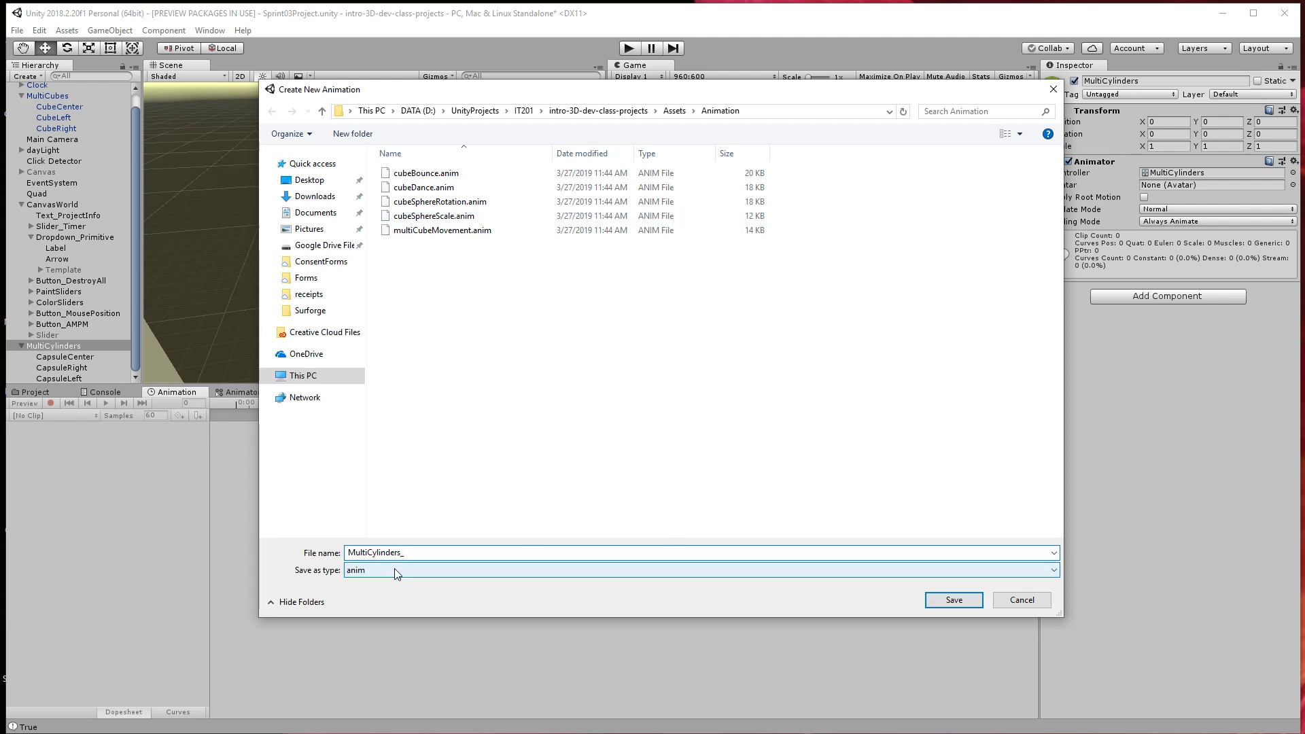
{"action": "key", "text": "BackSpace"}
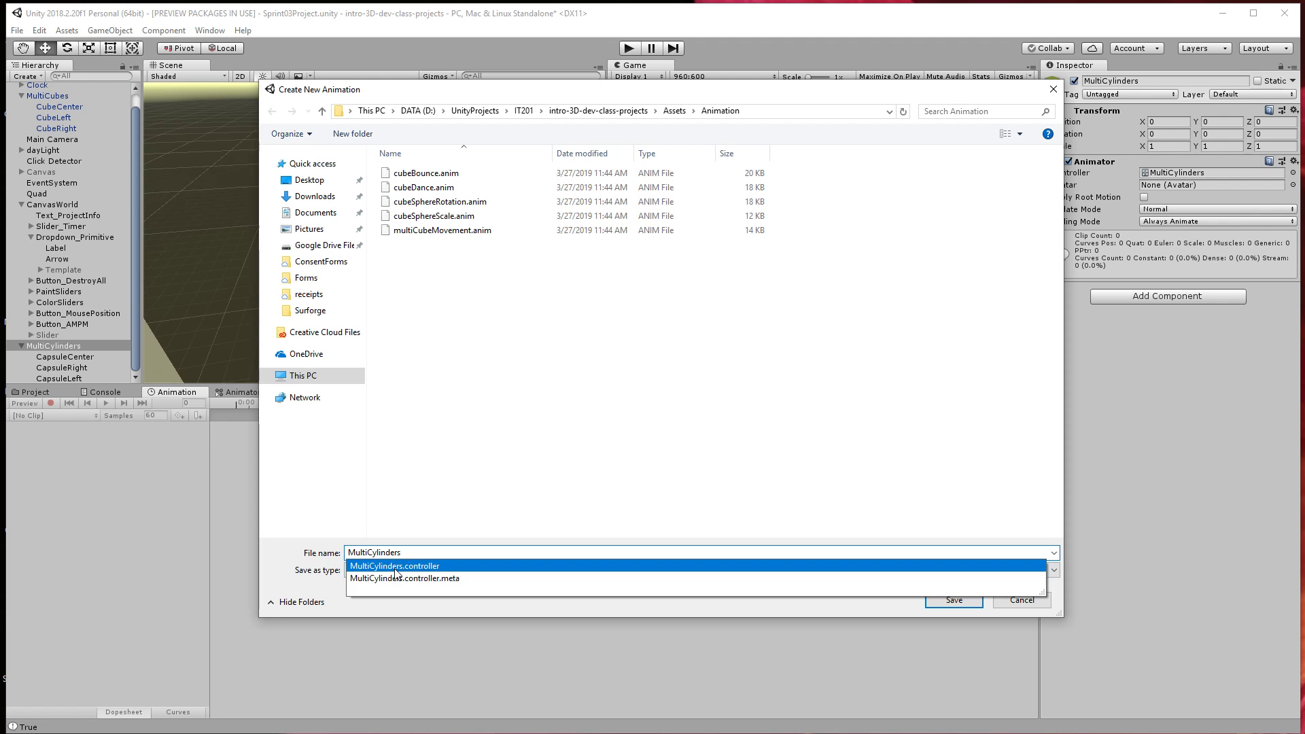
{"action": "type", "text": "Movement"}
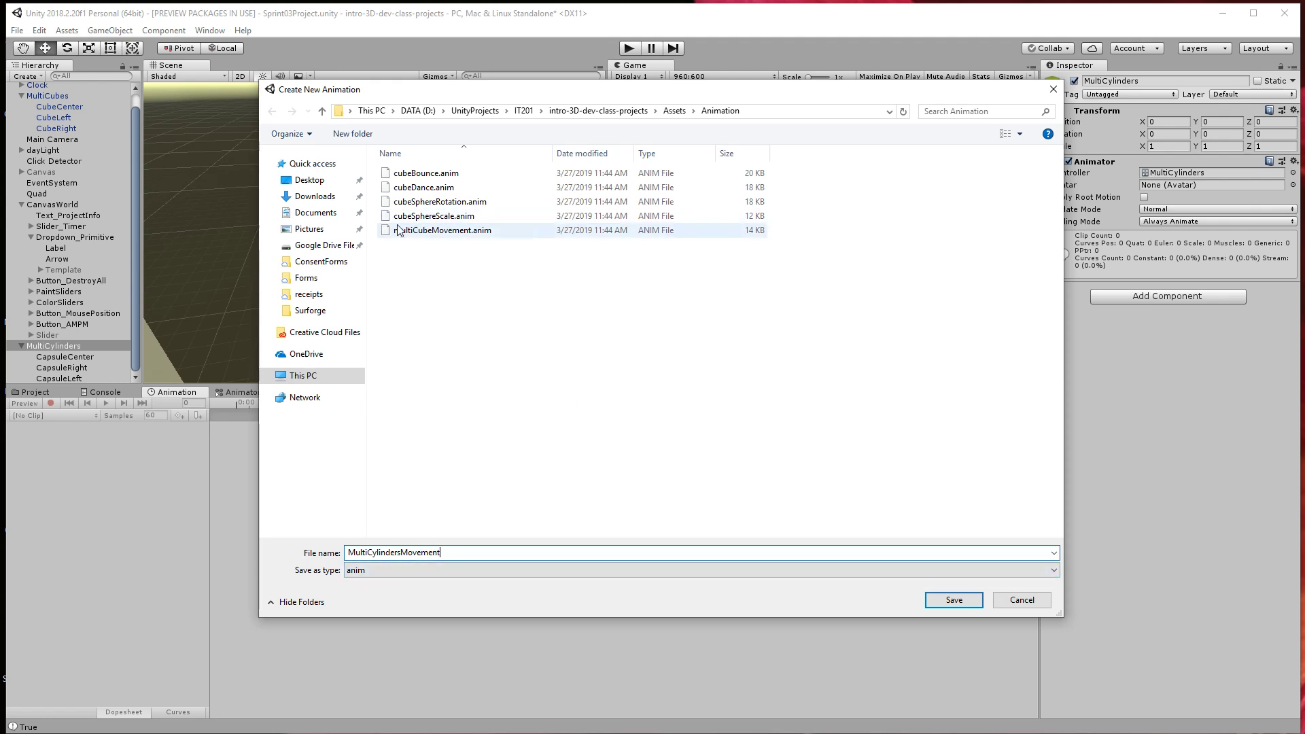
{"action": "left_click", "coordinate": [939, 600]}
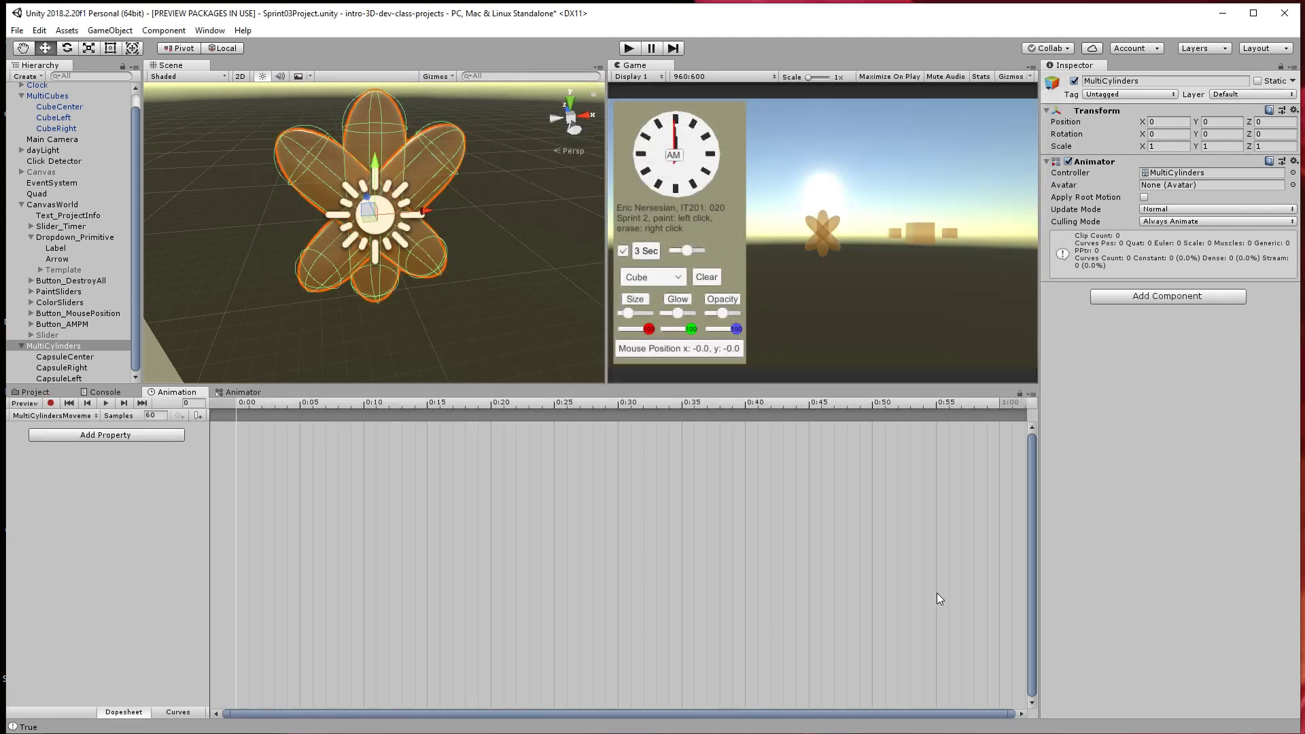
Animate the Scale of the MultiCylinders parent, keying X, Y and Z to 0.5 at frame 30.
{"action": "left_click", "coordinate": [121, 437]}
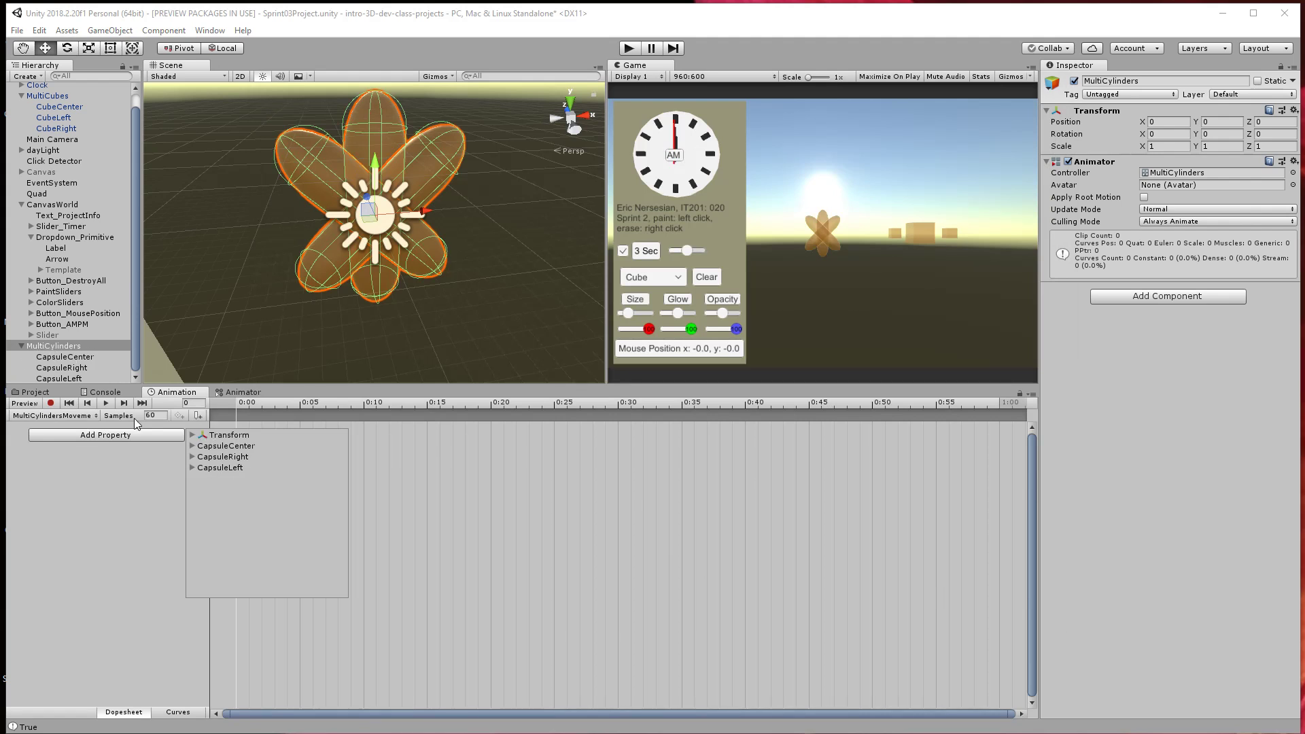
{"action": "left_click", "coordinate": [193, 436]}
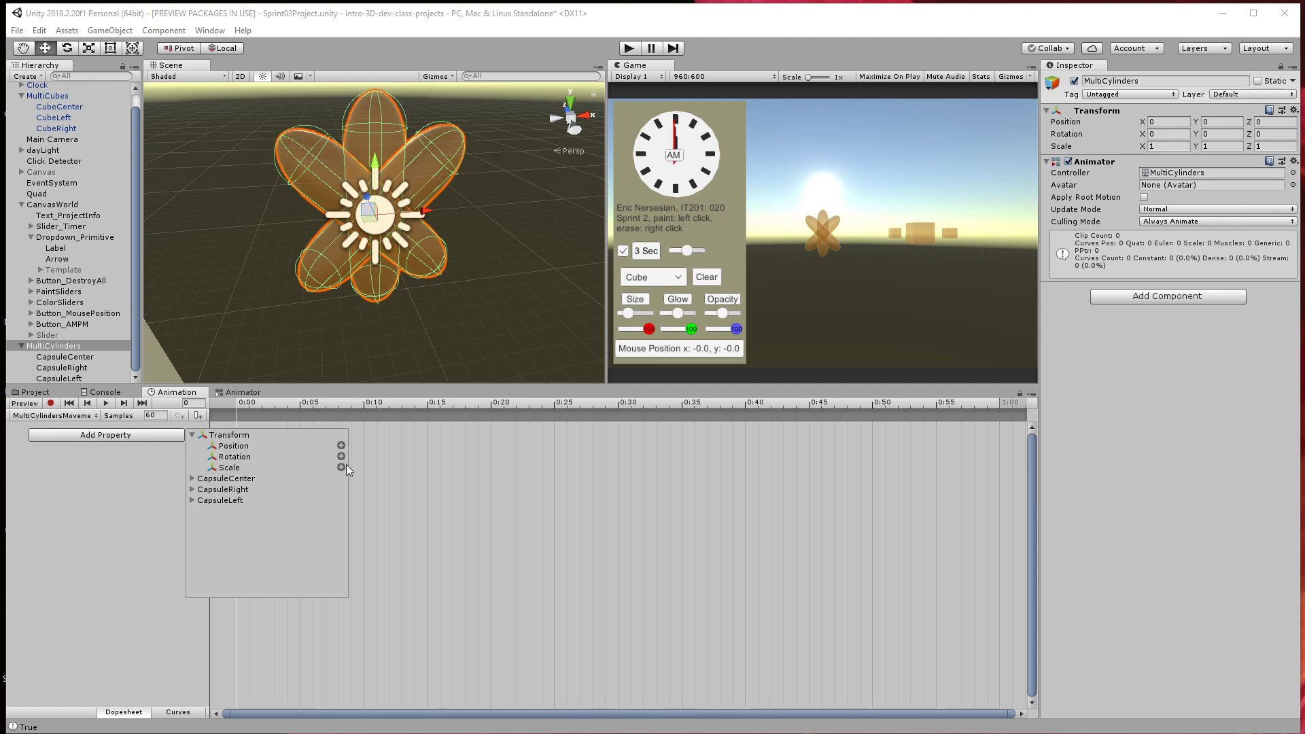
{"action": "left_click", "coordinate": [342, 467]}
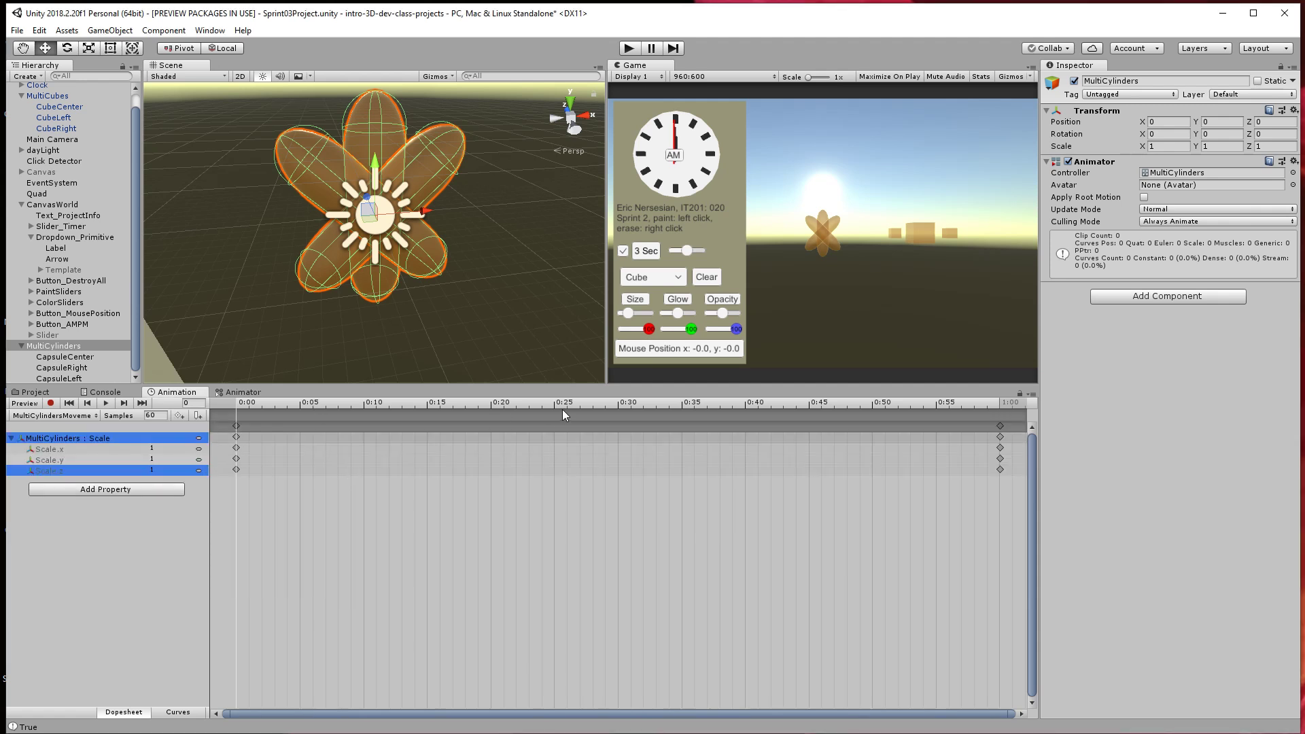
{"action": "left_click_drag", "start_coordinate": [604, 403], "coordinate": [619, 403]}
{"action": "left_click", "coordinate": [174, 451]}
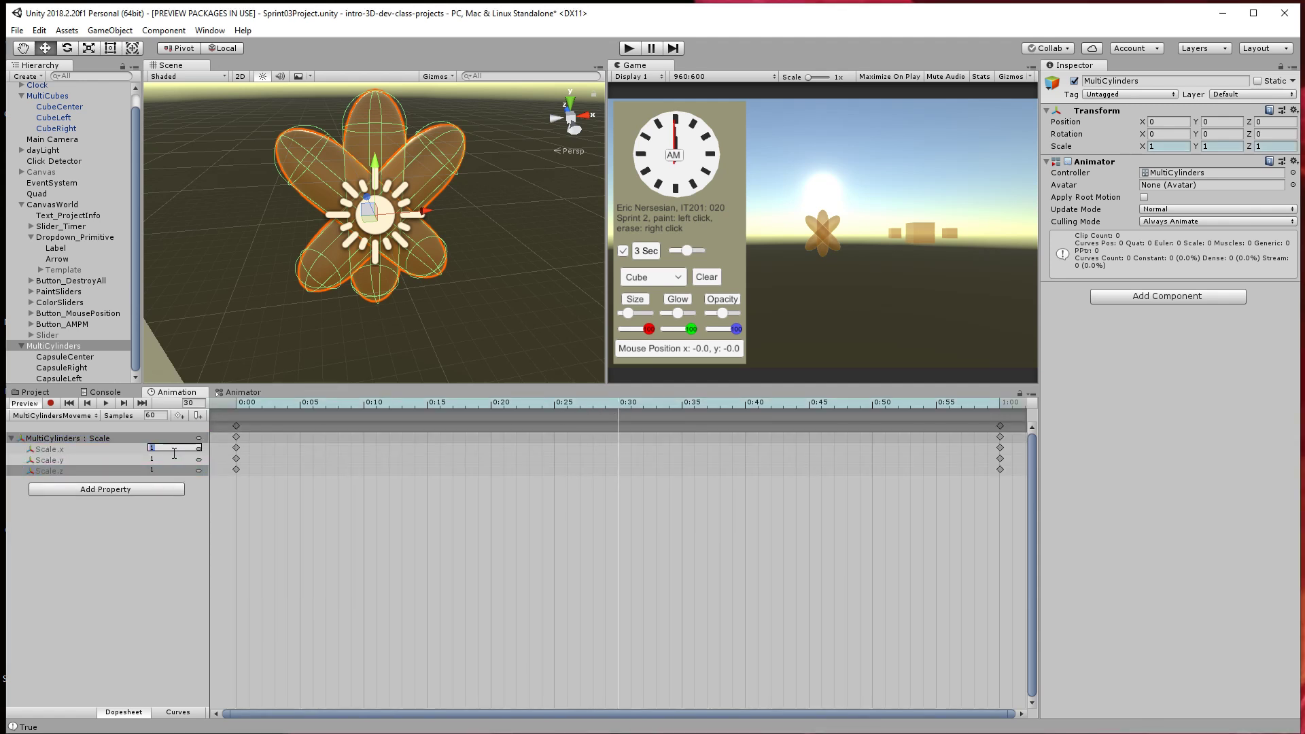
{"action": "type", "text": "0.5"}
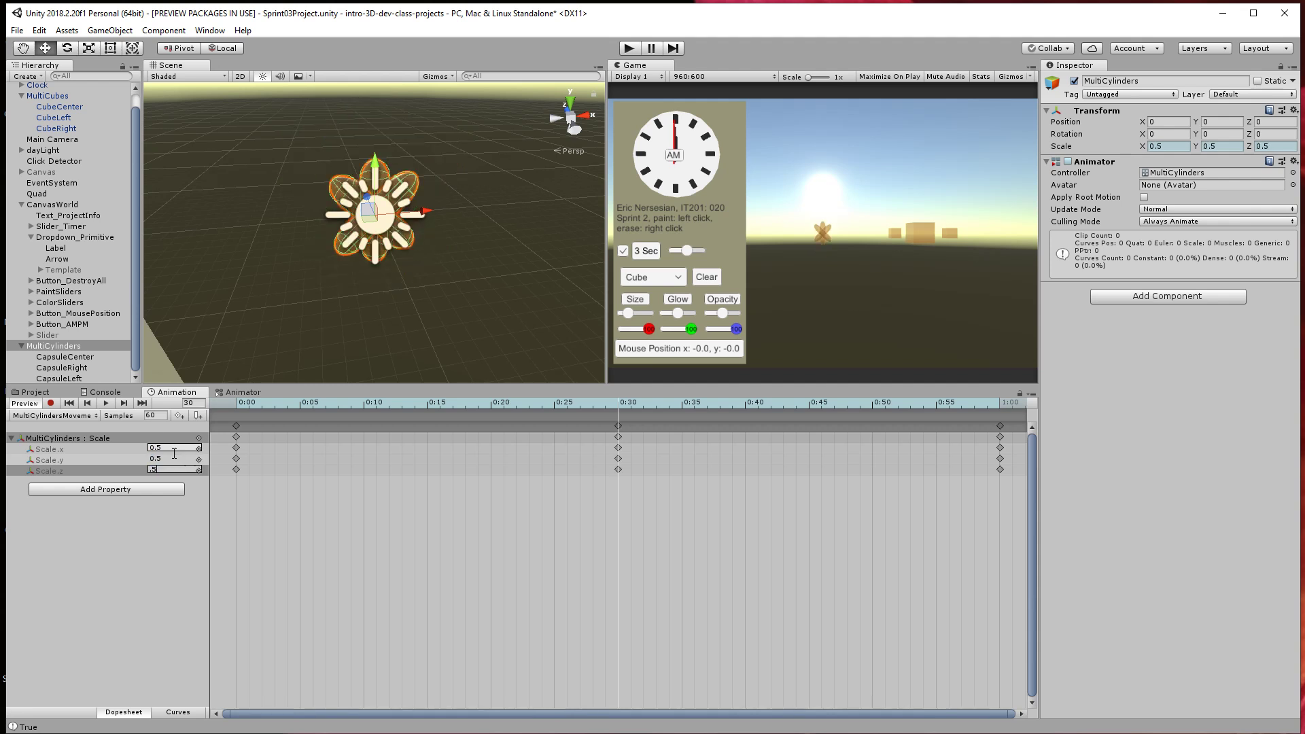
Preview the MultiCylinders scale animation from frame 0.
{"action": "left_click", "coordinate": [250, 402]}
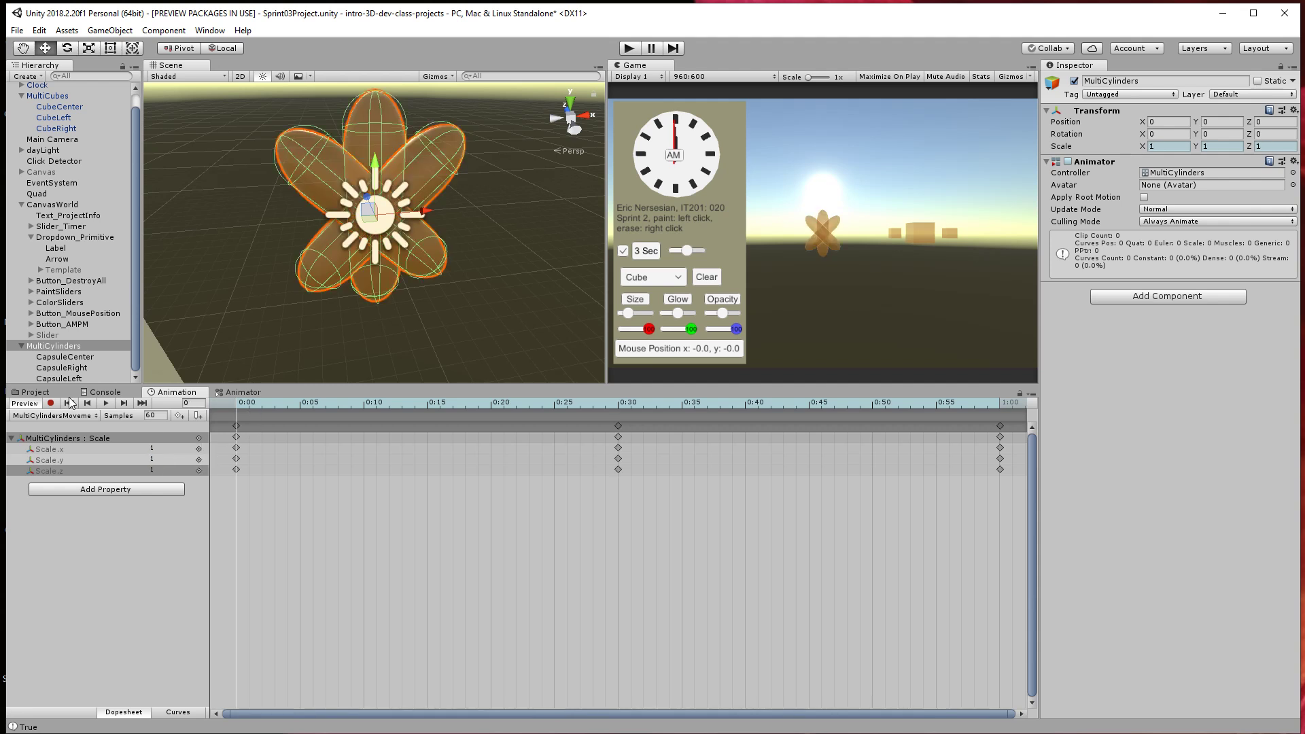
{"action": "left_click", "coordinate": [105, 403]}
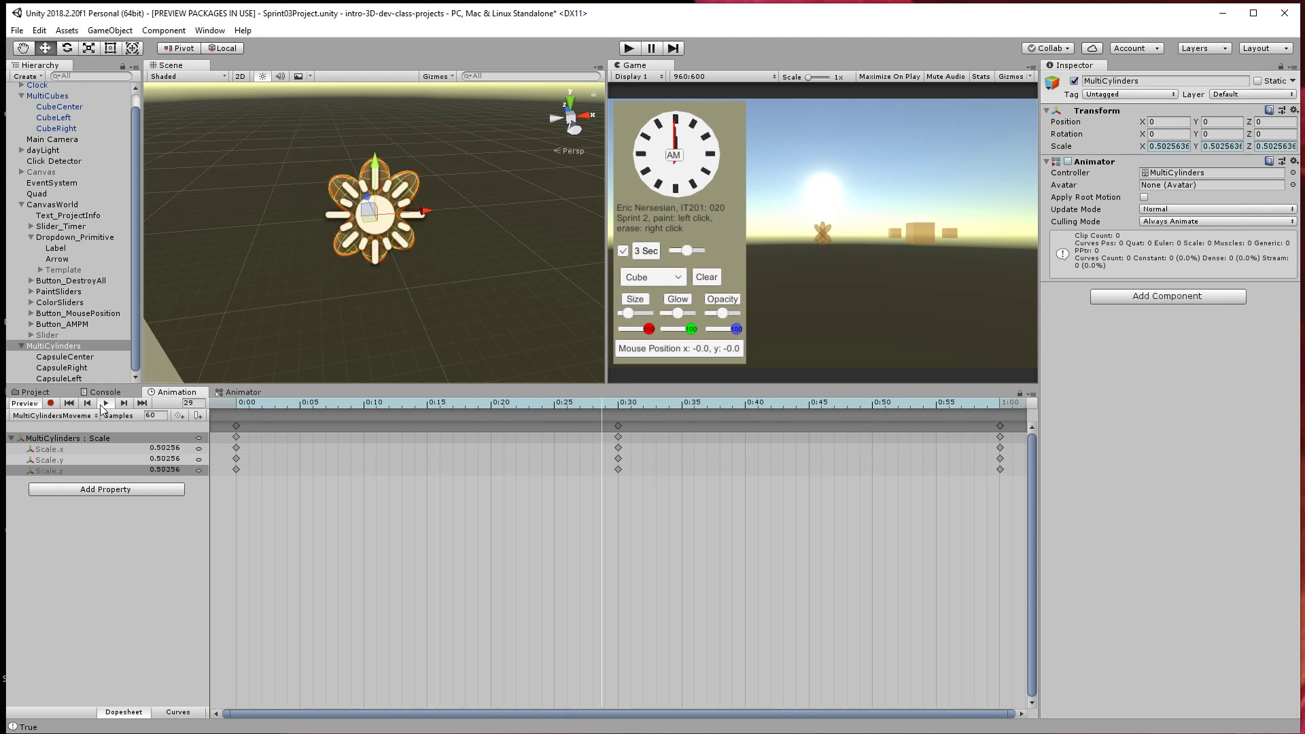
{"action": "left_click", "coordinate": [52, 436]}
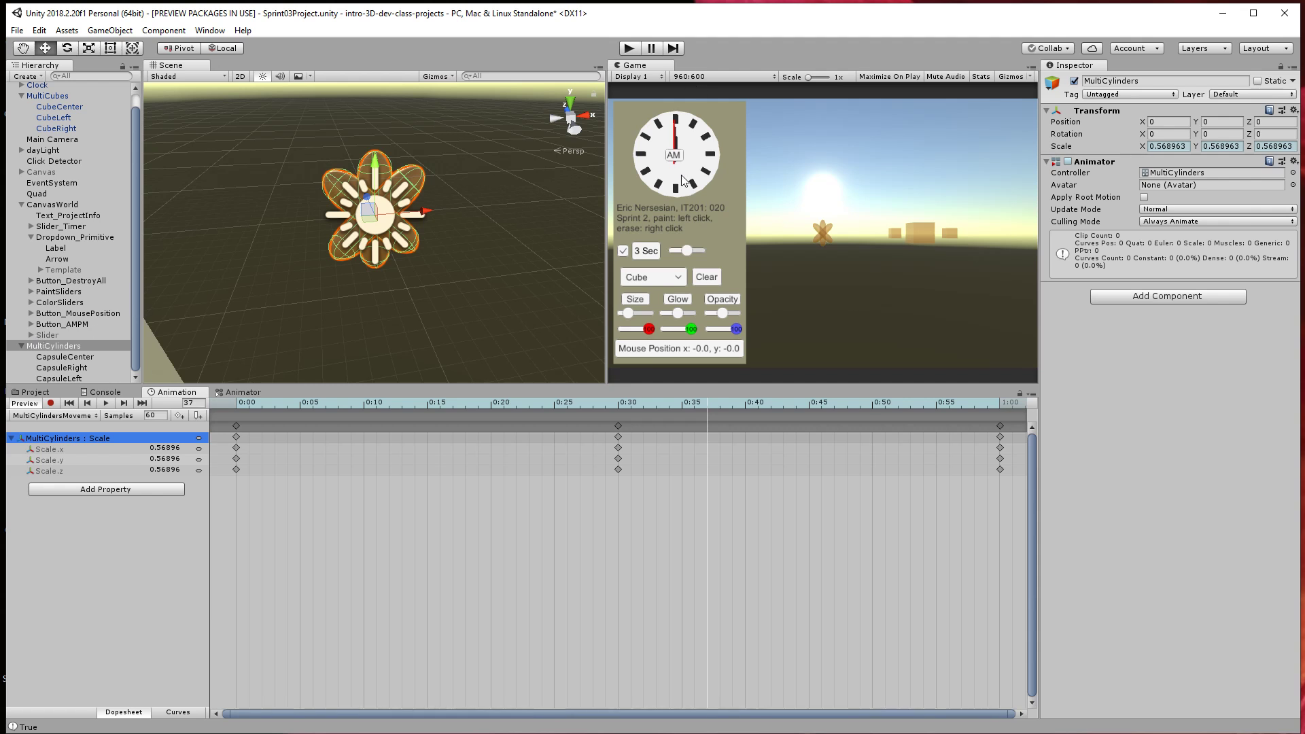
Run the scene, test painting with the MultiCube primitive at a changed size, and stop the run.
{"action": "left_click", "coordinate": [632, 52]}
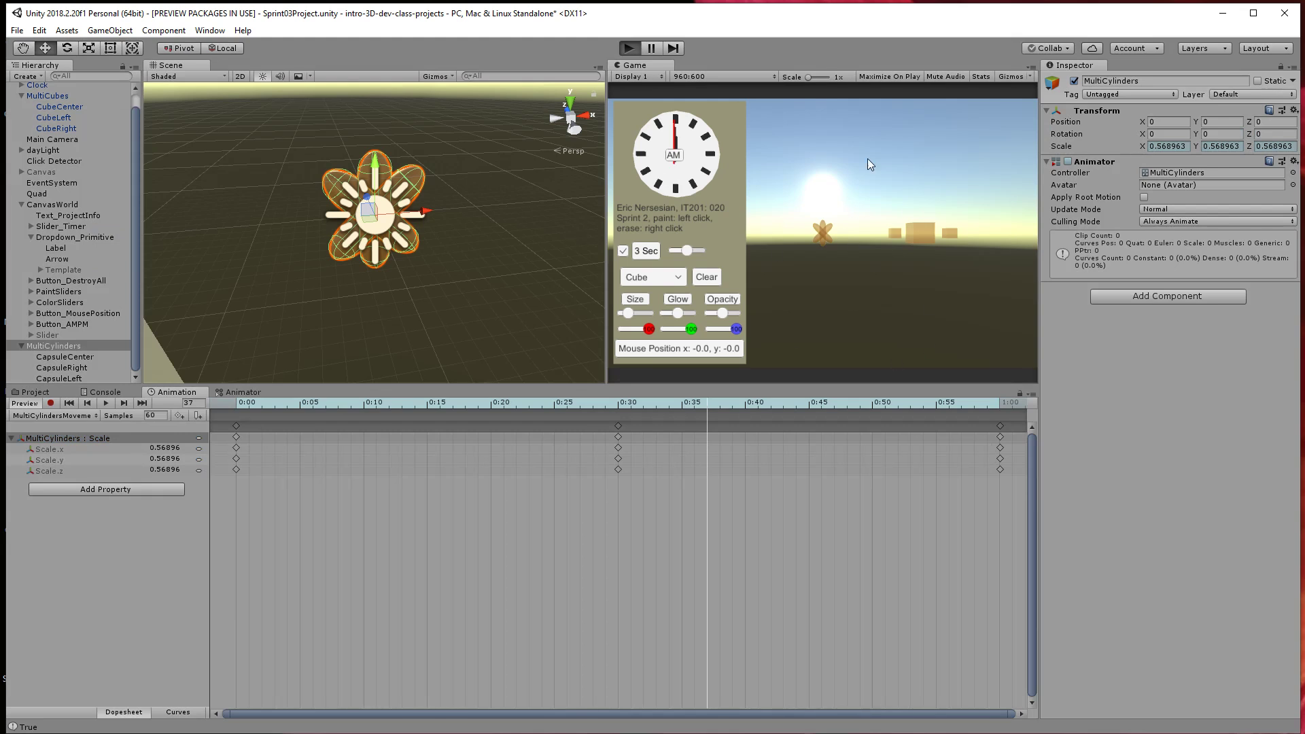
{"action": "left_click", "coordinate": [678, 275]}
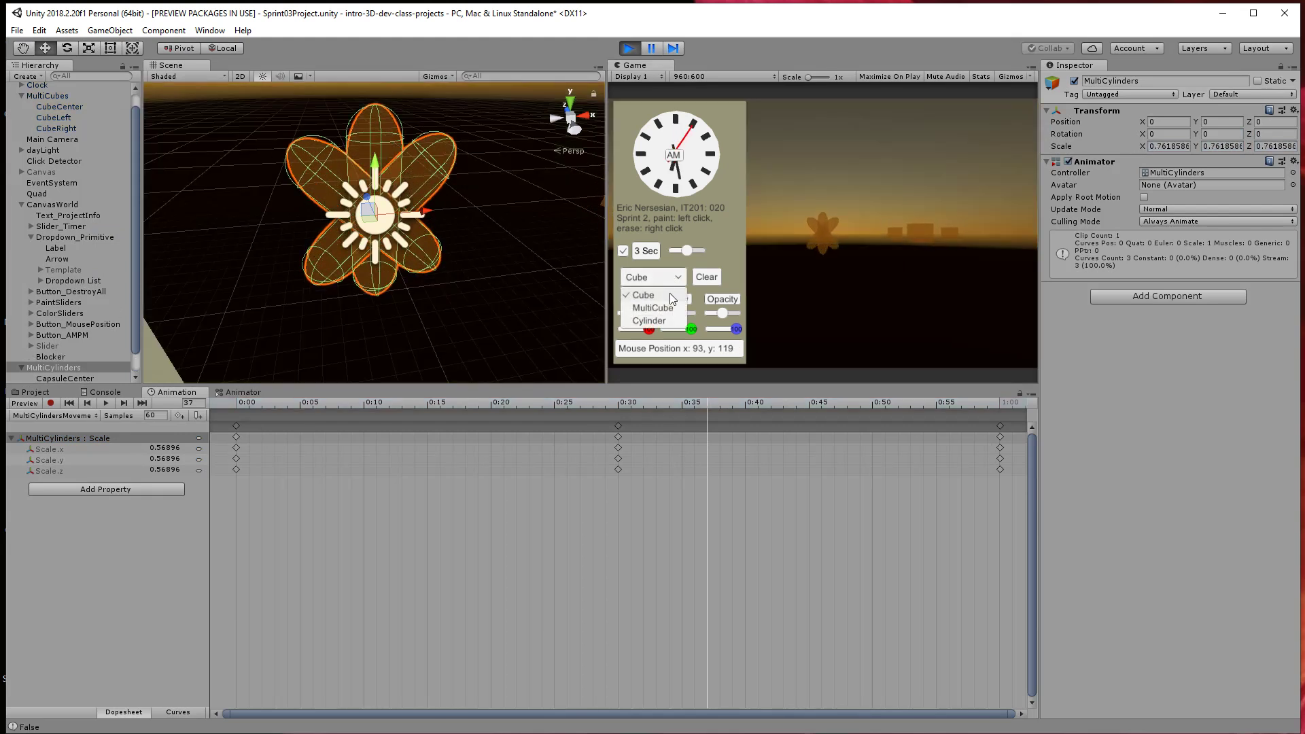
{"action": "left_click", "coordinate": [672, 306]}
{"action": "mouse_move", "coordinate": [850, 132]}
{"action": "left_mouse_down"}
{"action": "mouse_move", "coordinate": [809, 150]}
{"action": "mouse_move", "coordinate": [879, 194]}
{"action": "left_mouse_up"}
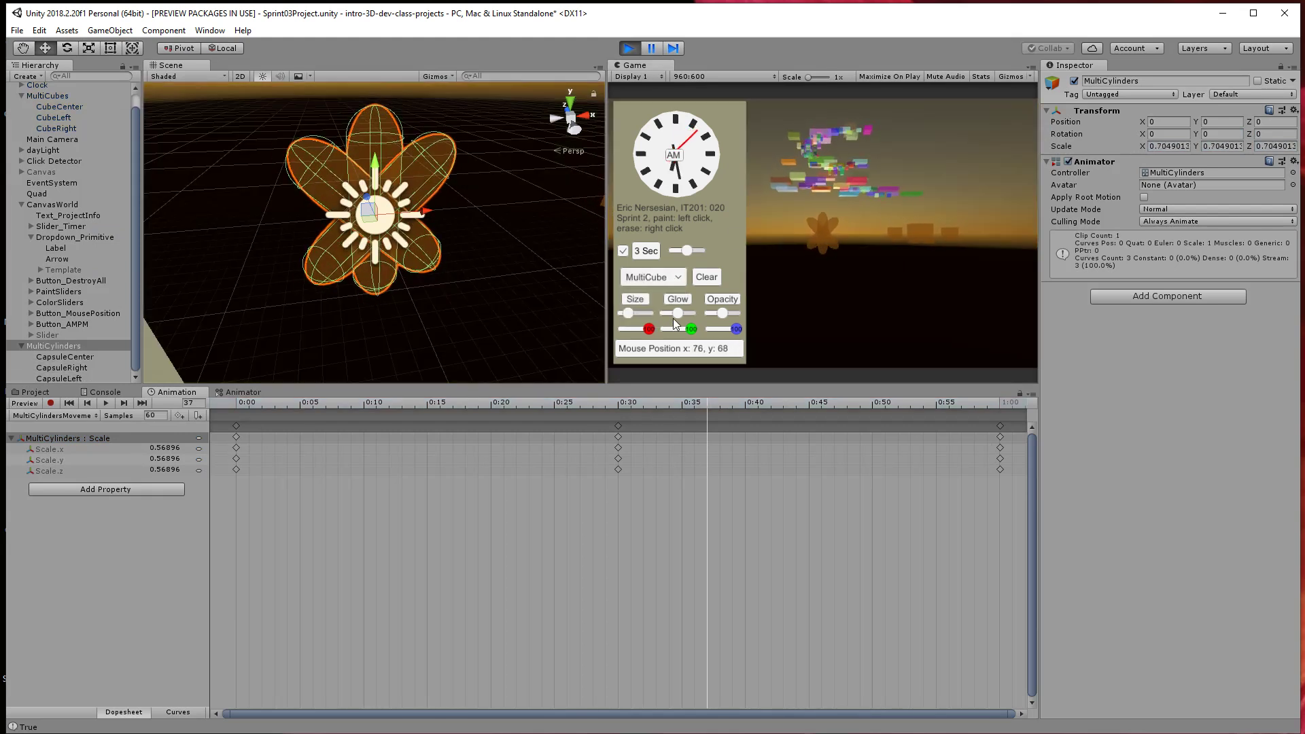
{"action": "left_click_drag", "start_coordinate": [629, 314], "coordinate": [656, 311]}
{"action": "mouse_move", "coordinate": [850, 134]}
{"action": "left_mouse_down"}
{"action": "mouse_move", "coordinate": [834, 205]}
{"action": "mouse_move", "coordinate": [708, 299]}
{"action": "mouse_move", "coordinate": [631, 314]}
{"action": "left_mouse_up"}
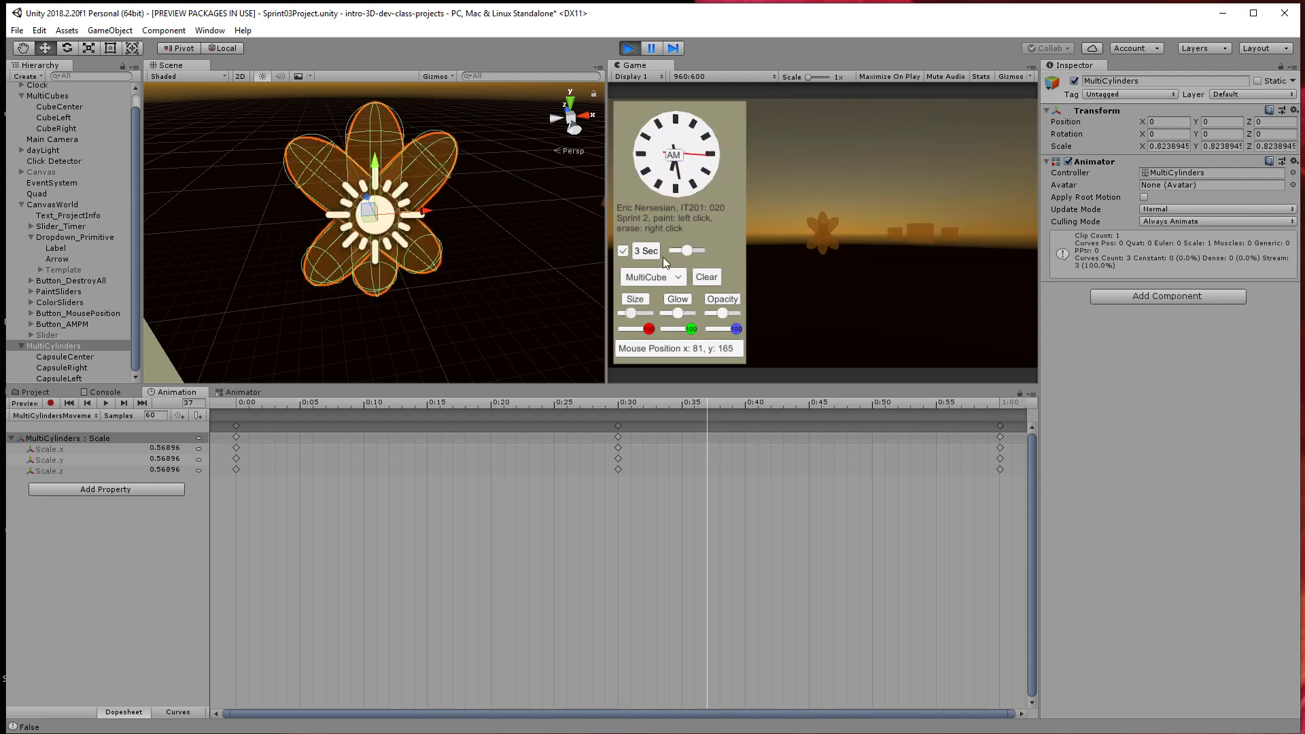
{"action": "left_click", "coordinate": [628, 49]}
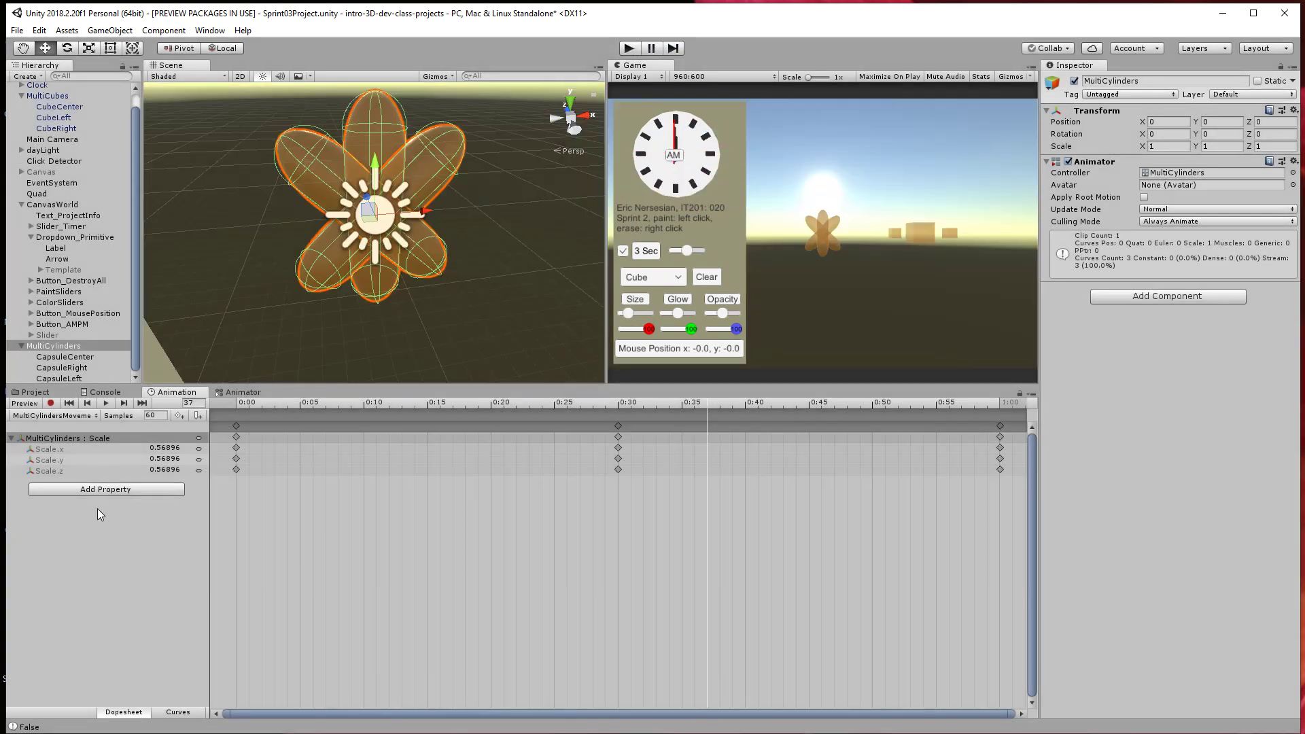
Delete the MultiCylinders Scale property from the MultiCylindersMovement clip.
{"action": "left_click", "coordinate": [89, 440]}
{"action": "key", "text": "Delete"}
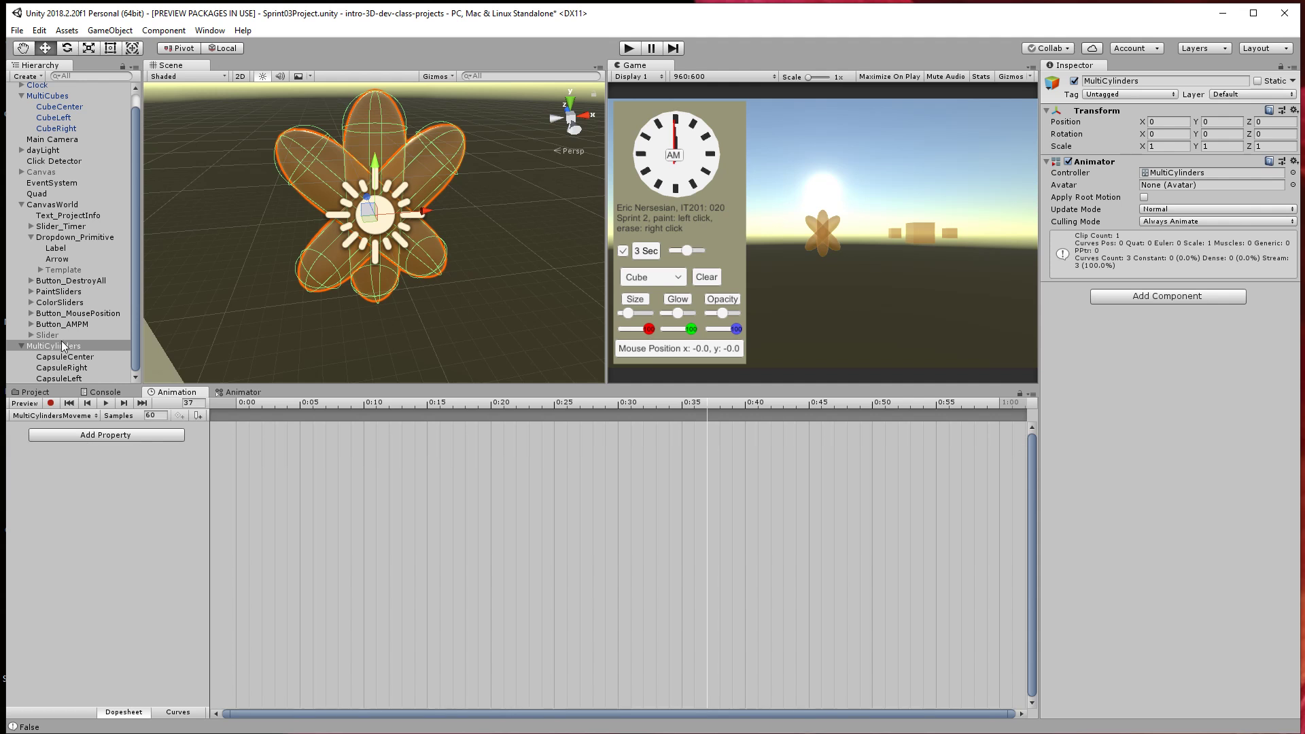
{"action": "left_click", "coordinate": [138, 436]}
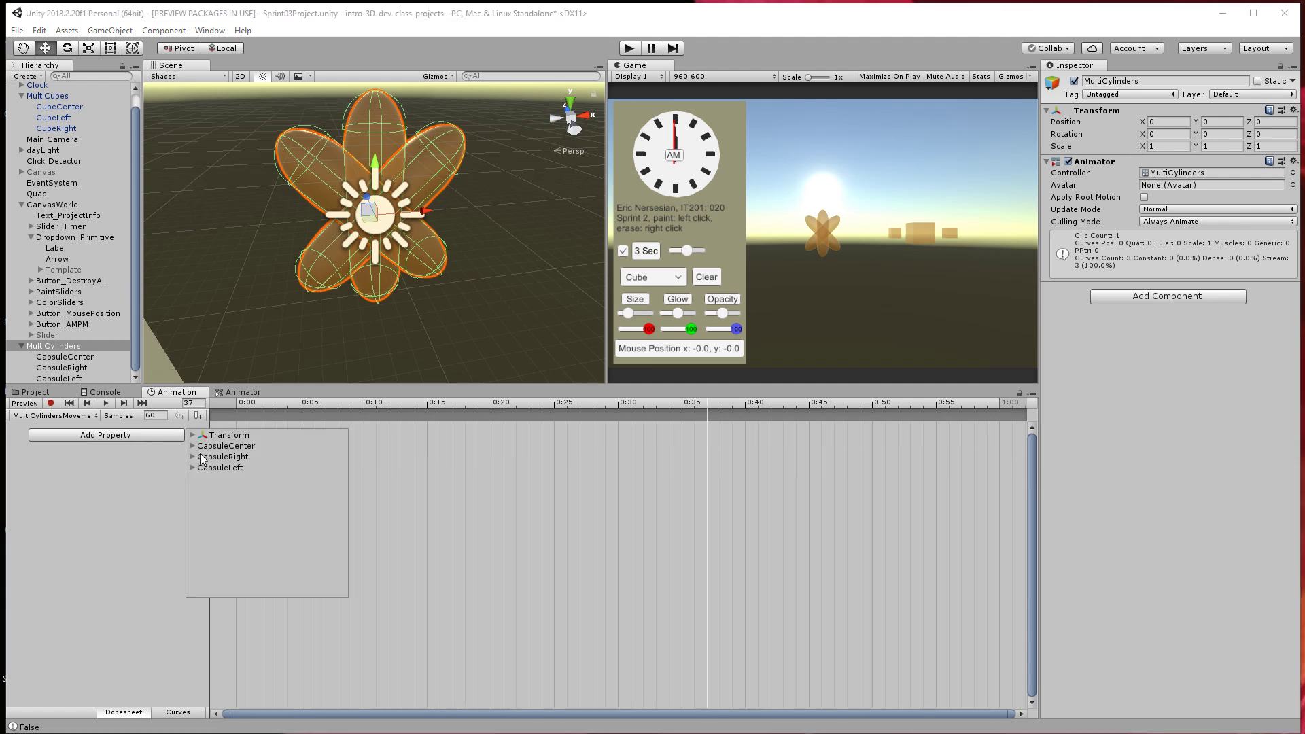
{"action": "left_click", "coordinate": [192, 447]}
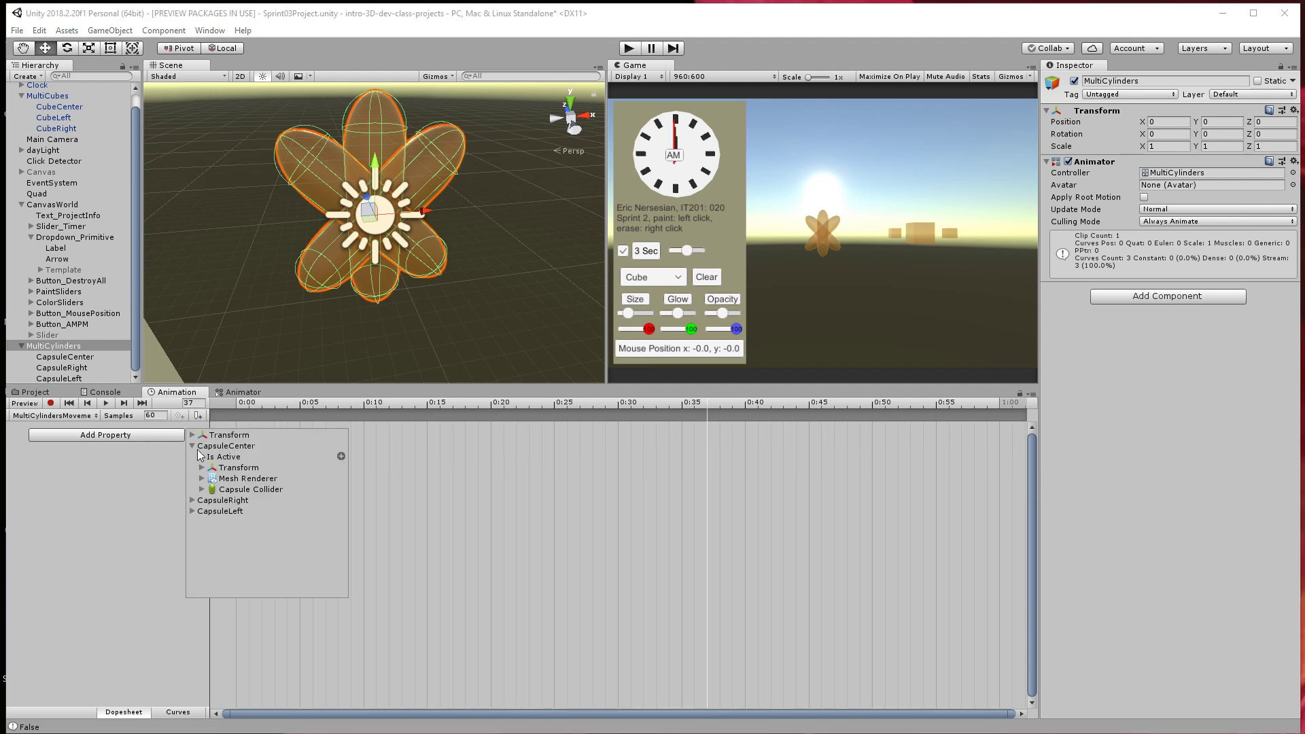
{"action": "left_click", "coordinate": [341, 458]}
{"action": "left_click", "coordinate": [84, 437]}
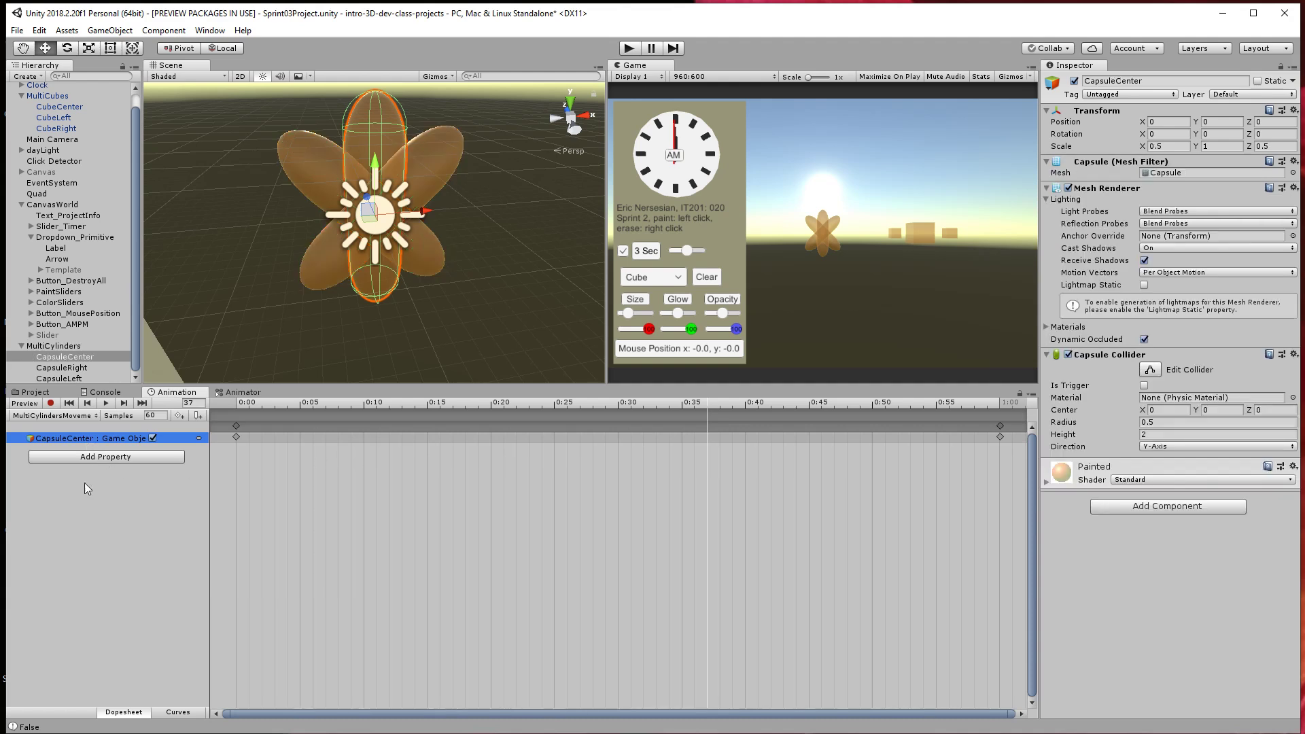
{"action": "left_click", "coordinate": [84, 482]}
{"action": "left_click", "coordinate": [74, 438]}
{"action": "key", "text": "Delete"}
Add the Scale properties of CapsuleCenter, CapsuleRight and CapsuleLeft to the MultiCylindersMovement clip.
{"action": "left_click", "coordinate": [95, 436]}
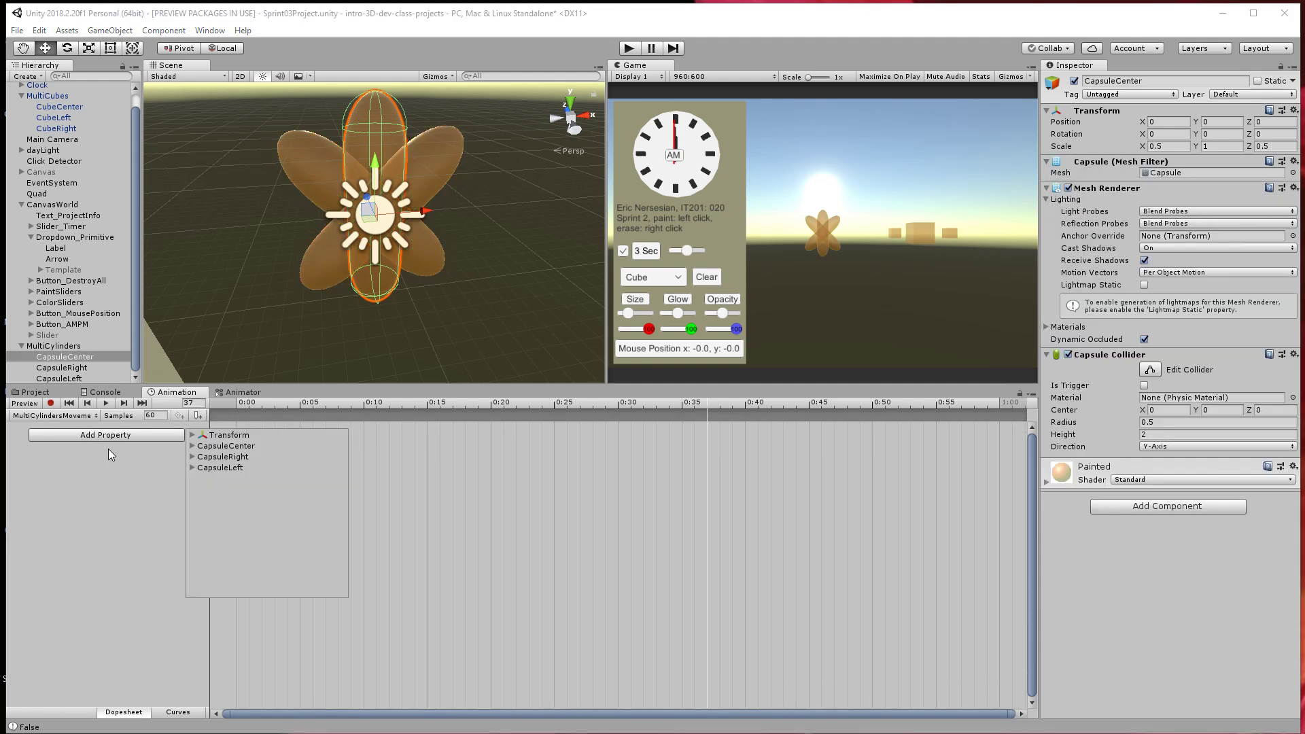
{"action": "left_click", "coordinate": [193, 446]}
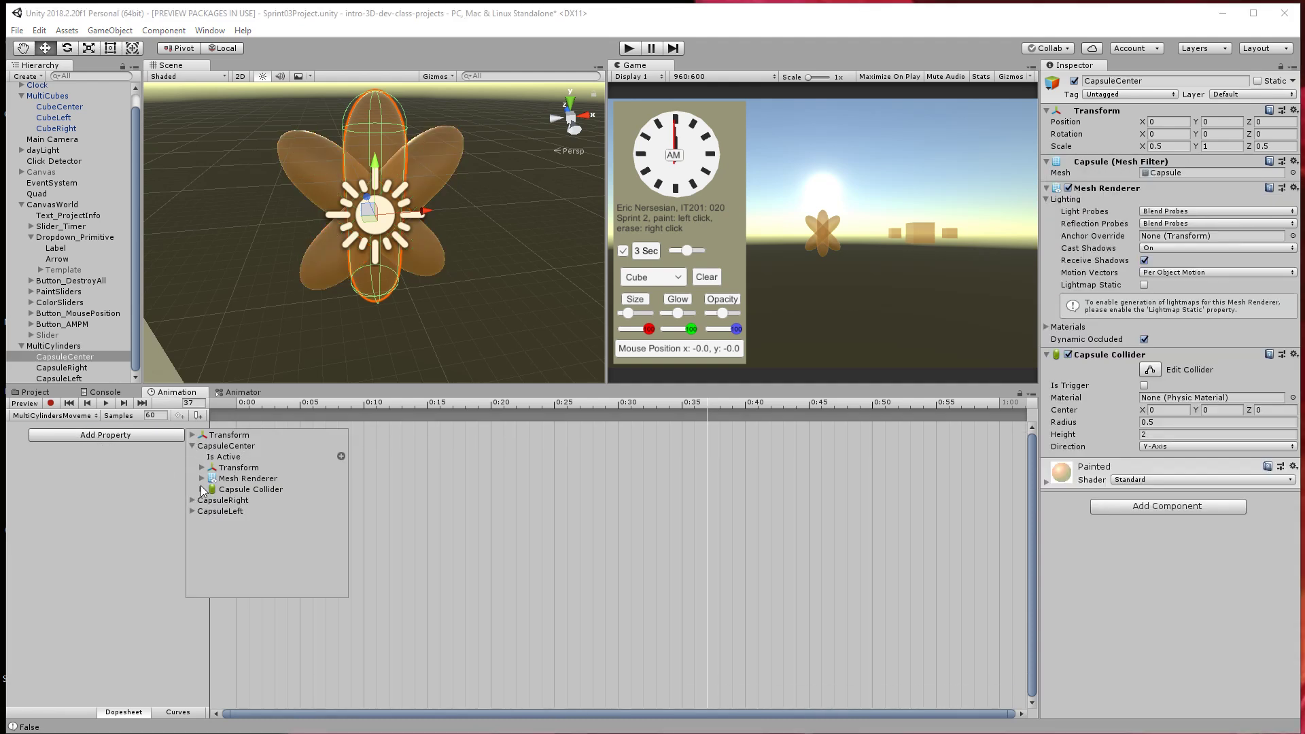
{"action": "left_click", "coordinate": [203, 468]}
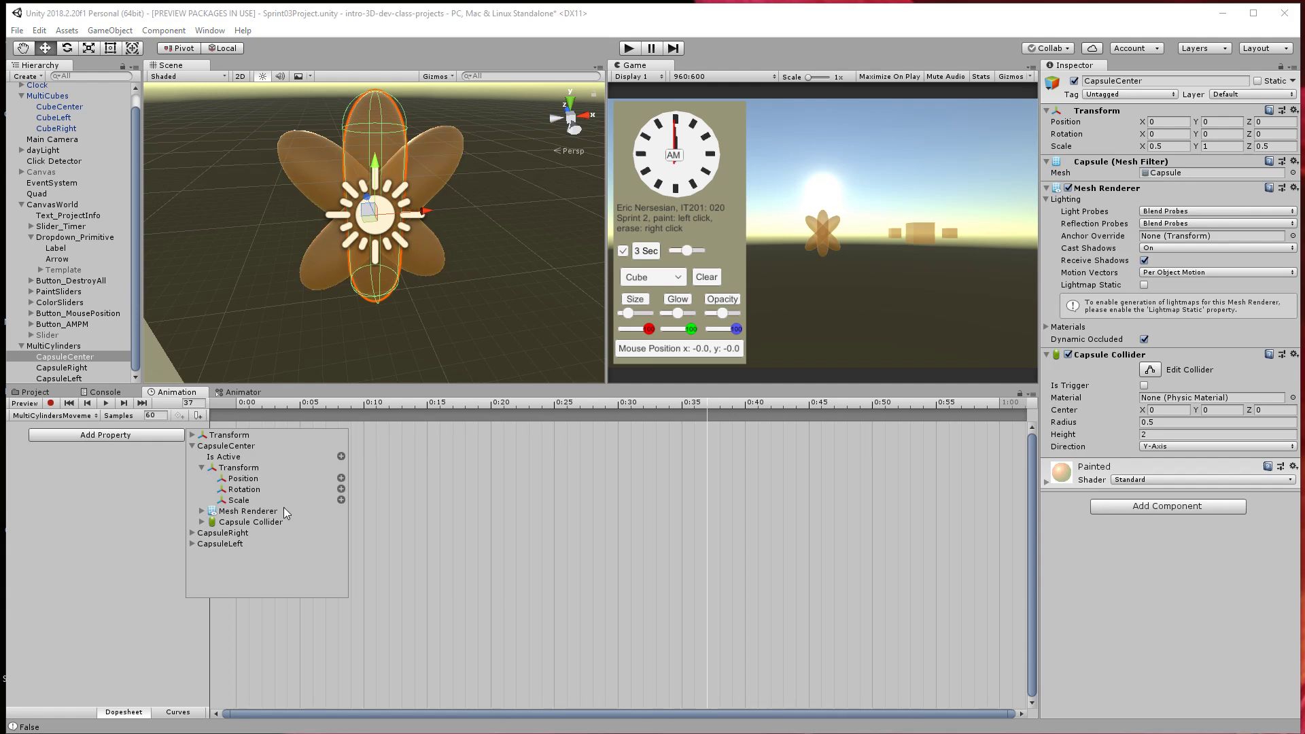
{"action": "left_click", "coordinate": [341, 500]}
{"action": "left_click", "coordinate": [80, 458]}
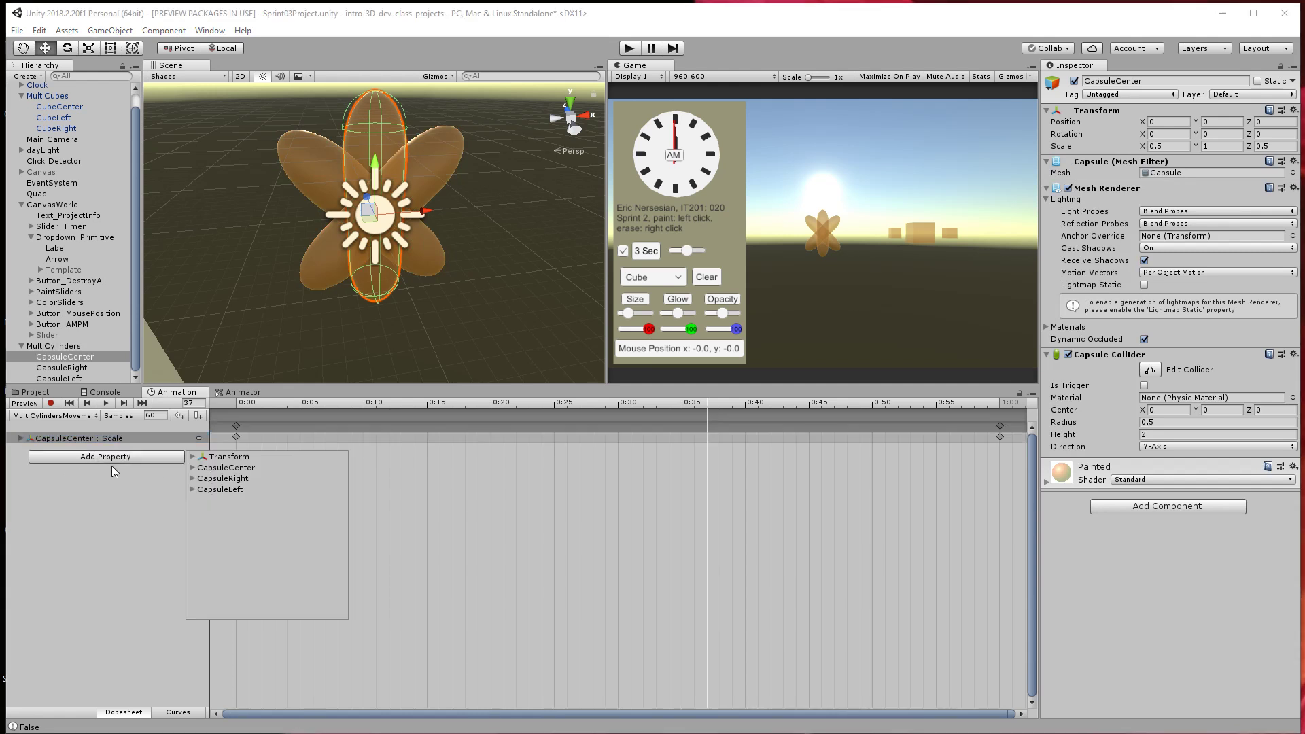
{"action": "left_click", "coordinate": [192, 479]}
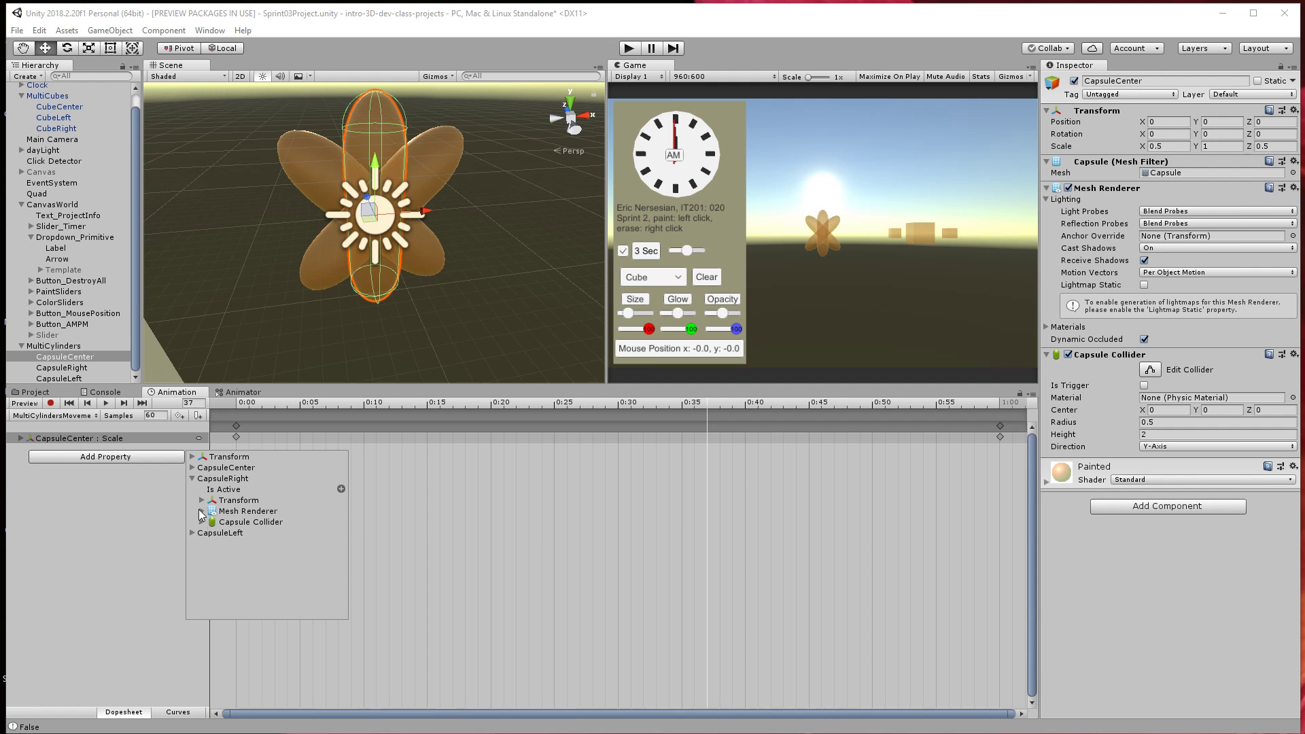
{"action": "left_click", "coordinate": [201, 501]}
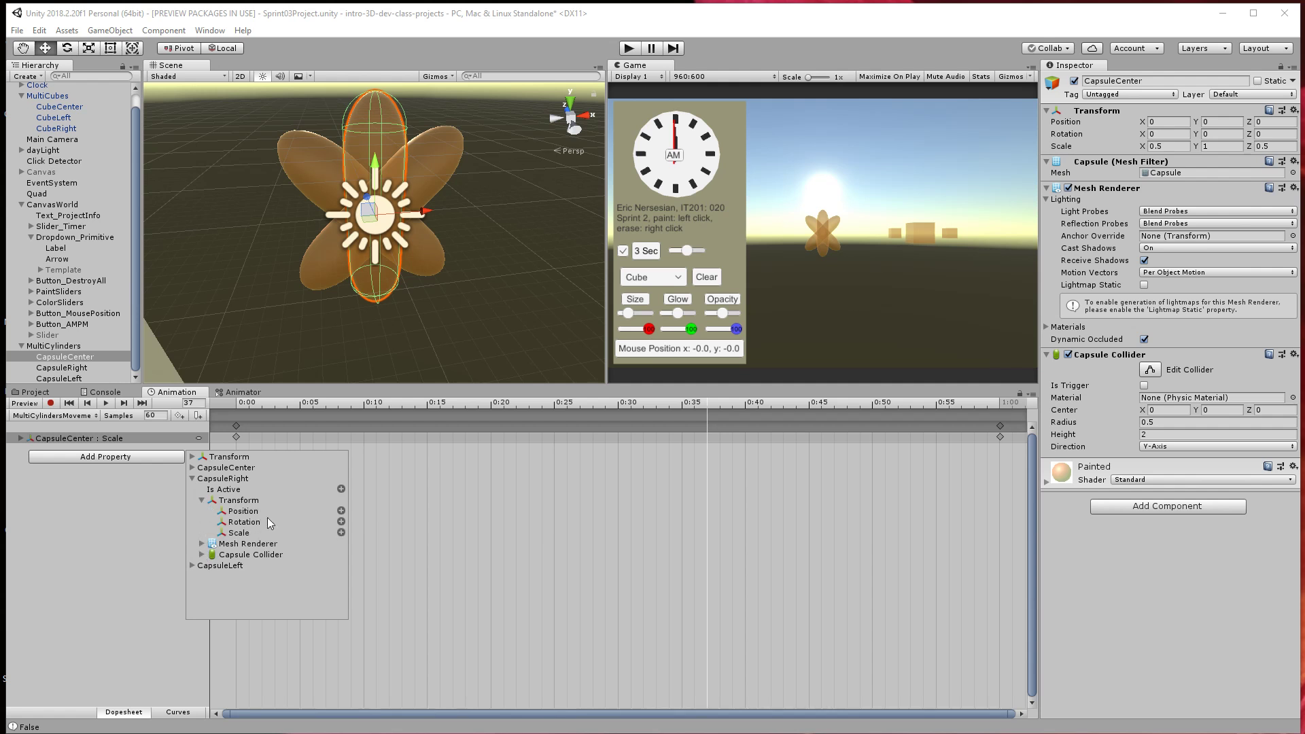
{"action": "left_click", "coordinate": [341, 532]}
{"action": "left_click", "coordinate": [49, 466]}
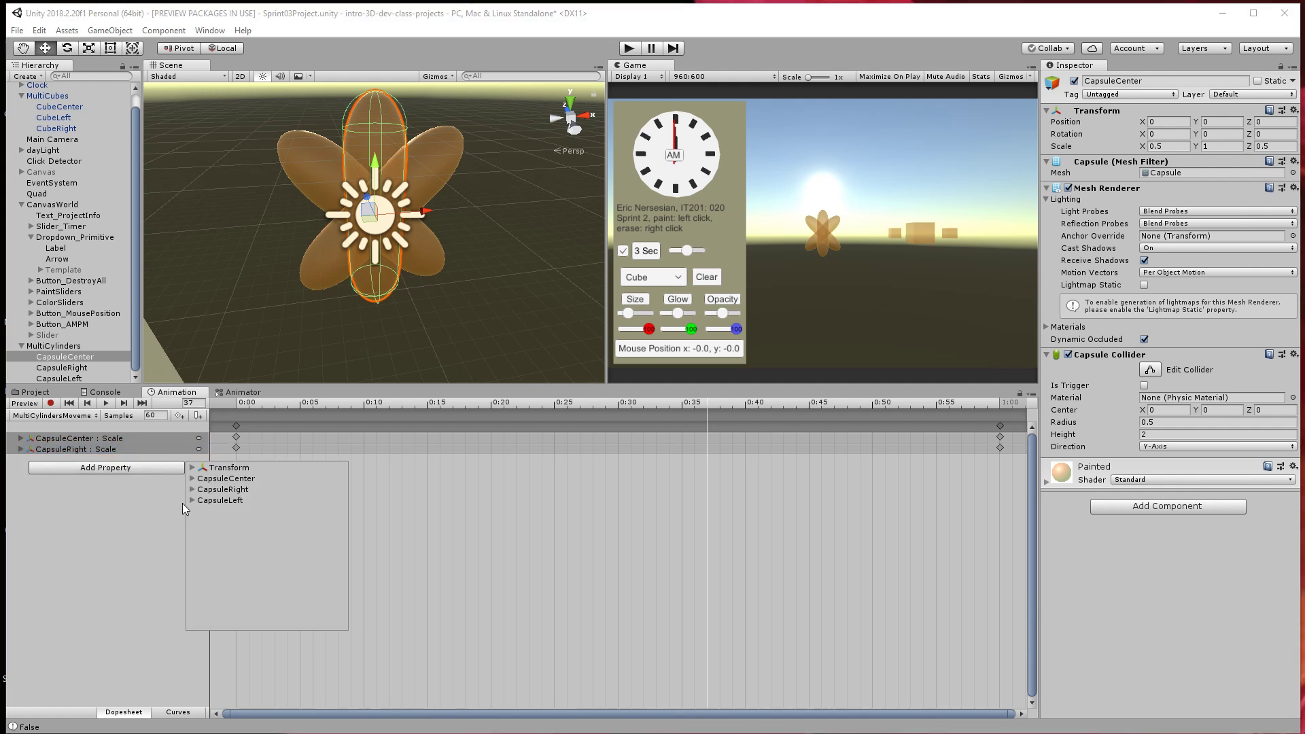
{"action": "left_click", "coordinate": [191, 500]}
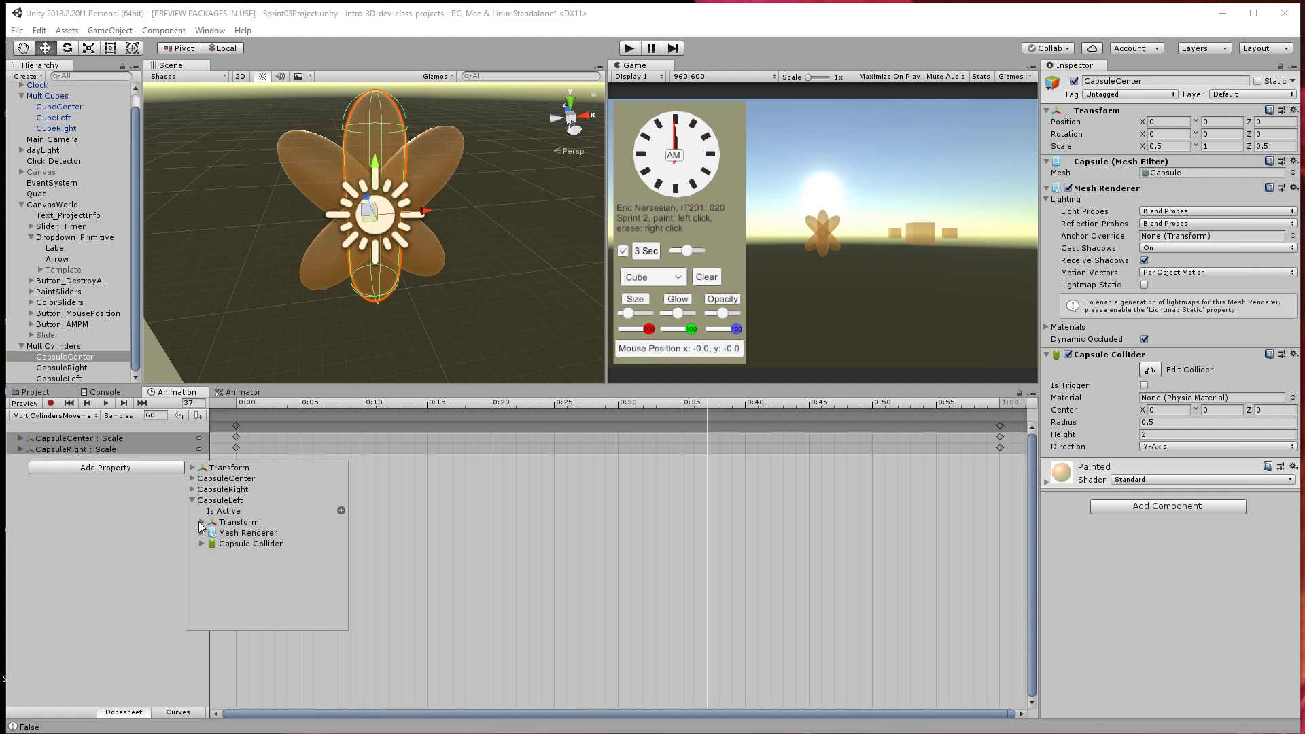
{"action": "left_click", "coordinate": [201, 522]}
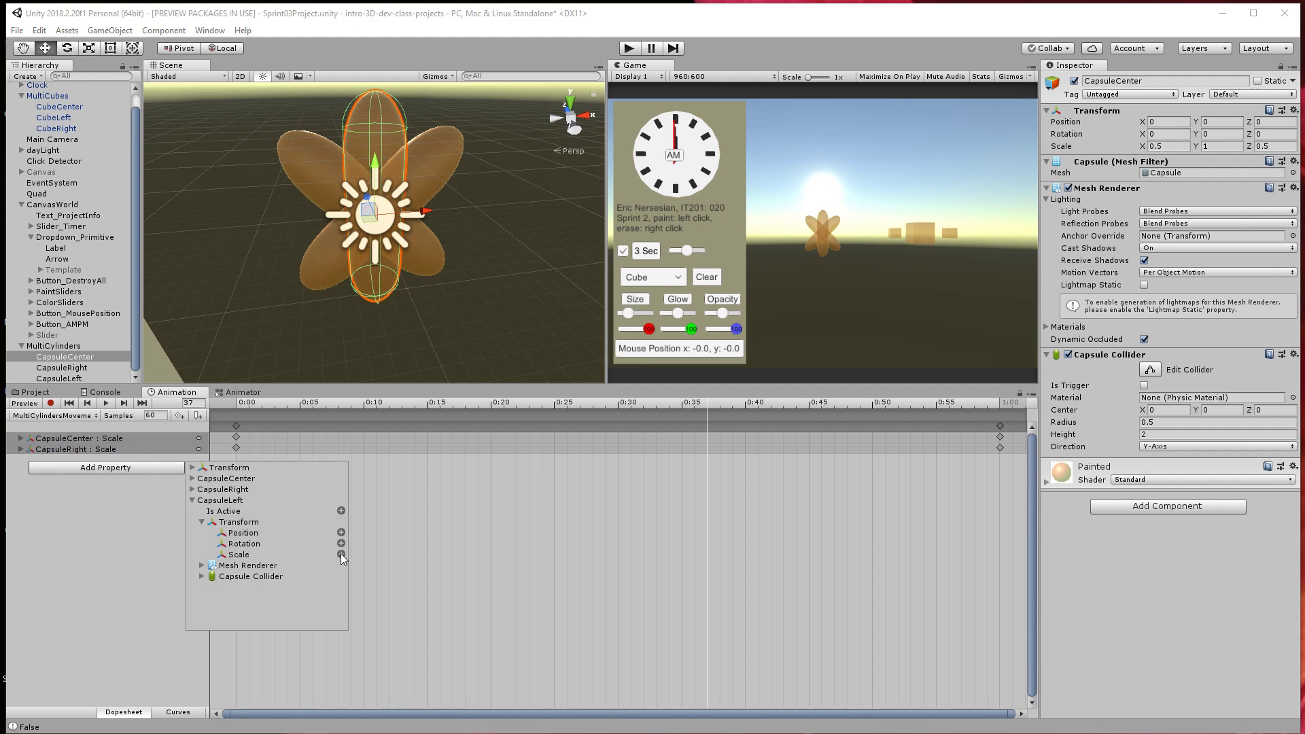
{"action": "left_click", "coordinate": [341, 554]}
Key the CapsuleCenter Y scale to 0.5 at frame 30 and scrub back through the change.
{"action": "left_click_drag", "start_coordinate": [249, 405], "coordinate": [236, 405]}
{"action": "left_click", "coordinate": [21, 439]}
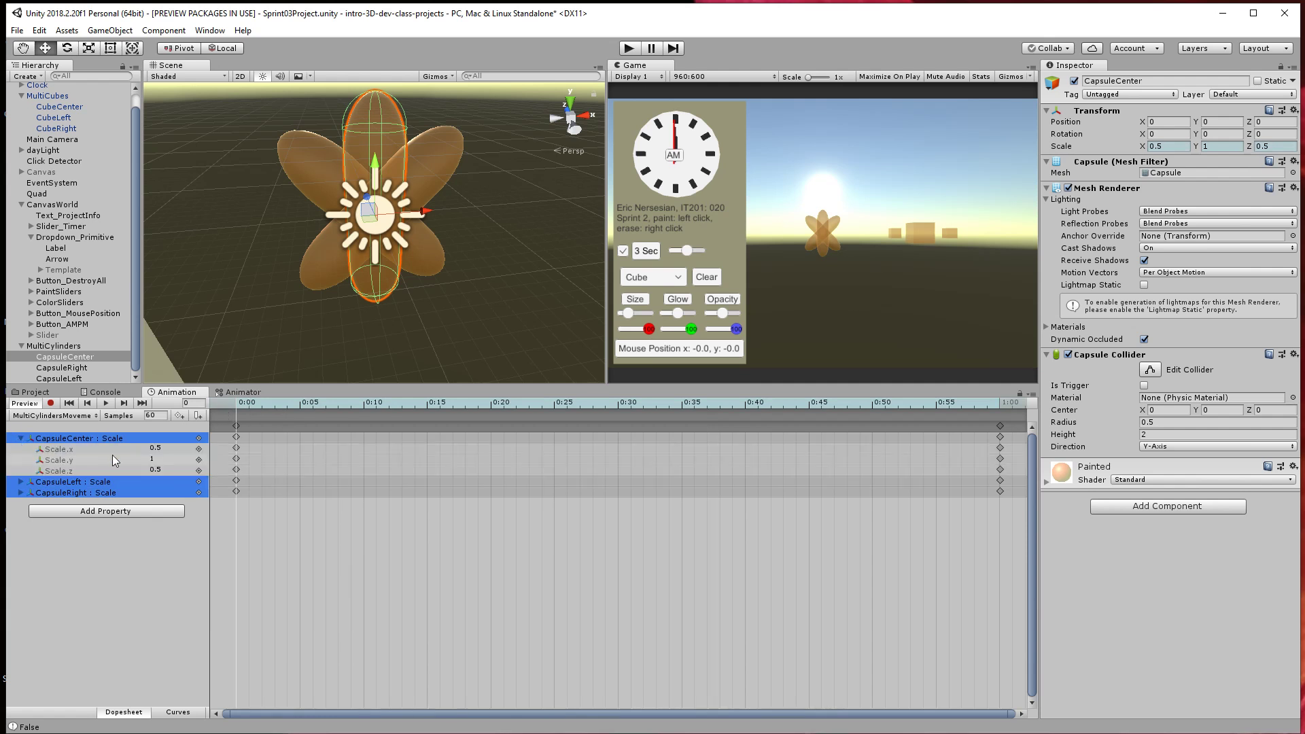
{"action": "left_click_drag", "start_coordinate": [479, 403], "coordinate": [617, 402]}
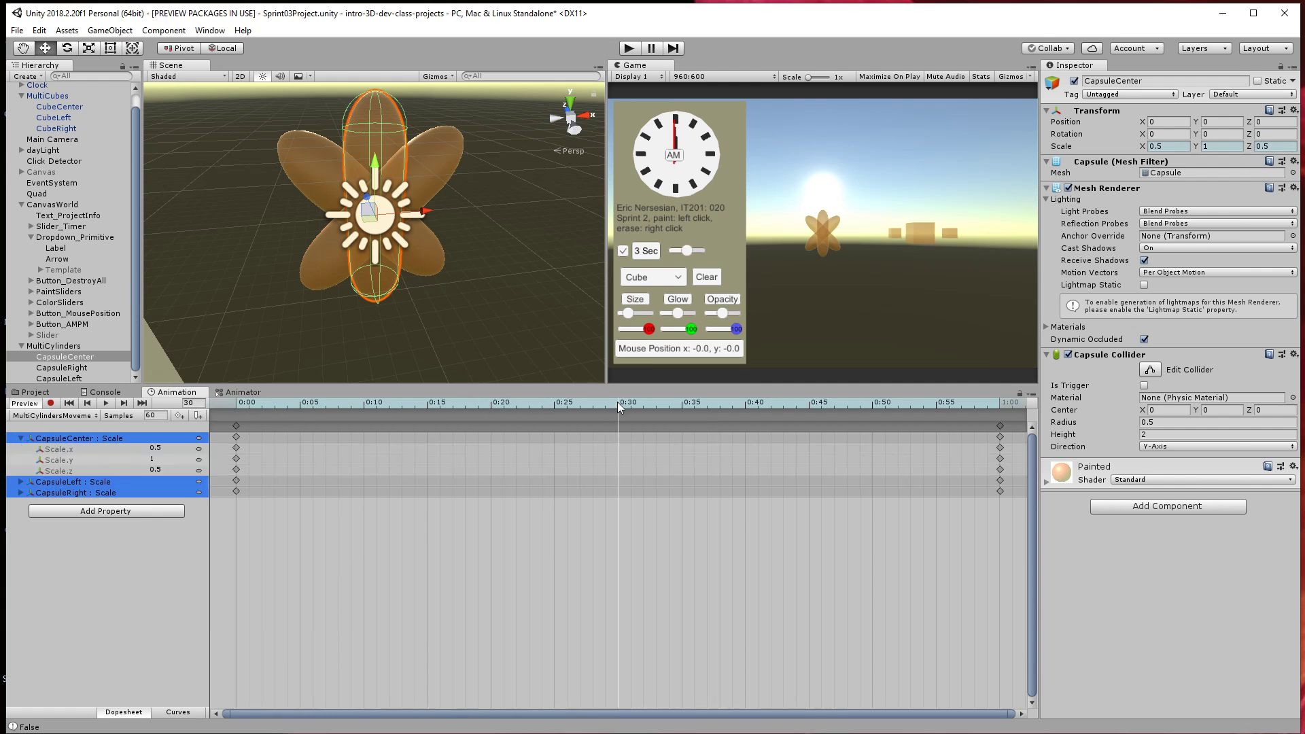
{"action": "left_click", "coordinate": [172, 459]}
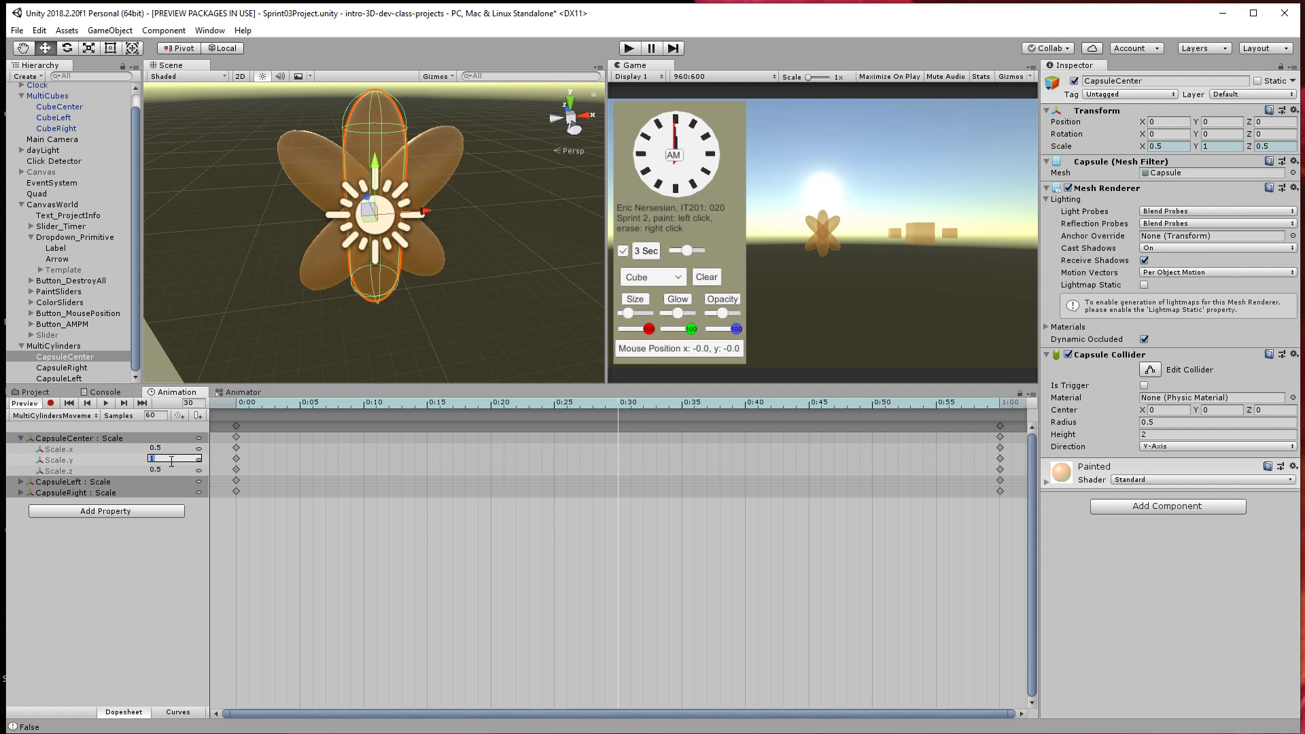
{"action": "type", "text": ".5"}
{"action": "left_click_drag", "start_coordinate": [600, 398], "coordinate": [300, 454]}
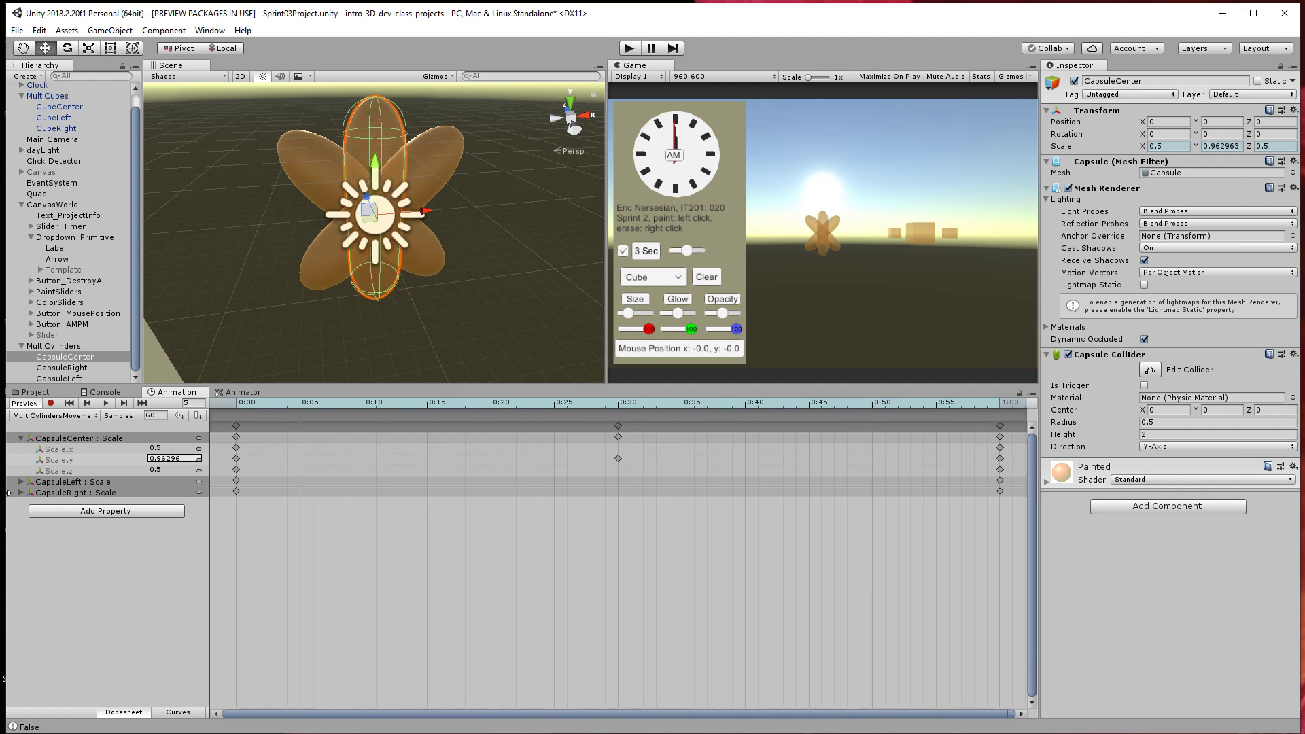
Key the Y scale of both CapsuleLeft and CapsuleRight to 2 at frame 30.
{"action": "left_click", "coordinate": [21, 482]}
{"action": "left_click", "coordinate": [21, 525]}
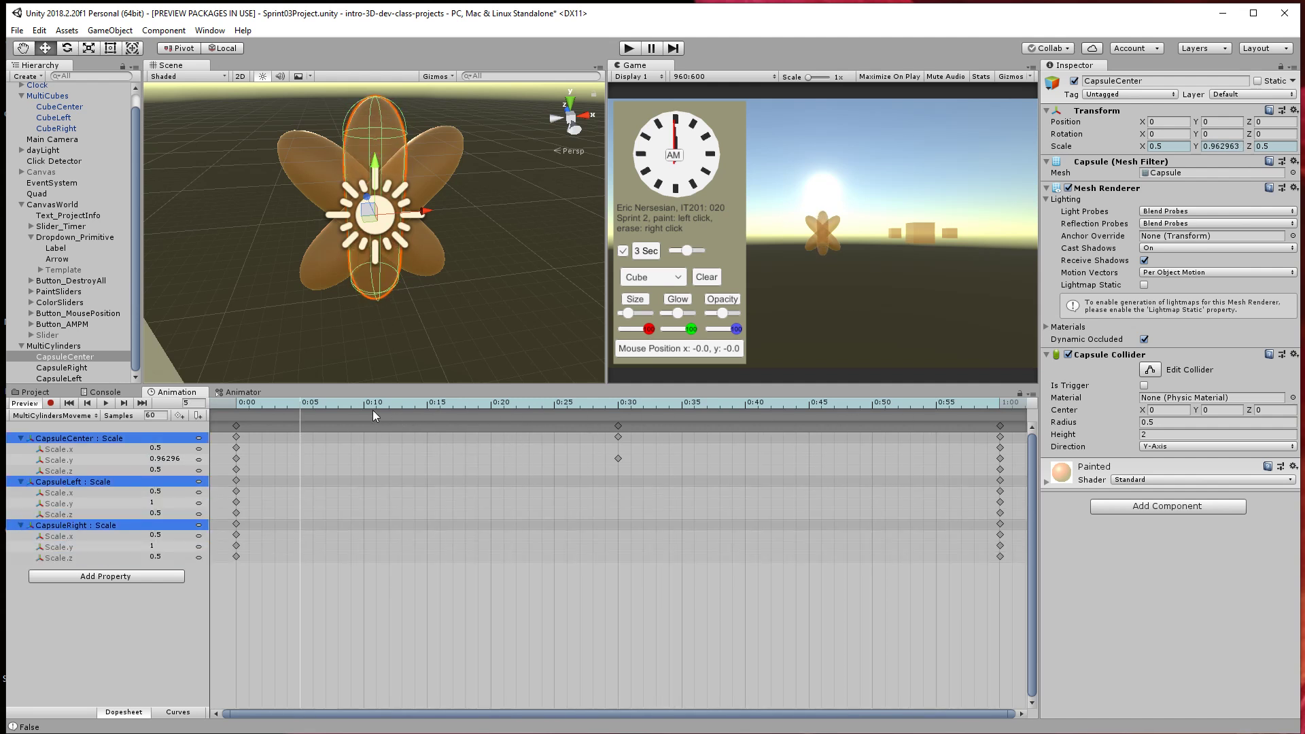
{"action": "left_click_drag", "start_coordinate": [373, 409], "coordinate": [614, 405]}
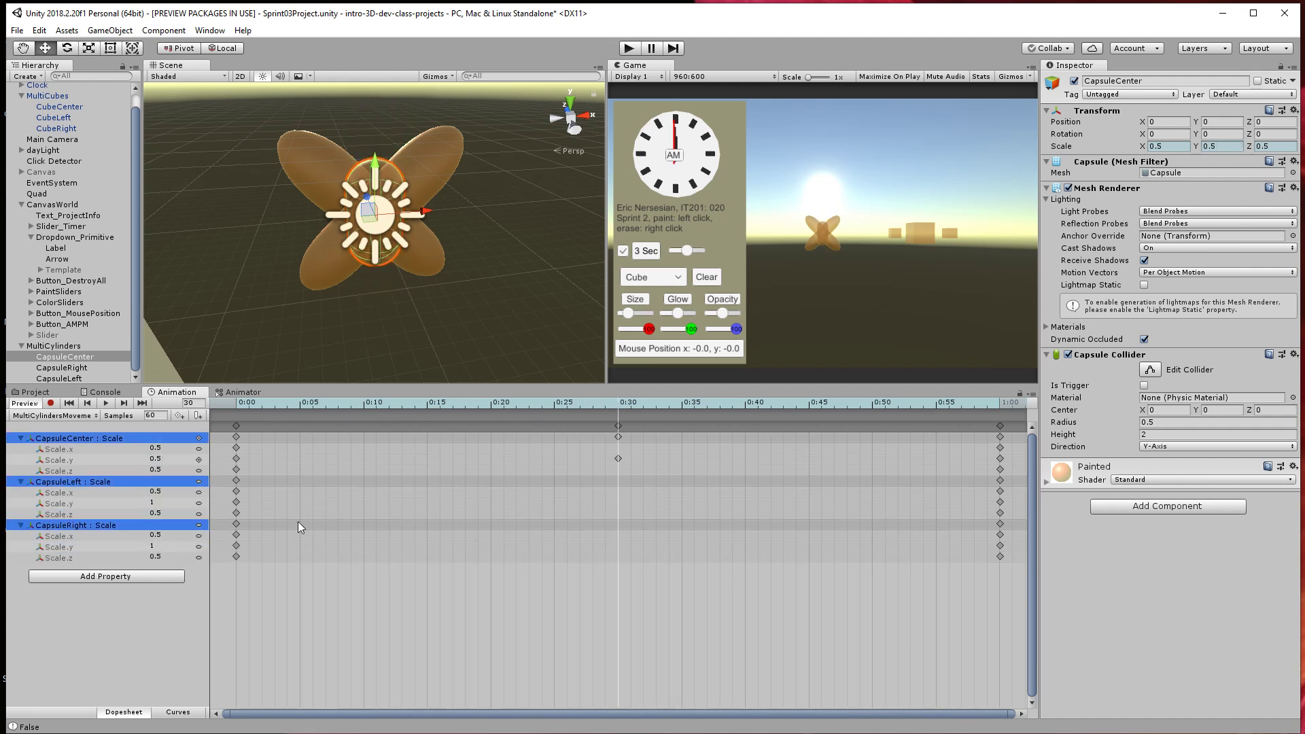
{"action": "left_click", "coordinate": [166, 505]}
{"action": "type", "text": "2"}
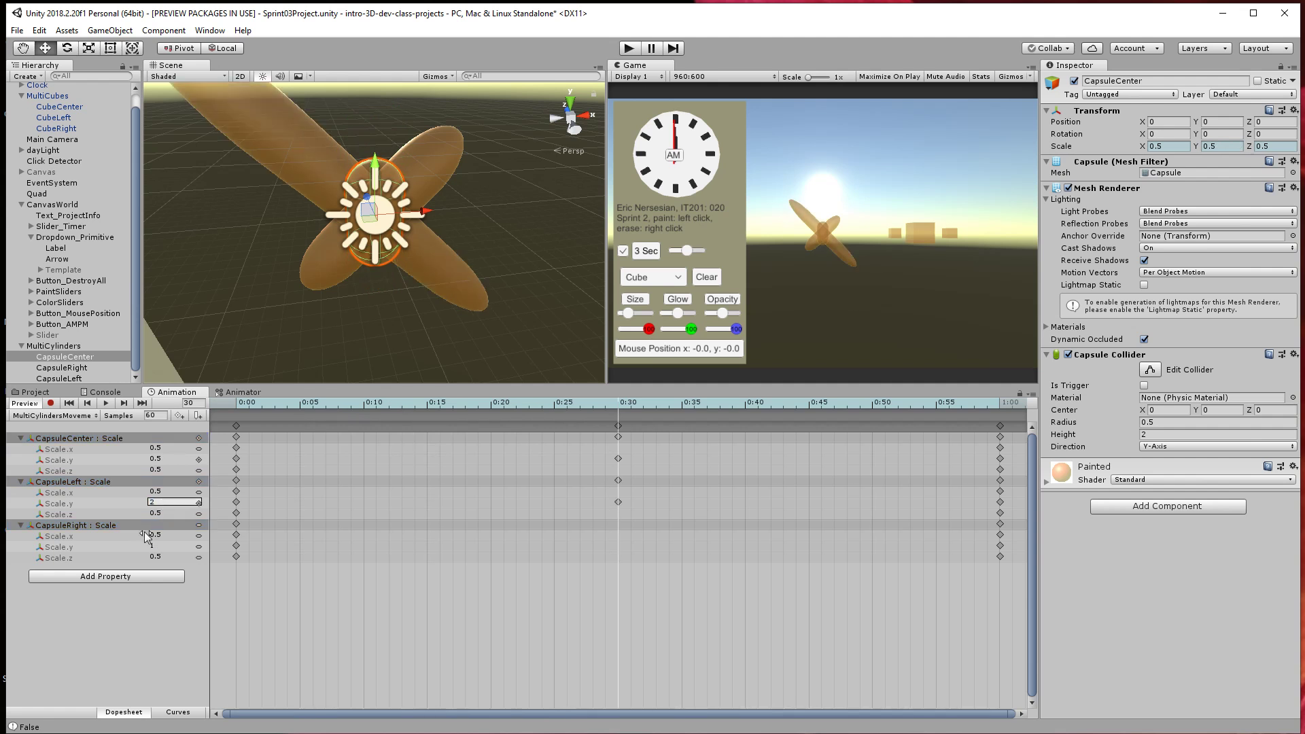
{"action": "left_click", "coordinate": [170, 546]}
{"action": "type", "text": "2"}
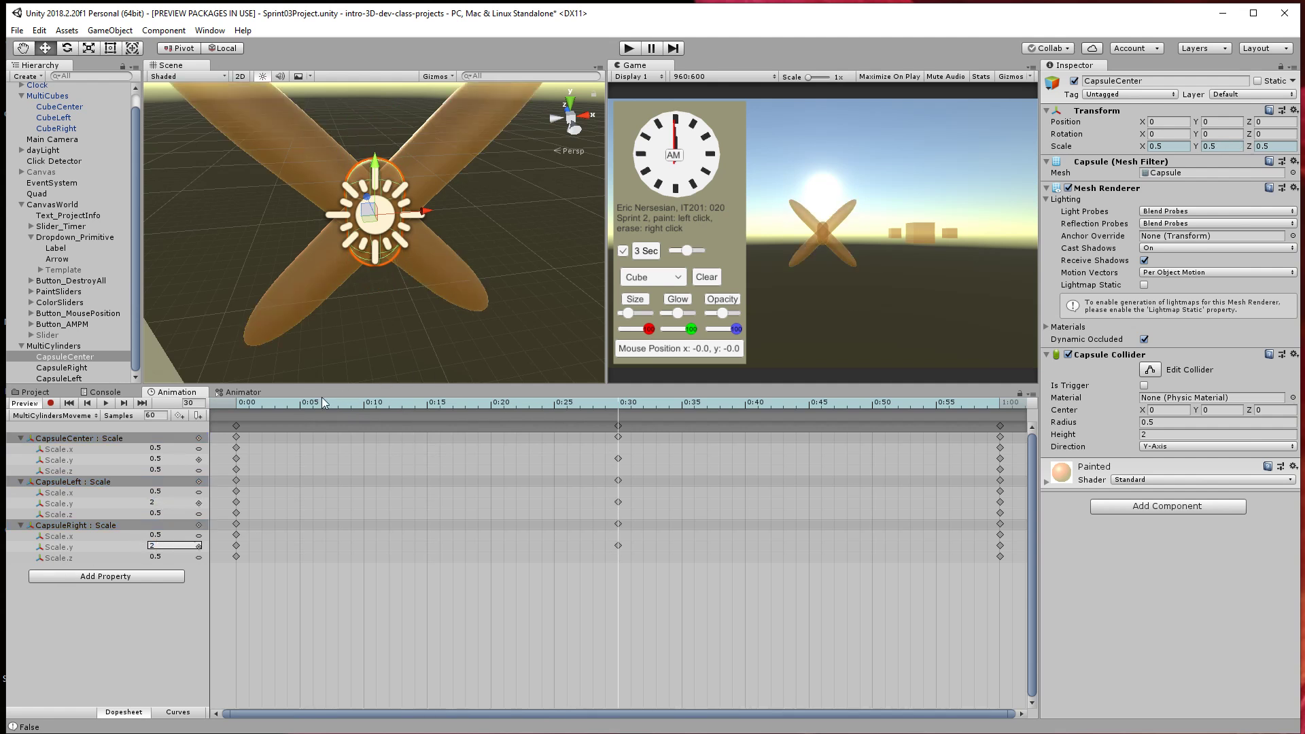
Play the capsule scale animation from the start of the clip, then leave preview mode.
{"action": "left_click_drag", "start_coordinate": [215, 401], "coordinate": [92, 422]}
{"action": "left_click", "coordinate": [105, 403]}
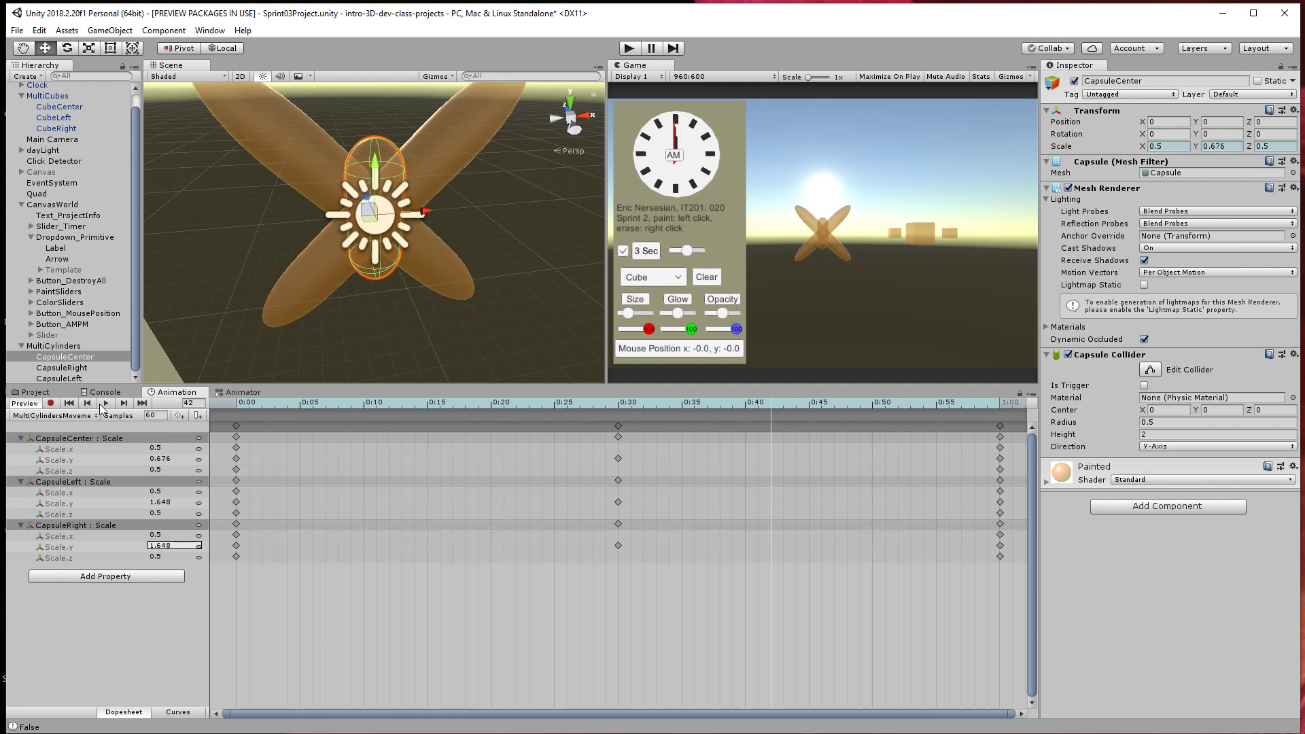
{"action": "left_click", "coordinate": [34, 404]}
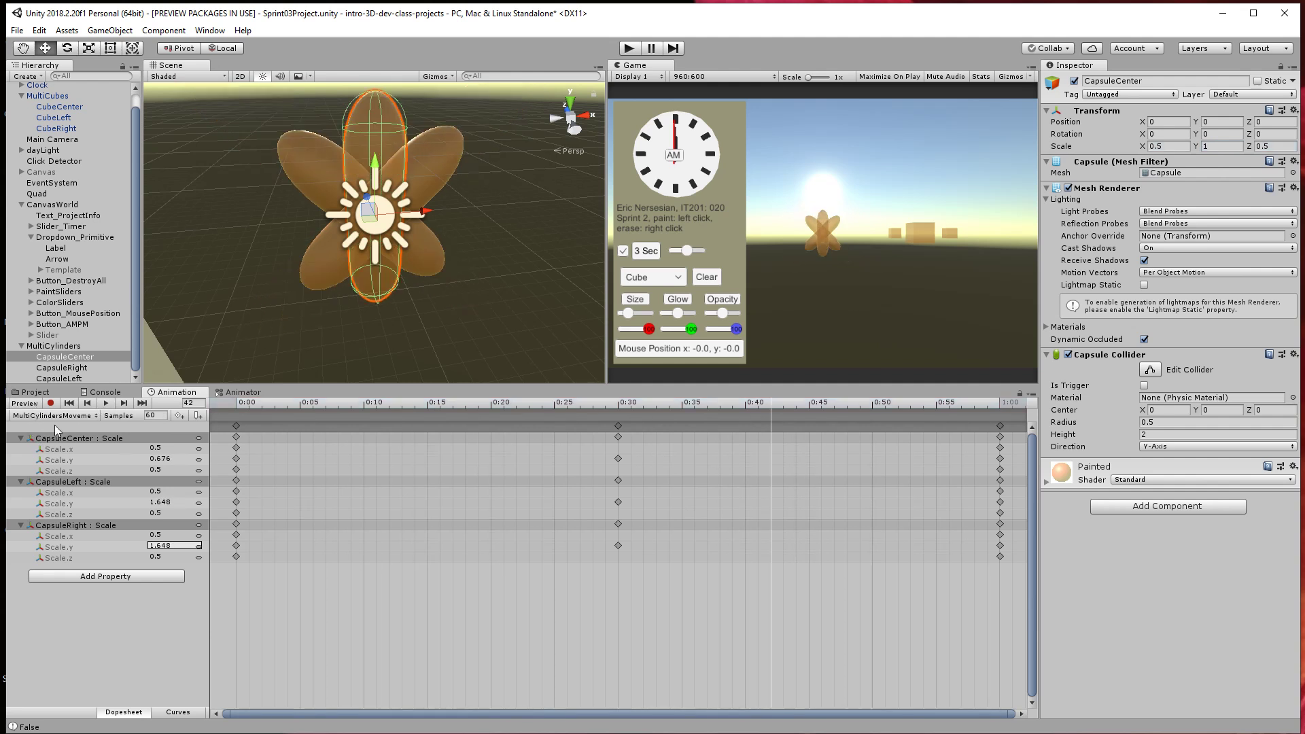
Add the Rotation property of the MultiCylinders parent to the clip and expand its axes.
{"action": "left_click", "coordinate": [100, 577]}
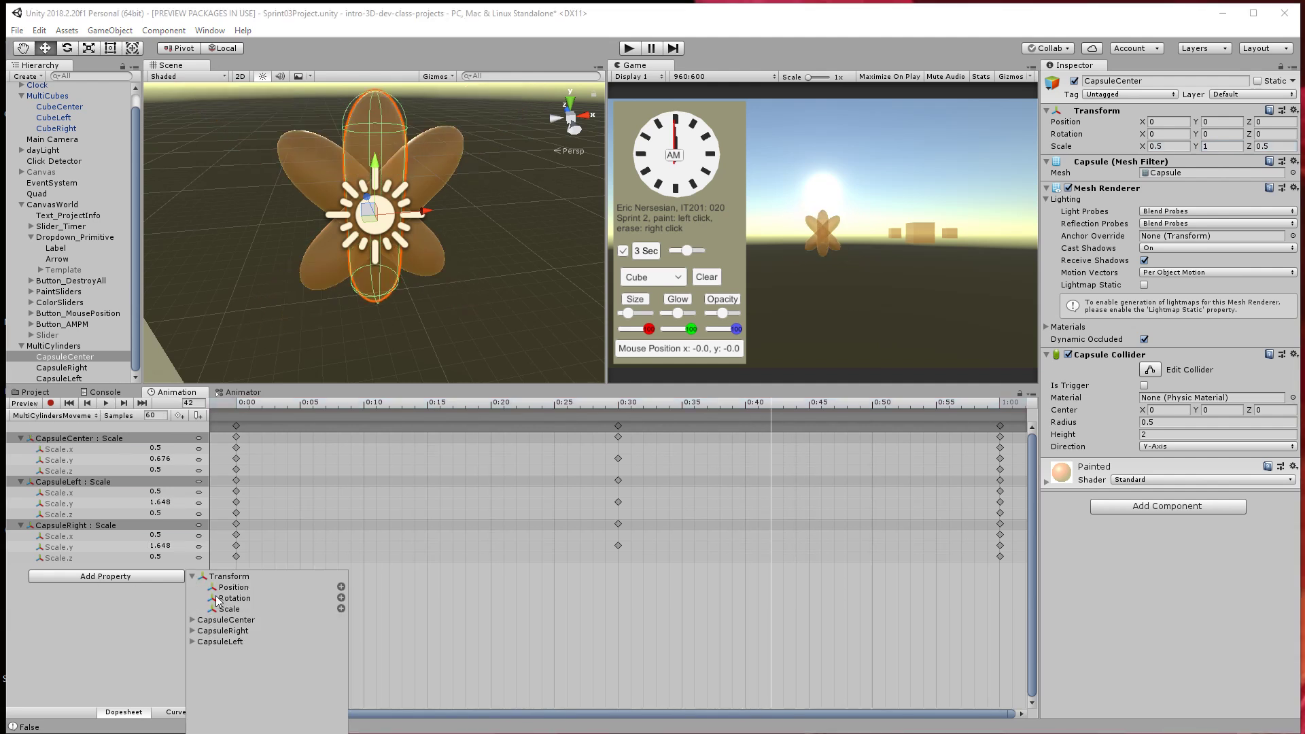
{"action": "left_click", "coordinate": [341, 597]}
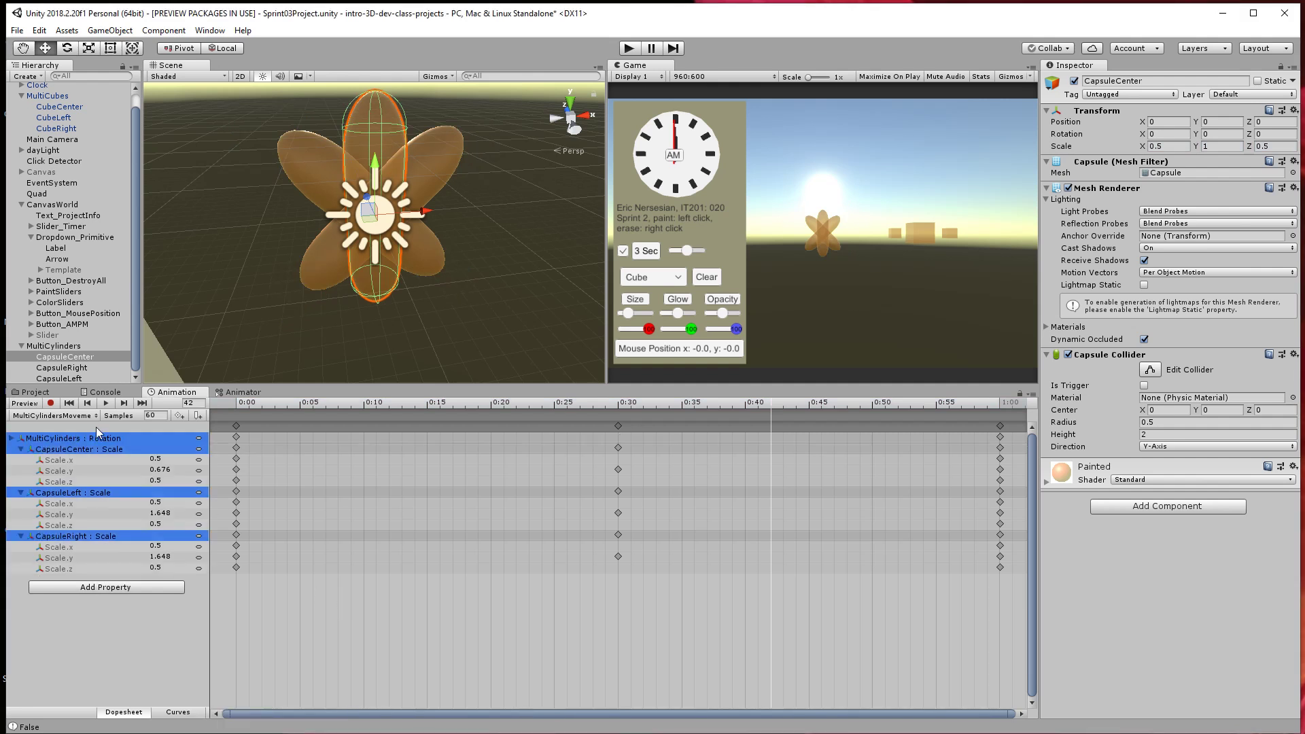
{"action": "left_click", "coordinate": [10, 438]}
Try a MultiCylinders Y rotation of 180 at frame 30, previewing the spin and removing its key.
{"action": "left_click_drag", "start_coordinate": [452, 406], "coordinate": [616, 405]}
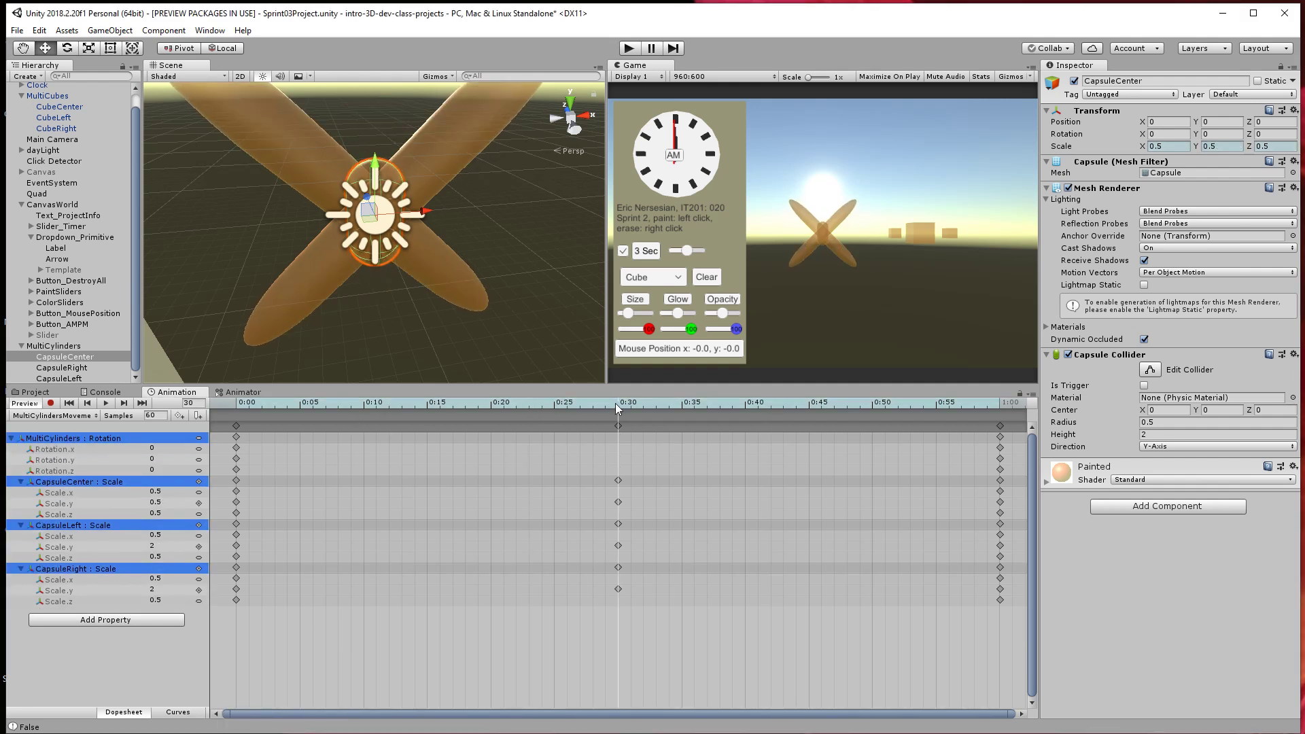
{"action": "left_click", "coordinate": [155, 459]}
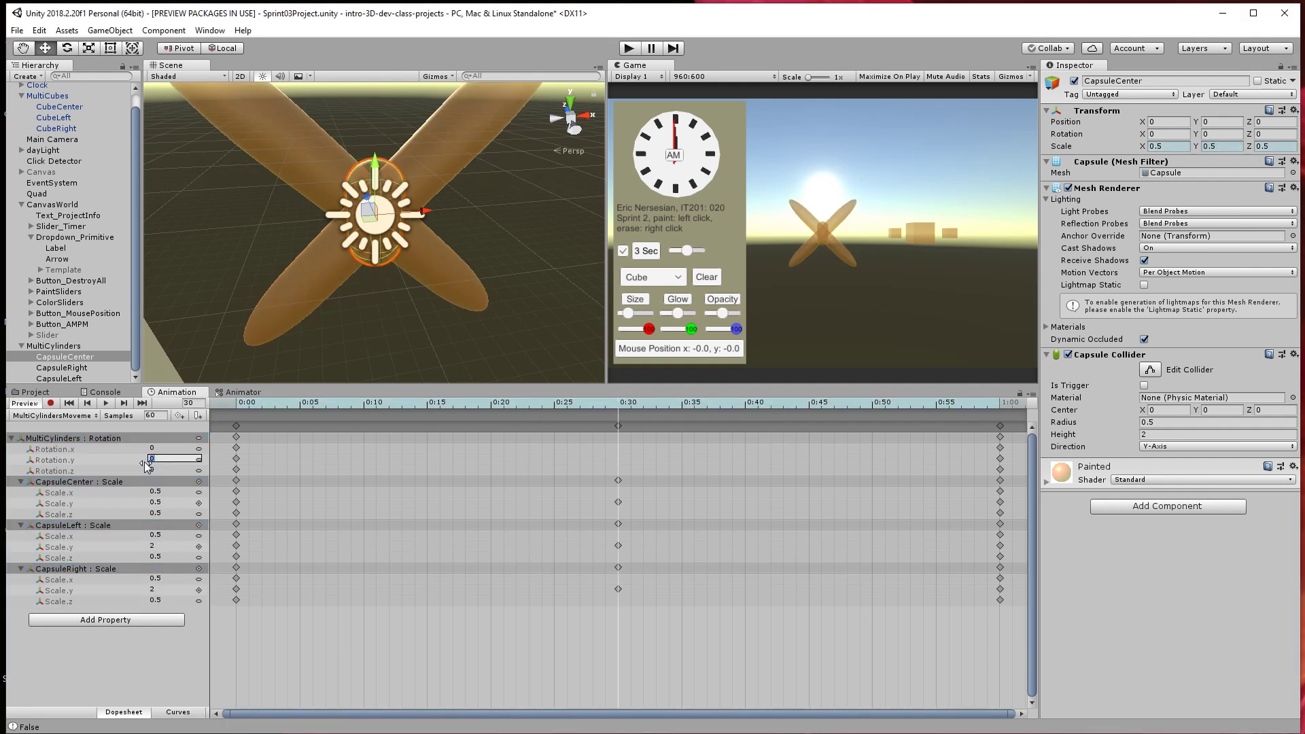
{"action": "type", "text": "180"}
{"action": "left_click_drag", "start_coordinate": [272, 405], "coordinate": [14, 413]}
{"action": "left_click", "coordinate": [100, 402]}
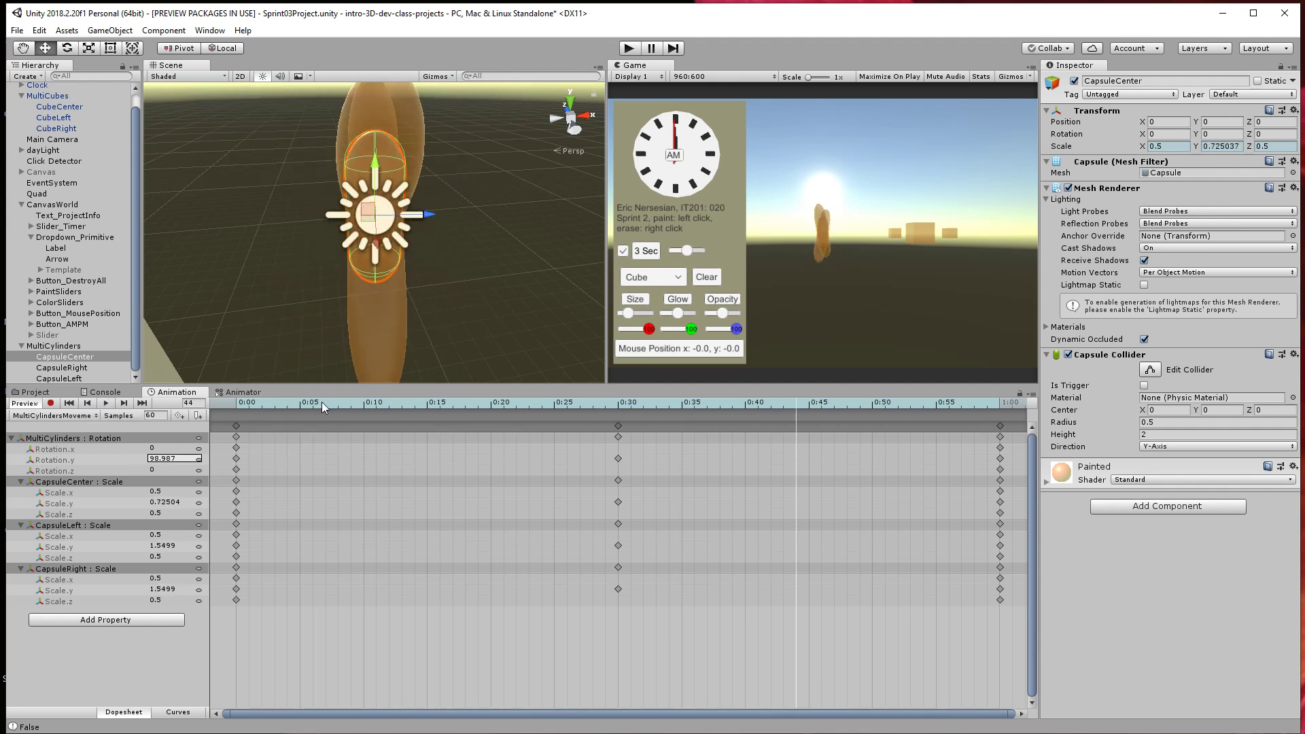
{"action": "left_click_drag", "start_coordinate": [615, 406], "coordinate": [619, 405]}
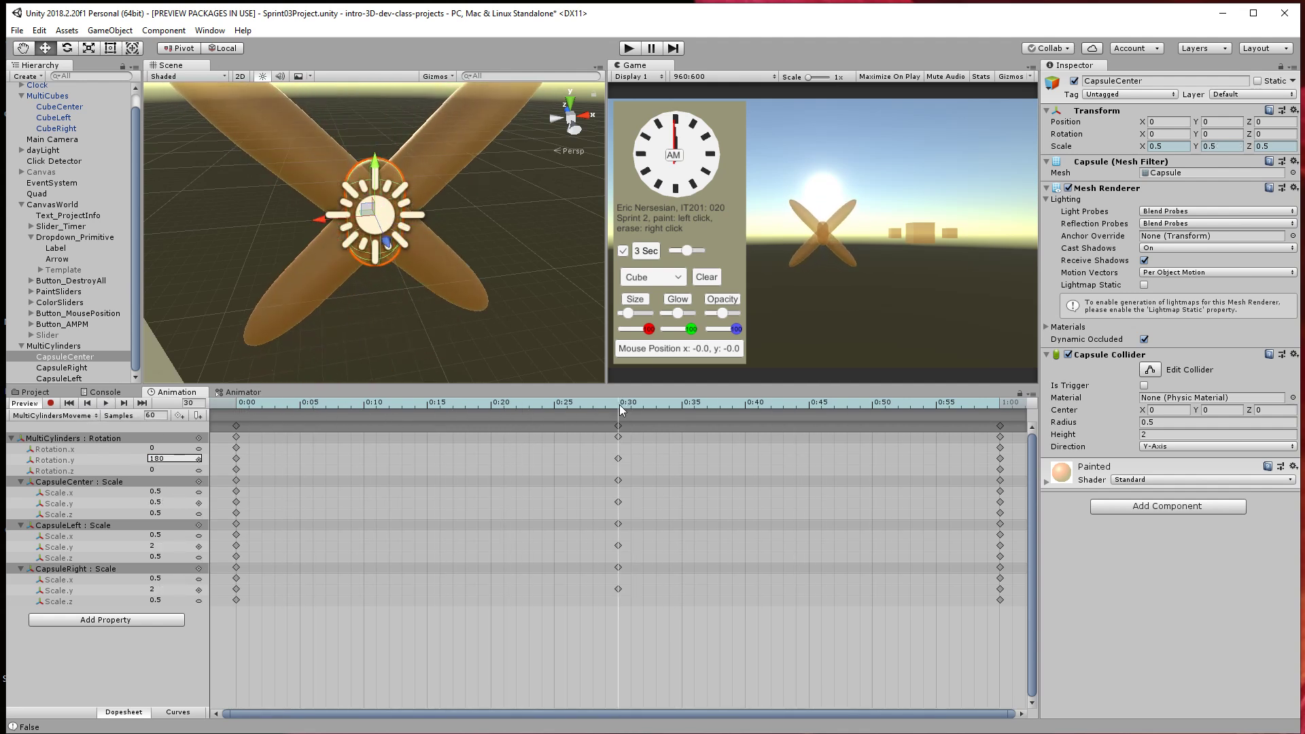
{"action": "left_click", "coordinate": [618, 459]}
{"action": "key", "text": "Delete"}
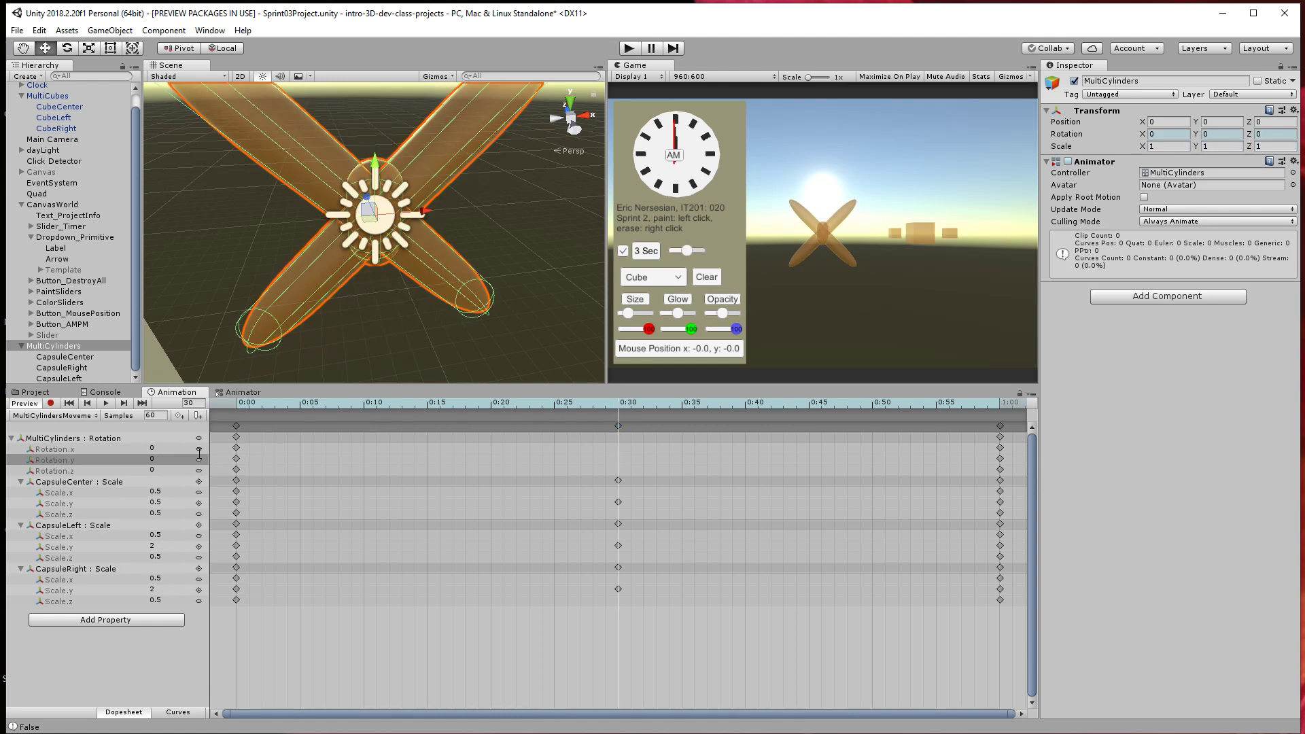
Try a MultiCylinders X rotation of 180 at frame 30, previewing the flip and removing its key.
{"action": "left_click", "coordinate": [165, 450]}
{"action": "type", "text": "3"}
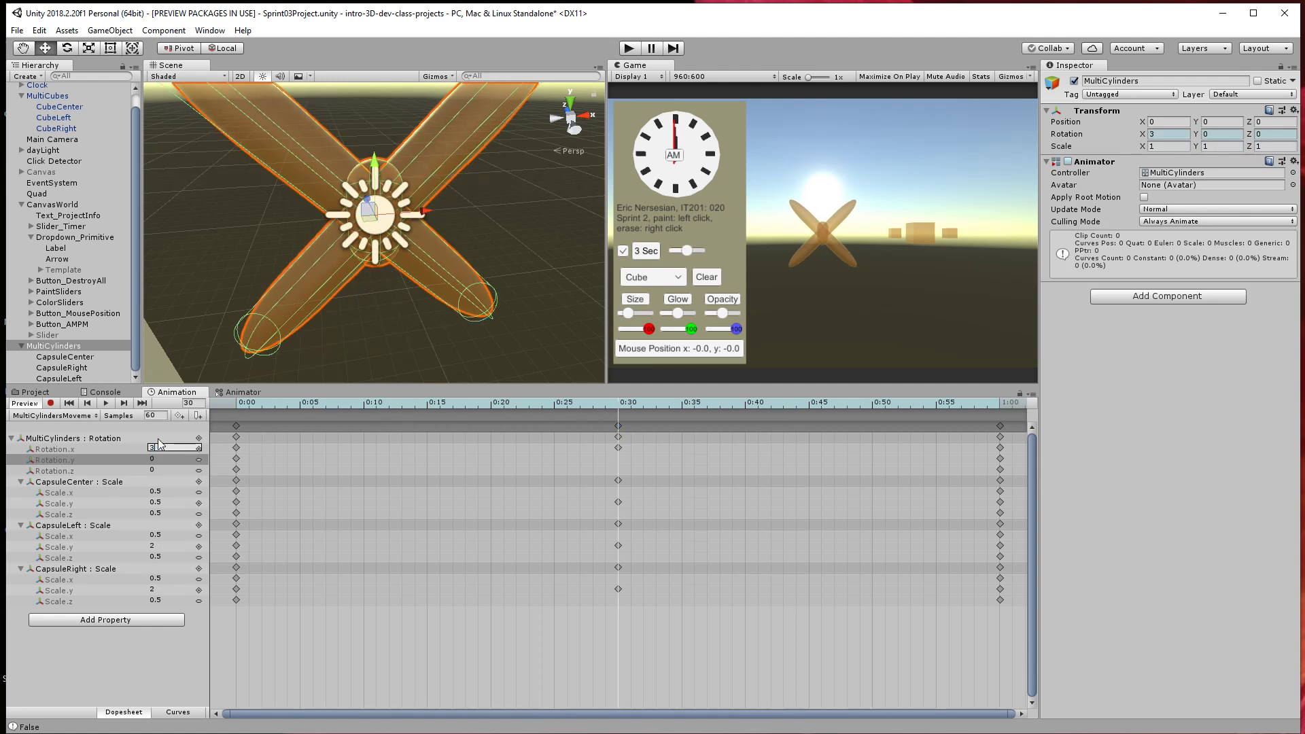
{"action": "key", "text": "BackSpace"}
{"action": "type", "text": "180"}
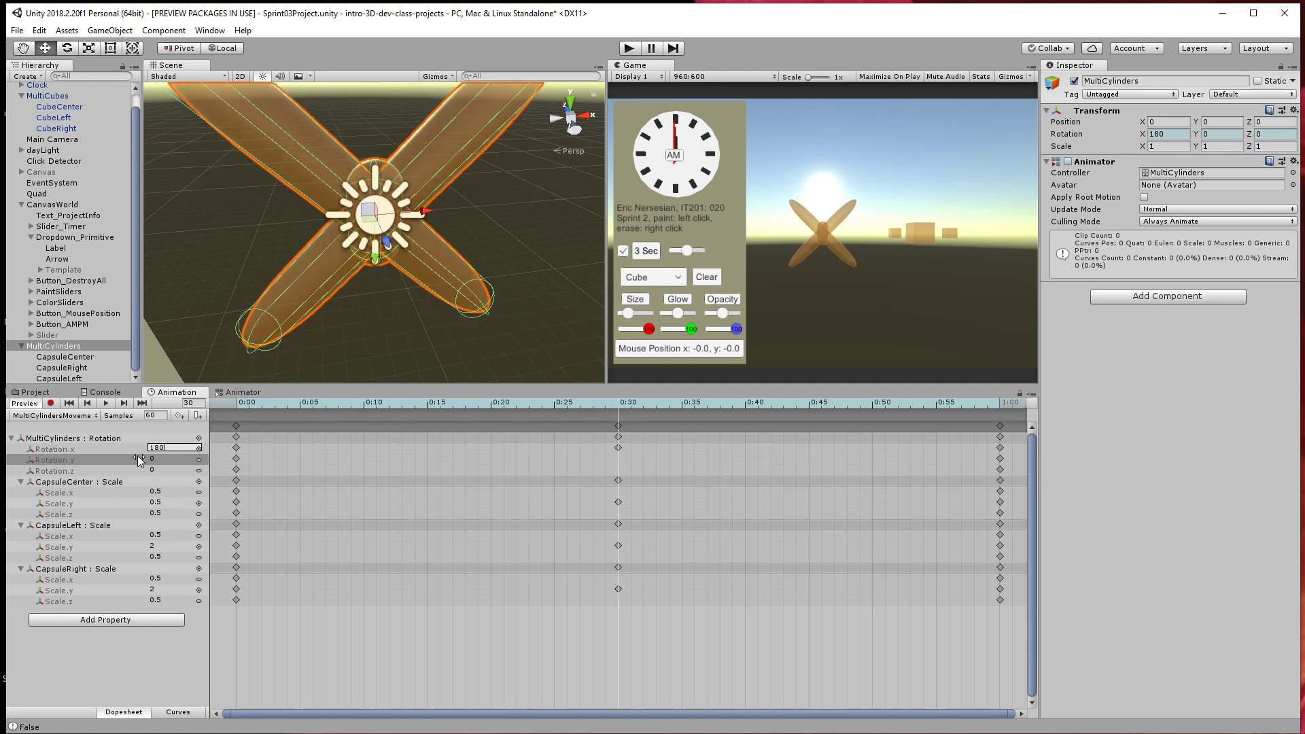
{"action": "left_click", "coordinate": [163, 459]}
{"action": "left_click", "coordinate": [106, 403]}
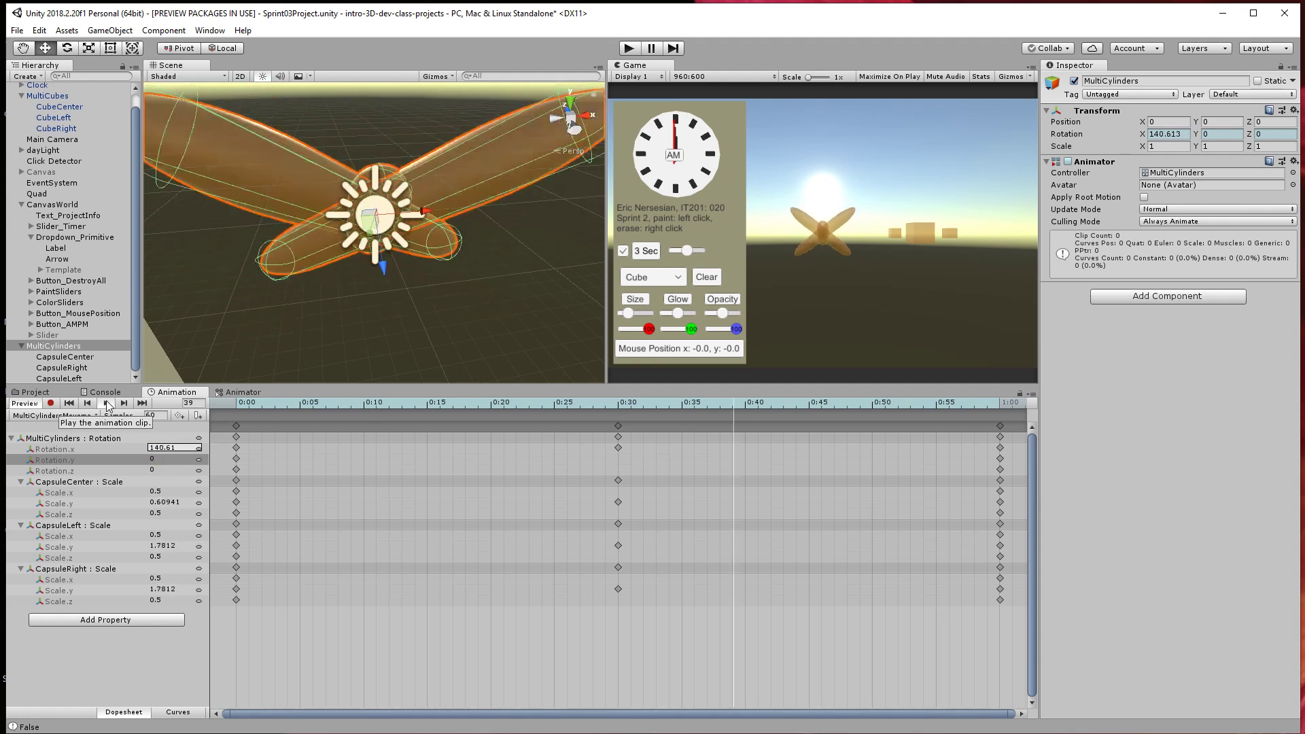
{"action": "left_click", "coordinate": [618, 447]}
{"action": "key", "text": "Delete"}
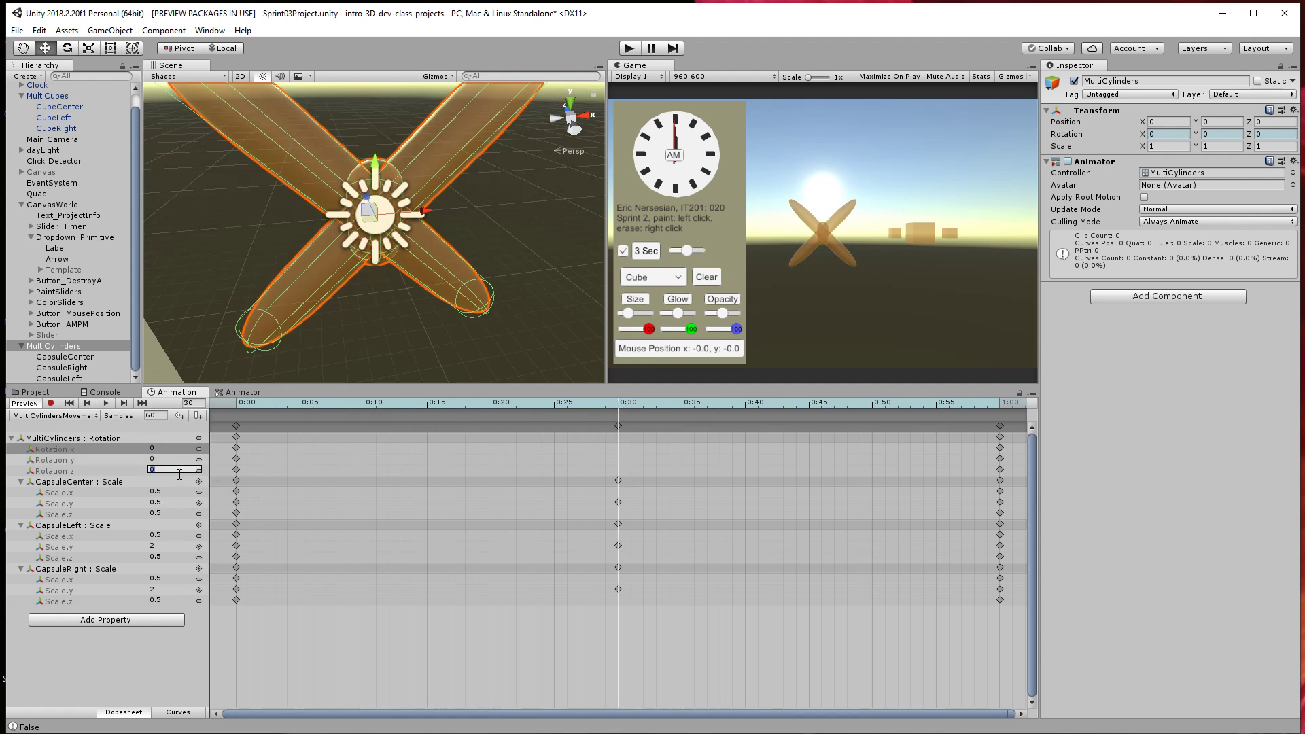
Key the MultiCylinders Z rotation to 180 at frame 30 and preview the clip from frame 0.
{"action": "type", "text": "180"}
{"action": "left_click", "coordinate": [237, 404]}
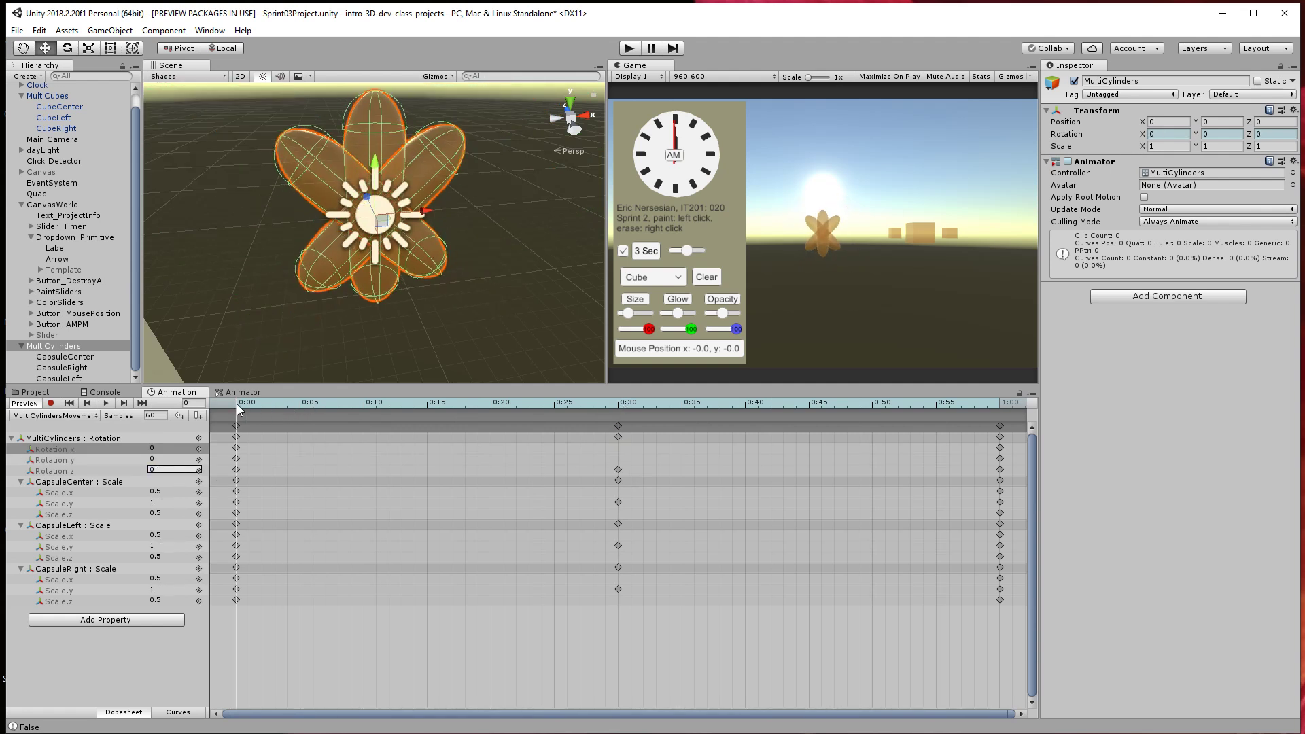
{"action": "left_click", "coordinate": [107, 402]}
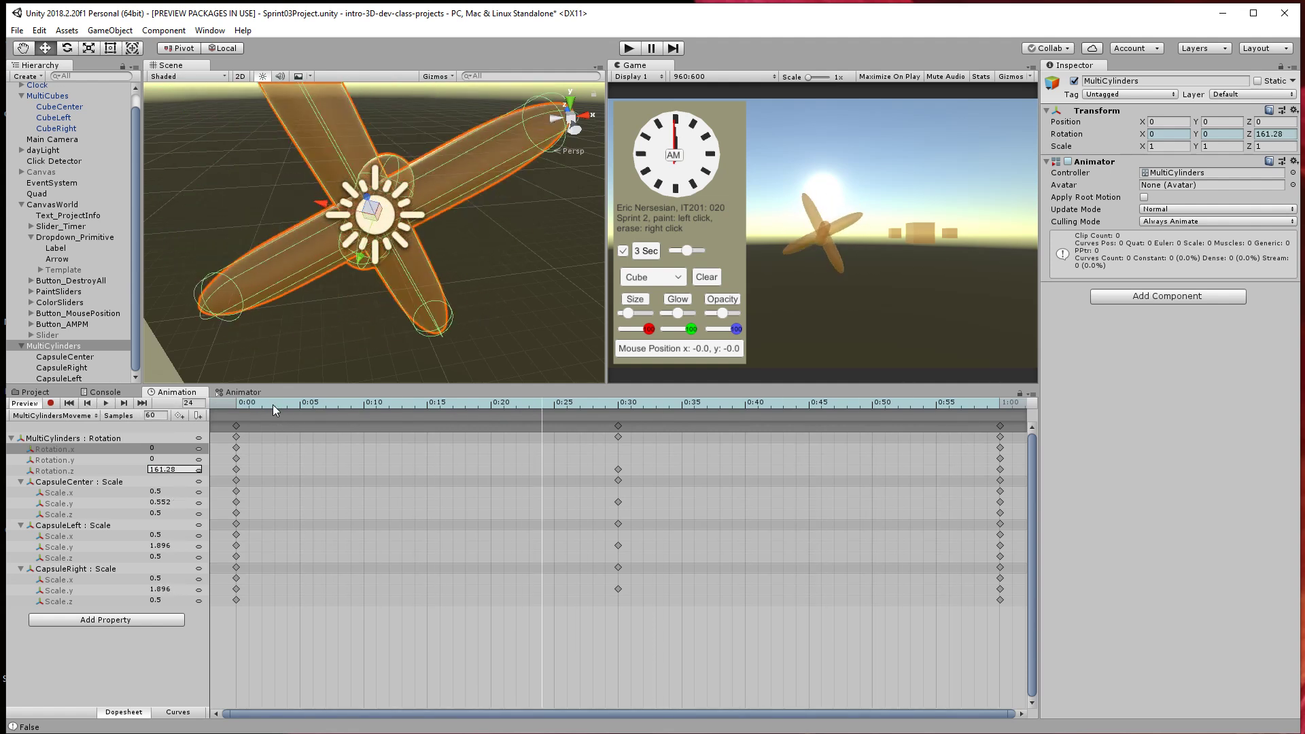
Preview the MultiCylinders Z rotation by scrubbing between frames 0 and 60 and playing the clip.
{"action": "left_click_drag", "start_coordinate": [235, 407], "coordinate": [1005, 418]}
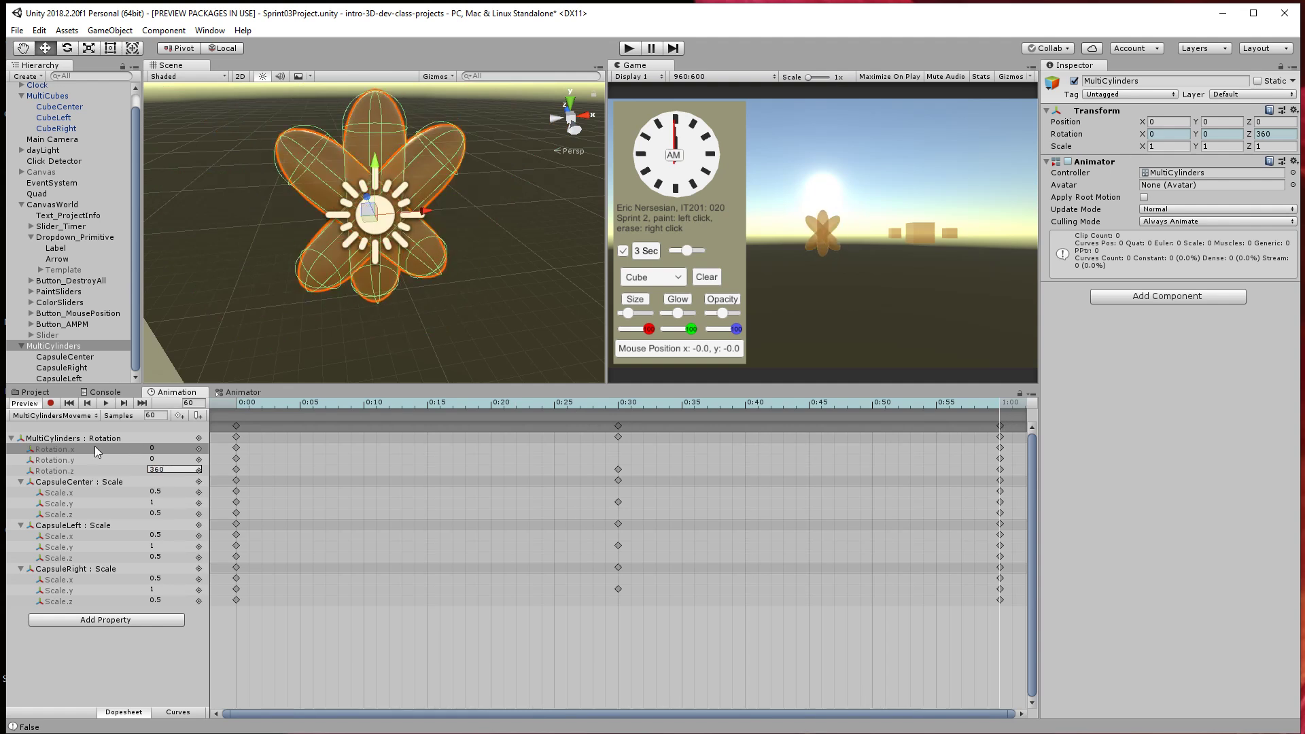
{"action": "left_click", "coordinate": [92, 406]}
{"action": "left_click", "coordinate": [104, 403]}
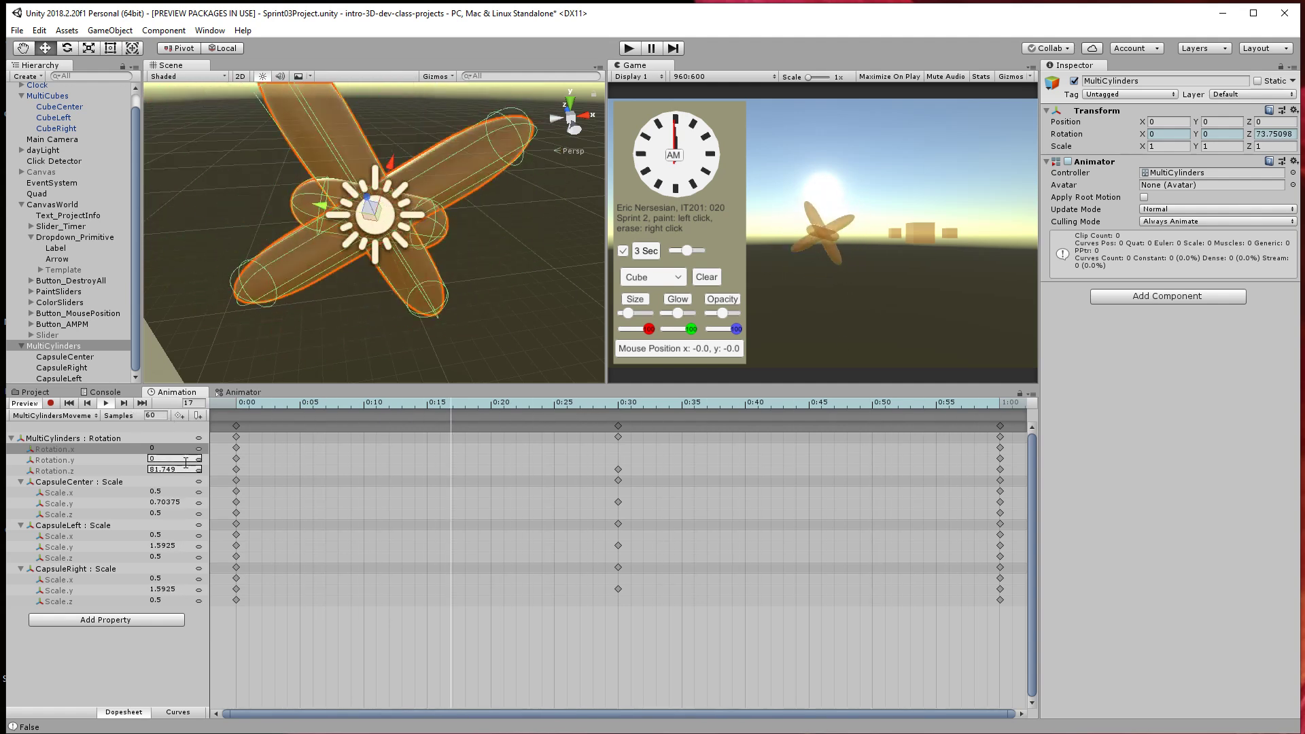
{"action": "left_click", "coordinate": [240, 406]}
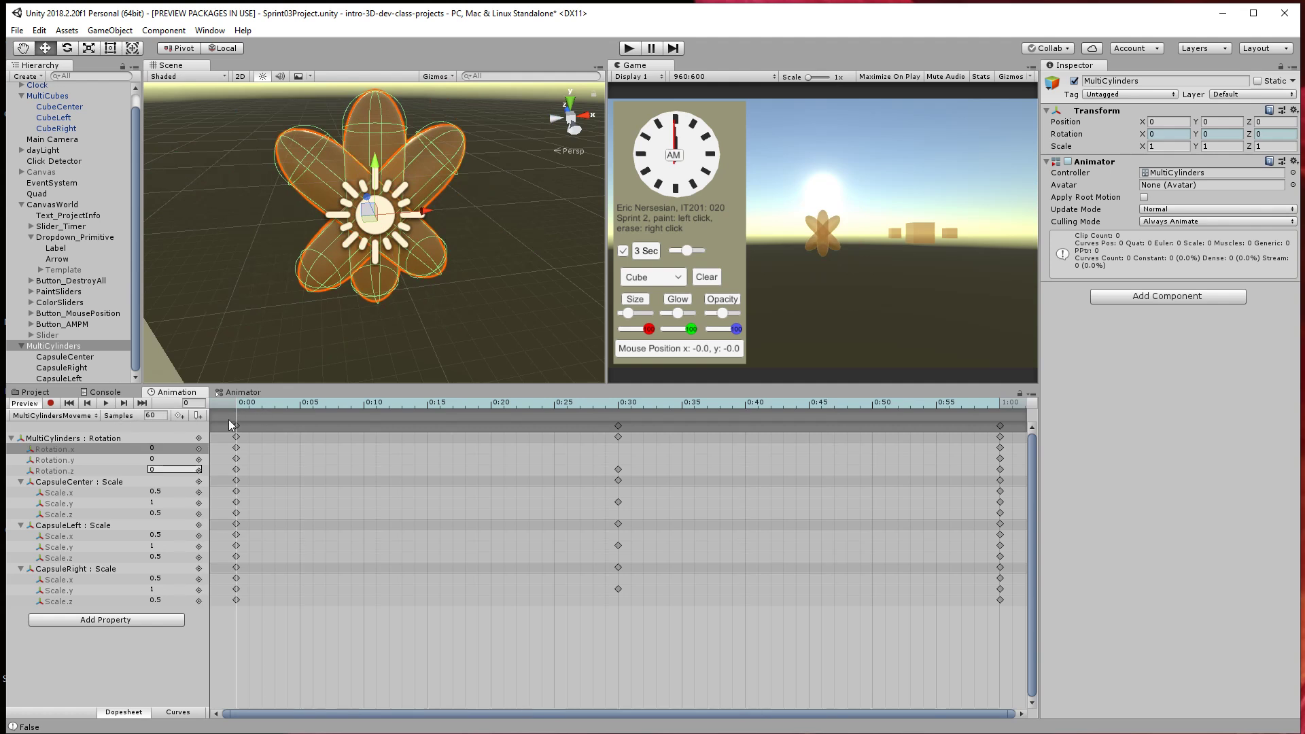
{"action": "left_click_drag", "start_coordinate": [247, 405], "coordinate": [999, 412]}
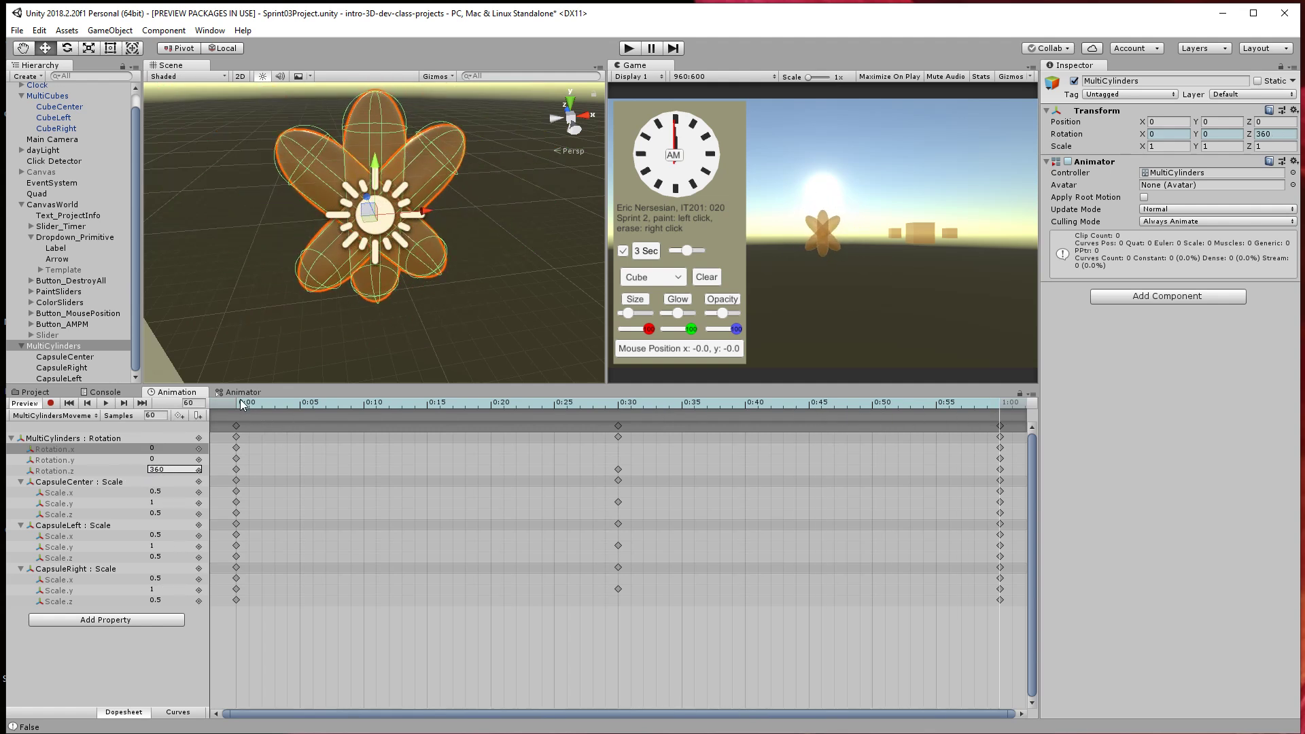
Display the Z rotation curve of MultiCylinders in the curve editor and delete its middle key at frame 30.
{"action": "left_click", "coordinate": [1001, 470]}
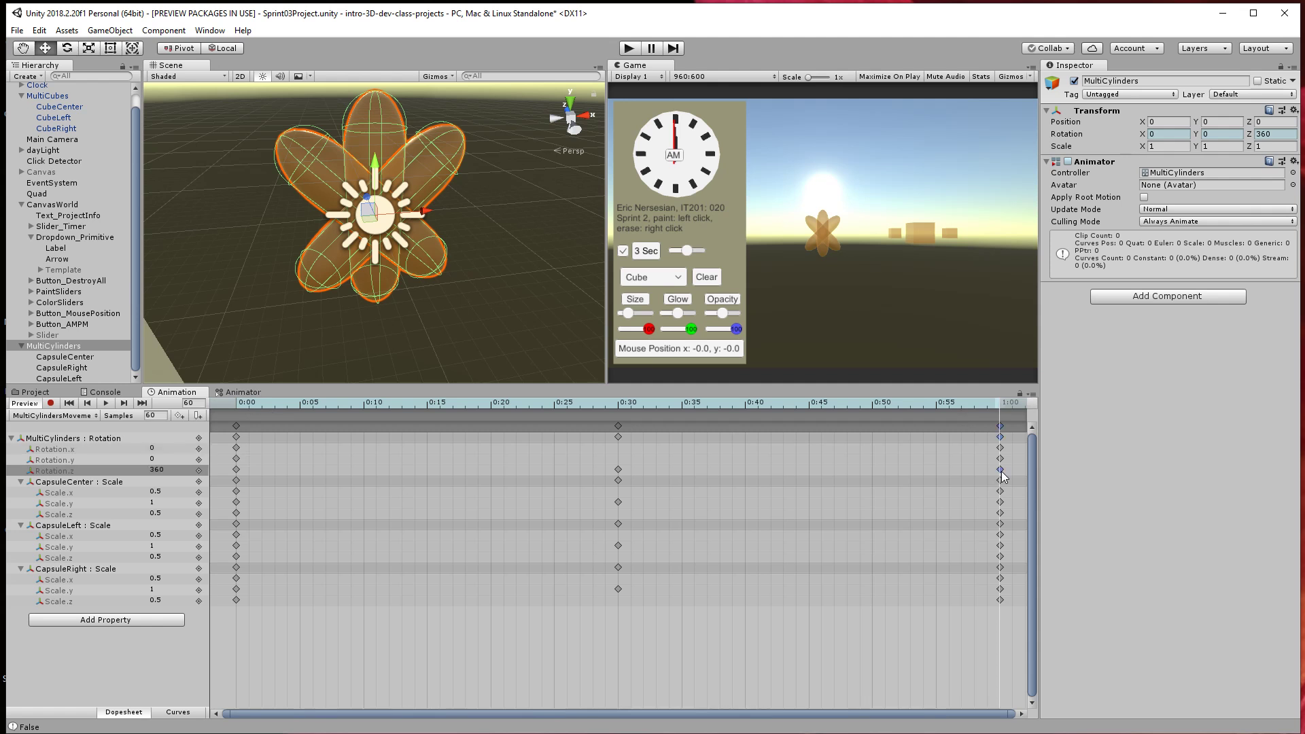
{"action": "left_click", "coordinate": [203, 712]}
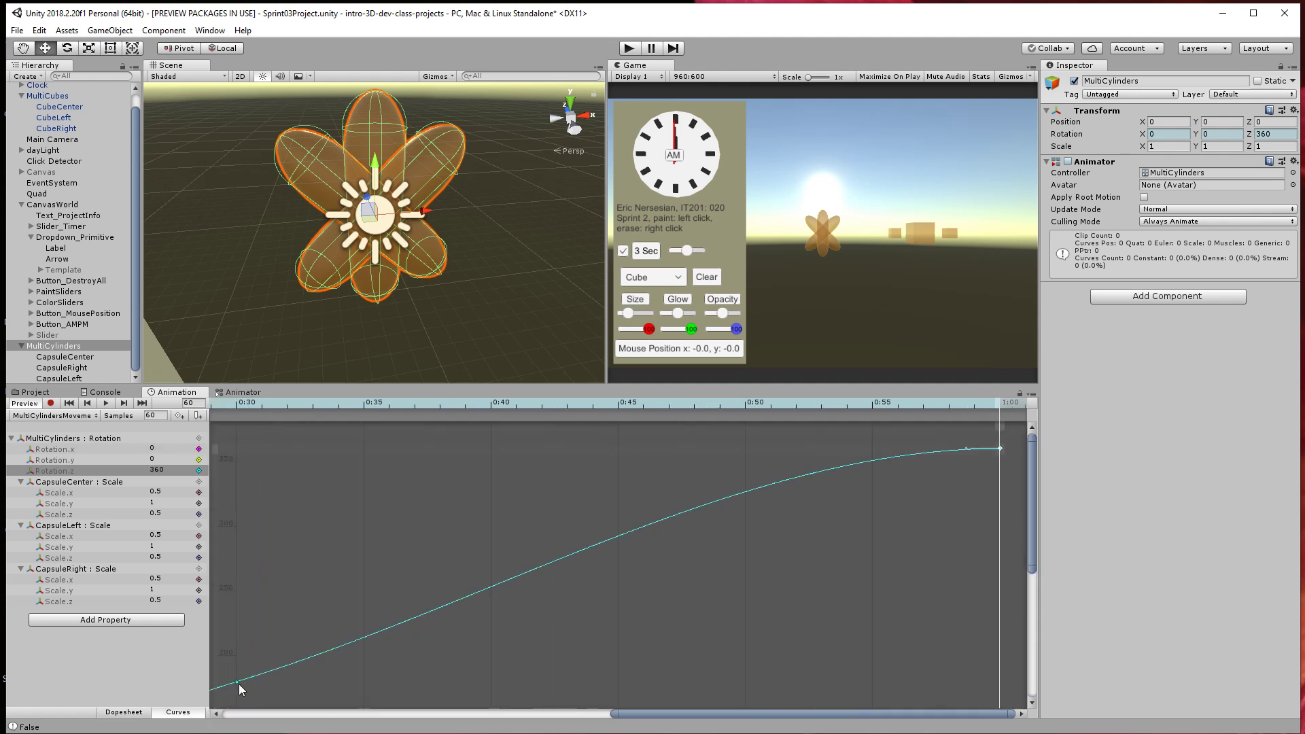
{"action": "scroll", "coordinate": [813, 619], "scroll_direction": "down", "scroll_amount": 10}
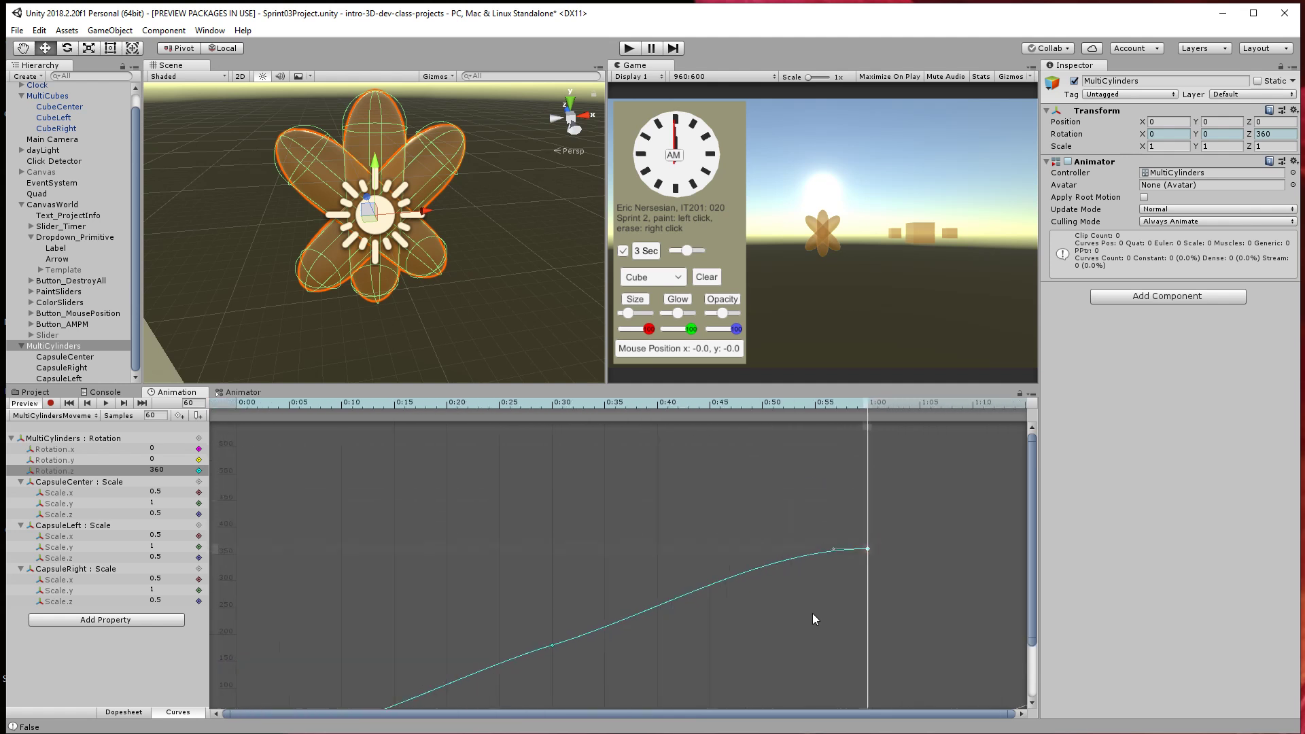
{"action": "scroll", "coordinate": [781, 527], "scroll_direction": "down", "scroll_amount": 2}
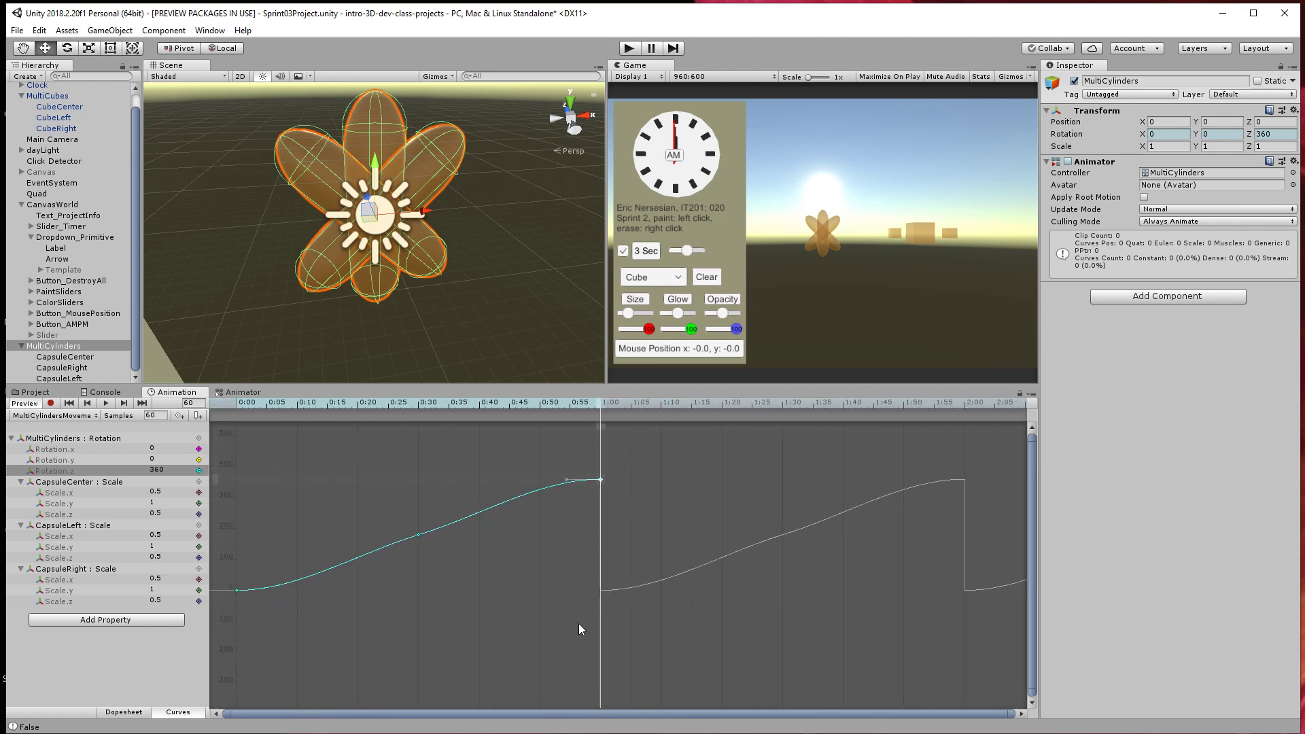
{"action": "left_click", "coordinate": [418, 534]}
{"action": "key", "text": "Delete"}
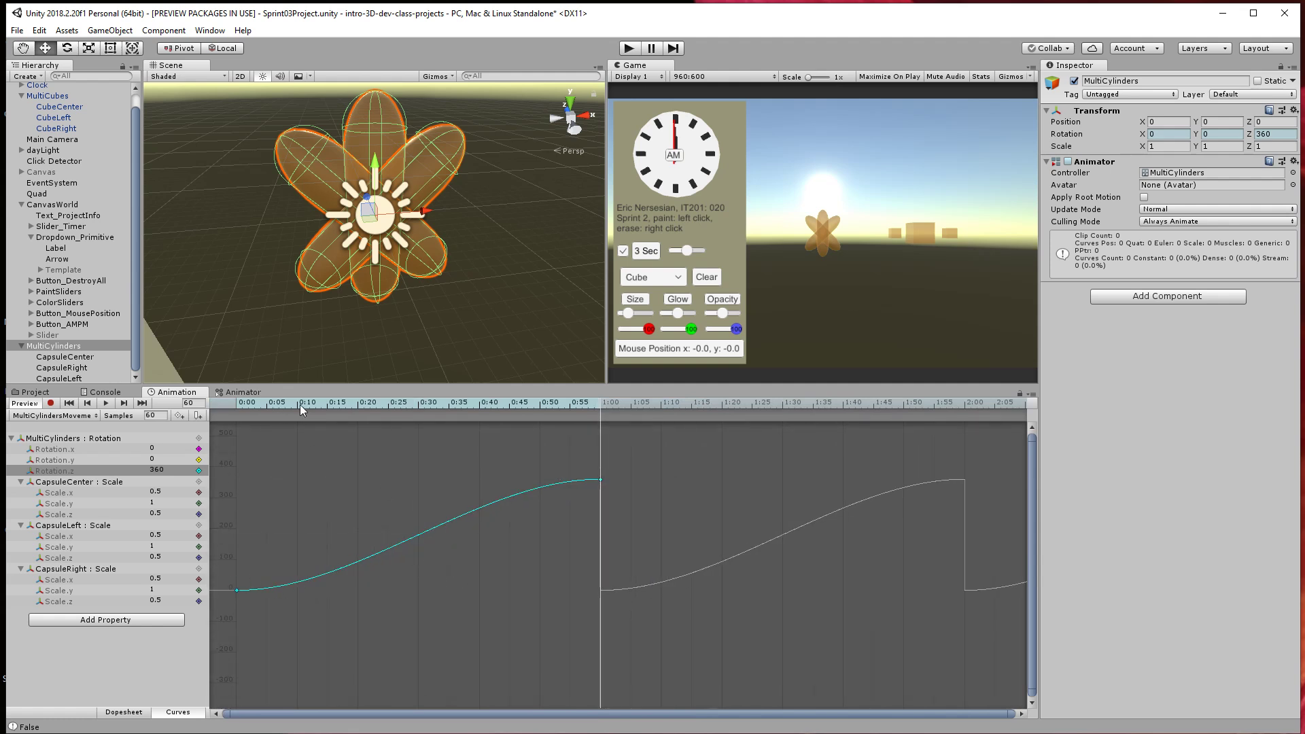
Scrub and play the clip to check the Z rotation without its middle key, ending at frame 0.
{"action": "left_click_drag", "start_coordinate": [299, 405], "coordinate": [601, 488]}
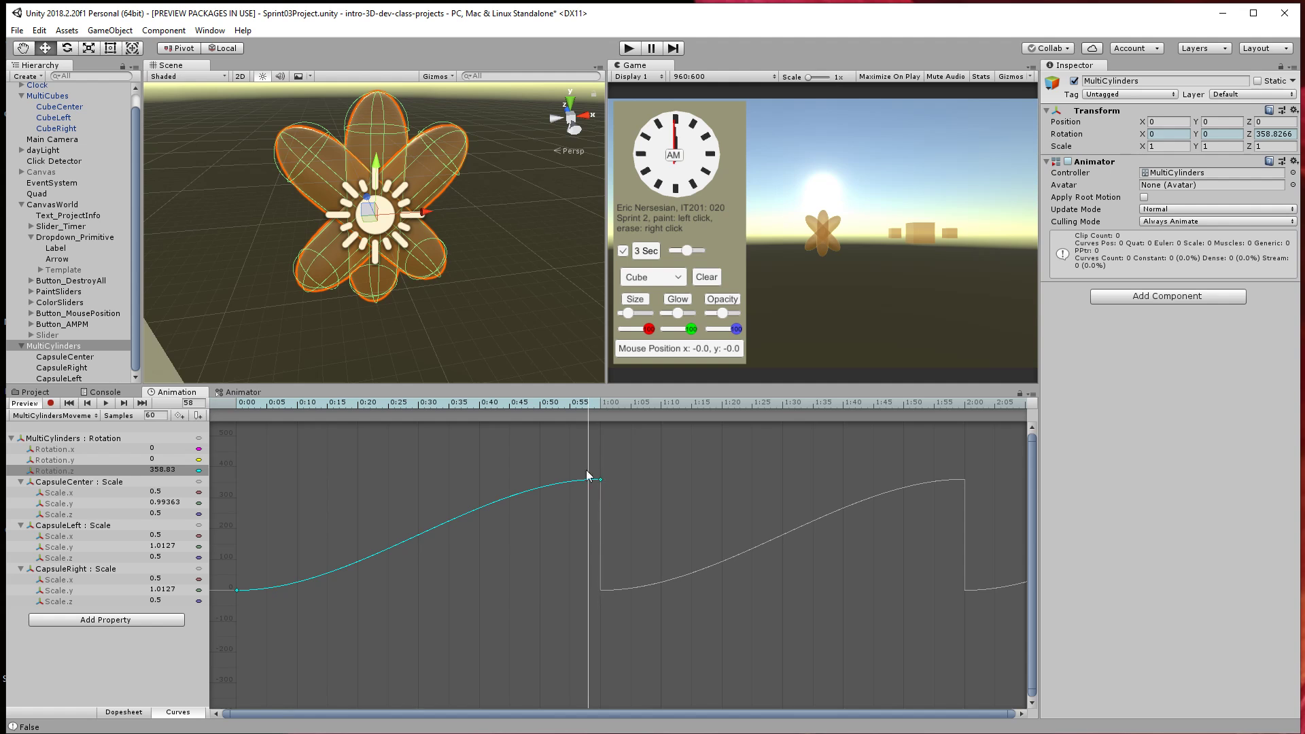
{"action": "left_click_drag", "start_coordinate": [588, 399], "coordinate": [607, 404]}
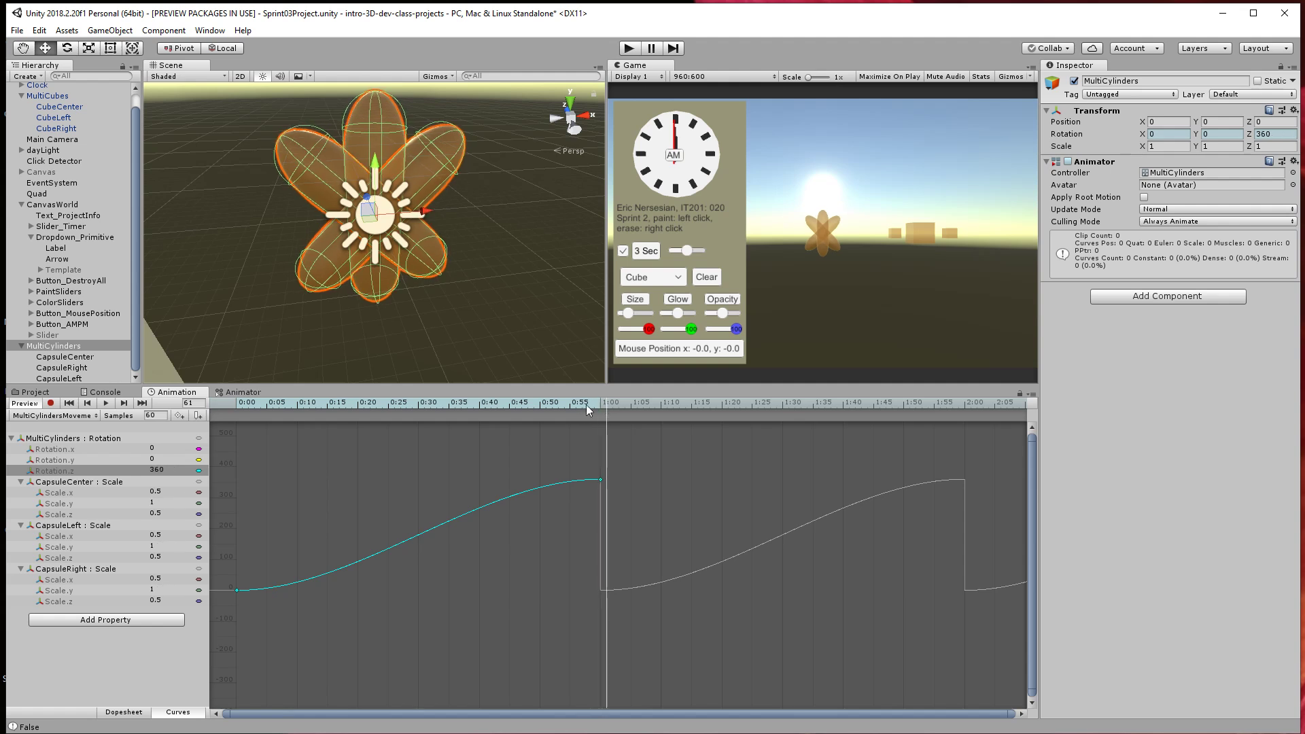
{"action": "left_click", "coordinate": [105, 403]}
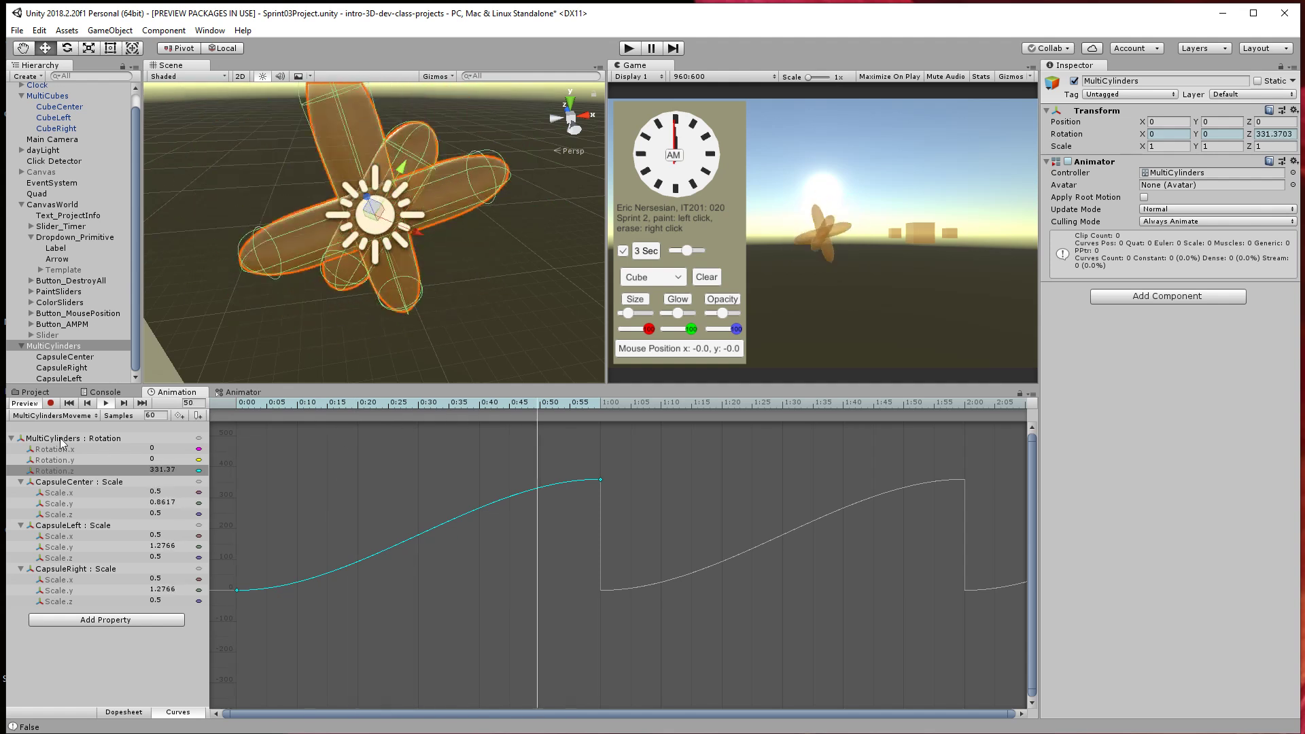
{"action": "left_click", "coordinate": [105, 404]}
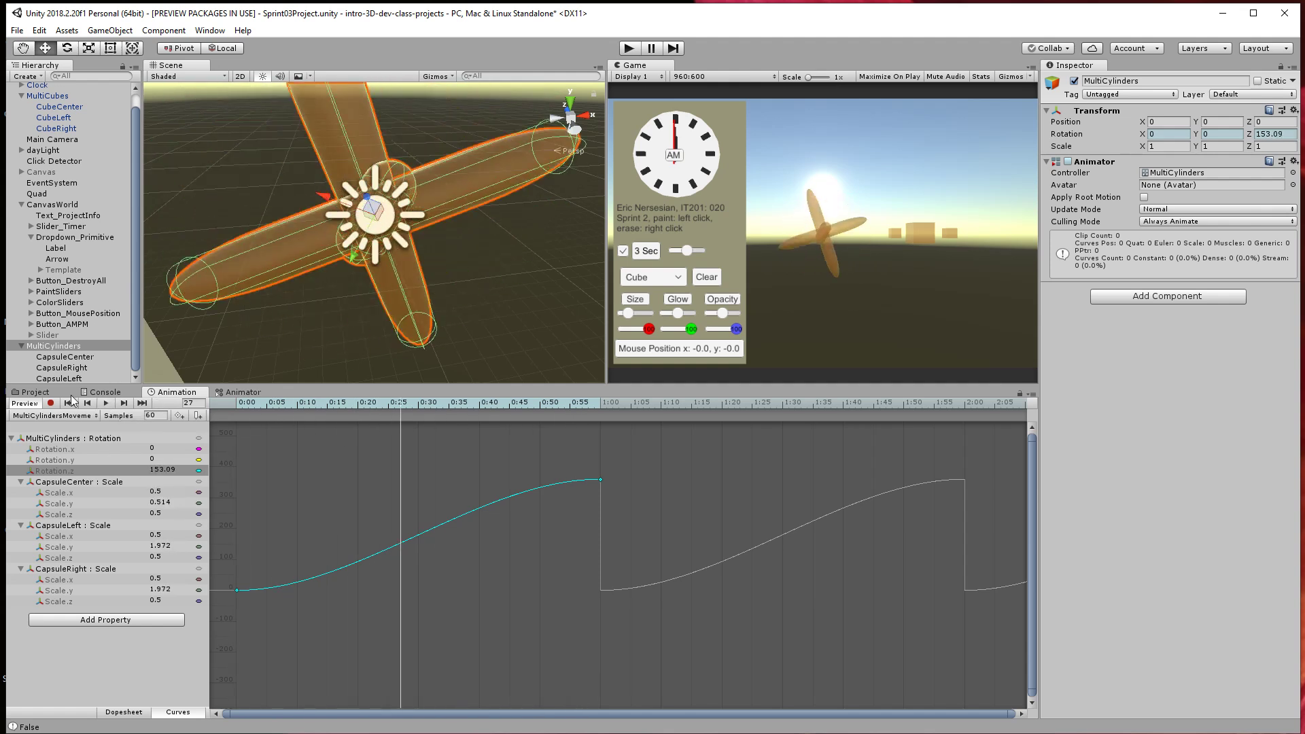
{"action": "left_click", "coordinate": [36, 393]}
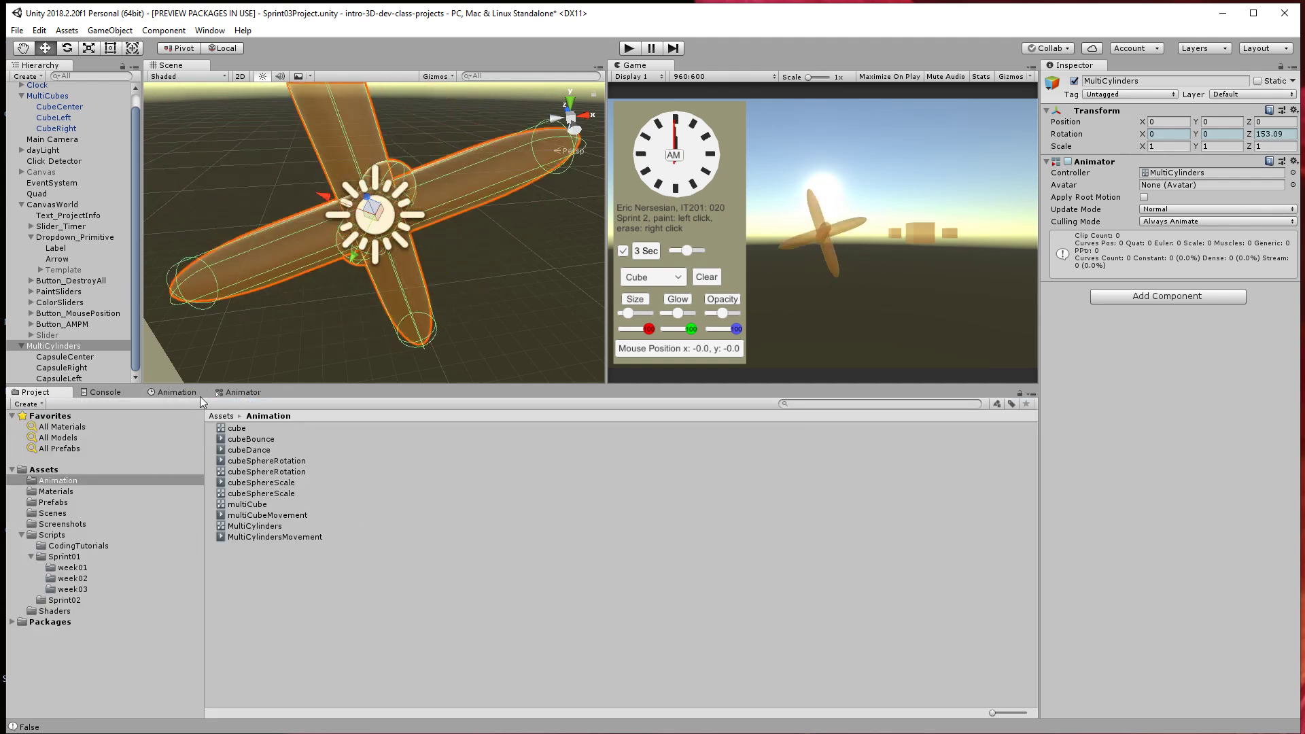
{"action": "left_click", "coordinate": [175, 393]}
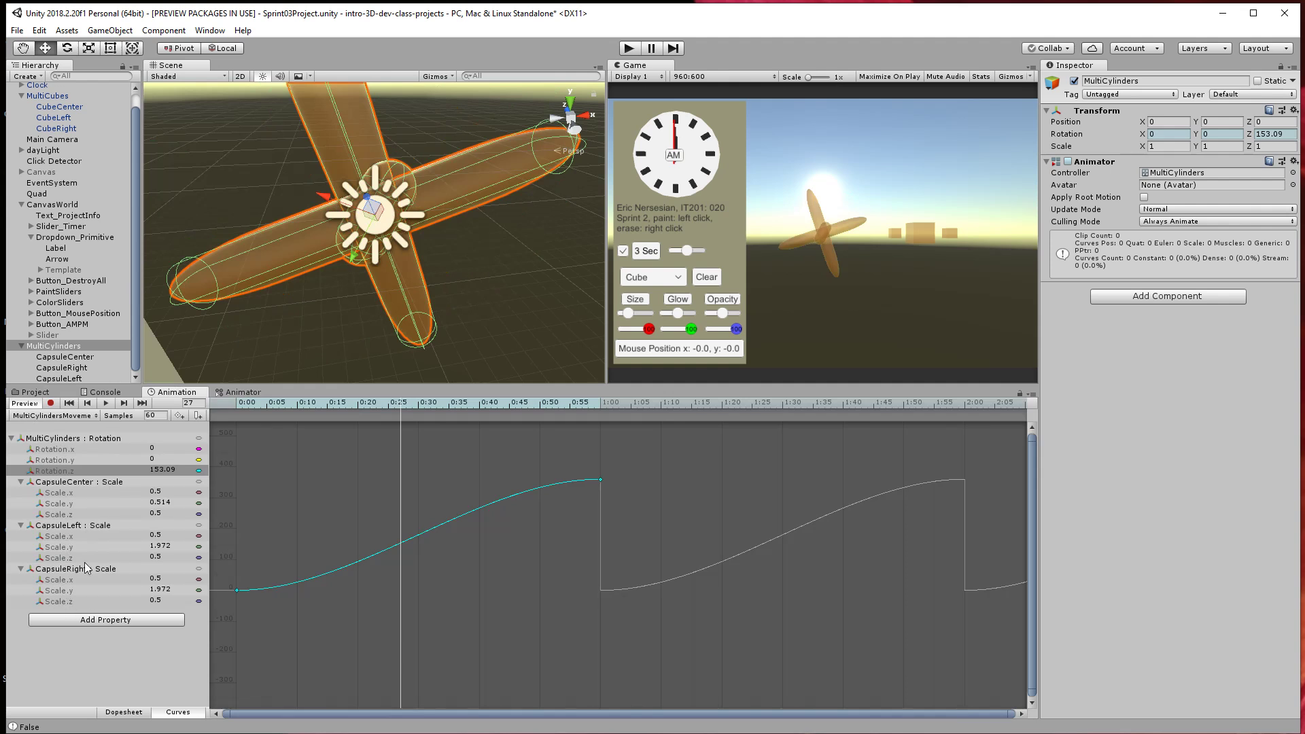
{"action": "left_click_drag", "start_coordinate": [307, 404], "coordinate": [231, 445]}
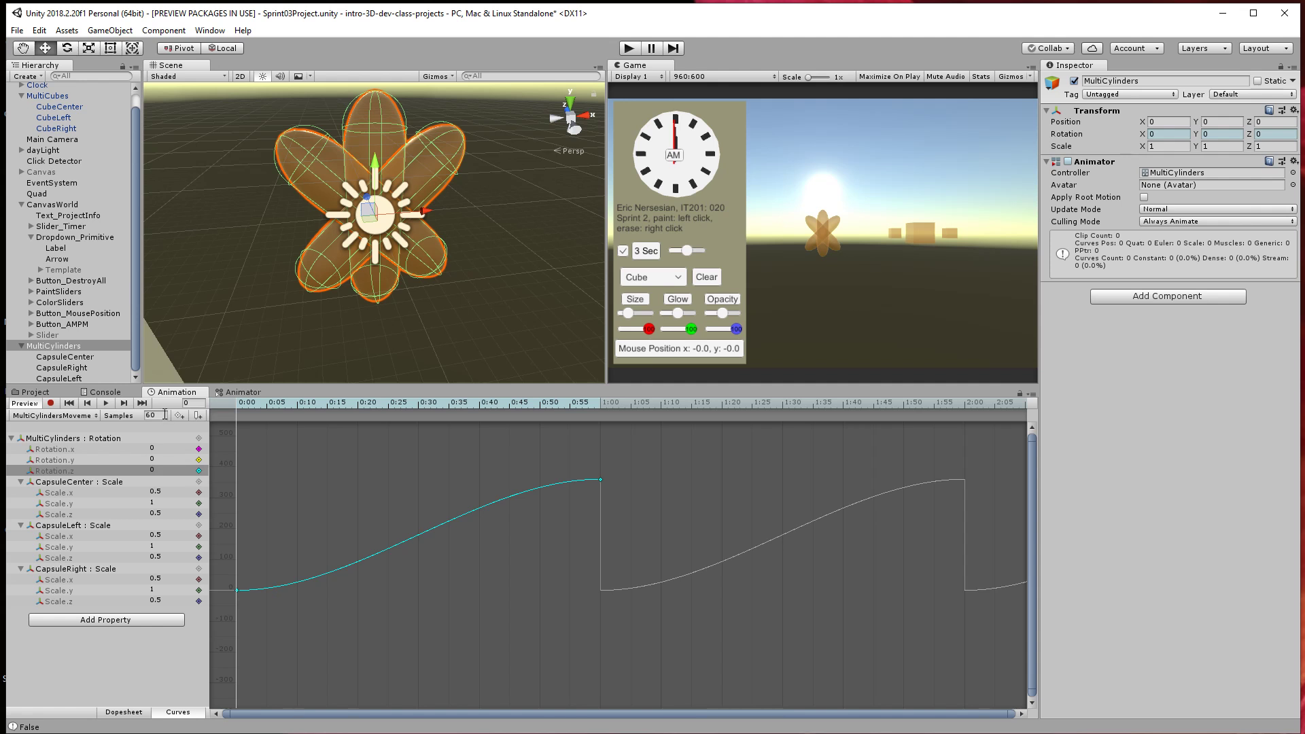
Review the animation curves of the MultiCylinders rotation and the three capsule scales, and collapse the rotation axes.
{"action": "left_click", "coordinate": [93, 441]}
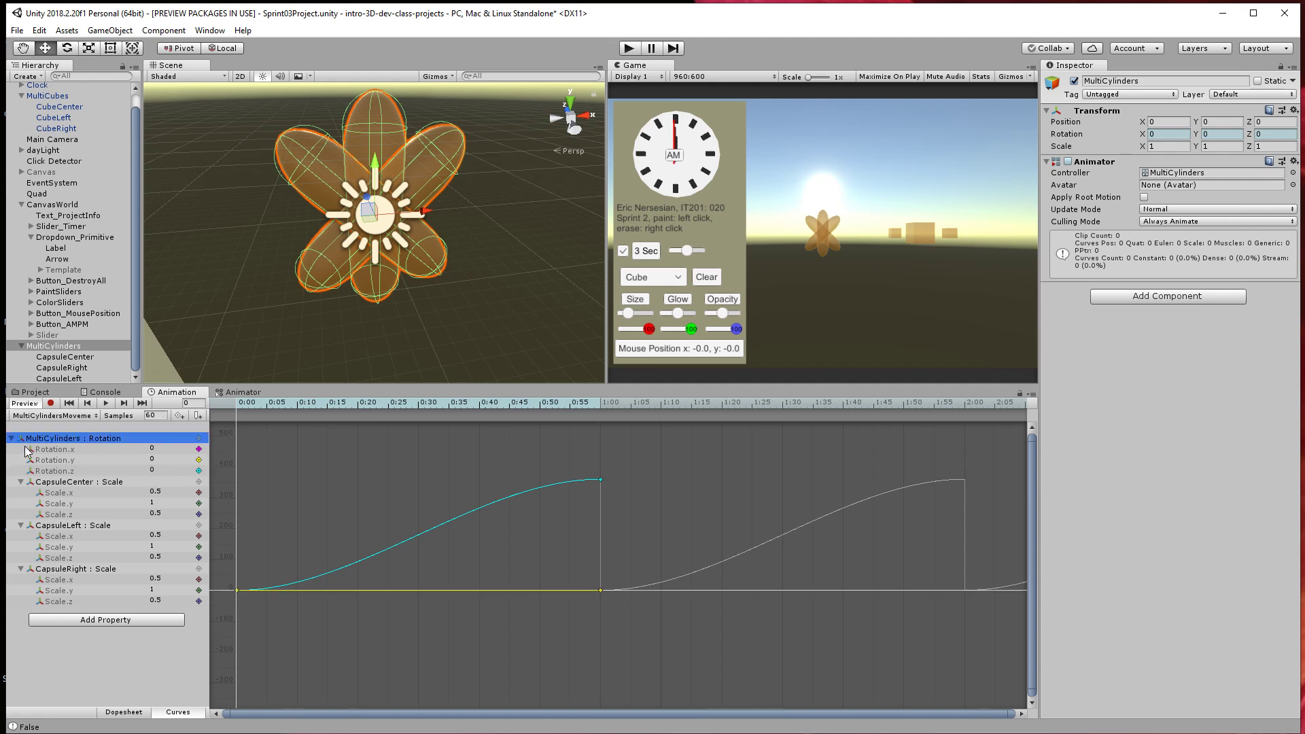
{"action": "left_click", "coordinate": [88, 481]}
{"action": "left_click", "coordinate": [86, 525]}
{"action": "left_click", "coordinate": [84, 569]}
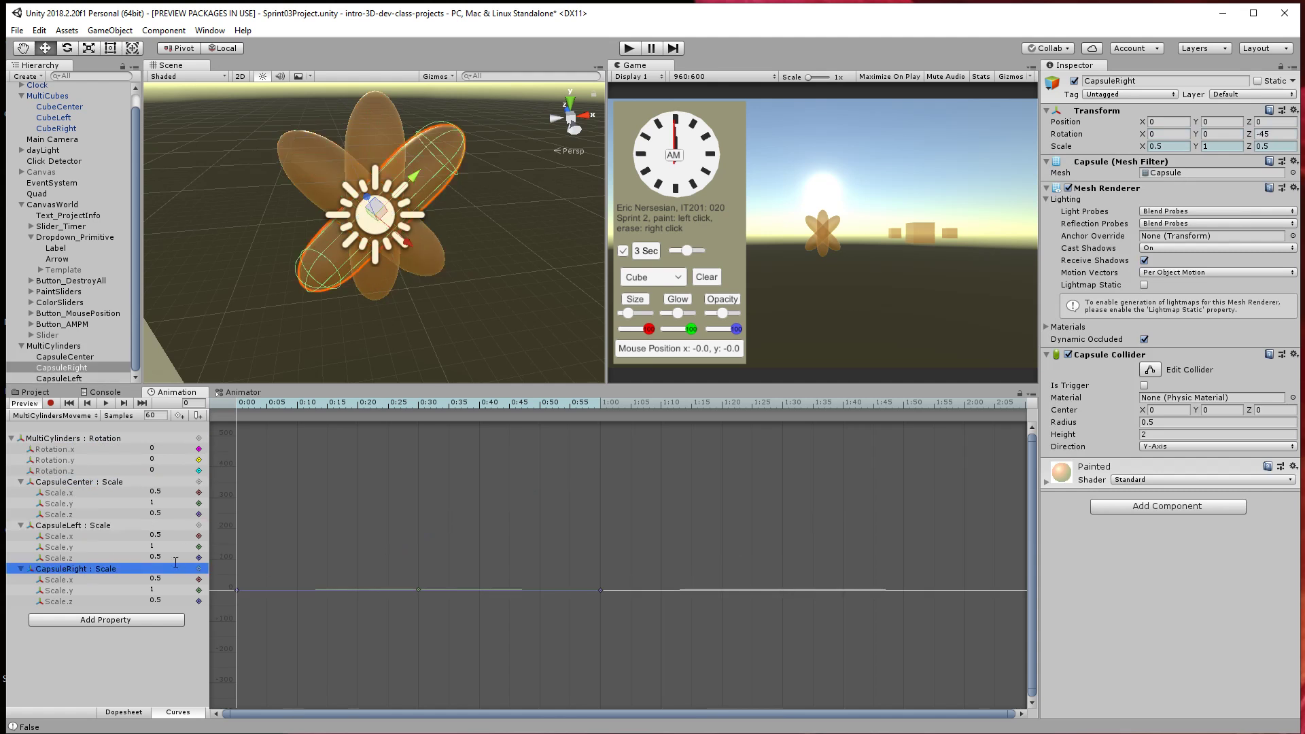
{"action": "left_click", "coordinate": [161, 518]}
{"action": "left_click", "coordinate": [11, 441]}
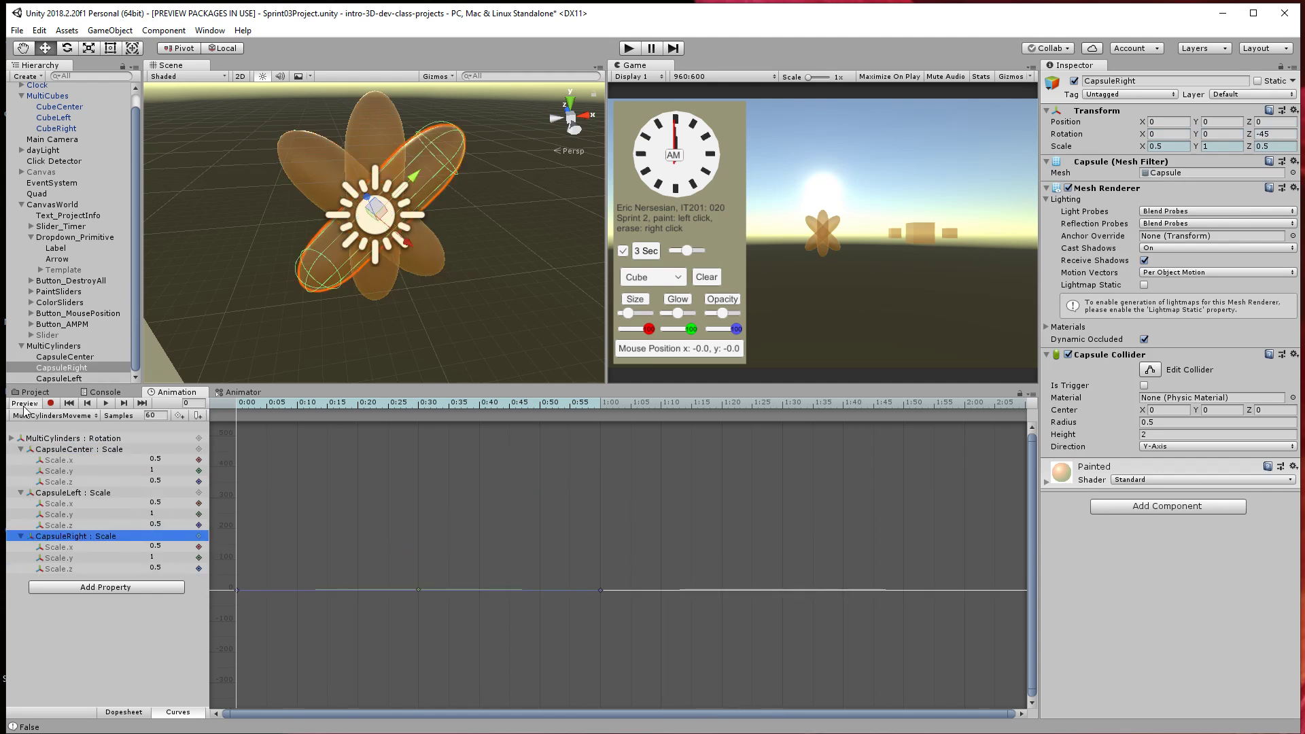
Save the MultiCylinders object as a prefab in the Prefabs folder.
{"action": "left_click", "coordinate": [38, 392]}
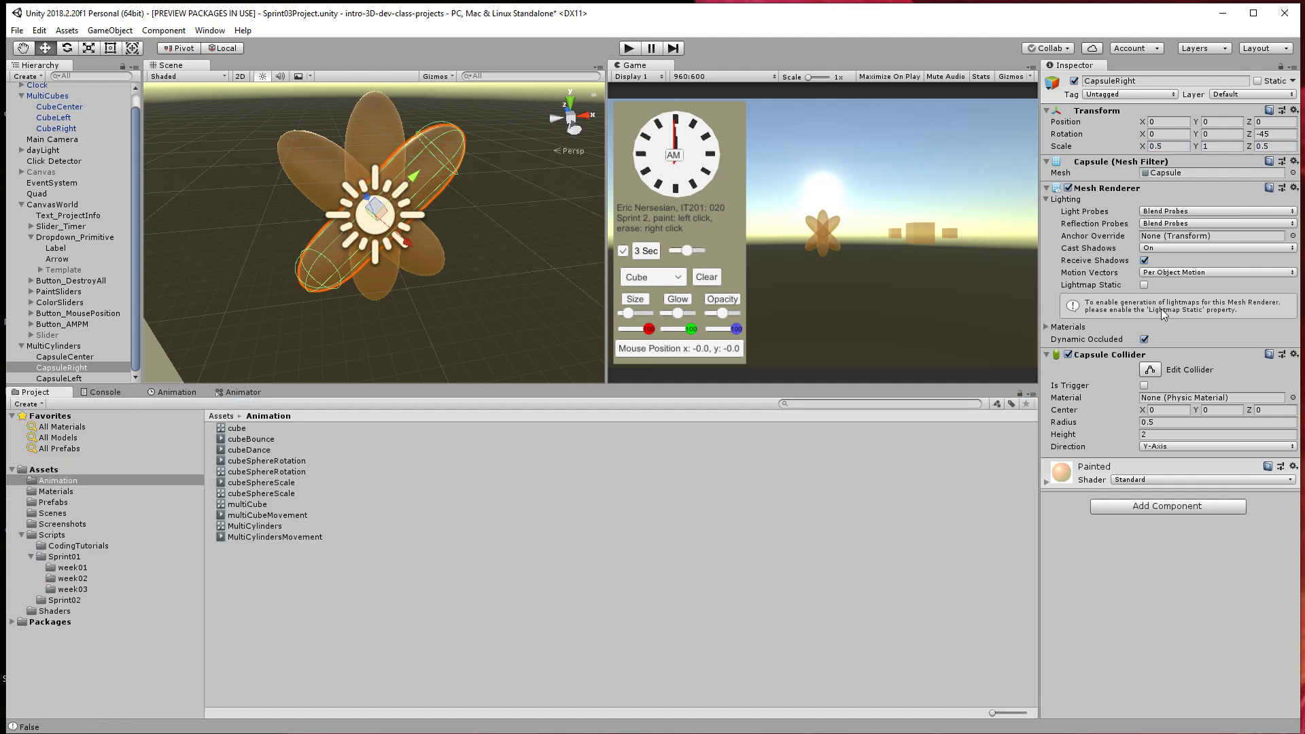
{"action": "left_click", "coordinate": [55, 346]}
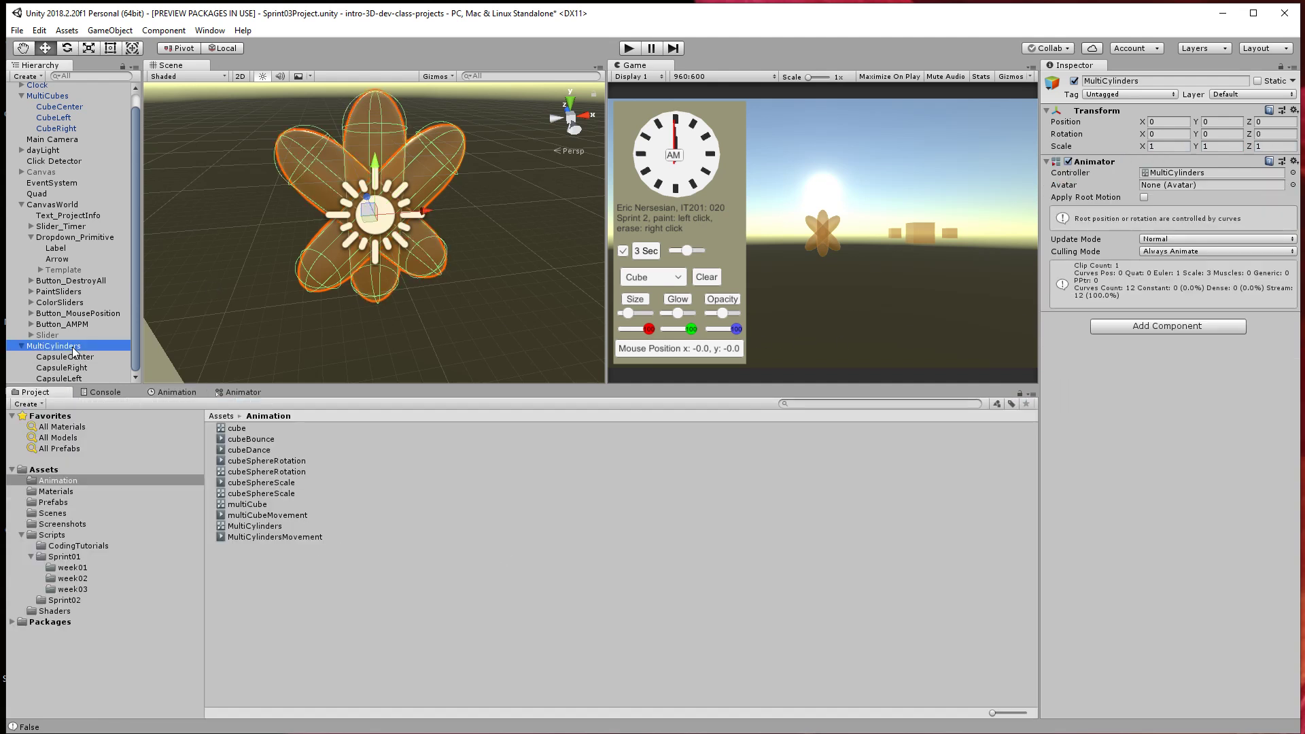
{"action": "left_click", "coordinate": [54, 503]}
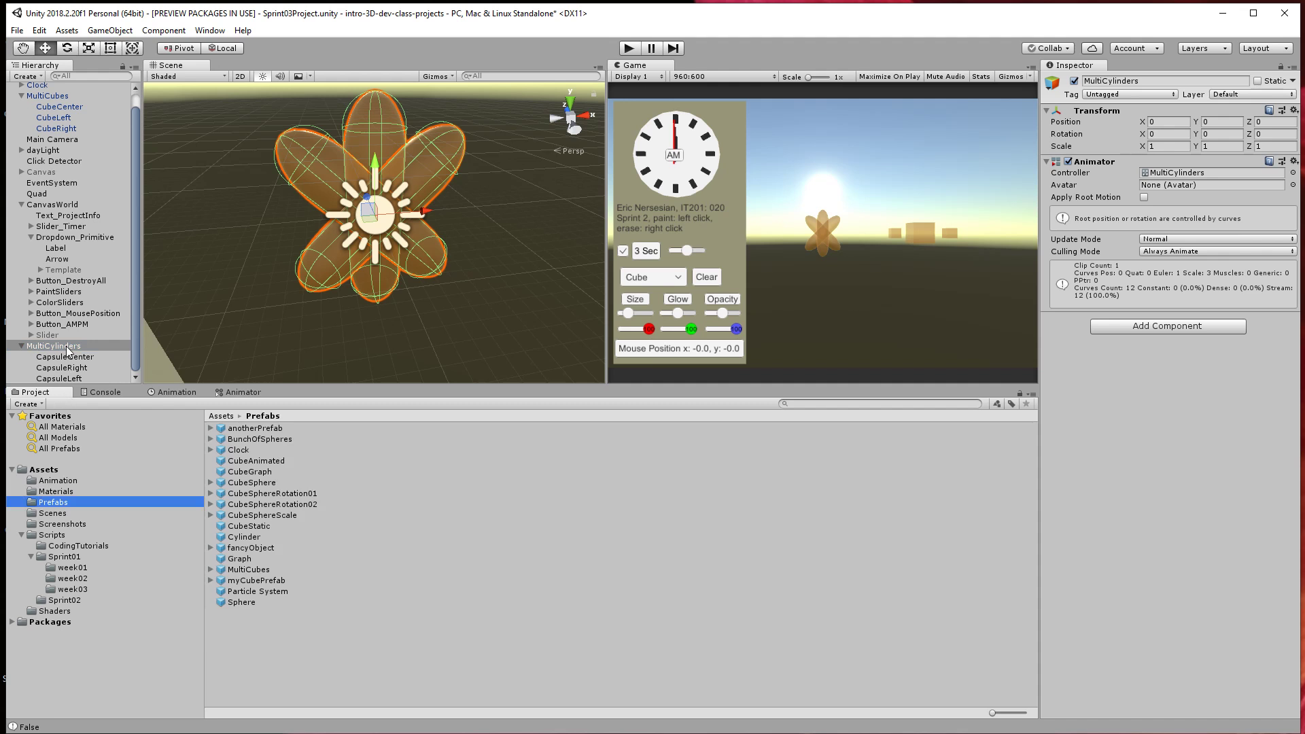
{"action": "left_click_drag", "start_coordinate": [68, 350], "coordinate": [303, 670]}
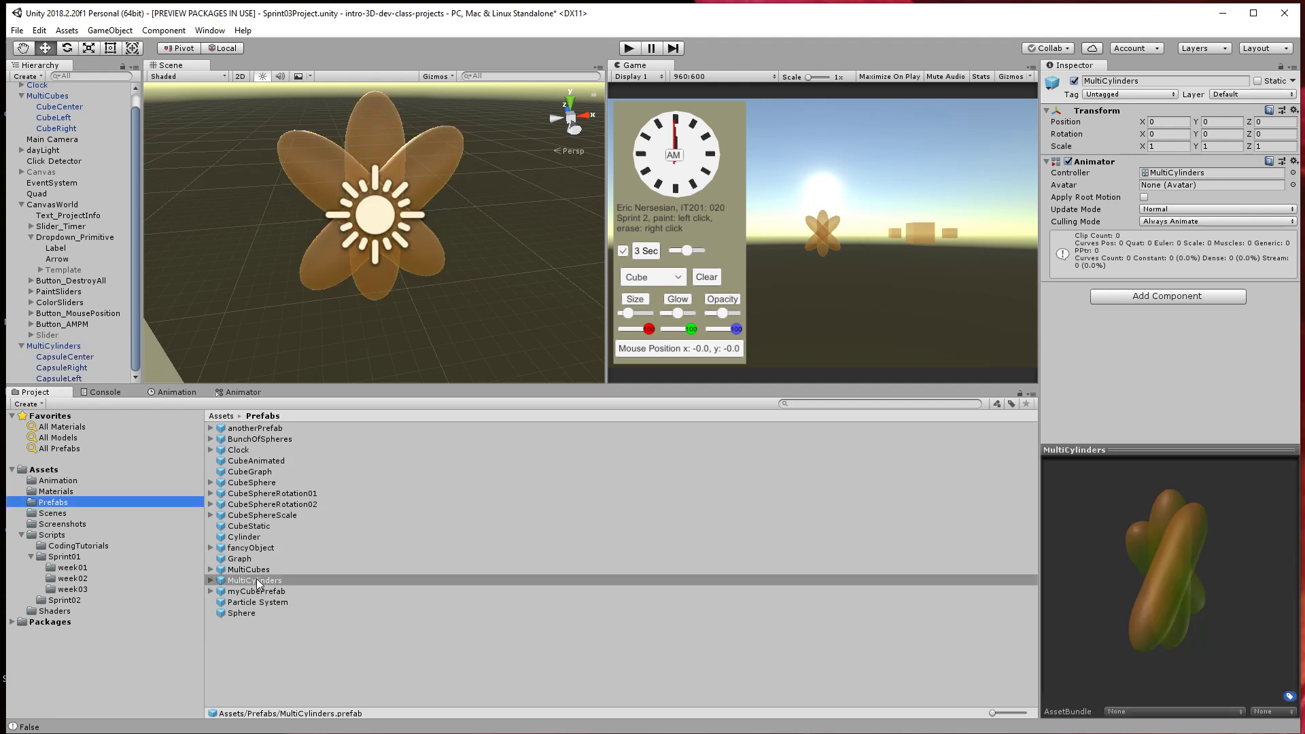
Delete the MultiCylinders and MultiCubes objects from the scene.
{"action": "left_click", "coordinate": [72, 345]}
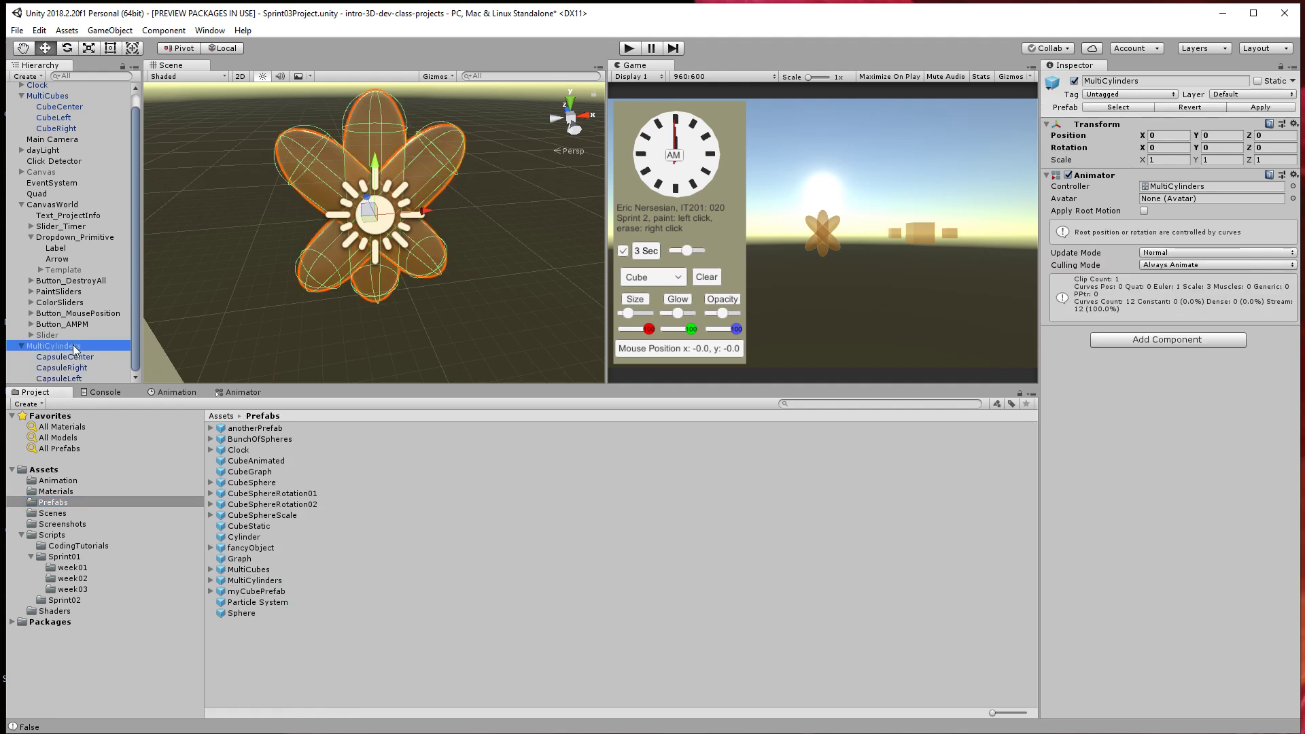
{"action": "key", "text": "Delete"}
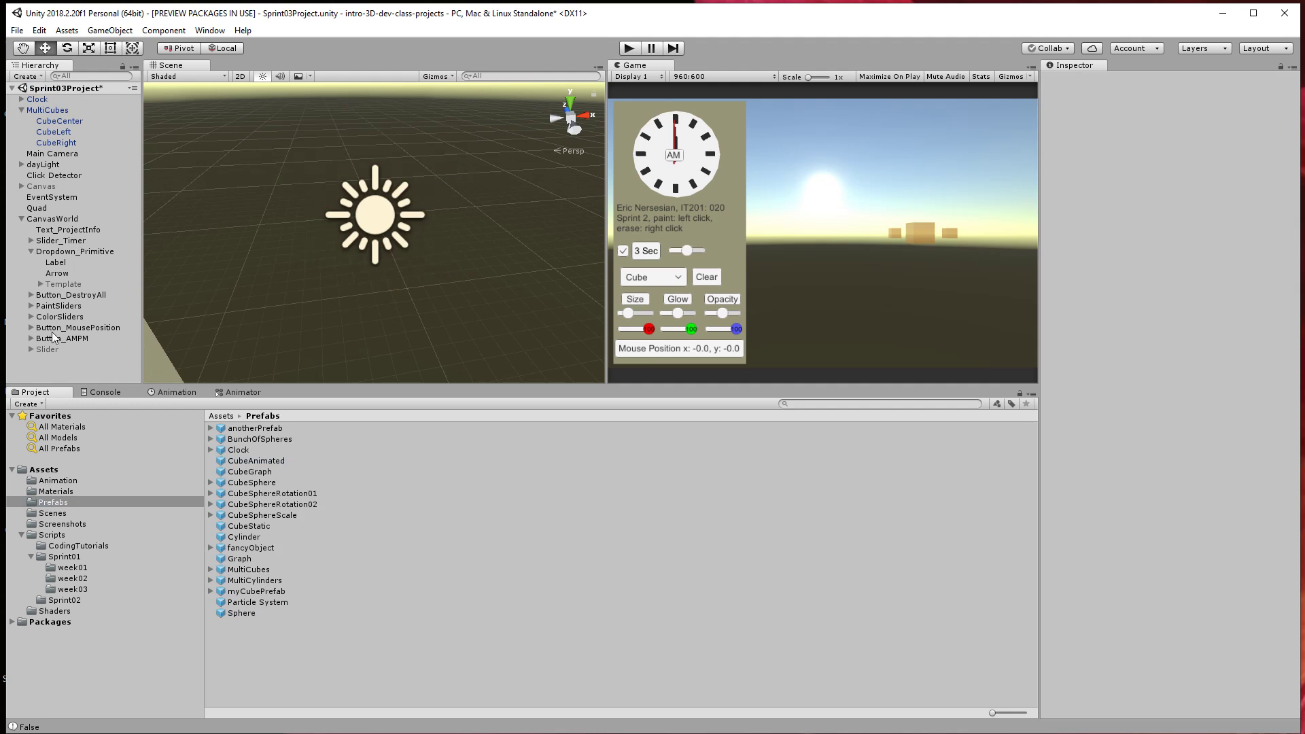
{"action": "left_click", "coordinate": [48, 110]}
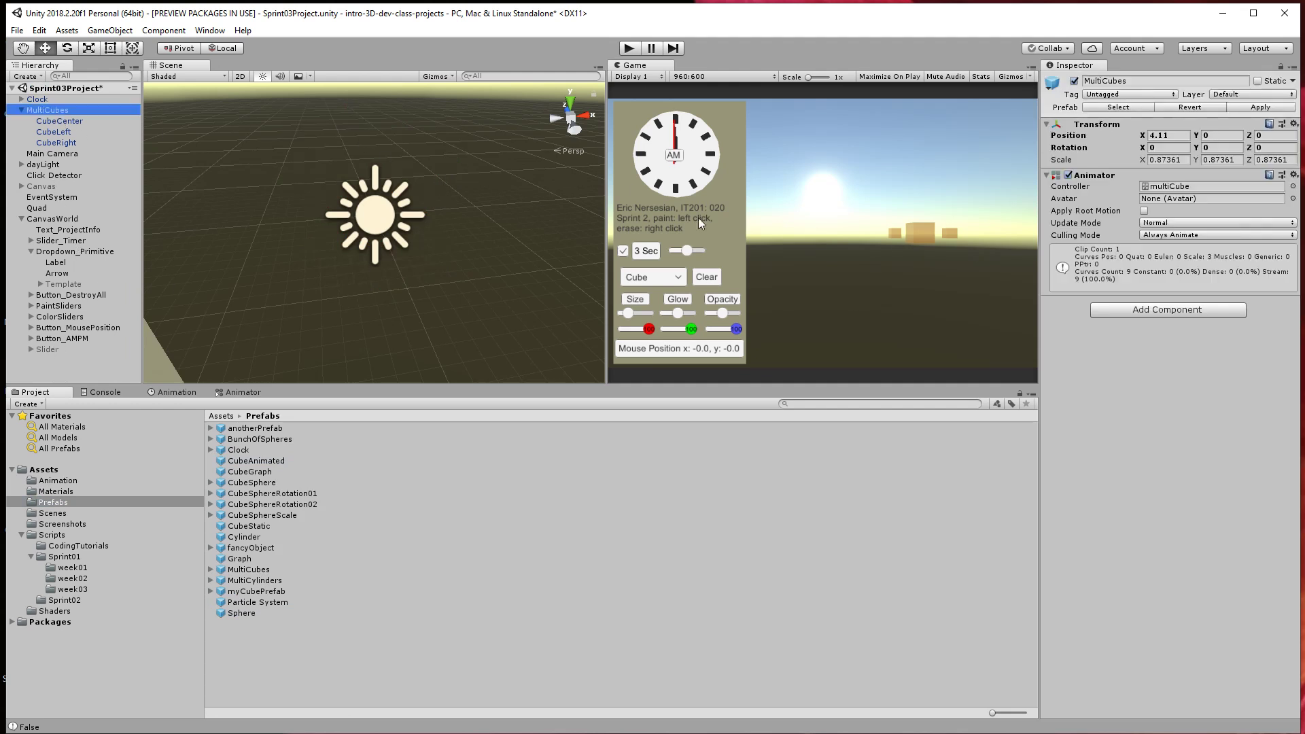
{"action": "key", "text": "Delete"}
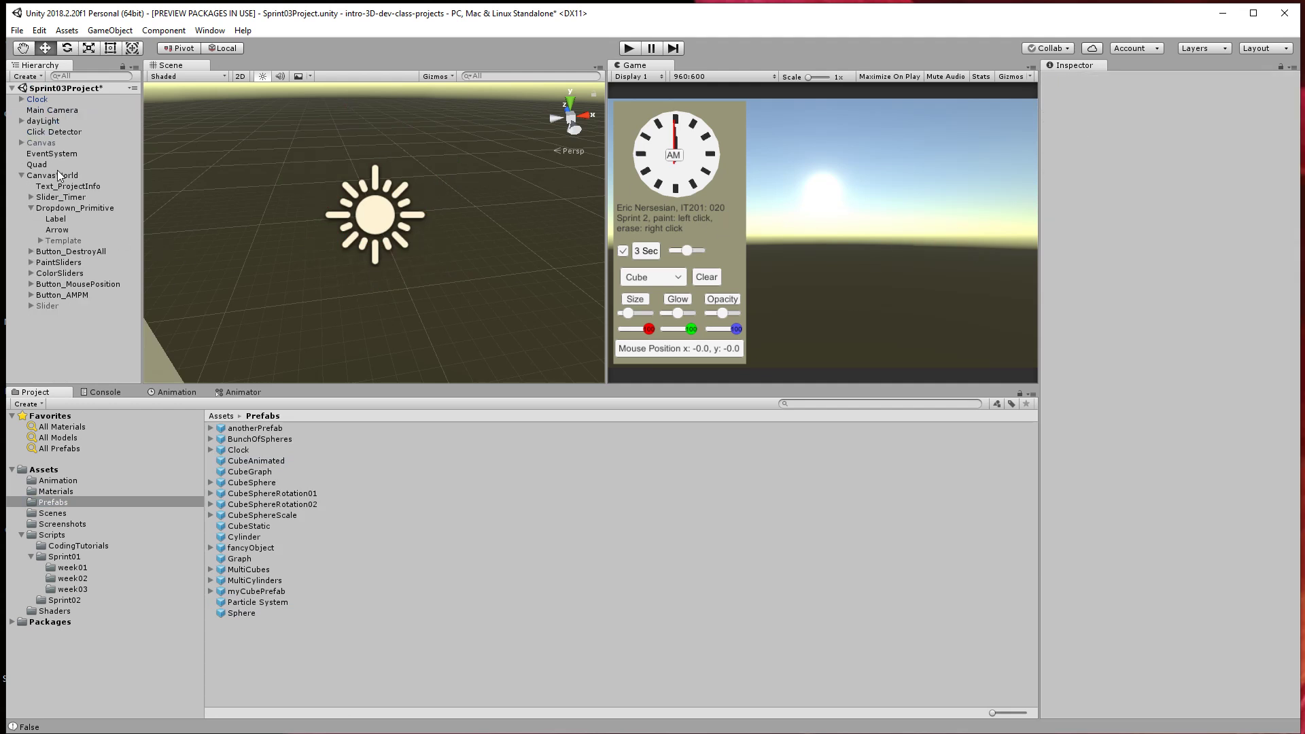
Assign the MultiCylinders prefab to Painted Object 02 of the Click Detector's Click Position Manager script.
{"action": "left_click", "coordinate": [55, 132]}
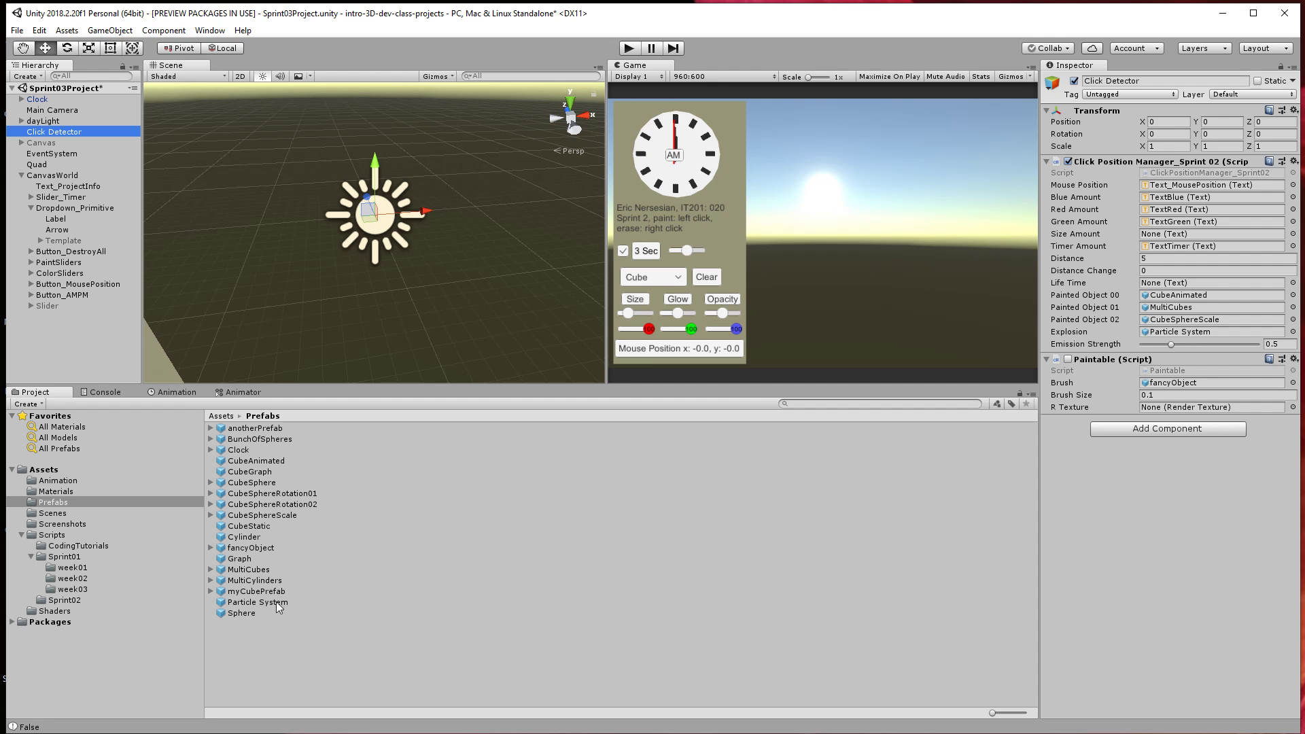
{"action": "left_click_drag", "start_coordinate": [265, 583], "coordinate": [1150, 433]}
{"action": "left_click_drag", "start_coordinate": [1175, 326], "coordinate": [1175, 323]}
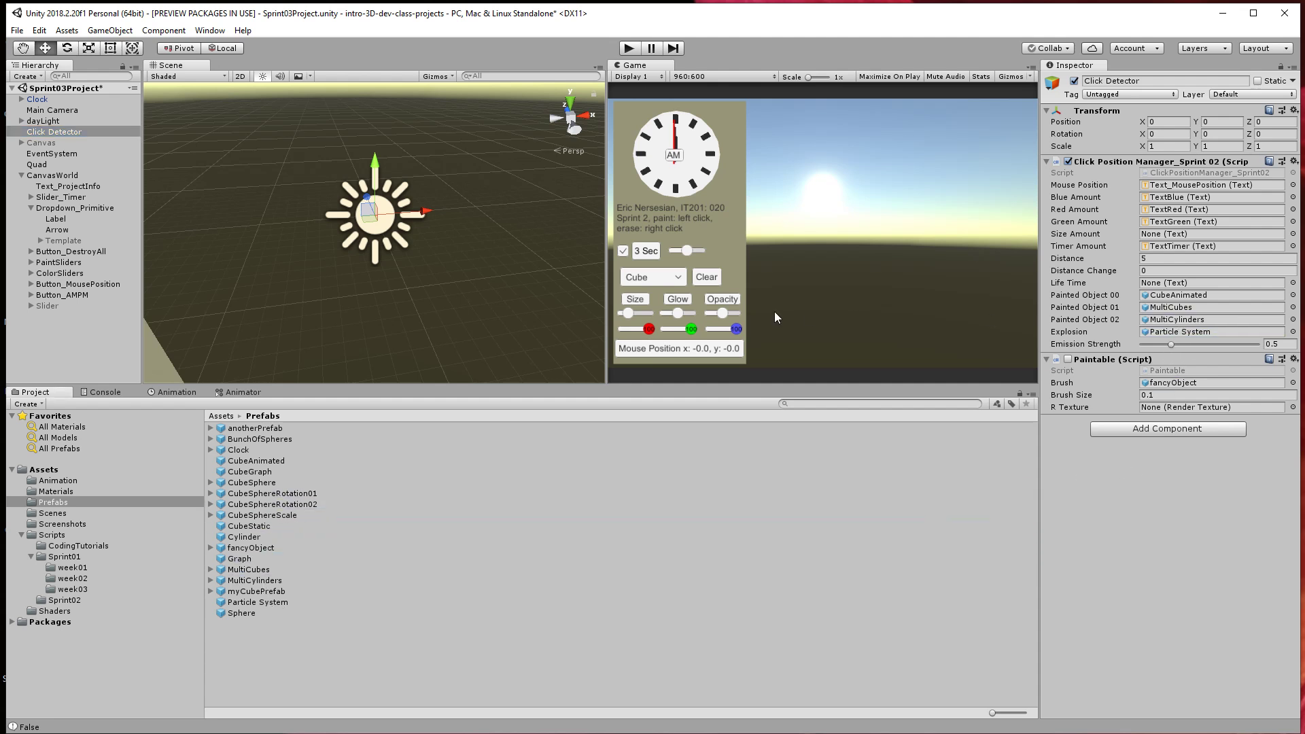
Rename the third option of Dropdown_Primitive to MultiCylinders.
{"action": "left_click", "coordinate": [68, 208]}
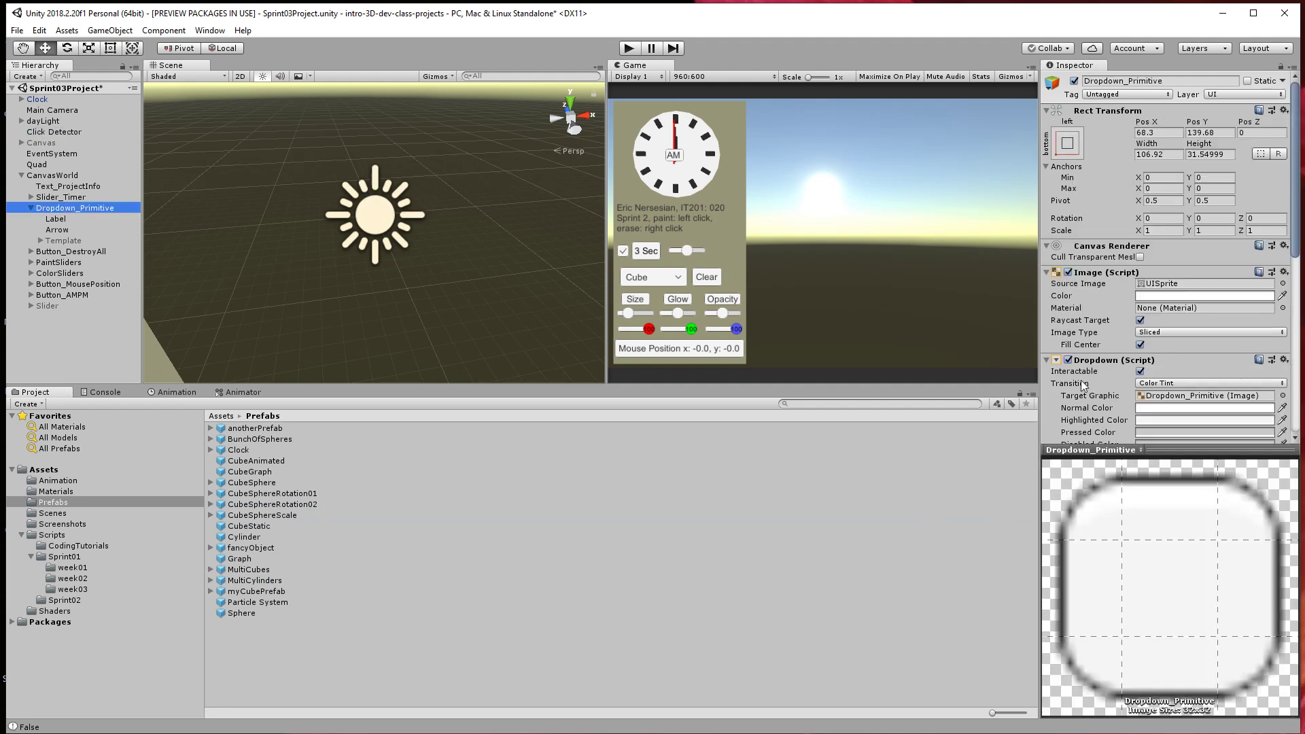
{"action": "scroll", "coordinate": [1202, 371], "scroll_direction": "down", "scroll_amount": 10}
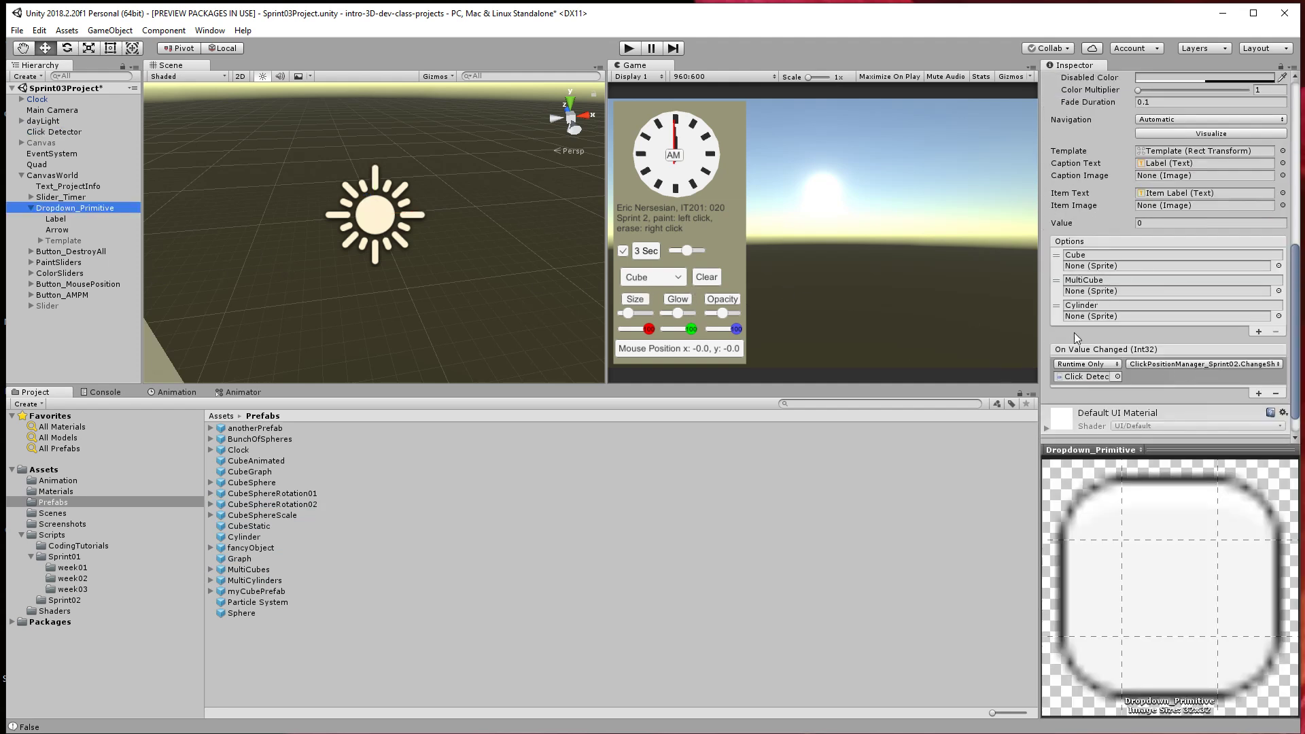
{"action": "left_click", "coordinate": [1084, 305]}
{"action": "key", "text": "BackSpace"}
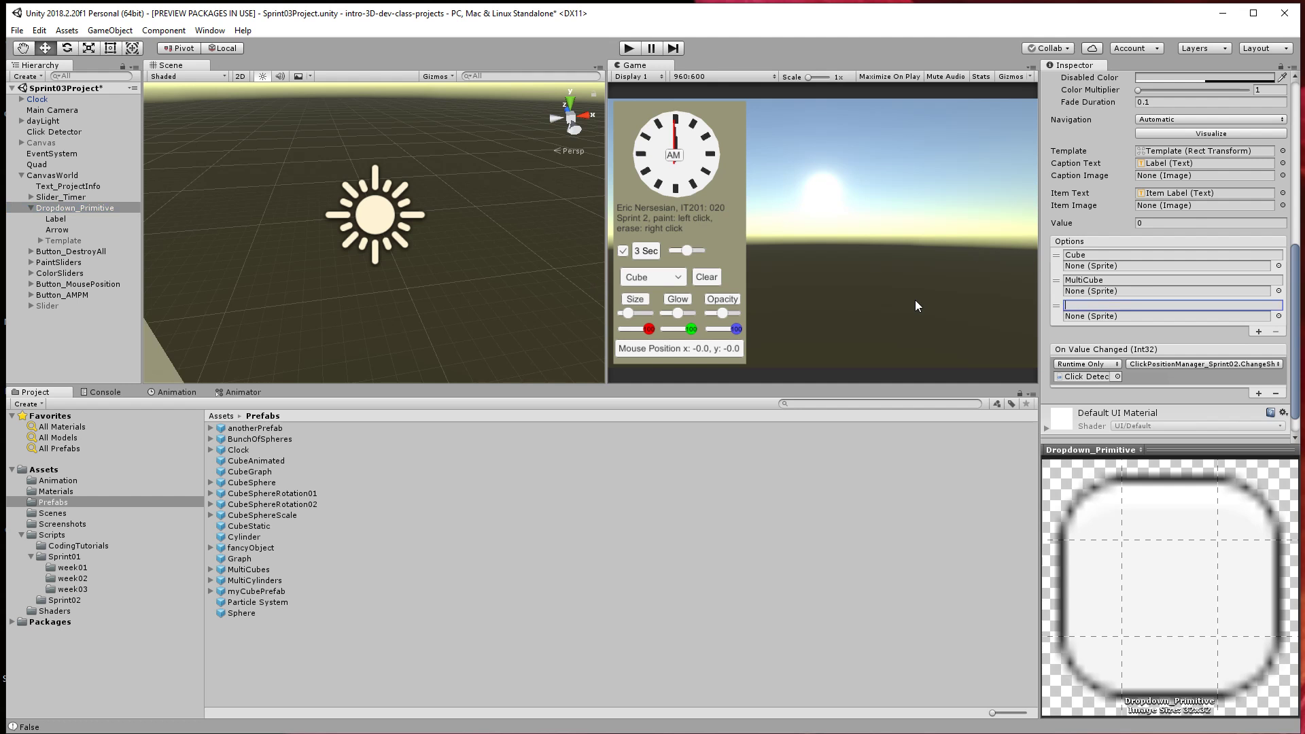
{"action": "type", "text": "MultiCylinders"}
Run the scene, paint a trail of cubes in the game, and switch the painted shape to MultiCube.
{"action": "left_click", "coordinate": [628, 49]}
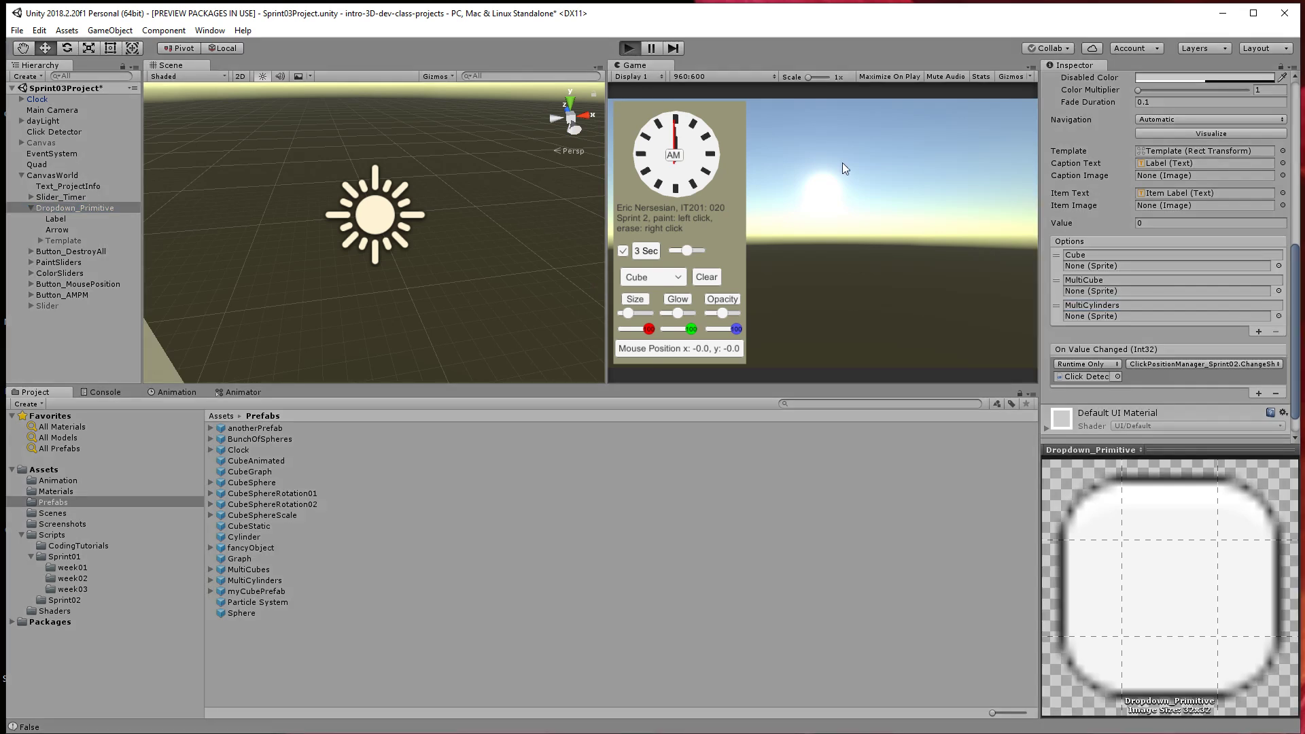
{"action": "left_click_drag", "start_coordinate": [890, 144], "coordinate": [872, 292]}
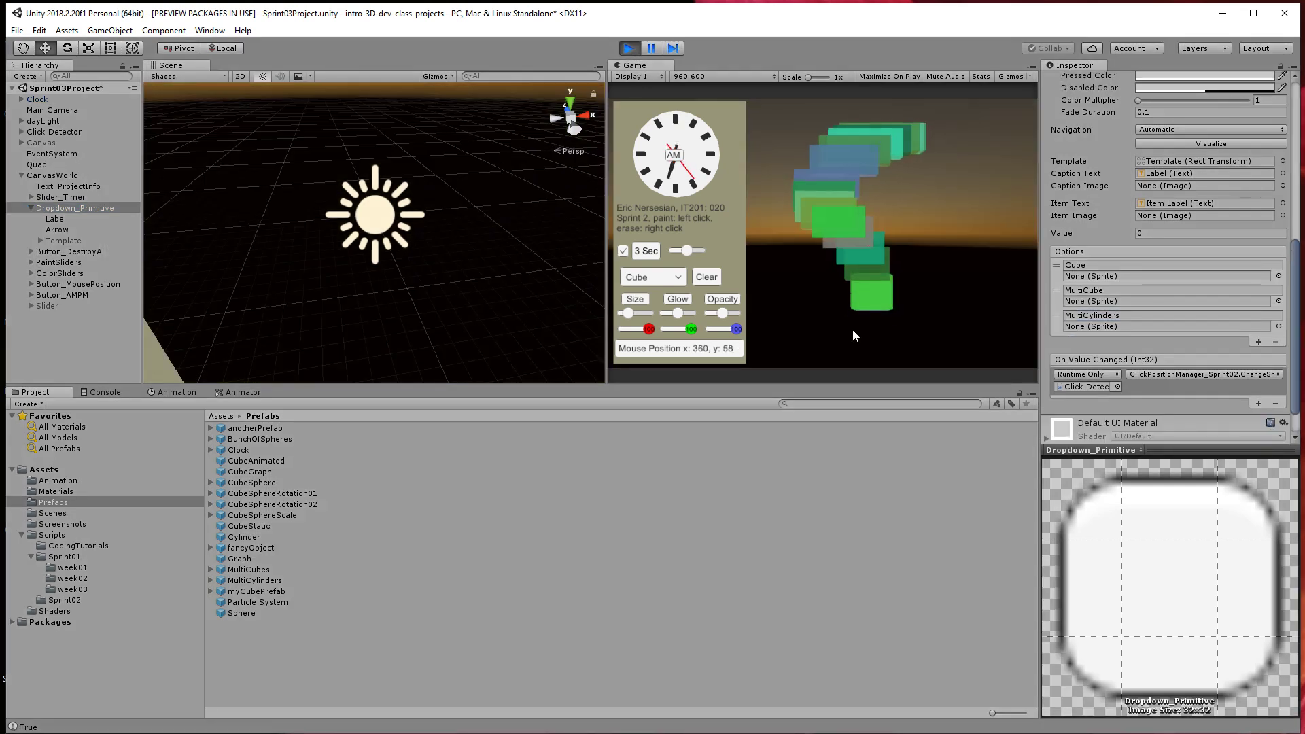
{"action": "left_click", "coordinate": [651, 283]}
{"action": "left_click", "coordinate": [649, 308]}
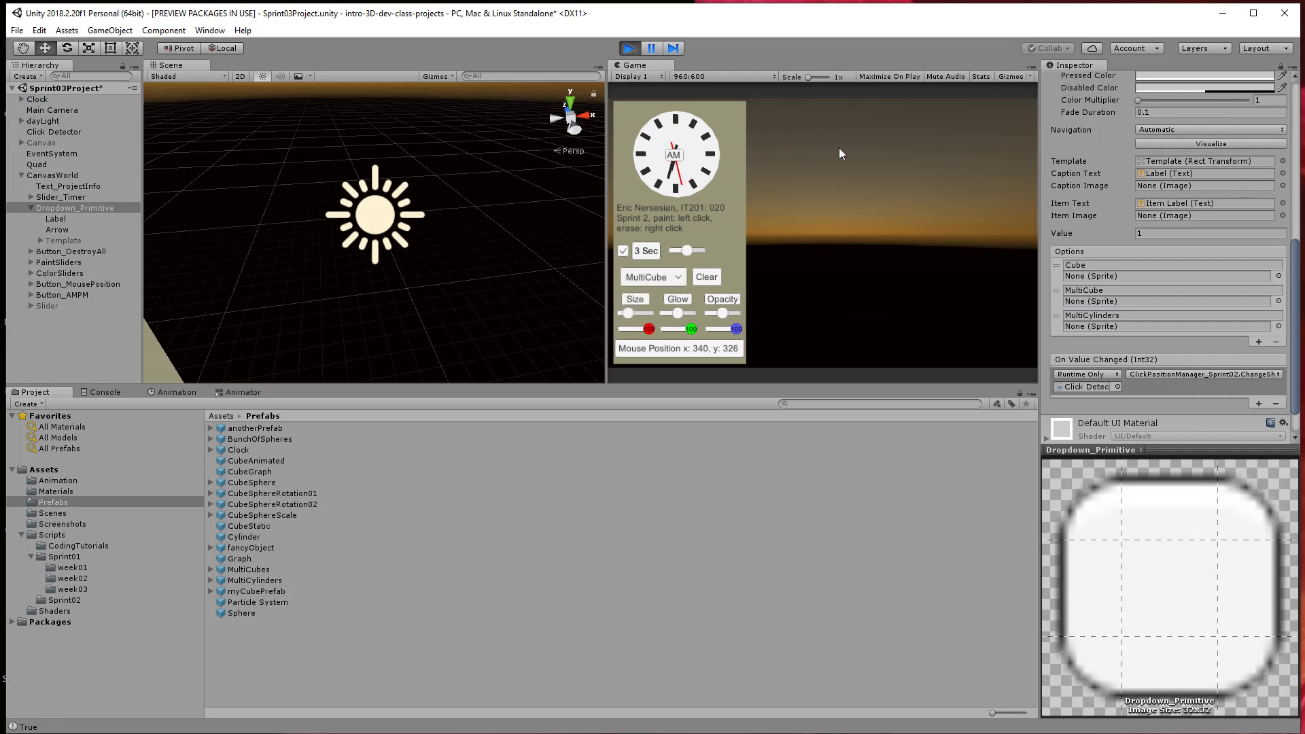
Paint MultiCube trails in the running game, slightly increasing the size between strokes.
{"action": "mouse_move", "coordinate": [838, 148]}
{"action": "left_mouse_down"}
{"action": "mouse_move", "coordinate": [856, 266]}
{"action": "mouse_move", "coordinate": [944, 161]}
{"action": "mouse_move", "coordinate": [911, 251]}
{"action": "mouse_move", "coordinate": [928, 285]}
{"action": "left_mouse_up"}
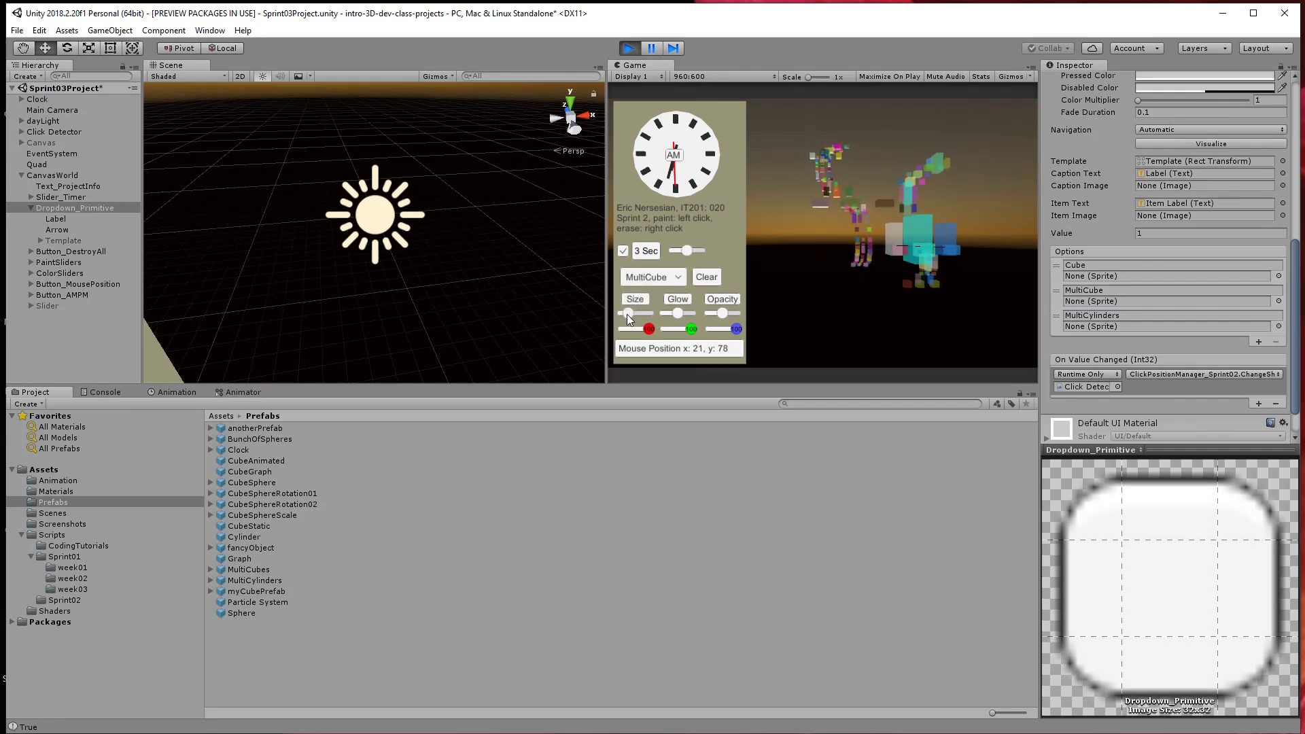
{"action": "left_click_drag", "start_coordinate": [629, 313], "coordinate": [637, 315]}
{"action": "left_click_drag", "start_coordinate": [875, 165], "coordinate": [835, 312]}
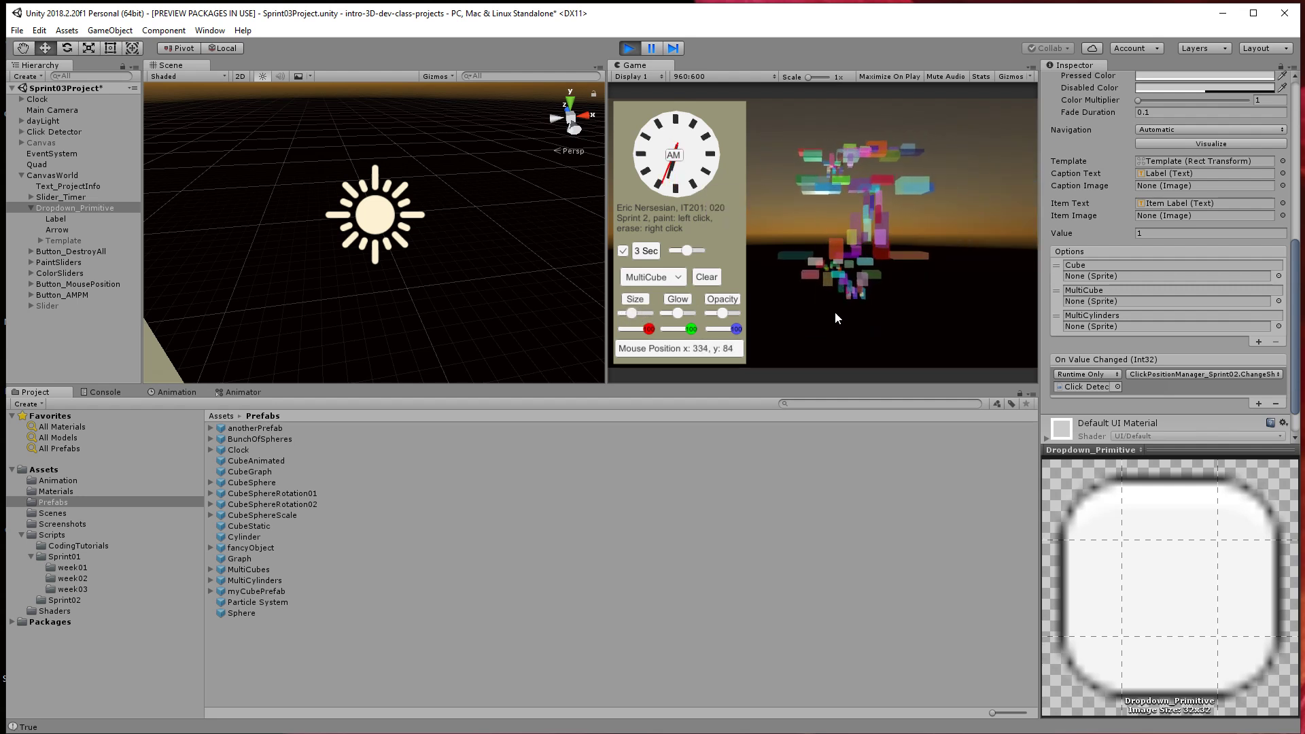
Switch the painted shape to MultiCylinders, turn off the 3 Sec timed destroy, and paint trails at different sizes.
{"action": "left_click", "coordinate": [664, 274]}
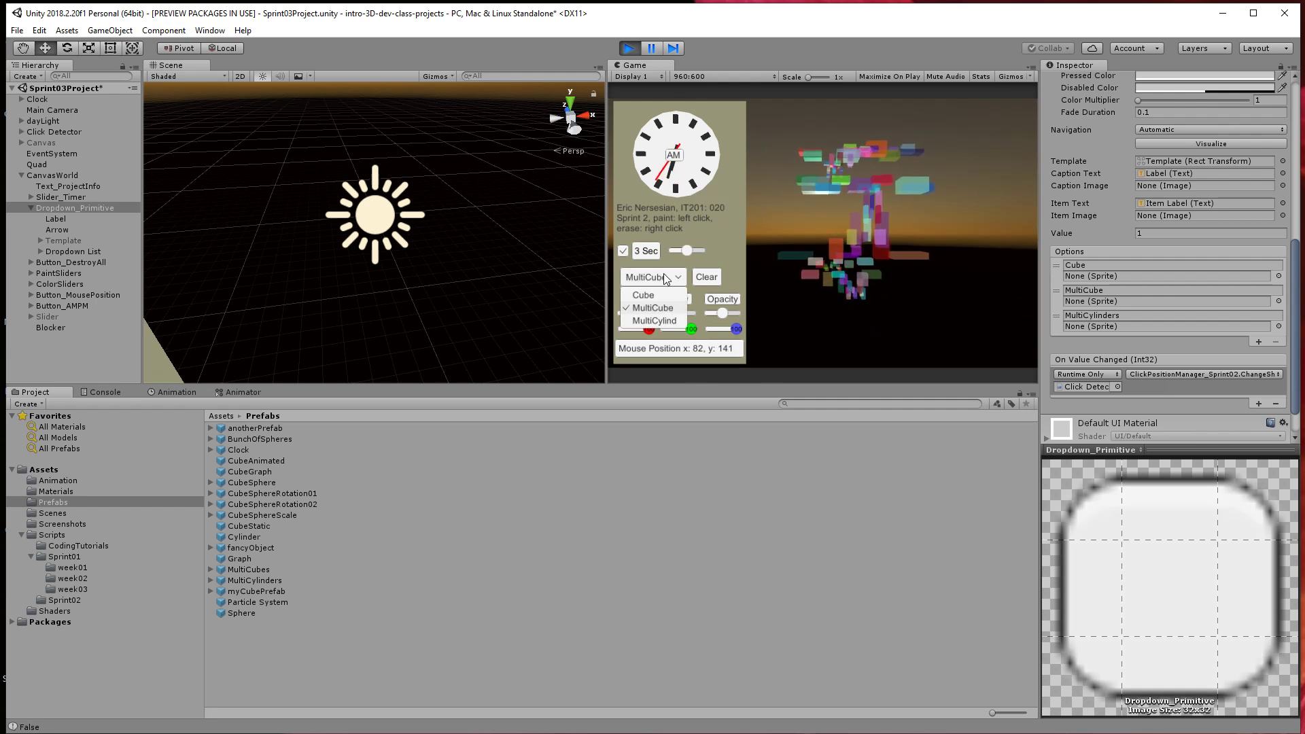
{"action": "left_click", "coordinate": [654, 320]}
{"action": "mouse_move", "coordinate": [888, 133]}
{"action": "left_mouse_down"}
{"action": "mouse_move", "coordinate": [851, 206]}
{"action": "mouse_move", "coordinate": [877, 316]}
{"action": "left_mouse_up"}
{"action": "mouse_move", "coordinate": [641, 314]}
{"action": "left_mouse_down"}
{"action": "mouse_move", "coordinate": [628, 314]}
{"action": "mouse_move", "coordinate": [658, 314]}
{"action": "mouse_move", "coordinate": [627, 316]}
{"action": "mouse_move", "coordinate": [653, 314]}
{"action": "left_mouse_up"}
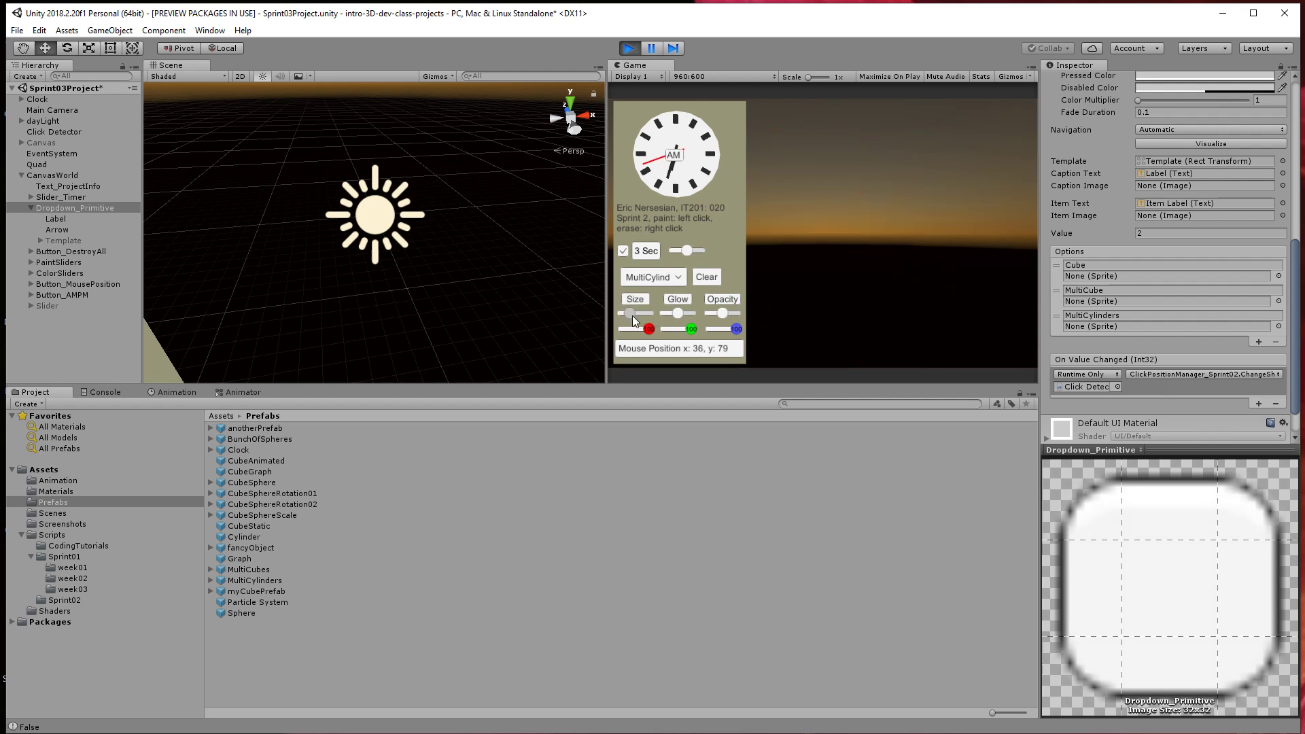
{"action": "mouse_move", "coordinate": [794, 170]}
{"action": "left_mouse_down"}
{"action": "mouse_move", "coordinate": [858, 306]}
{"action": "mouse_move", "coordinate": [834, 325]}
{"action": "left_mouse_up"}
{"action": "mouse_move", "coordinate": [637, 312]}
{"action": "left_mouse_down"}
{"action": "mouse_move", "coordinate": [661, 312]}
{"action": "mouse_move", "coordinate": [622, 315]}
{"action": "mouse_move", "coordinate": [647, 315]}
{"action": "left_mouse_up"}
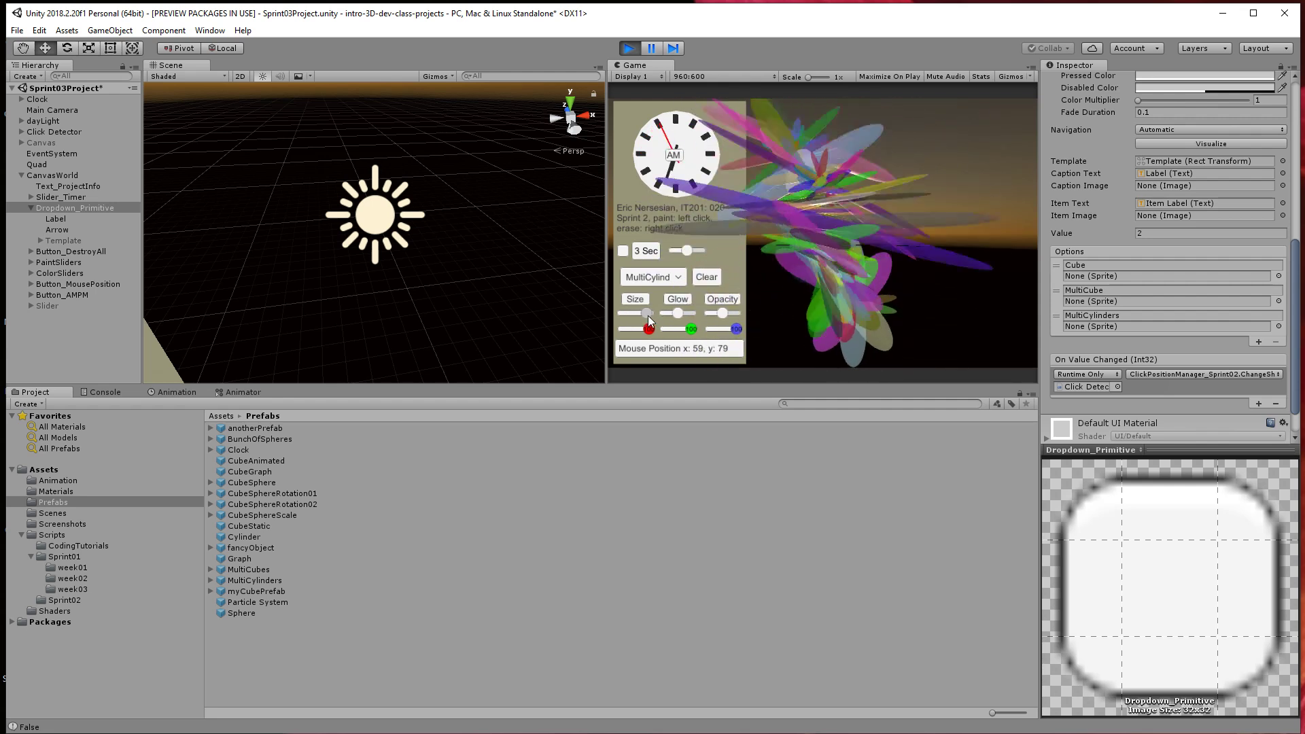
Test the color sliders at maximum opacity by painting MultiCylinders in red only, with green raised to maximum, and with blue raised to maximum.
{"action": "mouse_move", "coordinate": [645, 314]}
{"action": "left_mouse_down"}
{"action": "mouse_move", "coordinate": [745, 320]}
{"action": "mouse_move", "coordinate": [671, 328]}
{"action": "mouse_move", "coordinate": [711, 329]}
{"action": "left_mouse_up"}
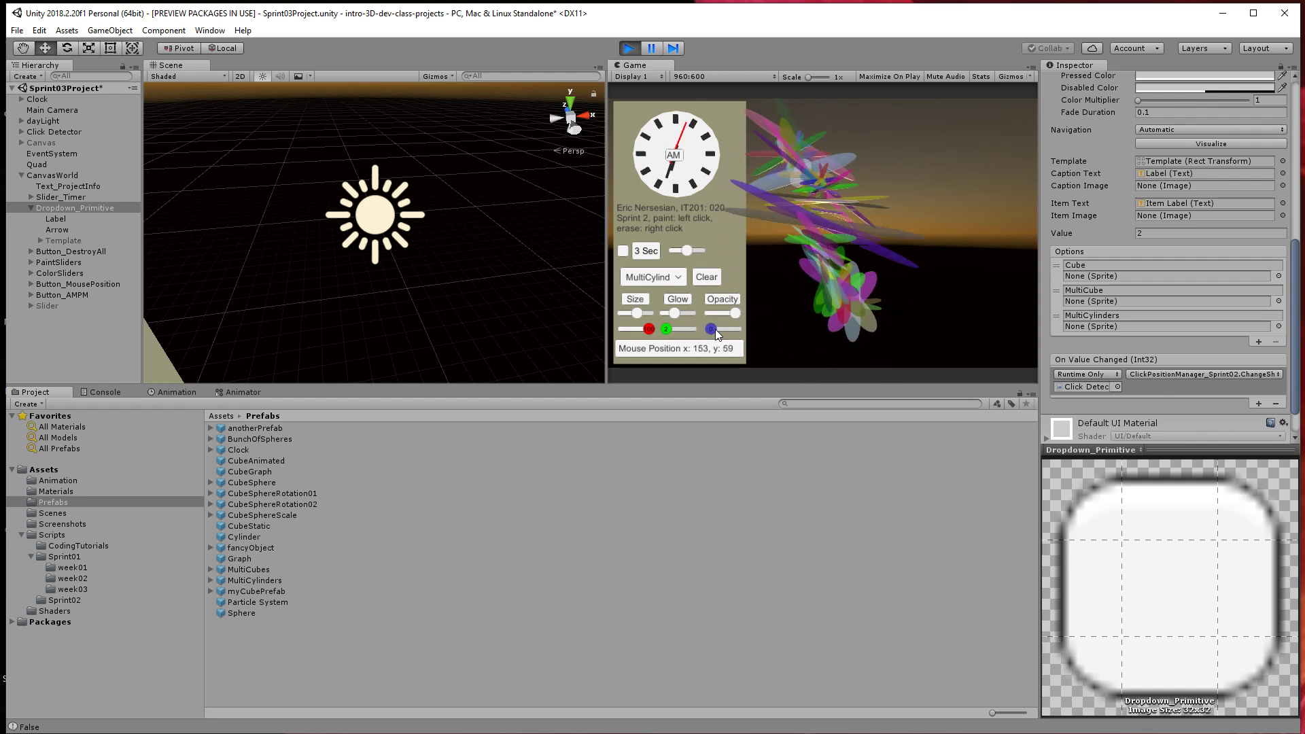
{"action": "mouse_move", "coordinate": [846, 254]}
{"action": "left_mouse_down"}
{"action": "mouse_move", "coordinate": [916, 246]}
{"action": "mouse_move", "coordinate": [930, 268]}
{"action": "left_mouse_up"}
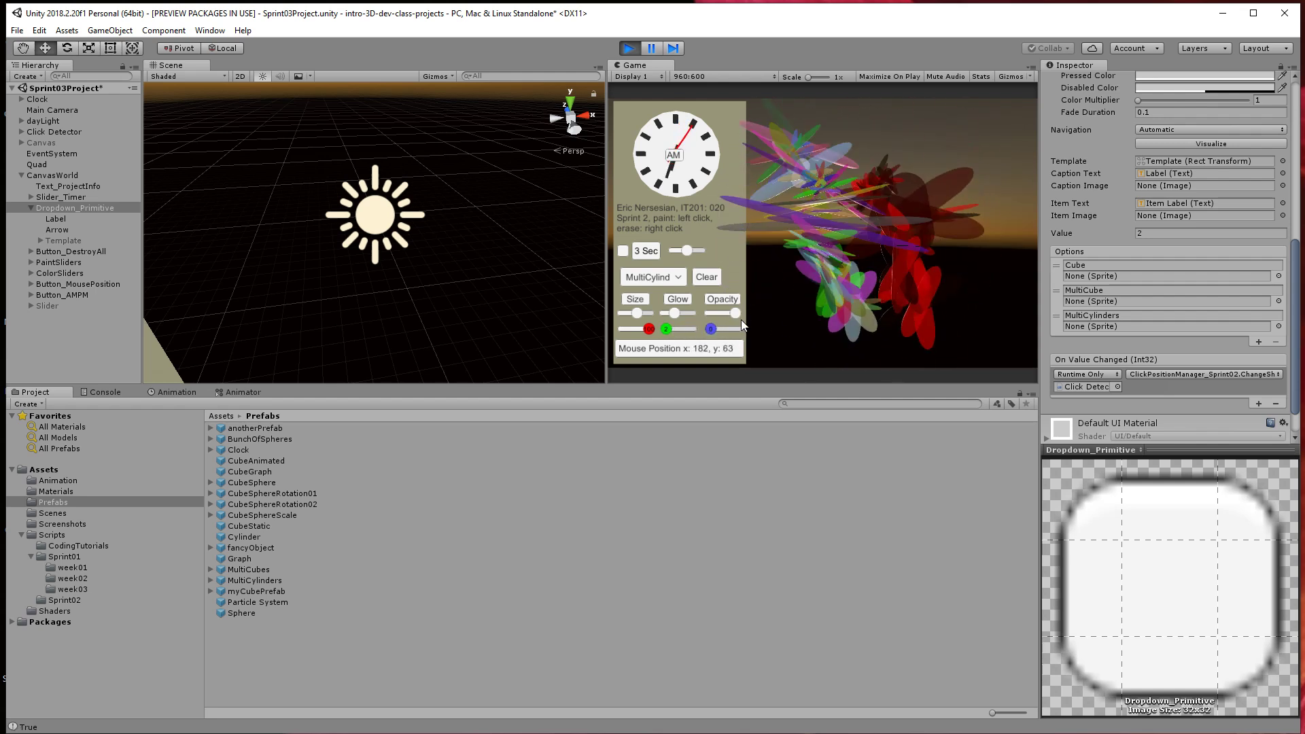
{"action": "left_click_drag", "start_coordinate": [665, 330], "coordinate": [694, 329]}
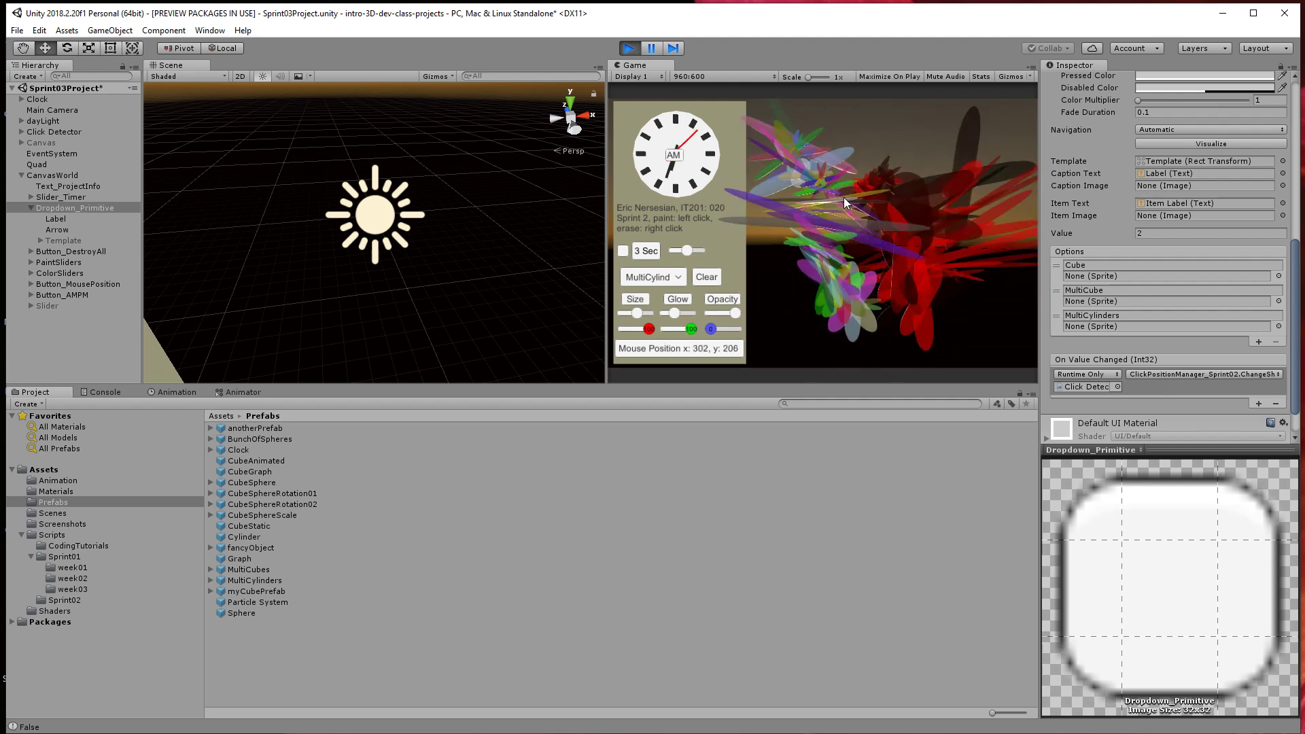
{"action": "left_click_drag", "start_coordinate": [842, 197], "coordinate": [847, 234]}
{"action": "left_click_drag", "start_coordinate": [712, 329], "coordinate": [780, 329]}
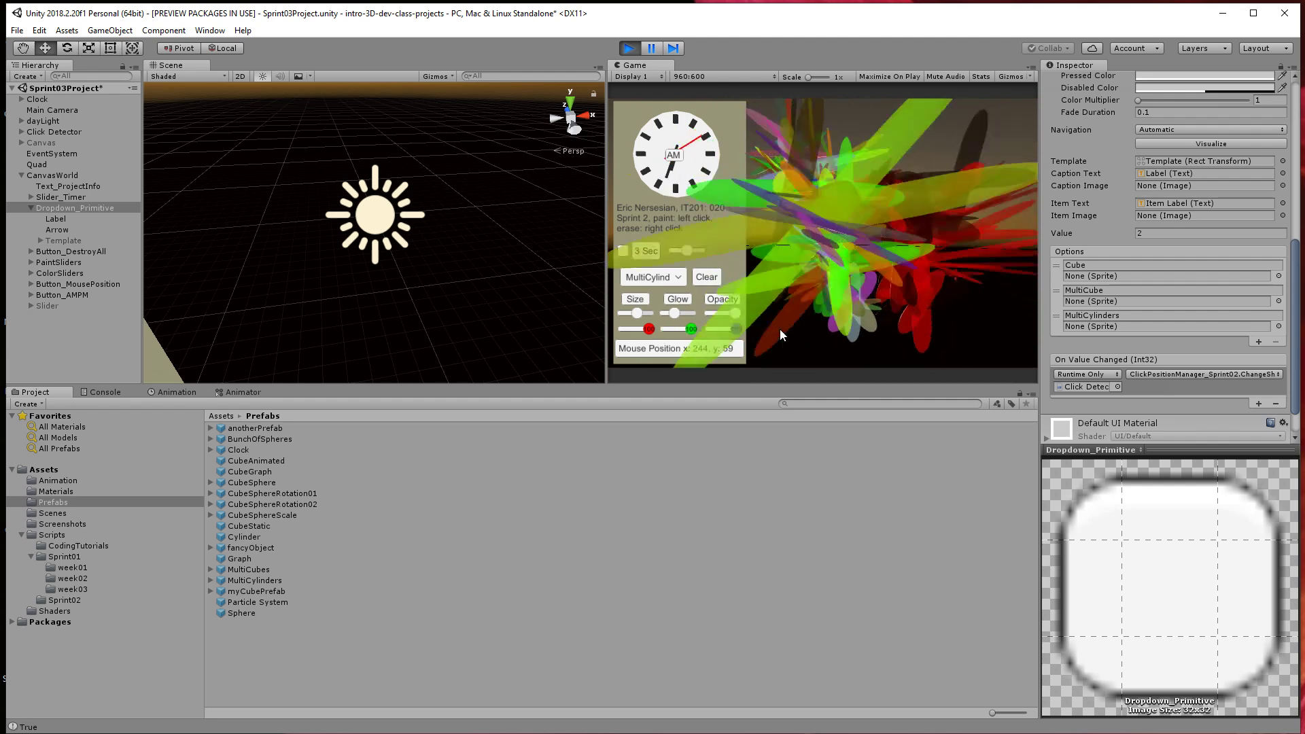
{"action": "left_click_drag", "start_coordinate": [956, 300], "coordinate": [934, 264]}
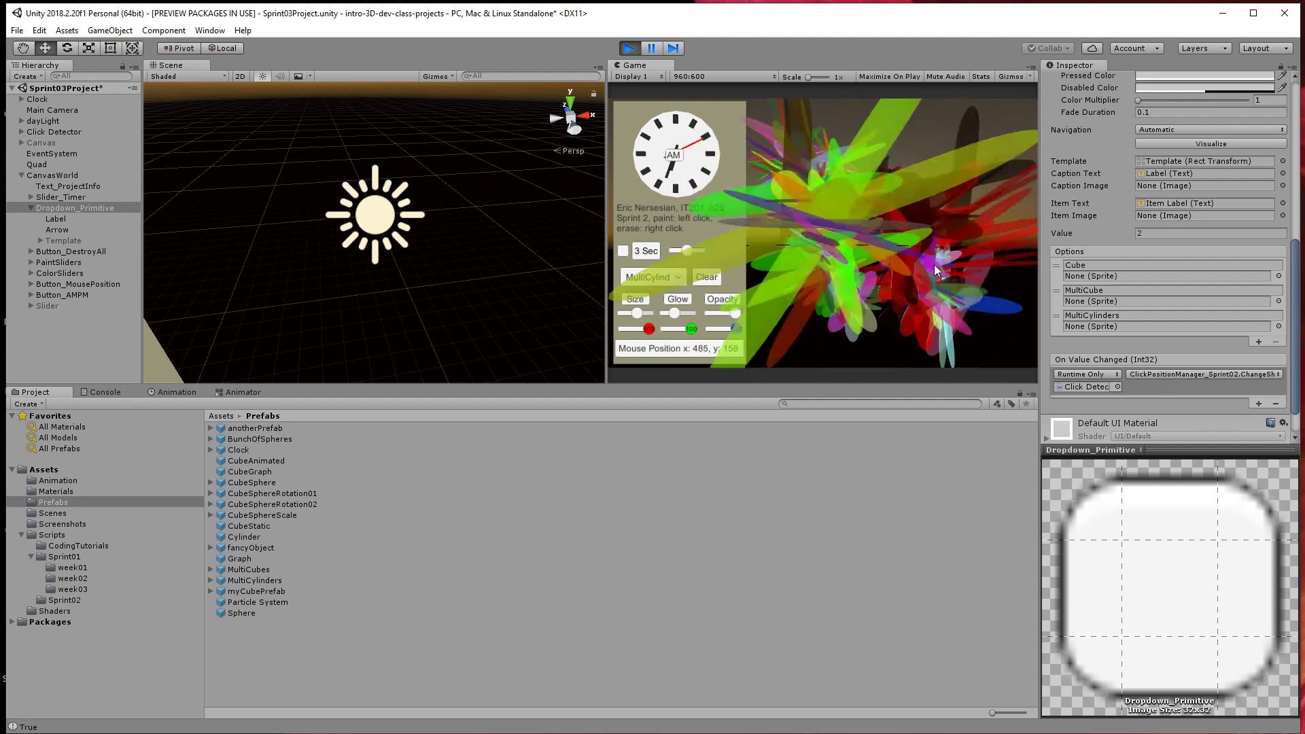
Clear the painting and paint new MultiCylinders trails, reducing the brush size between strokes, and clear them and stop the game.
{"action": "left_click", "coordinate": [712, 280]}
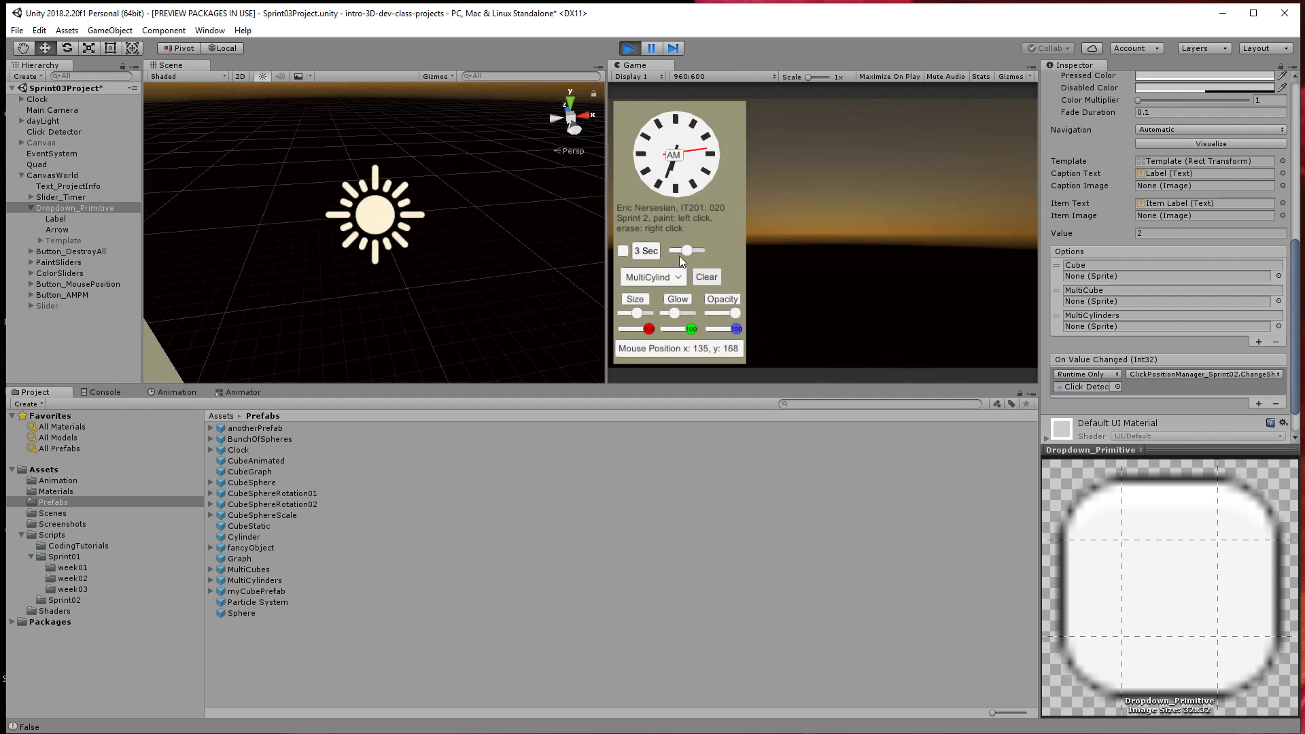
{"action": "left_click_drag", "start_coordinate": [840, 156], "coordinate": [877, 222]}
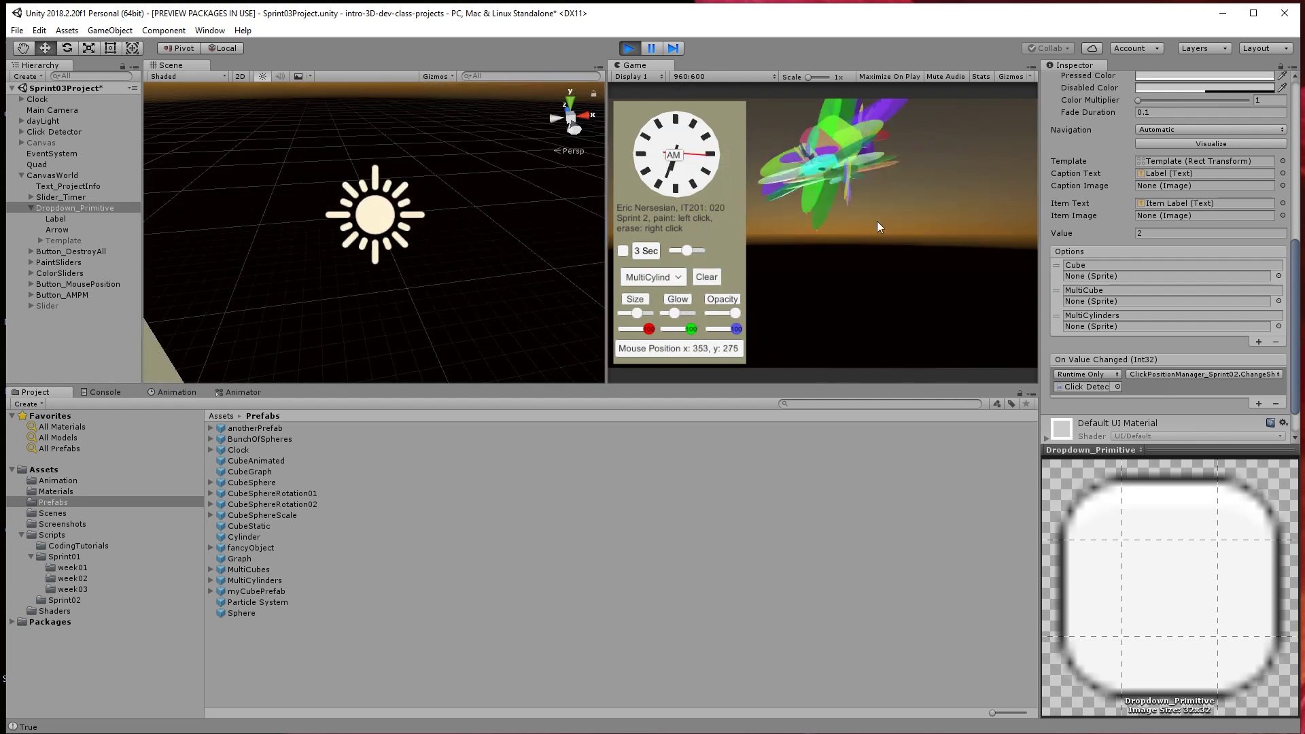
{"action": "mouse_move", "coordinate": [643, 312]}
{"action": "left_mouse_down"}
{"action": "mouse_move", "coordinate": [655, 312]}
{"action": "mouse_move", "coordinate": [629, 313]}
{"action": "left_mouse_up"}
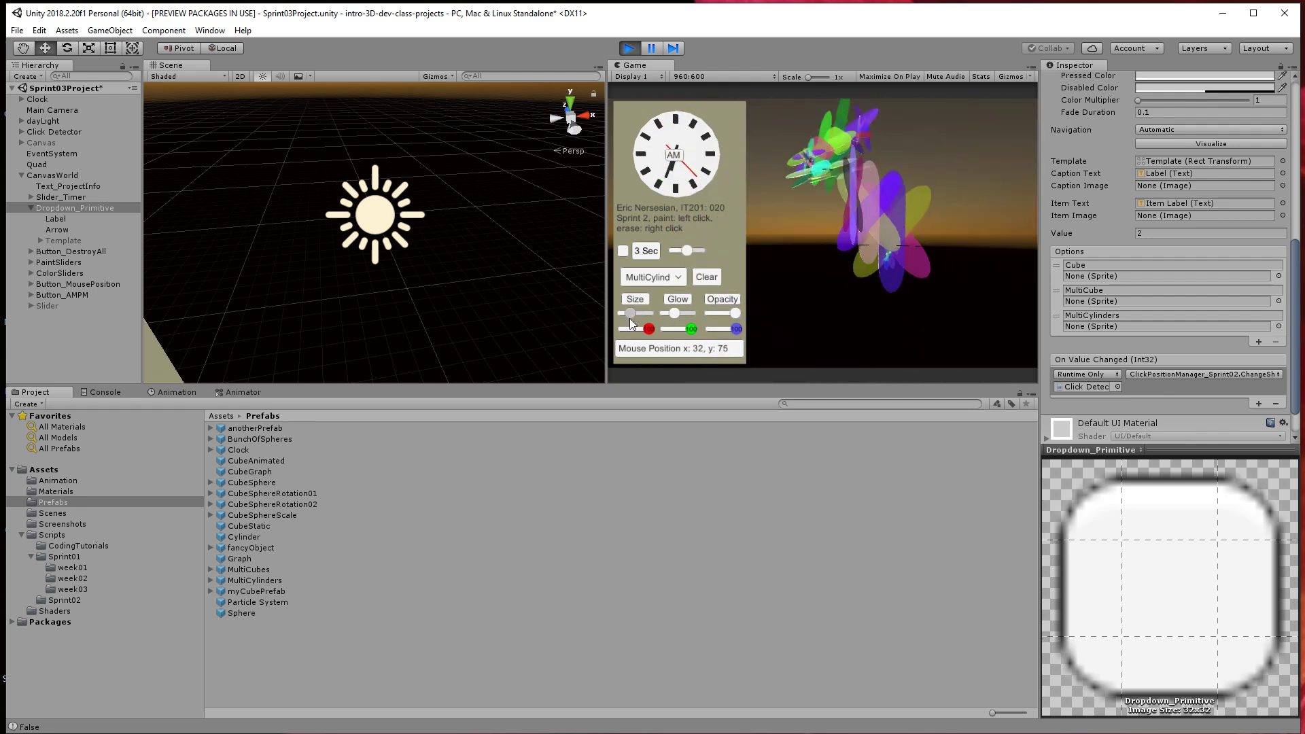
{"action": "left_click", "coordinate": [702, 277]}
{"action": "mouse_move", "coordinate": [860, 165]}
{"action": "left_mouse_down"}
{"action": "mouse_move", "coordinate": [889, 152]}
{"action": "mouse_move", "coordinate": [920, 237]}
{"action": "mouse_move", "coordinate": [942, 213]}
{"action": "mouse_move", "coordinate": [947, 275]}
{"action": "mouse_move", "coordinate": [835, 311]}
{"action": "mouse_move", "coordinate": [981, 280]}
{"action": "left_mouse_up"}
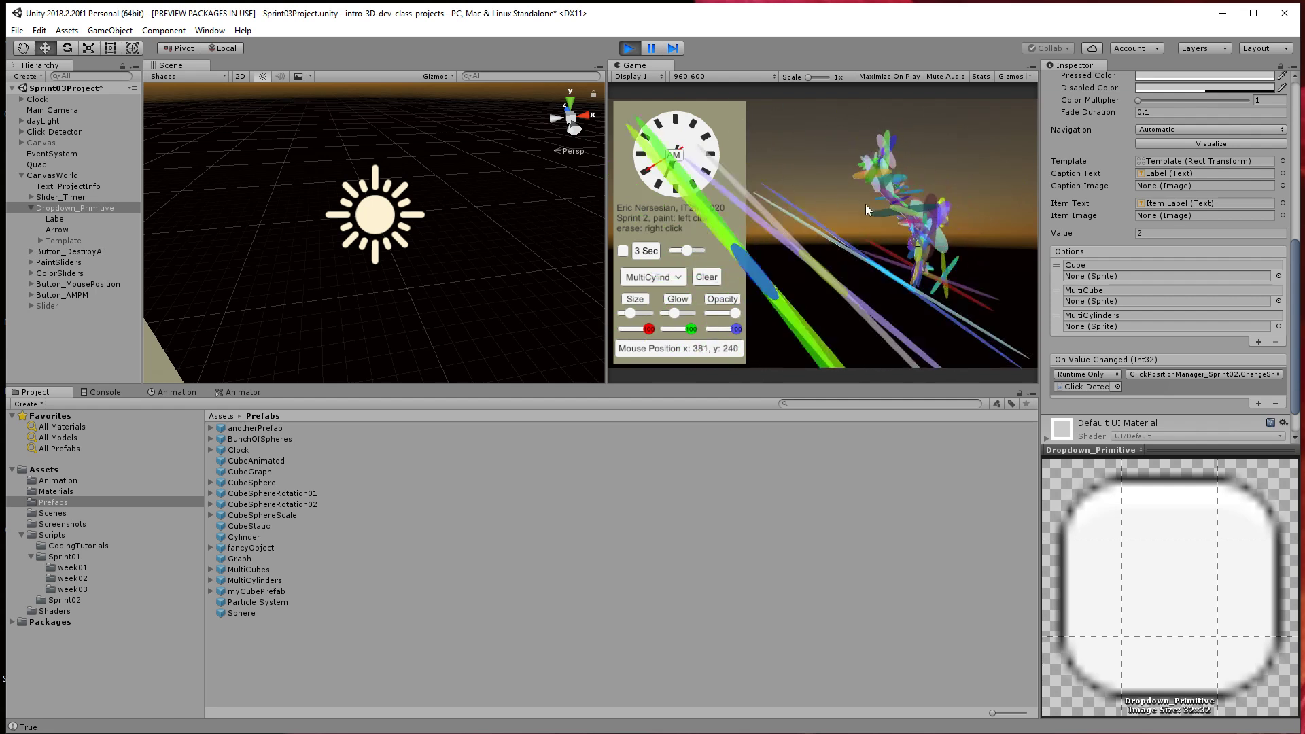
{"action": "left_click", "coordinate": [704, 278]}
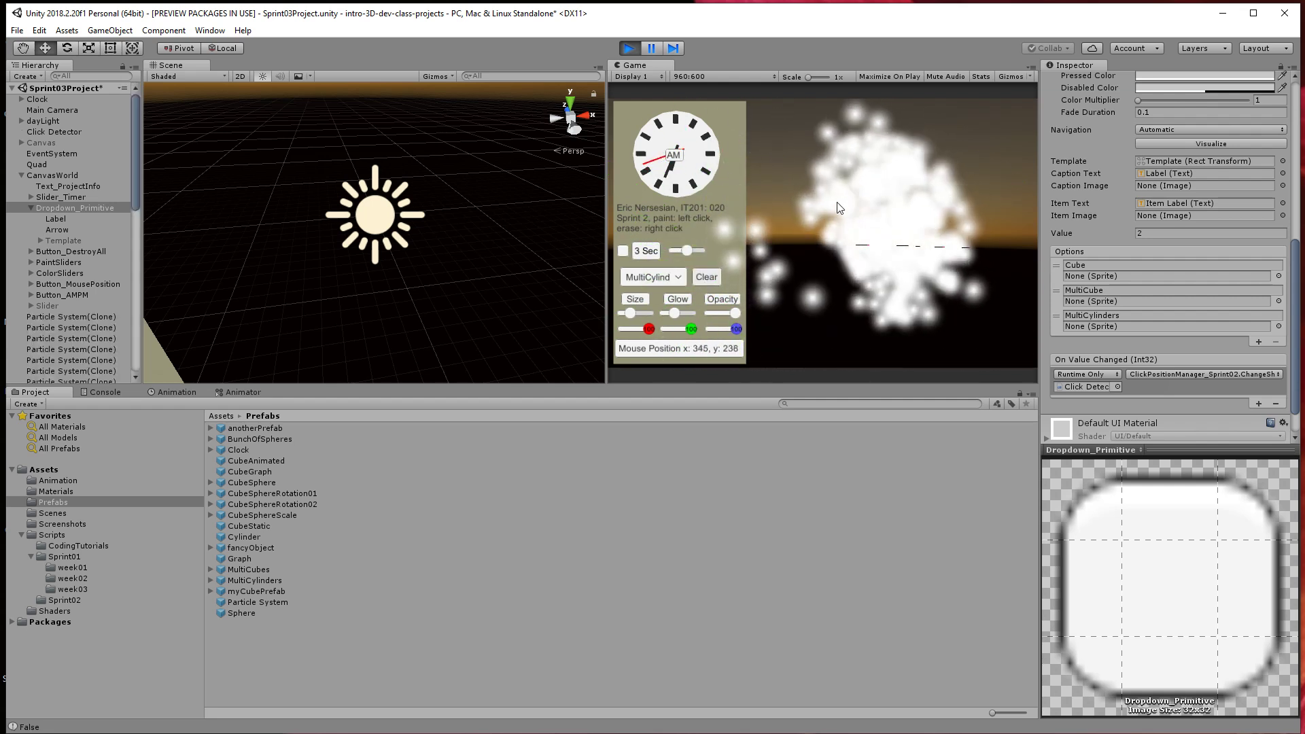
{"action": "left_click", "coordinate": [628, 48]}
Switch to Visual Studio and examine the ClickPositionManager_Sprint02.cs code that sets the color and emission of the primitive and its children.
{"action": "key", "text": "alt+Tab"}
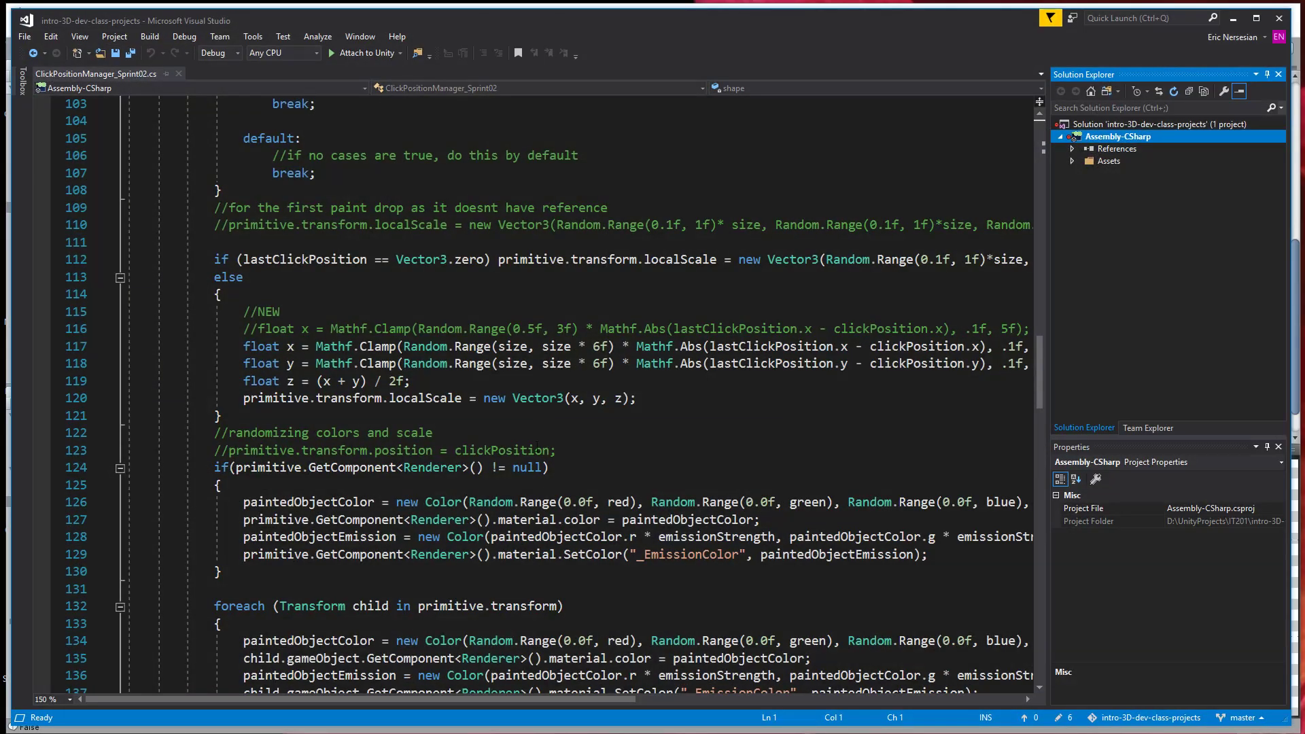
{"action": "scroll", "coordinate": [537, 446], "scroll_direction": "up", "scroll_amount": 20}
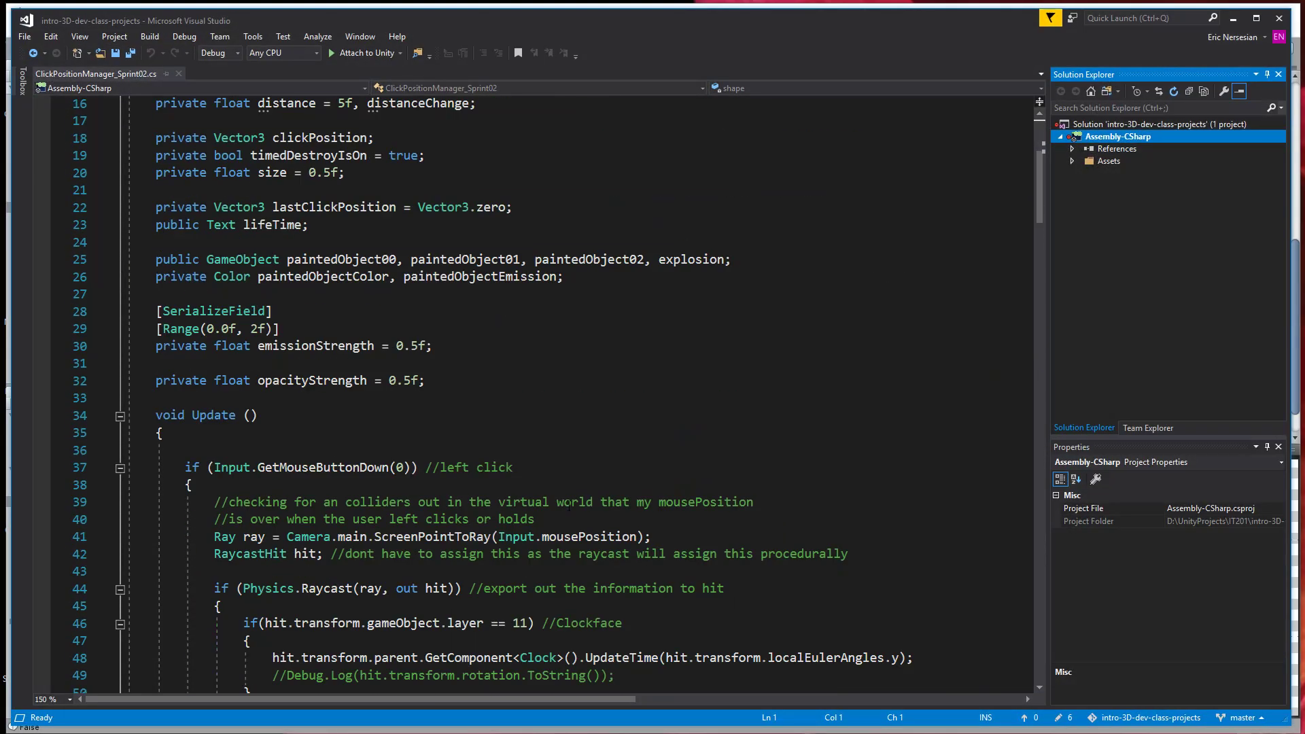
{"action": "scroll", "coordinate": [586, 474], "scroll_direction": "down", "scroll_amount": 10}
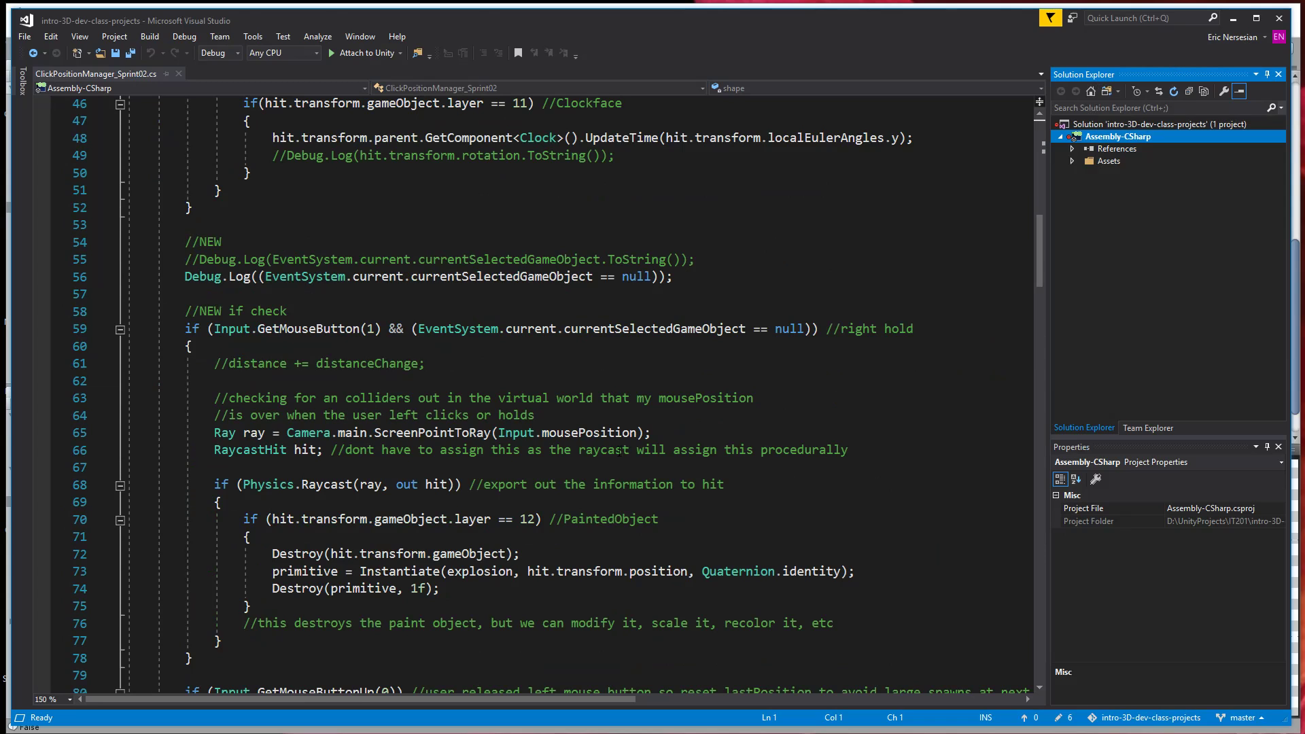
{"action": "scroll", "coordinate": [619, 449], "scroll_direction": "down", "scroll_amount": 20}
{"action": "scroll", "coordinate": [619, 448], "scroll_direction": "up", "scroll_amount": 3}
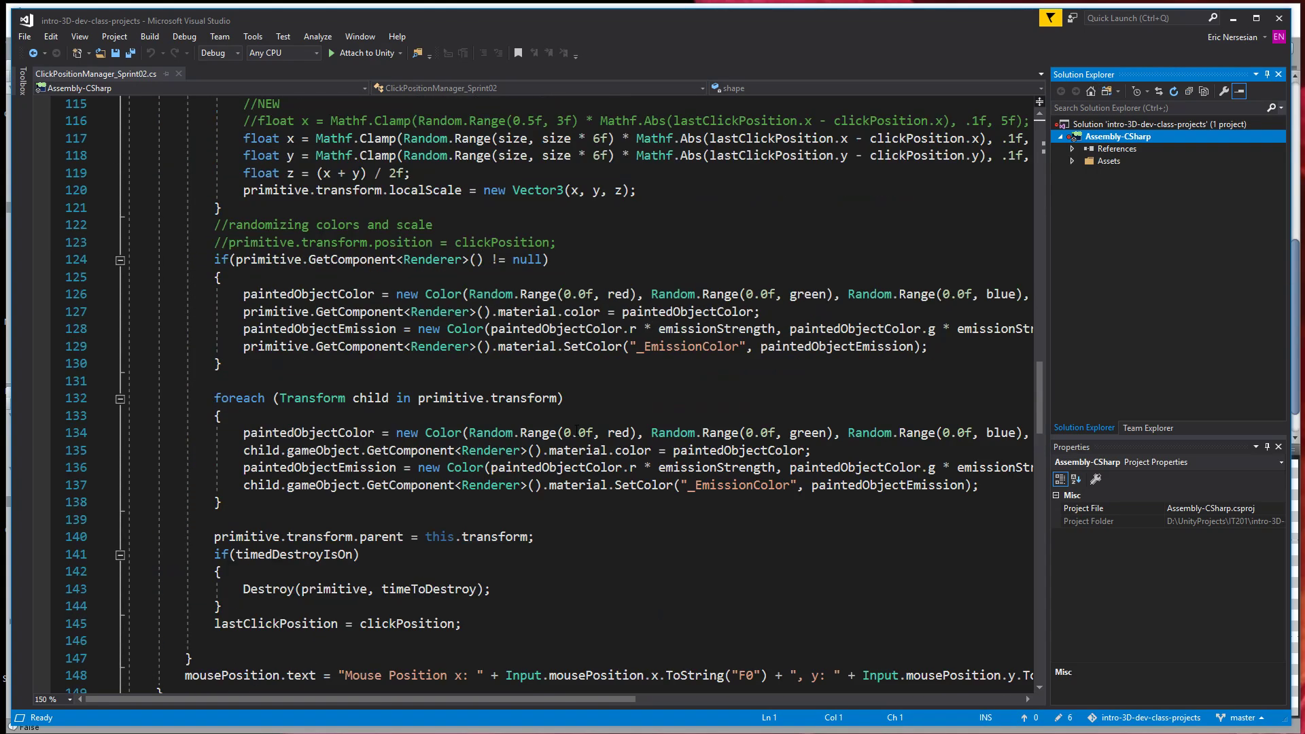
{"action": "left_click_drag", "start_coordinate": [288, 509], "coordinate": [210, 258]}
{"action": "left_click", "coordinate": [210, 258]}
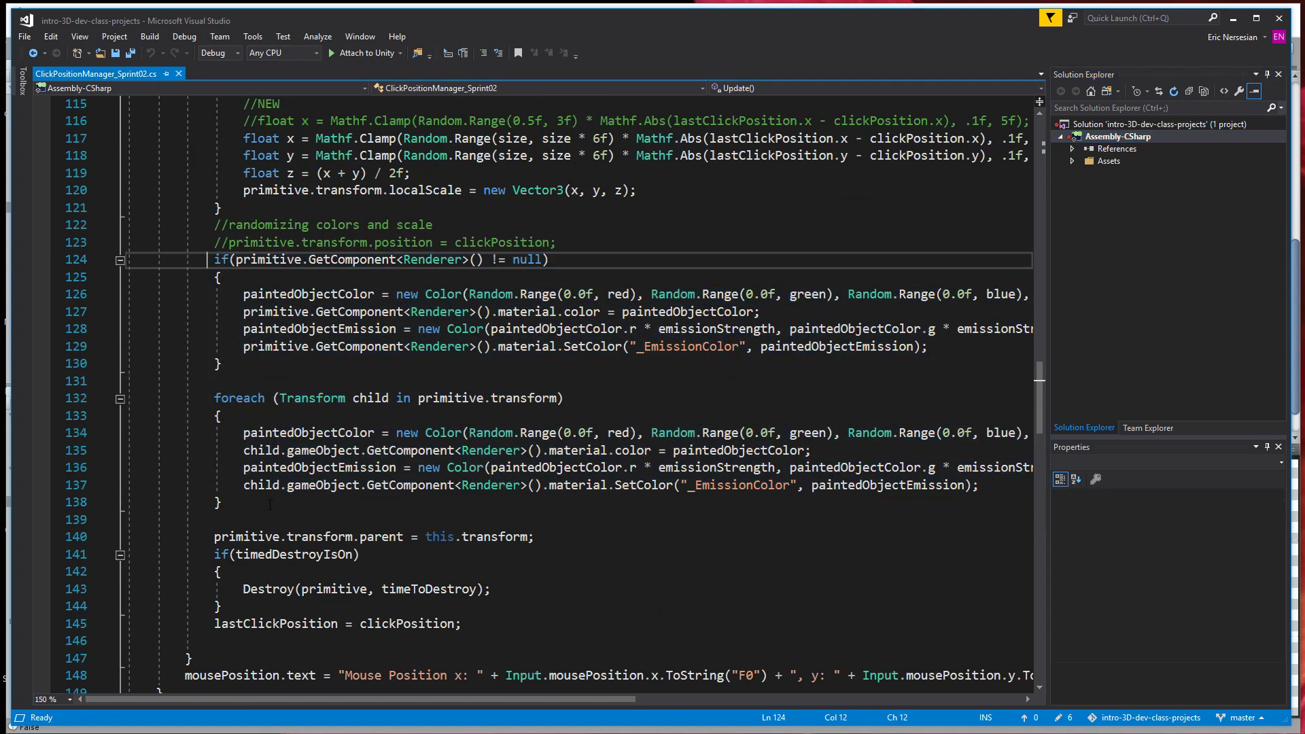
{"action": "left_click_drag", "start_coordinate": [270, 504], "coordinate": [215, 263]}
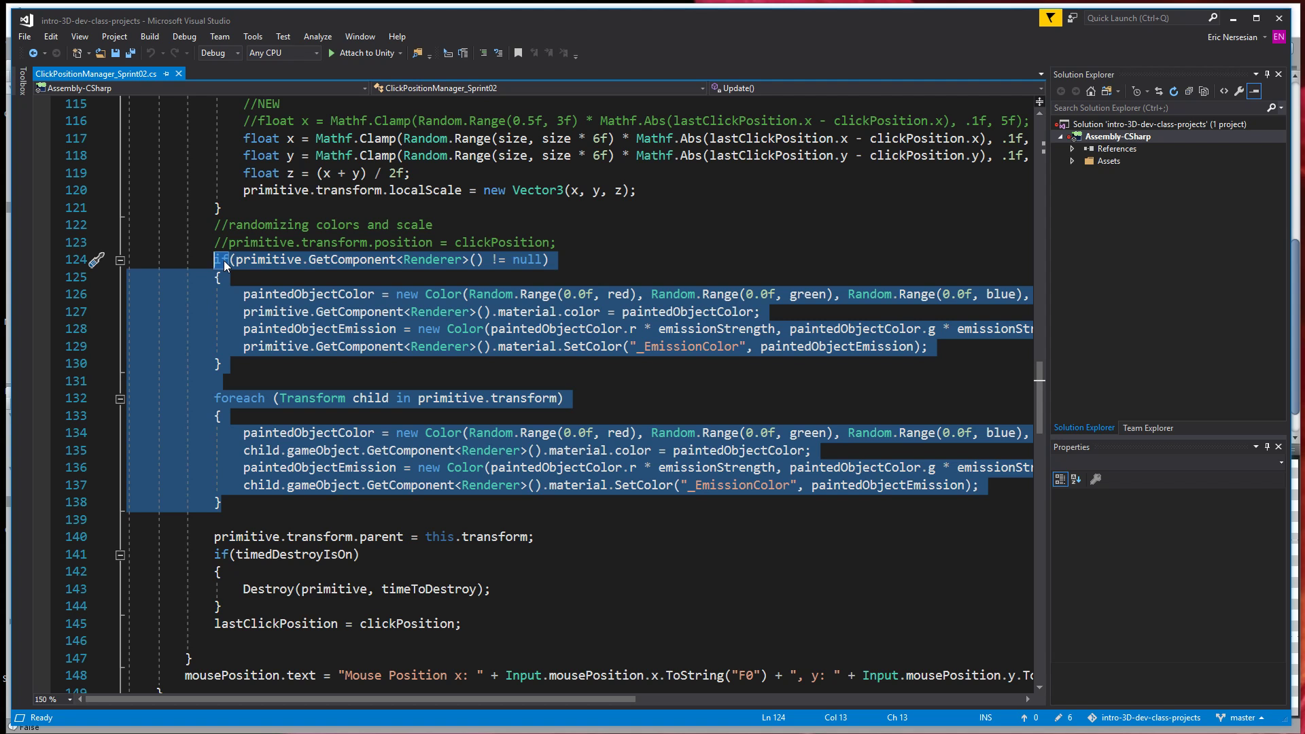
{"action": "left_click_drag", "start_coordinate": [928, 347], "coordinate": [244, 295]}
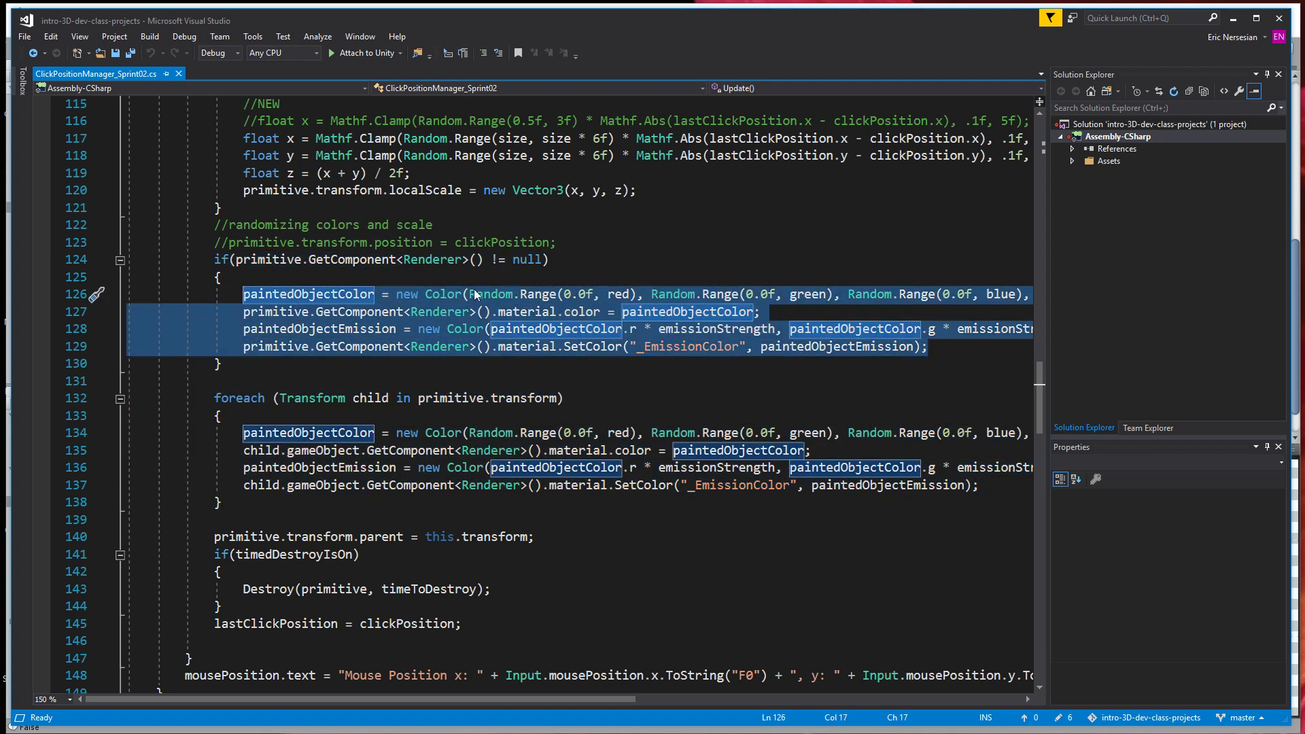
{"action": "left_click", "coordinate": [353, 294]}
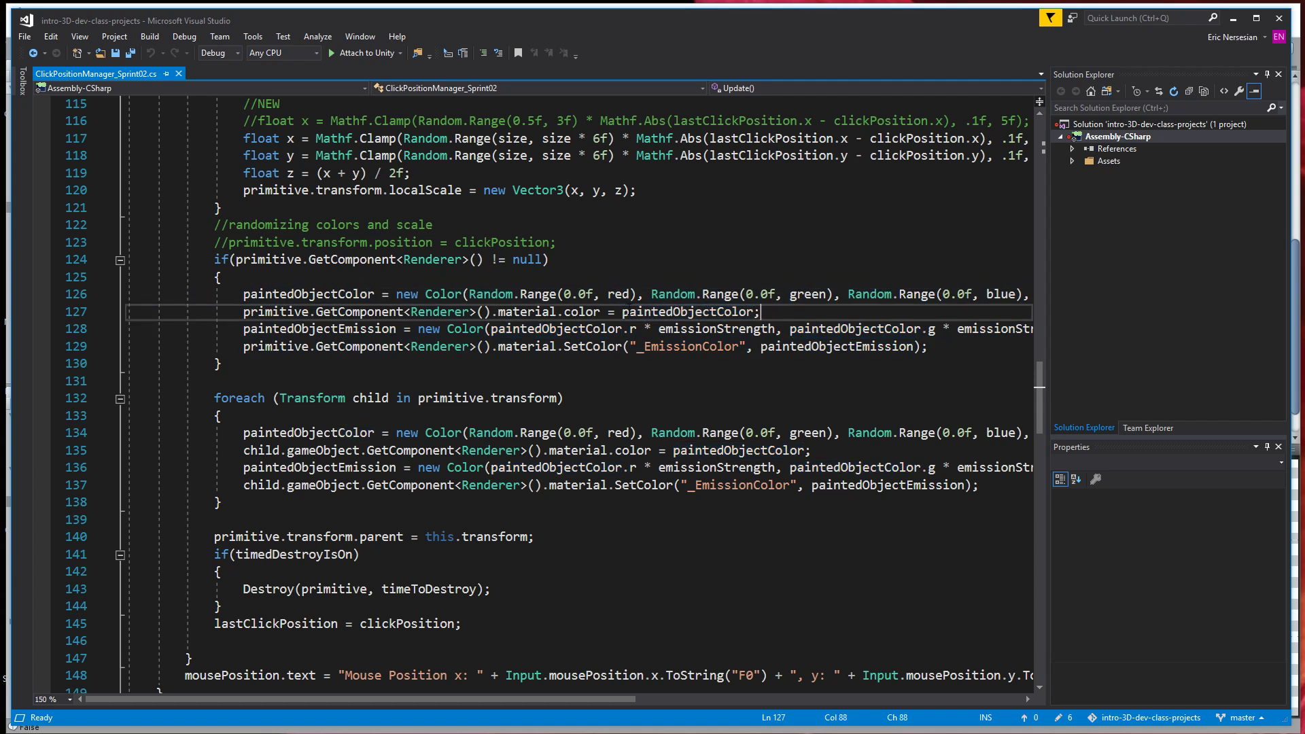
{"action": "left_click_drag", "start_coordinate": [600, 311], "coordinate": [245, 312]}
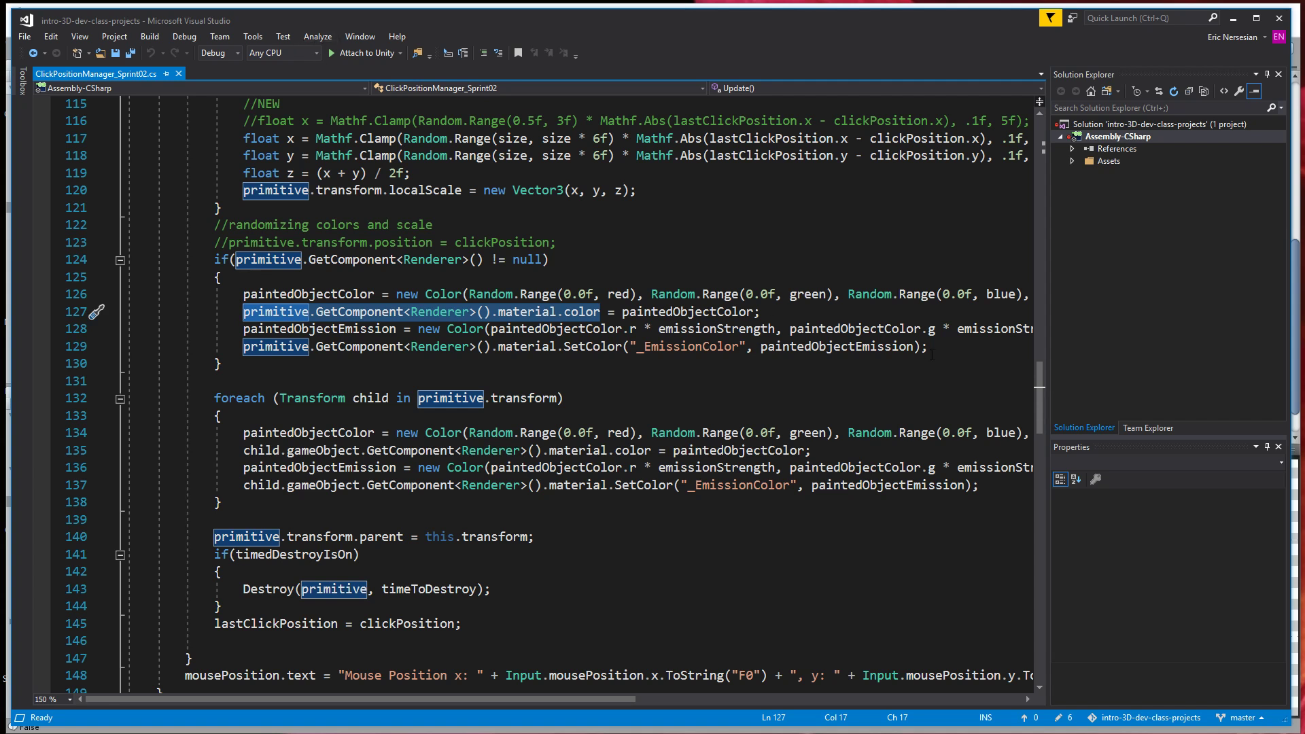
{"action": "mouse_move", "coordinate": [928, 346]}
{"action": "left_mouse_down"}
{"action": "mouse_move", "coordinate": [272, 329]}
{"action": "mouse_move", "coordinate": [280, 294]}
{"action": "mouse_move", "coordinate": [243, 294]}
{"action": "left_mouse_up"}
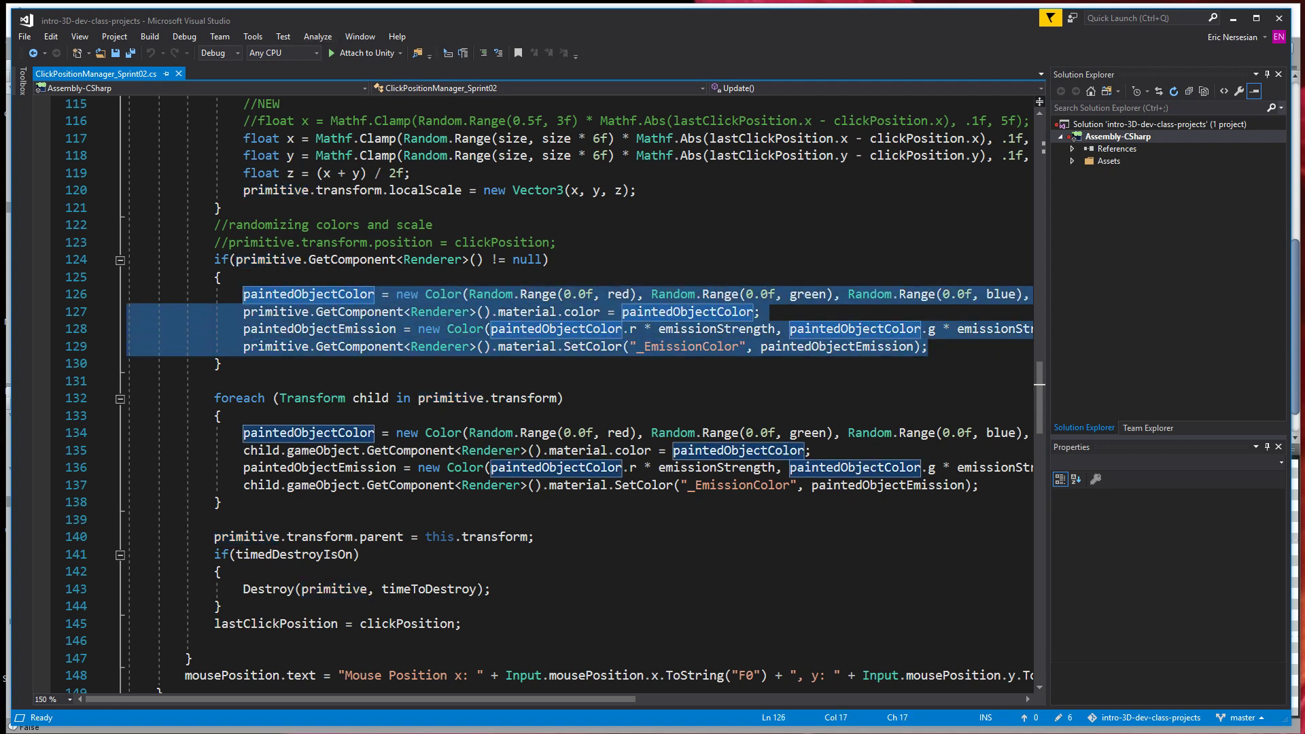
Switch to Unity and inspect the components of the MultiCylinders prefab and its CapsuleCenter, CapsuleRight and CapsuleLeft children.
{"action": "key", "text": "alt+Tab"}
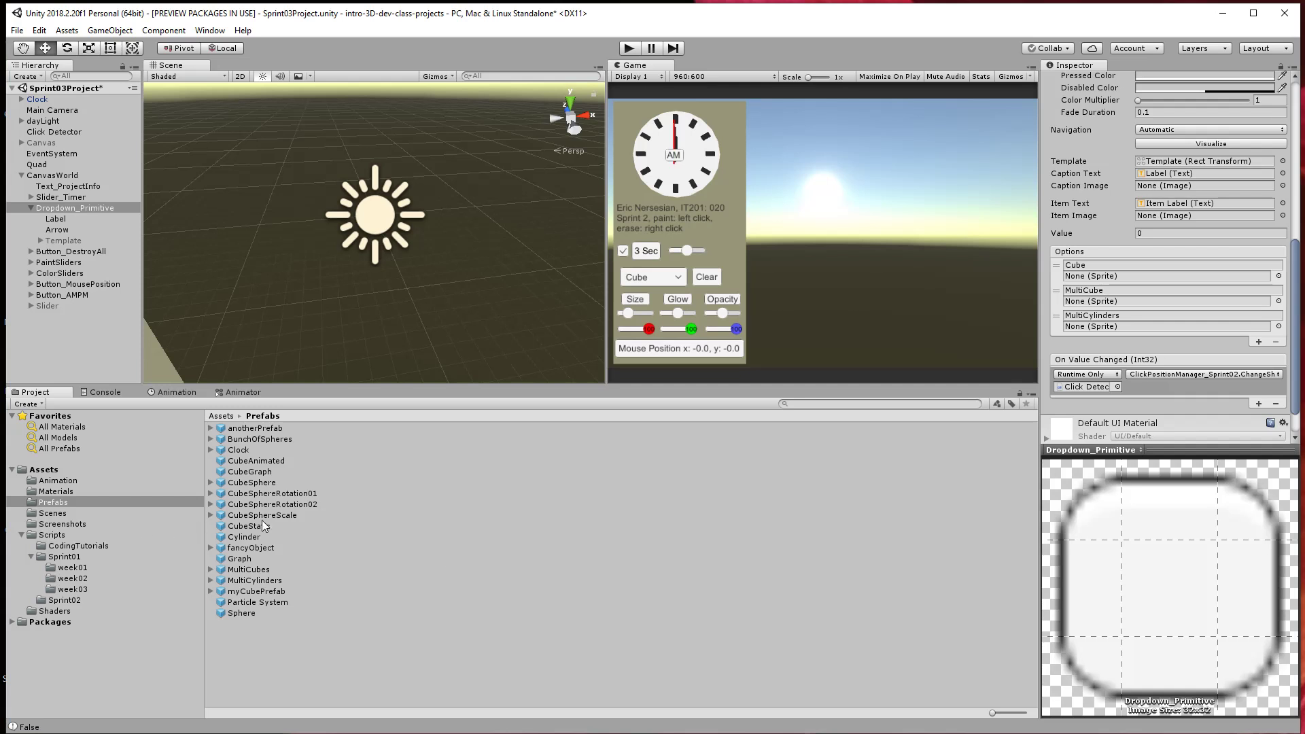
{"action": "left_click", "coordinate": [271, 581]}
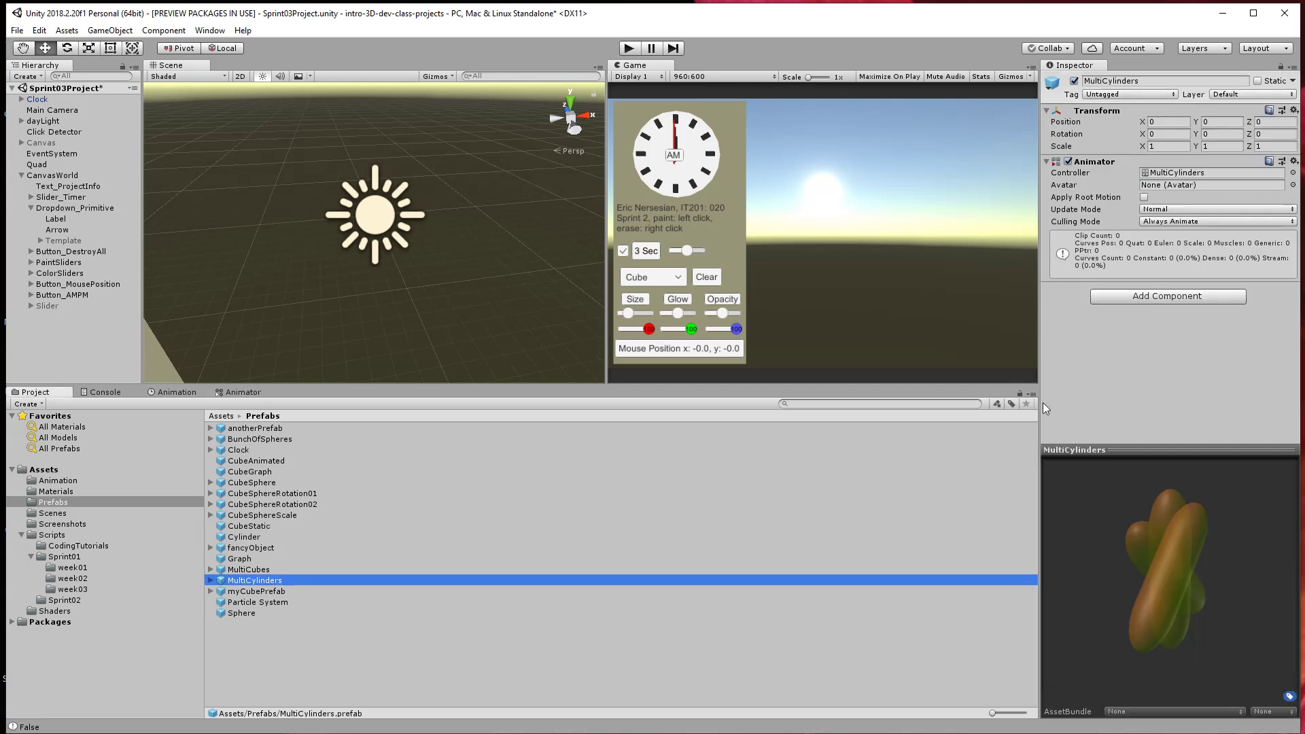
{"action": "left_click", "coordinate": [211, 580]}
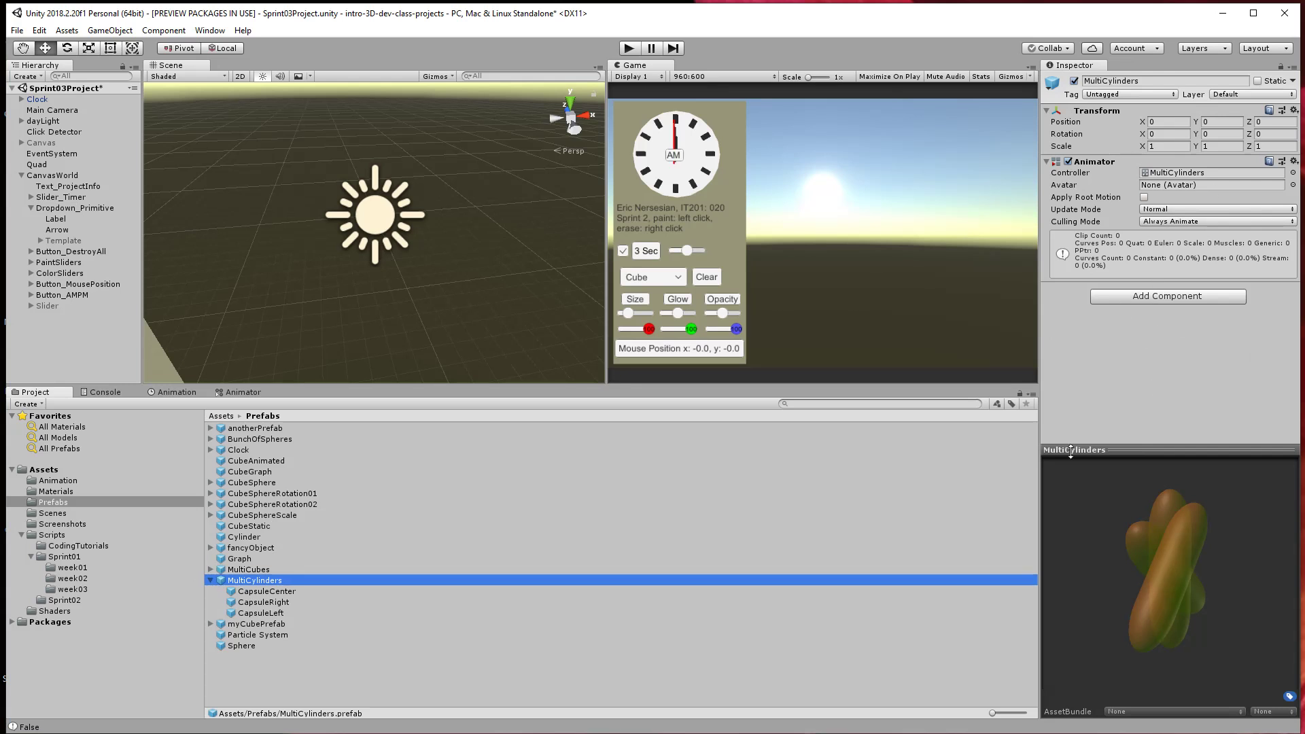
{"action": "left_click", "coordinate": [275, 591]}
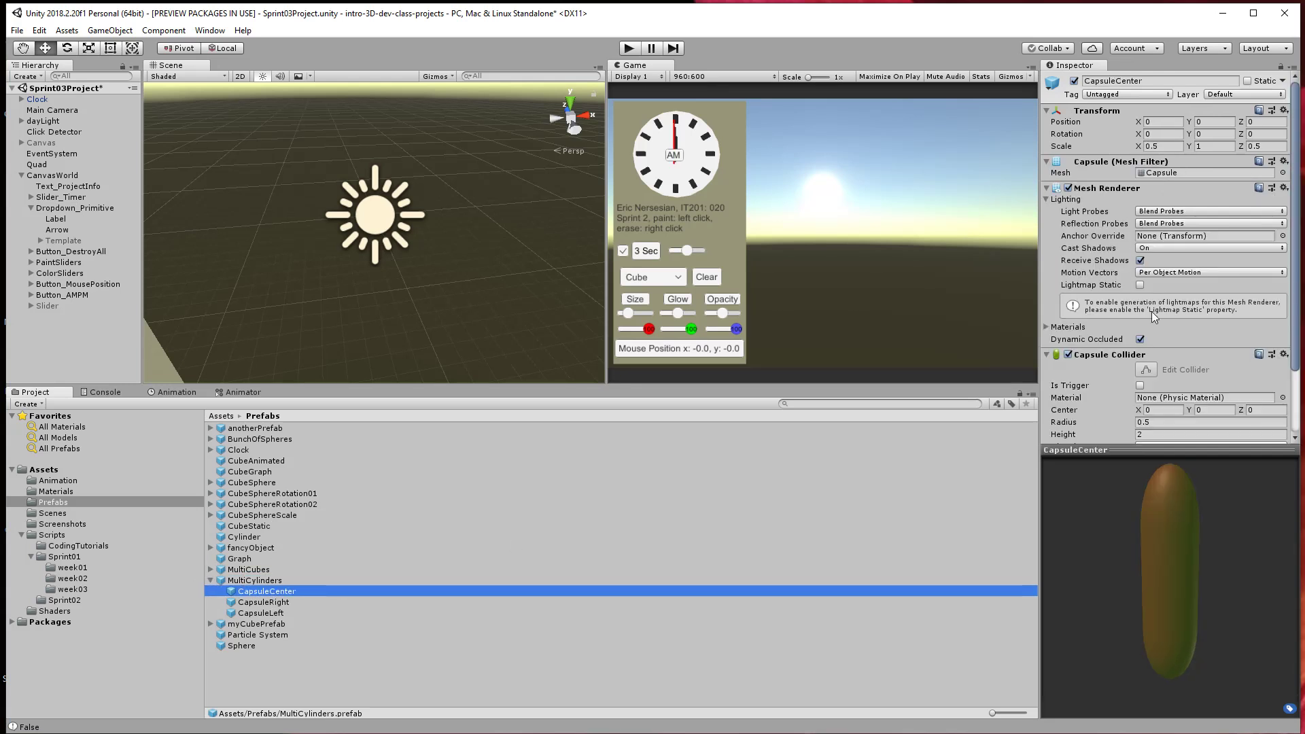
{"action": "scroll", "coordinate": [1134, 381], "scroll_direction": "down", "scroll_amount": 3}
{"action": "scroll", "coordinate": [1132, 378], "scroll_direction": "up", "scroll_amount": 3}
{"action": "scroll", "coordinate": [1142, 378], "scroll_direction": "down", "scroll_amount": 3}
{"action": "left_click", "coordinate": [277, 603]}
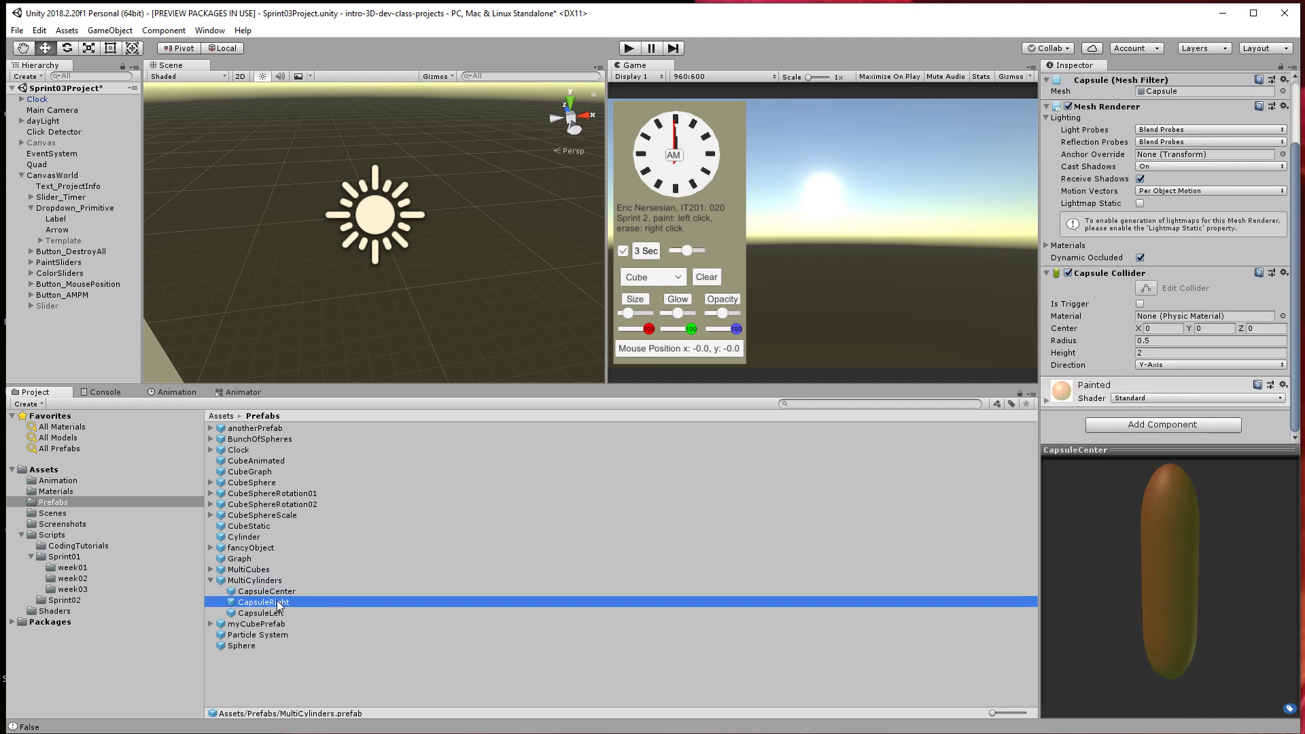
{"action": "left_click", "coordinate": [273, 613]}
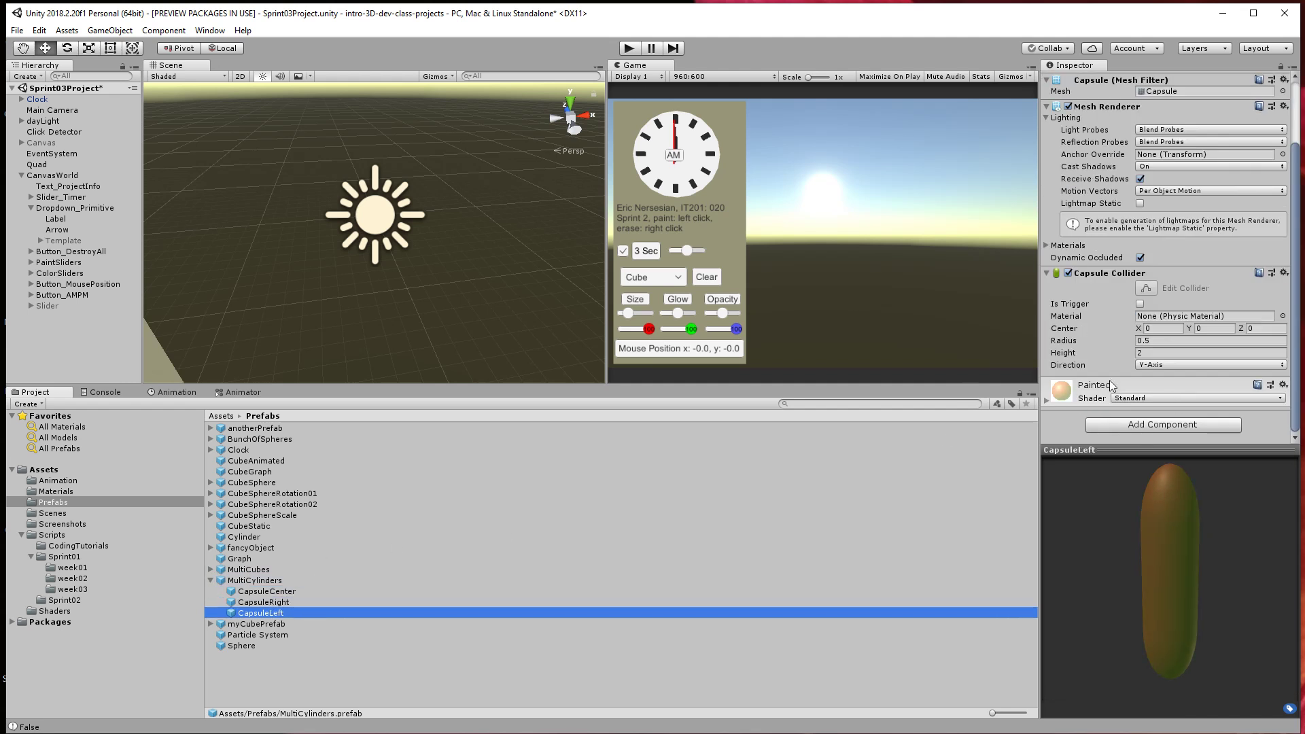
{"action": "left_click", "coordinate": [311, 580]}
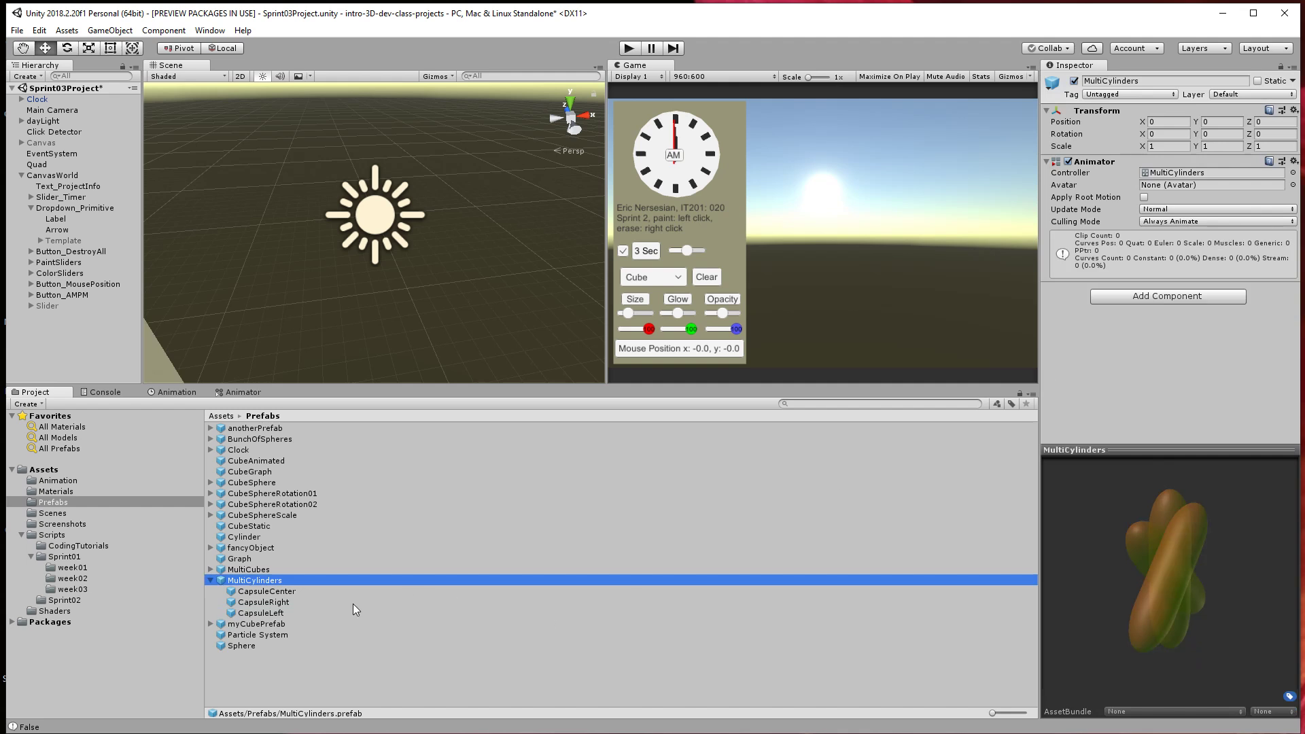
{"action": "left_click", "coordinate": [275, 591]}
Switch back to Visual Studio and review the primitive's Renderer null check and the color and emission statements inside it.
{"action": "key", "text": "alt+Tab"}
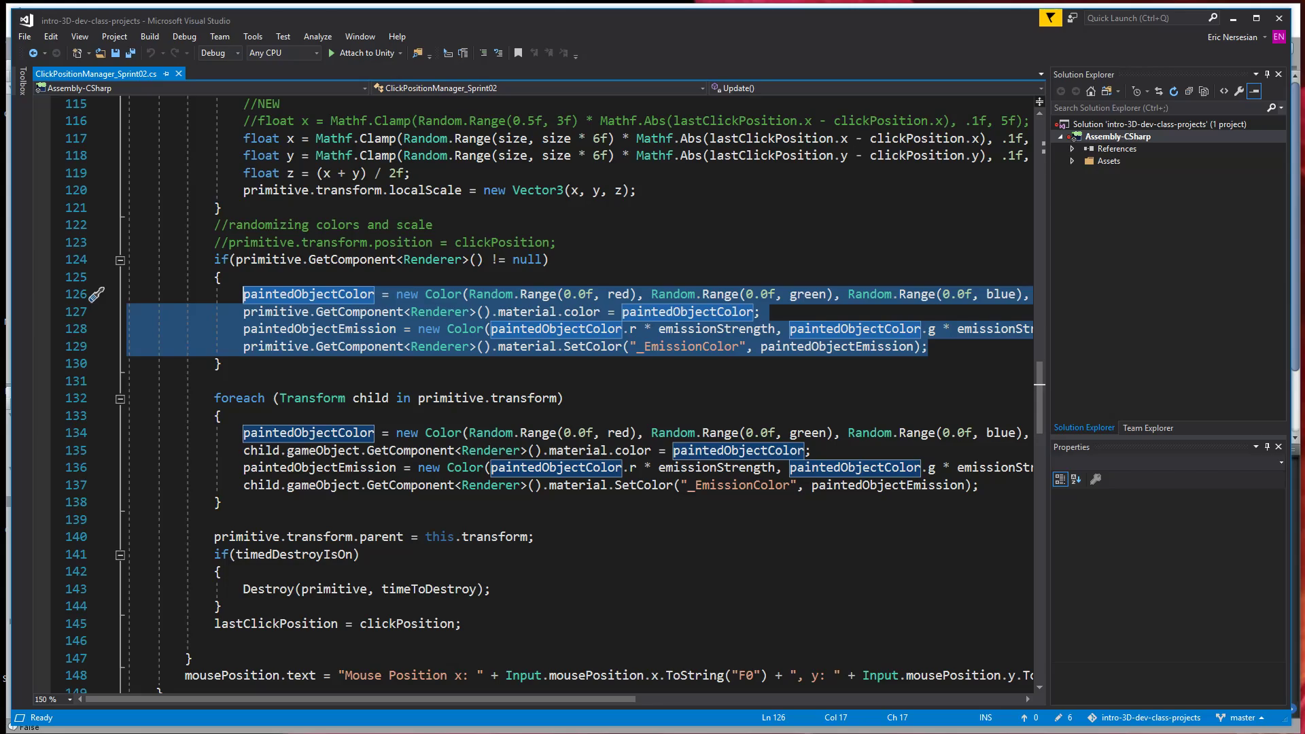
{"action": "left_click", "coordinate": [224, 364]}
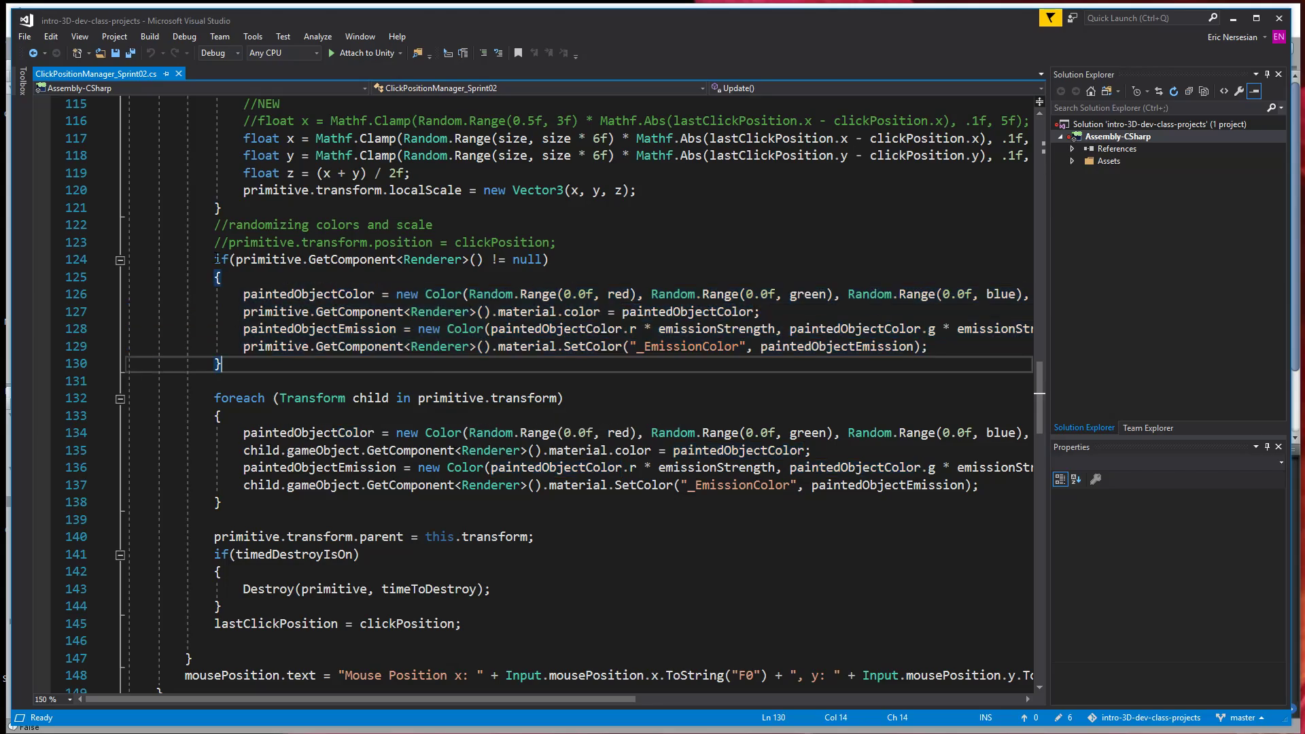
{"action": "left_click", "coordinate": [216, 259]}
{"action": "left_click_drag", "start_coordinate": [928, 347], "coordinate": [243, 294]}
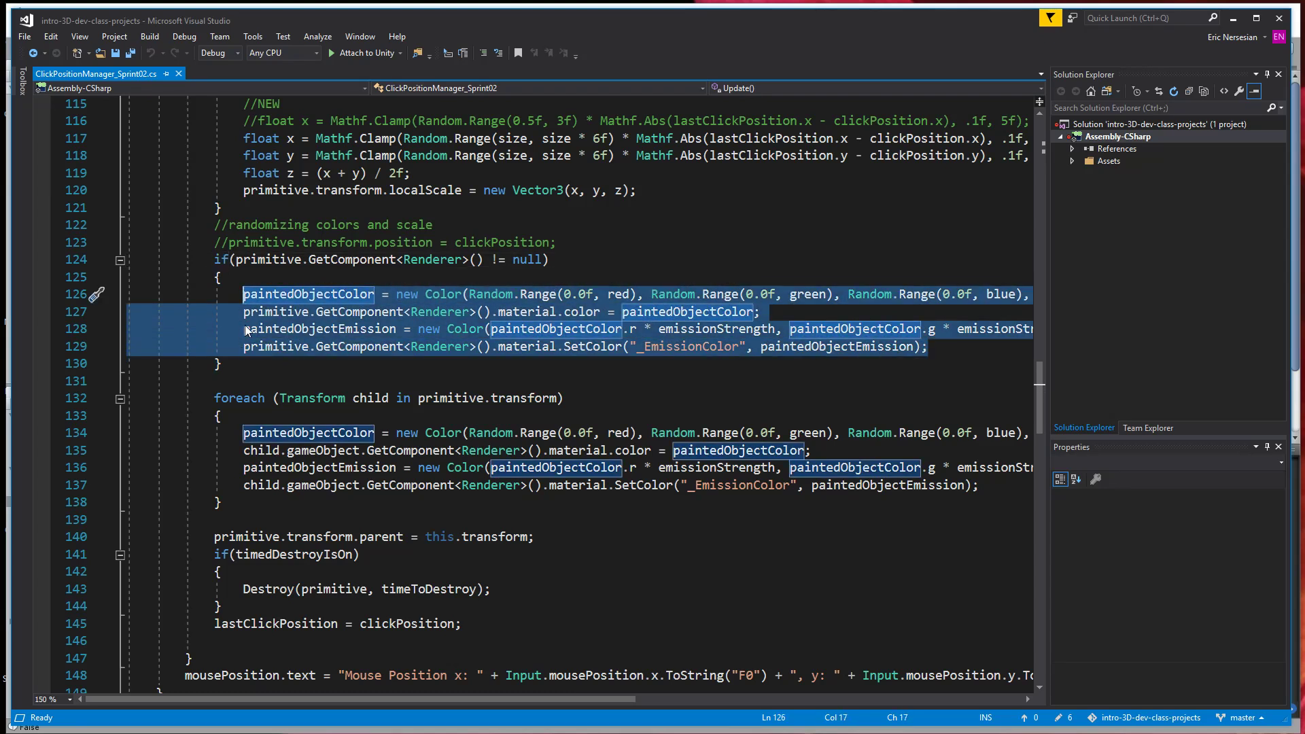
Review the primitive's Renderer null check block, and switch to Unity to inspect the CubeAnimated prefab's components and preview.
{"action": "left_click_drag", "start_coordinate": [214, 259], "coordinate": [546, 259]}
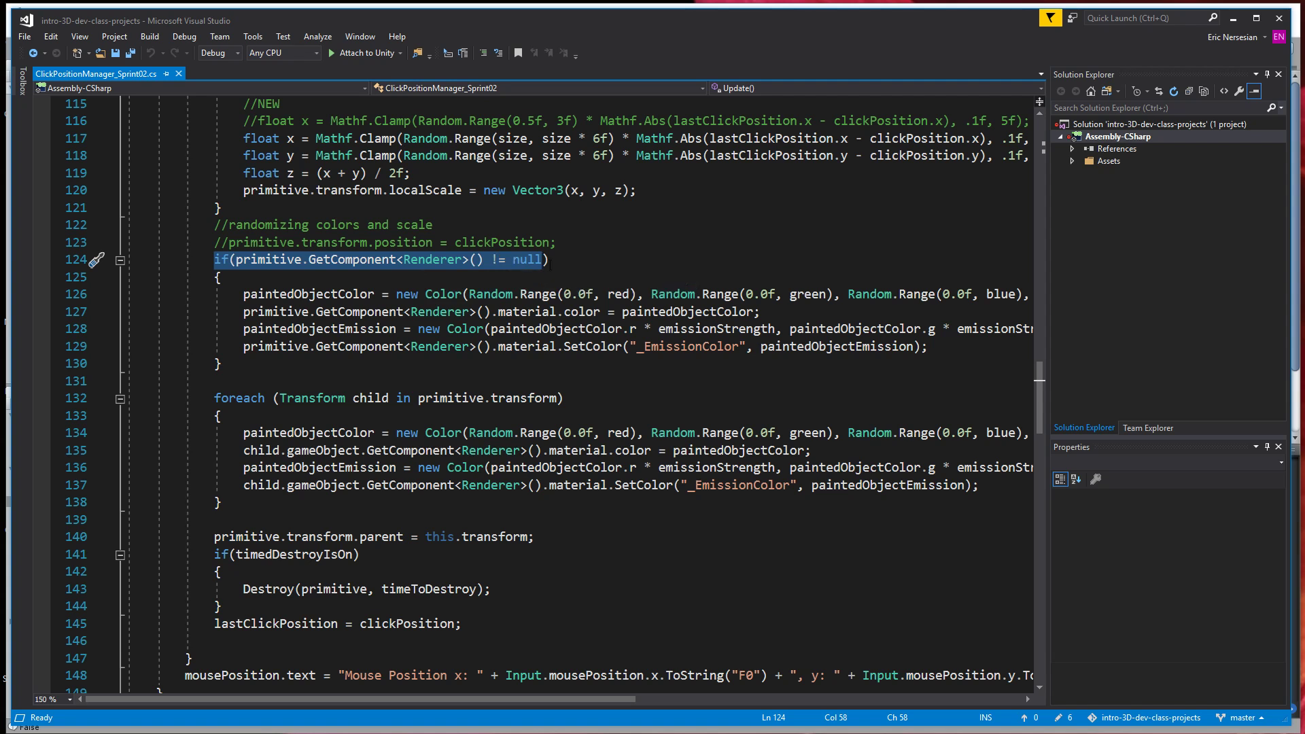
{"action": "mouse_move", "coordinate": [243, 293]}
{"action": "left_mouse_down"}
{"action": "mouse_move", "coordinate": [992, 299]}
{"action": "mouse_move", "coordinate": [990, 349]}
{"action": "left_mouse_up"}
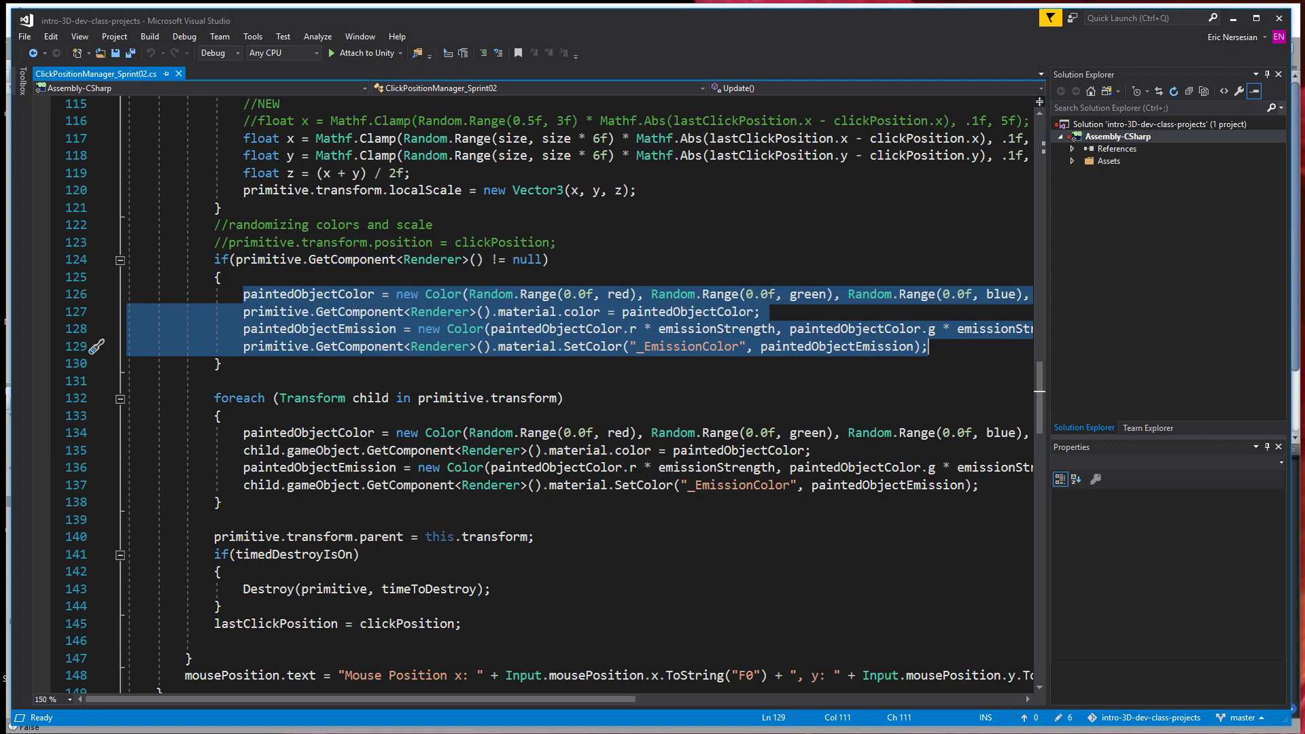
{"action": "key", "text": "alt+Tab"}
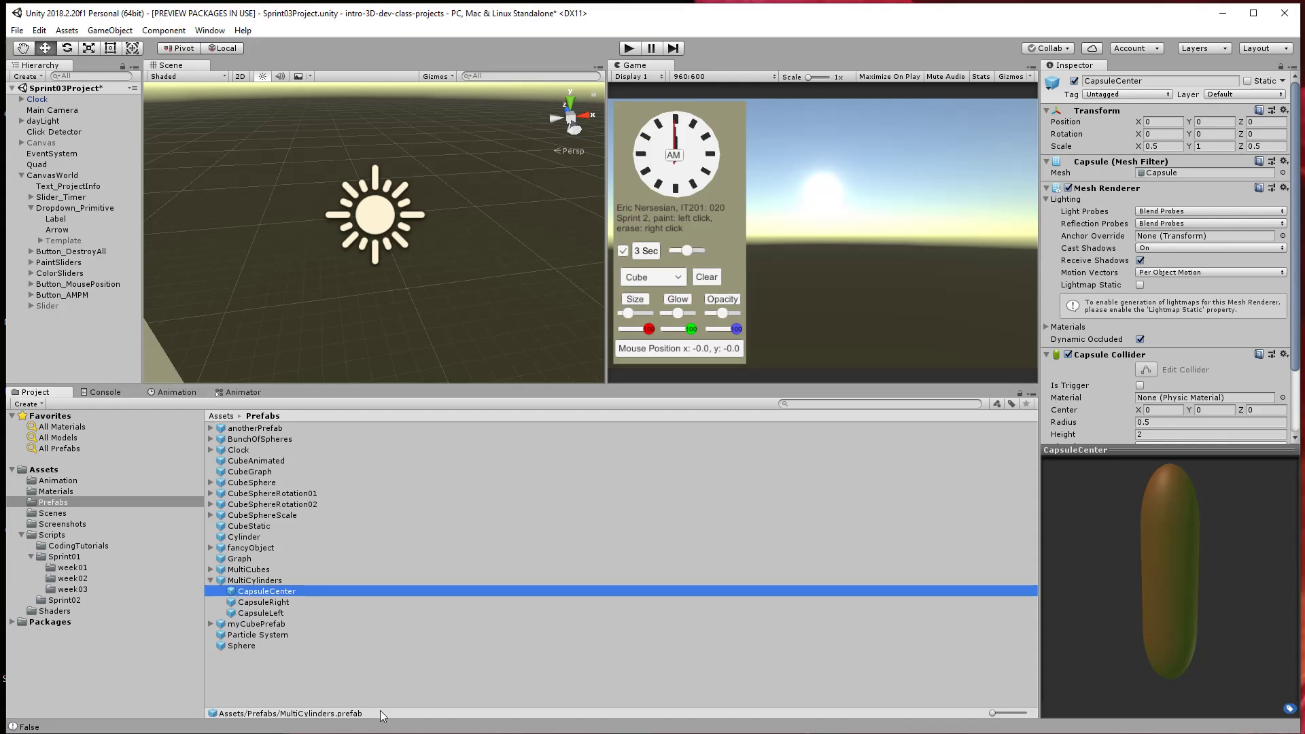
{"action": "left_click", "coordinate": [250, 460]}
{"action": "scroll", "coordinate": [1181, 262], "scroll_direction": "down", "scroll_amount": 5}
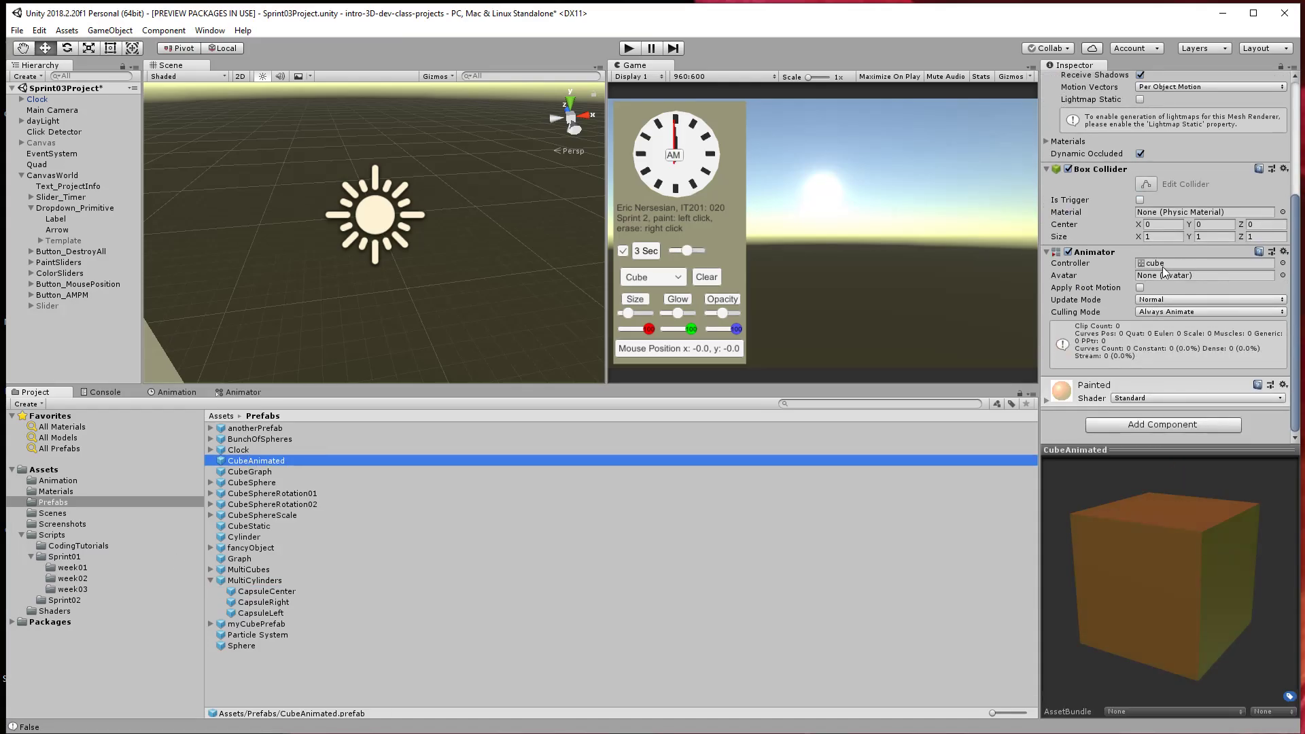
{"action": "scroll", "coordinate": [1162, 267], "scroll_direction": "up", "scroll_amount": 5}
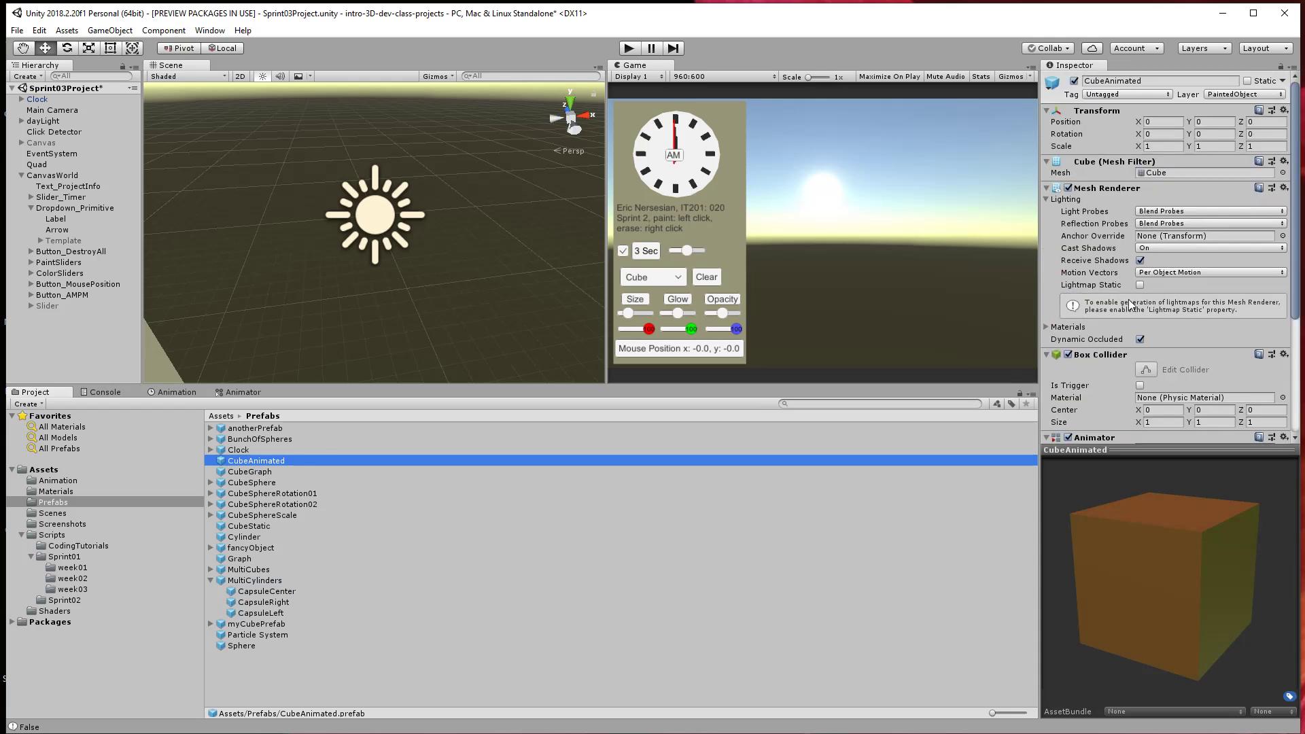
{"action": "scroll", "coordinate": [1128, 303], "scroll_direction": "down", "scroll_amount": 5}
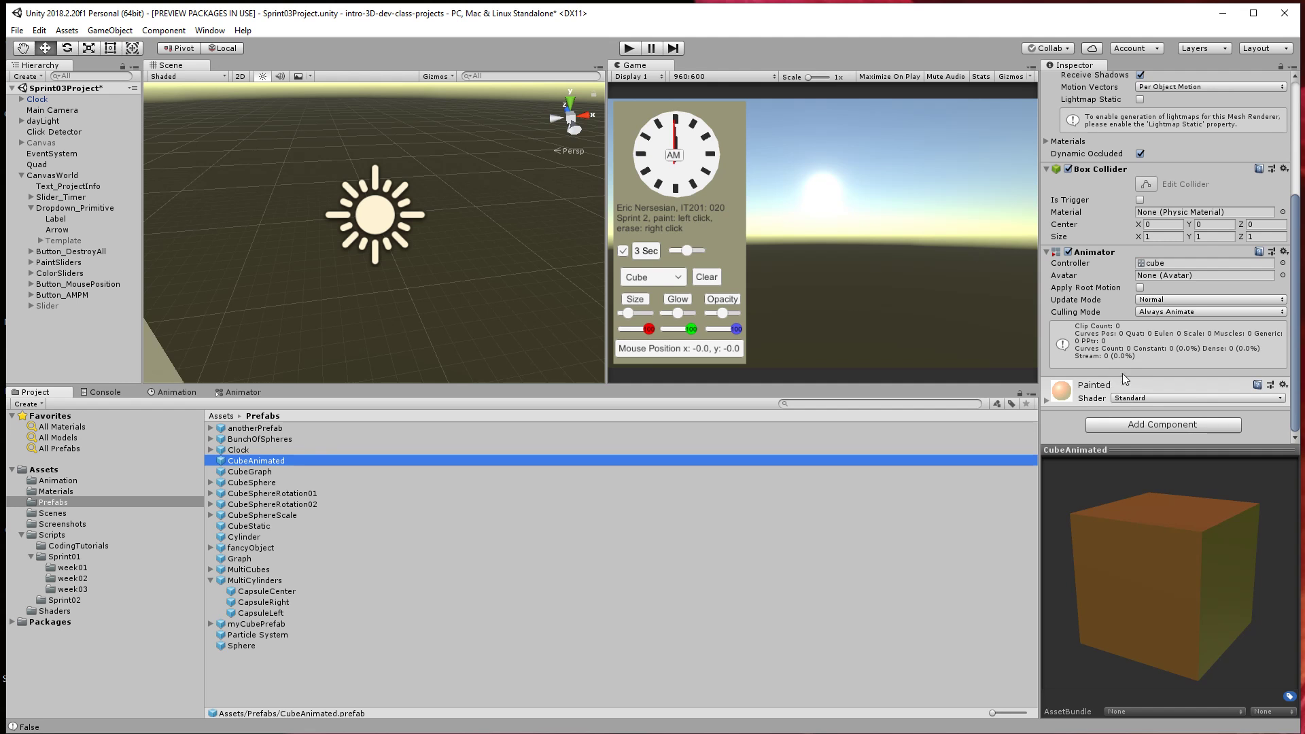
{"action": "scroll", "coordinate": [1138, 340], "scroll_direction": "up", "scroll_amount": 4}
{"action": "scroll", "coordinate": [1143, 314], "scroll_direction": "down", "scroll_amount": 4}
{"action": "left_click_drag", "start_coordinate": [1200, 582], "coordinate": [1218, 549]}
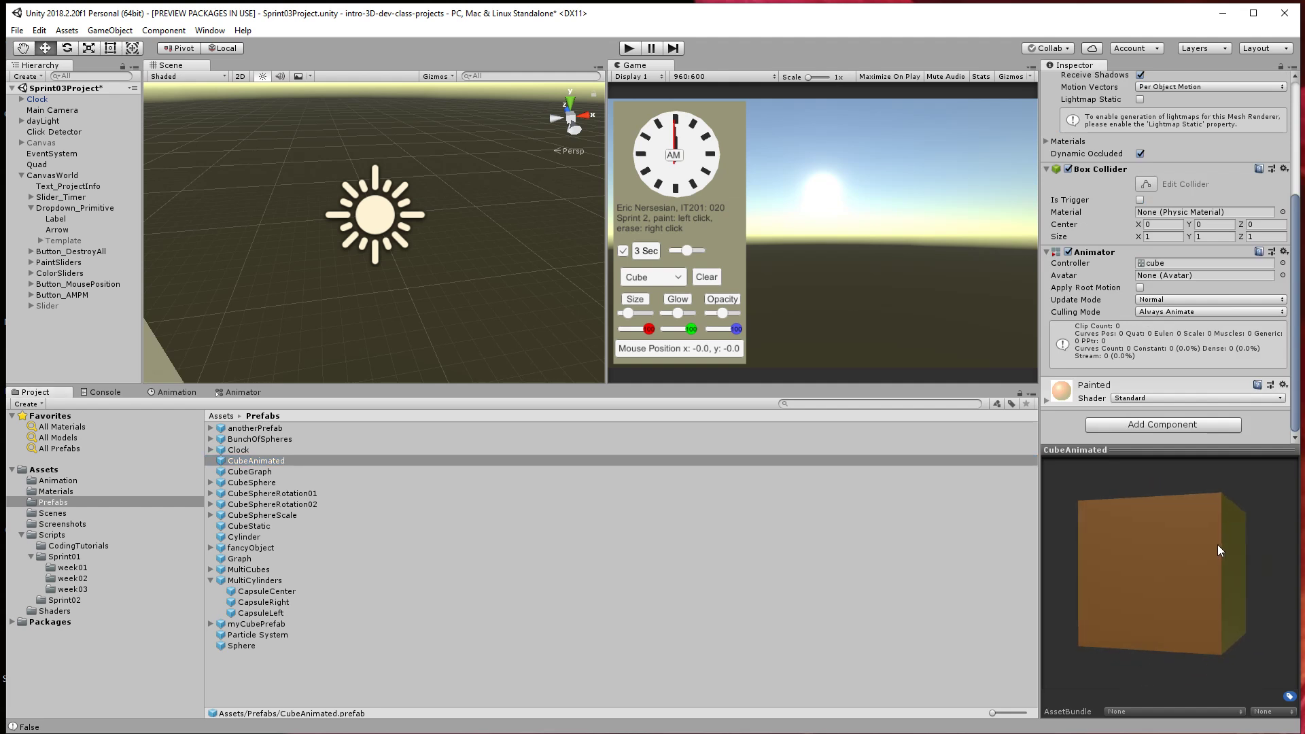
Switch back to Visual Studio and reread the Renderer null check with the parent color and emission statements it guards.
{"action": "key", "text": "alt+Tab"}
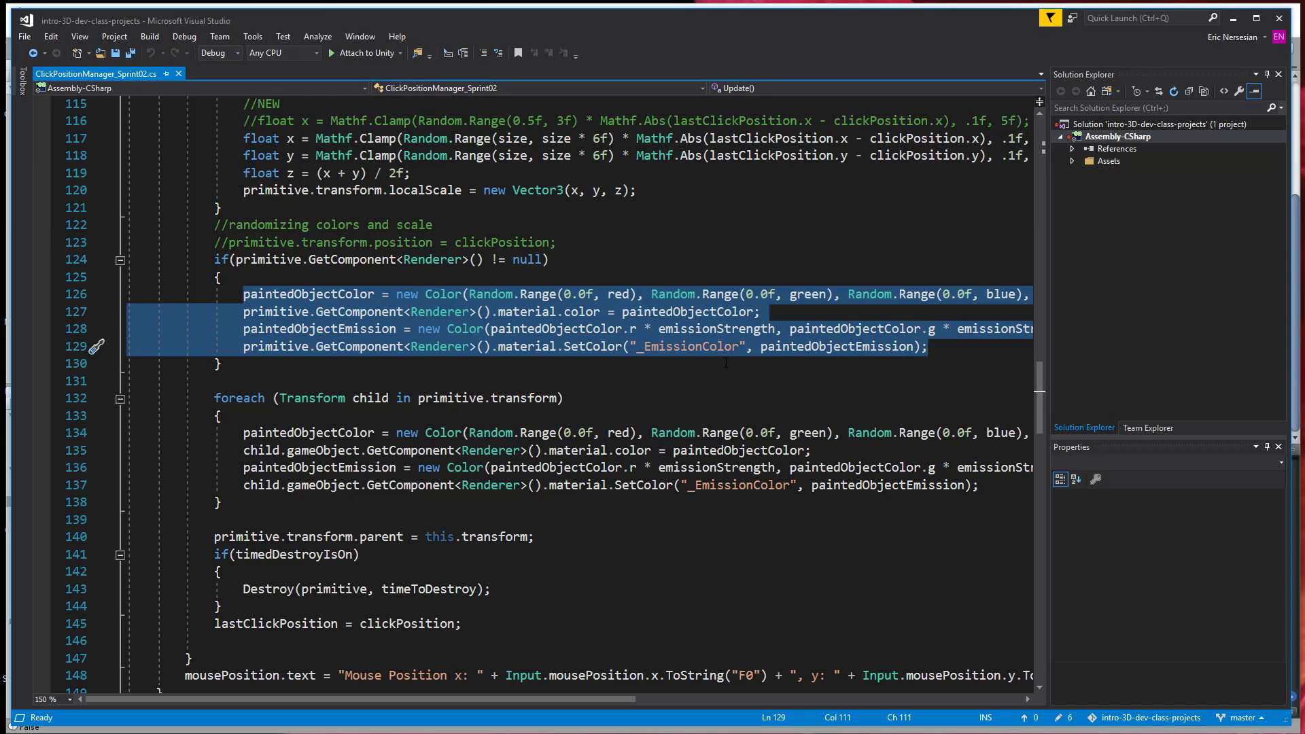
{"action": "left_click", "coordinate": [726, 362]}
{"action": "left_click_drag", "start_coordinate": [930, 346], "coordinate": [550, 261]}
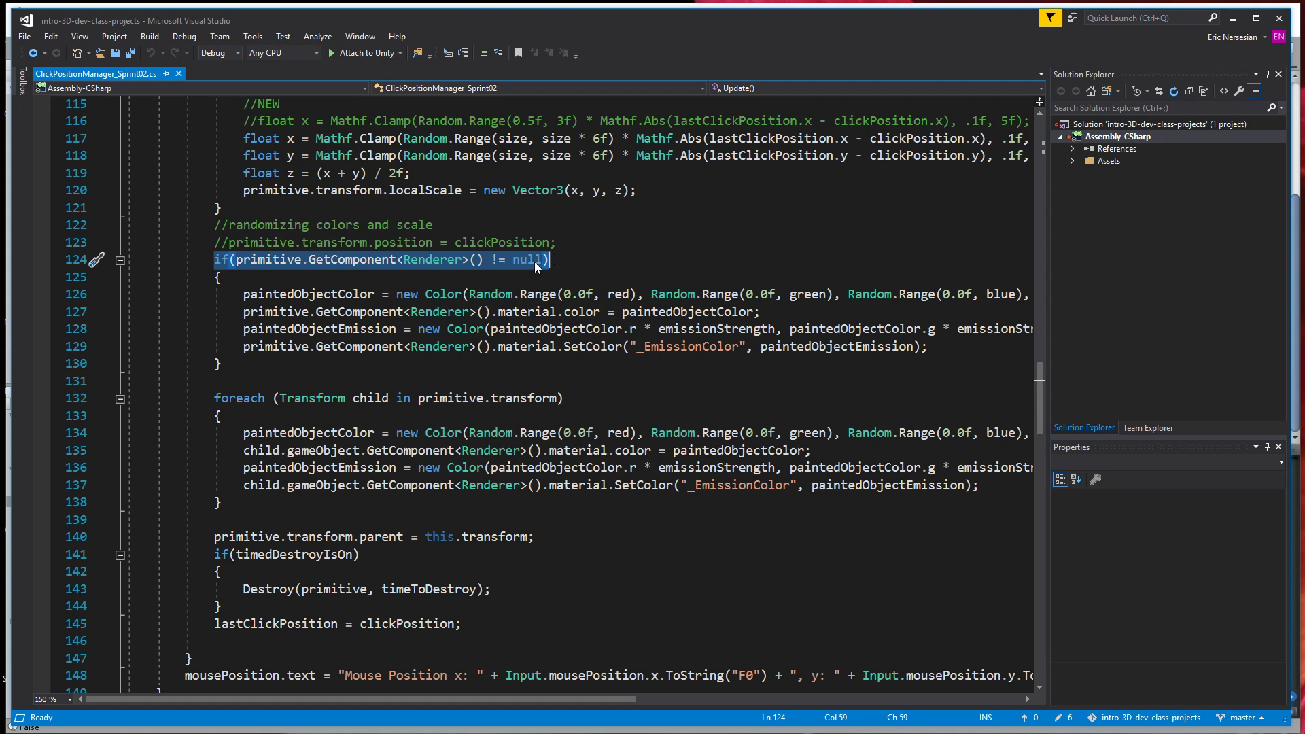
{"action": "left_click_drag", "start_coordinate": [243, 294], "coordinate": [893, 346]}
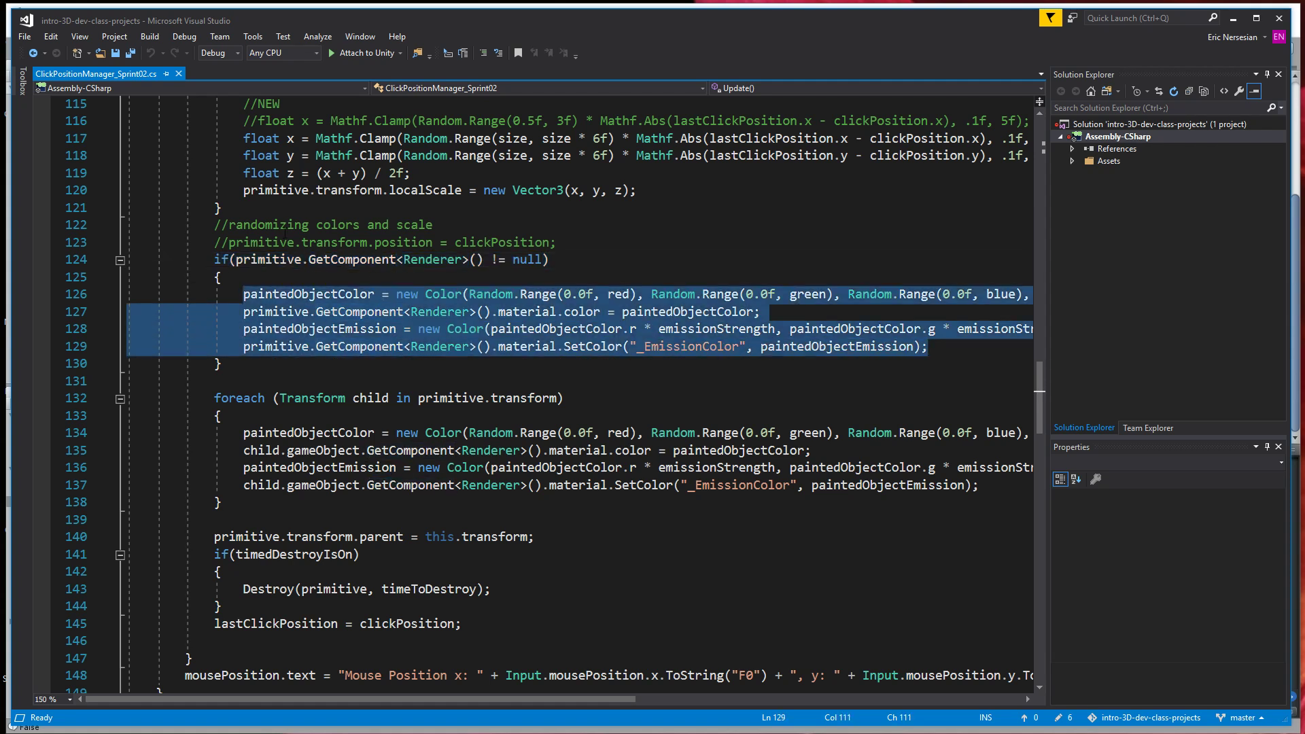
{"action": "left_click_drag", "start_coordinate": [214, 259], "coordinate": [549, 259]}
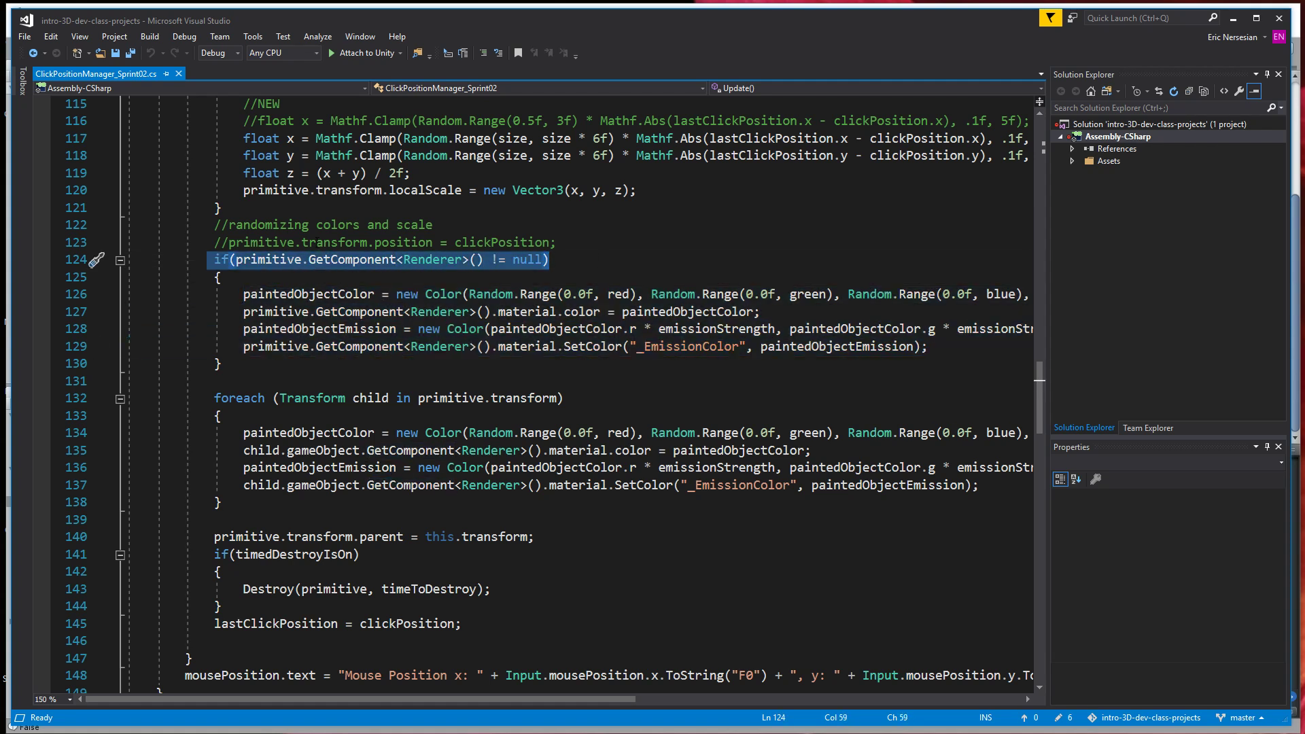
{"action": "left_click", "coordinate": [456, 260]}
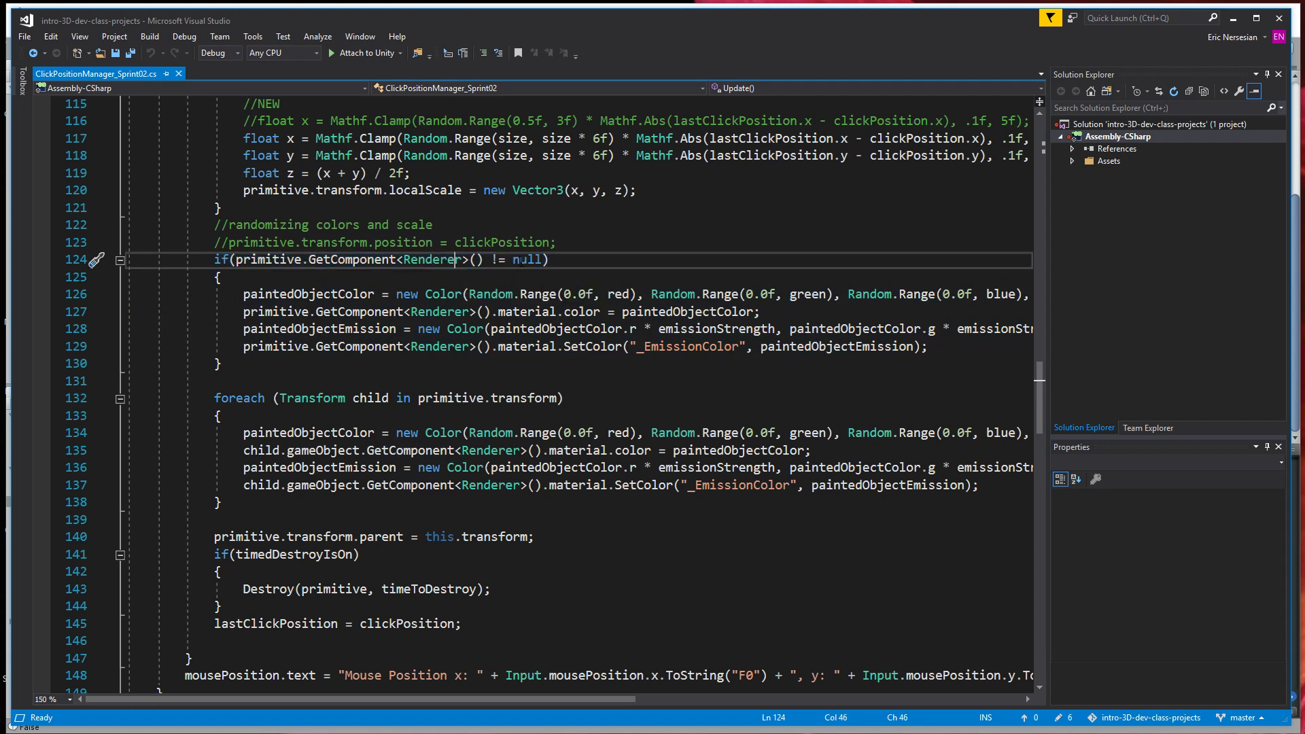
{"action": "left_click_drag", "start_coordinate": [243, 295], "coordinate": [931, 349]}
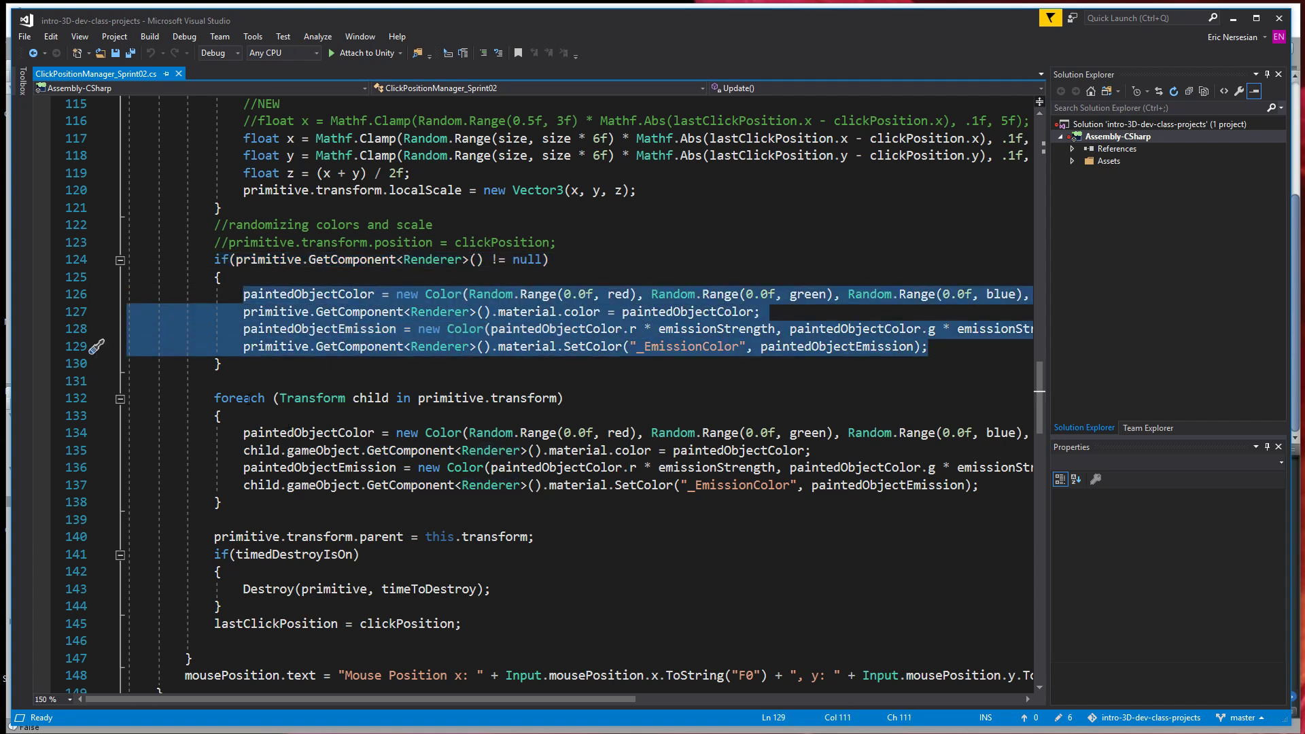
Compare the foreach loop over the primitive's children in Update() with the foreach loop in DestroyObjects().
{"action": "left_click_drag", "start_coordinate": [214, 398], "coordinate": [223, 503]}
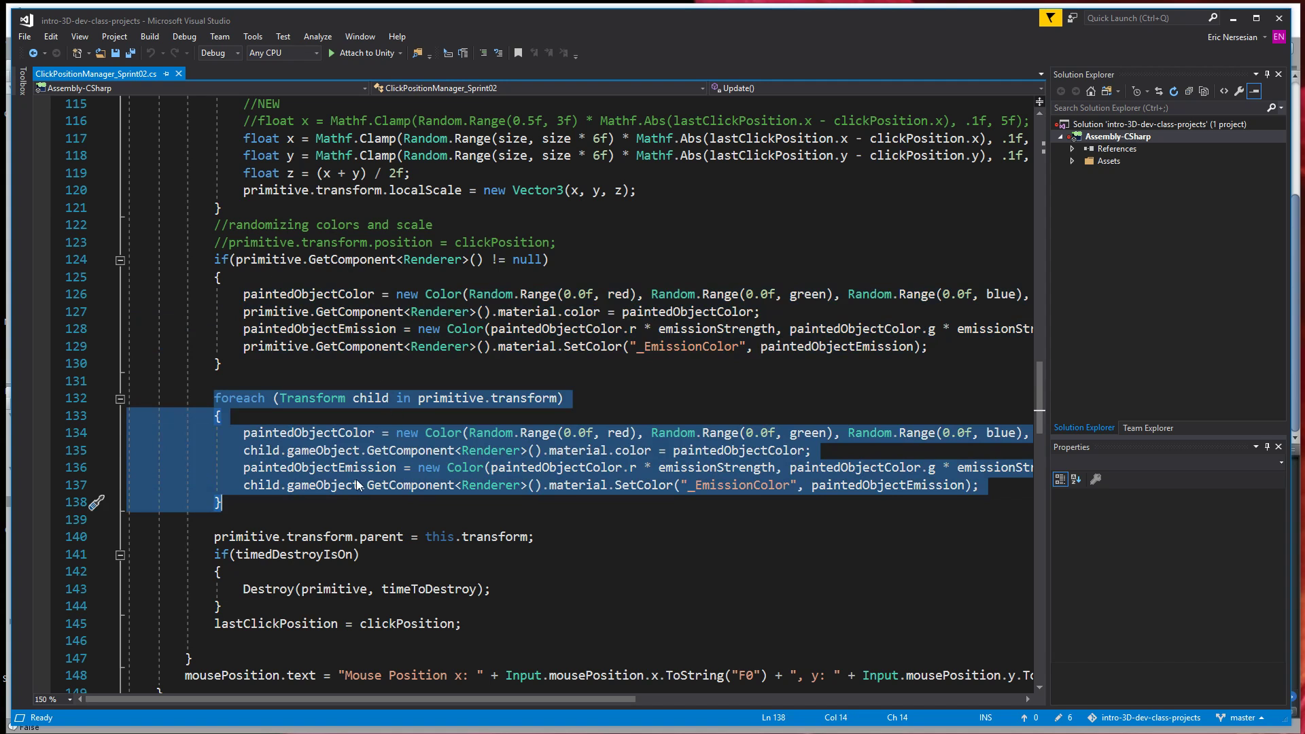
{"action": "left_click", "coordinate": [219, 382]}
{"action": "left_click_drag", "start_coordinate": [215, 398], "coordinate": [557, 398]}
{"action": "scroll", "coordinate": [488, 472], "scroll_direction": "down", "scroll_amount": 4}
{"action": "scroll", "coordinate": [487, 473], "scroll_direction": "down", "scroll_amount": 10}
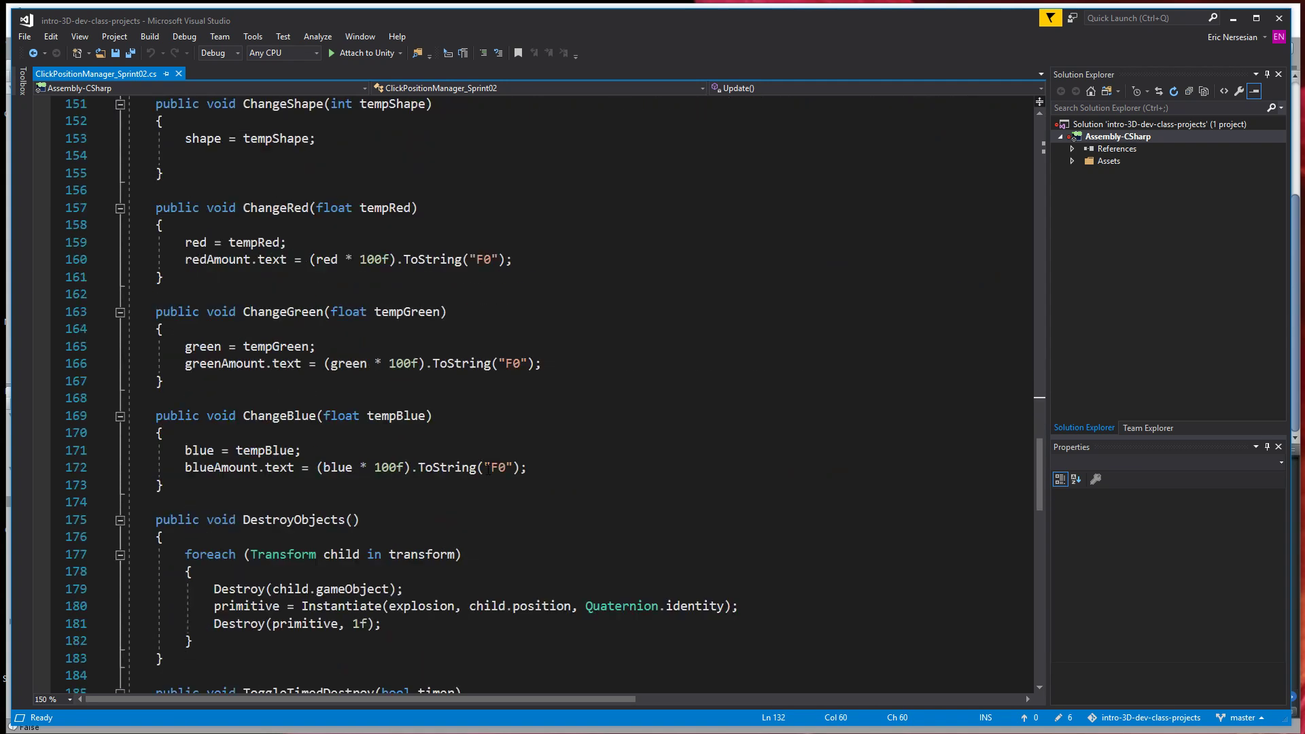
{"action": "left_click_drag", "start_coordinate": [185, 450], "coordinate": [462, 450]}
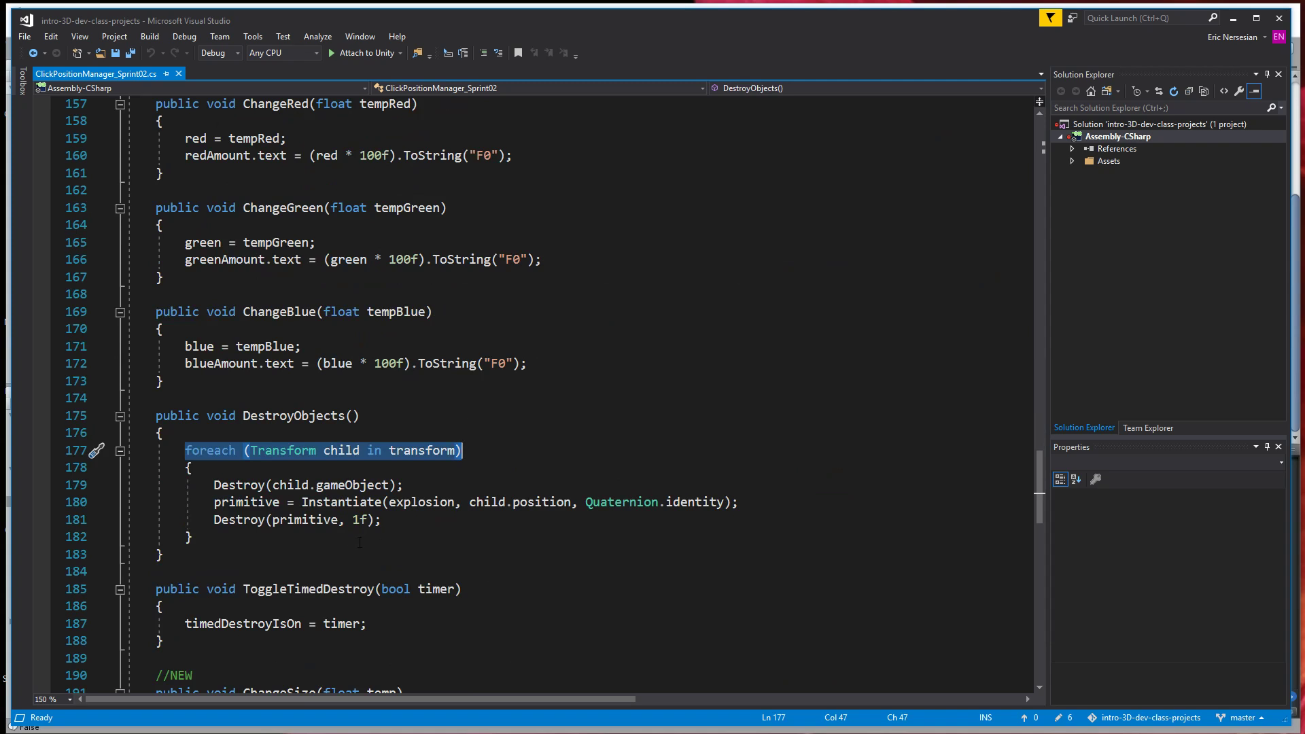
{"action": "scroll", "coordinate": [359, 542], "scroll_direction": "up", "scroll_amount": 12}
{"action": "scroll", "coordinate": [361, 400], "scroll_direction": "up", "scroll_amount": 3}
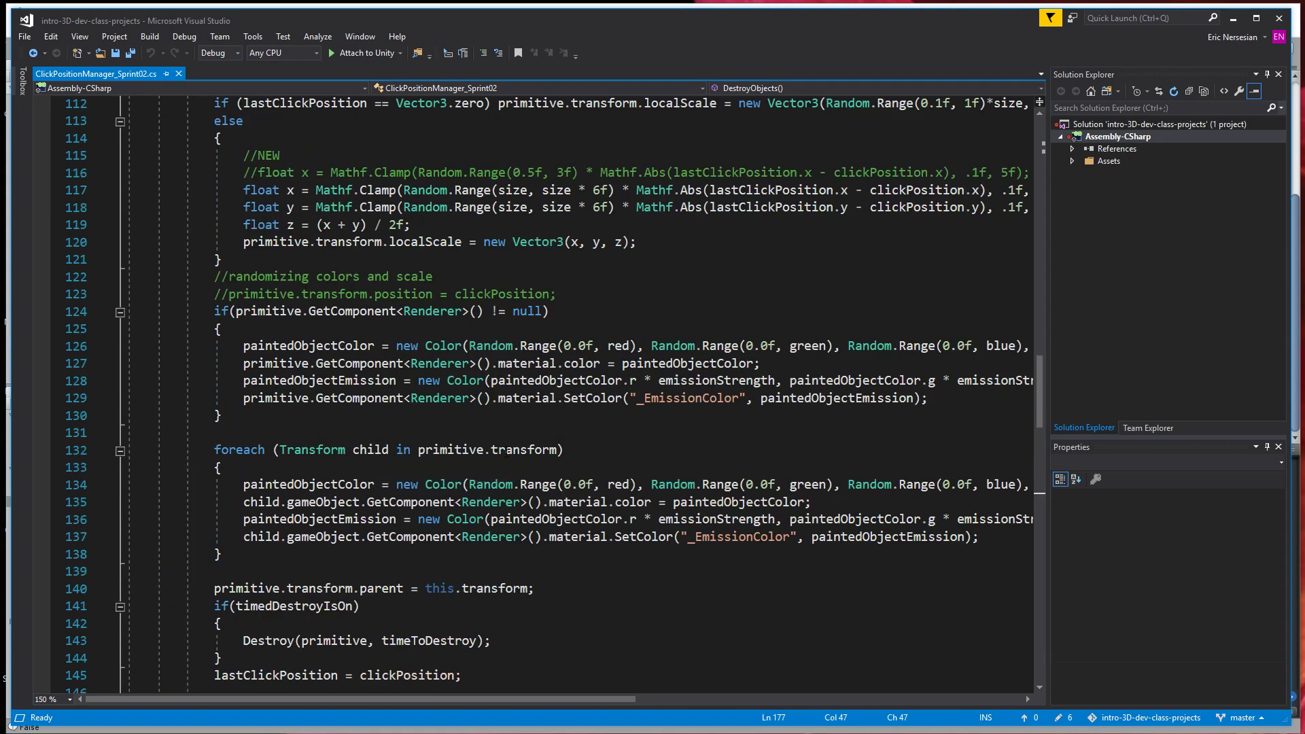
Examine the primitive.transform reference in the header of the child-coloring foreach loop.
{"action": "double_click", "coordinate": [442, 449]}
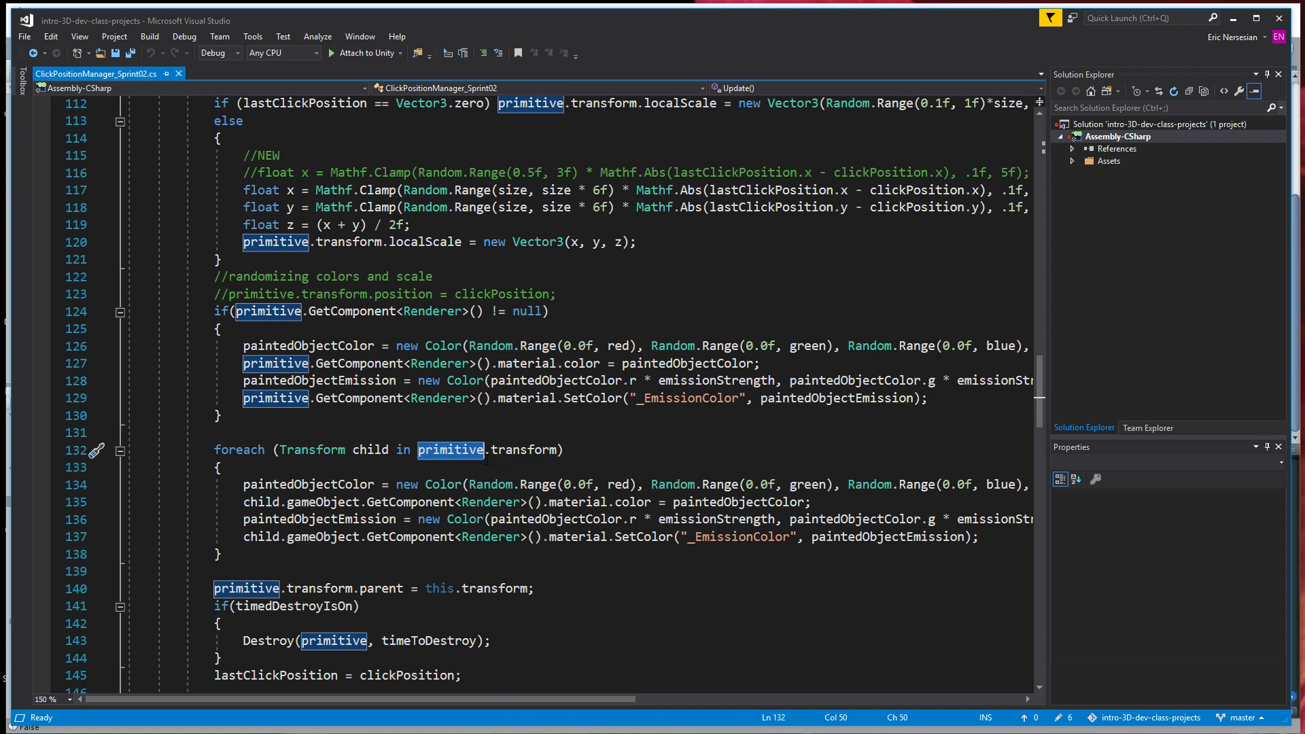
{"action": "left_click_drag", "start_coordinate": [485, 450], "coordinate": [528, 450]}
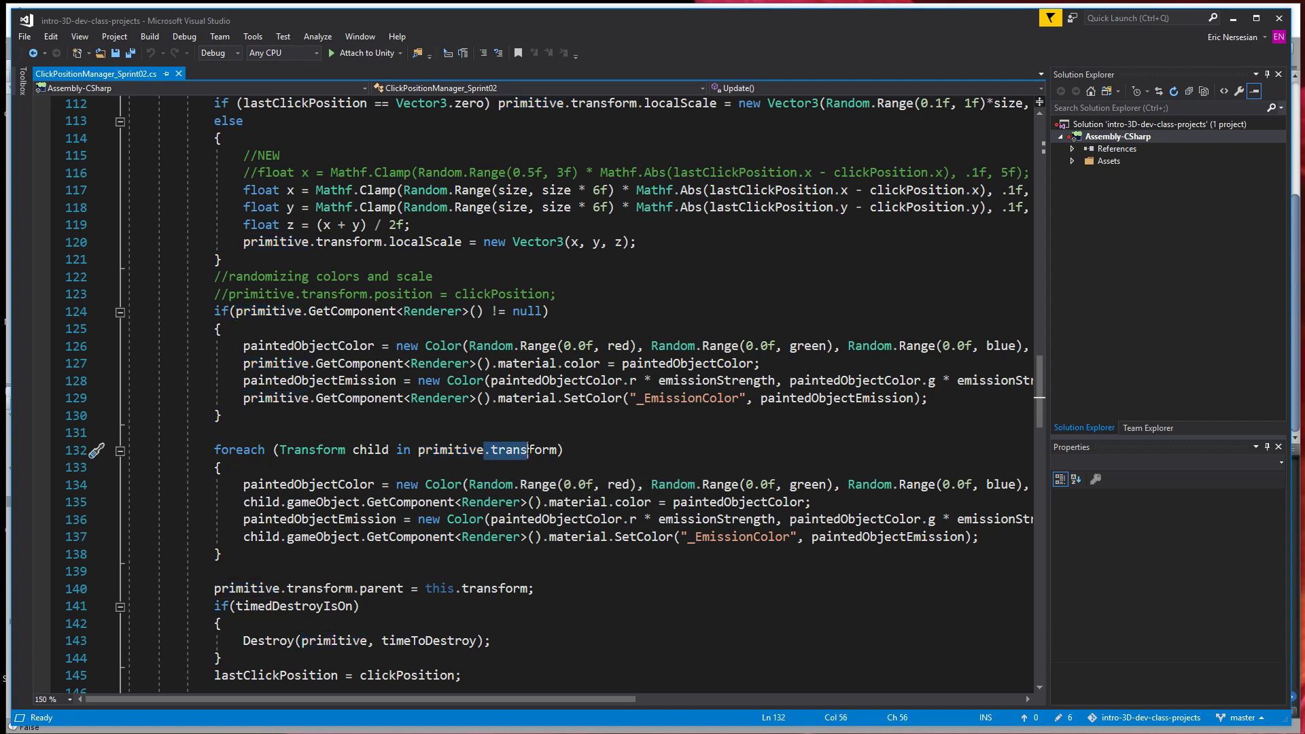
{"action": "double_click", "coordinate": [528, 450]}
Switch to Unity, add the MultiCylinders prefab to the Sprint03Project scene, and expand it to show its child capsules.
{"action": "key", "text": "alt+Tab"}
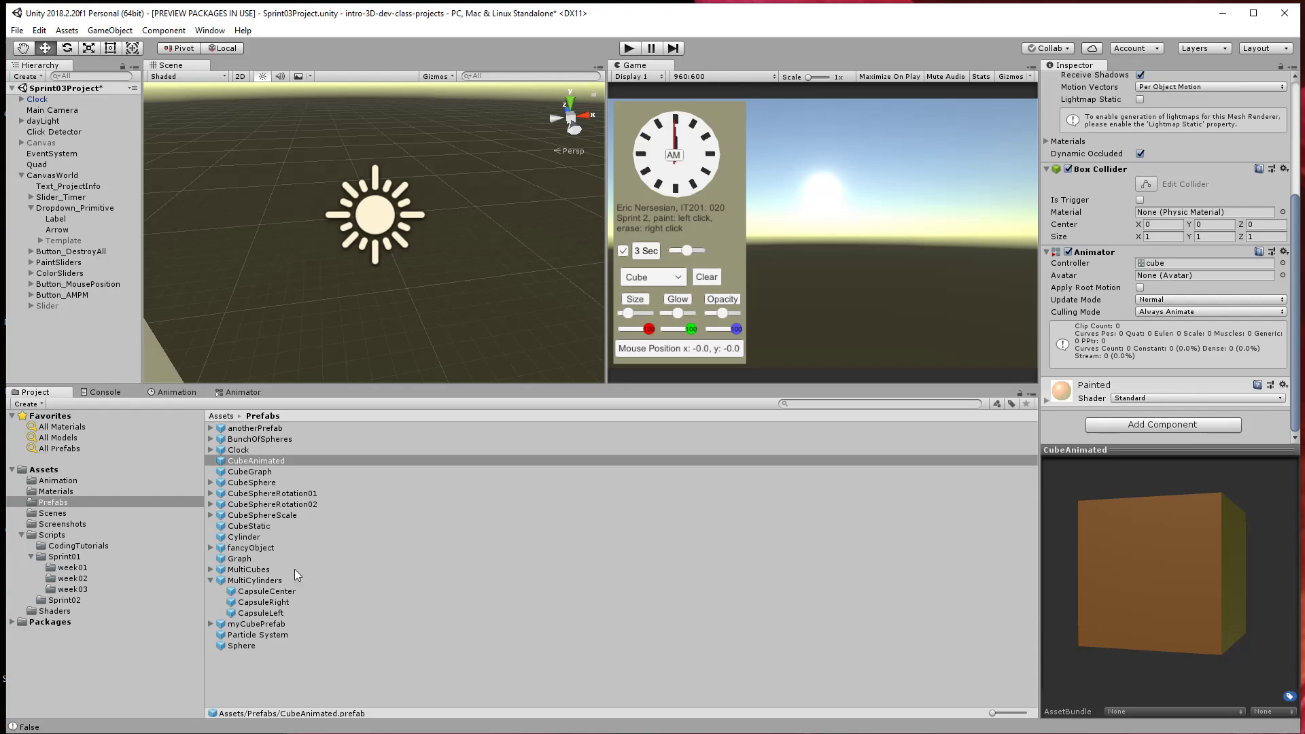
{"action": "left_click", "coordinate": [272, 580]}
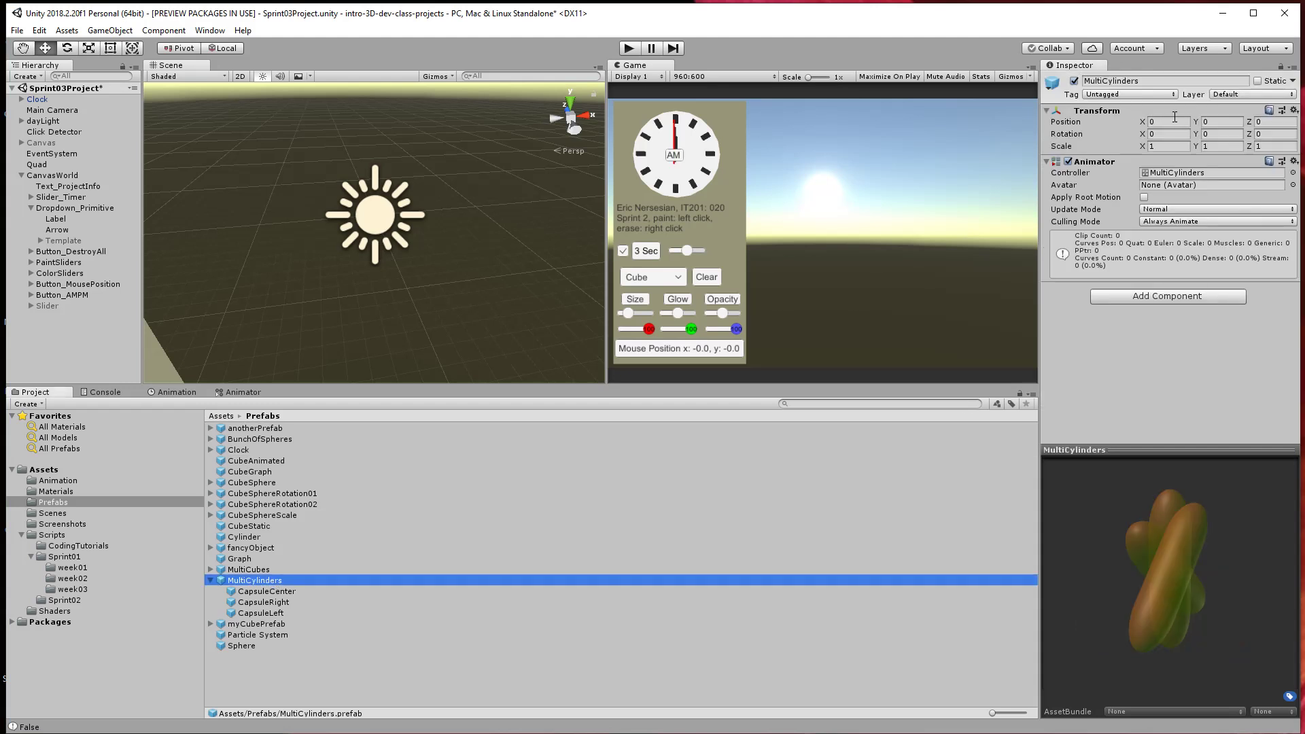
{"action": "left_click_drag", "start_coordinate": [269, 582], "coordinate": [47, 314]}
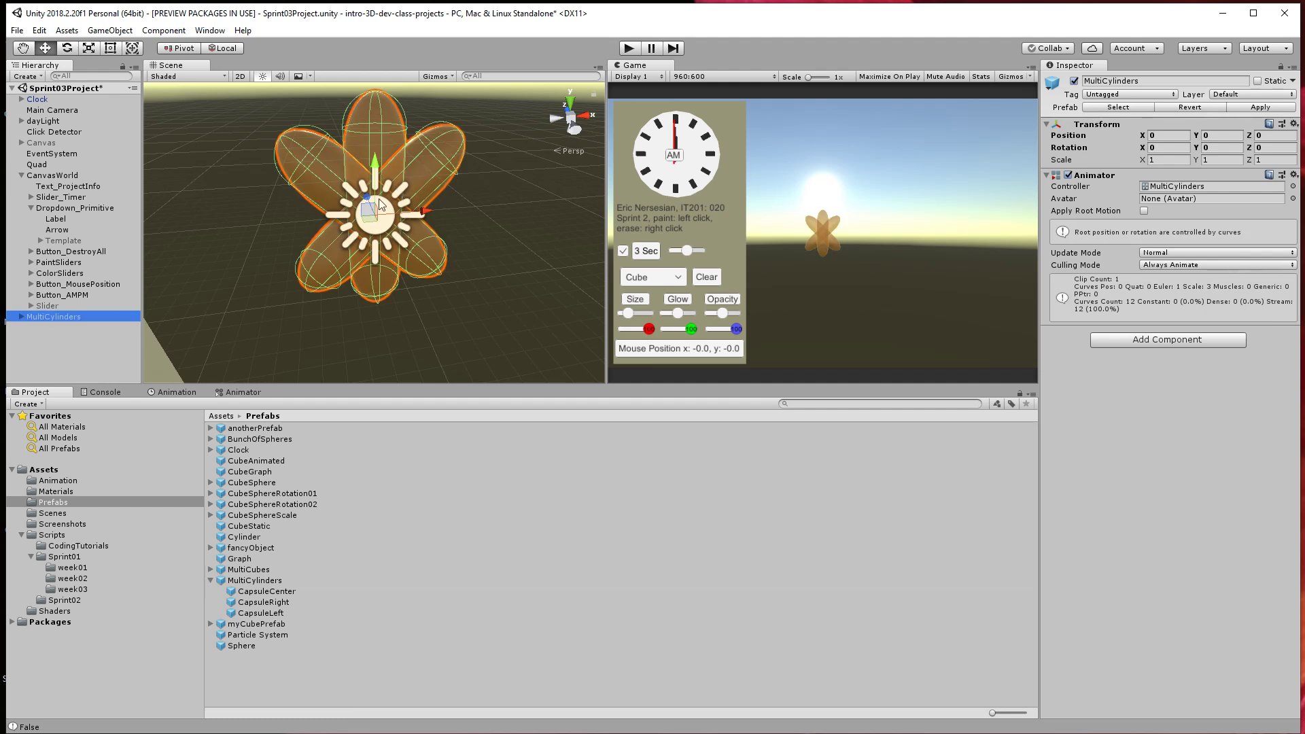
{"action": "left_click", "coordinate": [22, 317]}
Switch to Visual Studio and review the foreach header and body for child transforms alongside the primitive's Renderer null check.
{"action": "key", "text": "alt+Tab"}
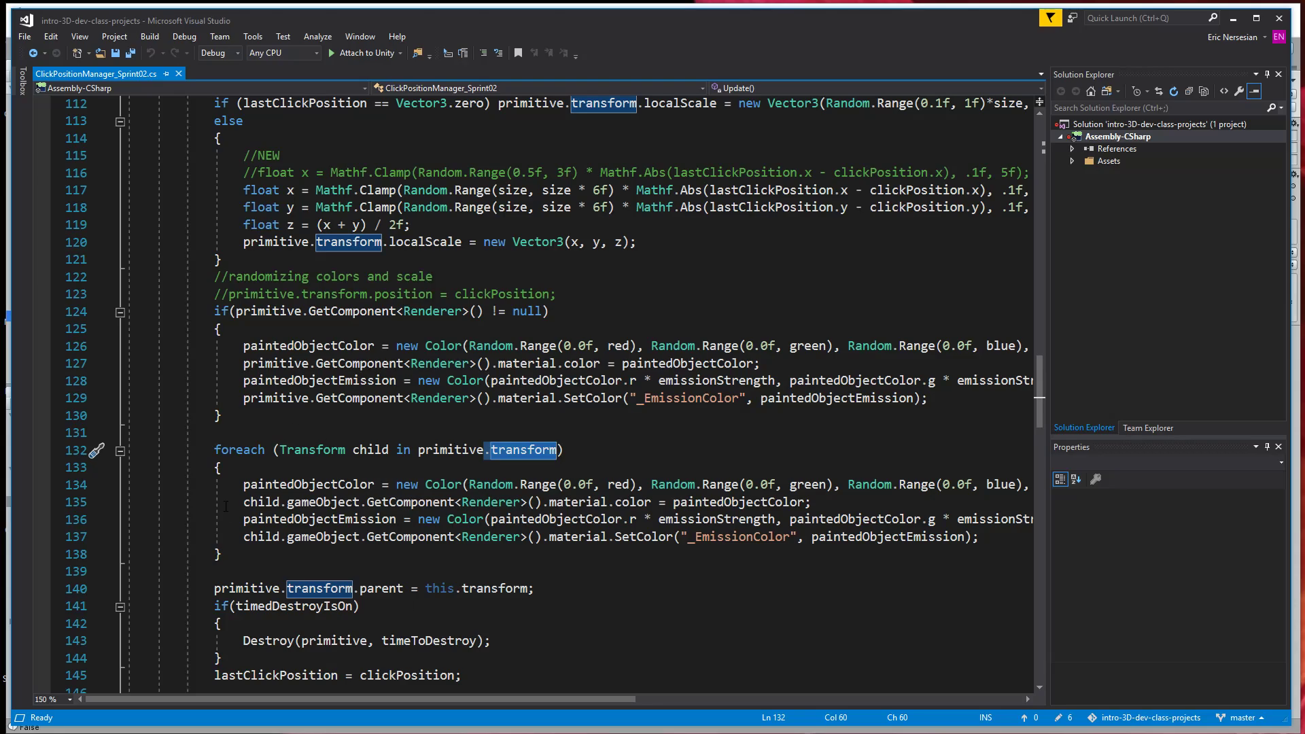
{"action": "left_click_drag", "start_coordinate": [243, 484], "coordinate": [980, 537]}
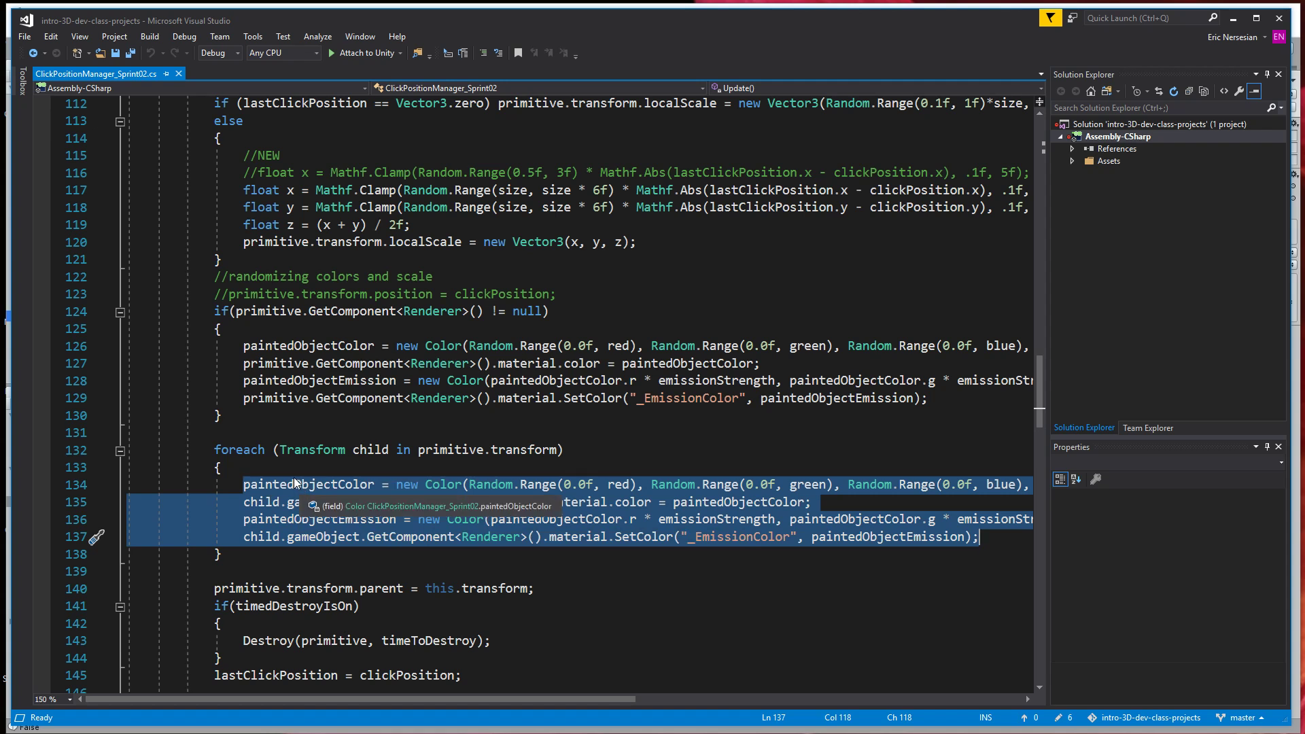
{"action": "left_click_drag", "start_coordinate": [549, 311], "coordinate": [214, 311]}
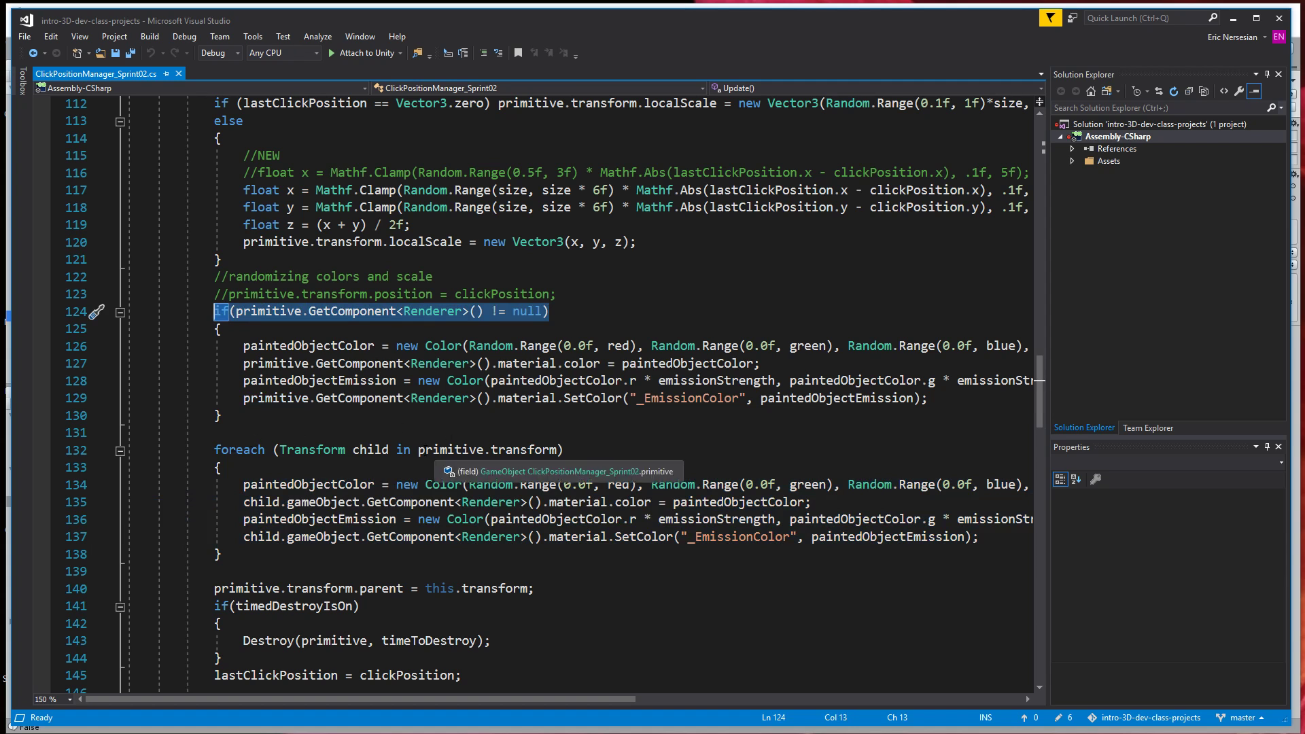
{"action": "double_click", "coordinate": [451, 450]}
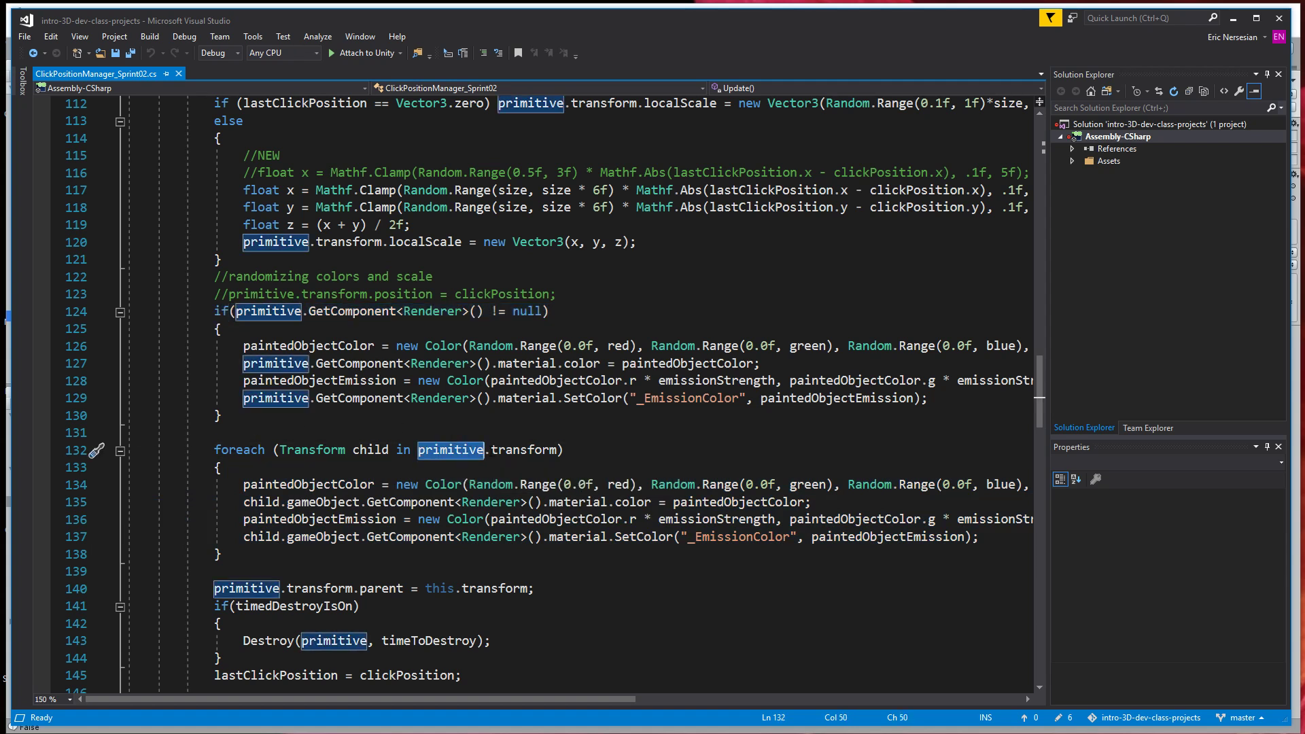
{"action": "left_click_drag", "start_coordinate": [286, 450], "coordinate": [399, 454]}
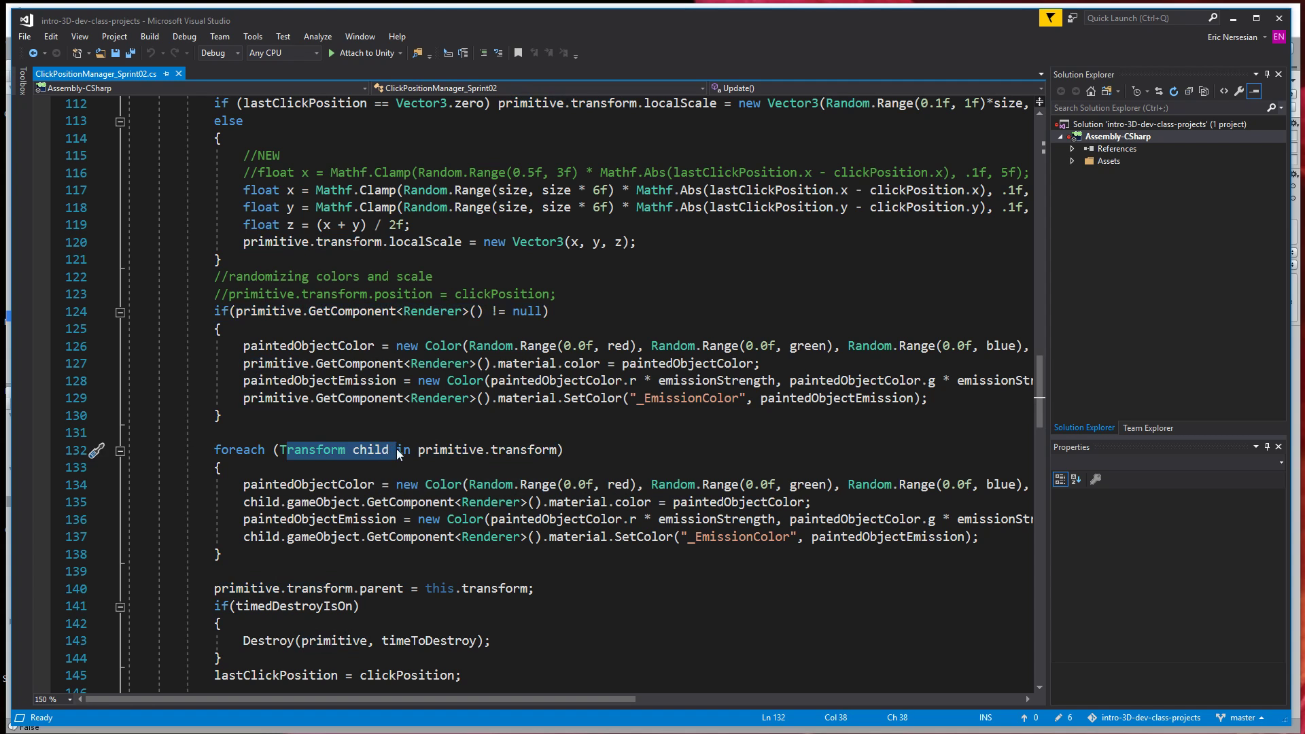
Examine the random paintedObjectColor assignment and the statement that applies it to each child gameObject's Renderer material.
{"action": "left_click_drag", "start_coordinate": [244, 485], "coordinate": [921, 486]}
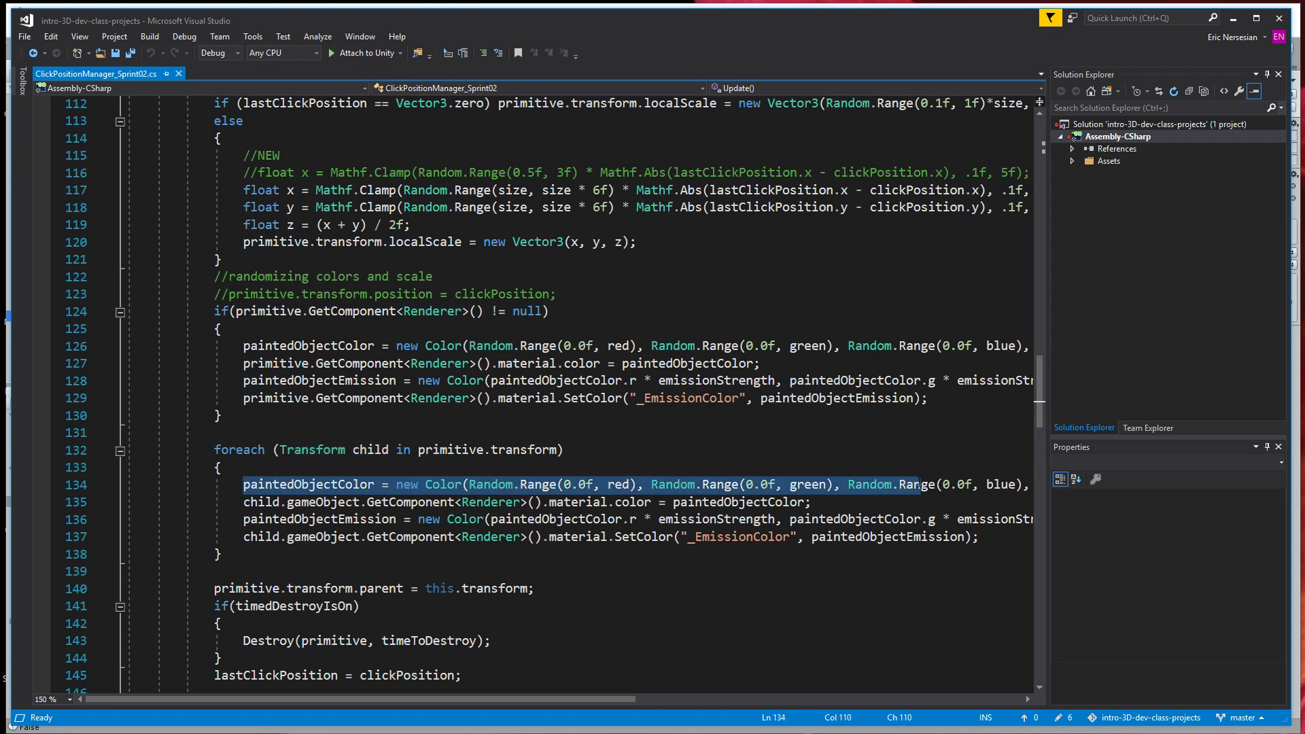
{"action": "left_click_drag", "start_coordinate": [812, 502], "coordinate": [427, 503]}
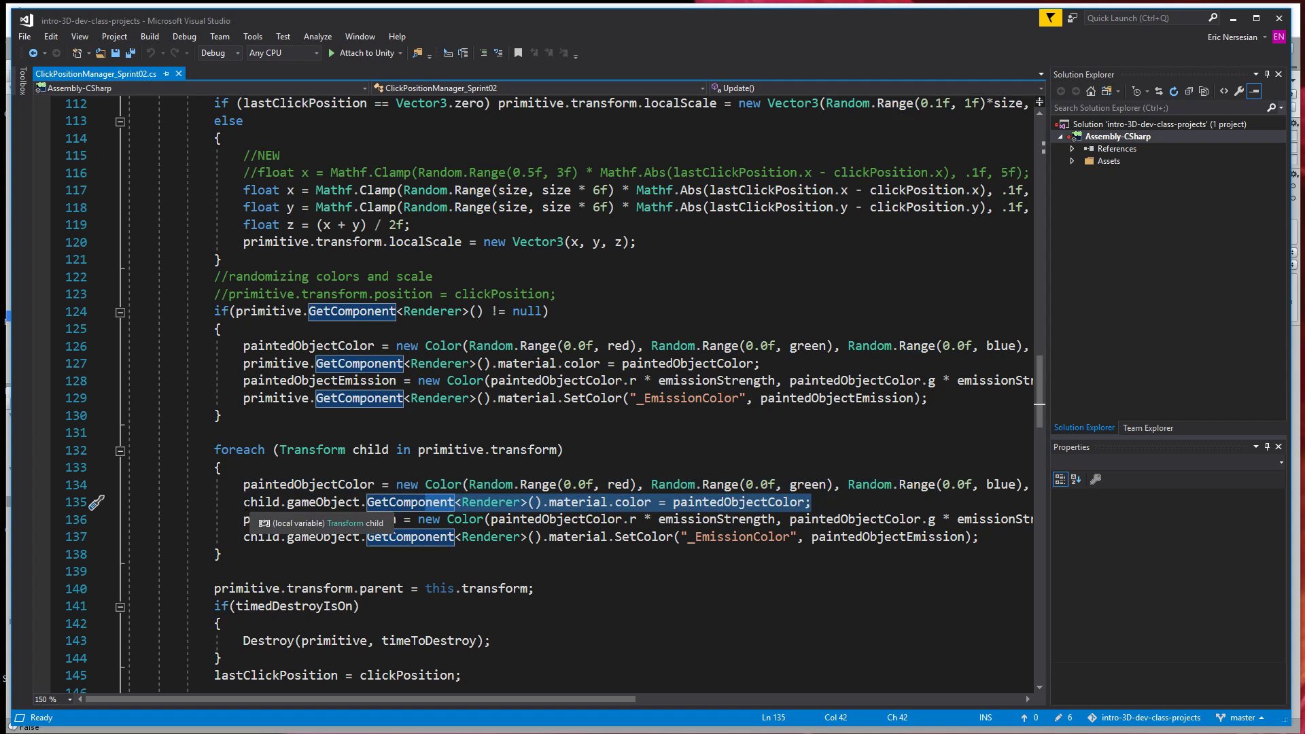
{"action": "left_click", "coordinate": [280, 502]}
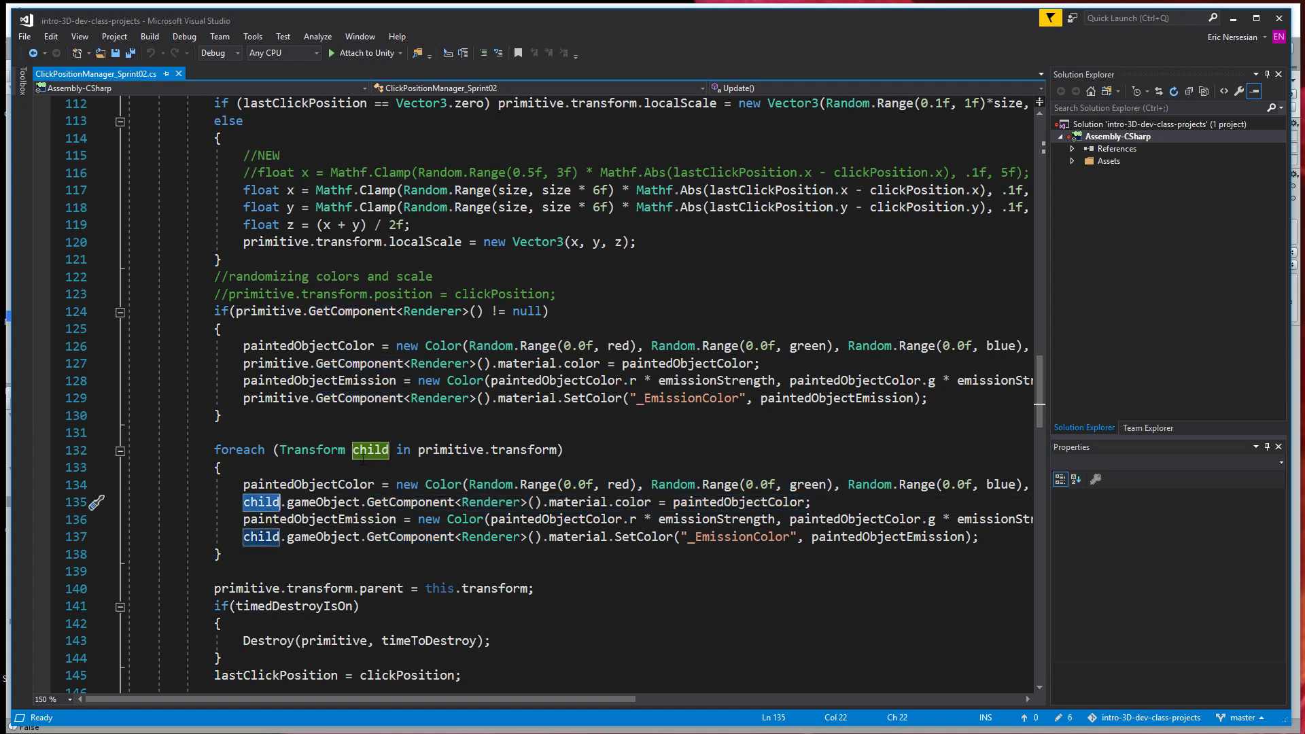
{"action": "left_click_drag", "start_coordinate": [286, 503], "coordinate": [361, 505]}
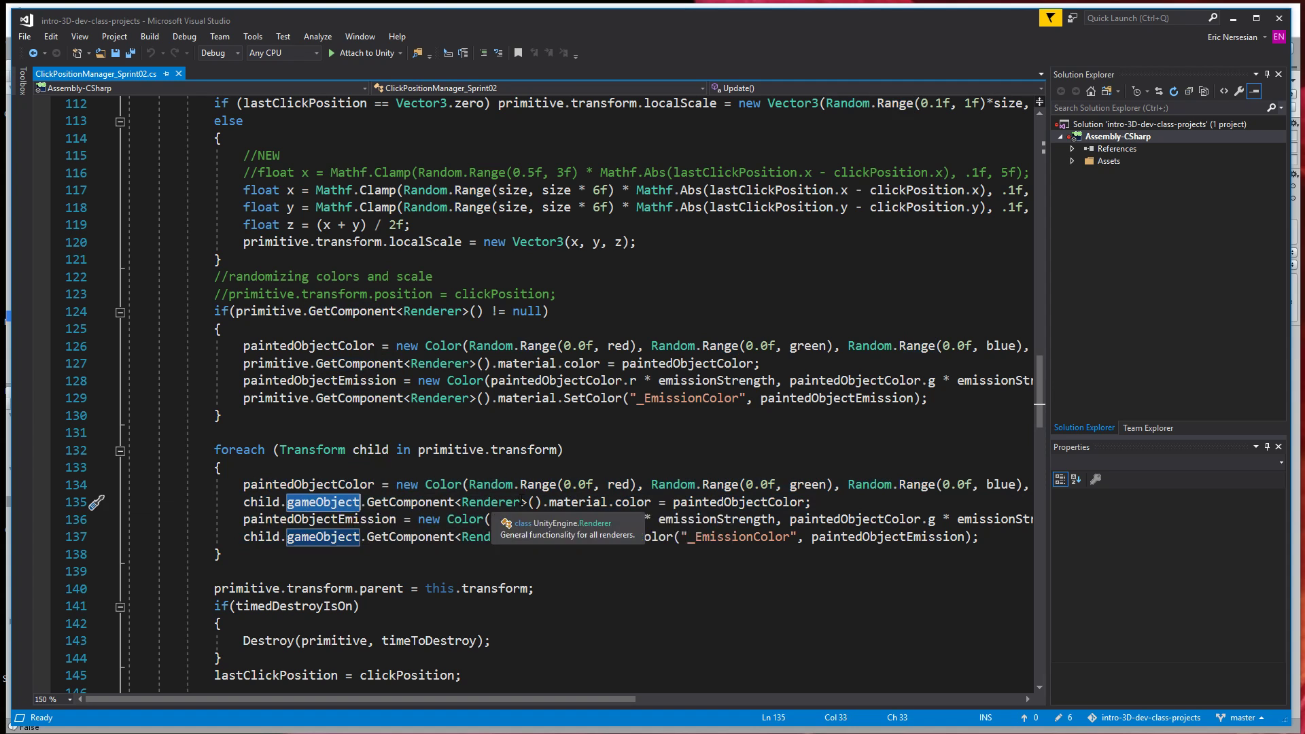
{"action": "left_click", "coordinate": [593, 502]}
{"action": "left_click", "coordinate": [629, 502]}
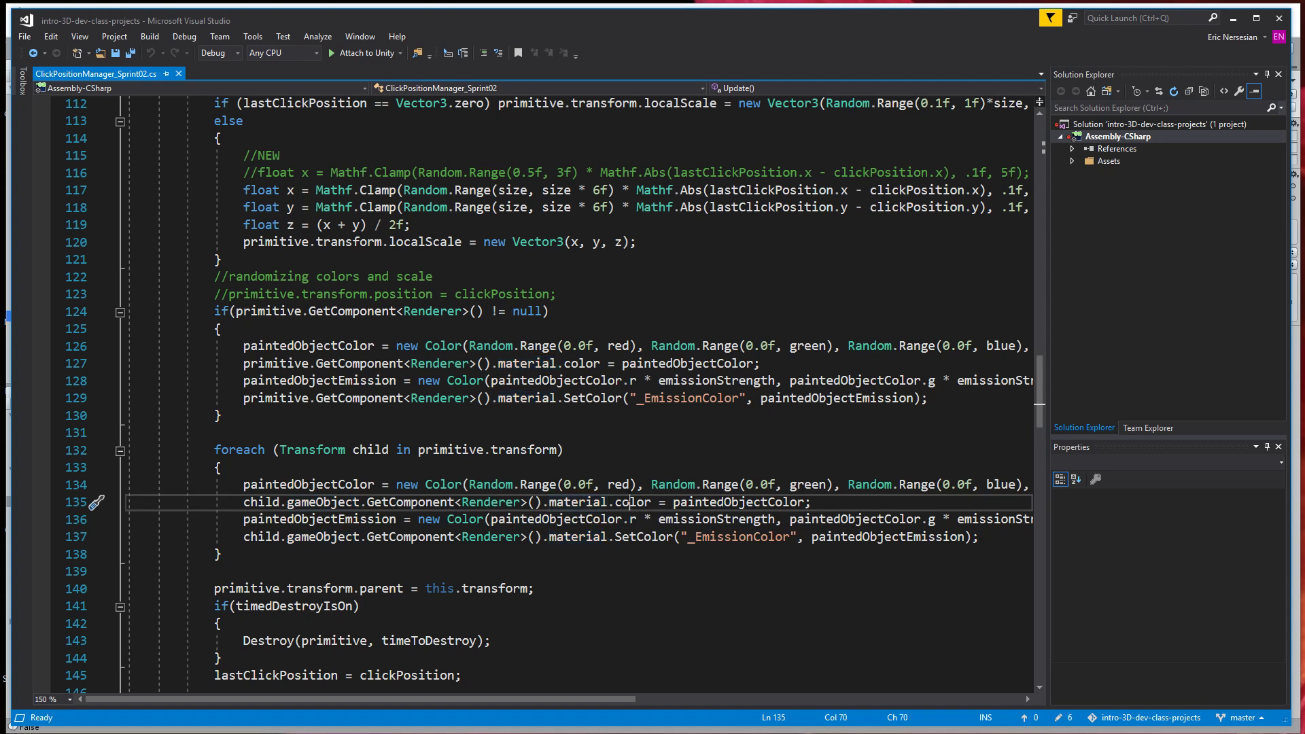
Review the primitive's Renderer references and the paintedObjectEmission and SetColor statements for the children.
{"action": "left_click", "coordinate": [267, 363]}
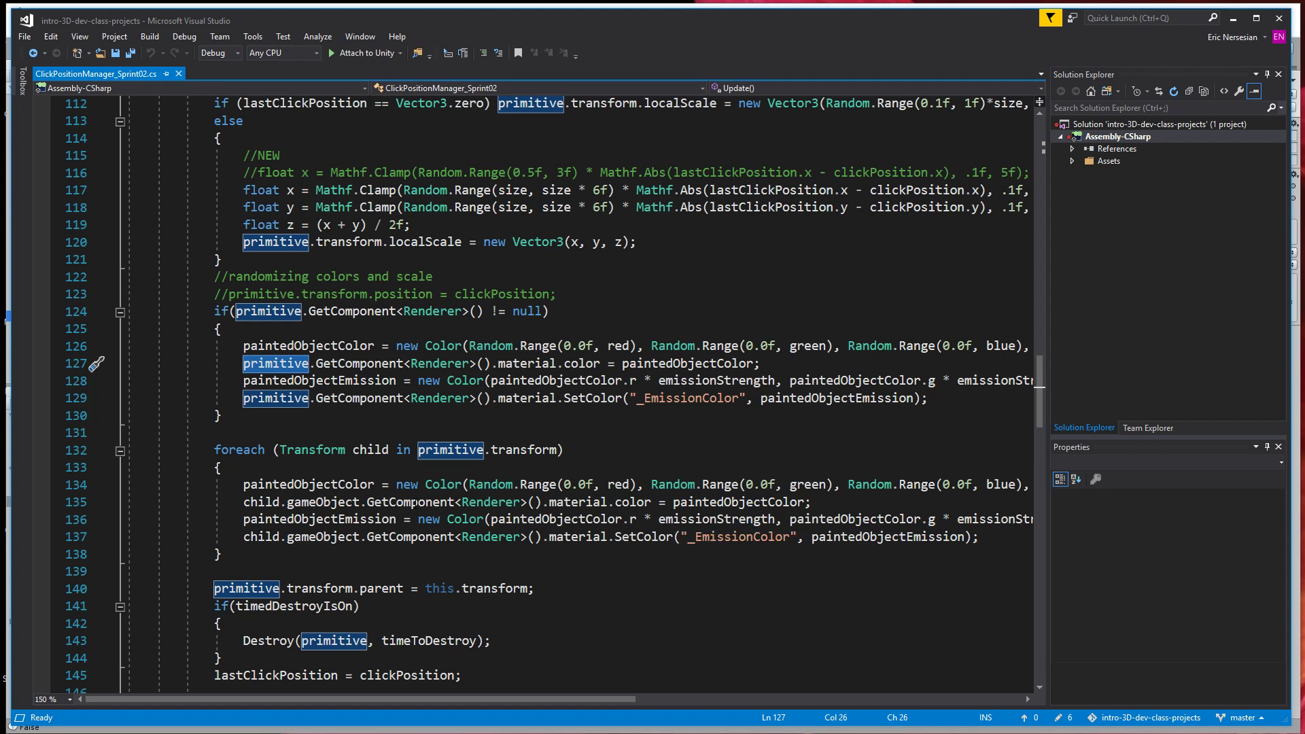
{"action": "left_click", "coordinate": [403, 312]}
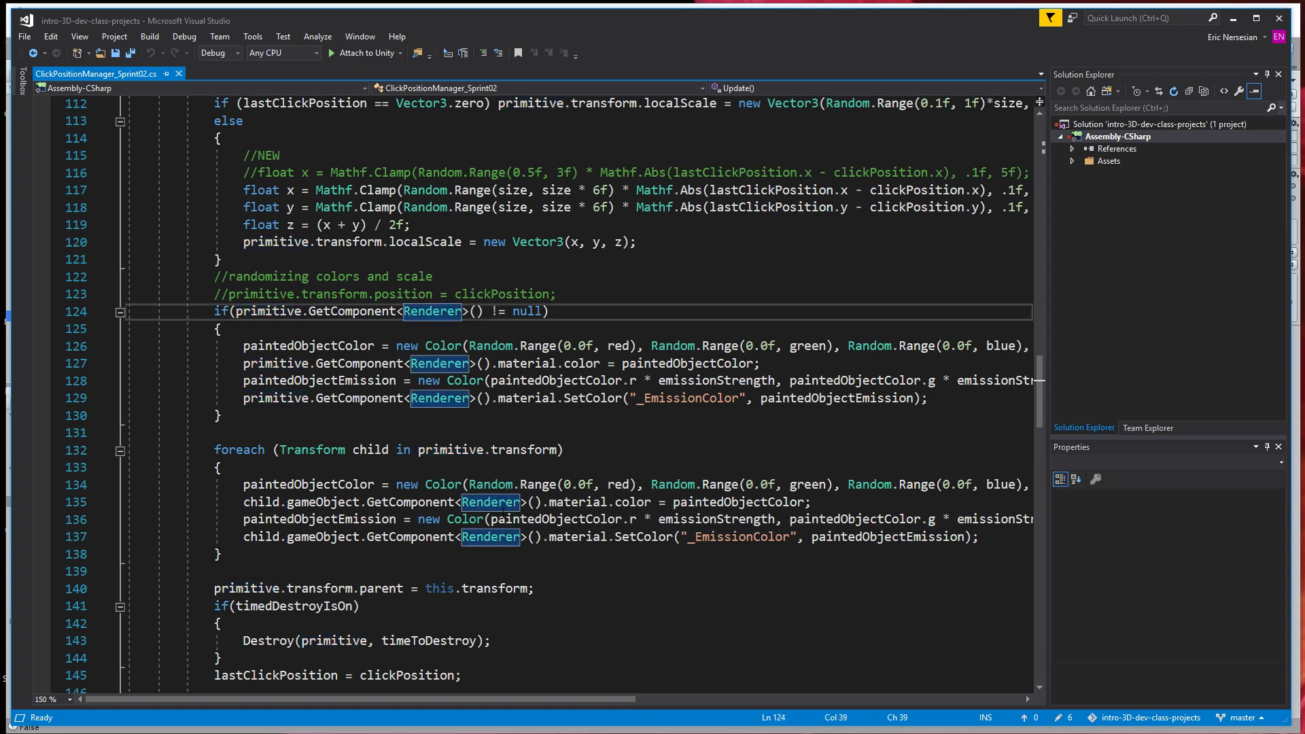
{"action": "left_click_drag", "start_coordinate": [293, 518], "coordinate": [842, 518]}
{"action": "left_click_drag", "start_coordinate": [396, 536], "coordinate": [978, 536]}
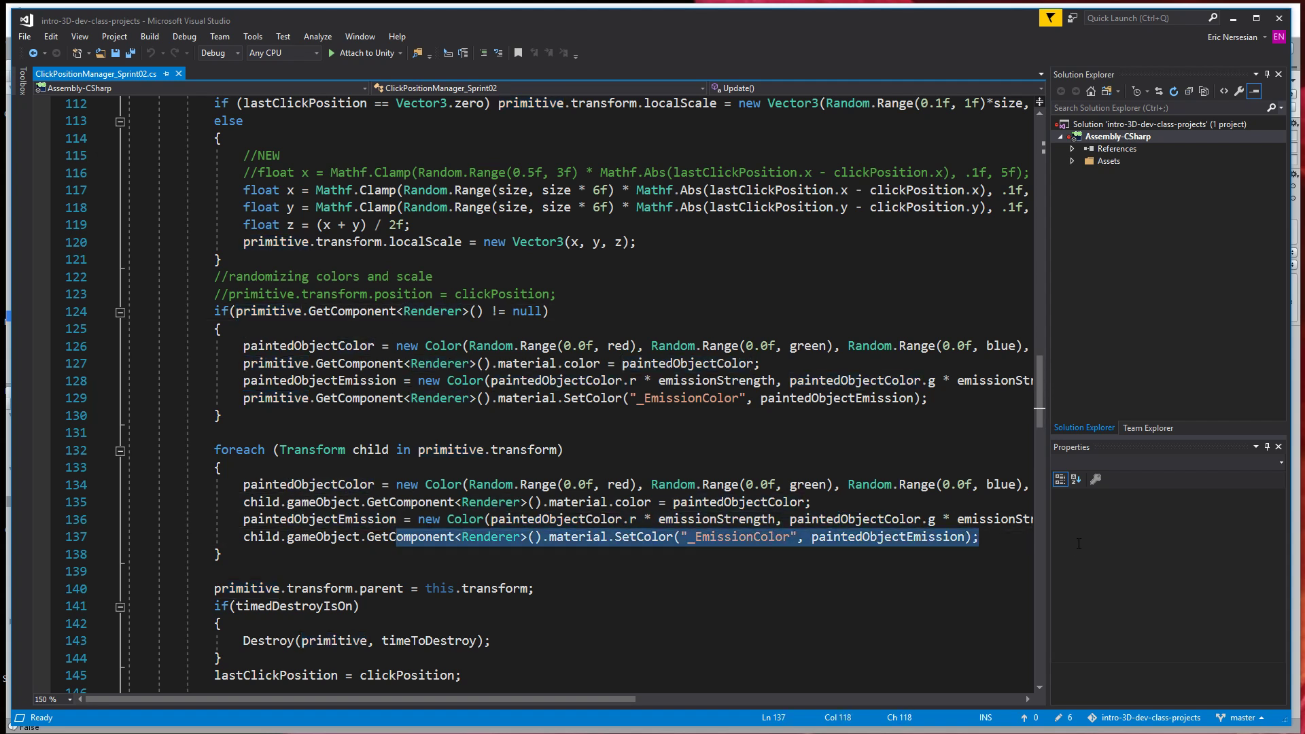
Insert a copy of the check if (primitive.GetComponent<Renderer>() != null) with an empty brace block at the start of the foreach body.
{"action": "key", "text": "Down"}
{"action": "left_click_drag", "start_coordinate": [578, 313], "coordinate": [213, 312]}
{"action": "key", "text": "ctrl+c"}
{"action": "left_click", "coordinate": [262, 471]}
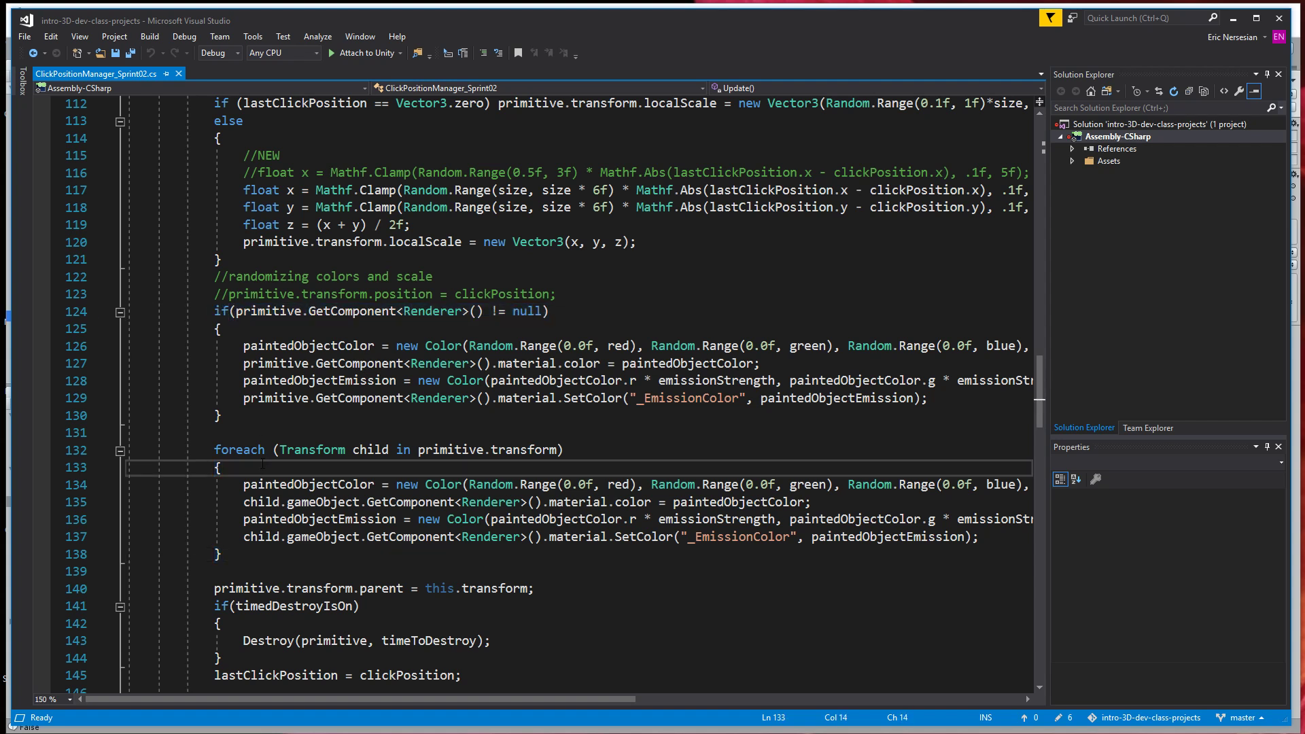
{"action": "key", "text": "Return"}
{"action": "key", "text": "ctrl+v"}
{"action": "key", "text": "Return"}
{"action": "type", "text": "{"}
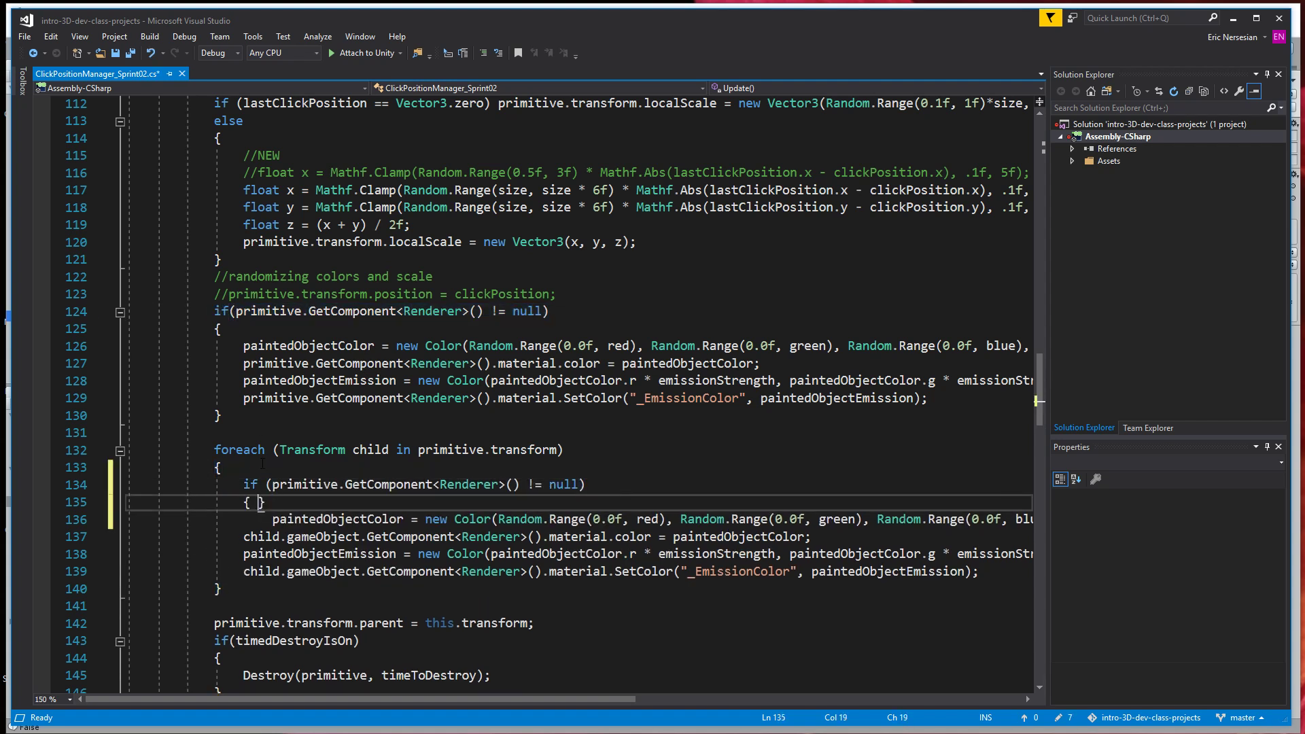
{"action": "key", "text": "Return"}
Move the four child color and emission statements into the braces of the new Renderer null check.
{"action": "mouse_move", "coordinate": [978, 606]}
{"action": "left_mouse_down"}
{"action": "mouse_move", "coordinate": [204, 588]}
{"action": "mouse_move", "coordinate": [274, 564]}
{"action": "left_mouse_up"}
{"action": "key", "text": "ctrl+x"}
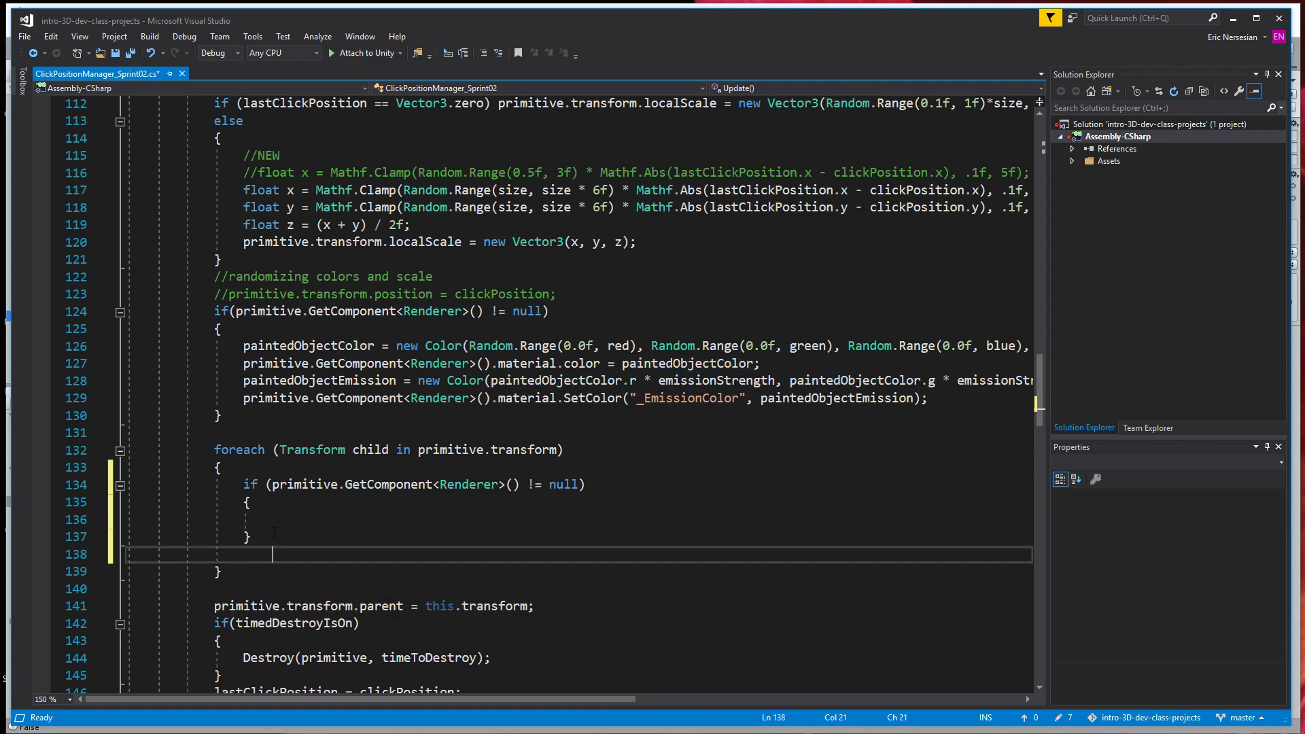
{"action": "left_click", "coordinate": [279, 519]}
{"action": "key", "text": "ctrl+v"}
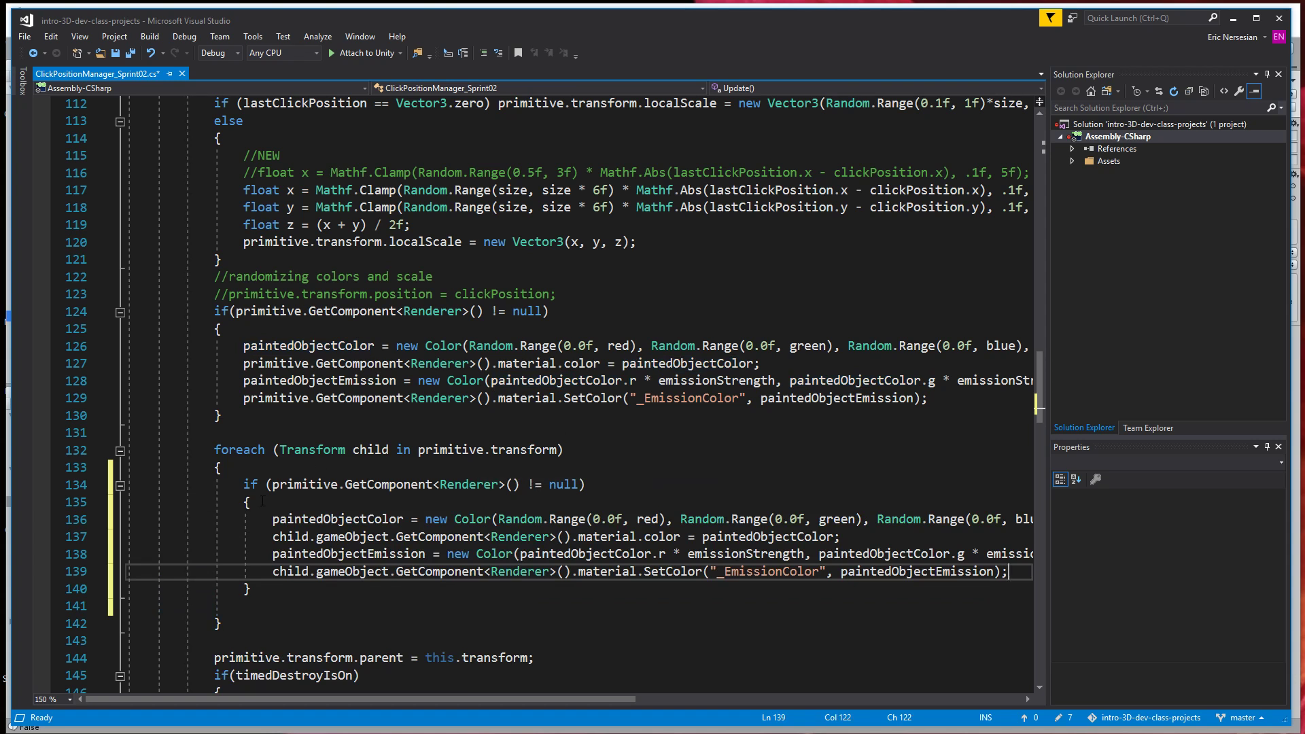
Review the added null check and the child color and emission statements inside it, and save the script.
{"action": "left_click_drag", "start_coordinate": [243, 485], "coordinate": [507, 488]}
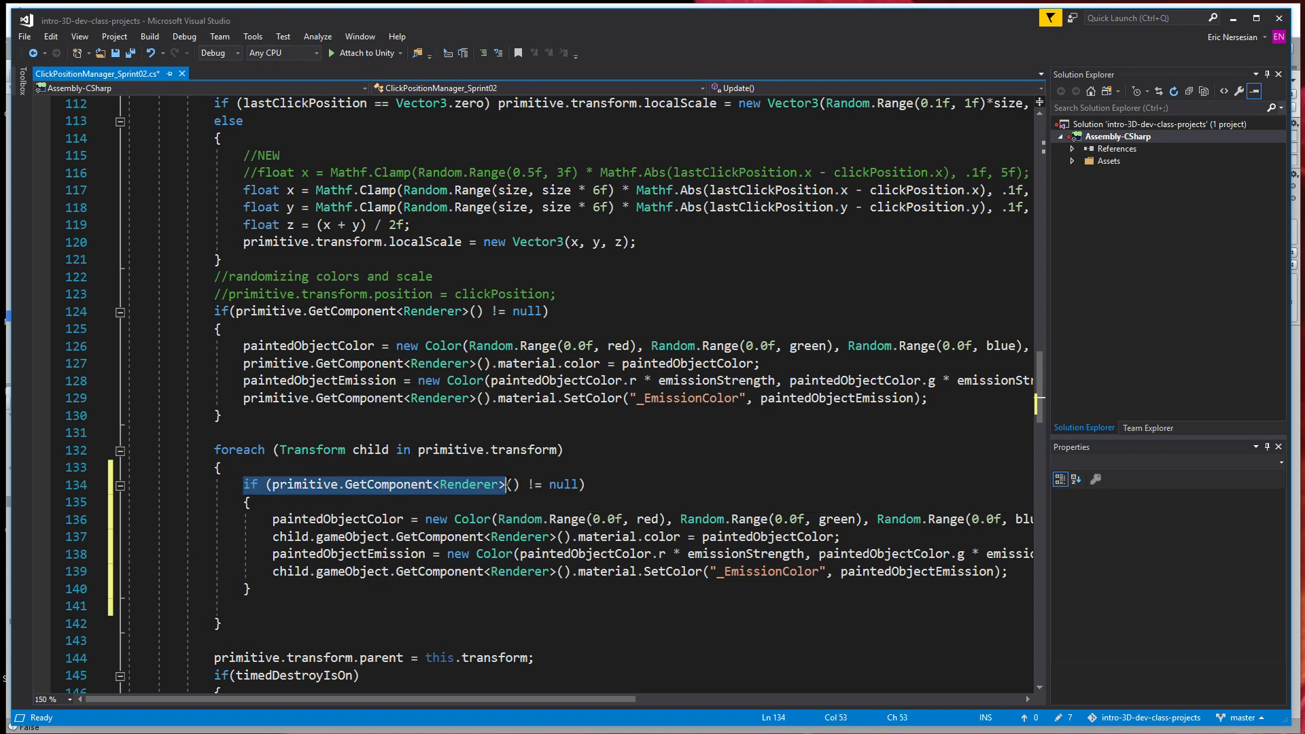
{"action": "left_click", "coordinate": [614, 481], "text": "shift"}
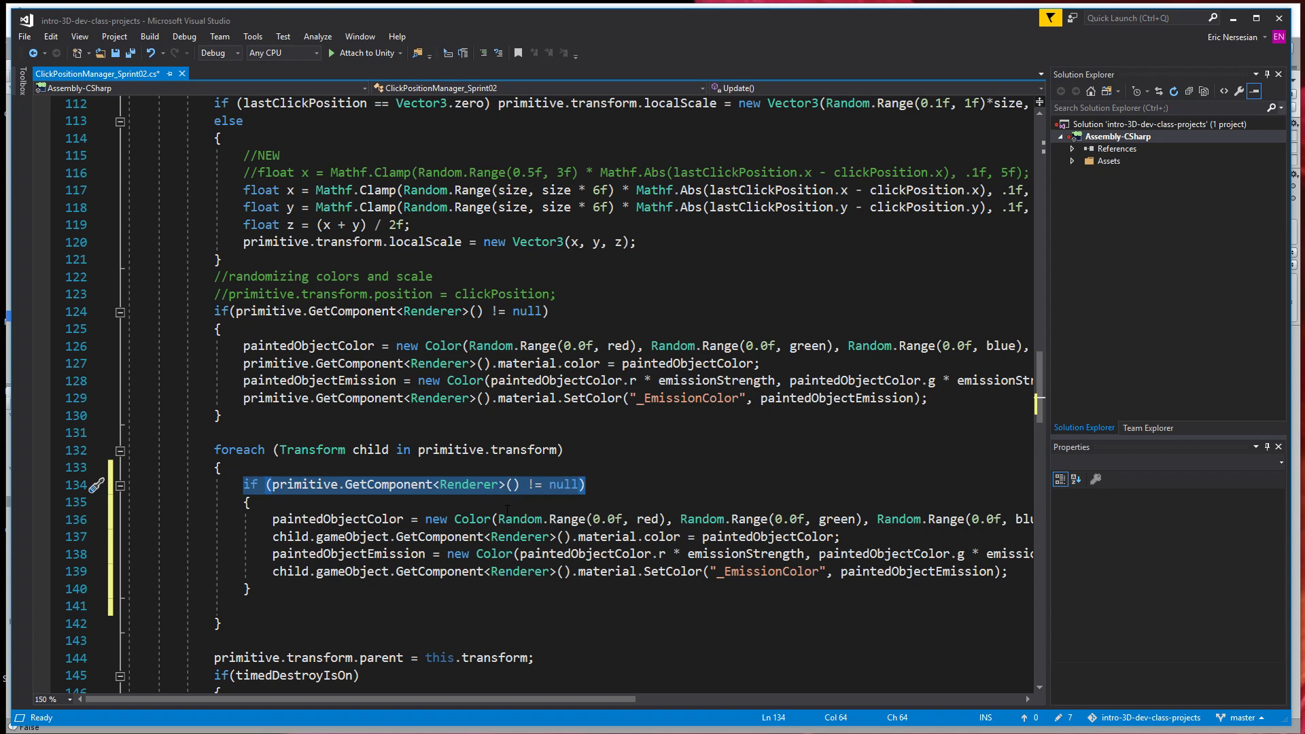
{"action": "left_click", "coordinate": [408, 536]}
{"action": "left_click_drag", "start_coordinate": [272, 519], "coordinate": [843, 537]}
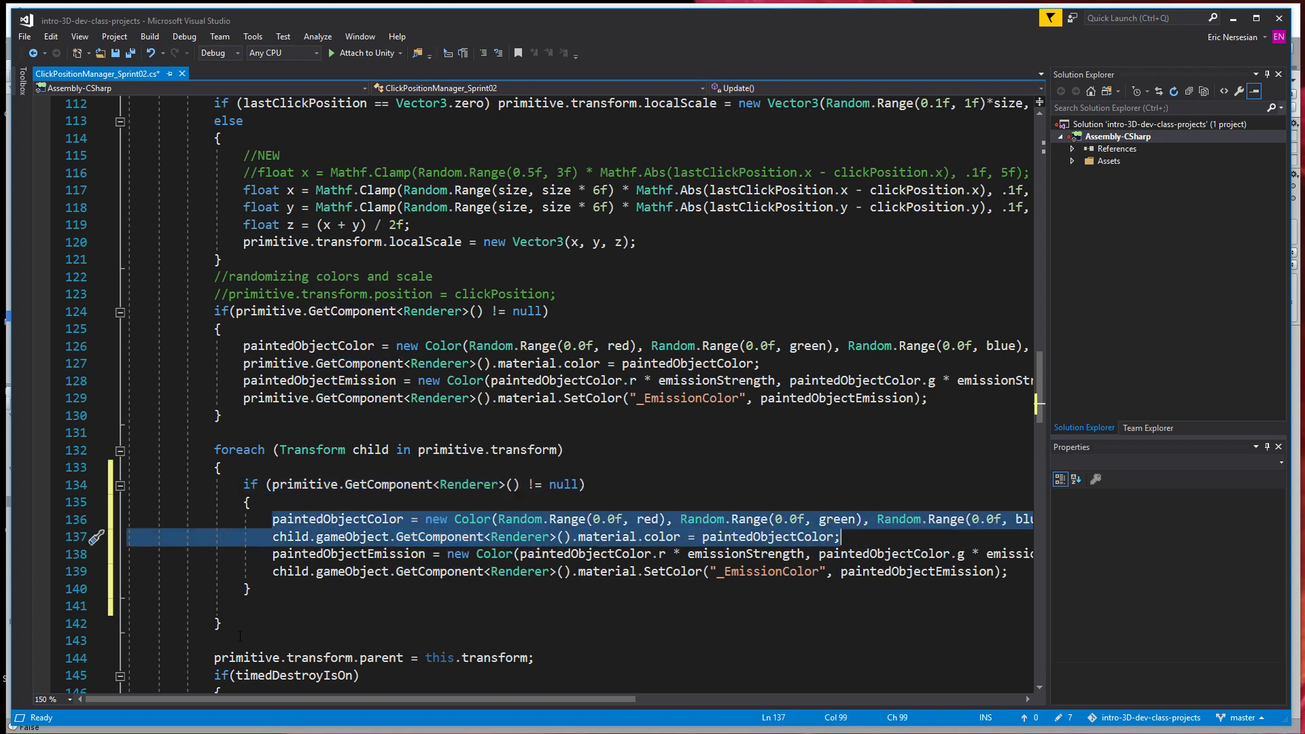
{"action": "left_click", "coordinate": [426, 554]}
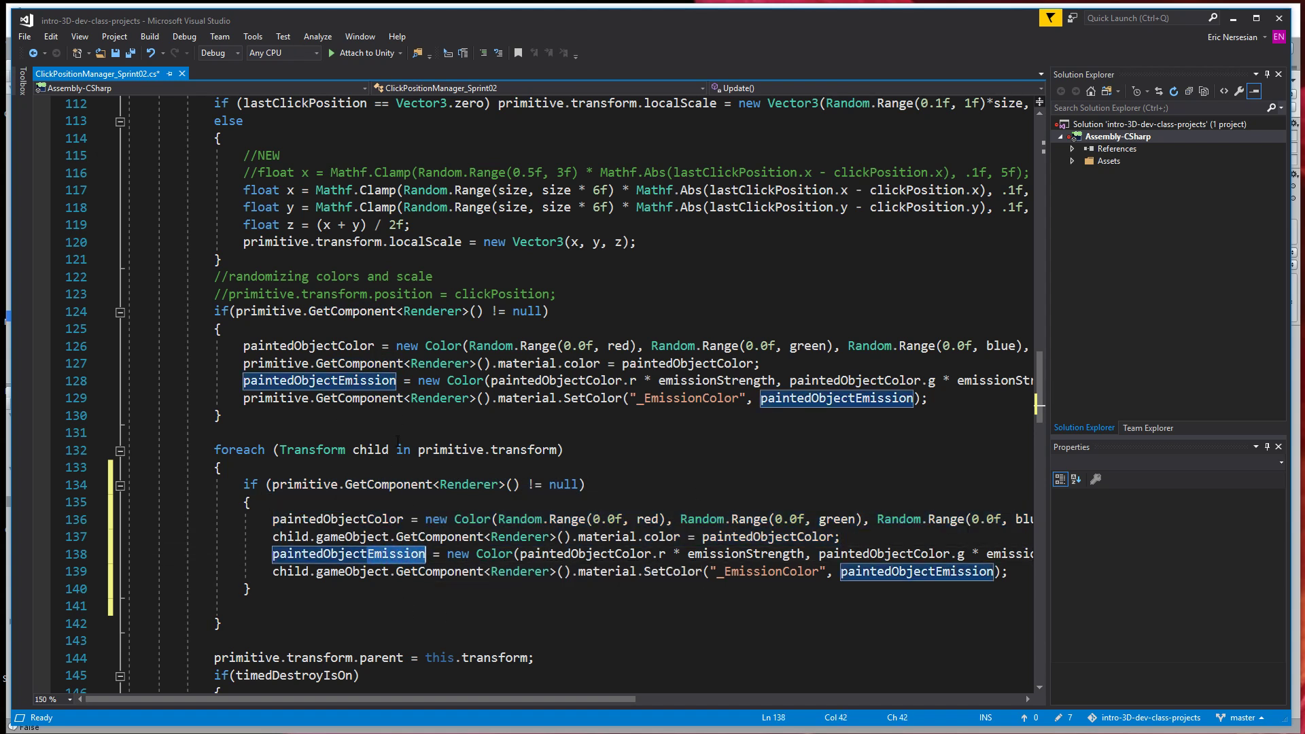
{"action": "key", "text": "ctrl+s"}
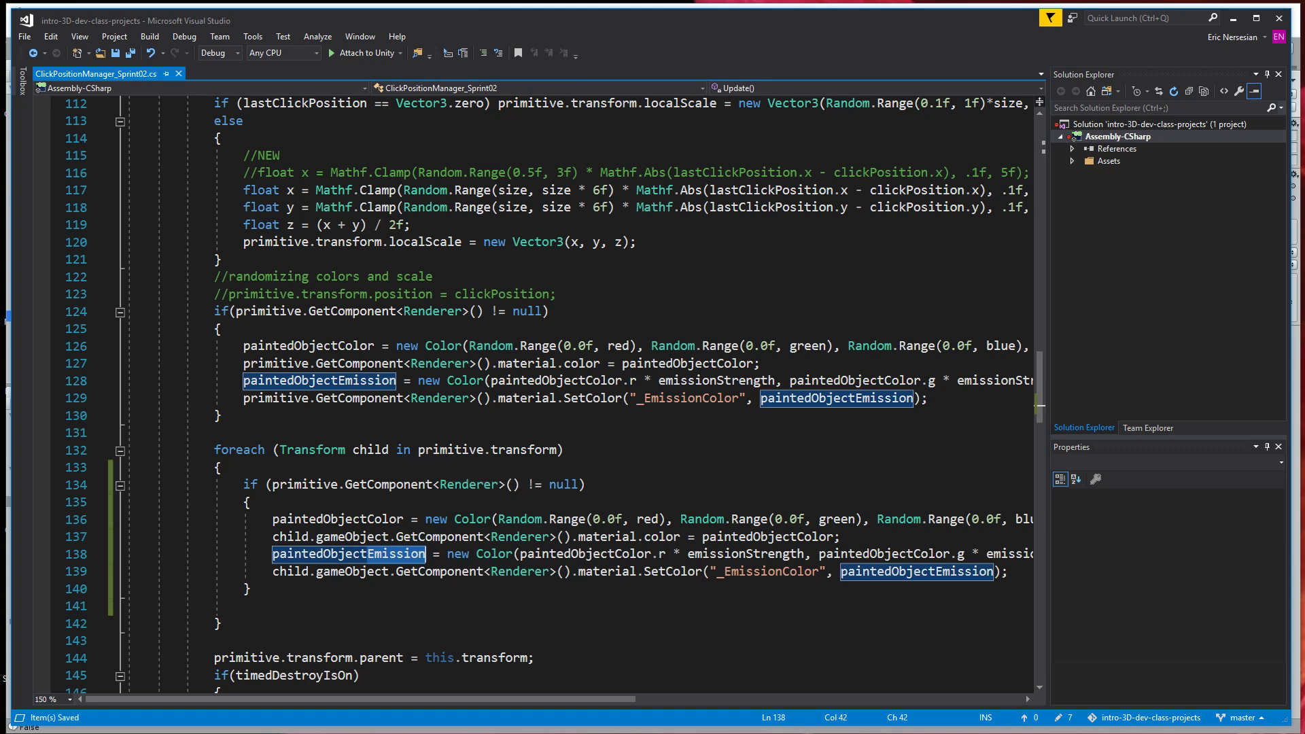
Switch to Unity and inspect the components of the CubeAnimated prefab, including its Mesh Renderer and Animator.
{"action": "key", "text": "alt+Tab"}
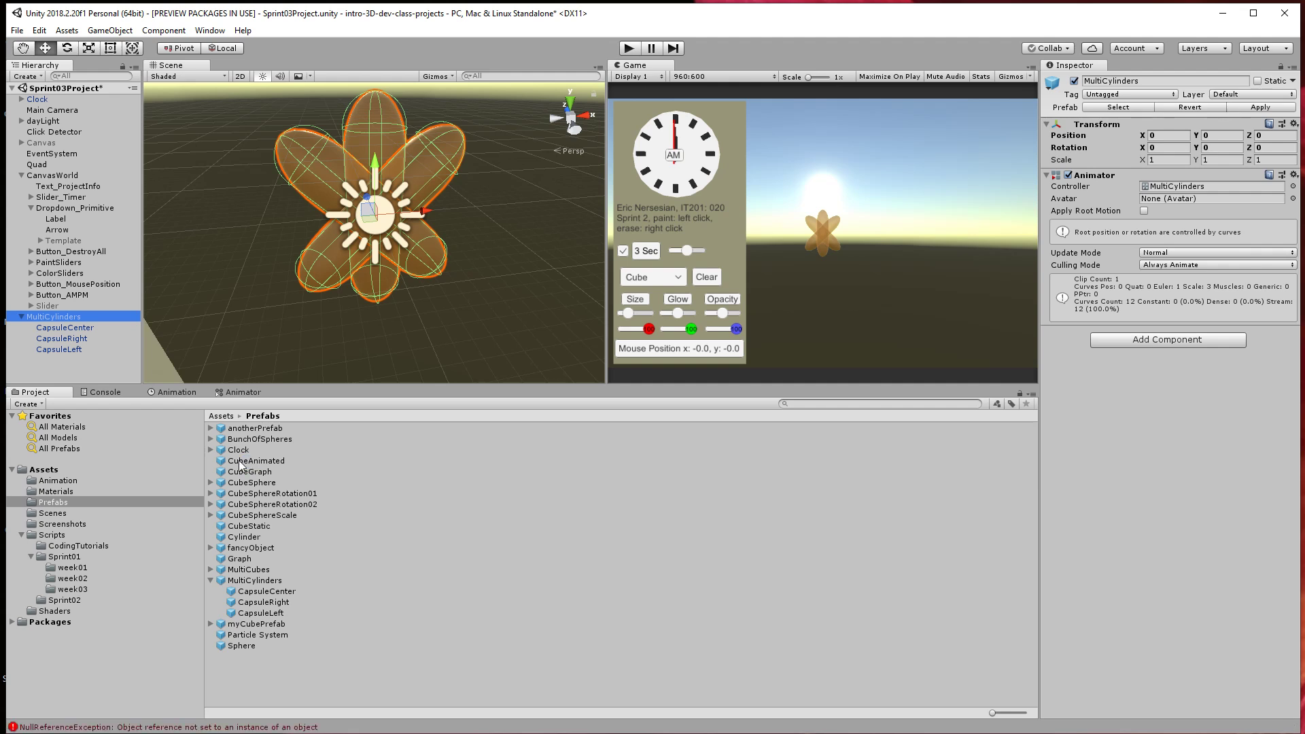
{"action": "left_click", "coordinate": [249, 462]}
{"action": "scroll", "coordinate": [1113, 333], "scroll_direction": "down", "scroll_amount": 5}
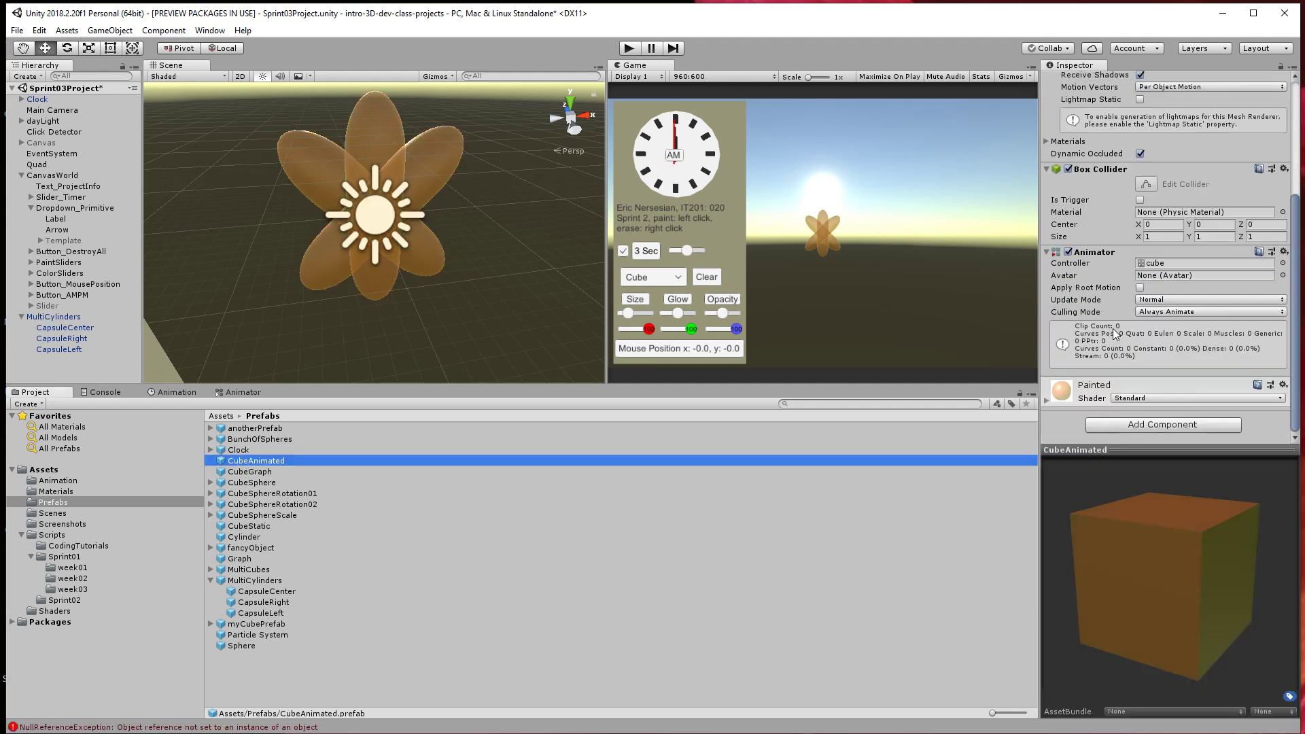
{"action": "scroll", "coordinate": [1114, 333], "scroll_direction": "up", "scroll_amount": 5}
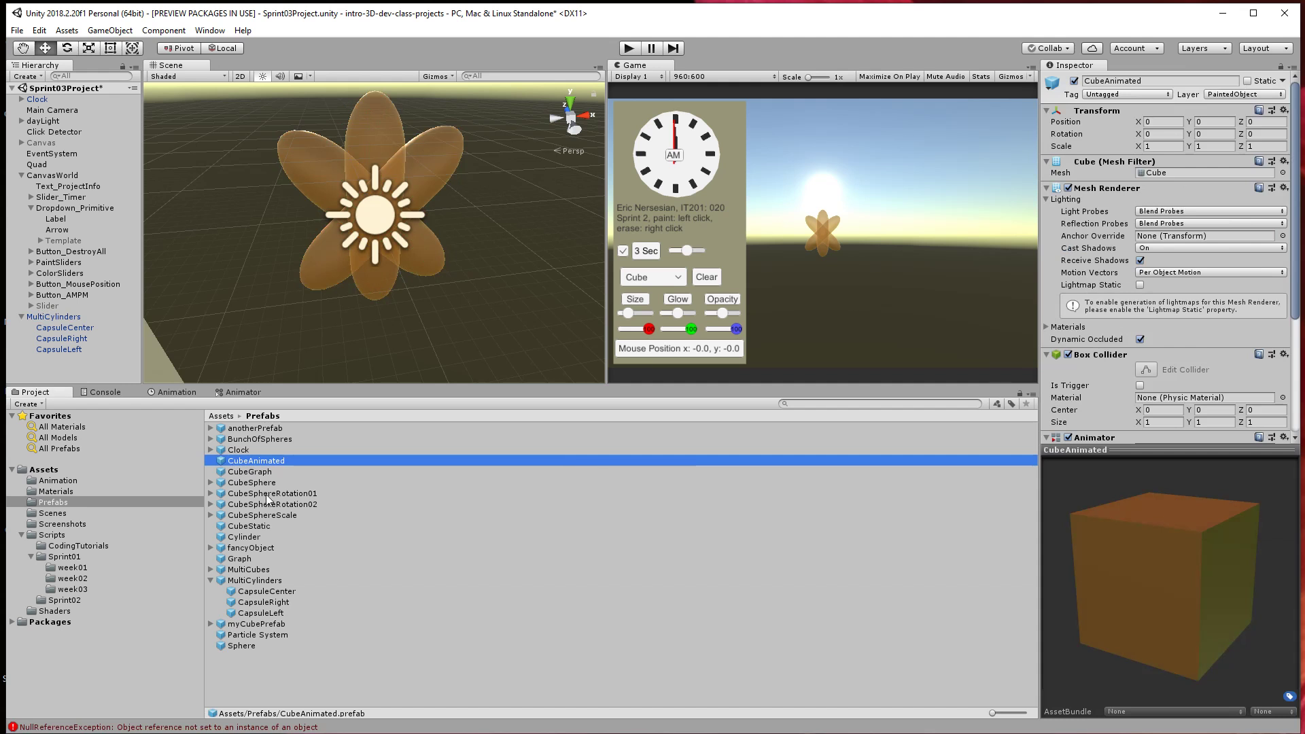
Compare the components of the MultiCylinders parent prefab with those of its CapsuleCenter, CapsuleRight and CapsuleLeft children.
{"action": "left_click", "coordinate": [244, 582]}
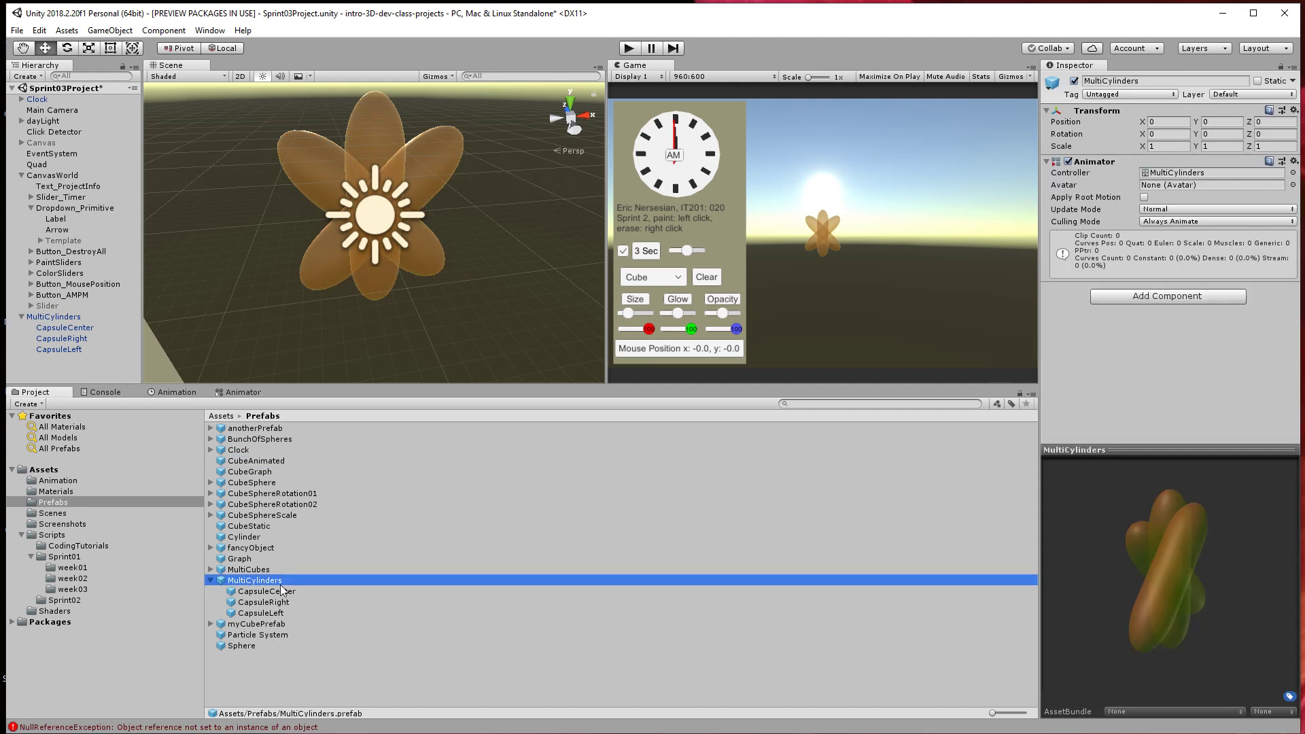
{"action": "left_click", "coordinate": [257, 591]}
{"action": "left_click", "coordinate": [263, 602]}
{"action": "left_click", "coordinate": [265, 613]}
{"action": "left_click", "coordinate": [263, 599]}
{"action": "left_click", "coordinate": [262, 592]}
{"action": "left_click", "coordinate": [253, 580]}
{"action": "left_click", "coordinate": [276, 592]}
{"action": "left_click", "coordinate": [276, 602]}
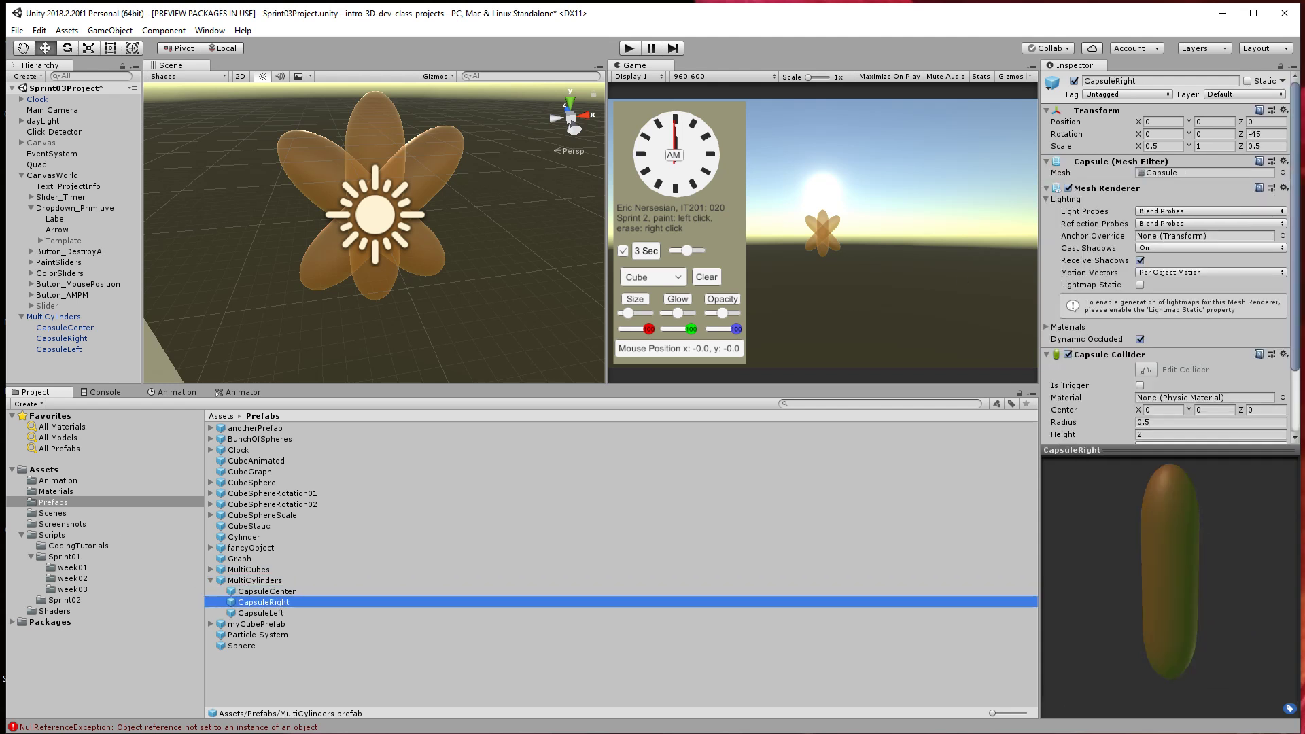
Switch to Visual Studio and remove the blank line after the nested if block in the foreach loop.
{"action": "key", "text": "alt+Tab"}
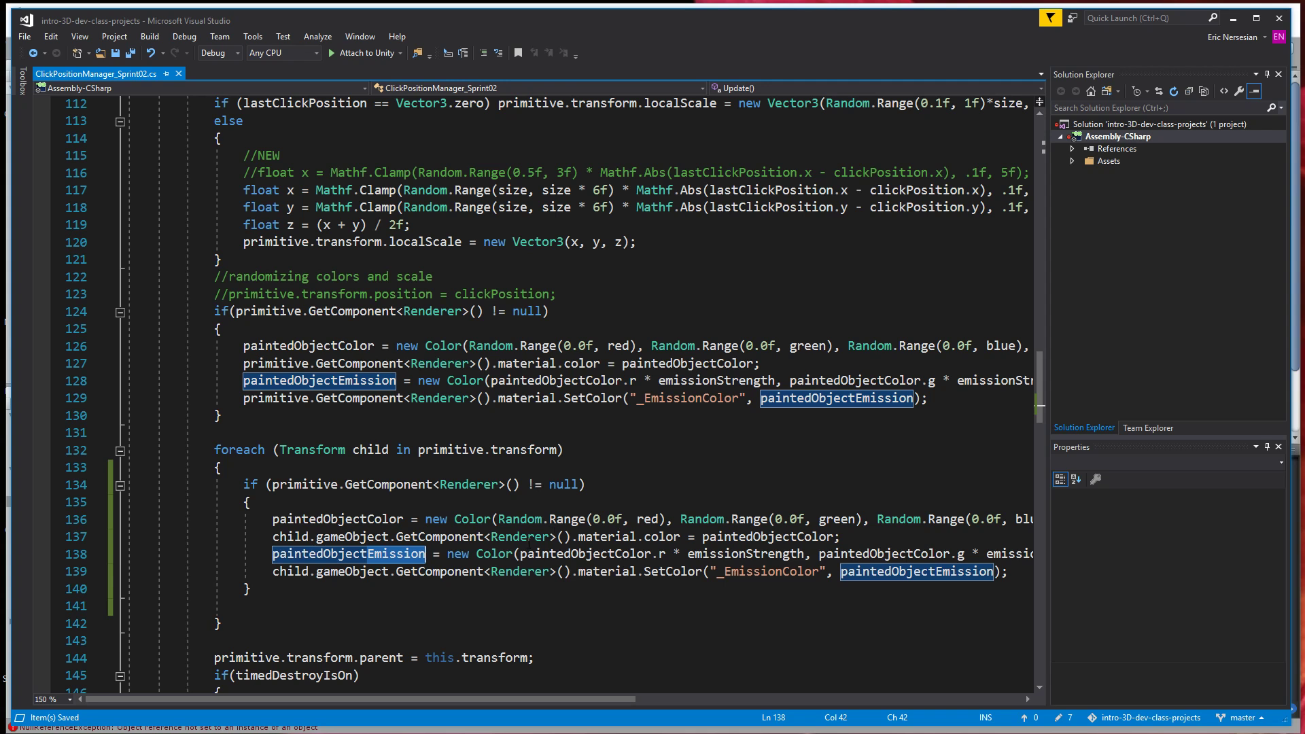
{"action": "left_click_drag", "start_coordinate": [214, 450], "coordinate": [126, 607]}
{"action": "key", "text": "BackSpace"}
{"action": "key", "text": "BackSpace"}
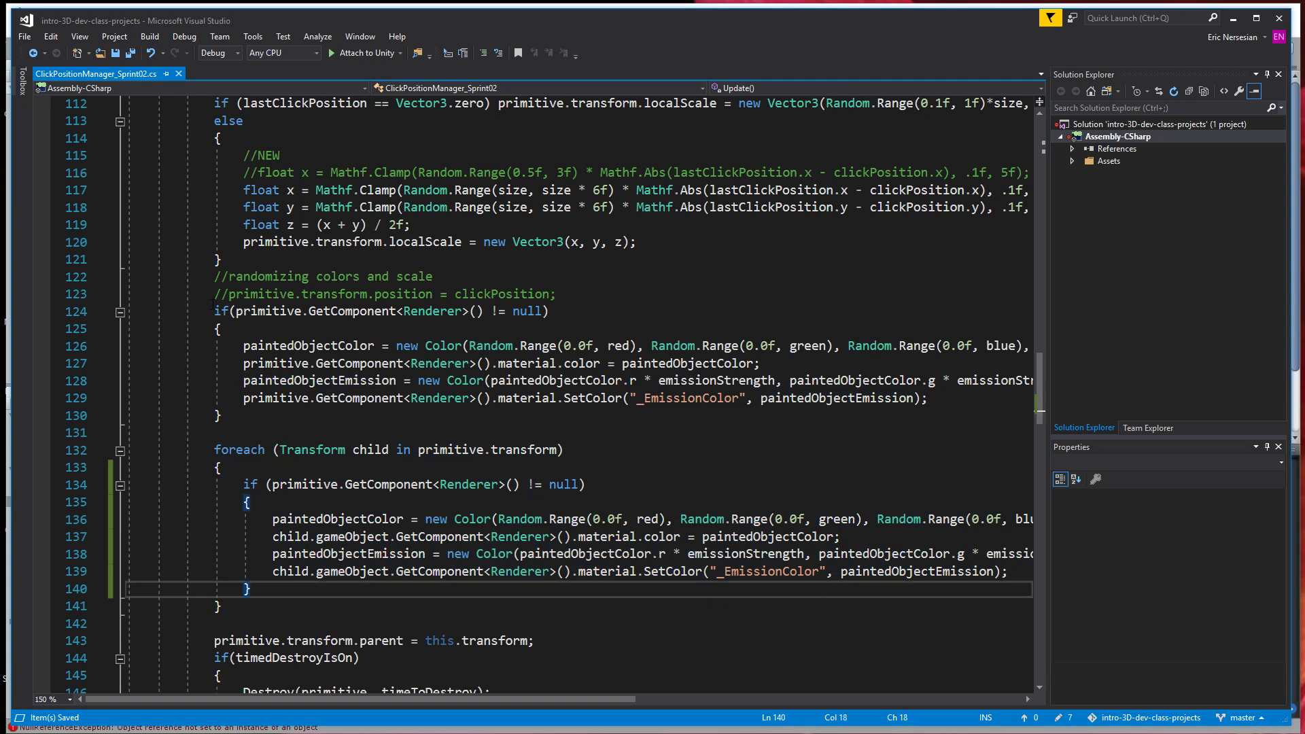
Review the primitive's Renderer check, the foreach block with its nested check, and the child references in the color statements.
{"action": "left_click_drag", "start_coordinate": [214, 311], "coordinate": [549, 311]}
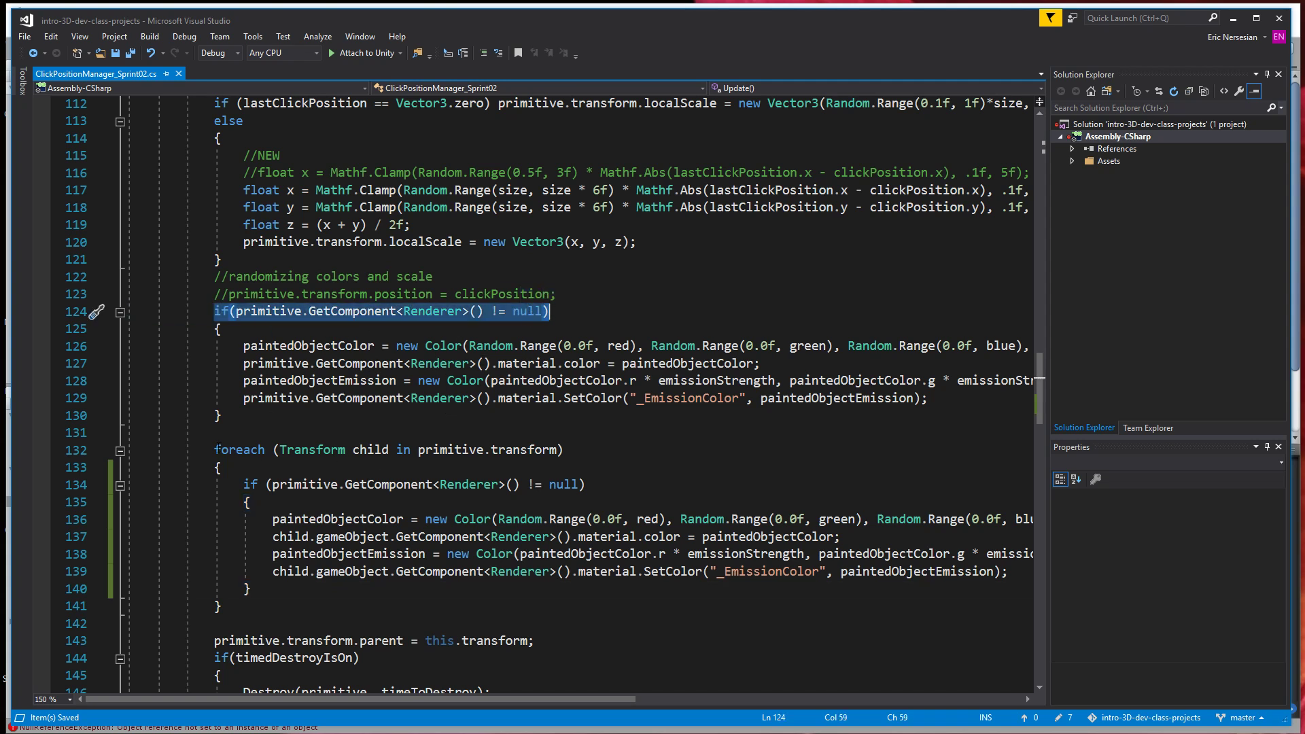
{"action": "left_click_drag", "start_coordinate": [214, 450], "coordinate": [221, 605]}
{"action": "left_click", "coordinate": [244, 588]}
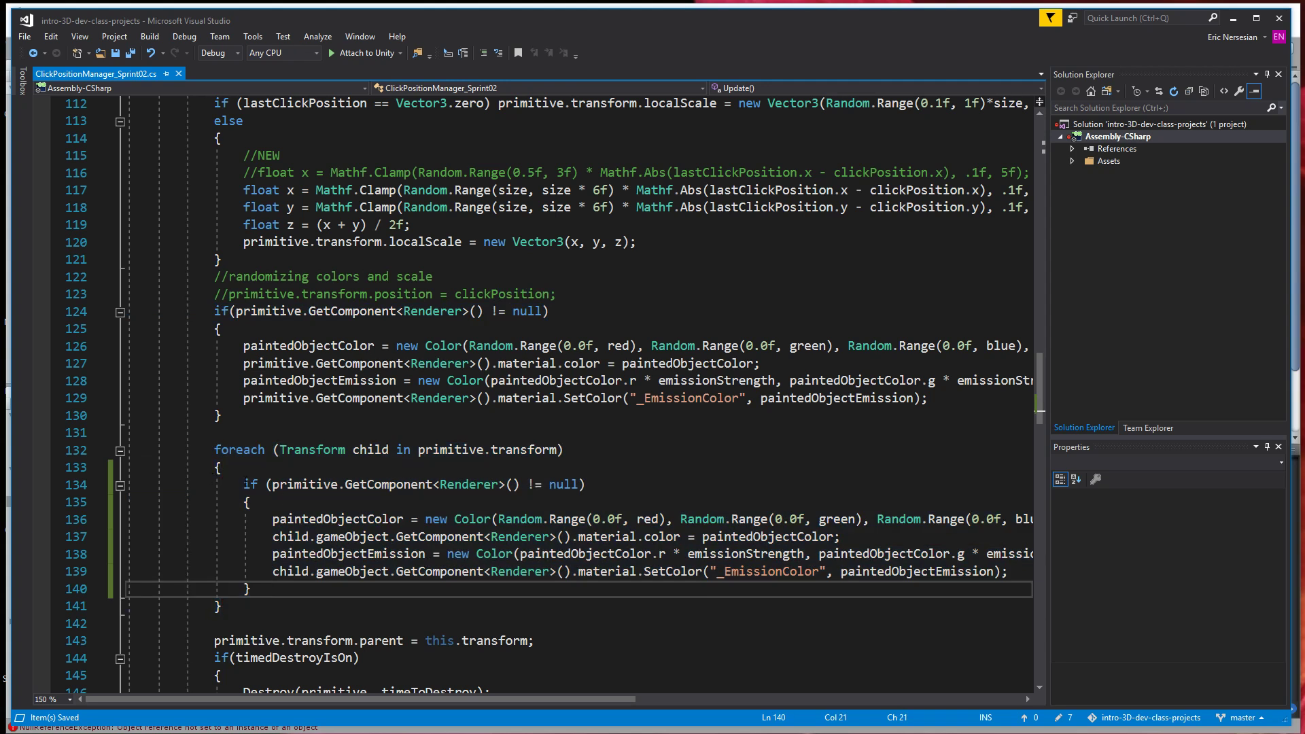
{"action": "left_click_drag", "start_coordinate": [243, 483], "coordinate": [475, 497]}
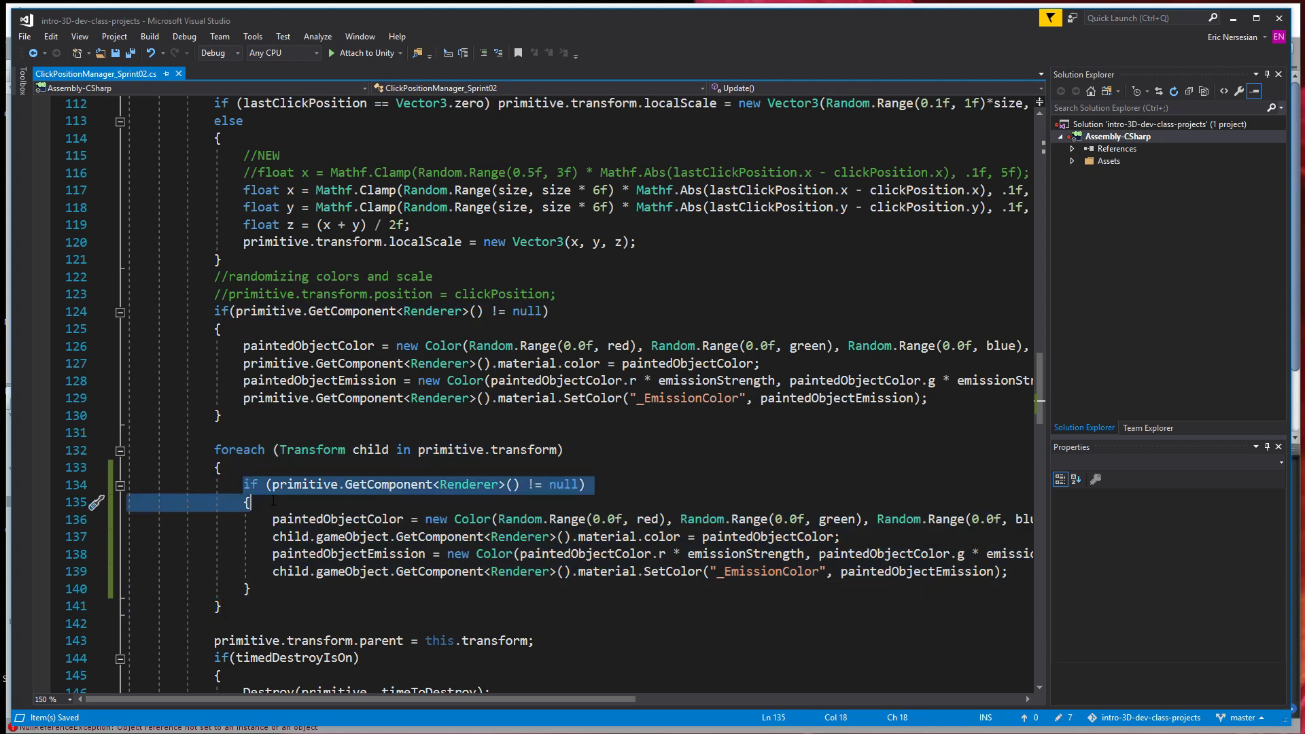
{"action": "left_click", "coordinate": [258, 519]}
{"action": "left_click_drag", "start_coordinate": [259, 520], "coordinate": [719, 572]}
{"action": "left_click", "coordinate": [316, 553]}
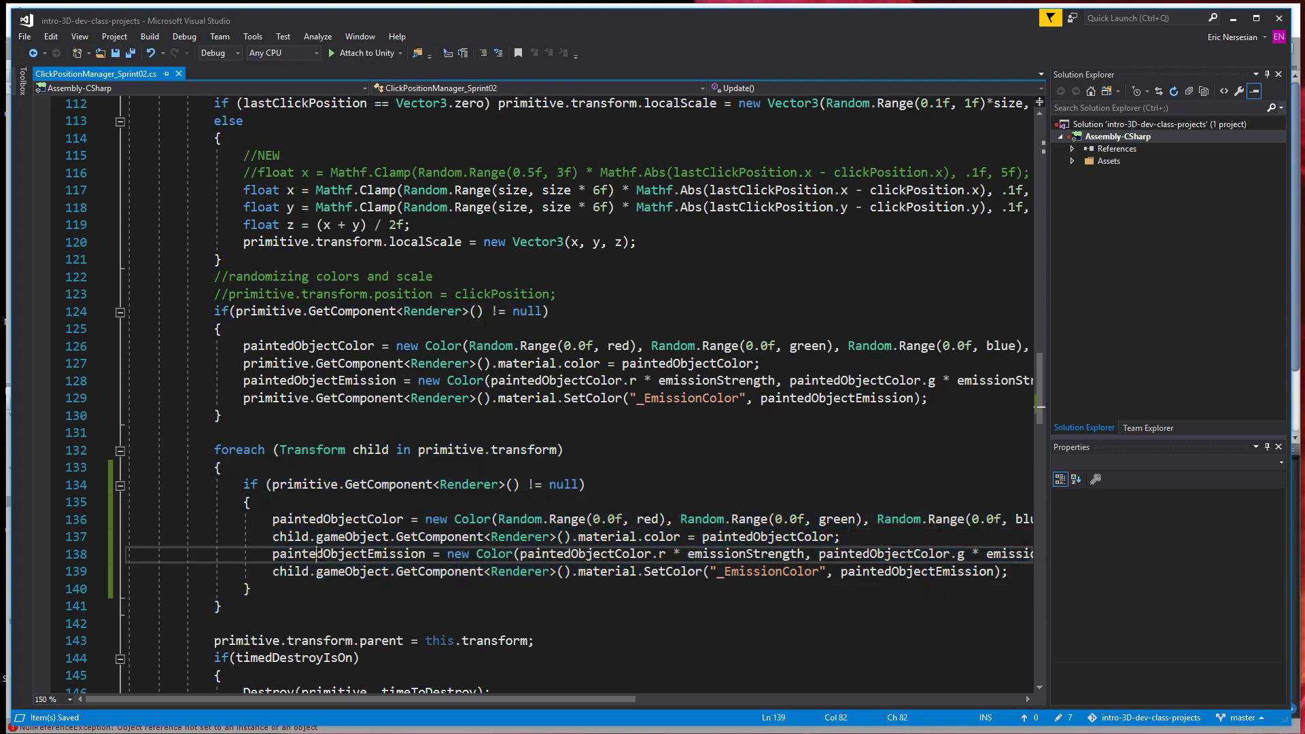
{"action": "double_click", "coordinate": [293, 536]}
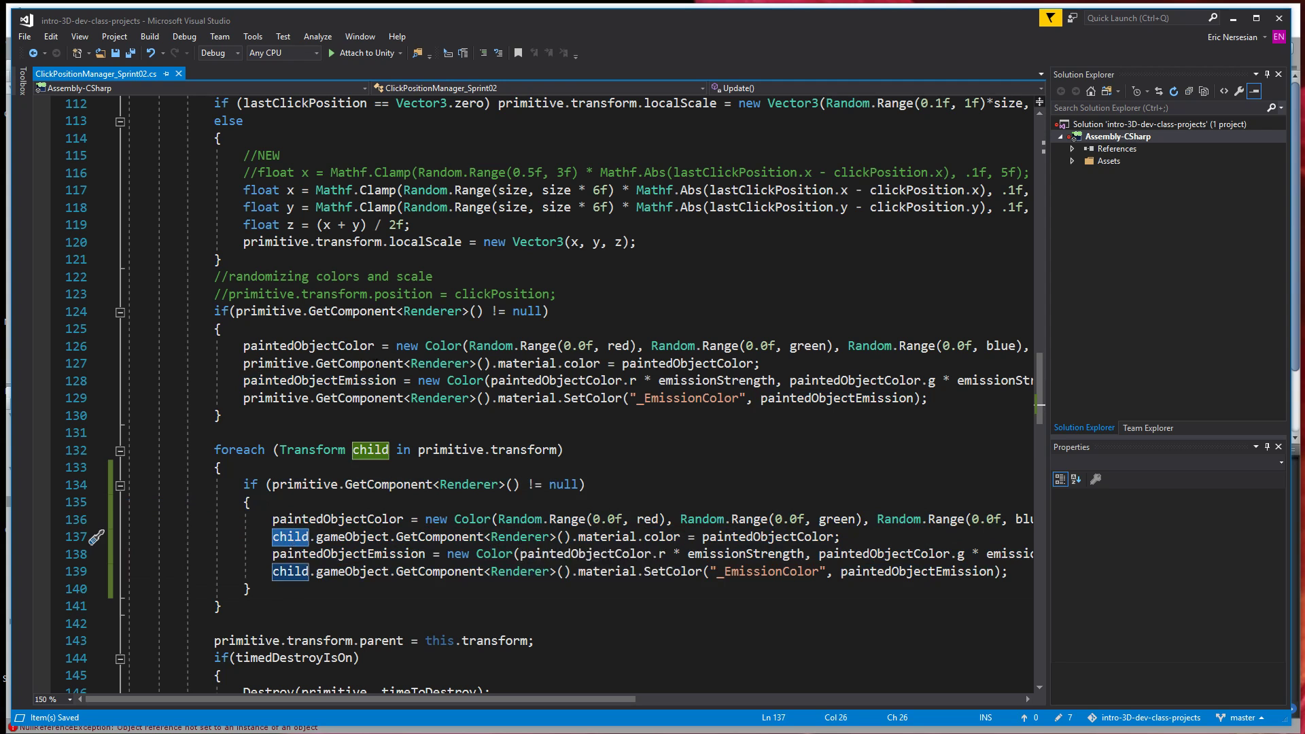
{"action": "left_click", "coordinate": [367, 363]}
Switch to Unity, delete the MultiCylinders object from the Sprint03Project scene, and save the scene.
{"action": "key", "text": "alt+Tab"}
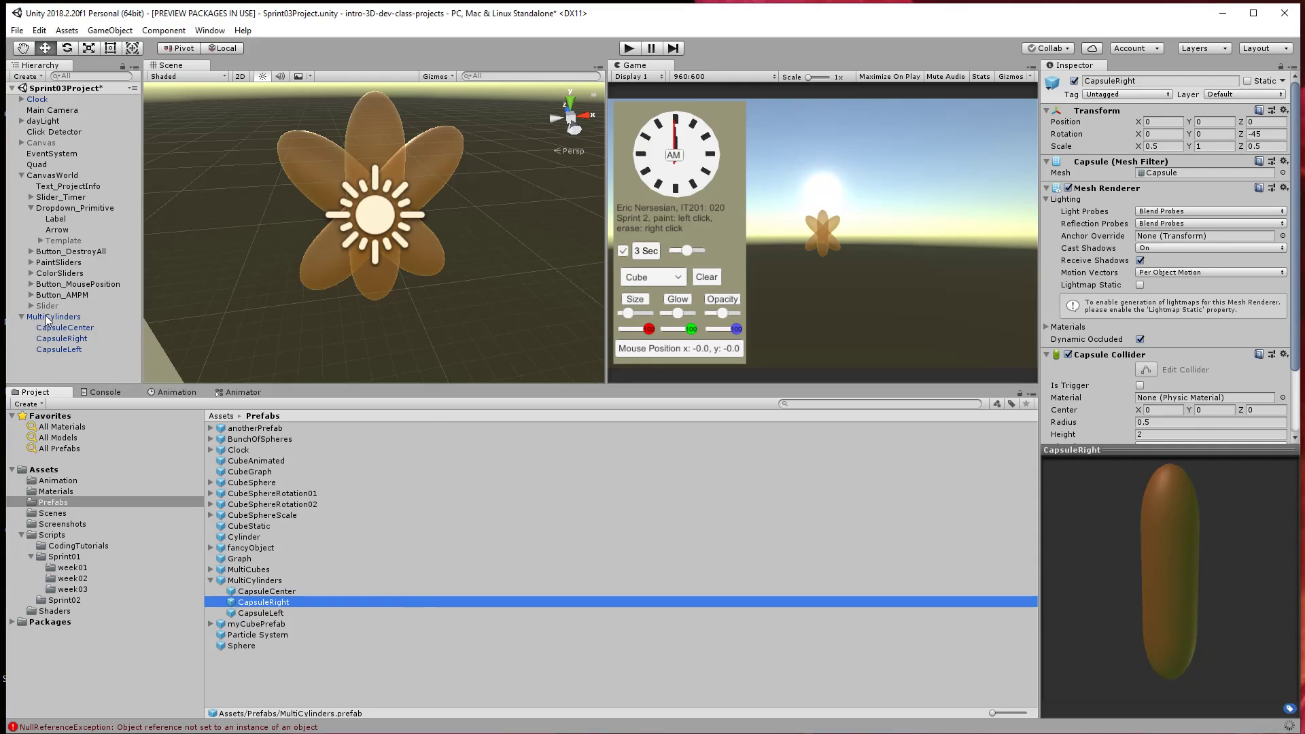
{"action": "left_click", "coordinate": [67, 317]}
{"action": "key", "text": "Delete"}
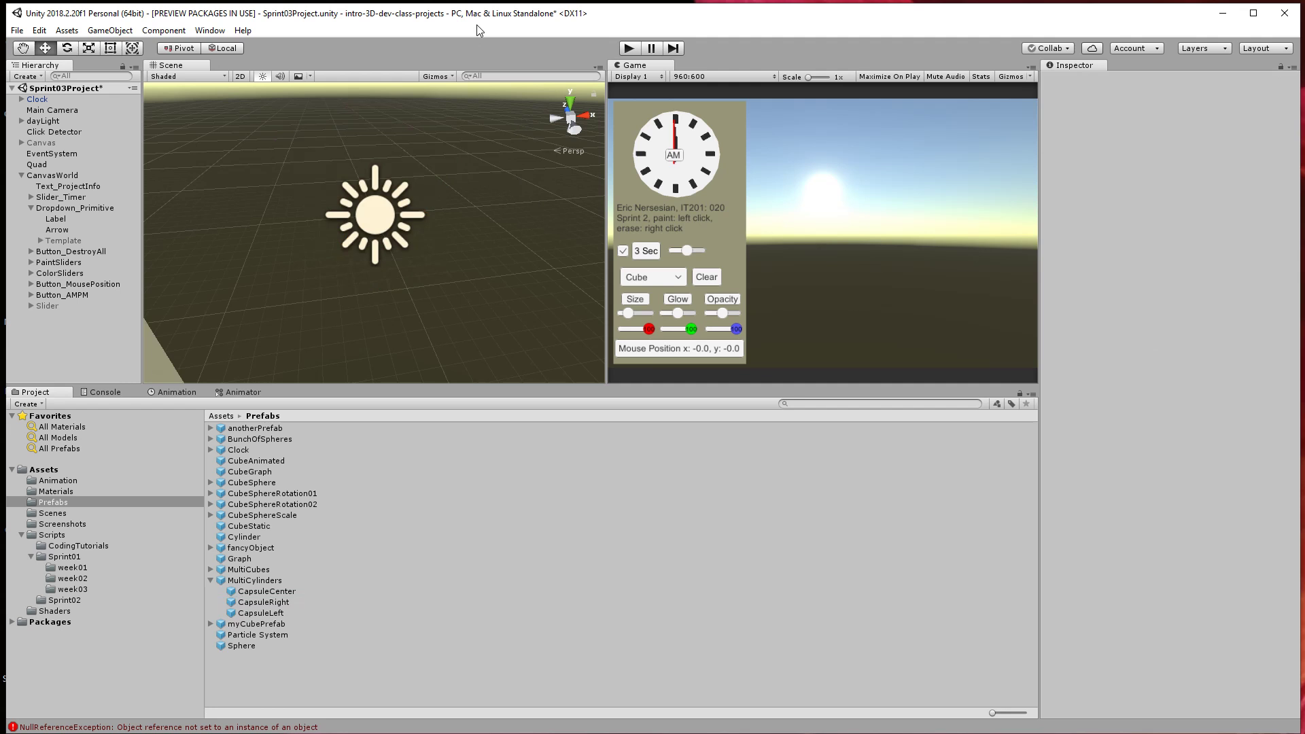
{"action": "key", "text": "ctrl+s"}
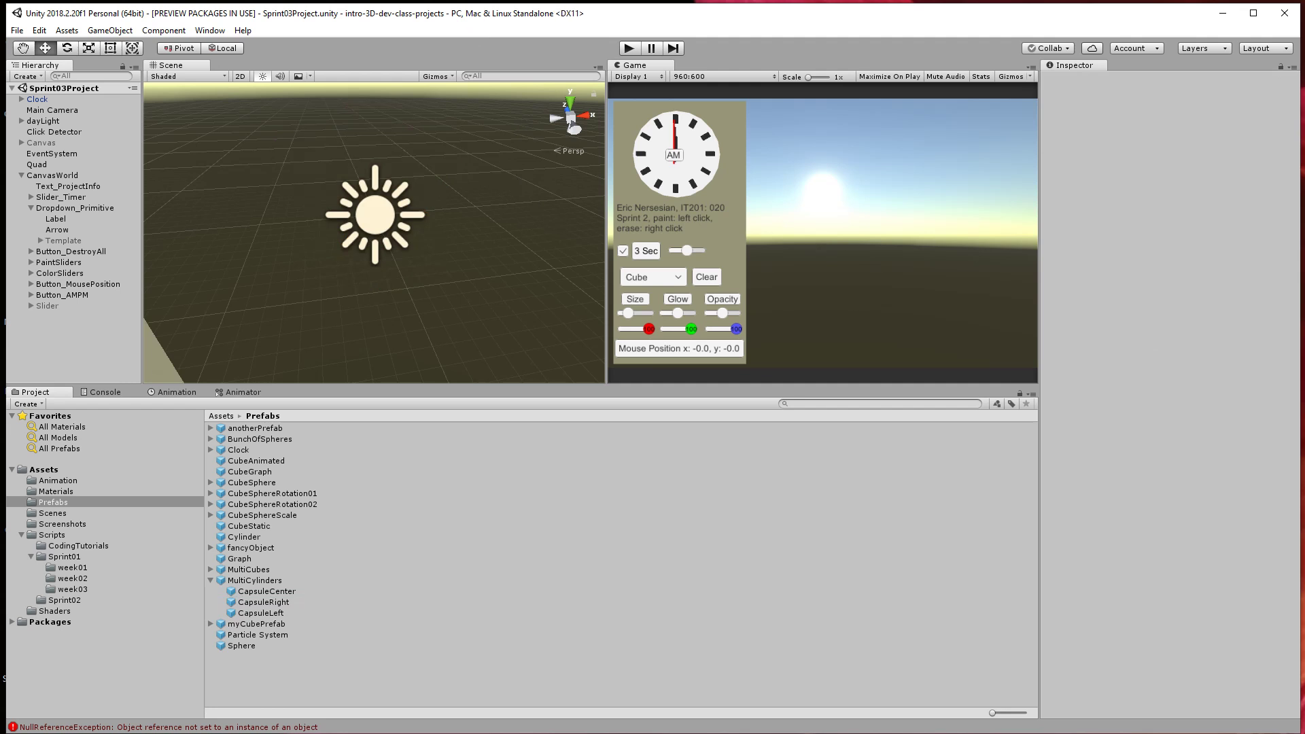